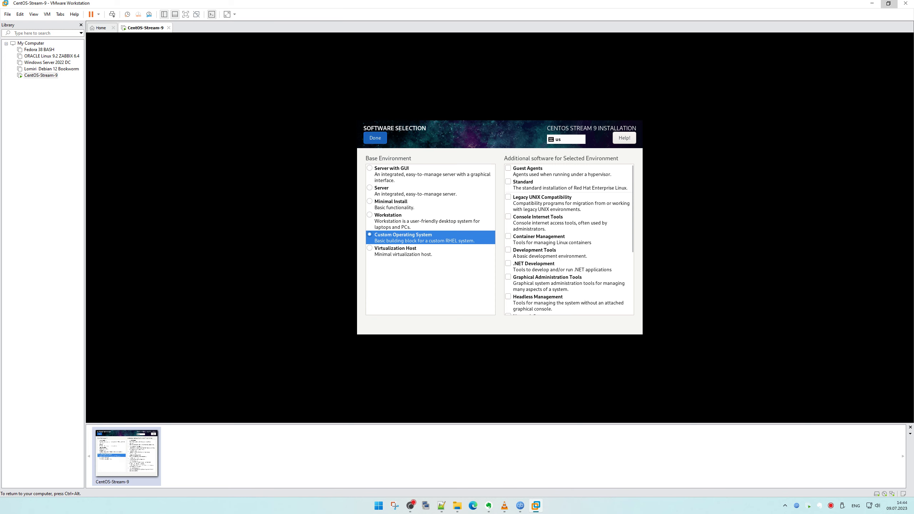
Set the installer timezone to Europe/Kyiv.
{"action": "left_click", "coordinate": [446, 241]}
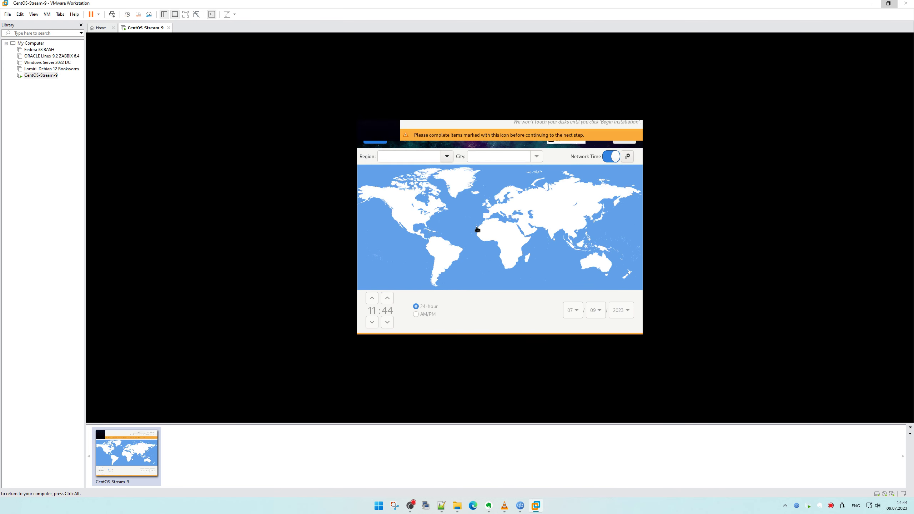
{"action": "left_click", "coordinate": [518, 215]}
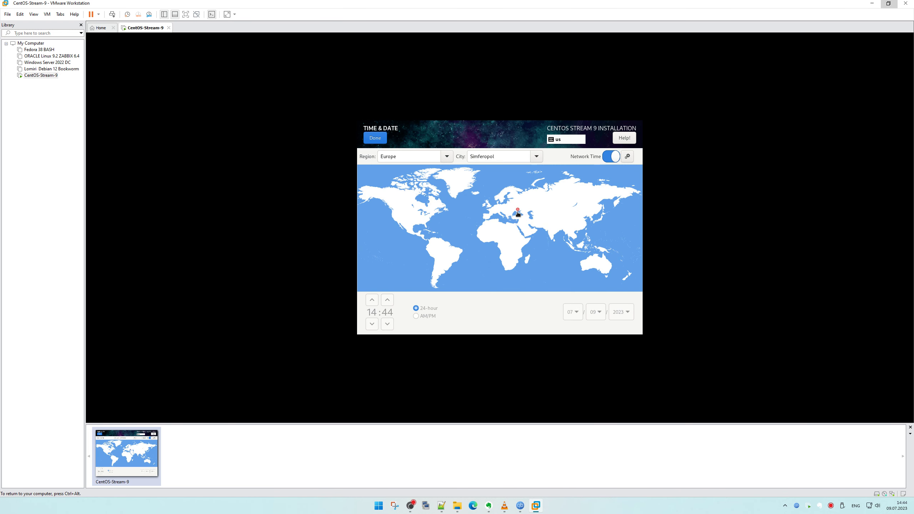
{"action": "left_click", "coordinate": [537, 159]}
{"action": "scroll", "coordinate": [494, 318], "scroll_direction": "down", "scroll_amount": 2}
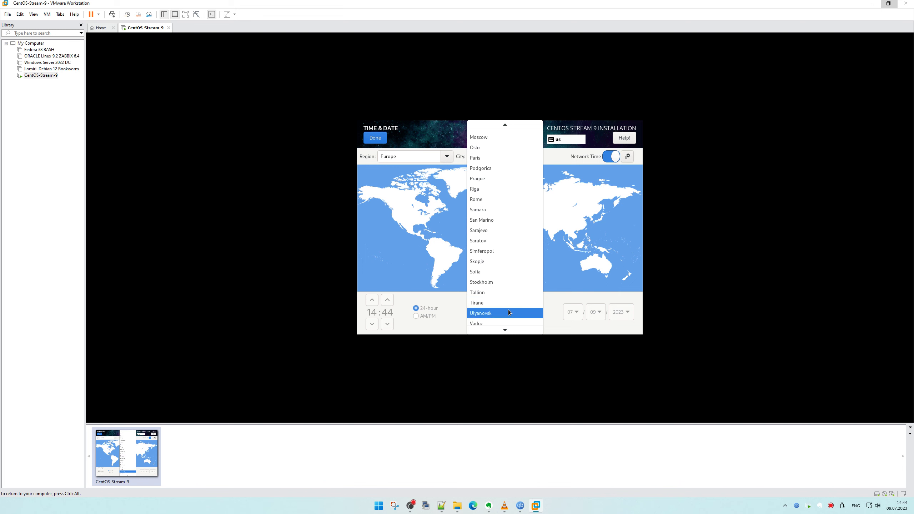
{"action": "scroll", "coordinate": [509, 312], "scroll_direction": "down", "scroll_amount": 3}
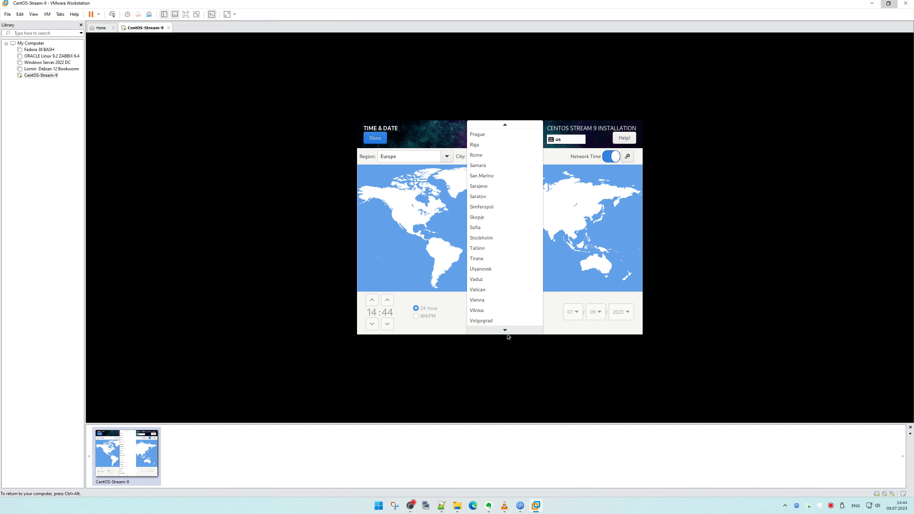
{"action": "scroll", "coordinate": [497, 180], "scroll_direction": "up", "scroll_amount": 3}
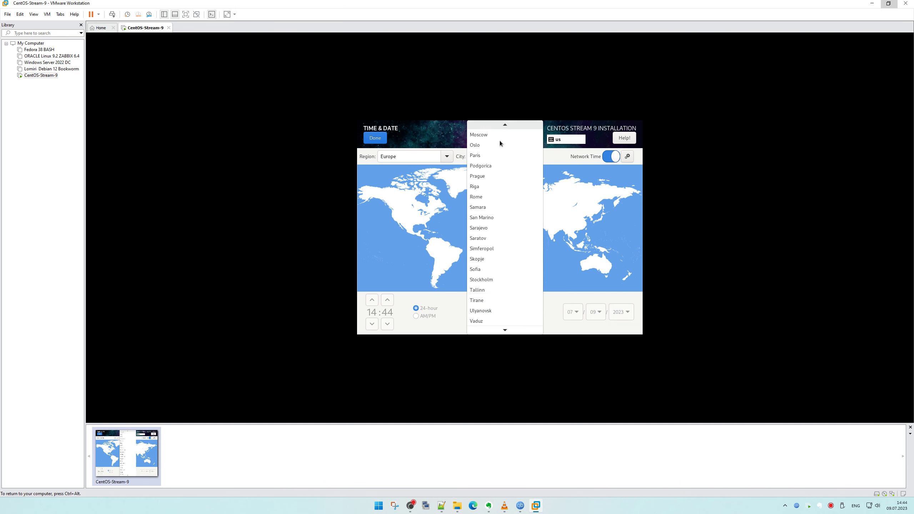
{"action": "left_click", "coordinate": [493, 218]}
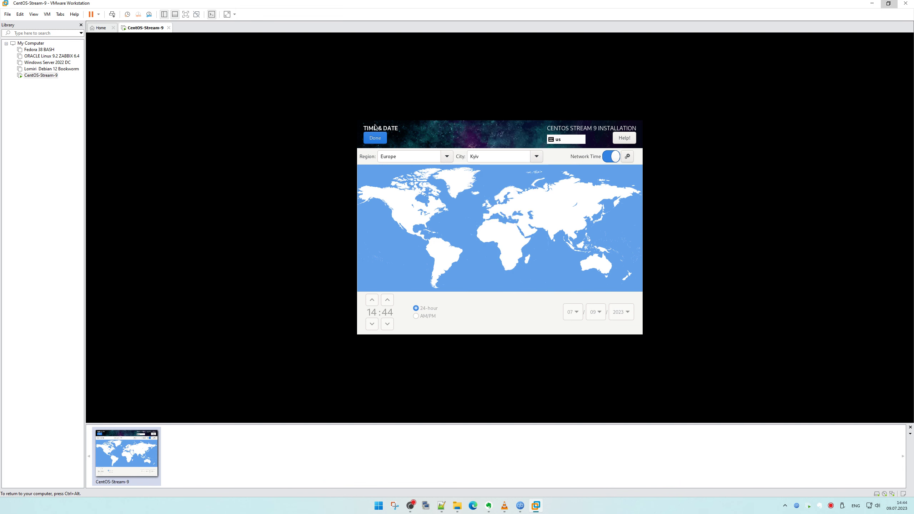
{"action": "left_click", "coordinate": [375, 138]}
Review the network and host name settings and leave the root password unset.
{"action": "left_click", "coordinate": [598, 238]}
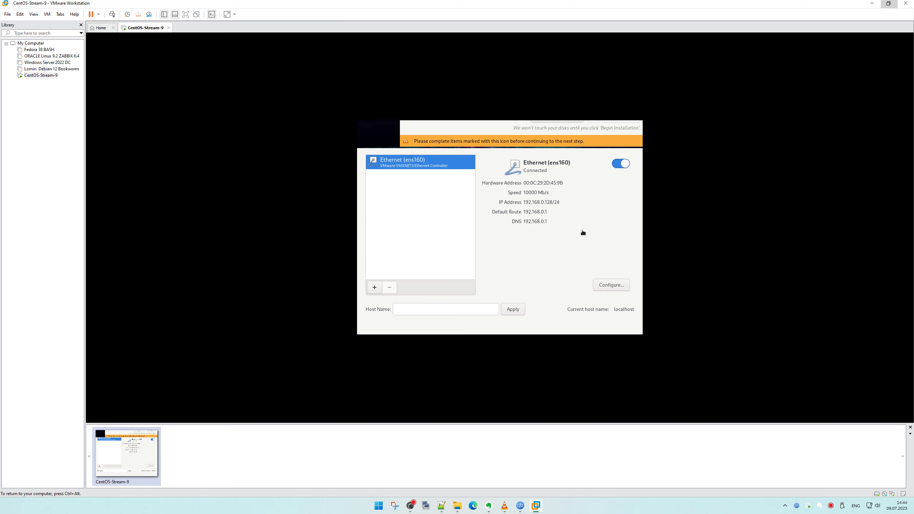
{"action": "left_click", "coordinate": [380, 137]}
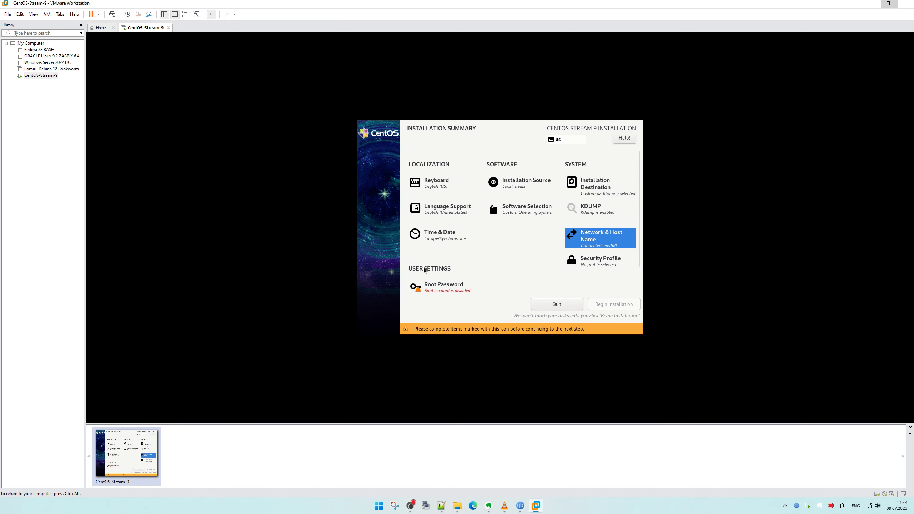
{"action": "left_click", "coordinate": [446, 288]}
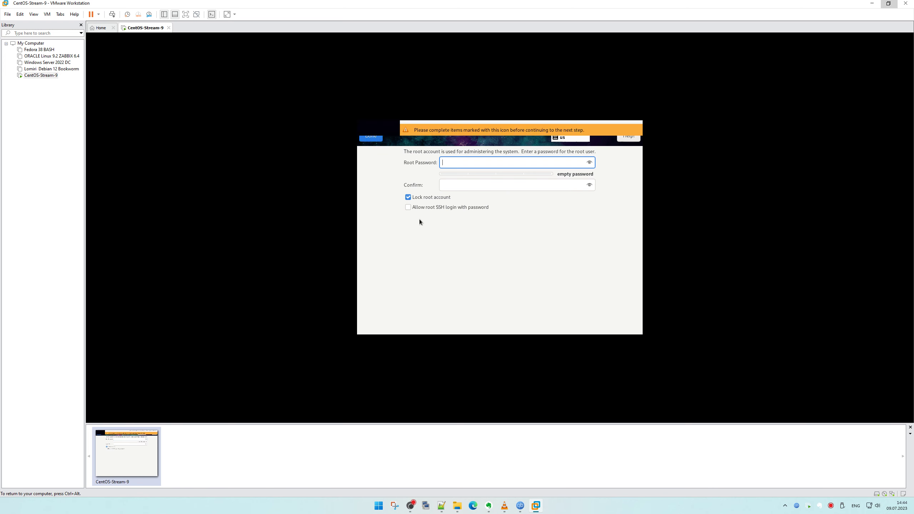
{"action": "left_click", "coordinate": [371, 136]}
Create an administrator user with a simple password, then begin the installation.
{"action": "left_click", "coordinate": [445, 285]}
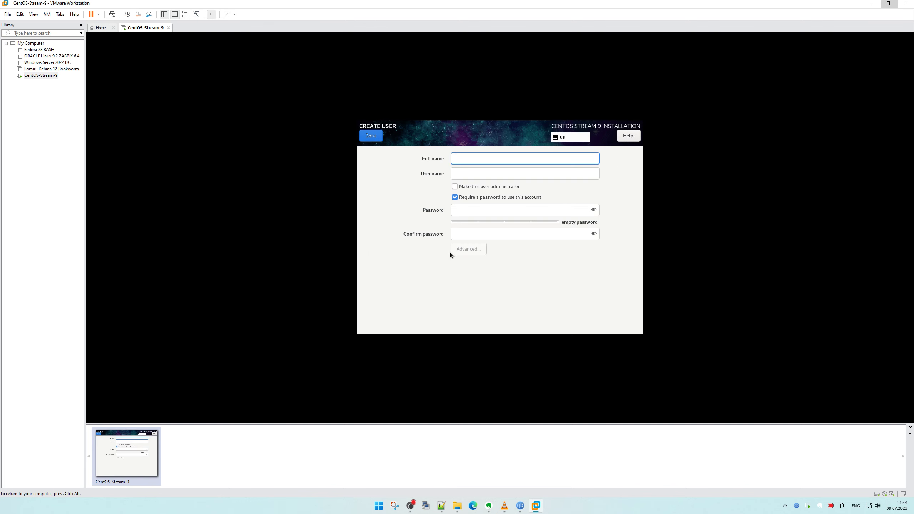
{"action": "type", "text": "idenis"}
{"action": "key", "text": "Tab"}
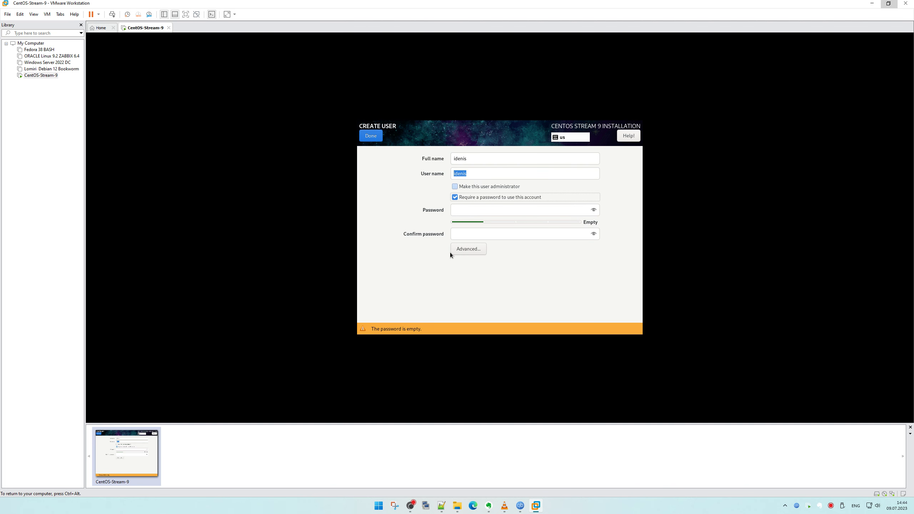
{"action": "key", "text": "Tab"}
{"action": "key", "text": "space"}
{"action": "key", "text": "Tab"}
{"action": "key", "text": "Tab"}
{"action": "type", "text": "1"}
{"action": "key", "text": "Tab"}
{"action": "type", "text": "1"}
{"action": "left_click", "coordinate": [371, 136]}
{"action": "left_click", "coordinate": [373, 135]}
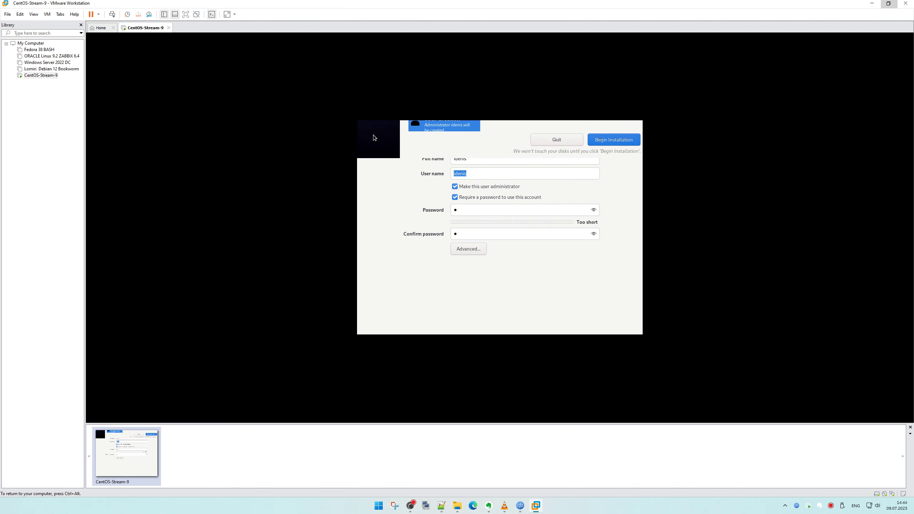
{"action": "left_click", "coordinate": [615, 316]}
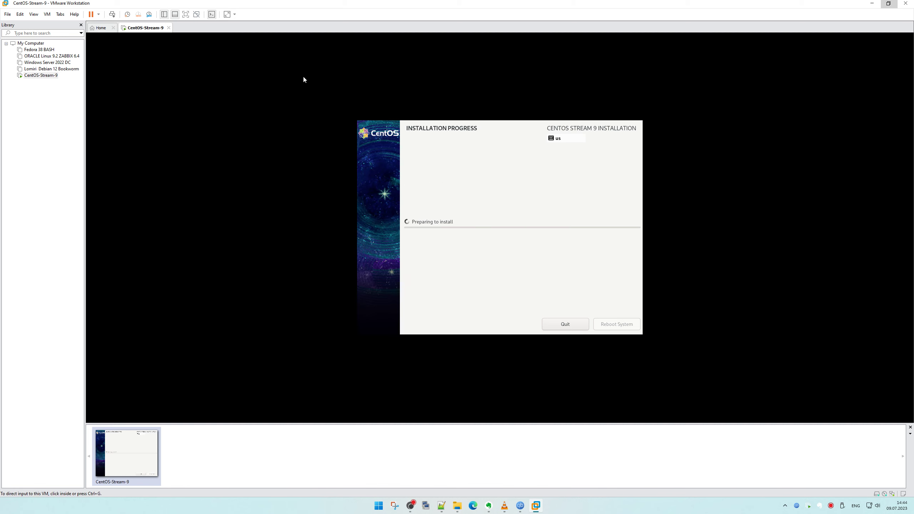
Set the VM display to Keep Aspect Ratio Stretch.
{"action": "left_click", "coordinate": [235, 14]}
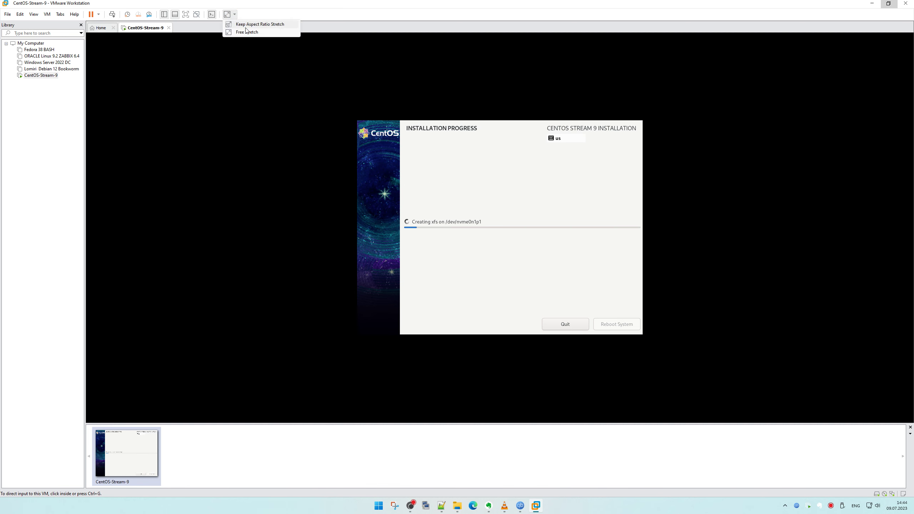
{"action": "left_click", "coordinate": [246, 28]}
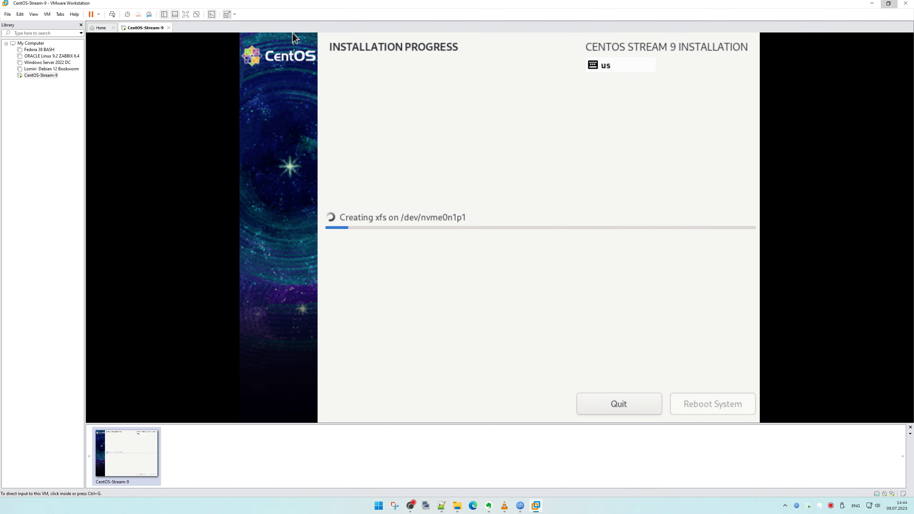
{"action": "left_click", "coordinate": [217, 92]}
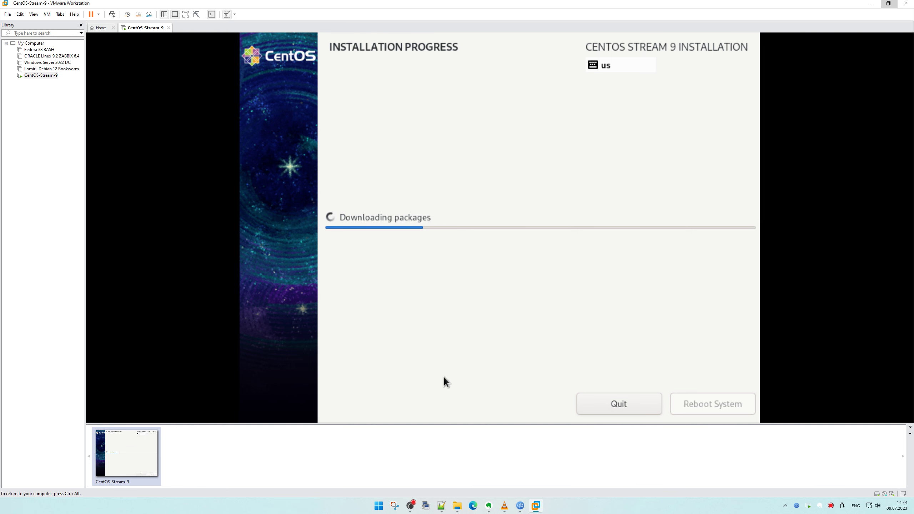
{"action": "key", "text": "ctrl+alt"}
Reboot the newly installed CentOS Stream 9 system.
{"action": "right_click", "coordinate": [834, 501]}
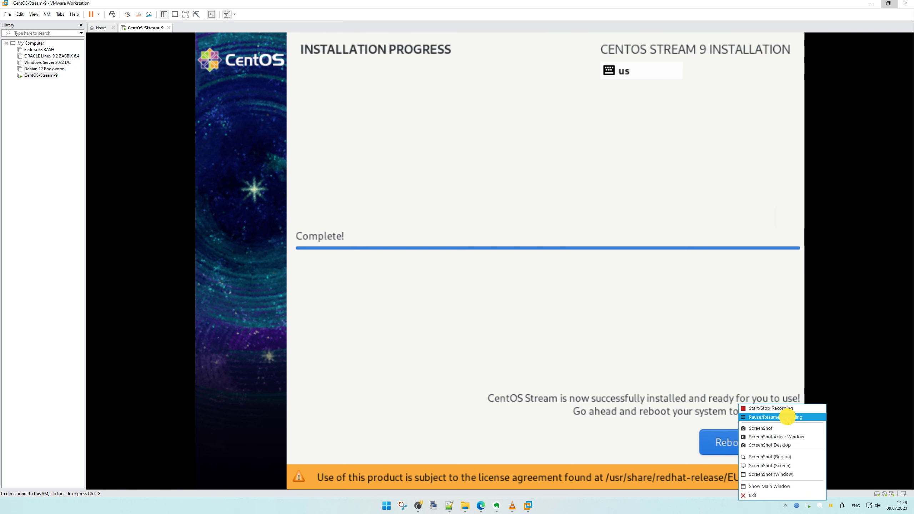
{"action": "left_click", "coordinate": [738, 439]}
{"action": "left_click", "coordinate": [738, 439]}
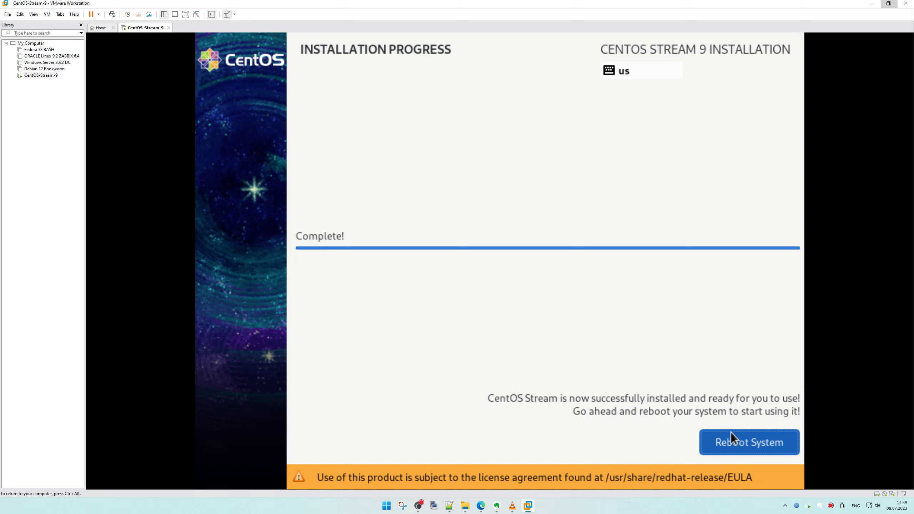
{"action": "key", "text": "ctrl+g"}
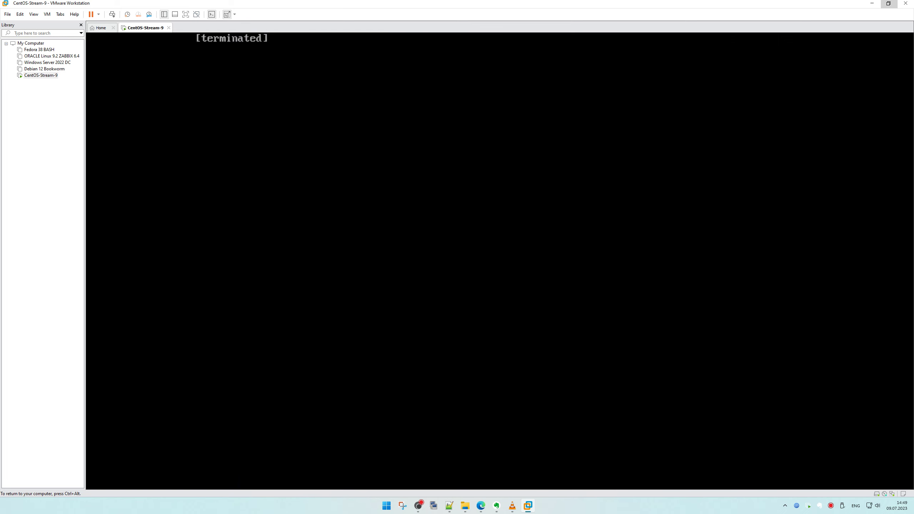
{"action": "key", "text": "ctrl+alt"}
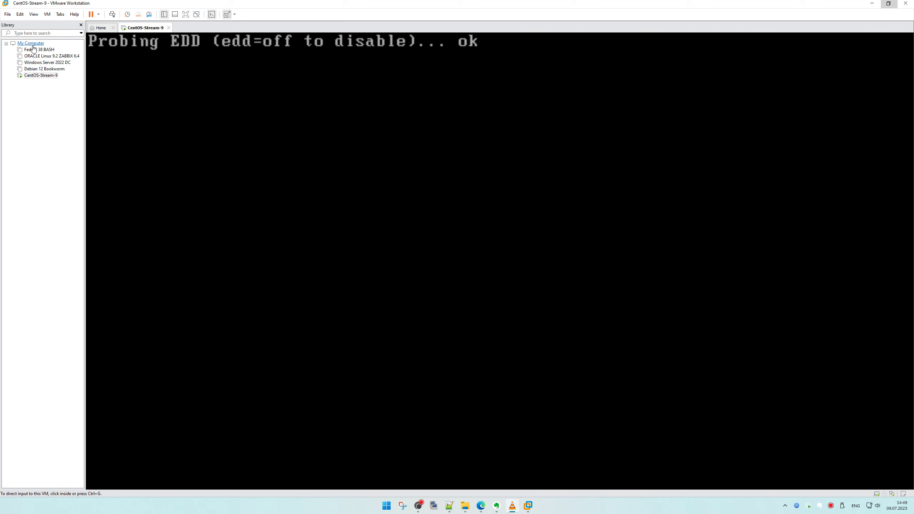
Power on the ORACLE Linux 9.2 ZABBIX 6.4 virtual machine.
{"action": "left_click", "coordinate": [39, 56]}
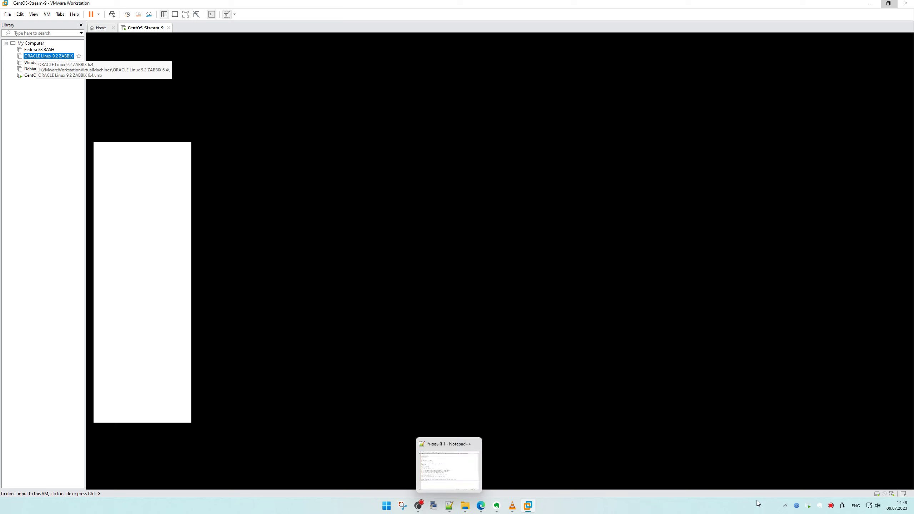
{"action": "right_click", "coordinate": [831, 506]}
{"action": "left_click", "coordinate": [779, 417]}
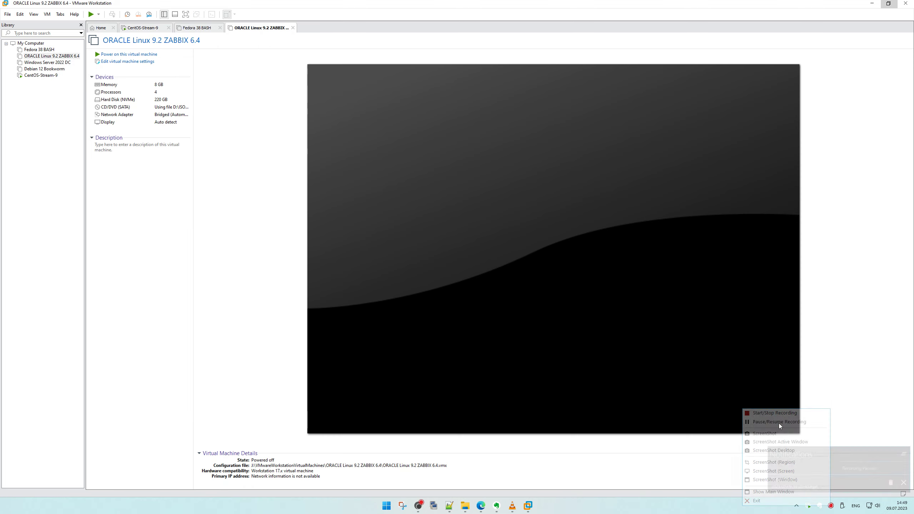
{"action": "left_click", "coordinate": [146, 54]}
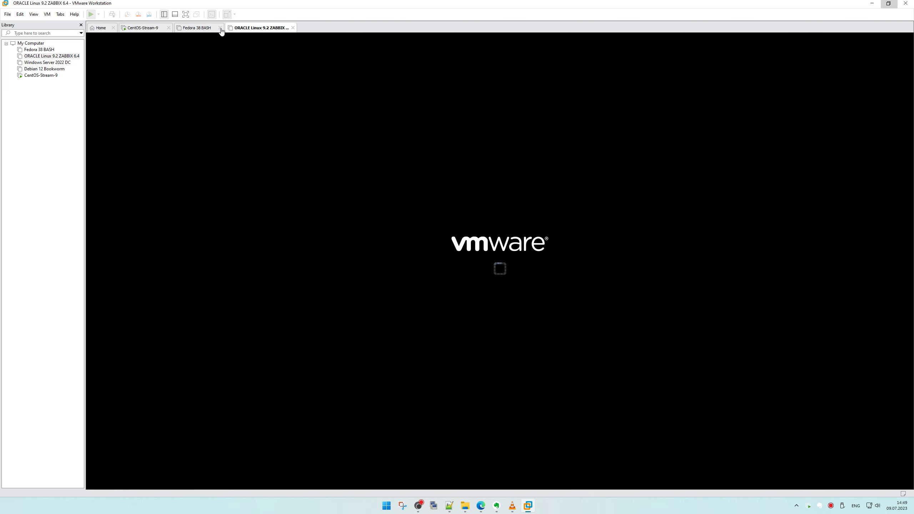
Log in on the CentOS-Stream-9 console and run ip a, showing 192.168.0.128.
{"action": "left_click", "coordinate": [221, 28]}
{"action": "left_click", "coordinate": [152, 27]}
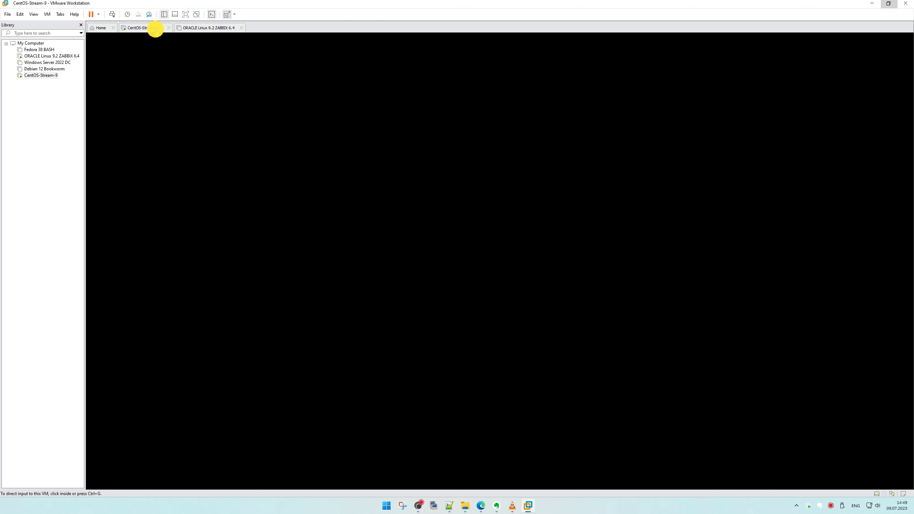
{"action": "left_click", "coordinate": [194, 94]}
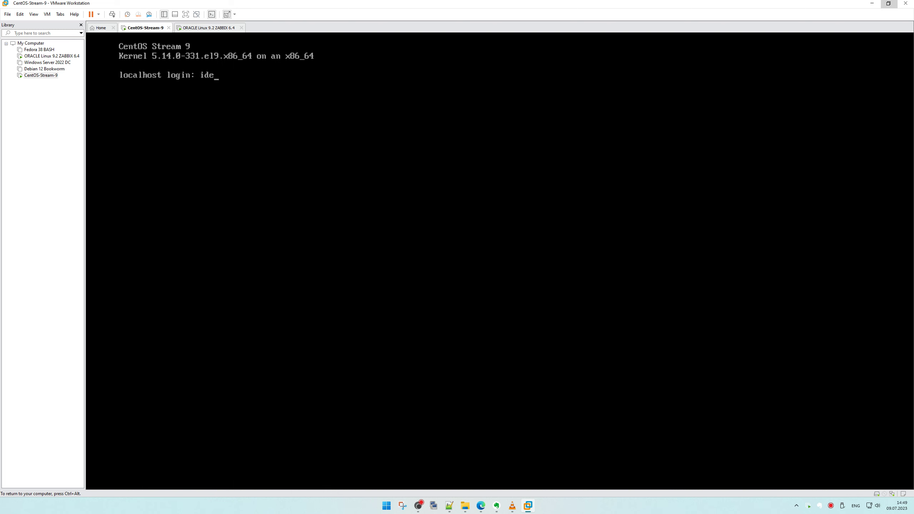
{"action": "key", "text": "Return"}
{"action": "key", "text": "Return"}
{"action": "key", "text": "Return"}
{"action": "key", "text": "Return"}
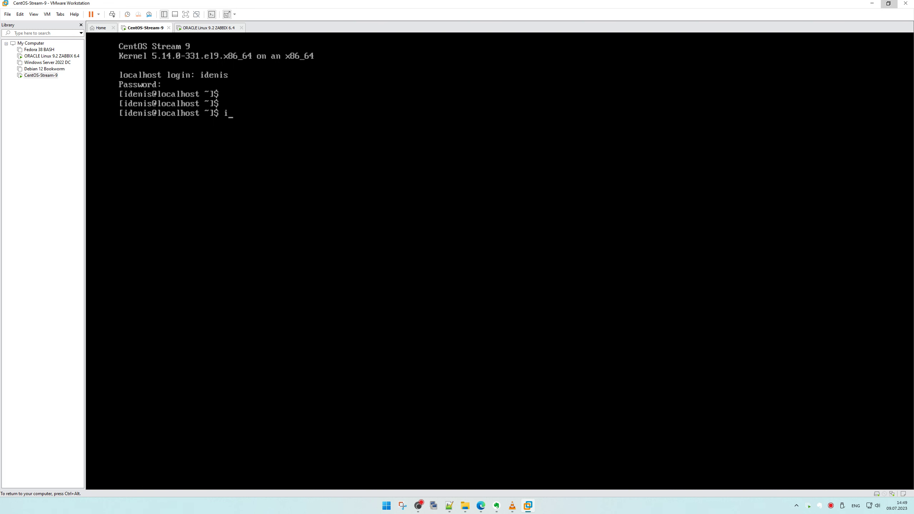
{"action": "type", "text": "ip a"}
{"action": "key", "text": "Return"}
{"action": "key", "text": "ctrl+alt"}
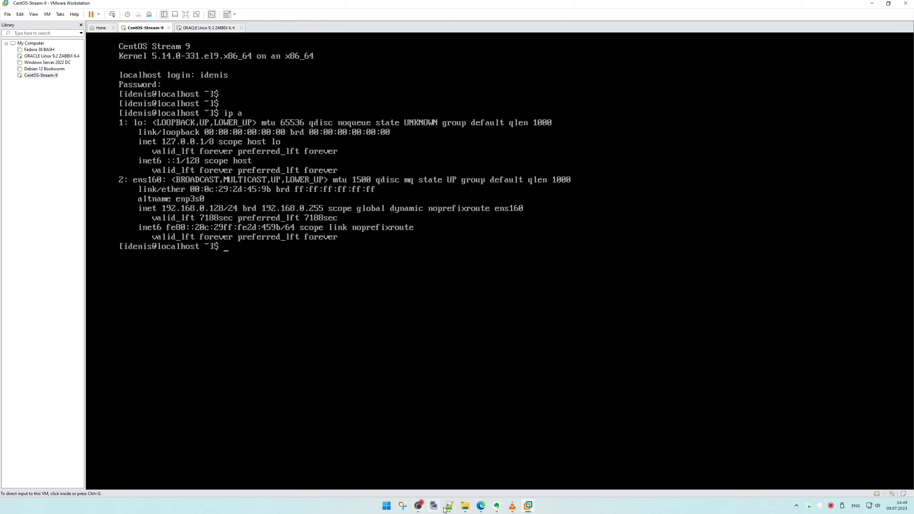
{"action": "left_click", "coordinate": [433, 505]}
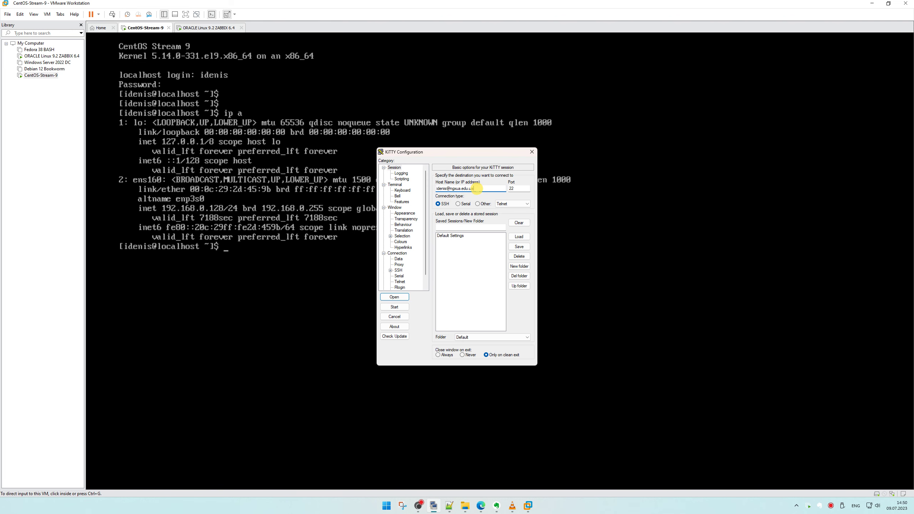
Connect KiTTY to host 192.168.0.128 and accept the changed host key.
{"action": "key", "text": "ctrl+a"}
{"action": "type", "text": "19"}
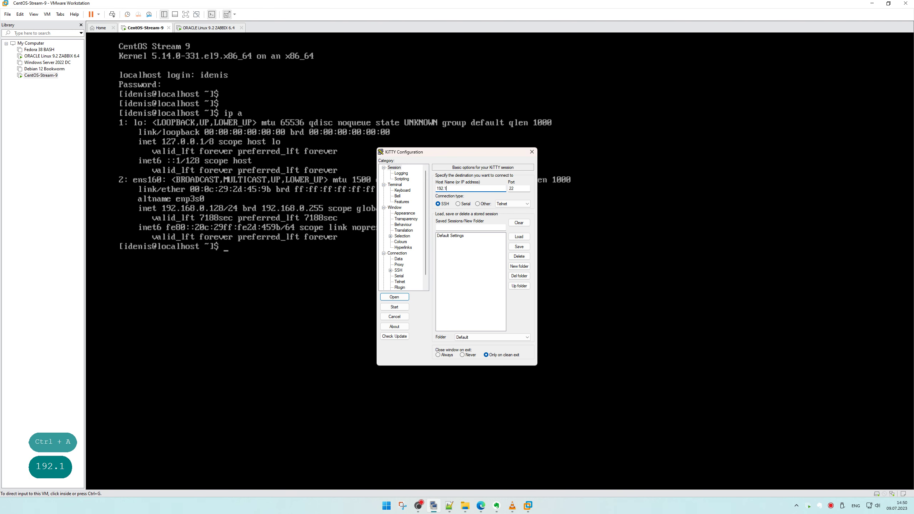
{"action": "type", "text": "2.168.0.1278"}
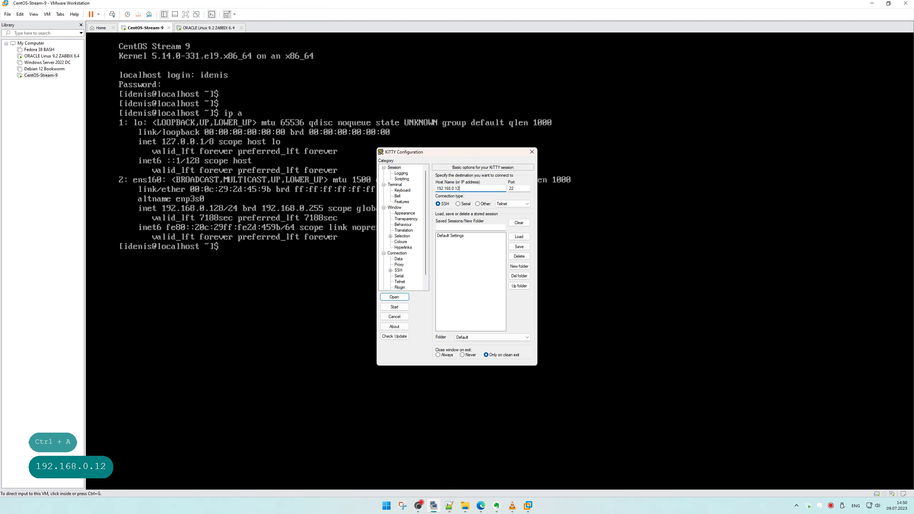
{"action": "key", "text": "BackSpace"}
{"action": "key", "text": "BackSpace"}
{"action": "type", "text": "8"}
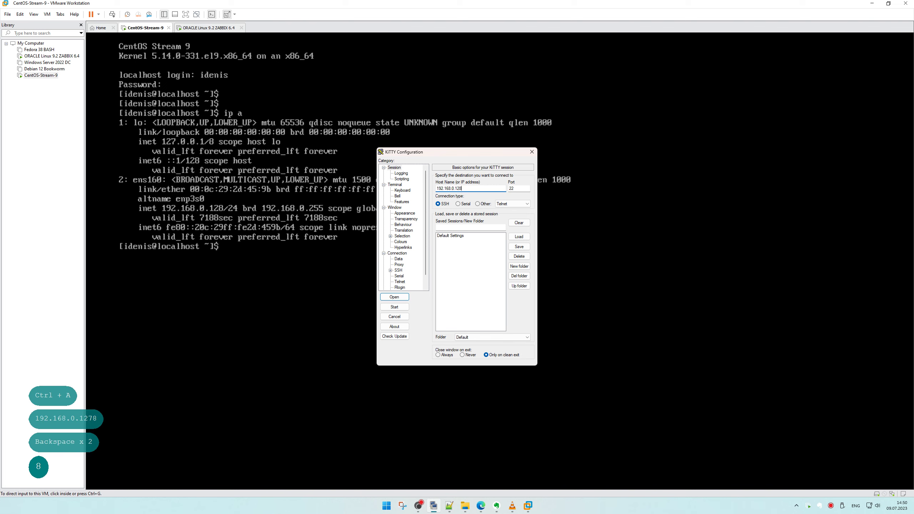
{"action": "key", "text": "Return"}
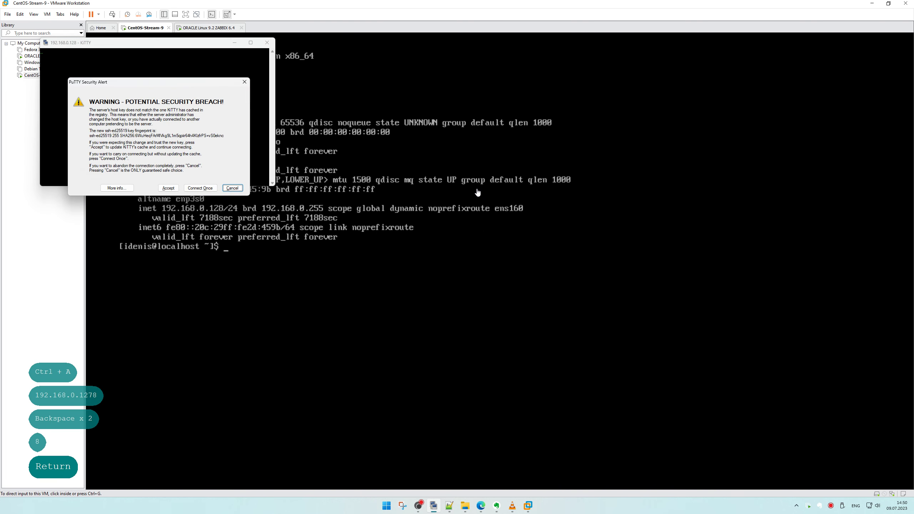
{"action": "key", "text": "Tab"}
{"action": "key", "text": "Return"}
Log in, become root with sudo -i, and clear the terminal.
{"action": "type", "text": "idenis"}
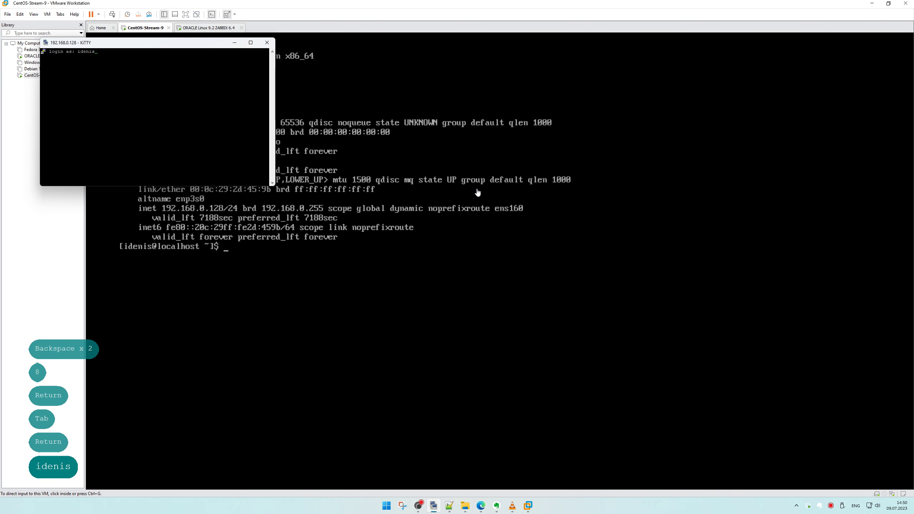
{"action": "key", "text": "Return"}
{"action": "type", "text": "`"}
{"action": "key", "text": "Return"}
{"action": "key", "text": "Return"}
{"action": "key", "text": "Return"}
{"action": "type", "text": "sudo -i"}
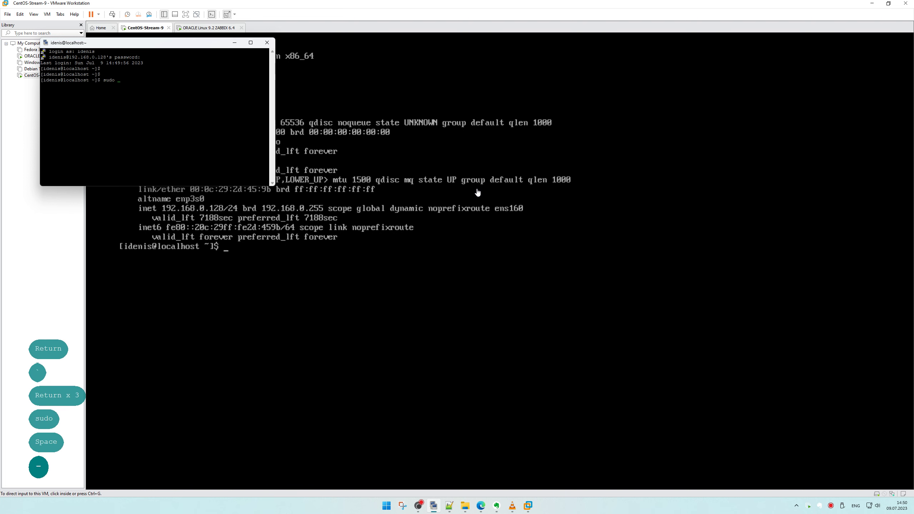
{"action": "key", "text": "Return"}
{"action": "type", "text": "`"}
{"action": "key", "text": "Return"}
{"action": "key", "text": "Return"}
{"action": "key", "text": "ctrl+l"}
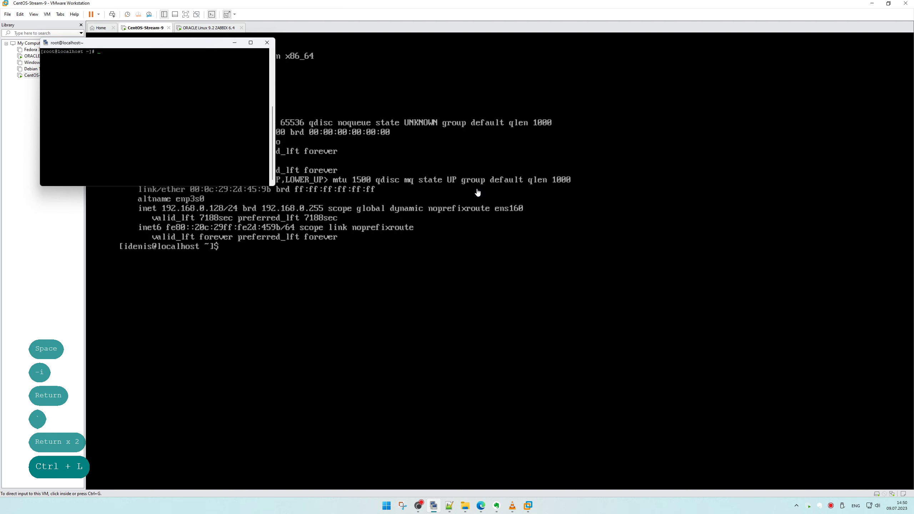
{"action": "left_click", "coordinate": [229, 29]}
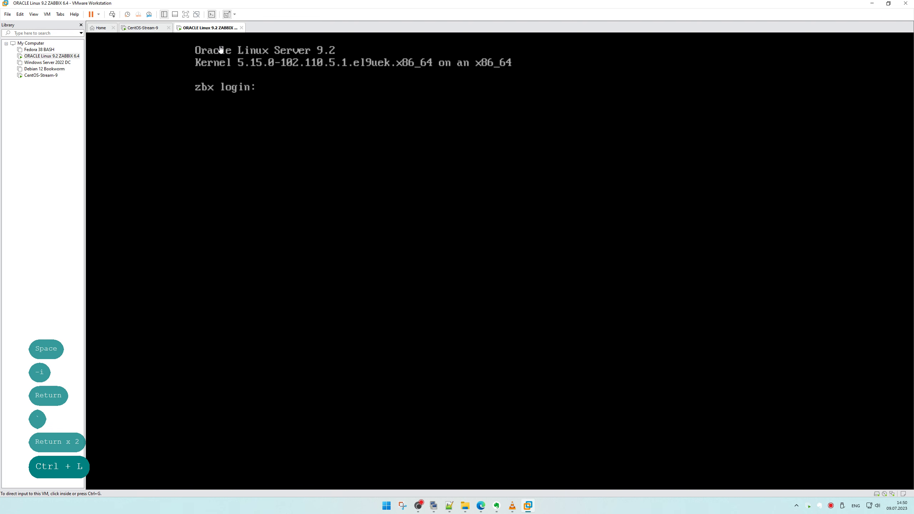
Open the hosts file tab in Notepad++.
{"action": "left_click", "coordinate": [449, 506]}
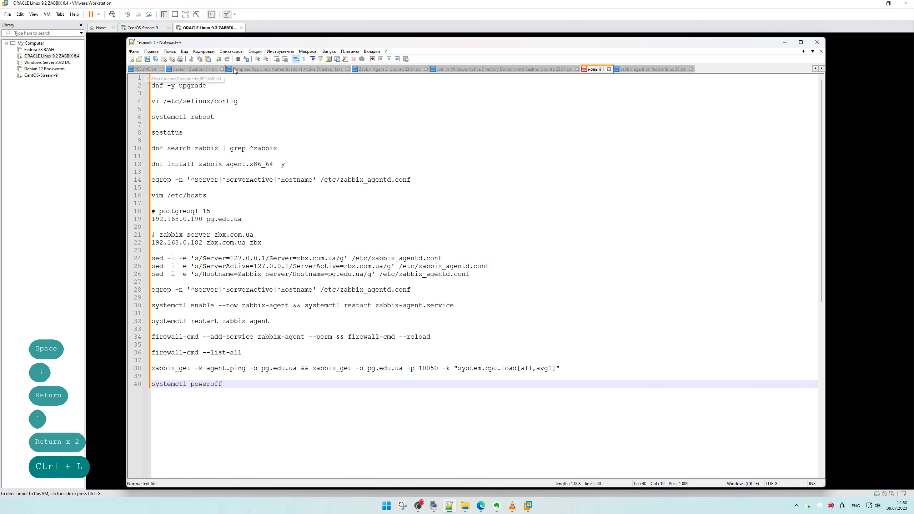
{"action": "left_click", "coordinate": [815, 69]}
{"action": "left_click", "coordinate": [816, 69]}
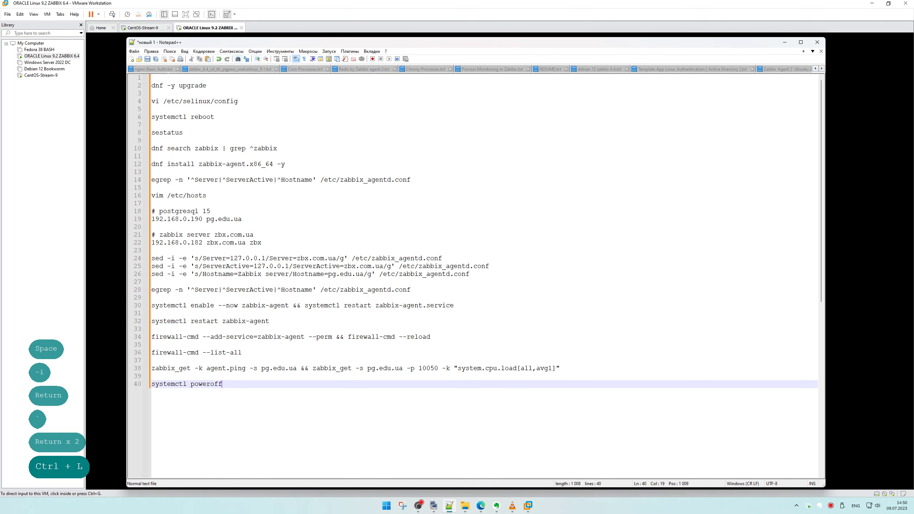
{"action": "left_click", "coordinate": [159, 70]}
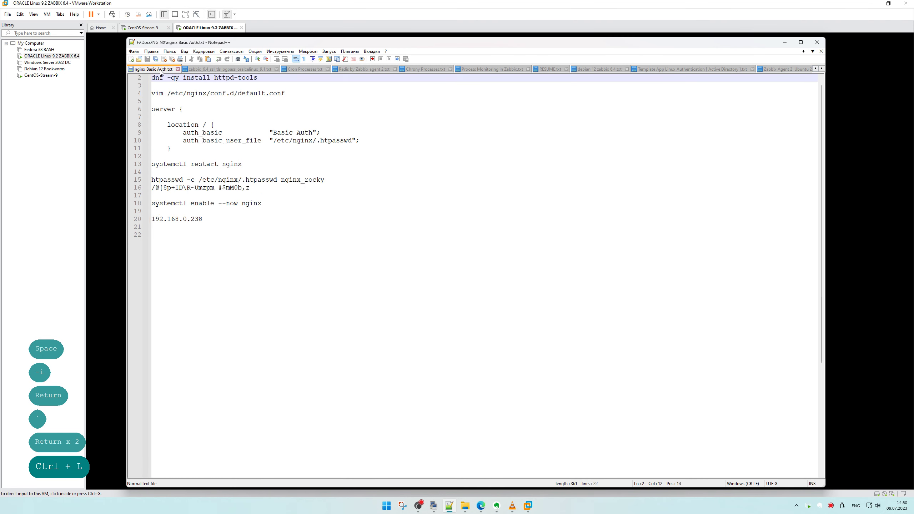
{"action": "left_click", "coordinate": [816, 69]}
{"action": "left_click", "coordinate": [816, 68]}
{"action": "left_click", "coordinate": [140, 69]}
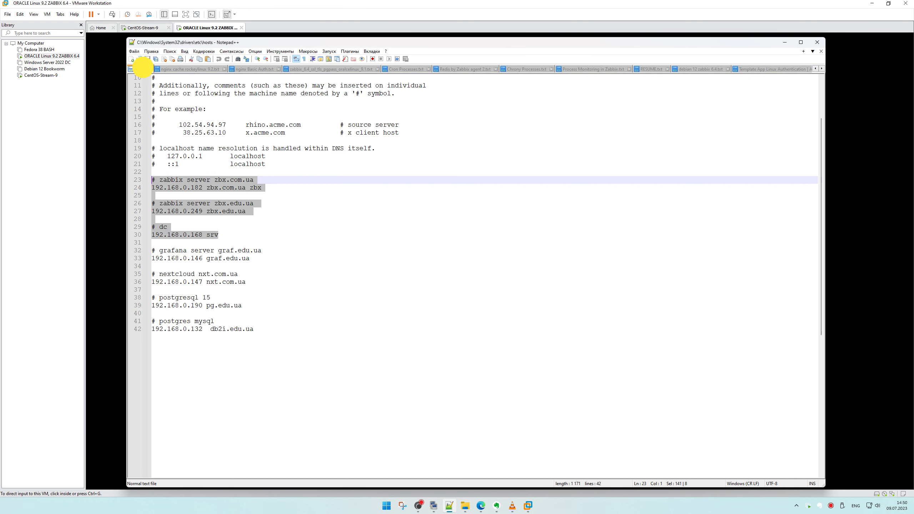
{"action": "left_click", "coordinate": [221, 222]}
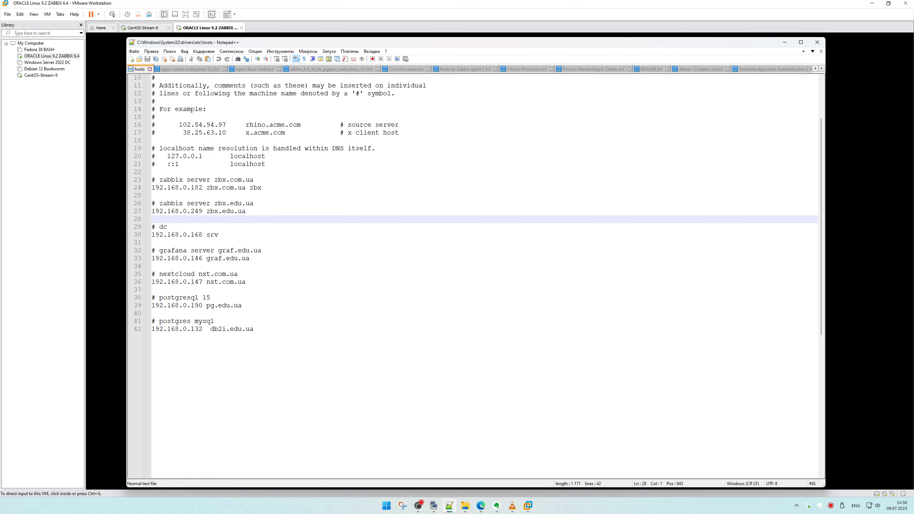
{"action": "left_click_drag", "start_coordinate": [297, 45], "coordinate": [301, 119]}
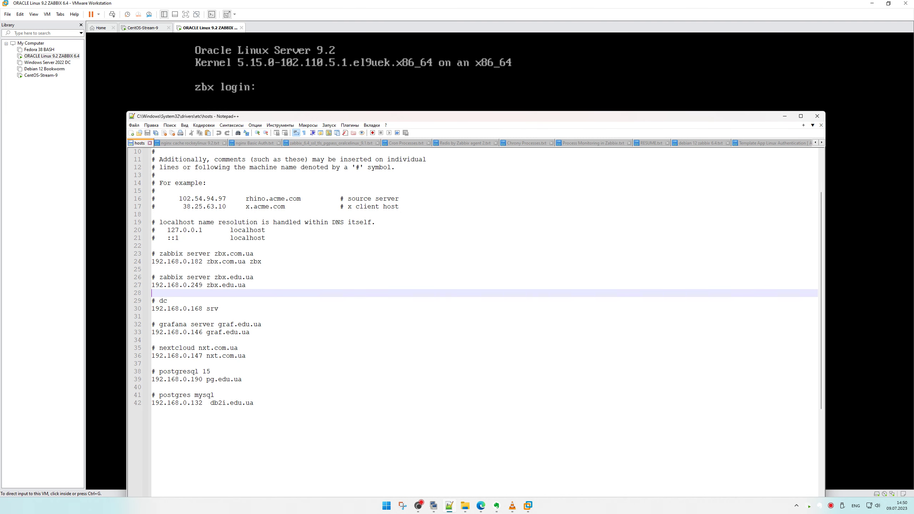
Copy zbx.com.ua from line 24 and load it in Edge.
{"action": "left_click_drag", "start_coordinate": [206, 262], "coordinate": [245, 261]}
{"action": "key", "text": "ctrl+c"}
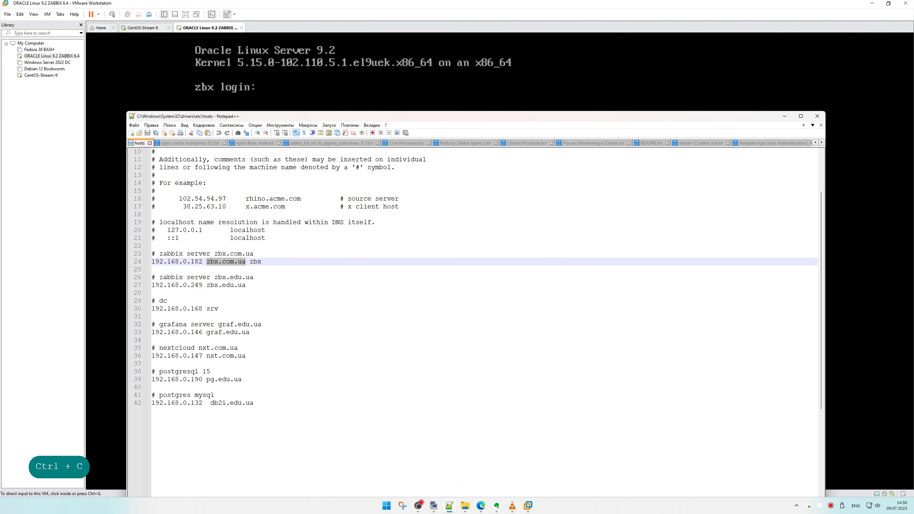
{"action": "left_click", "coordinate": [481, 506]}
{"action": "left_click_drag", "start_coordinate": [500, 14], "coordinate": [499, 305]}
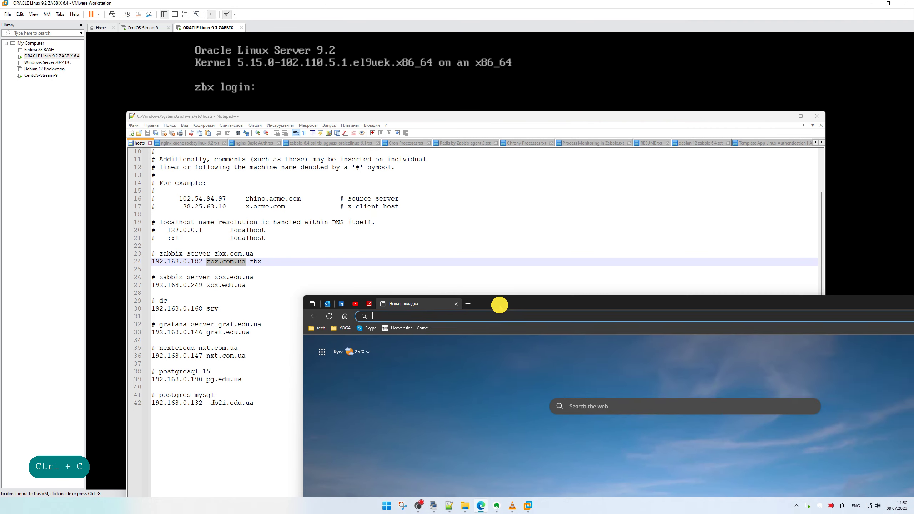
{"action": "key", "text": "ctrl+v"}
{"action": "key", "text": "Return"}
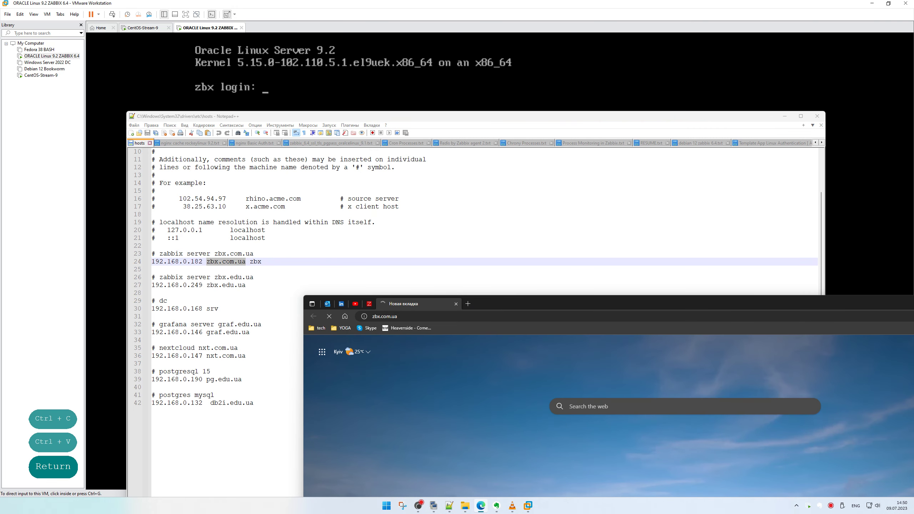
Load zbx.edu.ua from line 27 in a new Edge tab and close the unused tab.
{"action": "left_click_drag", "start_coordinate": [206, 285], "coordinate": [249, 285]}
{"action": "key", "text": "ctrl+c"}
{"action": "left_click", "coordinate": [481, 505]}
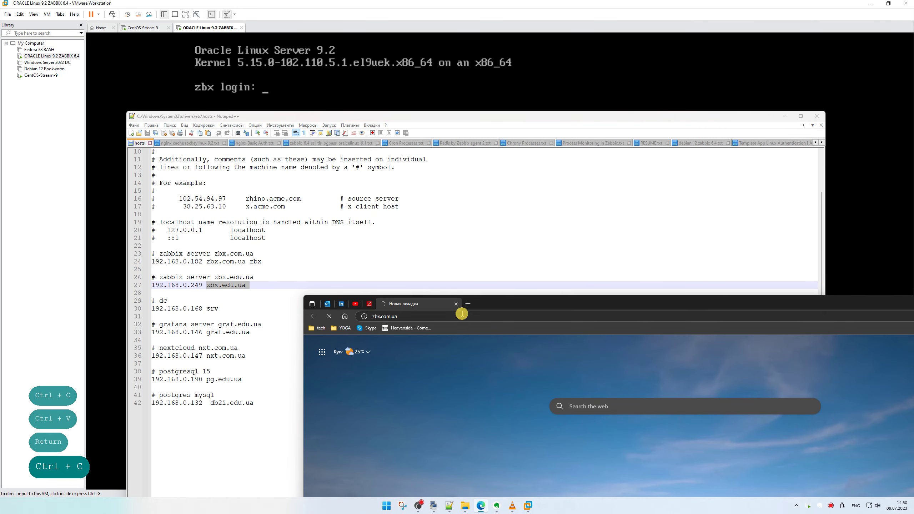
{"action": "left_click", "coordinate": [468, 304]}
{"action": "key", "text": "ctrl+v"}
{"action": "key", "text": "Return"}
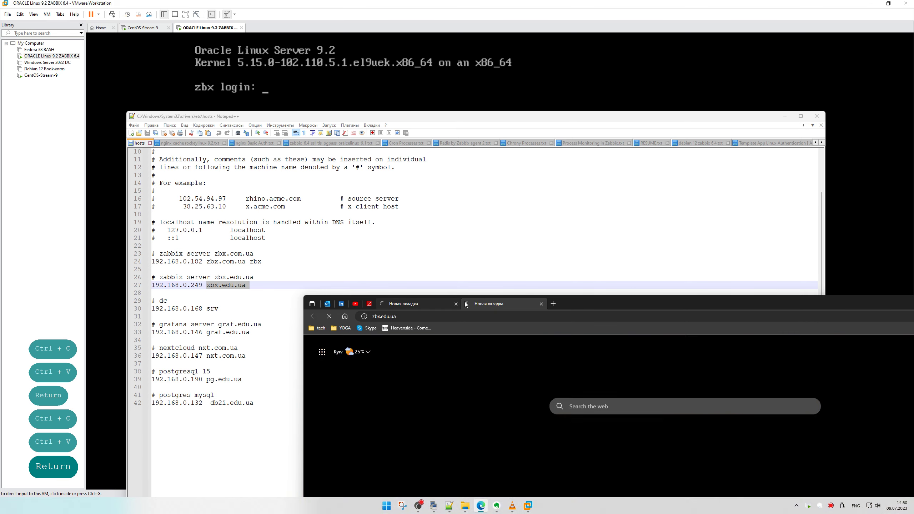
{"action": "left_click", "coordinate": [457, 304]}
{"action": "left_click_drag", "start_coordinate": [432, 304], "coordinate": [249, 22]}
{"action": "left_click", "coordinate": [433, 505]}
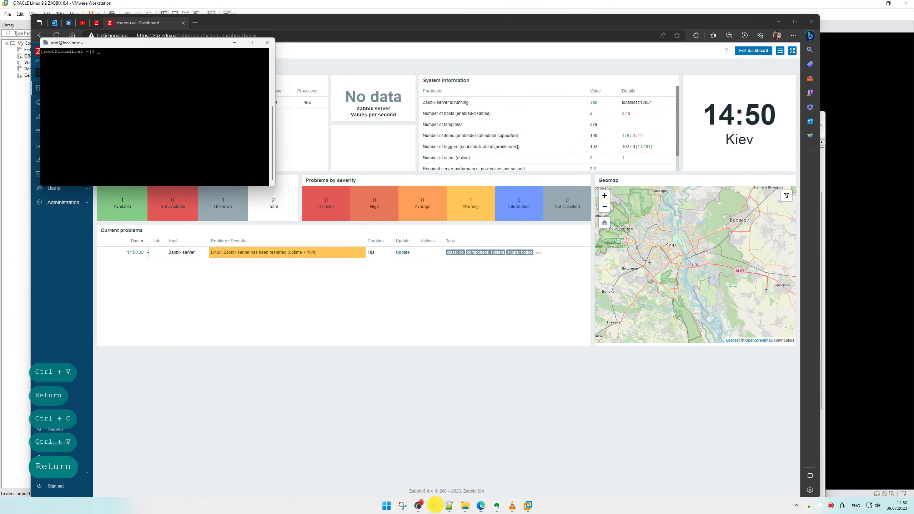
{"action": "right_click", "coordinate": [433, 506]}
Open a new KiTTY session to zbx.edu.ua, log in and become root with sudo -i.
{"action": "left_click", "coordinate": [437, 465]}
{"action": "left_click", "coordinate": [486, 188]}
{"action": "key", "text": "ctrl+a"}
{"action": "key", "text": "ctrl+v"}
{"action": "key", "text": "BackSpace"}
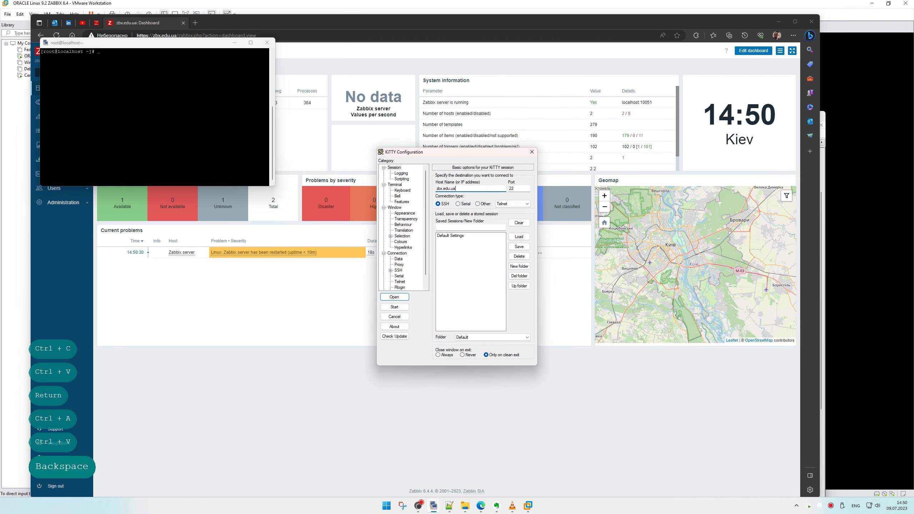
{"action": "key", "text": "Return"}
{"action": "type", "text": "idenis"}
{"action": "key", "text": "Return"}
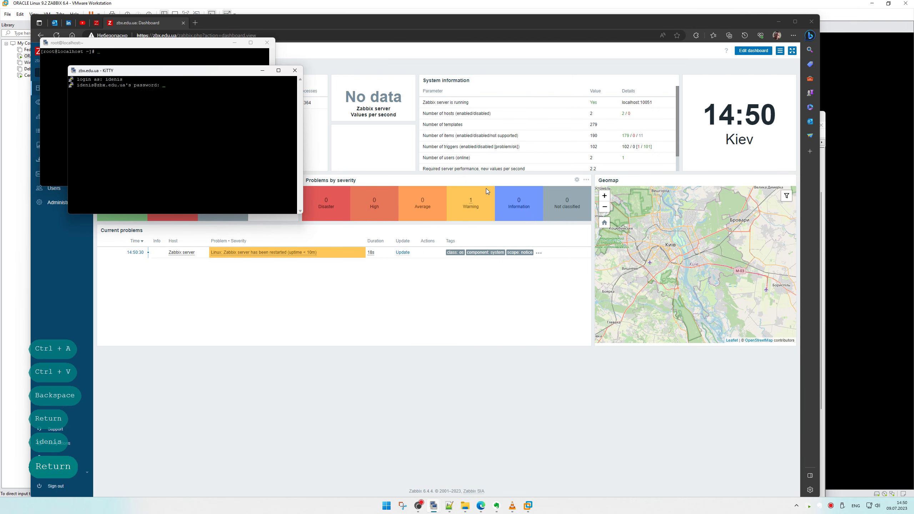
{"action": "type", "text": "`"}
{"action": "key", "text": "Return"}
{"action": "key", "text": "Return"}
{"action": "key", "text": "Return"}
{"action": "type", "text": "sudo -i"}
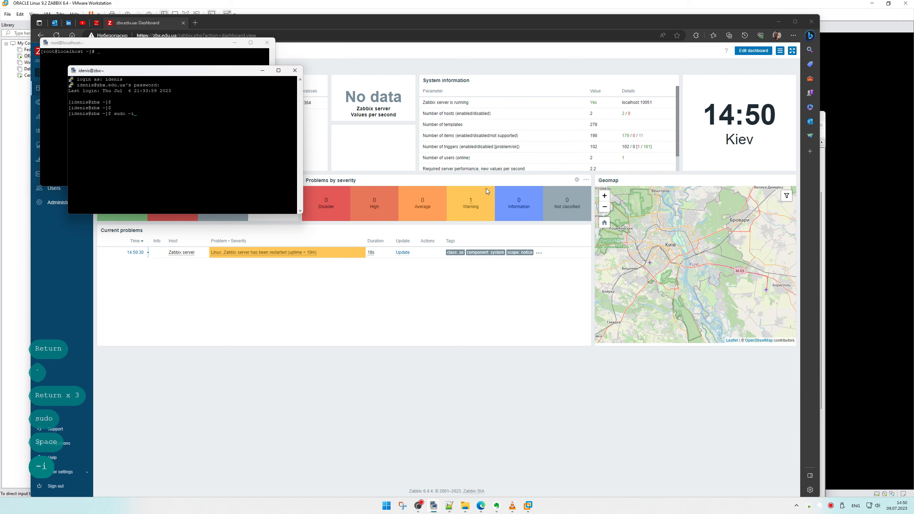
{"action": "key", "text": "Return"}
{"action": "key", "text": "Return"}
Enlarge the text in both the zbx and CentOS root terminals.
{"action": "key", "text": "ctrl+shift+equal"}
{"action": "key", "text": "ctrl+shift+equal"}
{"action": "key", "text": "ctrl+shift+equal"}
{"action": "key", "text": "ctrl+shift+equal"}
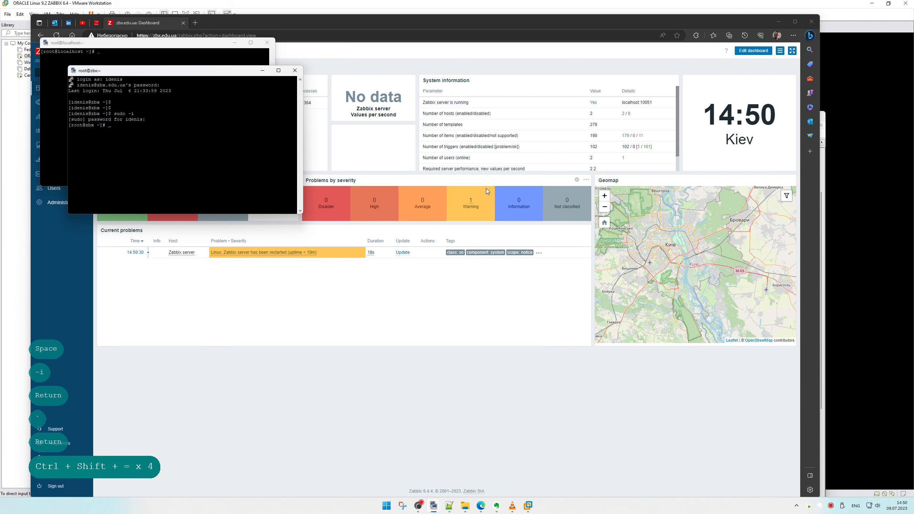
{"action": "right_click", "coordinate": [518, 204]}
{"action": "left_click", "coordinate": [433, 506]}
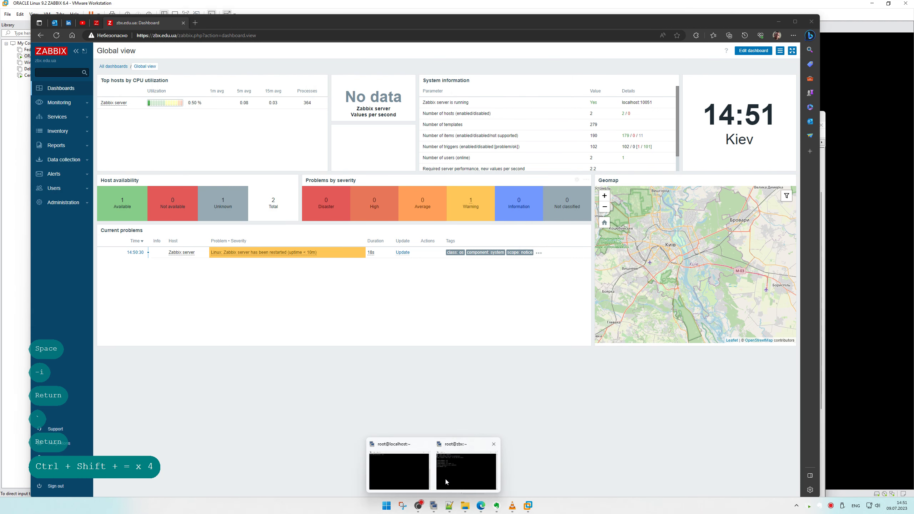
{"action": "left_click", "coordinate": [445, 475]}
{"action": "left_click", "coordinate": [399, 468]}
{"action": "key", "text": "ctrl+shift+equal"}
{"action": "key", "text": "ctrl+shift+equal"}
{"action": "key", "text": "ctrl+shift+equal"}
{"action": "key", "text": "ctrl+shift+equal"}
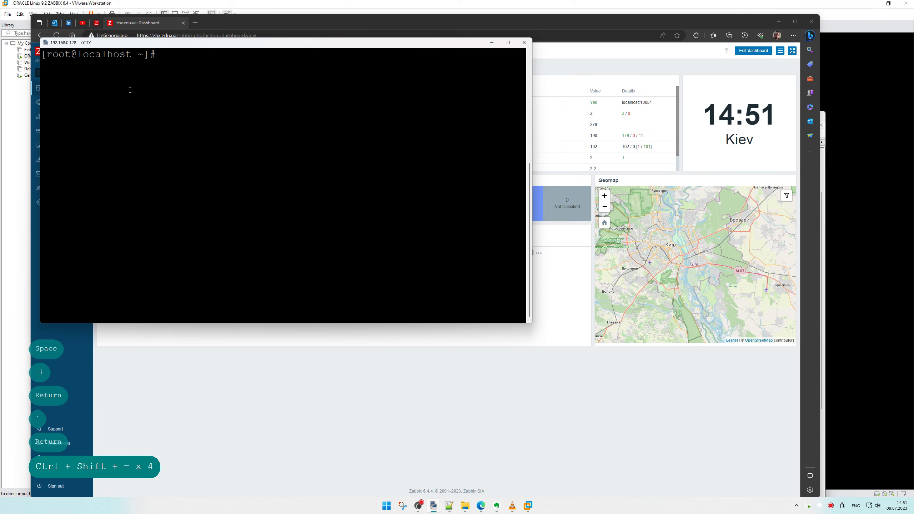
{"action": "left_click_drag", "start_coordinate": [192, 42], "coordinate": [299, 286]}
Maximize the Zabbix dashboard and bring the 192.168.0.128 terminal session forward.
{"action": "left_click", "coordinate": [149, 121]}
{"action": "scroll", "coordinate": [149, 121], "scroll_direction": "up", "scroll_amount": 6}
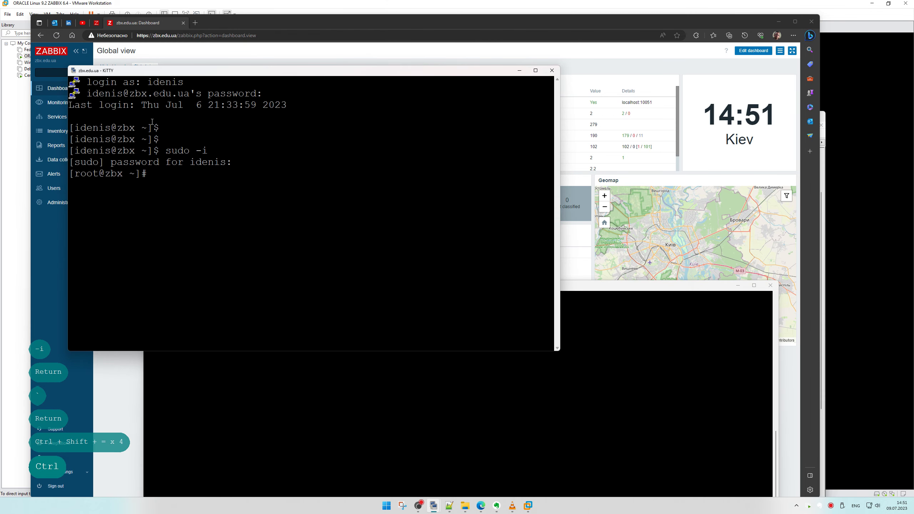
{"action": "left_click", "coordinate": [776, 71]}
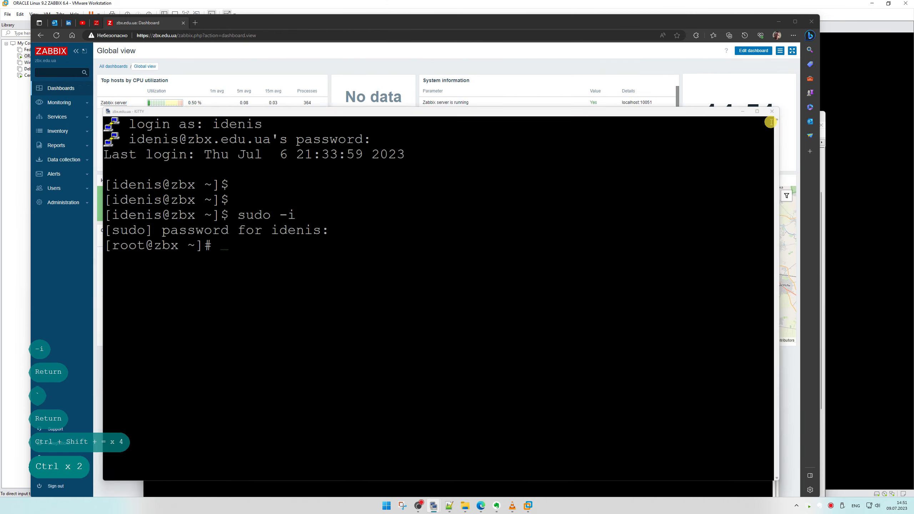
{"action": "left_click", "coordinate": [754, 285]}
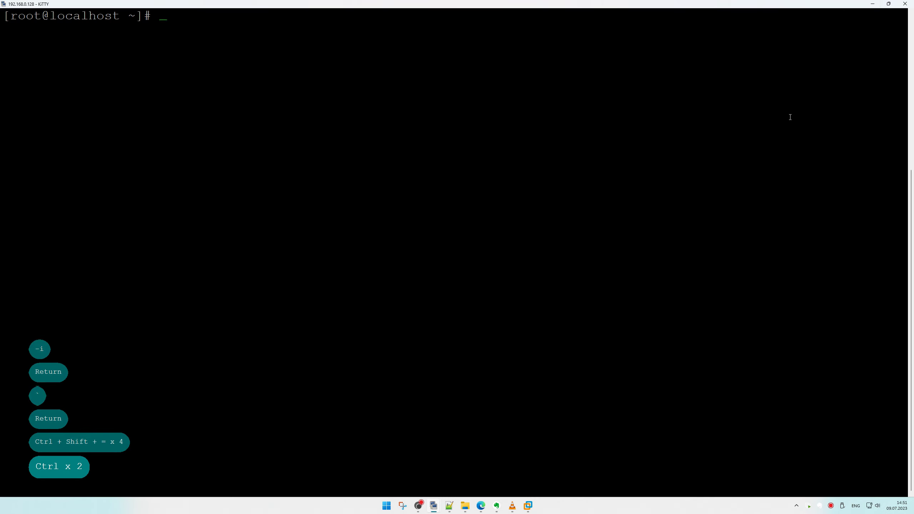
{"action": "left_click", "coordinate": [872, 4]}
{"action": "left_click", "coordinate": [792, 23]}
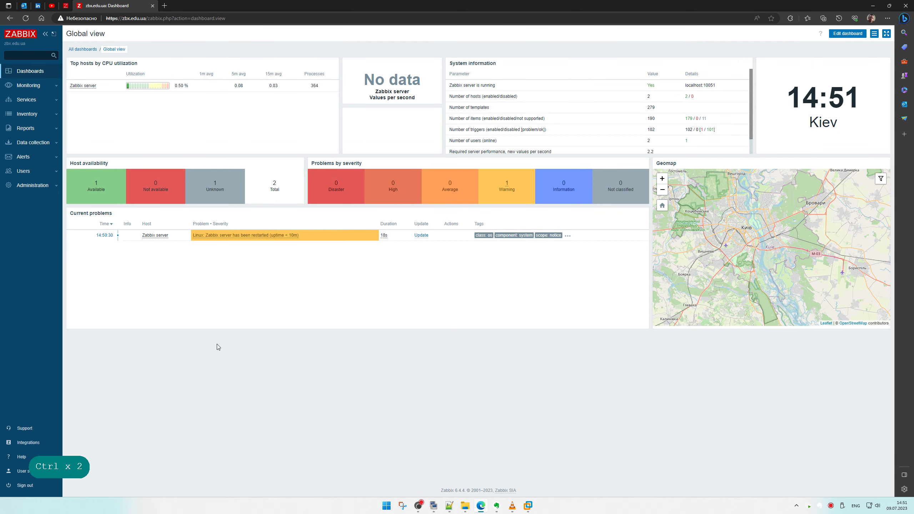
{"action": "mouse_move", "coordinate": [435, 503]}
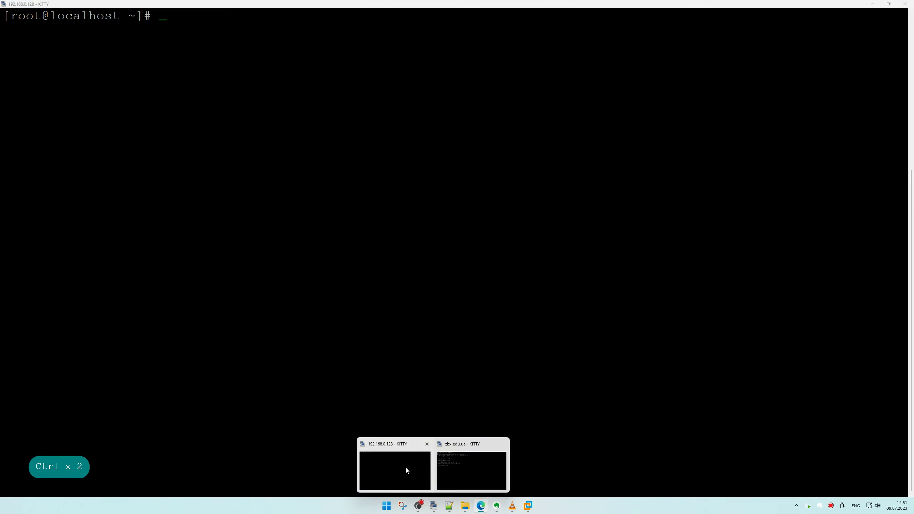
{"action": "left_click", "coordinate": [406, 467]}
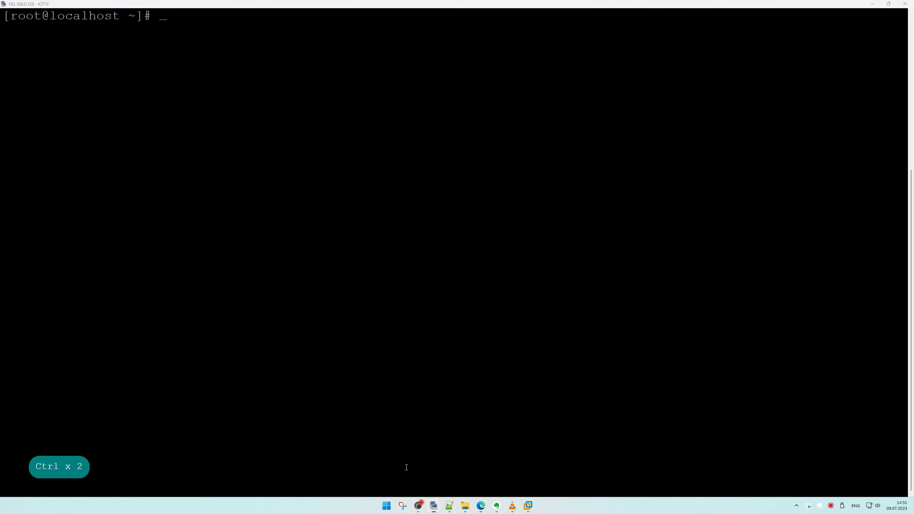
Close the Active Directory template, Process Monitoring, Chrony and Cron note tabs.
{"action": "left_click", "coordinate": [450, 506]}
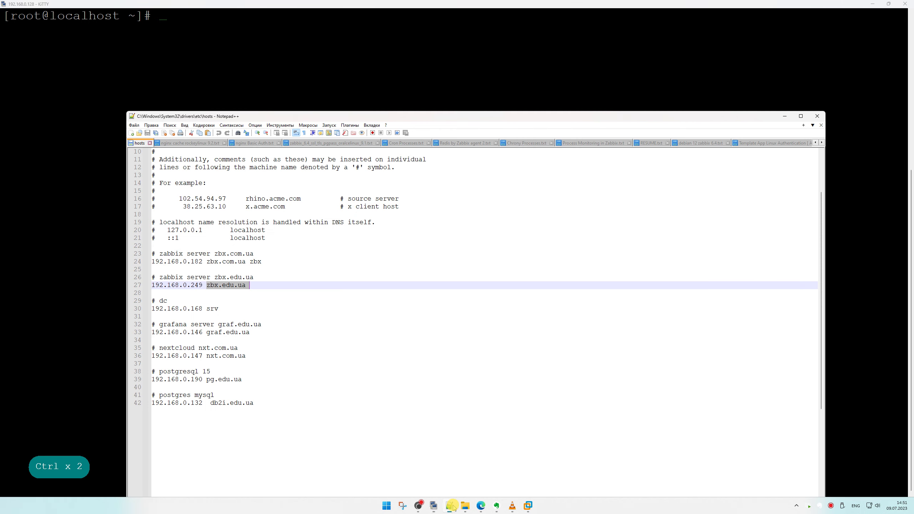
{"action": "left_click", "coordinate": [822, 142]}
{"action": "left_click", "coordinate": [822, 143]}
{"action": "left_click", "coordinate": [822, 142]}
{"action": "left_click", "coordinate": [822, 142]}
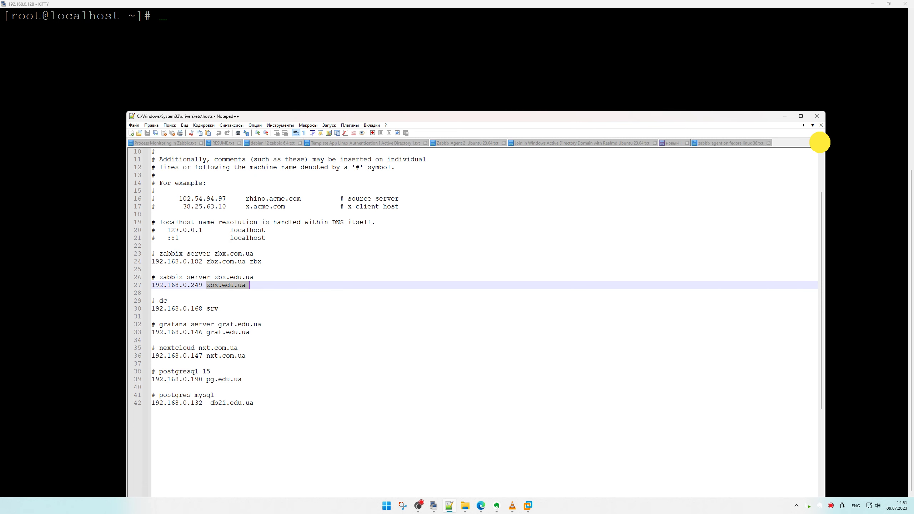
{"action": "left_click", "coordinate": [423, 142]}
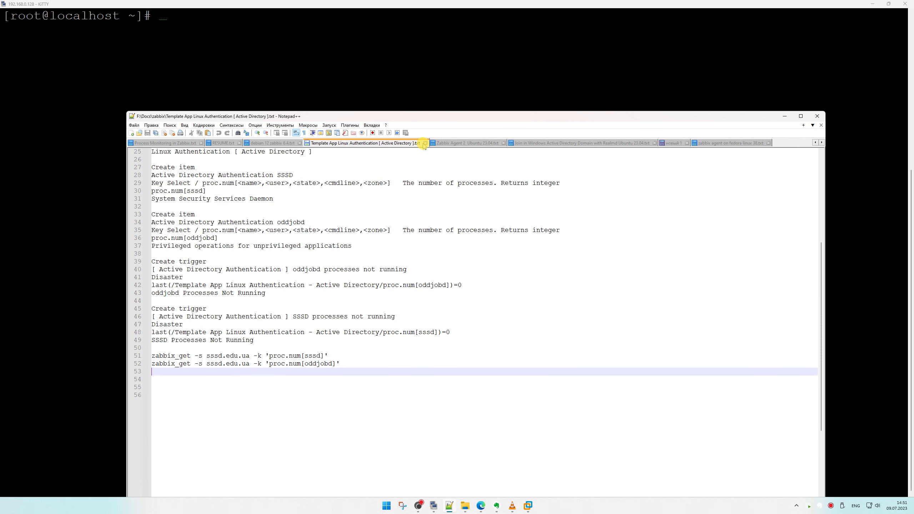
{"action": "left_click", "coordinate": [425, 143]}
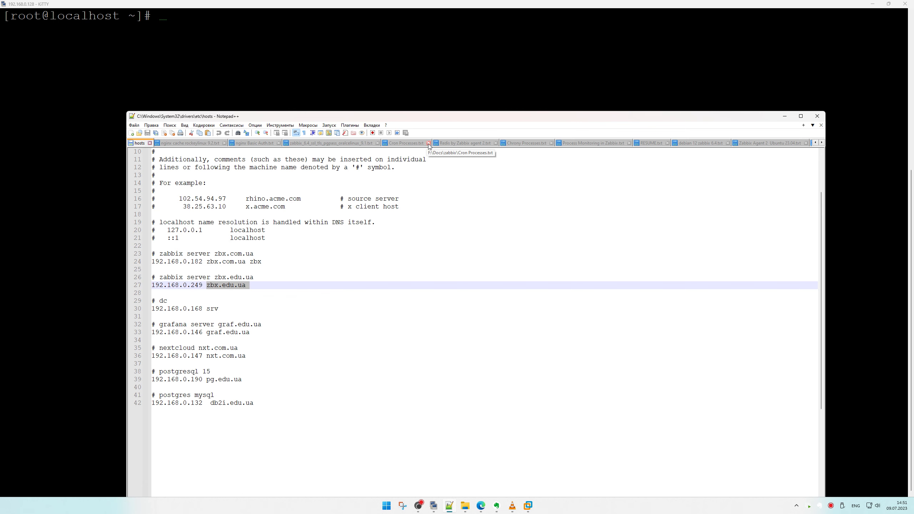
{"action": "left_click", "coordinate": [495, 143]}
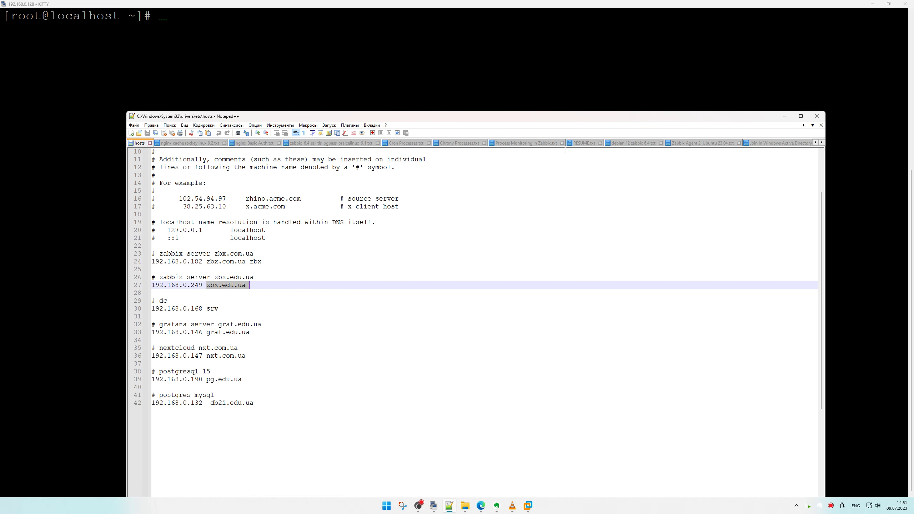
{"action": "left_click", "coordinate": [562, 143]}
{"action": "left_click", "coordinate": [429, 143]}
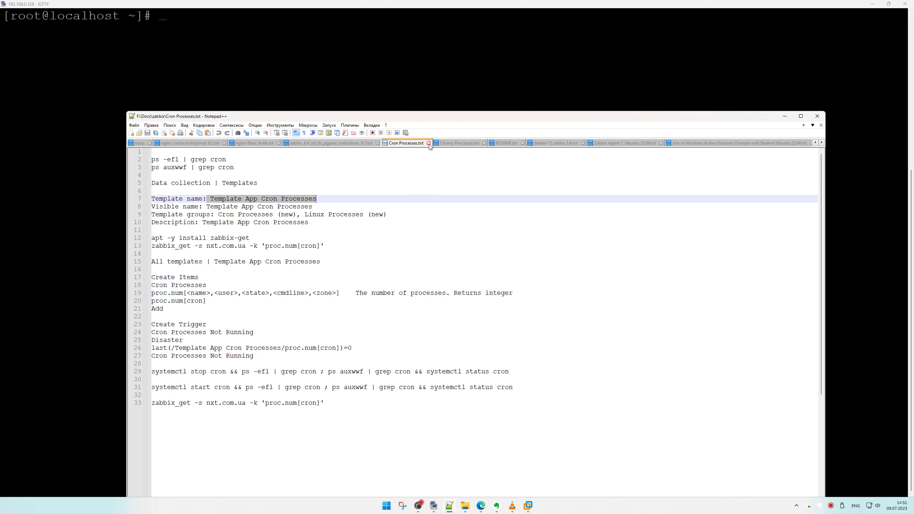
{"action": "left_click", "coordinate": [434, 143]}
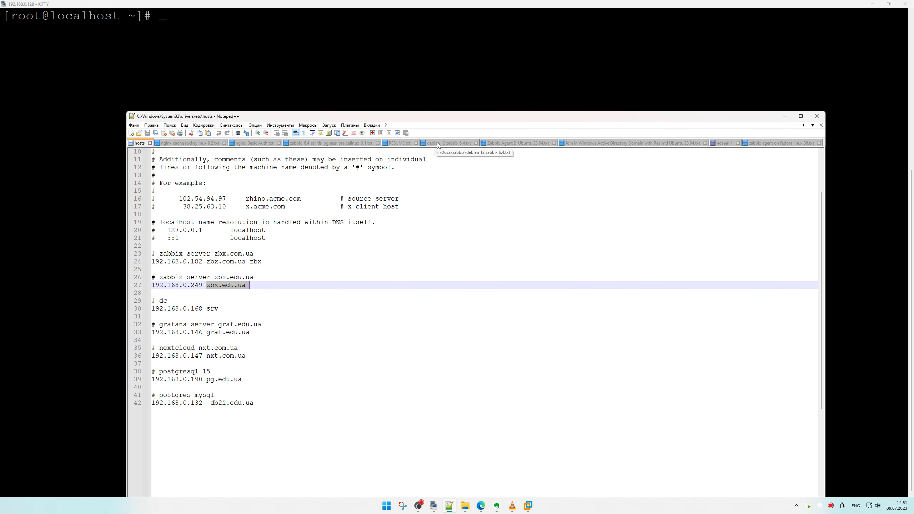
Close the Ubuntu agent and AD join notes, then select 'dnf -y upgrade' in the new note.
{"action": "left_click", "coordinate": [319, 143]}
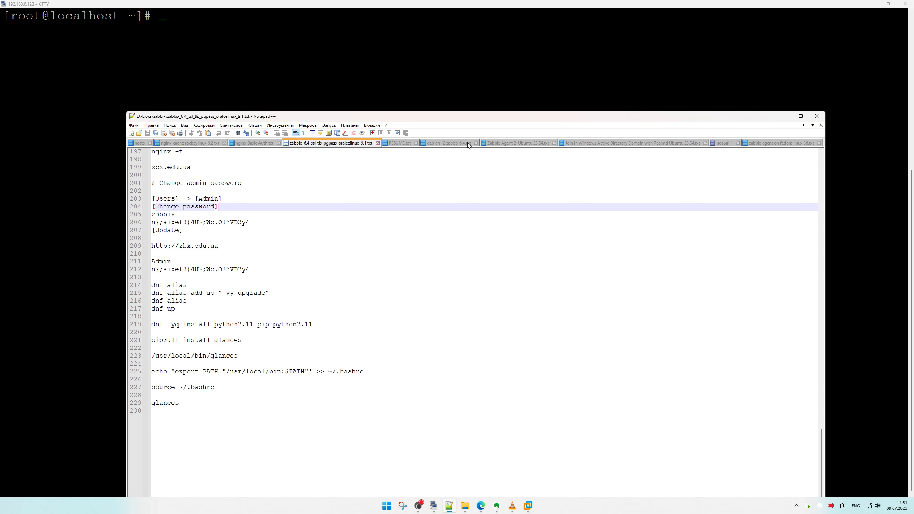
{"action": "left_click_drag", "start_coordinate": [469, 145], "coordinate": [400, 143]}
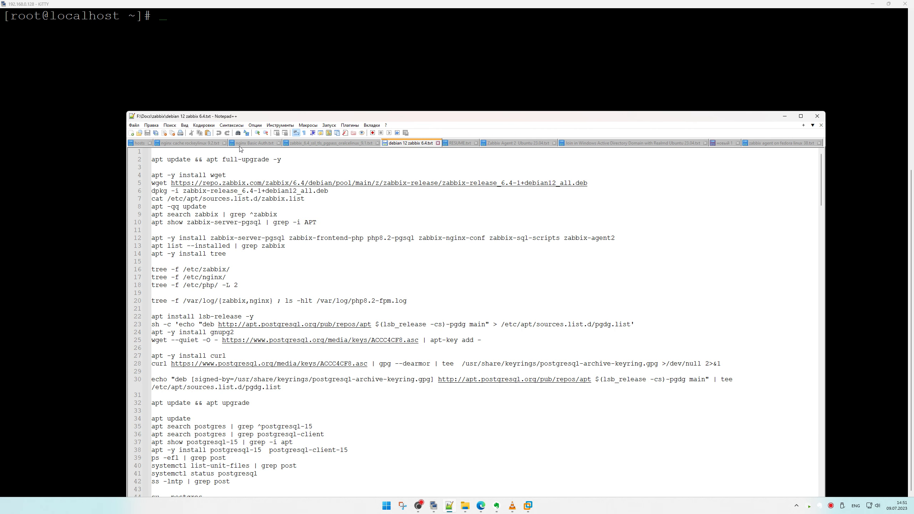
{"action": "left_click", "coordinate": [528, 143]}
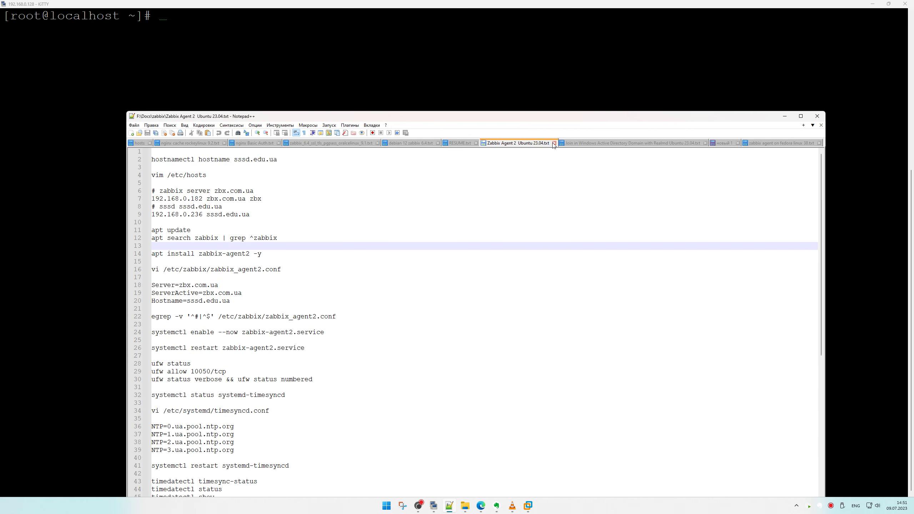
{"action": "left_click", "coordinate": [554, 143]}
{"action": "left_click", "coordinate": [627, 143]}
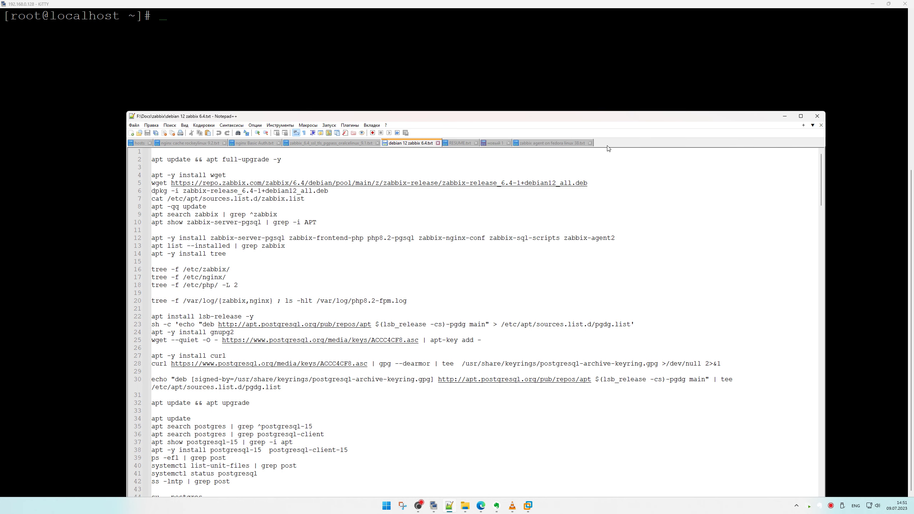
{"action": "left_click", "coordinate": [499, 142]}
{"action": "left_click", "coordinate": [537, 143]}
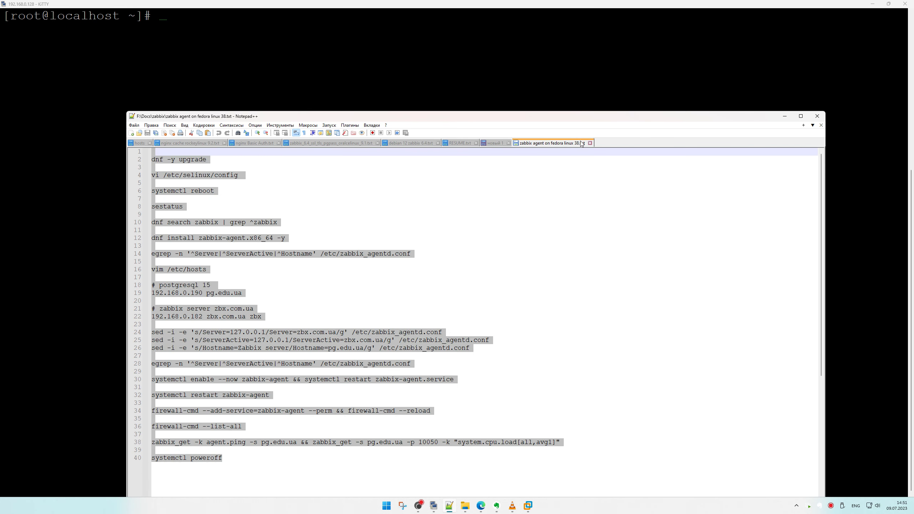
{"action": "left_click", "coordinate": [591, 142]}
{"action": "left_click_drag", "start_coordinate": [152, 159], "coordinate": [207, 159]}
Paste and run 'dnf -y upgrade' in the 192.168.0.128 root terminal.
{"action": "key", "text": "ctrl+c"}
{"action": "right_click", "coordinate": [206, 76]}
{"action": "key", "text": "Return"}
{"action": "key", "text": "alt+Tab"}
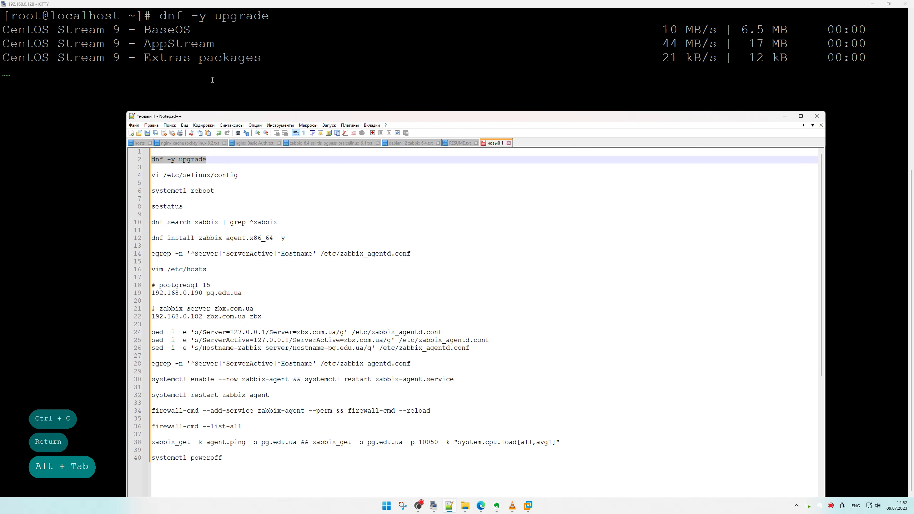
{"action": "left_click_drag", "start_coordinate": [248, 117], "coordinate": [316, 25]}
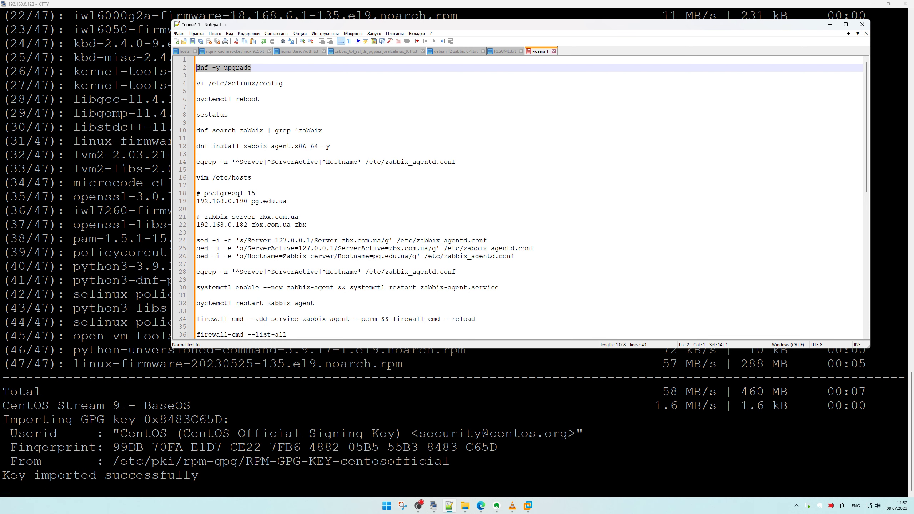
Bring the Zabbix homepage tab forward in Edge and unpin it.
{"action": "left_click", "coordinate": [481, 506]}
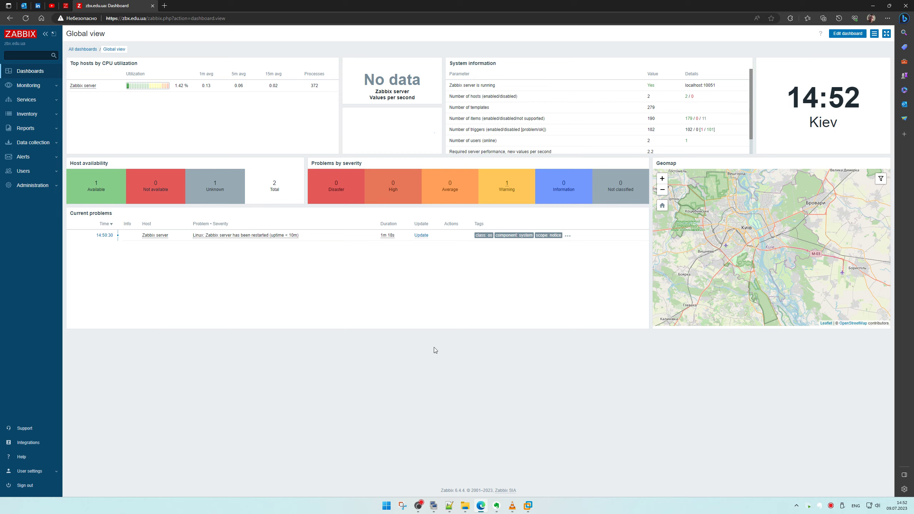
{"action": "left_click", "coordinate": [66, 6]}
{"action": "right_click", "coordinate": [66, 5]}
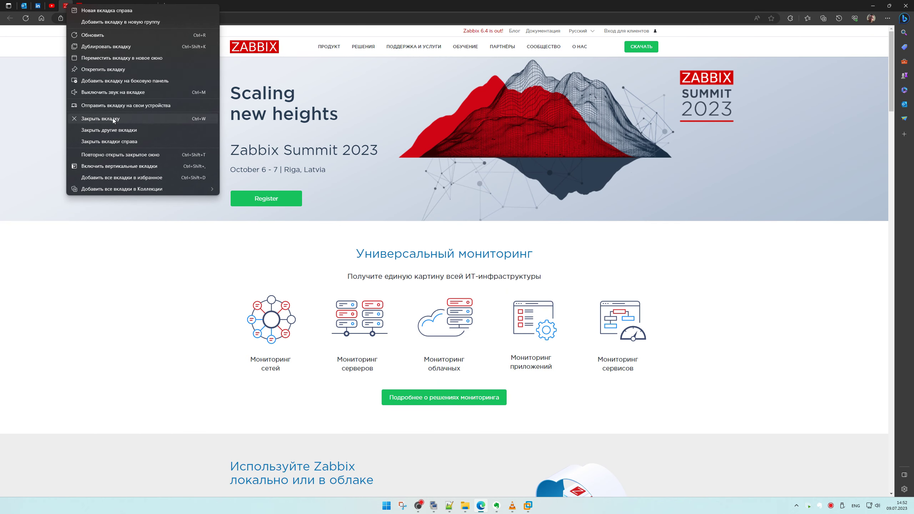
{"action": "left_click", "coordinate": [104, 70]}
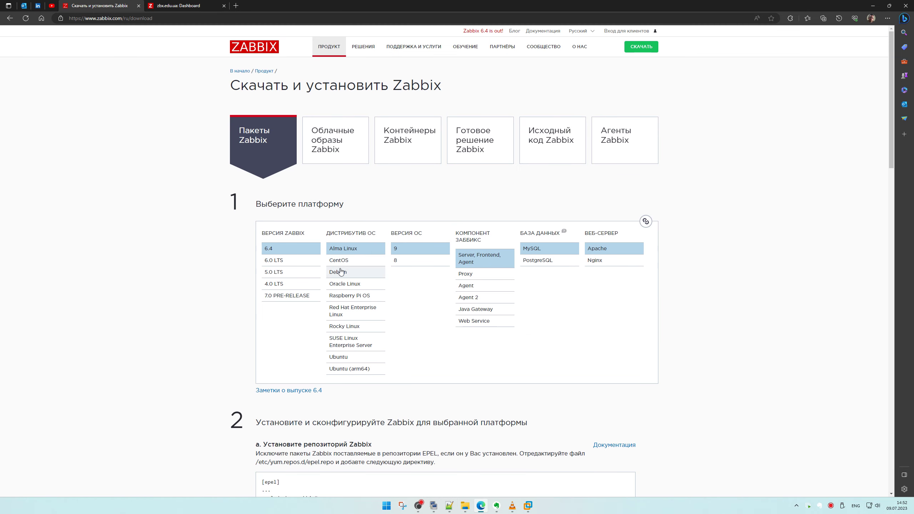
Select CentOS and Agent 2 on the Zabbix download page and scroll to the install steps.
{"action": "left_click", "coordinate": [359, 260]}
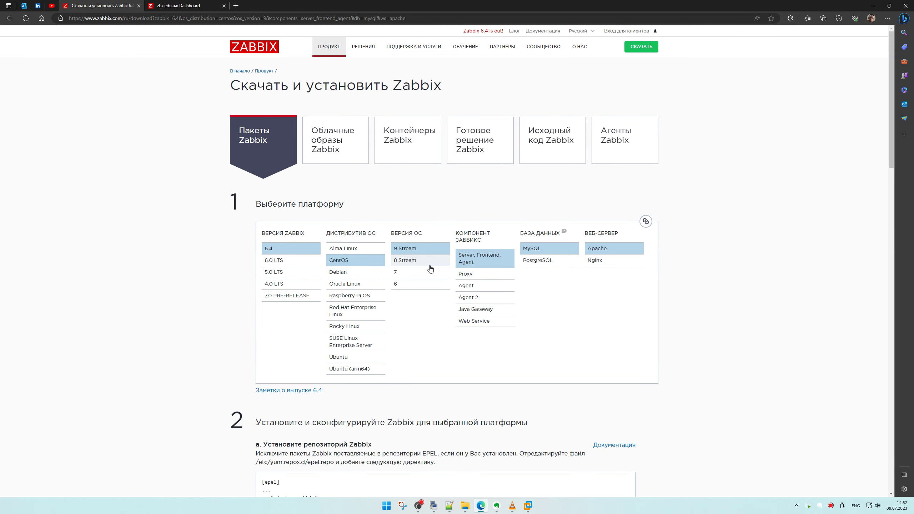
{"action": "left_click", "coordinate": [474, 298]}
{"action": "scroll", "coordinate": [576, 333], "scroll_direction": "down", "scroll_amount": 6}
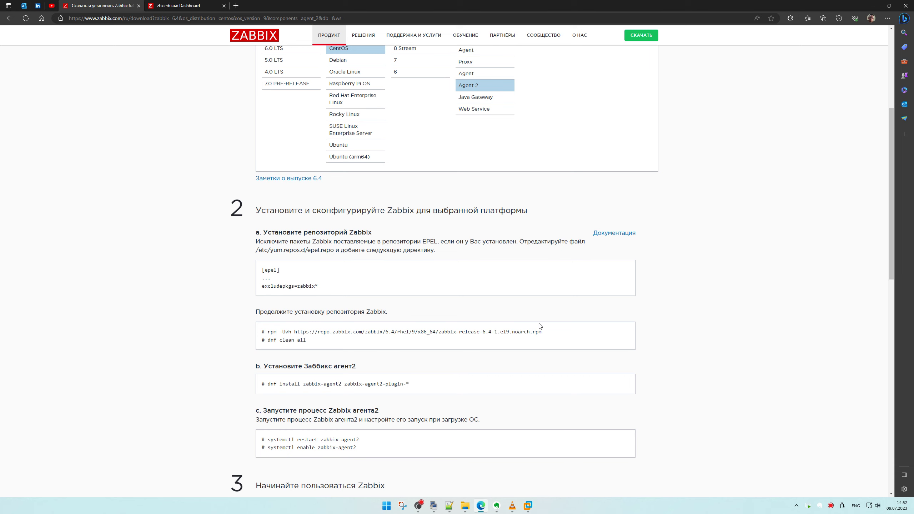
{"action": "scroll", "coordinate": [520, 322], "scroll_direction": "down", "scroll_amount": 2}
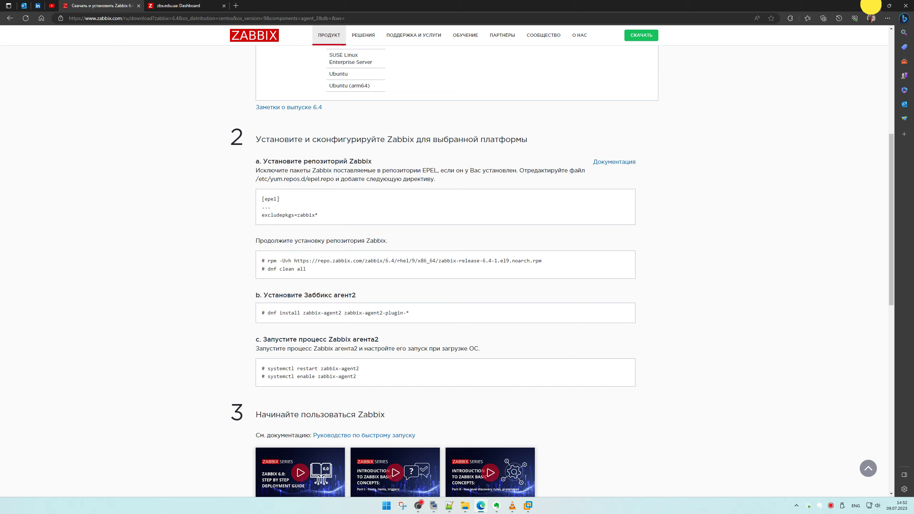
{"action": "left_click", "coordinate": [871, 6]}
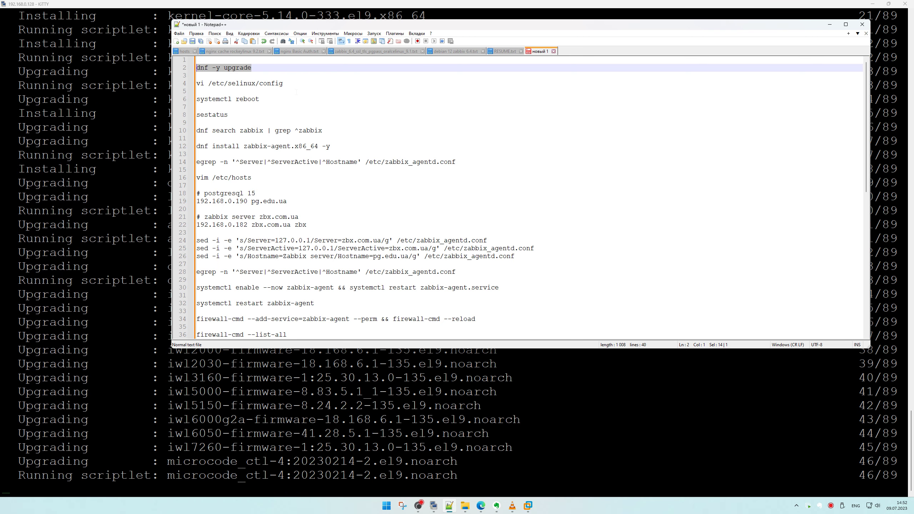
Copy the 'vi /etc/selinux/config' command from the notes while the dnf upgrade finishes.
{"action": "left_click", "coordinate": [183, 83]}
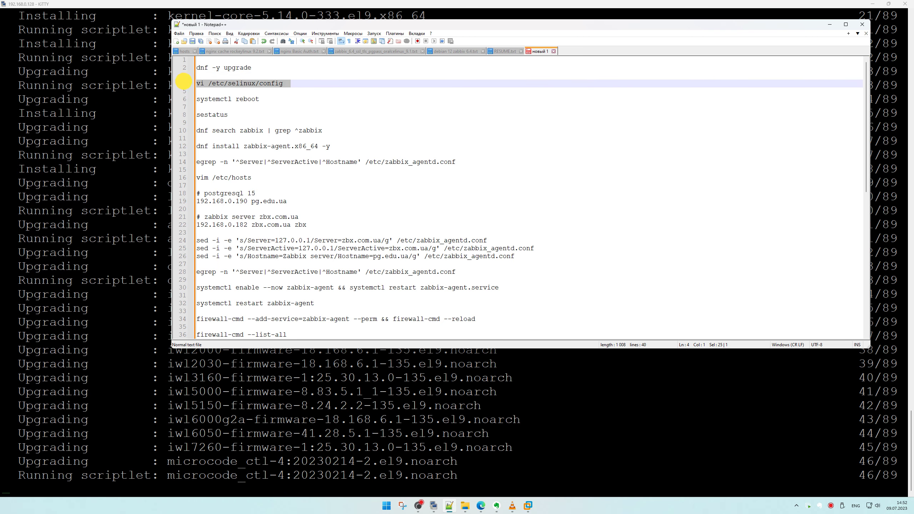
{"action": "key", "text": "ctrl+c"}
{"action": "key", "text": "ctrl+c"}
{"action": "key", "text": "ctrl+c"}
{"action": "key", "text": "ctrl+c"}
{"action": "key", "text": "ctrl+c"}
{"action": "key", "text": "ctrl+c"}
{"action": "key", "text": "ctrl+c"}
{"action": "key", "text": "ctrl+c"}
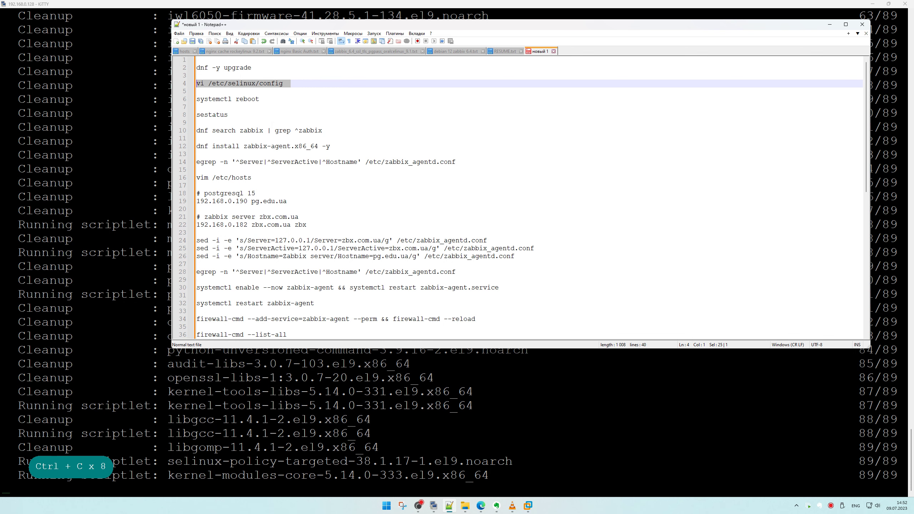
{"action": "right_click", "coordinate": [274, 83]}
{"action": "key", "text": "ctrl+c"}
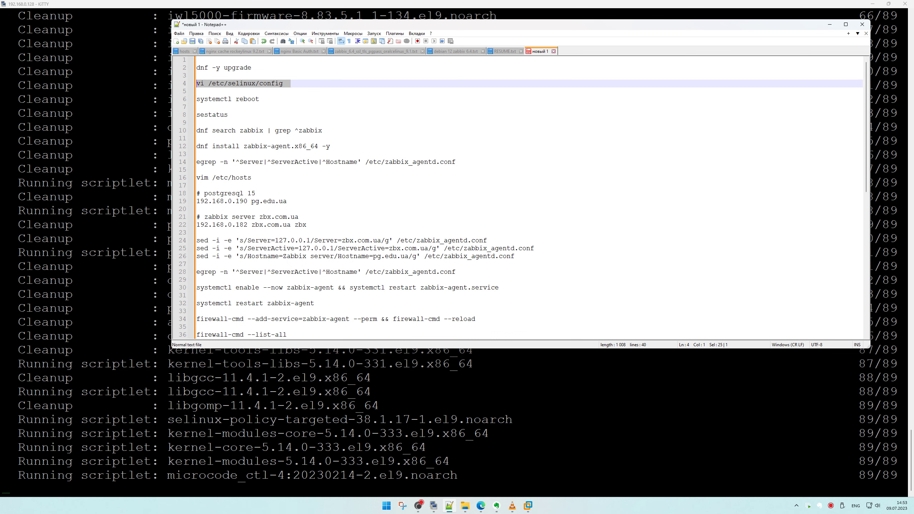
{"action": "right_click", "coordinate": [288, 86]}
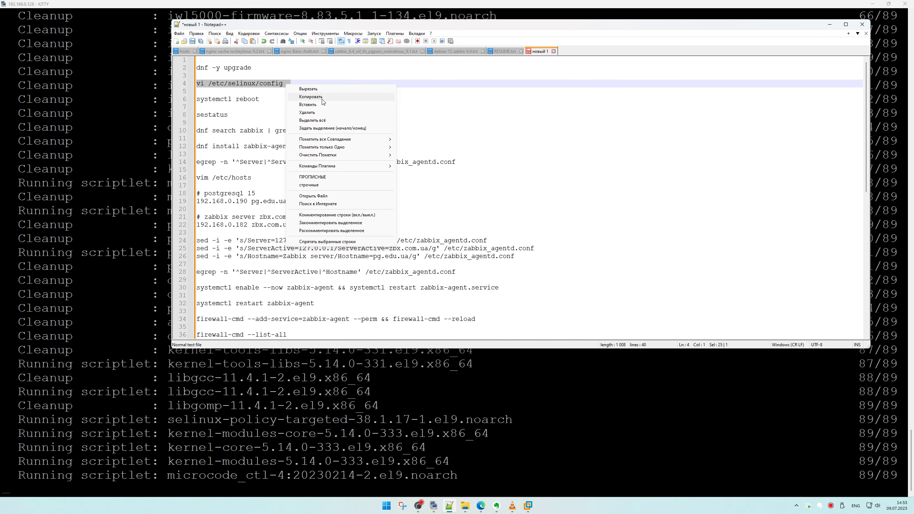
{"action": "left_click", "coordinate": [322, 97]}
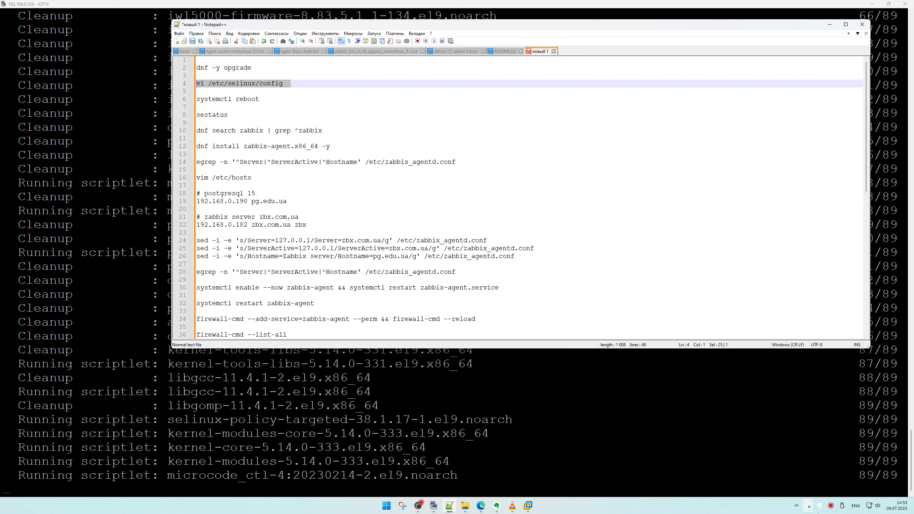
{"action": "right_click", "coordinate": [831, 506]}
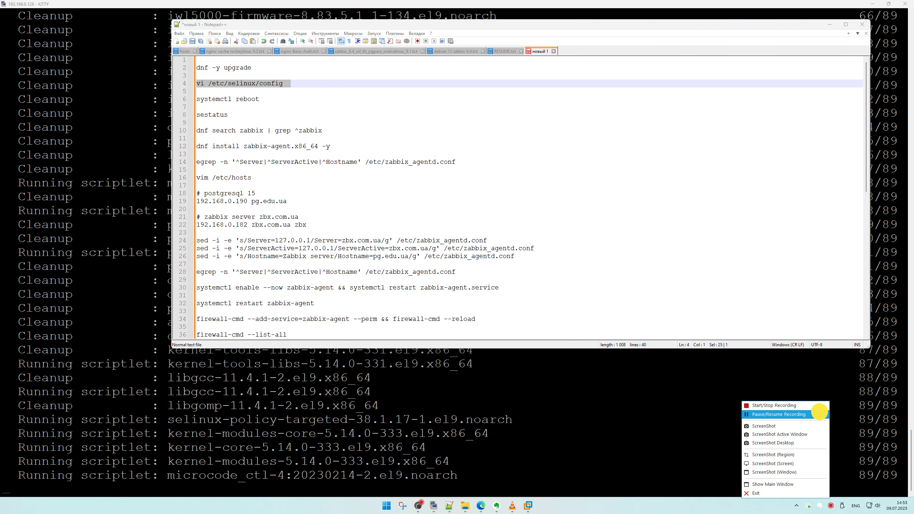
{"action": "left_click", "coordinate": [821, 414]}
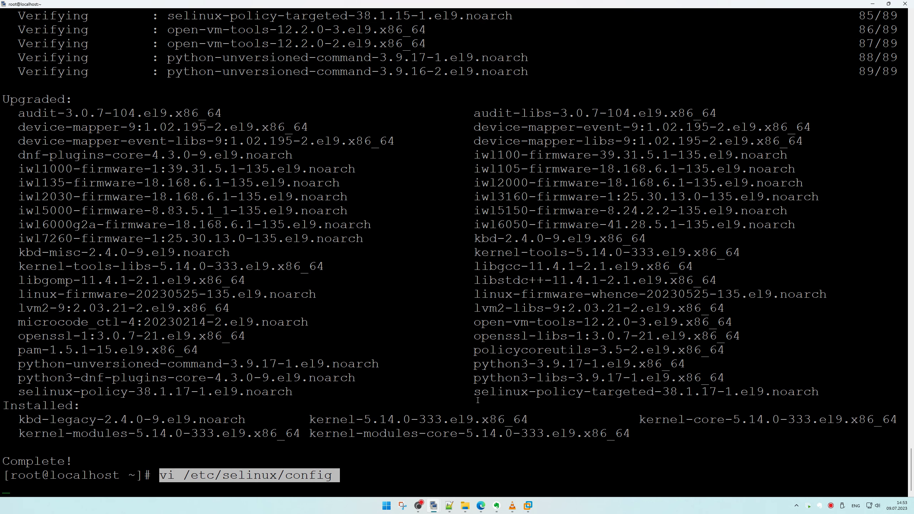
Open /etc/selinux/config in vi, replace 'enforcing' with 'disabled' and save with :x.
{"action": "key", "text": "ctrl+l"}
{"action": "key", "text": "Return"}
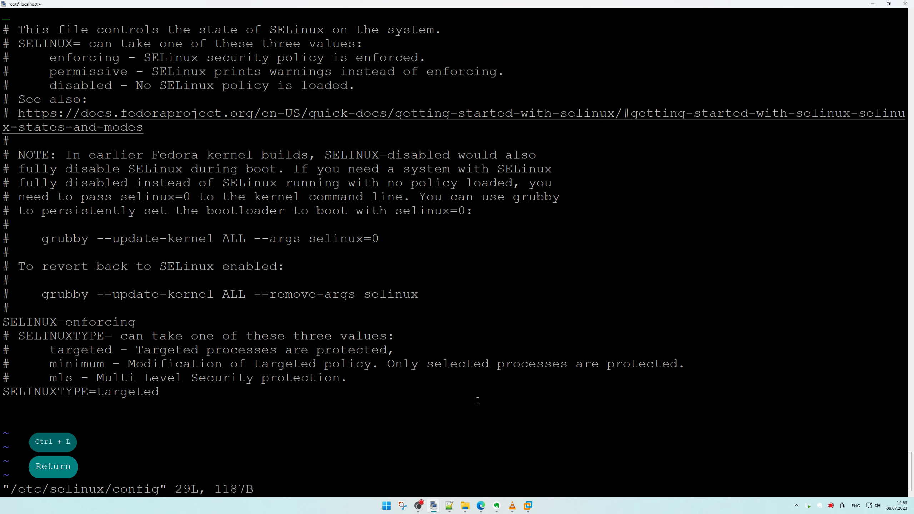
{"action": "key", "text": "Down"}
{"action": "key", "text": "Down"}
{"action": "key", "text": "Down"}
{"action": "key", "text": "Down"}
{"action": "key", "text": "Down"}
{"action": "key", "text": "Down"}
{"action": "key", "text": "Down"}
{"action": "key", "text": "Down"}
{"action": "key", "text": "Down"}
{"action": "key", "text": "Down"}
{"action": "key", "text": "Down"}
{"action": "key", "text": "Down"}
{"action": "key", "text": "Down"}
{"action": "key", "text": "Down"}
{"action": "key", "text": "Down"}
{"action": "key", "text": "Down"}
{"action": "key", "text": "Down"}
{"action": "key", "text": "Down"}
{"action": "key", "text": "Down"}
{"action": "key", "text": "Down"}
{"action": "key", "text": "Down"}
{"action": "key", "text": "Right"}
{"action": "key", "text": "Right"}
{"action": "key", "text": "Right"}
{"action": "key", "text": "Right"}
{"action": "key", "text": "Right"}
{"action": "key", "text": "Right"}
{"action": "key", "text": "Right"}
{"action": "key", "text": "Right"}
{"action": "key", "text": "Right"}
{"action": "key", "text": "Right"}
{"action": "key", "text": "Right"}
{"action": "key", "text": "Right"}
{"action": "key", "text": "Right"}
{"action": "key", "text": "Right"}
{"action": "key", "text": "Right"}
{"action": "key", "text": "Right"}
{"action": "key", "text": "Right"}
{"action": "key", "text": "Right"}
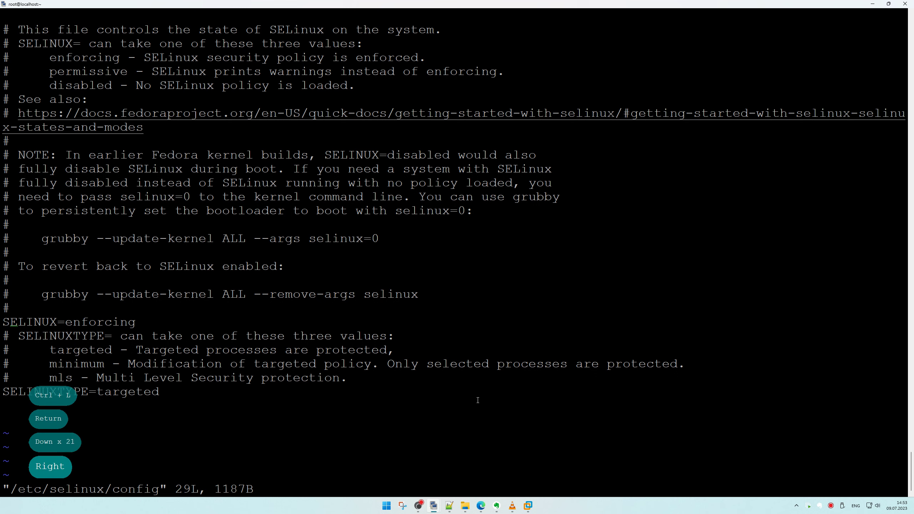
{"action": "key", "text": "Delete"}
{"action": "key", "text": "Delete"}
{"action": "key", "text": "Delete"}
{"action": "key", "text": "Delete"}
{"action": "key", "text": "Delete"}
{"action": "key", "text": "Delete"}
{"action": "key", "text": "Delete"}
{"action": "key", "text": "Delete"}
{"action": "key", "text": "Delete"}
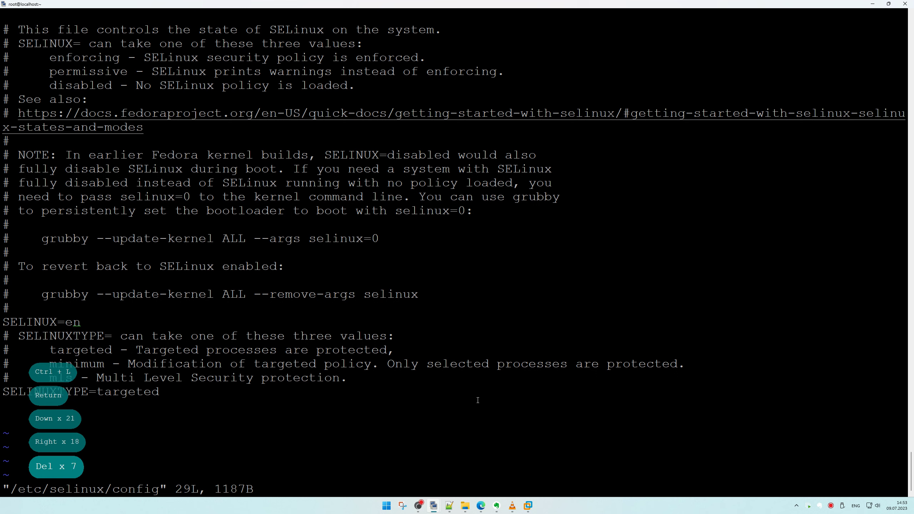
{"action": "key", "text": "a"}
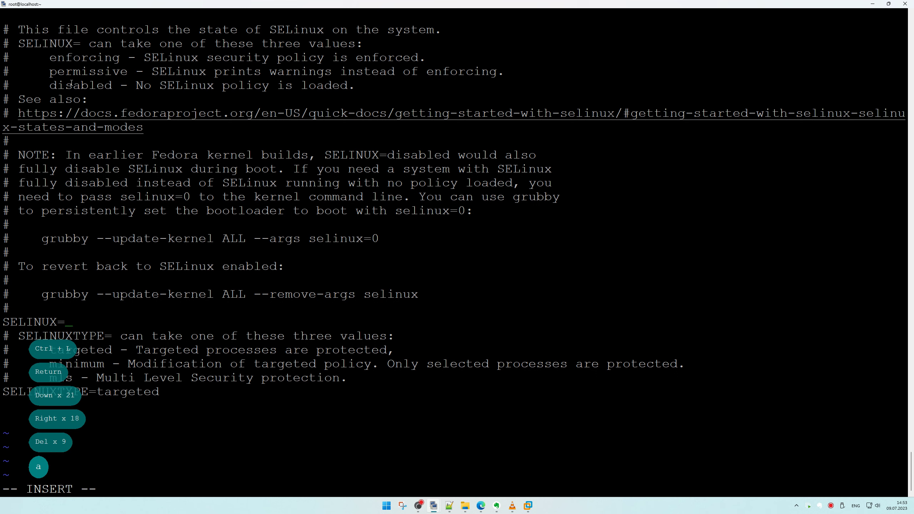
{"action": "double_click", "coordinate": [71, 83]}
{"action": "right_click", "coordinate": [324, 199]}
{"action": "key", "text": "Escape"}
{"action": "type", "text": ":x"}
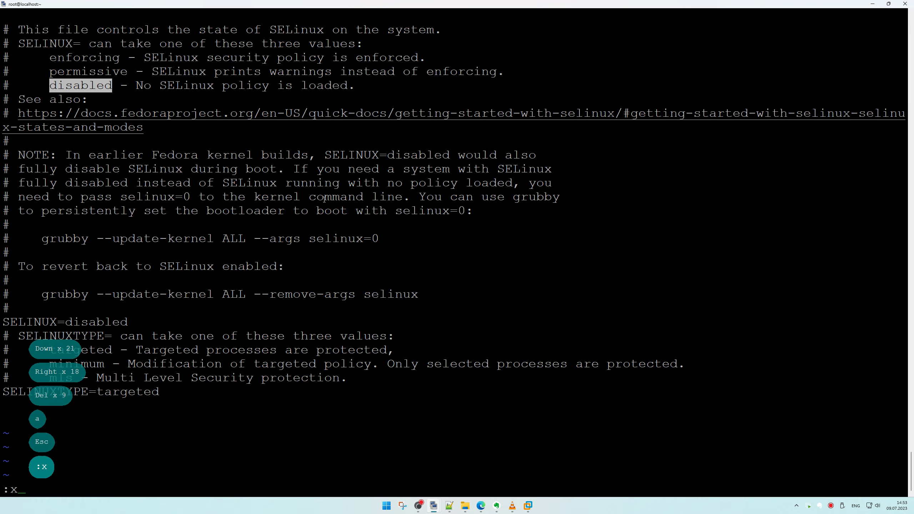
{"action": "key", "text": "Return"}
Copy 'systemctl reboot' from the notes and paste it into the terminal.
{"action": "key", "text": "alt+Tab"}
{"action": "left_click_drag", "start_coordinate": [260, 99], "coordinate": [183, 96]}
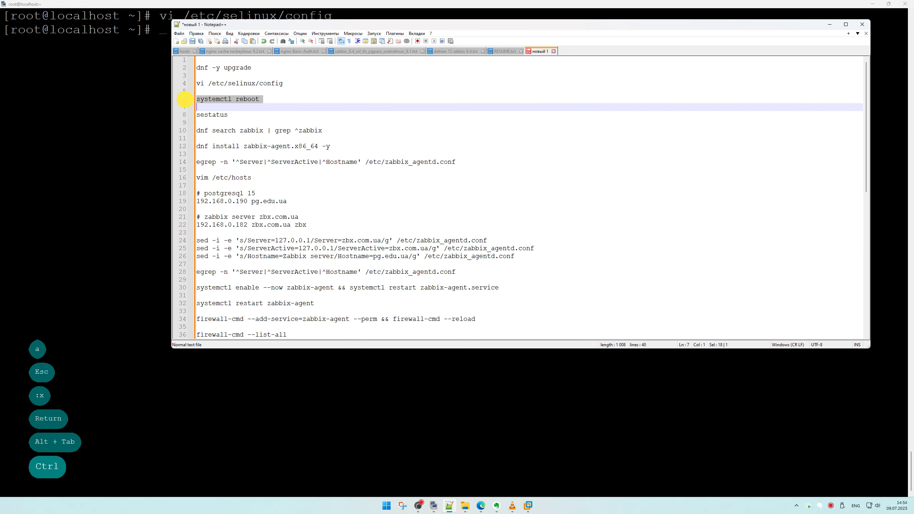
{"action": "key", "text": "ctrl+c"}
{"action": "right_click", "coordinate": [114, 100]}
Run systemctl reboot and copy the sestatus command from the notes.
{"action": "key", "text": "Return"}
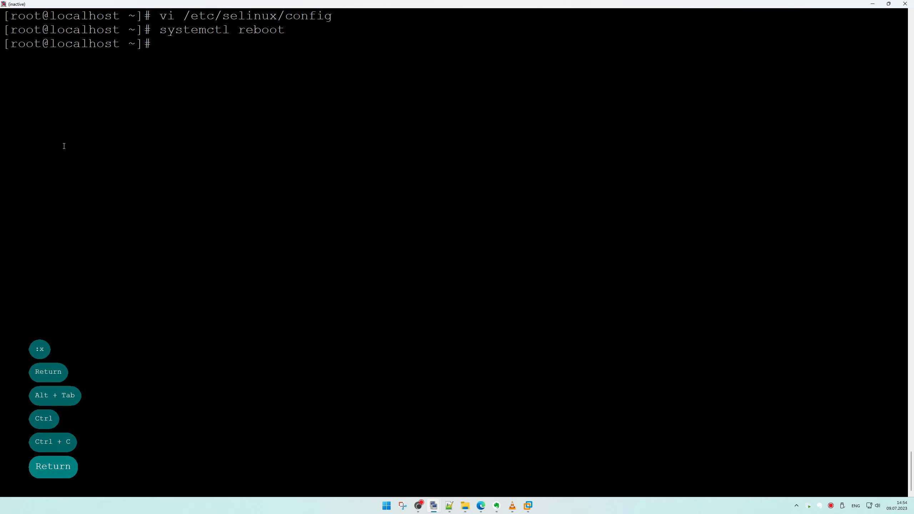
{"action": "key", "text": "alt+Tab"}
{"action": "left_click_drag", "start_coordinate": [357, 16], "coordinate": [403, 155]}
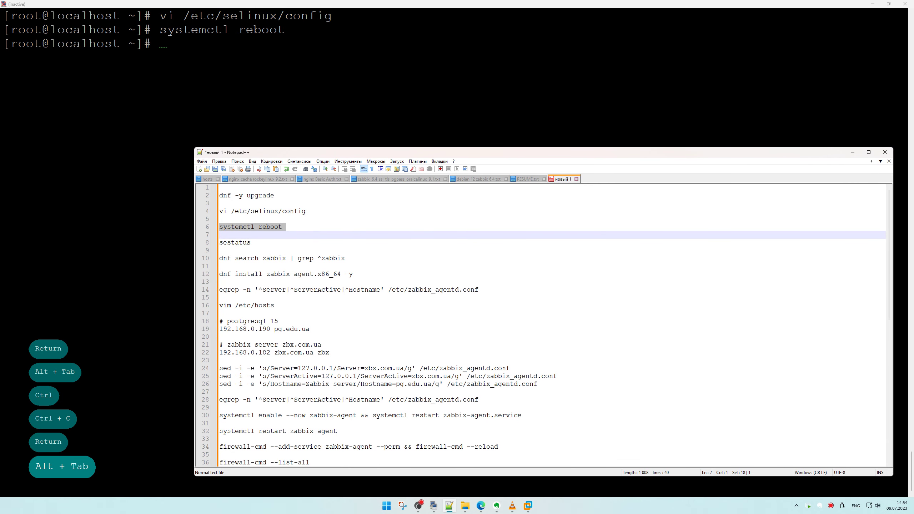
{"action": "double_click", "coordinate": [233, 244]}
{"action": "key", "text": "ctrl+c"}
{"action": "key", "text": "ctrl+c"}
{"action": "key", "text": "ctrl+c"}
{"action": "key", "text": "ctrl+c"}
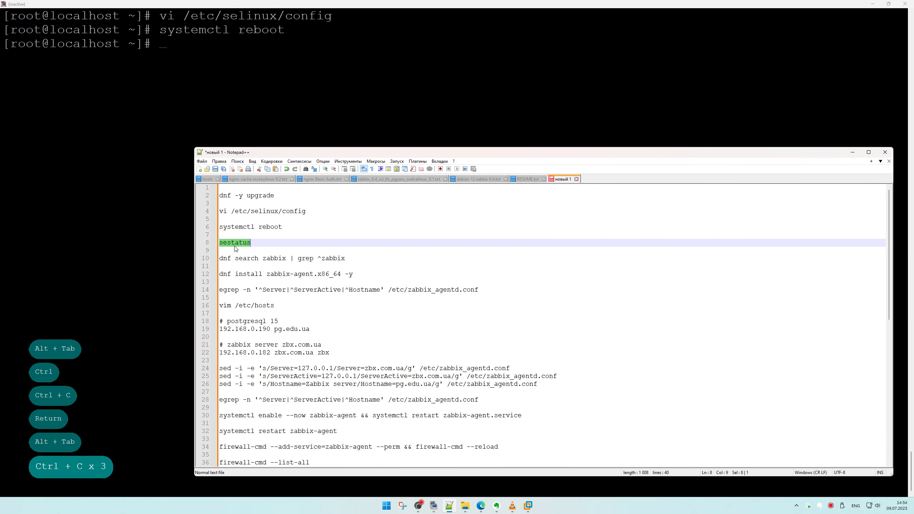
{"action": "right_click", "coordinate": [245, 242]}
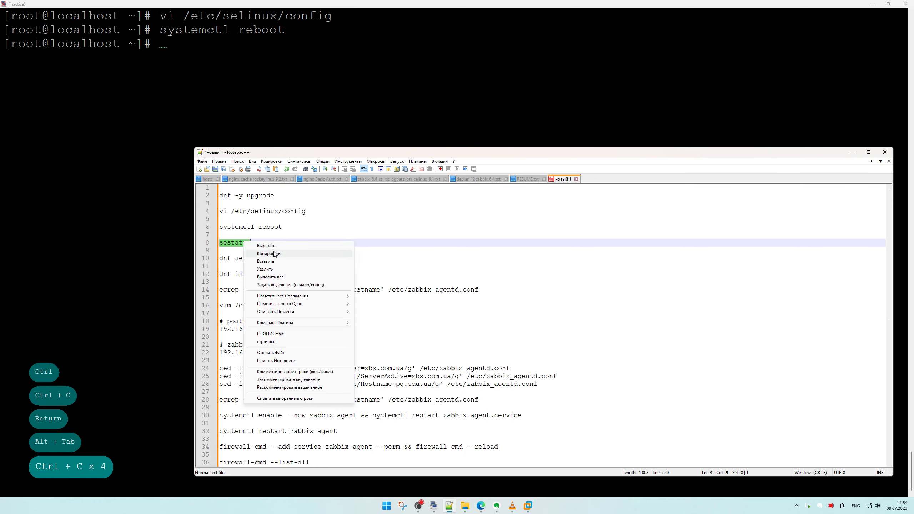
{"action": "left_click", "coordinate": [274, 254]}
In the reconnected session, become root with sudo, clear the screen and run sestatus.
{"action": "left_click", "coordinate": [318, 91]}
{"action": "key", "text": "Right"}
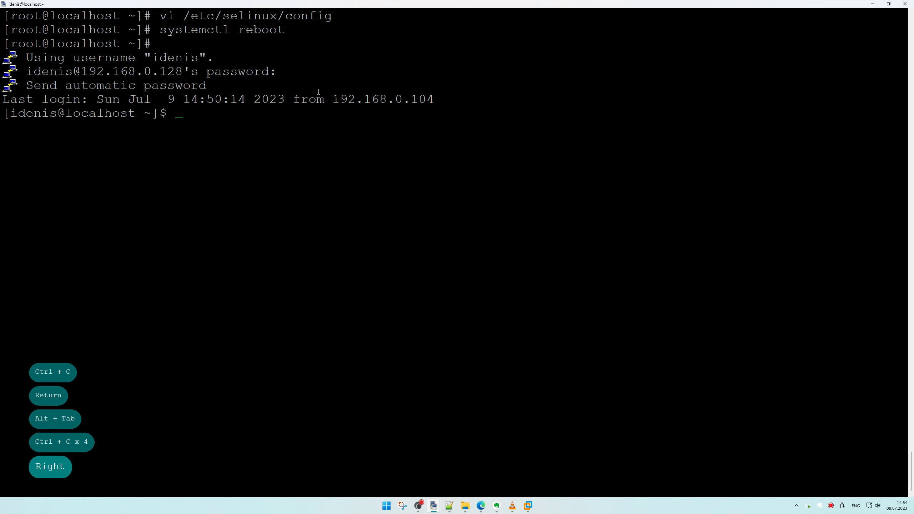
{"action": "key", "text": "Up"}
{"action": "key", "text": "Up"}
{"action": "key", "text": "Return"}
{"action": "type", "text": "`"}
{"action": "key", "text": "Return"}
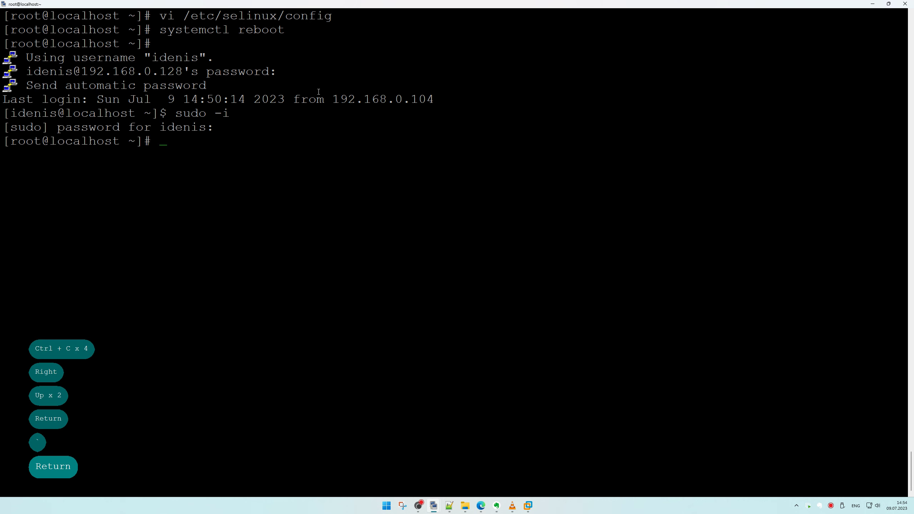
{"action": "key", "text": "ctrl+l"}
{"action": "right_click", "coordinate": [319, 92]}
{"action": "key", "text": "Return"}
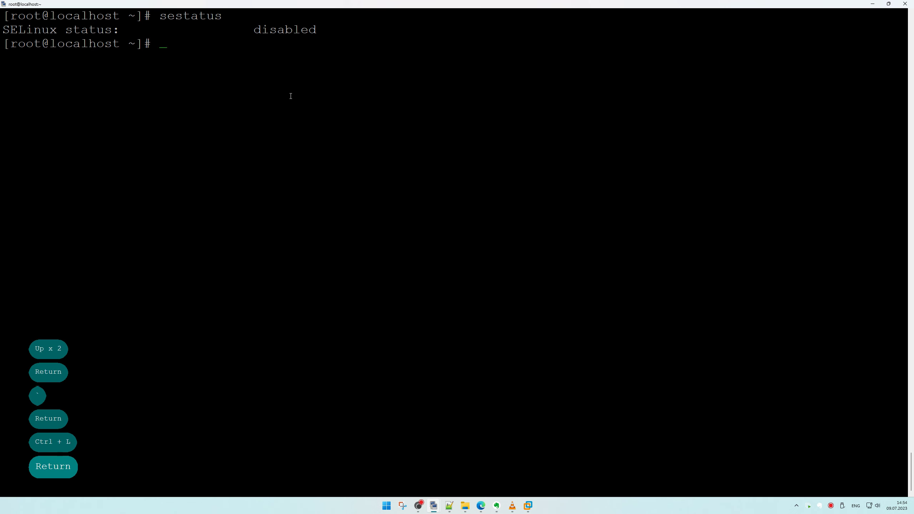
Run 'dnf search zabbix | grep ^zabbix' from the notes, then run 'dnf module list'.
{"action": "key", "text": "alt+Tab"}
{"action": "left_click", "coordinate": [203, 258]}
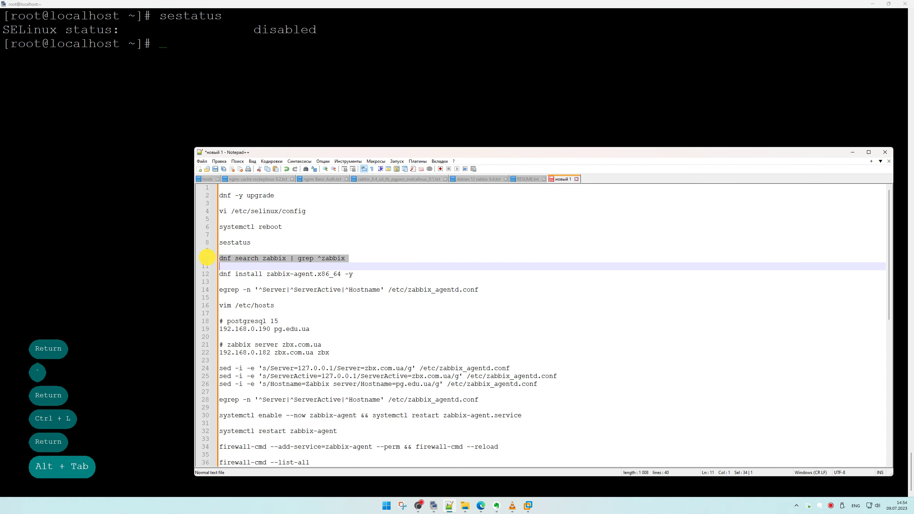
{"action": "key", "text": "ctrl+c"}
{"action": "right_click", "coordinate": [96, 150]}
{"action": "key", "text": "Return"}
{"action": "key", "text": "alt+Tab"}
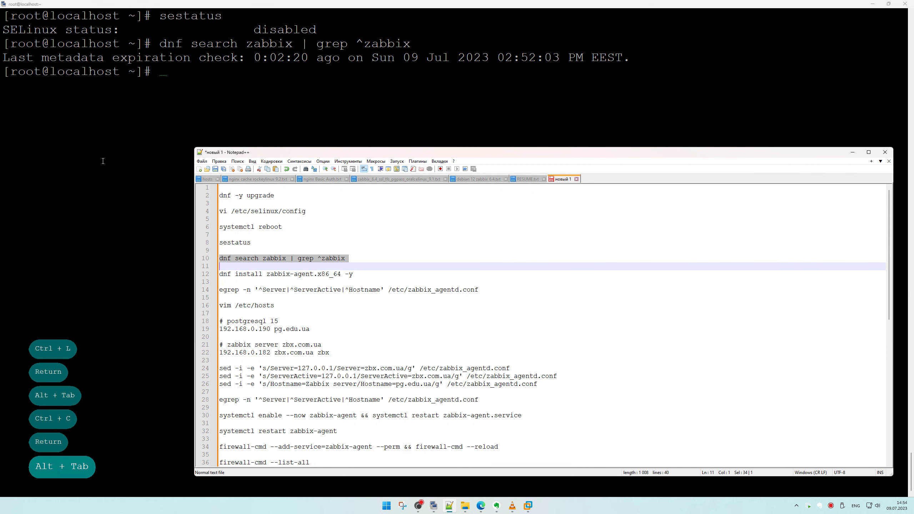
{"action": "left_click", "coordinate": [68, 167]}
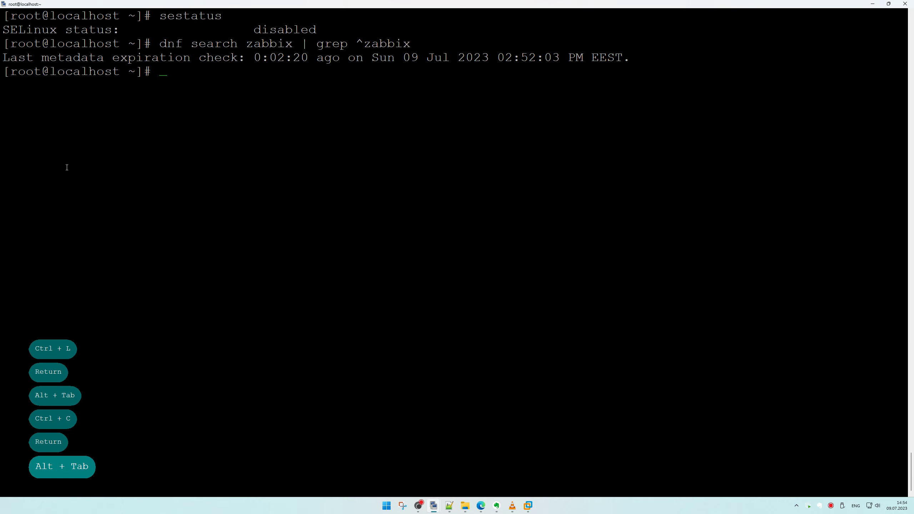
{"action": "type", "text": "dnf module list"}
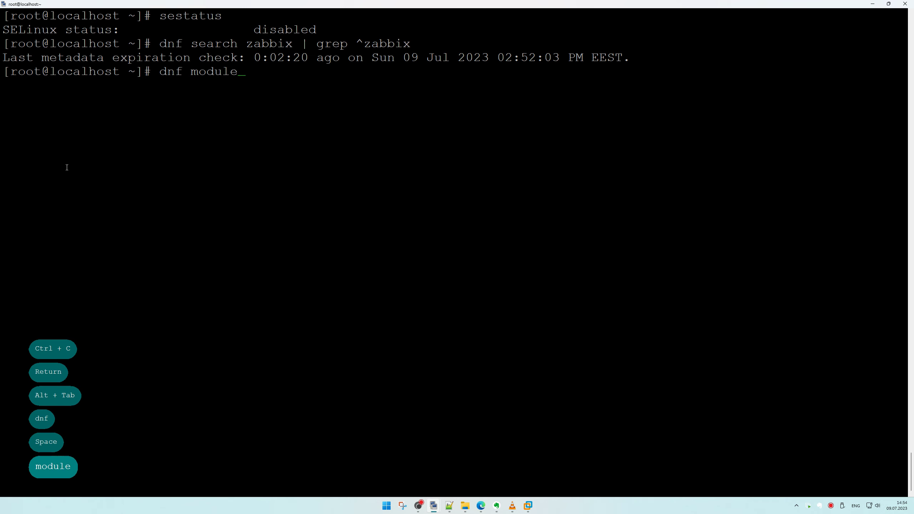
{"action": "key", "text": "Return"}
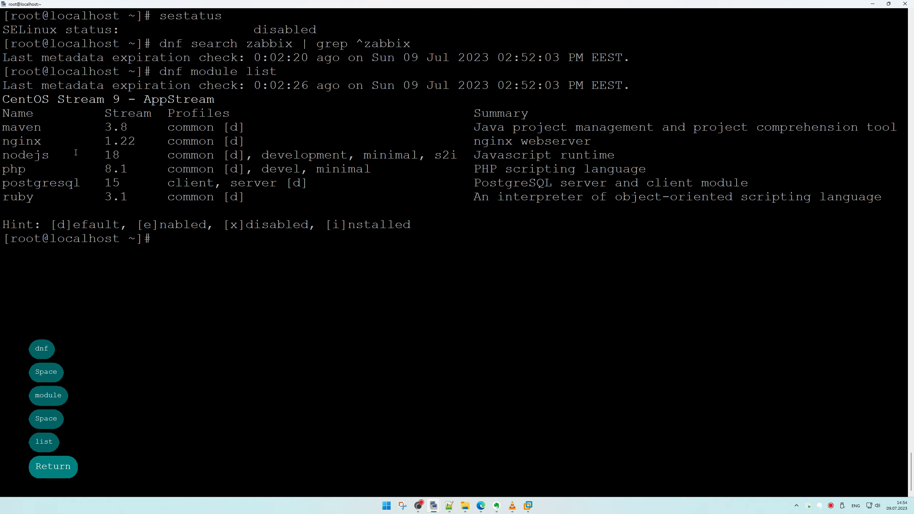
Record 'dnf module list' on line 11 of the Notepad++ notes.
{"action": "left_click_drag", "start_coordinate": [158, 72], "coordinate": [277, 71]}
{"action": "key", "text": "alt+Tab"}
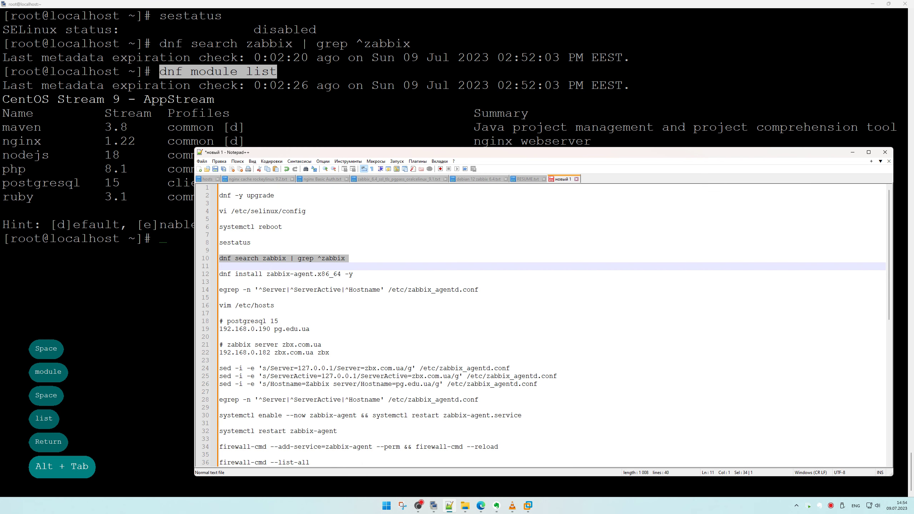
{"action": "left_click", "coordinate": [270, 265]}
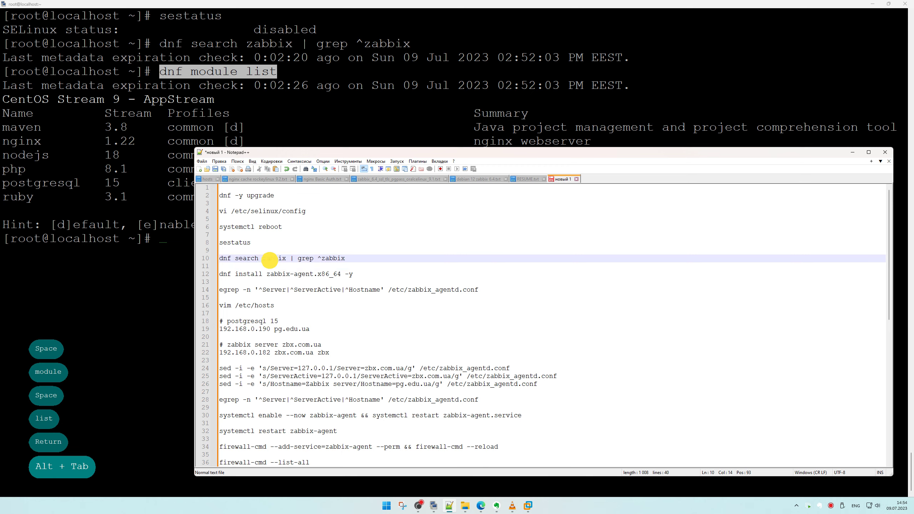
{"action": "key", "text": "ctrl+v"}
{"action": "key", "text": "Return"}
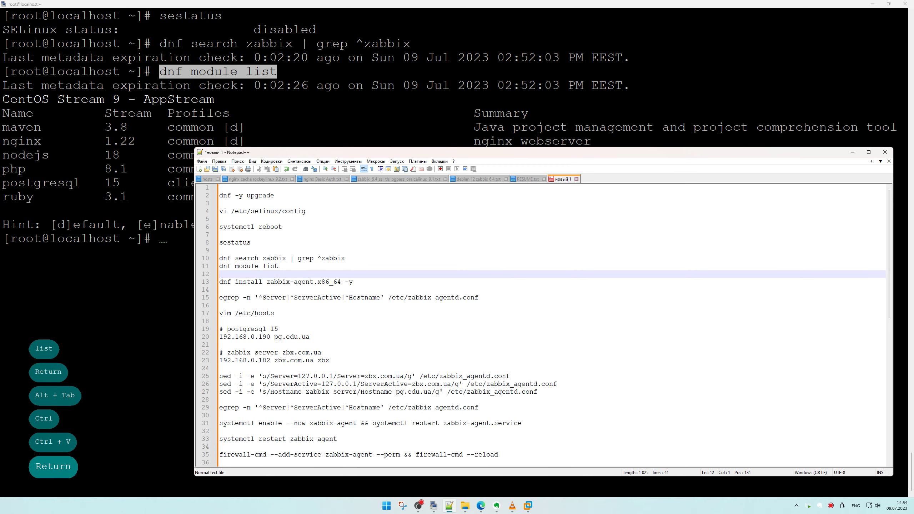
{"action": "left_click", "coordinate": [481, 506]}
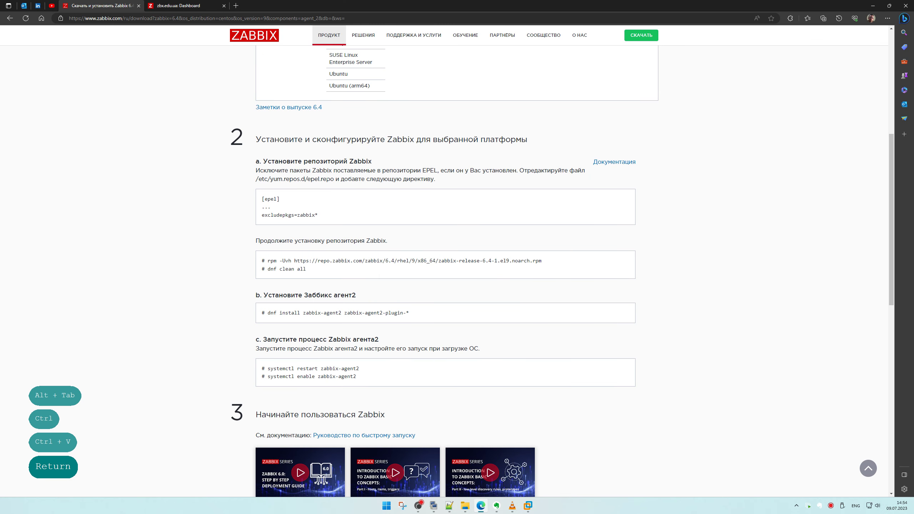
Copy the /etc/yum.repos.d/epel.repo path from the Zabbix page and run a listing on it.
{"action": "left_click_drag", "start_coordinate": [334, 179], "coordinate": [256, 179]}
{"action": "key", "text": "ctrl+c"}
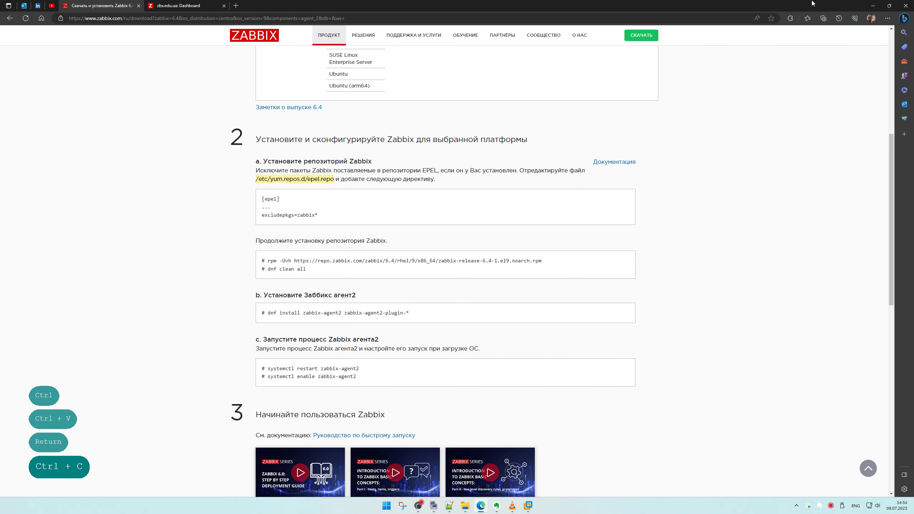
{"action": "left_click", "coordinate": [872, 5]}
{"action": "right_click", "coordinate": [76, 349]}
{"action": "key", "text": "ctrl+a"}
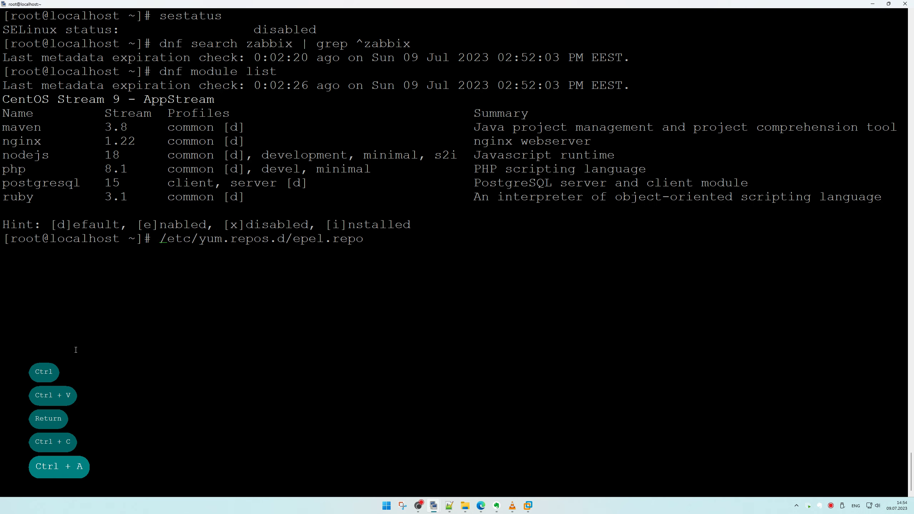
{"action": "type", "text": "l l-ht"}
{"action": "key", "text": "Return"}
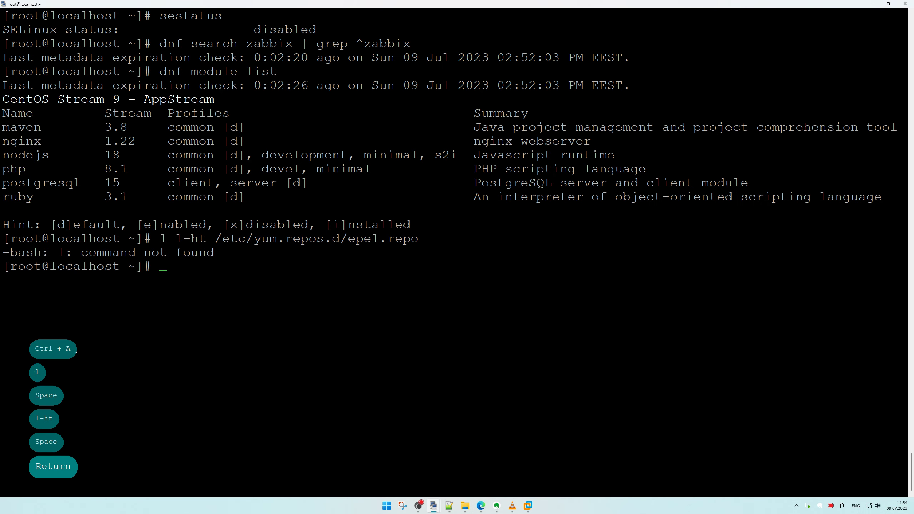
Correct the mistyped command to 'll -ht /etc/yum.repos.d/epel.repo' and rerun it.
{"action": "key", "text": "ctrl+a"}
{"action": "key", "text": "Up"}
{"action": "key", "text": "Up"}
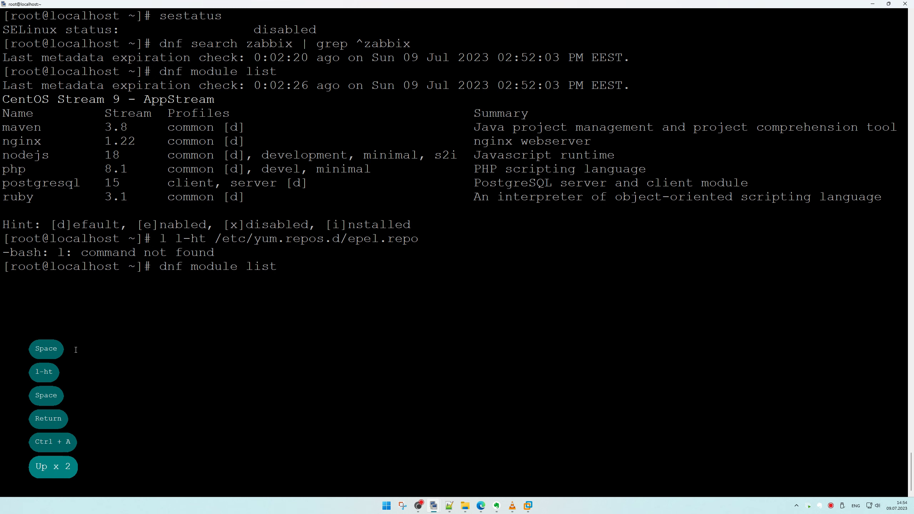
{"action": "key", "text": "Down"}
{"action": "type", "text": "a"}
{"action": "key", "text": "ctrl"}
{"action": "key", "text": "BackSpace"}
{"action": "key", "text": "ctrl+a"}
{"action": "key", "text": "Right"}
{"action": "key", "text": "Right"}
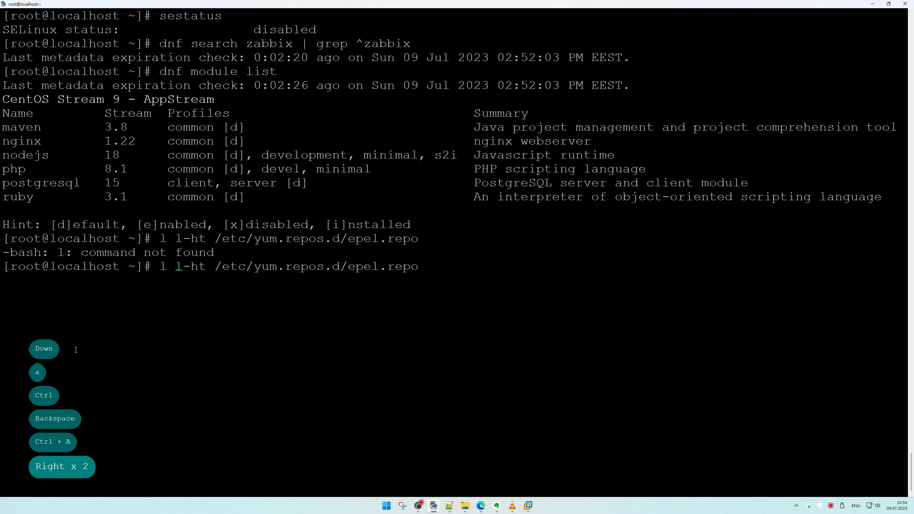
{"action": "key", "text": "BackSpace"}
{"action": "key", "text": "ctrl"}
{"action": "key", "text": "Right"}
{"action": "key", "text": "ctrl+l"}
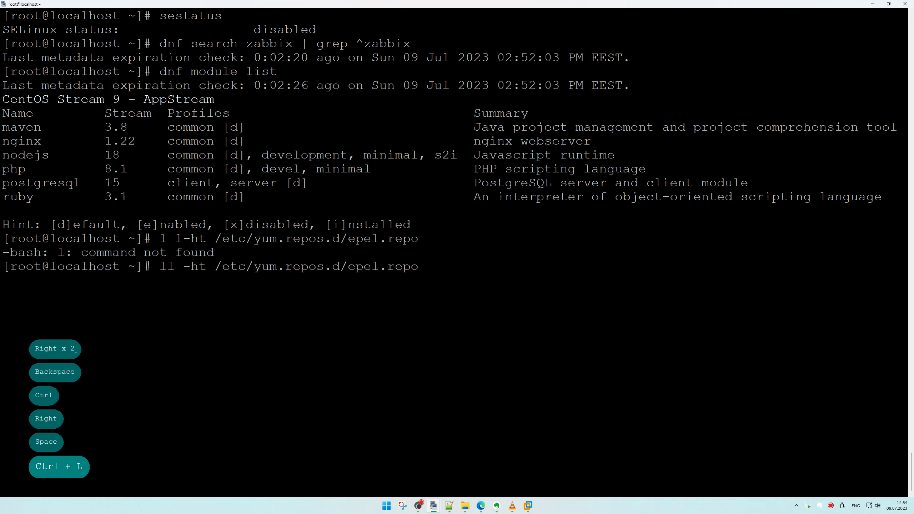
{"action": "key", "text": "Return"}
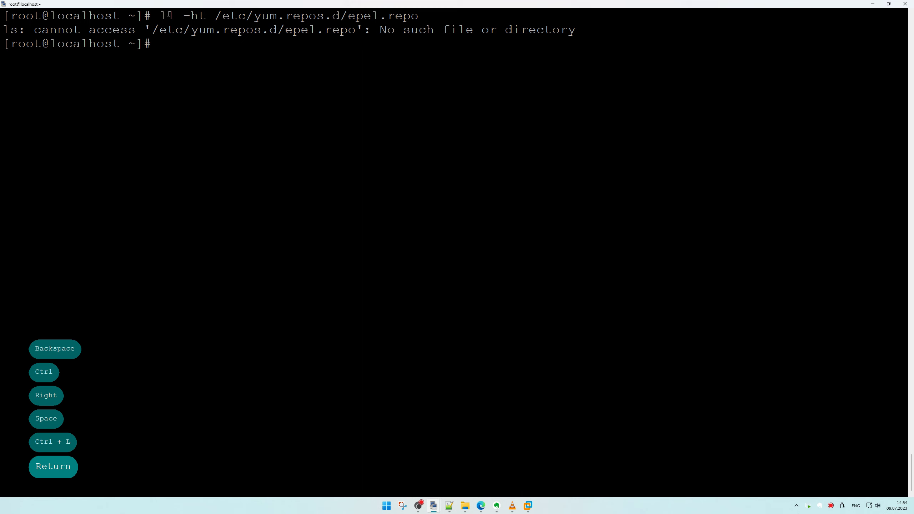
Record the ll -ht epel.repo command in the Notepad++ notes below line 11.
{"action": "left_click_drag", "start_coordinate": [161, 15], "coordinate": [419, 16]}
{"action": "key", "text": "alt+Tab"}
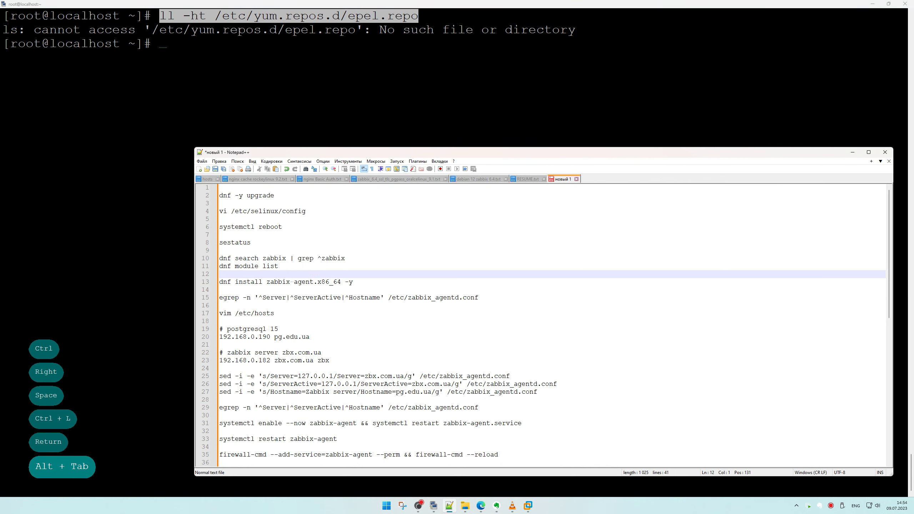
{"action": "left_click", "coordinate": [315, 265]}
{"action": "key", "text": "Return"}
{"action": "key", "text": "Return"}
{"action": "key", "text": "ctrl+v"}
{"action": "key", "text": "Return"}
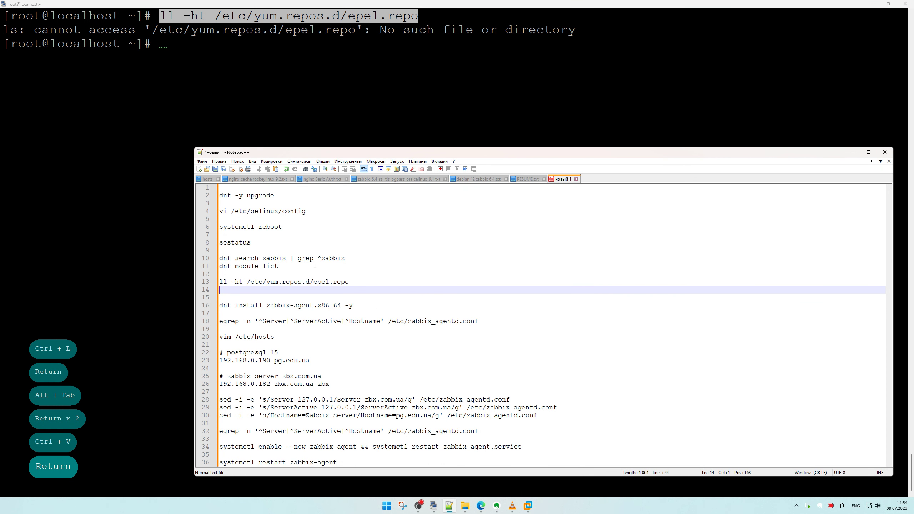
Run dnf repolist, fixing the 'repolsit' typo, and rerun it on a cleared screen.
{"action": "left_click", "coordinate": [382, 101]}
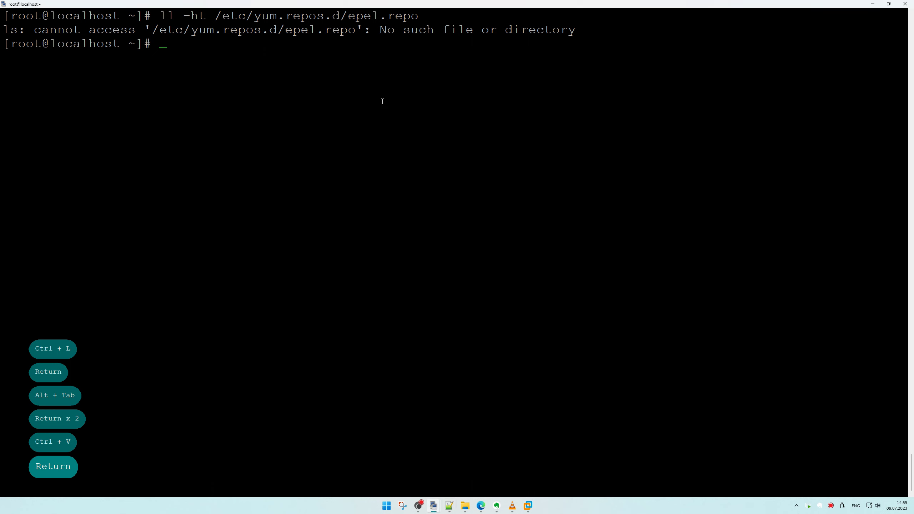
{"action": "type", "text": "dnf repolsit"}
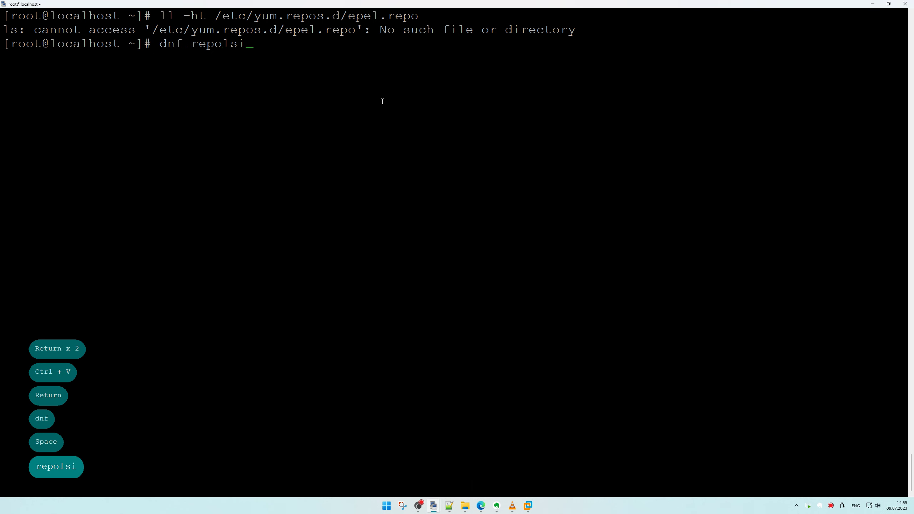
{"action": "key", "text": "Return"}
{"action": "key", "text": "Up"}
{"action": "key", "text": "Left"}
{"action": "key", "text": "Left"}
{"action": "key", "text": "Left"}
{"action": "key", "text": "Left"}
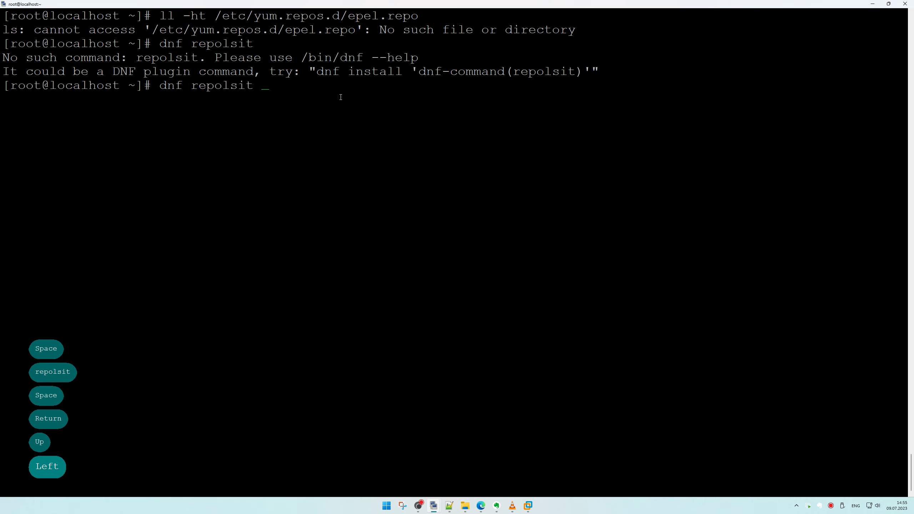
{"action": "key", "text": "Right"}
{"action": "key", "text": "BackSpace"}
{"action": "key", "text": "Right"}
{"action": "type", "text": "s"}
{"action": "key", "text": "Return"}
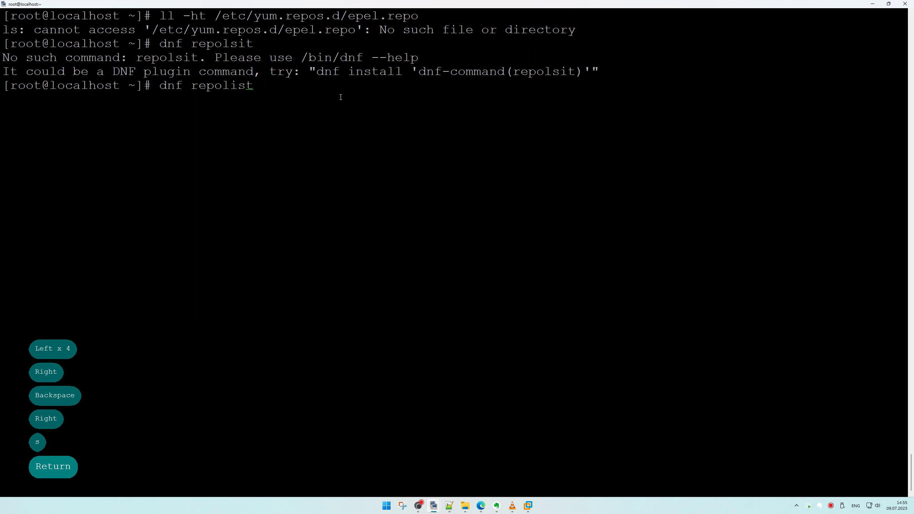
{"action": "key", "text": "ctrl+l"}
{"action": "key", "text": "Up"}
{"action": "key", "text": "Return"}
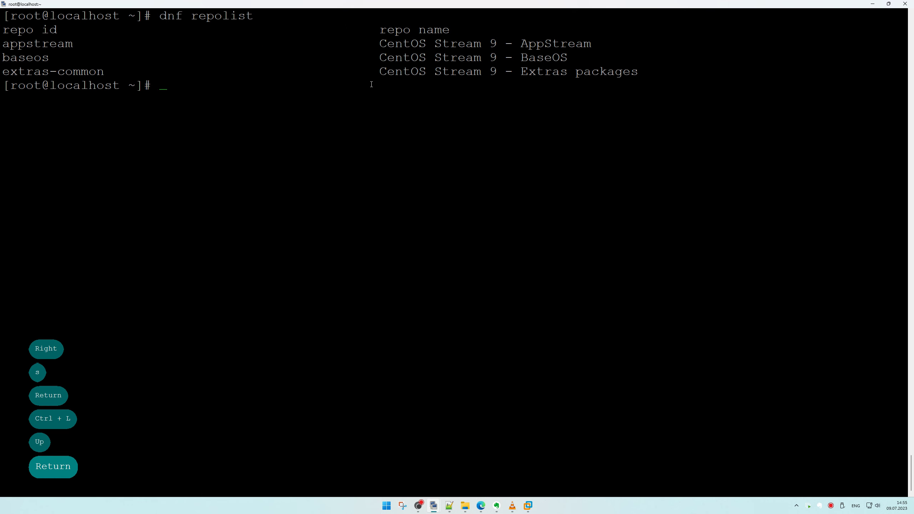
Record the dnf repolist command in the Notepad++ notes.
{"action": "left_click_drag", "start_coordinate": [165, 15], "coordinate": [249, 14]}
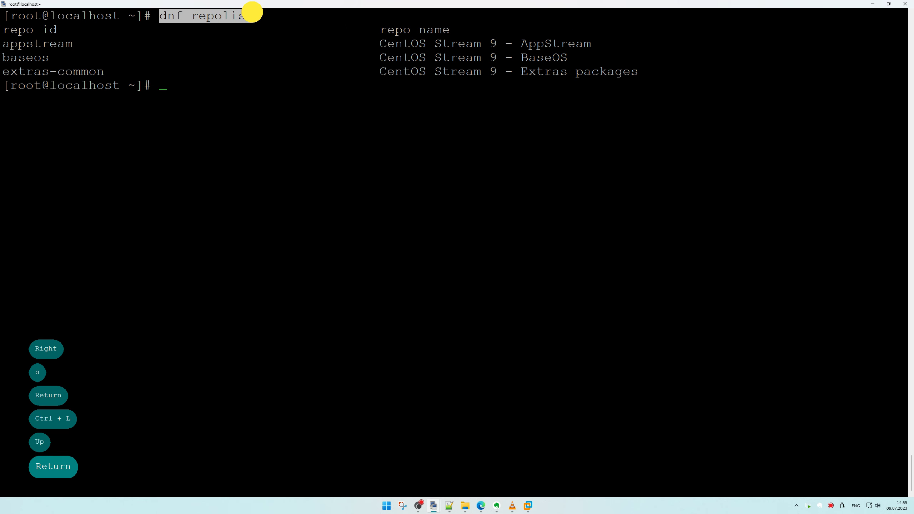
{"action": "key", "text": "alt+Tab"}
{"action": "key", "text": "ctrl+v"}
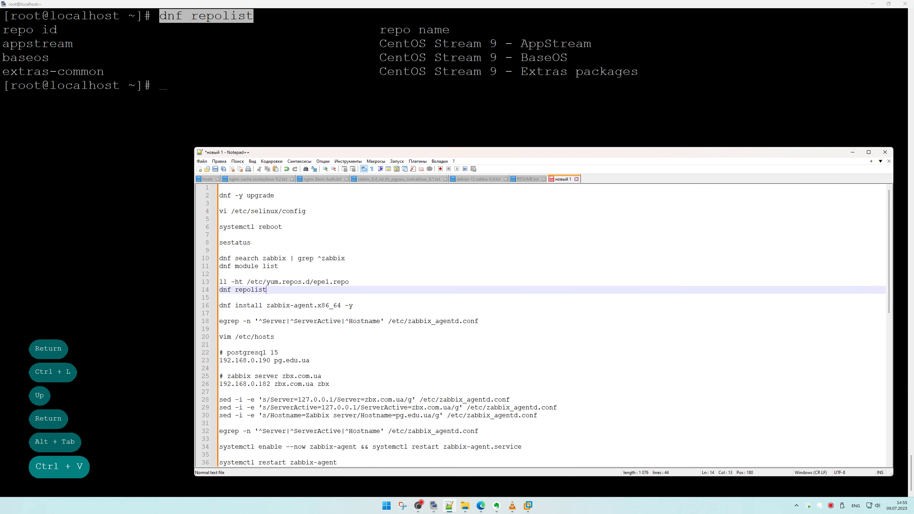
{"action": "key", "text": "Return"}
{"action": "key", "text": "Return"}
Back in KiTTY, run 'dnf search epel'.
{"action": "key", "text": "alt+Tab"}
{"action": "key", "text": "alt+Tab"}
{"action": "key", "text": "alt+Tab"}
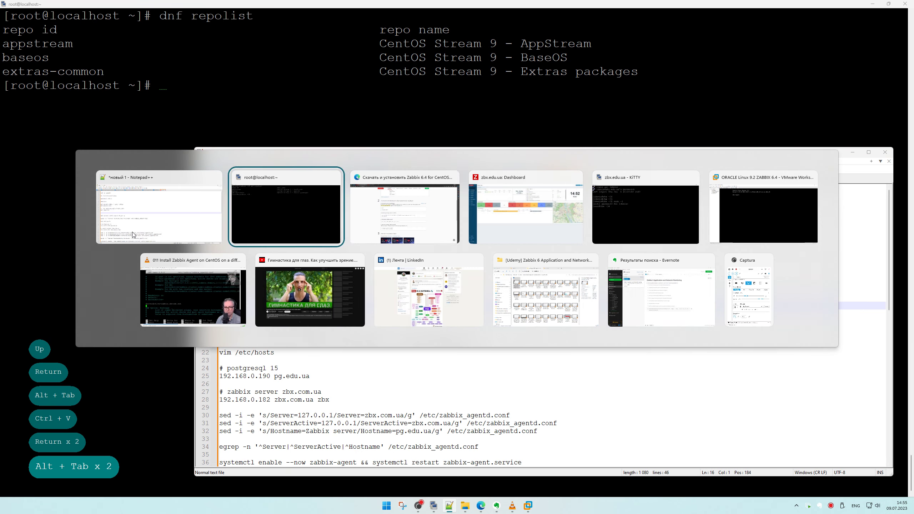
{"action": "key", "text": "alt+Tab"}
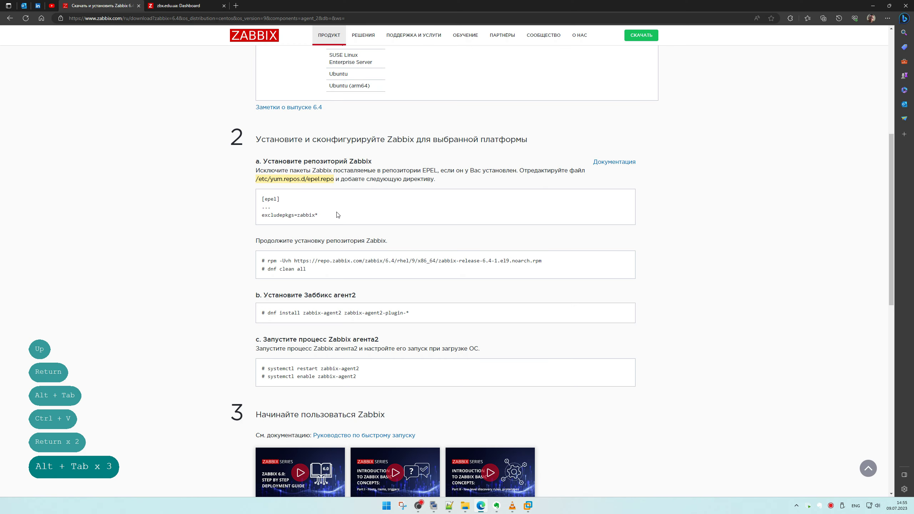
{"action": "key", "text": "alt+Tab"}
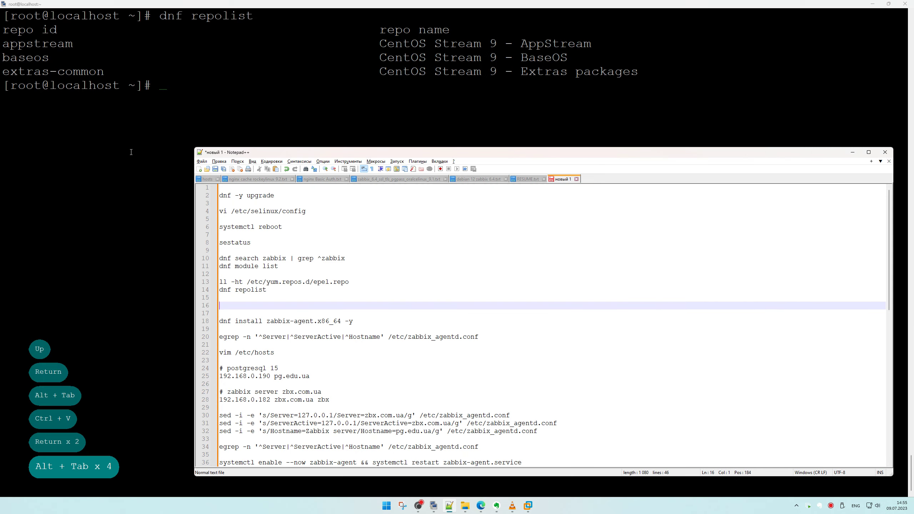
{"action": "type", "text": "dnf search epel"}
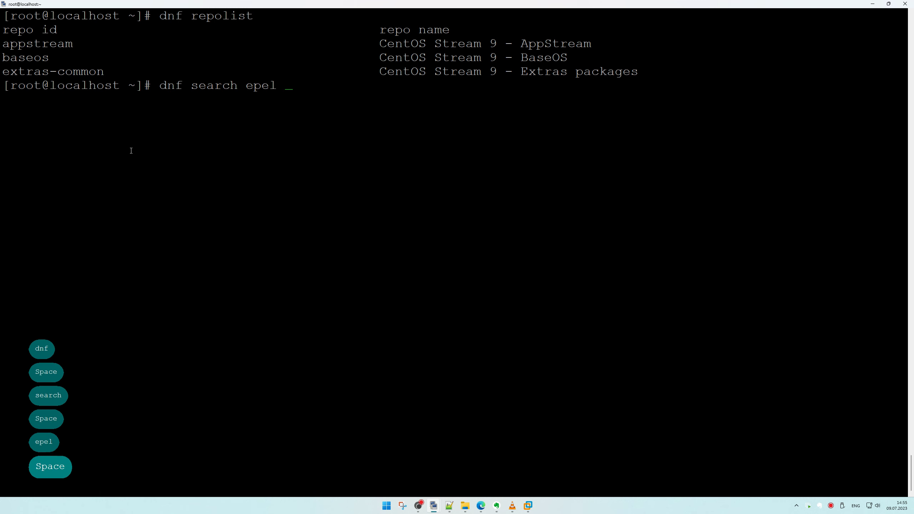
{"action": "key", "text": "Return"}
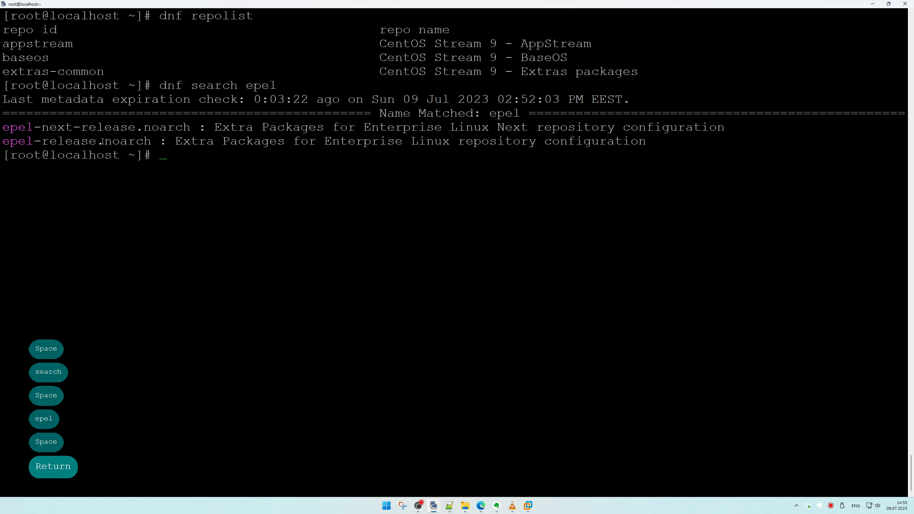
Start a 'dnf -yq install' command at the prompt, correcting the 'instalk' typo.
{"action": "triple_click", "coordinate": [103, 141]}
{"action": "double_click", "coordinate": [103, 141]}
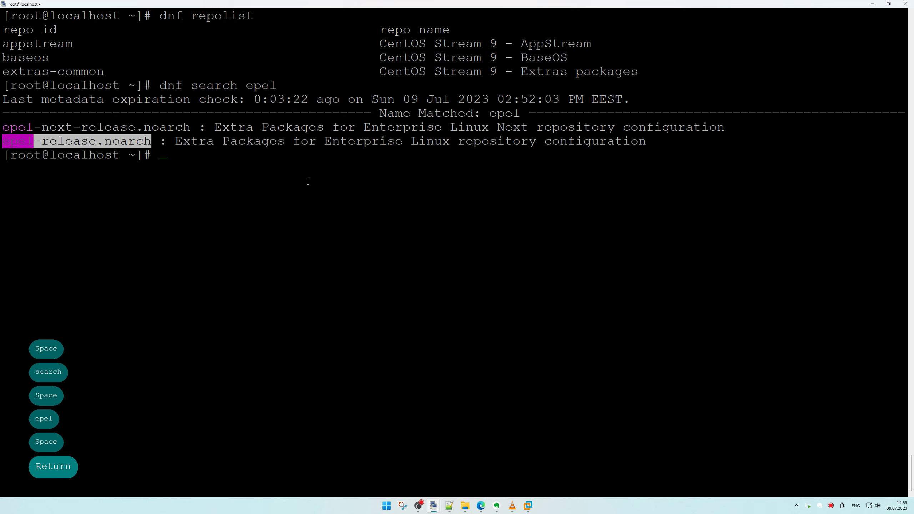
{"action": "right_click", "coordinate": [308, 182]}
{"action": "key", "text": "ctrl+a"}
{"action": "type", "text": "dnf "}
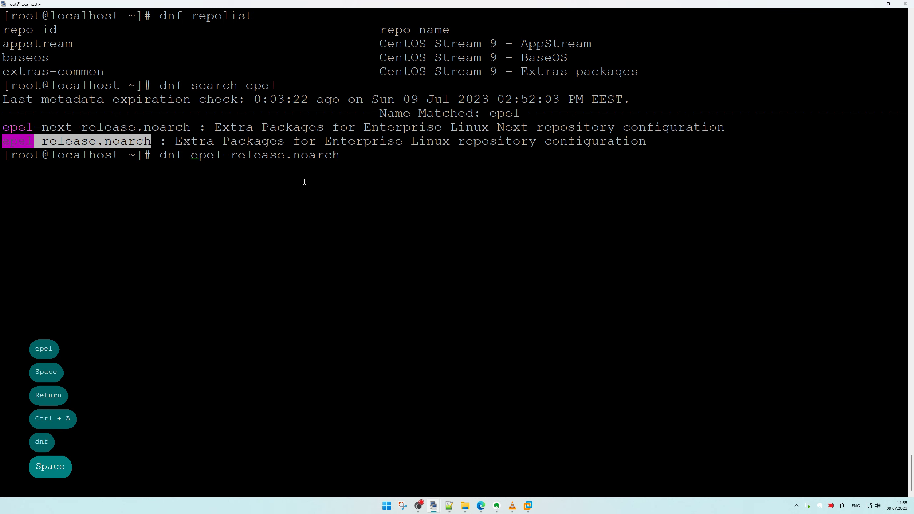
{"action": "type", "text": "-yq instalk"}
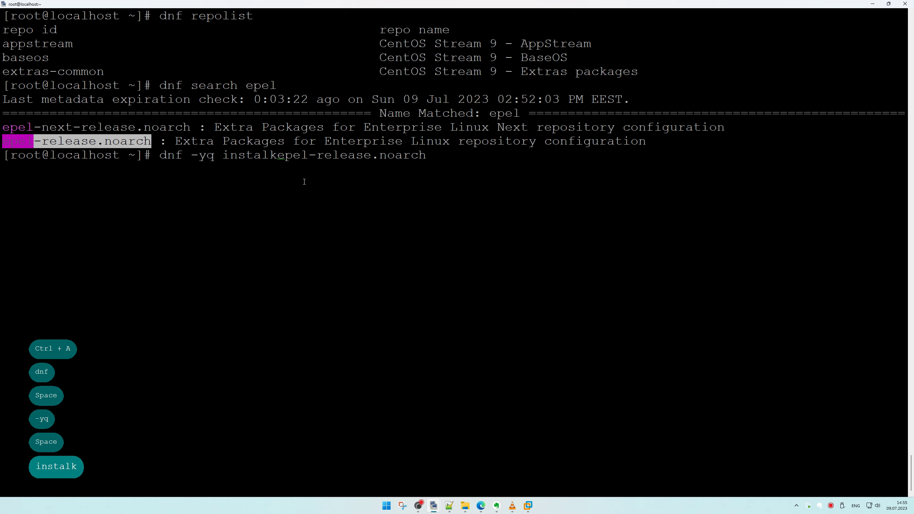
{"action": "key", "text": "BackSpace"}
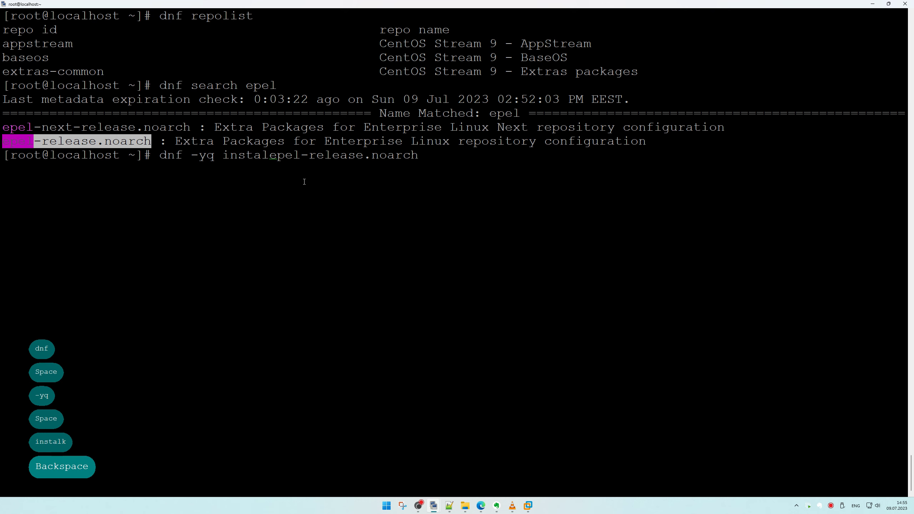
{"action": "type", "text": "l"}
{"action": "key", "text": "Delete"}
{"action": "key", "text": "Delete"}
{"action": "key", "text": "Delete"}
{"action": "key", "text": "Delete"}
{"action": "key", "text": "Delete"}
{"action": "key", "text": "Delete"}
{"action": "key", "text": "Delete"}
{"action": "key", "text": "Delete"}
{"action": "key", "text": "Delete"}
{"action": "key", "text": "Delete"}
{"action": "key", "text": "Delete"}
{"action": "key", "text": "Delete"}
{"action": "key", "text": "Delete"}
{"action": "key", "text": "Delete"}
{"action": "key", "text": "Delete"}
{"action": "key", "text": "Delete"}
{"action": "key", "text": "Delete"}
{"action": "key", "text": "Delete"}
{"action": "key", "text": "Delete"}
{"action": "key", "text": "Delete"}
{"action": "key", "text": "Delete"}
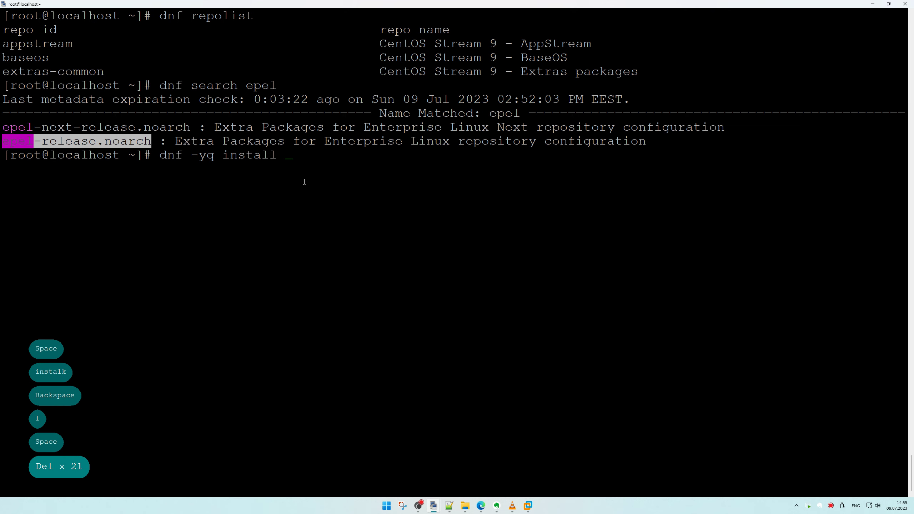
Add epel-next-release.noarch and epel-release.noarch to the install command and run it.
{"action": "double_click", "coordinate": [125, 128]}
{"action": "right_click", "coordinate": [316, 174]}
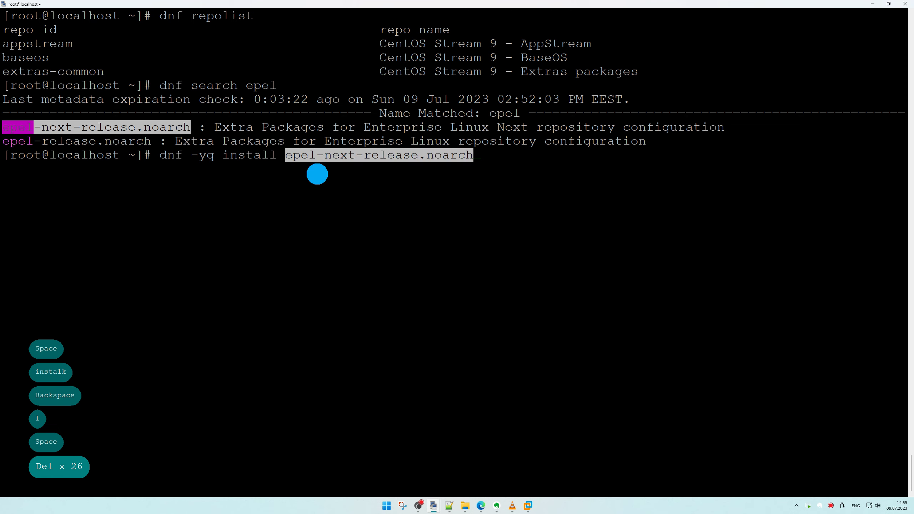
{"action": "double_click", "coordinate": [133, 138]}
{"action": "right_click", "coordinate": [409, 198]}
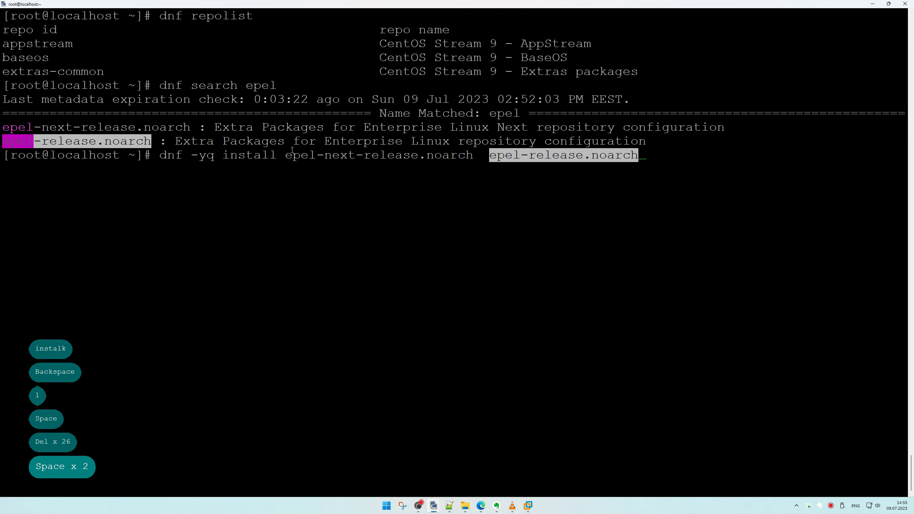
{"action": "left_click_drag", "start_coordinate": [159, 153], "coordinate": [587, 193]}
{"action": "key", "text": "Return"}
Paste the install command onto line 16 of the notes and clear stray prompt characters.
{"action": "key", "text": "alt+Tab"}
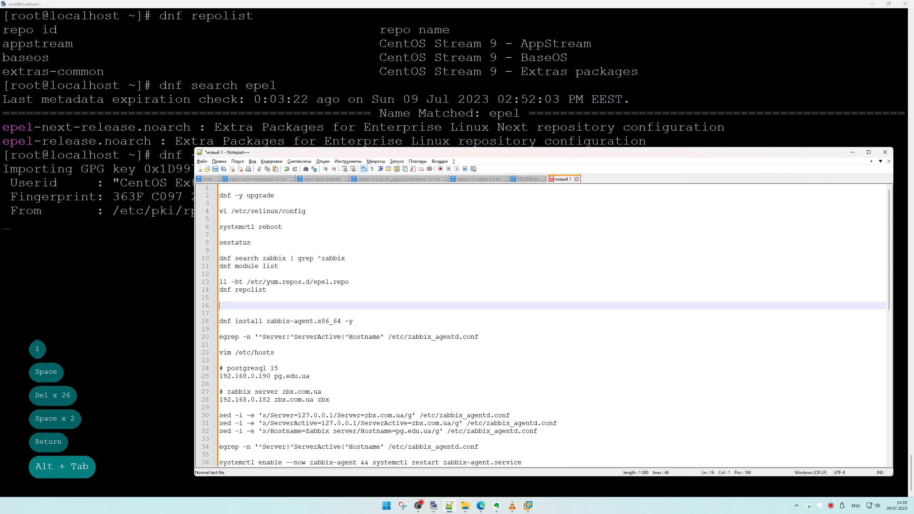
{"action": "left_click", "coordinate": [288, 303]}
{"action": "type", "text": "dnf -yq install epel-next-release.noarch  epel-release.noarch"}
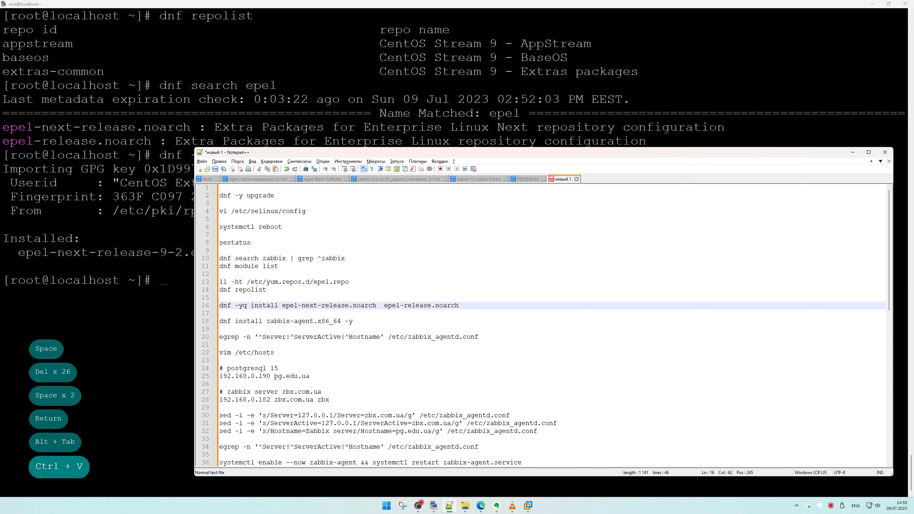
{"action": "left_click", "coordinate": [121, 291]}
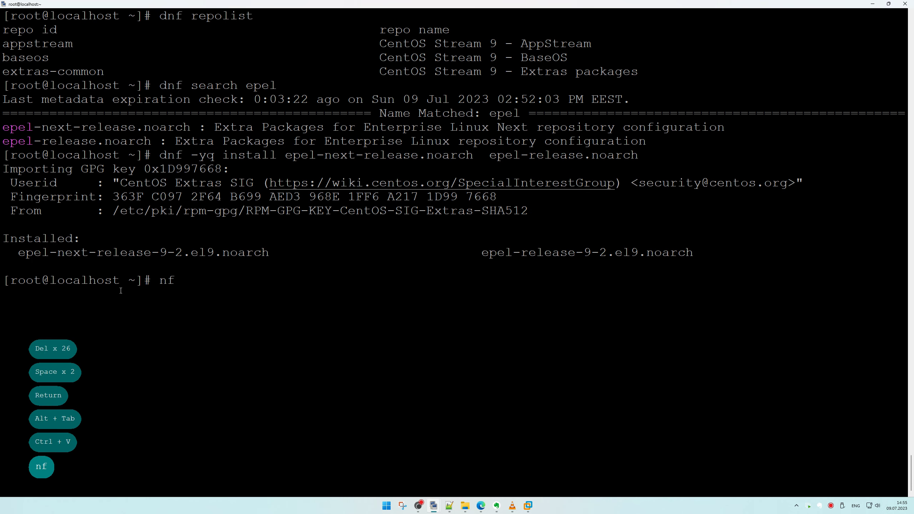
{"action": "key", "text": "BackSpace"}
{"action": "key", "text": "BackSpace"}
{"action": "key", "text": "BackSpace"}
Run dnf repolist to confirm the EPEL repos and copy the command into the notes.
{"action": "type", "text": "dnf repo"}
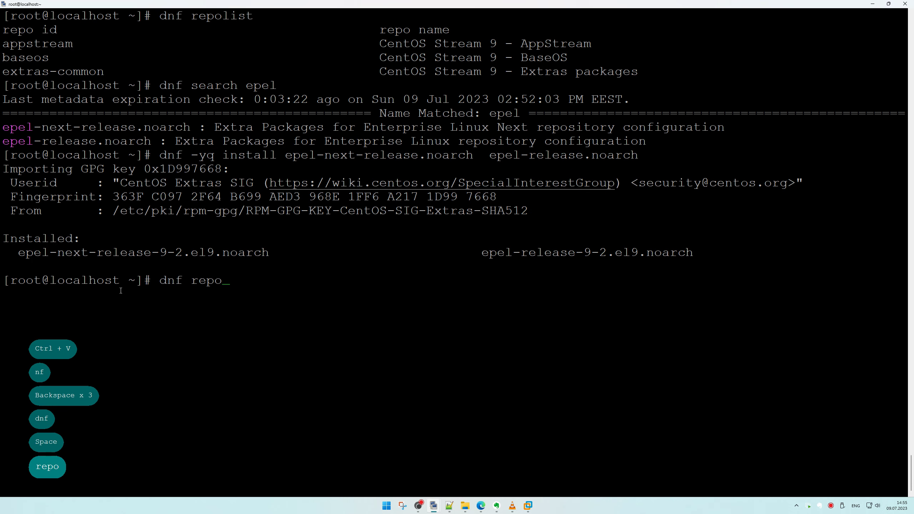
{"action": "type", "text": "list"}
{"action": "key", "text": "Return"}
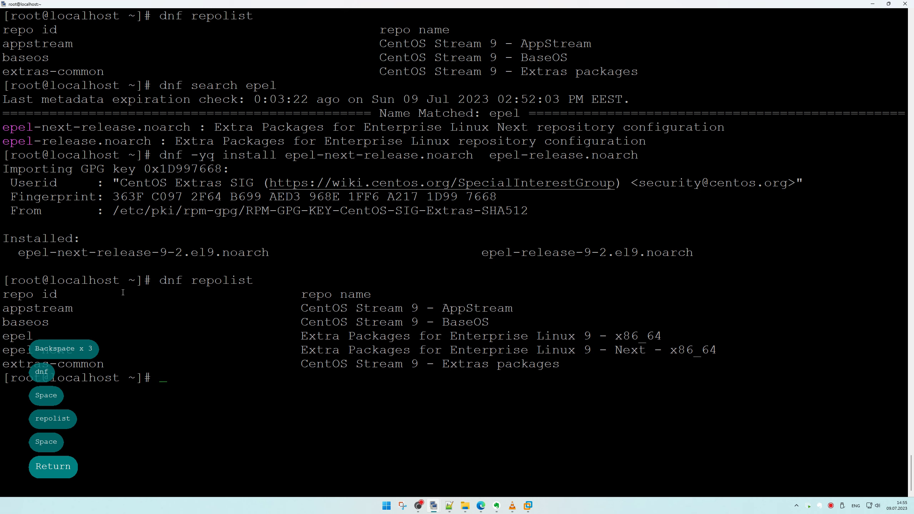
{"action": "left_click_drag", "start_coordinate": [153, 280], "coordinate": [253, 281]}
{"action": "key", "text": "alt+Tab"}
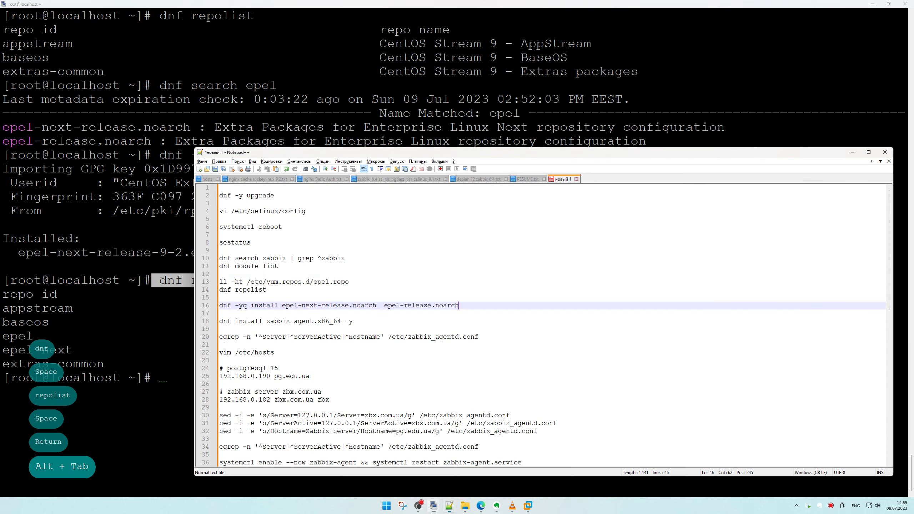
{"action": "left_click", "coordinate": [221, 274]}
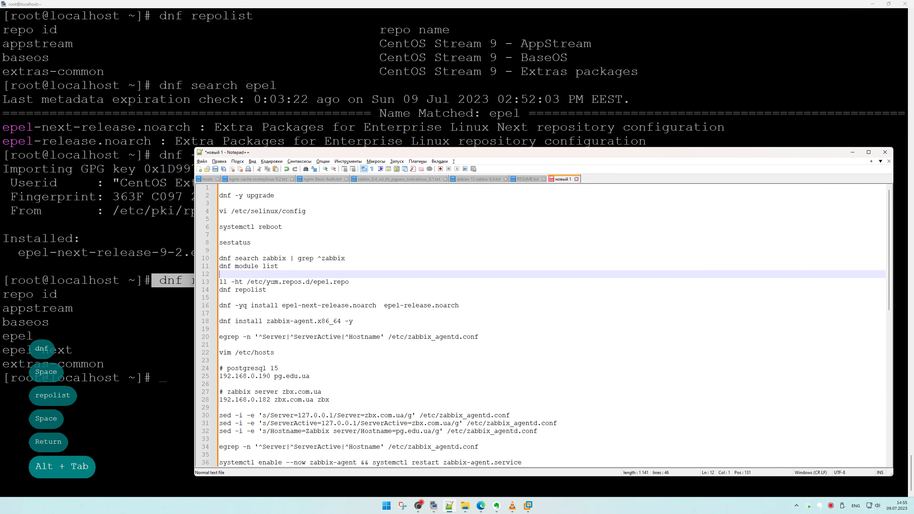
{"action": "key", "text": "Down"}
{"action": "key", "text": "Down"}
{"action": "key", "text": "Down"}
{"action": "type", "text": "dnf repolist"}
{"action": "key", "text": "Return"}
{"action": "key", "text": "Return"}
{"action": "key", "text": "Up"}
{"action": "key", "text": "Up"}
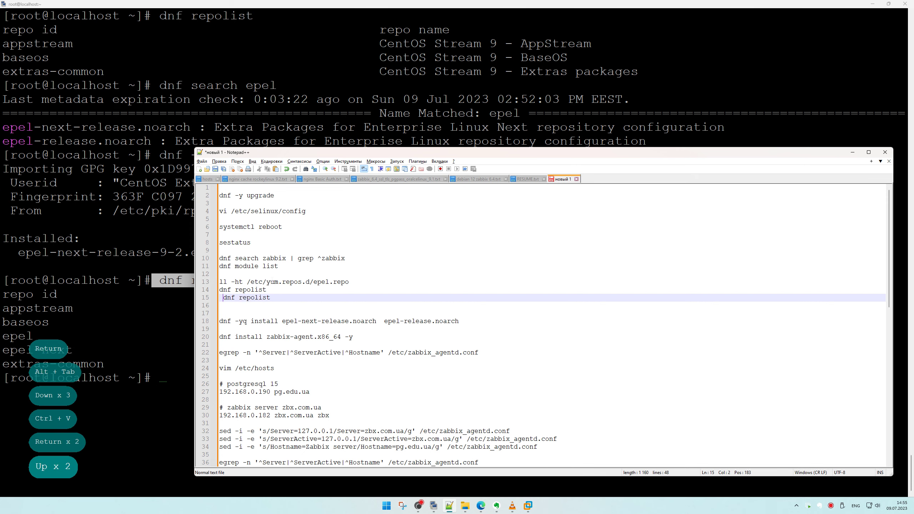
{"action": "key", "text": "BackSpace"}
{"action": "key", "text": "Return"}
{"action": "key", "text": "Down"}
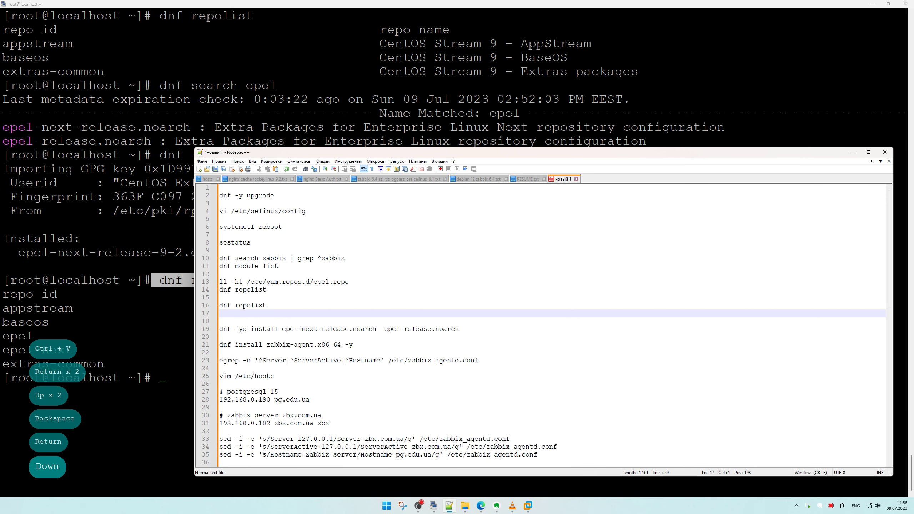
Undo the misplaced edit and put dnf repolist on its own line below the EPEL install command.
{"action": "key", "text": "ctrl+z"}
{"action": "key", "text": "ctrl+z"}
{"action": "key", "text": "ctrl+z"}
{"action": "key", "text": "ctrl+z"}
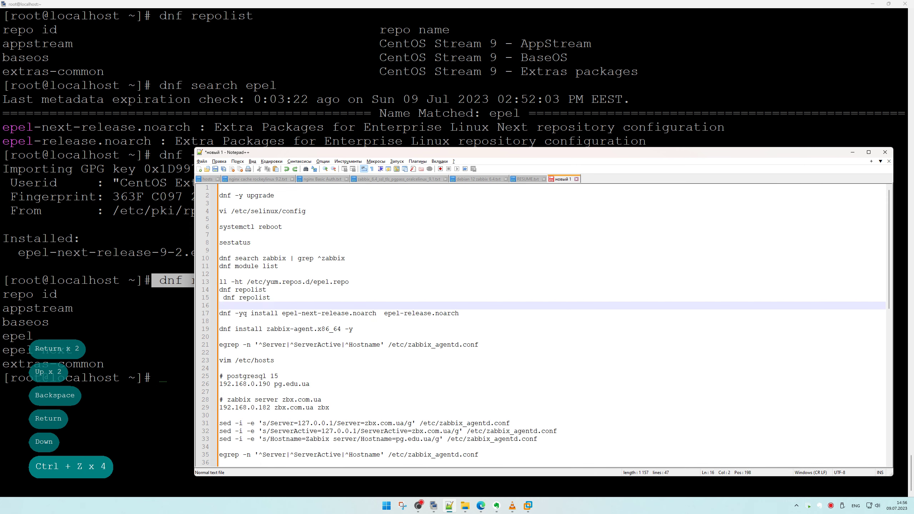
{"action": "key", "text": "BackSpace"}
{"action": "key", "text": "BackSpace"}
{"action": "key", "text": "BackSpace"}
{"action": "key", "text": "BackSpace"}
{"action": "key", "text": "BackSpace"}
{"action": "key", "text": "BackSpace"}
{"action": "key", "text": "BackSpace"}
{"action": "key", "text": "BackSpace"}
{"action": "key", "text": "BackSpace"}
{"action": "key", "text": "BackSpace"}
{"action": "key", "text": "BackSpace"}
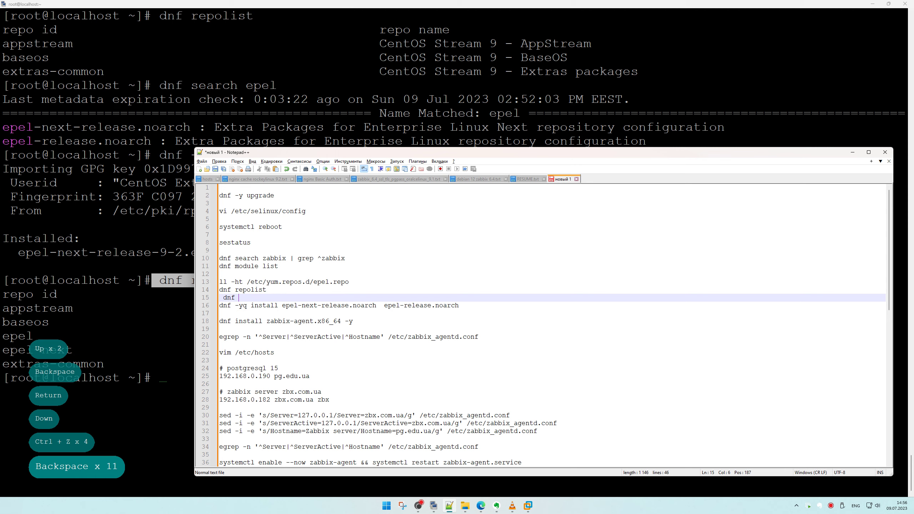
{"action": "key", "text": "Down"}
{"action": "key", "text": "Down"}
{"action": "type", "text": "dnf repolist"}
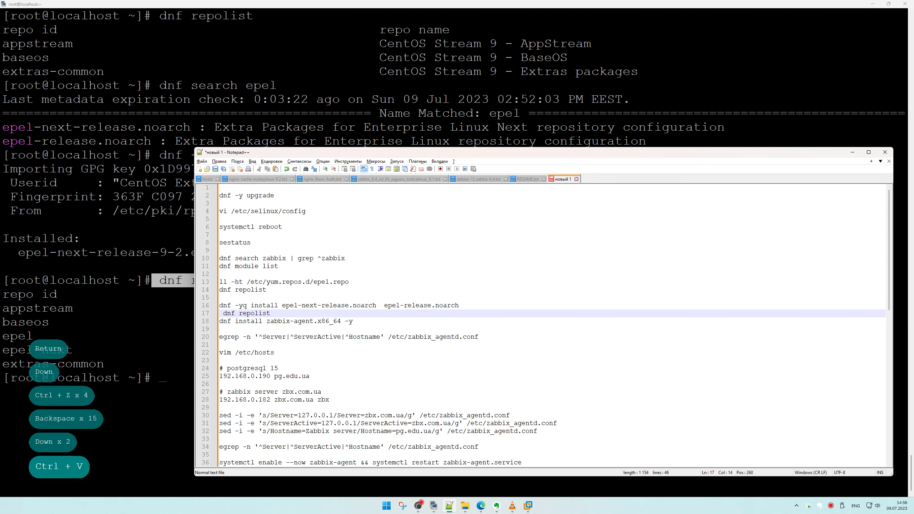
{"action": "key", "text": "Return"}
{"action": "key", "text": "Return"}
{"action": "key", "text": "Up"}
{"action": "key", "text": "Up"}
{"action": "key", "text": "BackSpace"}
{"action": "key", "text": "Down"}
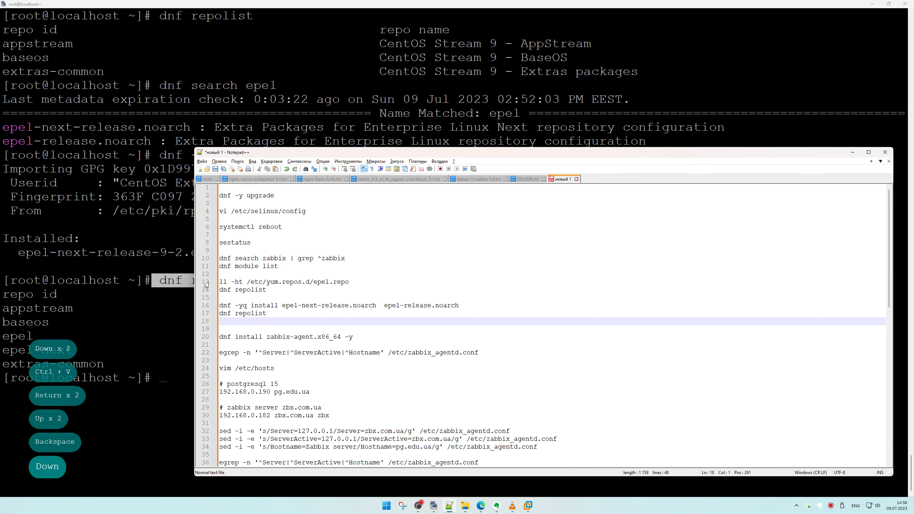
Copy the 'dnf module list' line below dnf repolist and paste it at the KiTTY prompt.
{"action": "left_click", "coordinate": [213, 266]}
{"action": "key", "text": "ctrl+c"}
{"action": "left_click", "coordinate": [223, 320]}
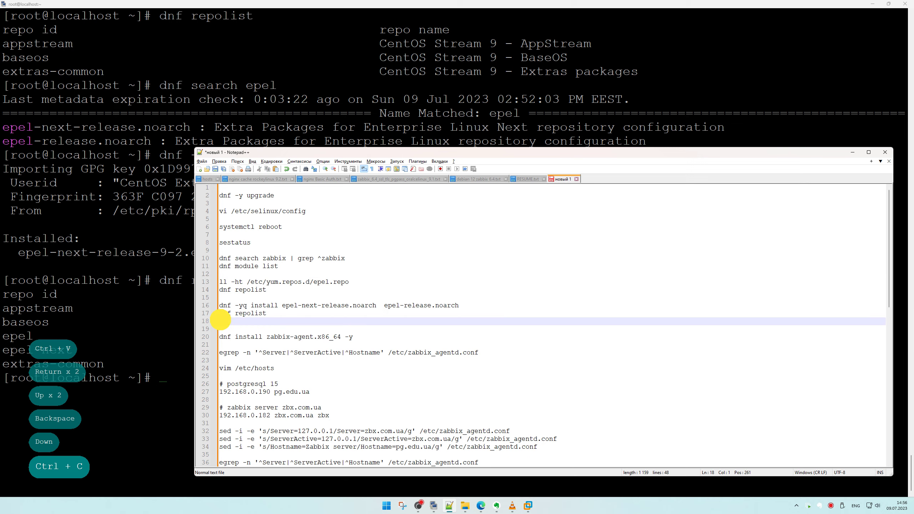
{"action": "key", "text": "ctrl+v"}
{"action": "left_click", "coordinate": [145, 353]}
{"action": "right_click", "coordinate": [144, 353]}
Run dnf module list and bring up the Zabbix download page.
{"action": "key", "text": "Return"}
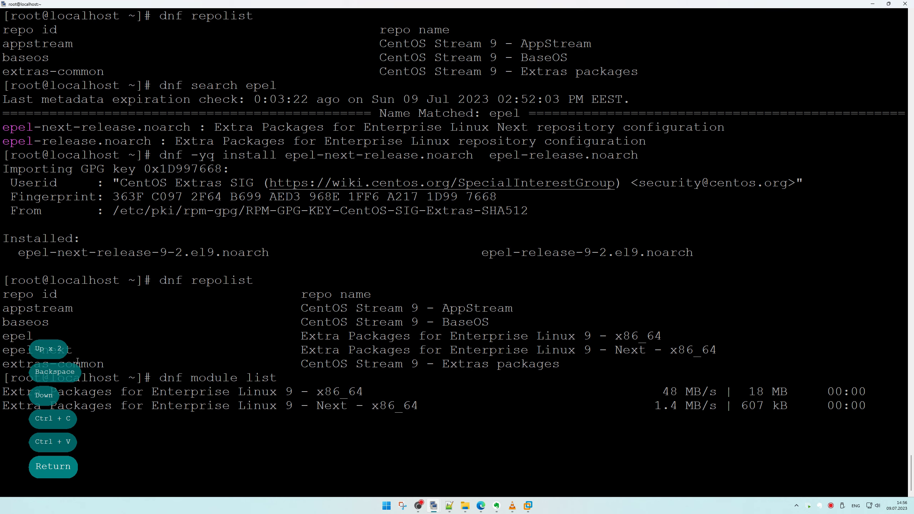
{"action": "key", "text": "alt+Tab"}
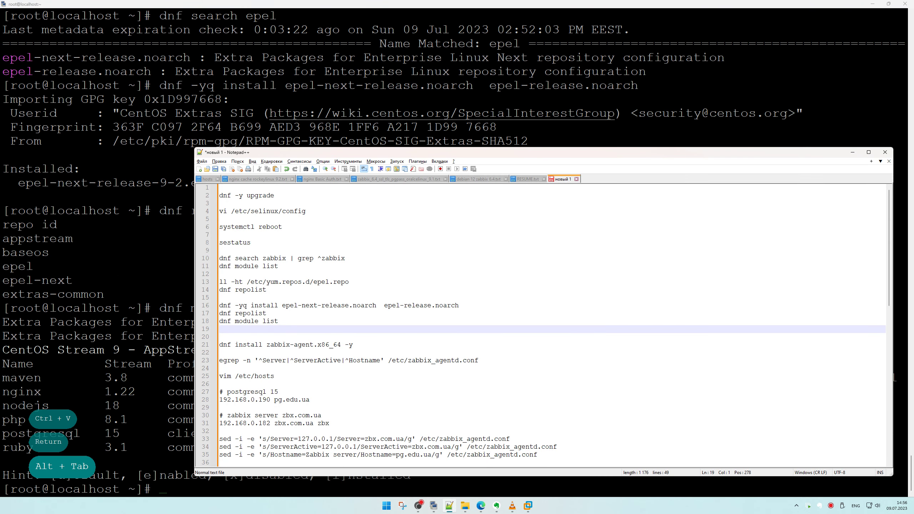
{"action": "left_click", "coordinate": [481, 505]}
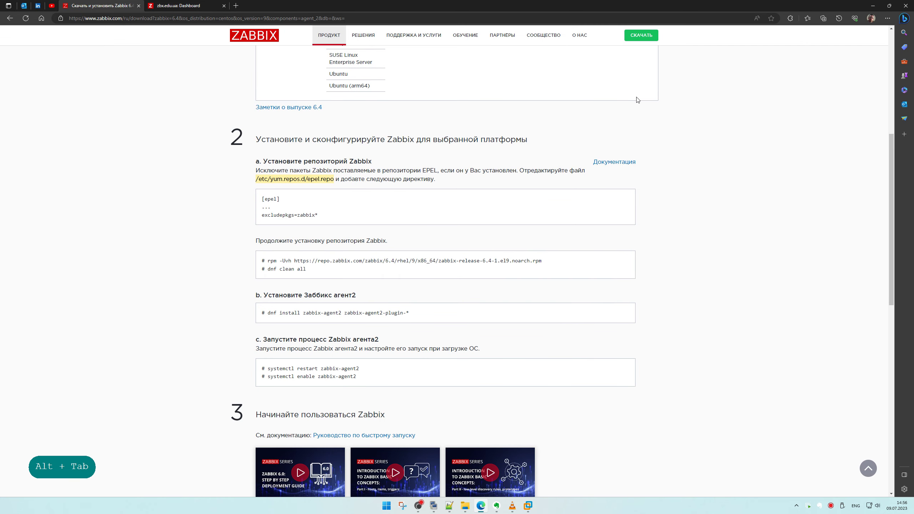
Copy the three-line [epel] excludepkgs=zabbix* snippet into the notes after 'dnf module list'.
{"action": "left_click_drag", "start_coordinate": [374, 218], "coordinate": [250, 198]}
{"action": "key", "text": "ctrl+c"}
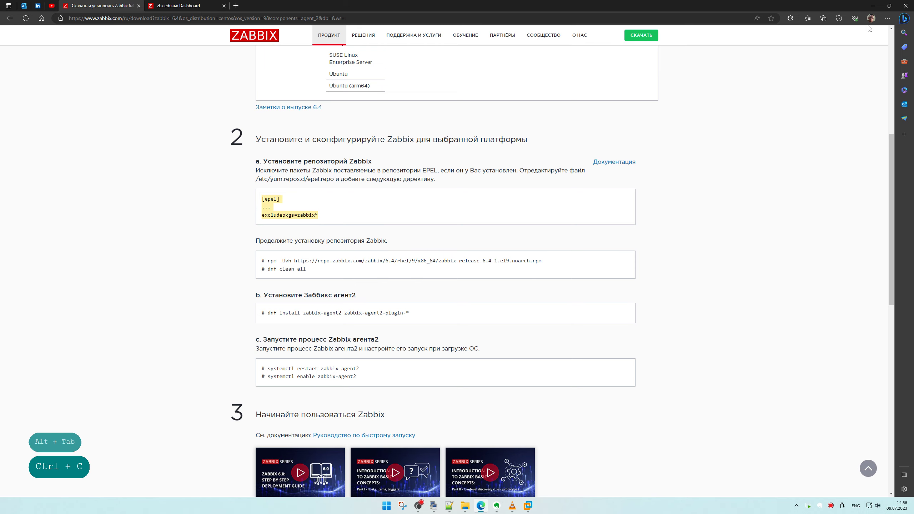
{"action": "key", "text": "alt+Tab"}
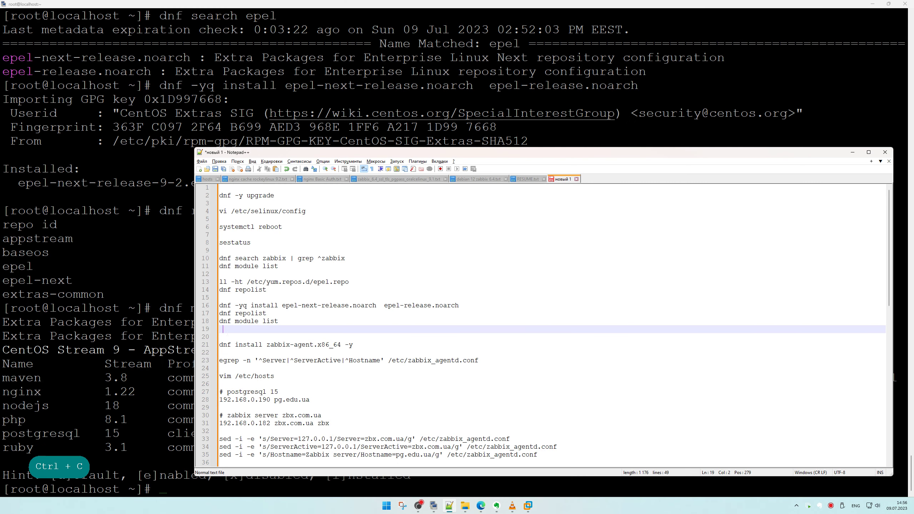
{"action": "key", "text": "Left"}
{"action": "key", "text": "BackSpace"}
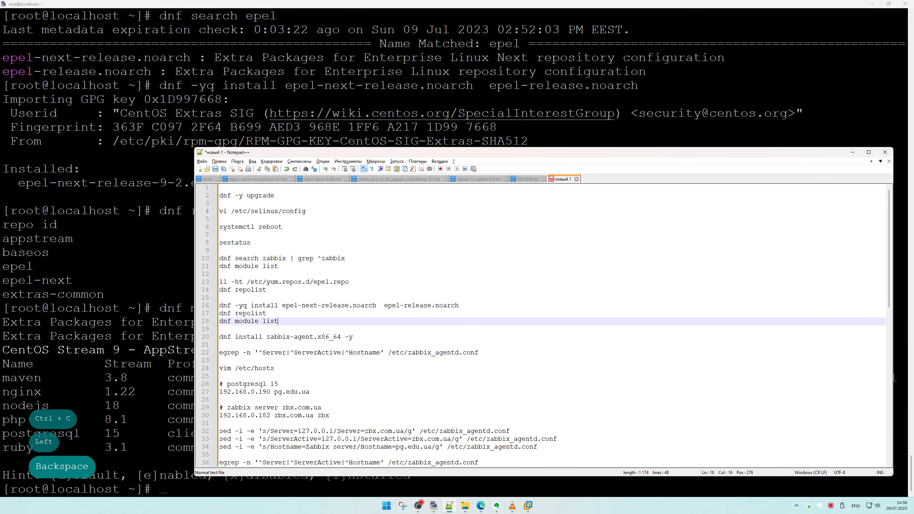
{"action": "key", "text": "Return"}
{"action": "key", "text": "Return"}
{"action": "key", "text": "Return"}
{"action": "key", "text": "ctrl+v"}
{"action": "key", "text": "Return"}
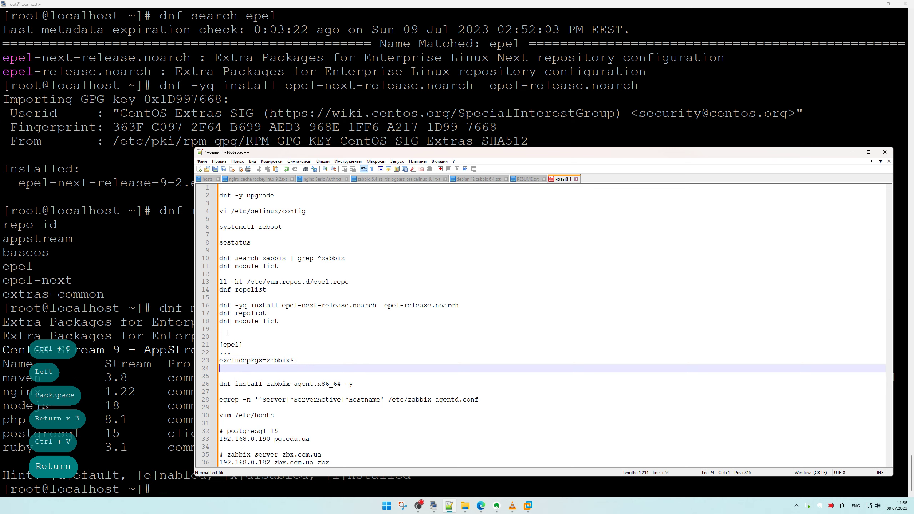
{"action": "left_click", "coordinate": [104, 350]}
Change into /etc/yum.repos.d/ and list its repo files with ll.
{"action": "type", "text": "cd /e"}
{"action": "key", "text": "Tab"}
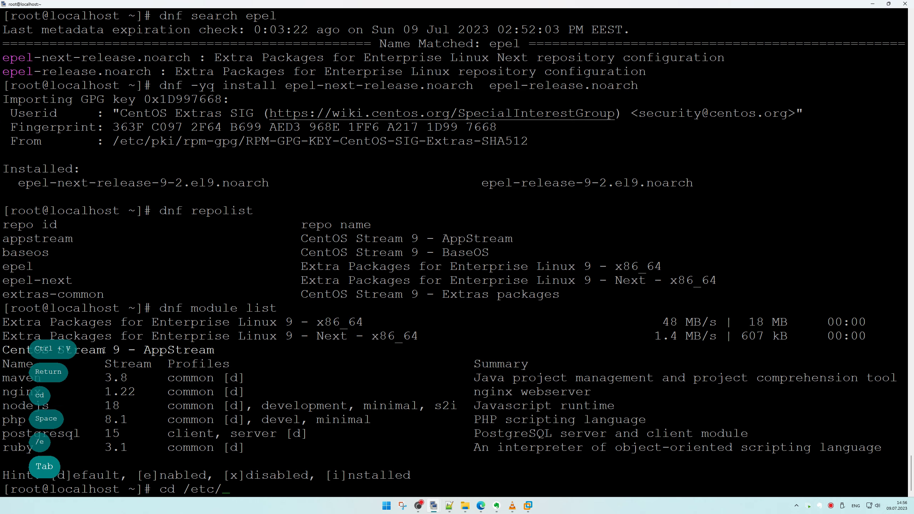
{"action": "type", "text": "yu"}
{"action": "key", "text": "Tab"}
{"action": "type", "text": "m"}
{"action": "key", "text": "BackSpace"}
{"action": "key", "text": "Tab"}
{"action": "type", "text": "."}
{"action": "key", "text": "Tab"}
{"action": "type", "text": "r"}
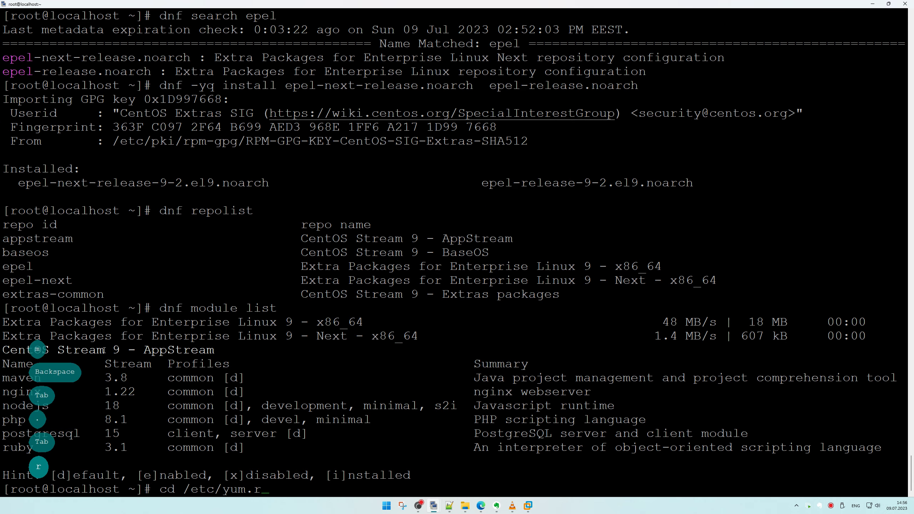
{"action": "key", "text": "BackSpace"}
{"action": "type", "text": "tr"}
{"action": "key", "text": "BackSpace"}
{"action": "key", "text": "BackSpace"}
{"action": "type", "text": "repo"}
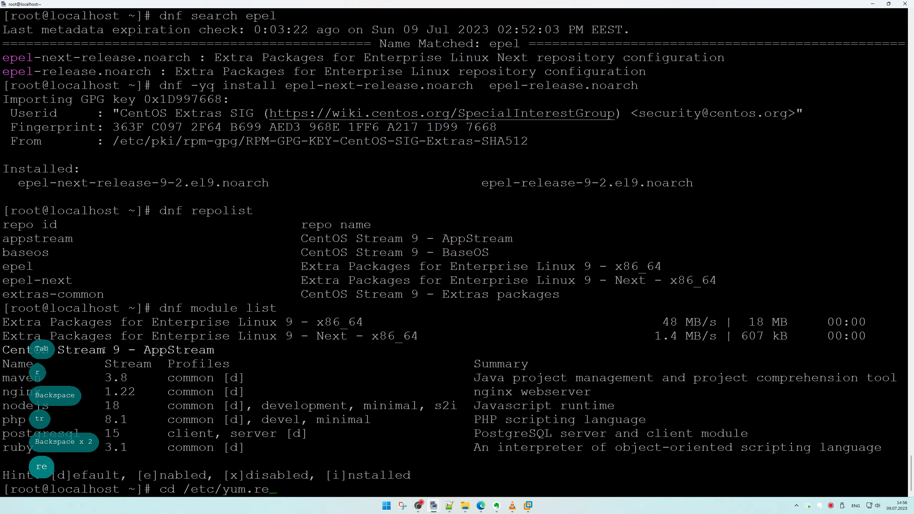
{"action": "key", "text": "Tab"}
{"action": "key", "text": "ctrl+l"}
{"action": "key", "text": "Return"}
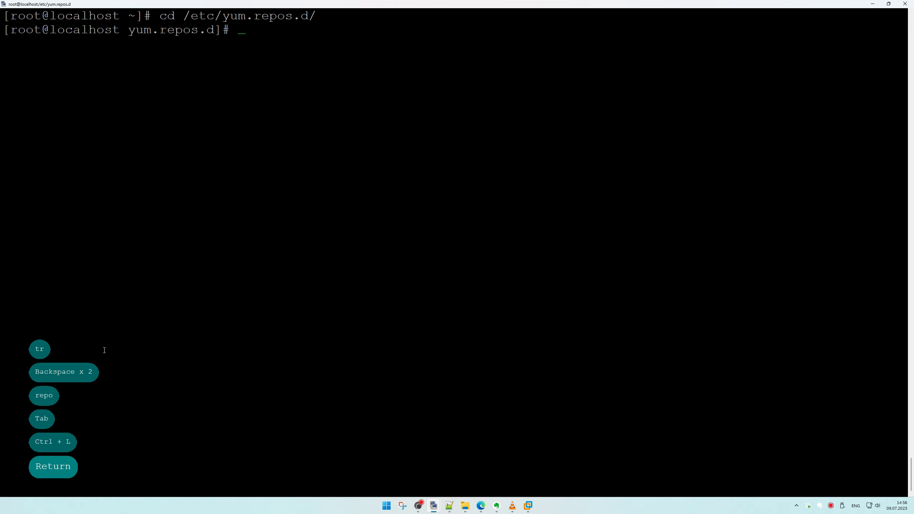
{"action": "type", "text": "ll"}
{"action": "key", "text": "Return"}
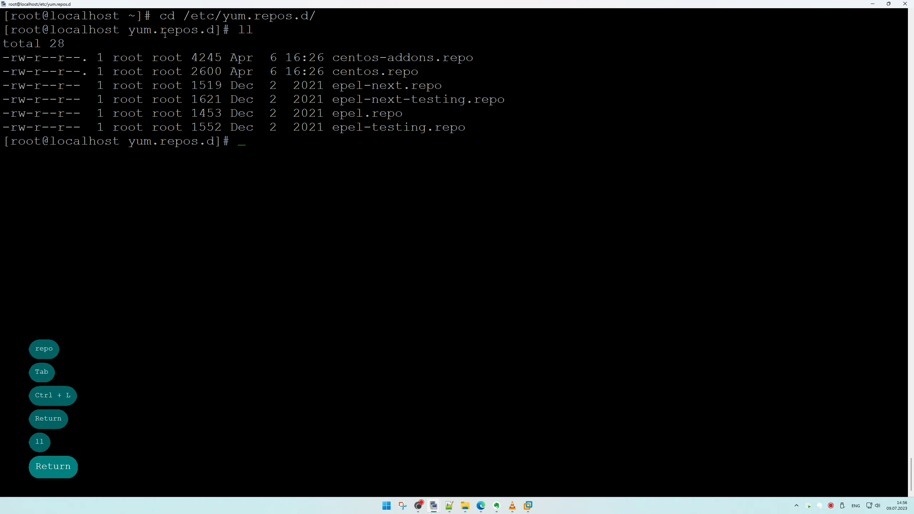
Record the 'cd /etc/yum.repos.d/' command on line 20 of the notes.
{"action": "mouse_move", "coordinate": [159, 16]}
{"action": "left_mouse_down"}
{"action": "mouse_move", "coordinate": [317, 16]}
{"action": "mouse_move", "coordinate": [153, 17]}
{"action": "mouse_move", "coordinate": [163, 16]}
{"action": "left_mouse_up"}
{"action": "key", "text": "alt+Tab"}
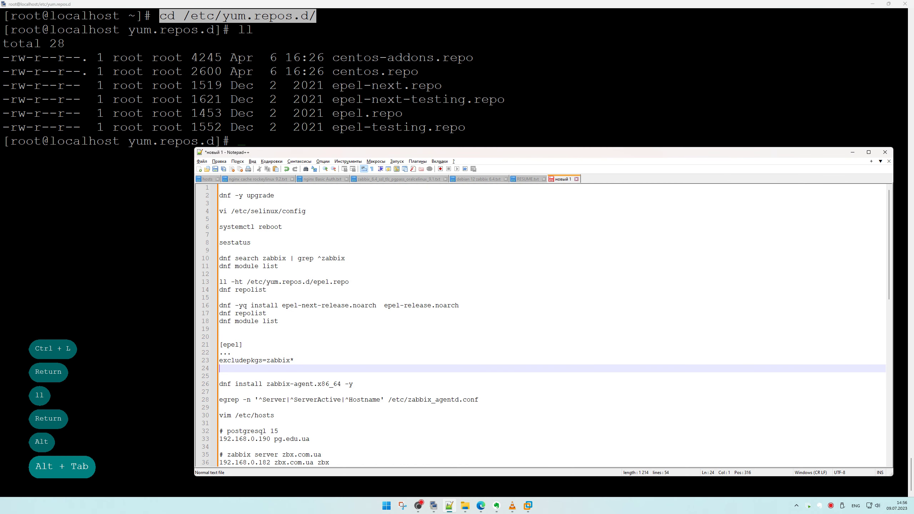
{"action": "left_click", "coordinate": [249, 335]}
{"action": "key", "text": "ctrl+v"}
{"action": "key", "text": "Return"}
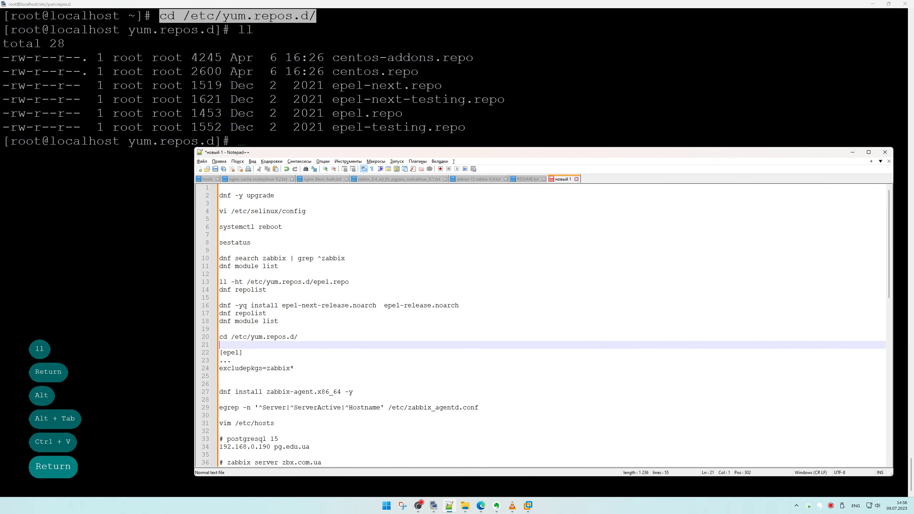
{"action": "left_click", "coordinate": [37, 273]}
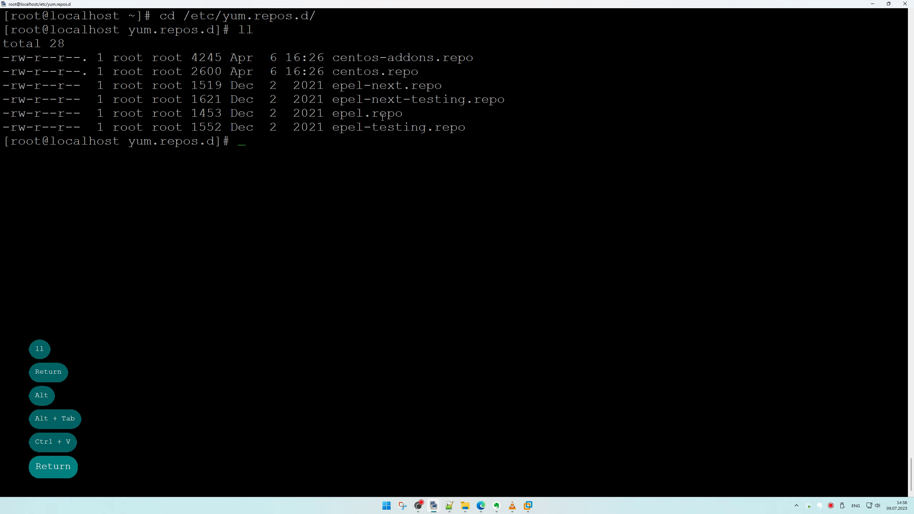
Delete the '...' placeholder line under [epel] and put epel-next.repo at the terminal prompt.
{"action": "key", "text": "alt+Tab"}
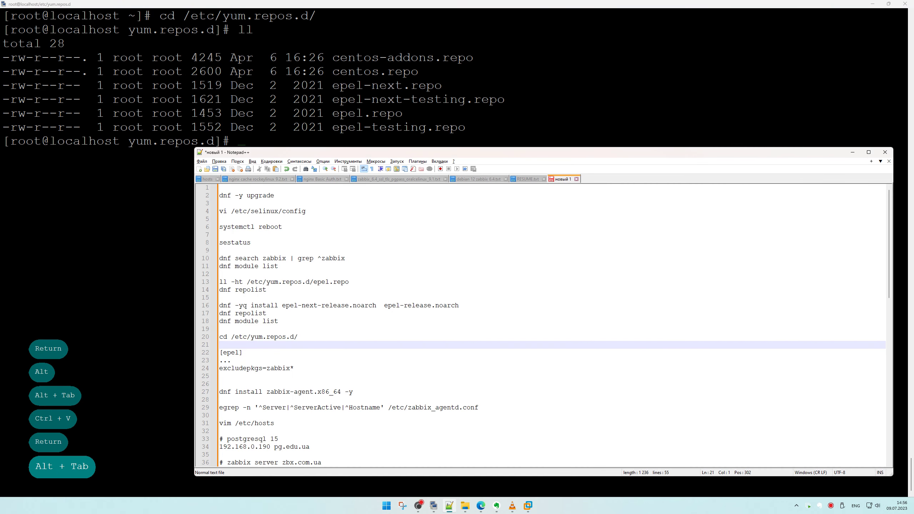
{"action": "key", "text": "Down"}
{"action": "key", "text": "Down"}
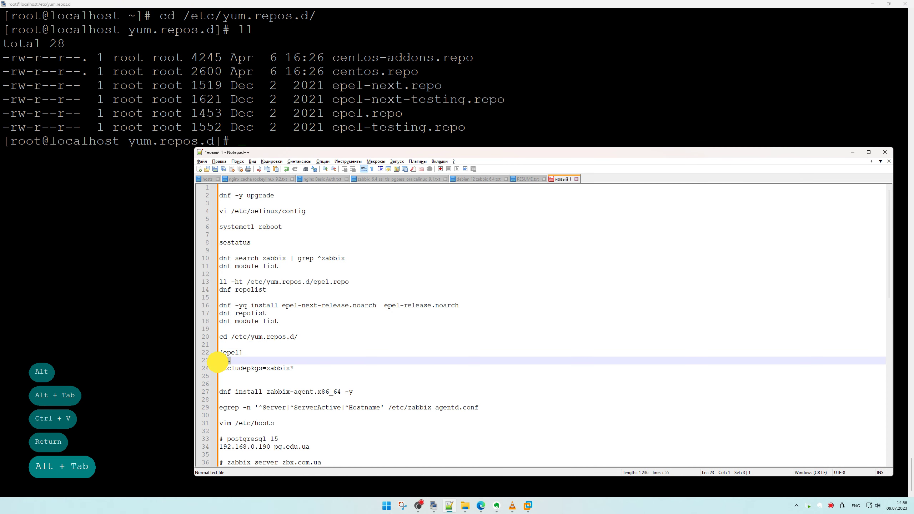
{"action": "key", "text": "shift+End"}
{"action": "key", "text": "Delete"}
{"action": "key", "text": "Delete"}
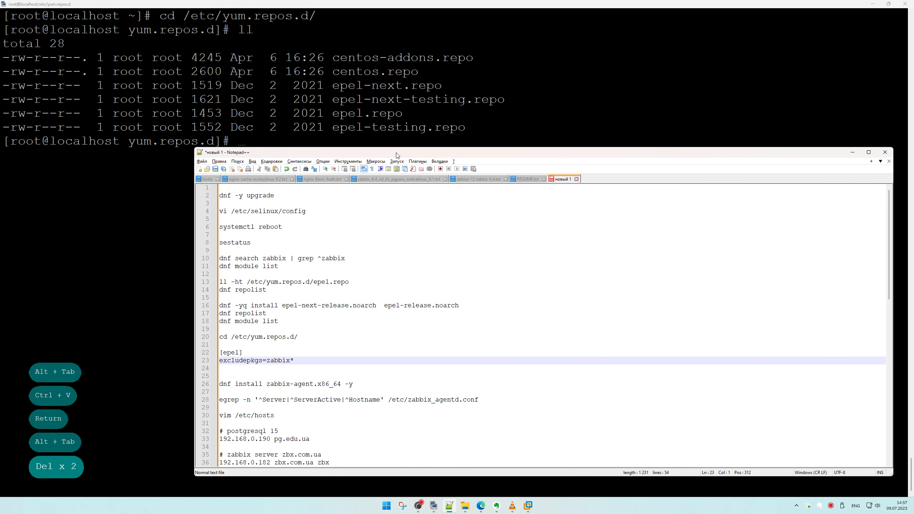
{"action": "double_click", "coordinate": [396, 85]}
{"action": "right_click", "coordinate": [418, 197]}
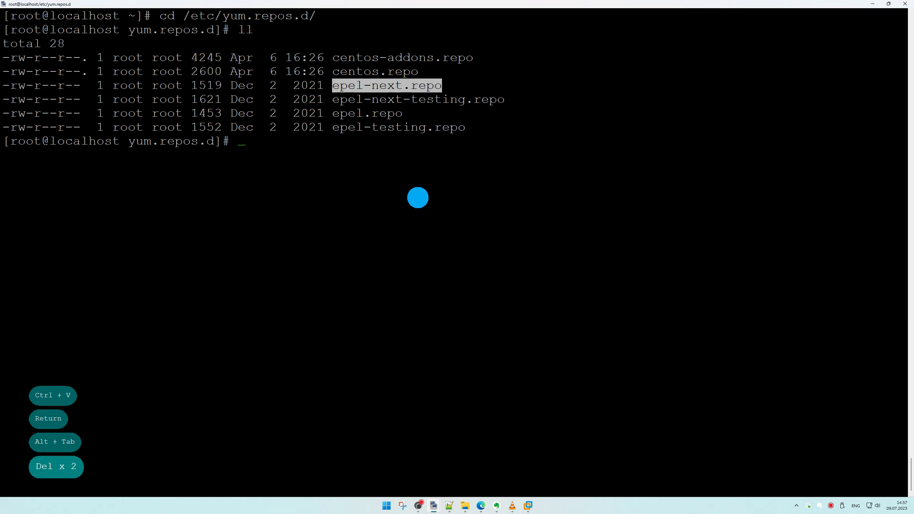
Display the contents of epel-next.repo with cat.
{"action": "key", "text": "ctrl+a"}
{"action": "type", "text": "cat"}
{"action": "key", "text": "Return"}
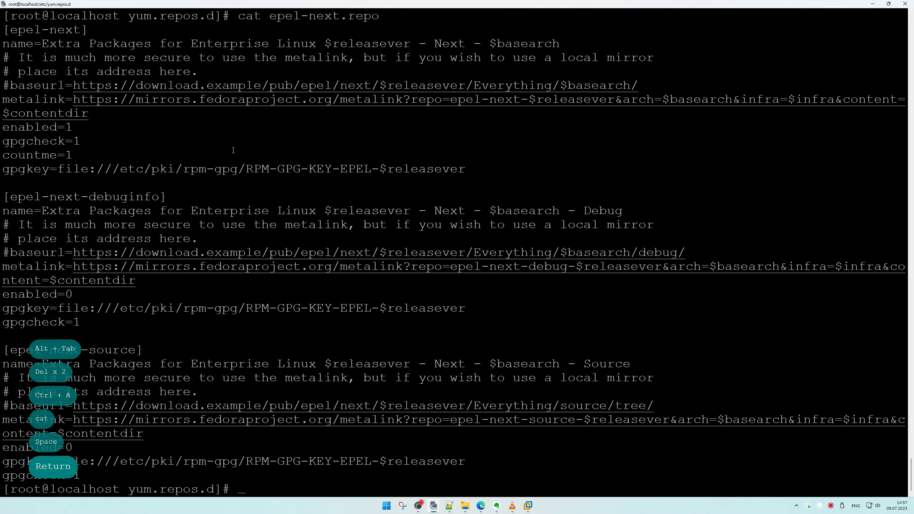
{"action": "key", "text": "ctrl+l"}
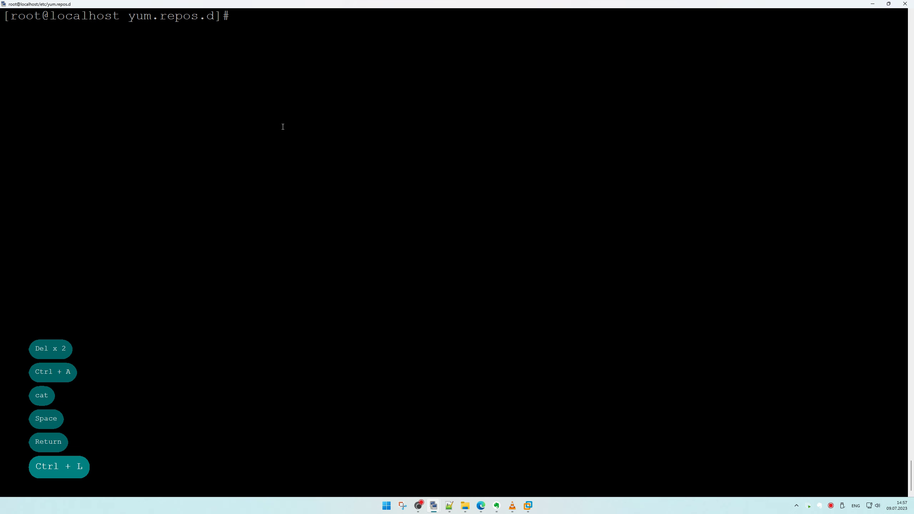
{"action": "key", "text": "Up"}
{"action": "key", "text": "Return"}
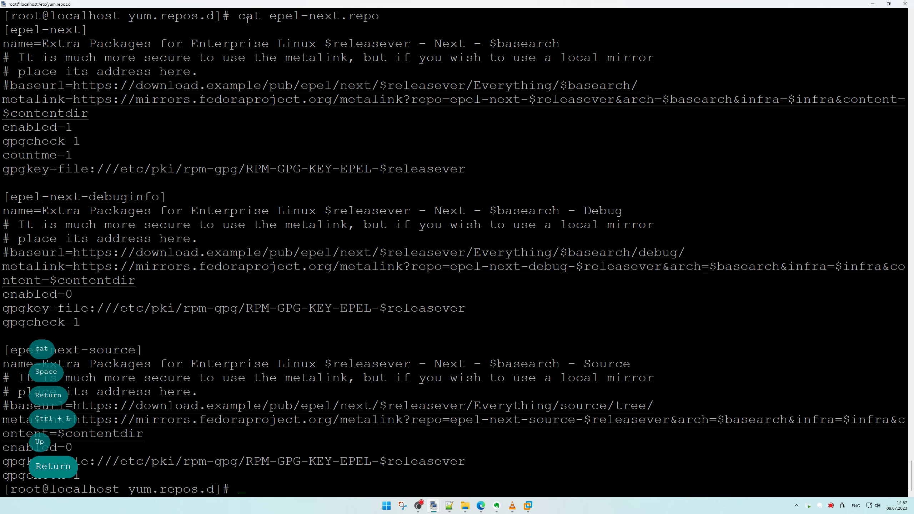
Add the 'cat epel-next.repo' command to the notes above the [epel] snippet.
{"action": "left_click_drag", "start_coordinate": [231, 16], "coordinate": [379, 16]}
{"action": "key", "text": "alt+Tab"}
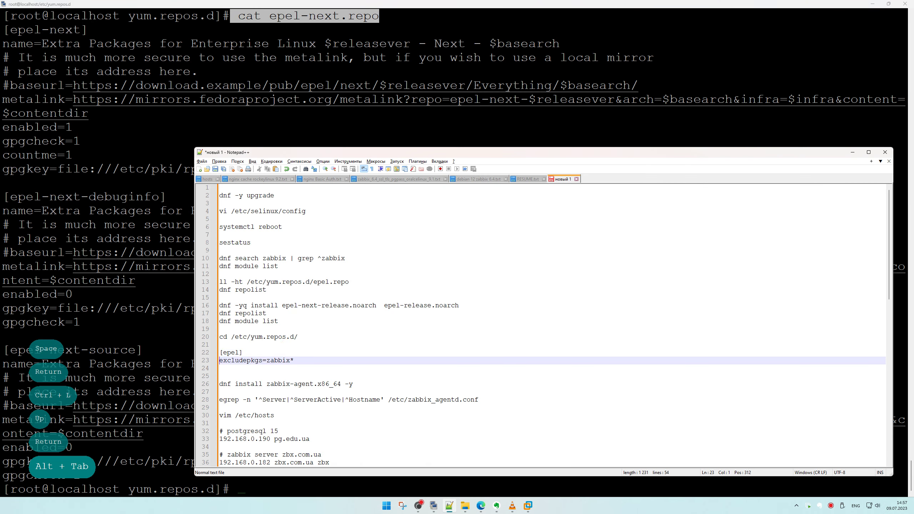
{"action": "left_click", "coordinate": [293, 353]}
{"action": "left_click", "coordinate": [304, 344]}
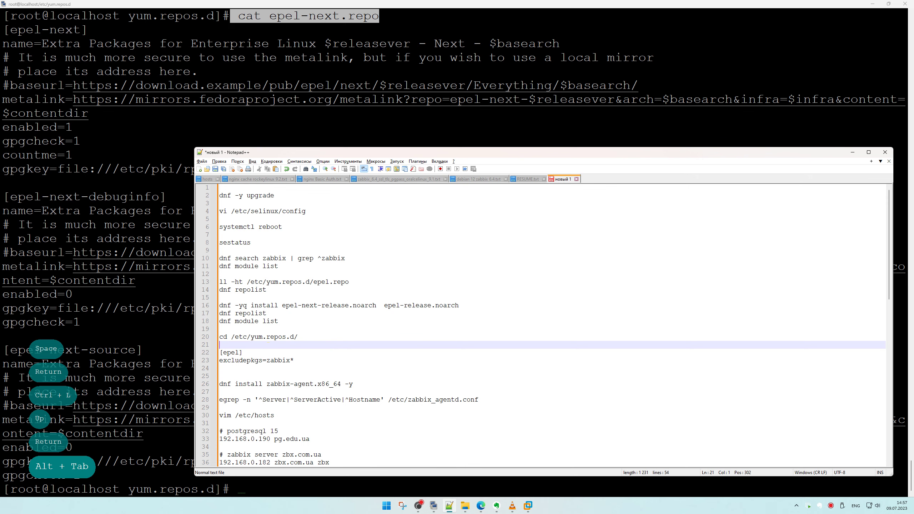
{"action": "key", "text": "Return"}
{"action": "type", "text": "cat epel-next.repo"}
{"action": "key", "text": "Return"}
{"action": "key", "text": "Up"}
{"action": "key", "text": "BackSpace"}
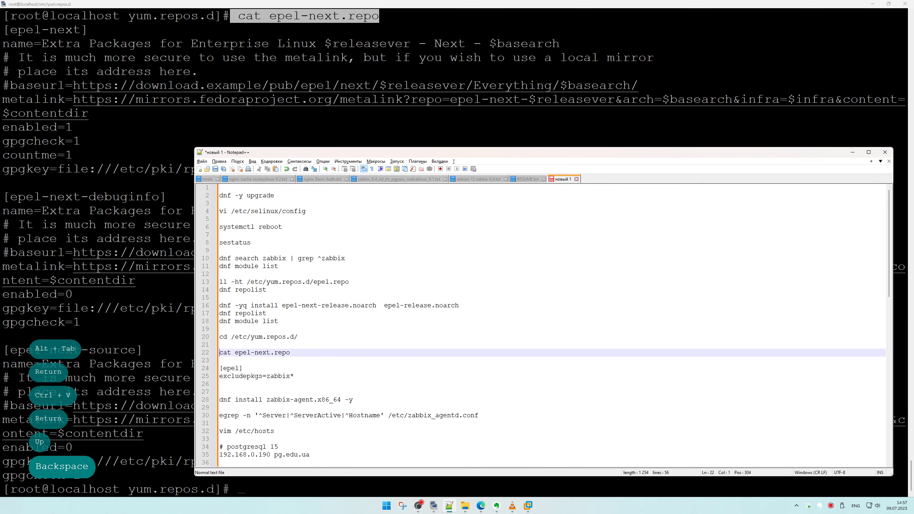
{"action": "key", "text": "Down"}
{"action": "key", "text": "Return"}
{"action": "type", "text": "cat epel-next.repo"}
{"action": "key", "text": "Return"}
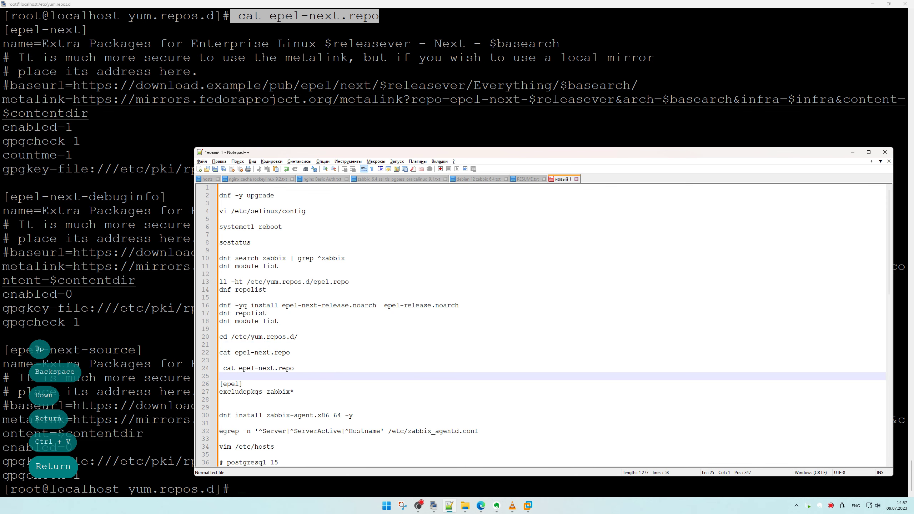
List the repo directory and display epel-testing.repo with cat.
{"action": "left_click", "coordinate": [127, 368]}
{"action": "key", "text": "ctrl+l"}
{"action": "type", "text": "ll"}
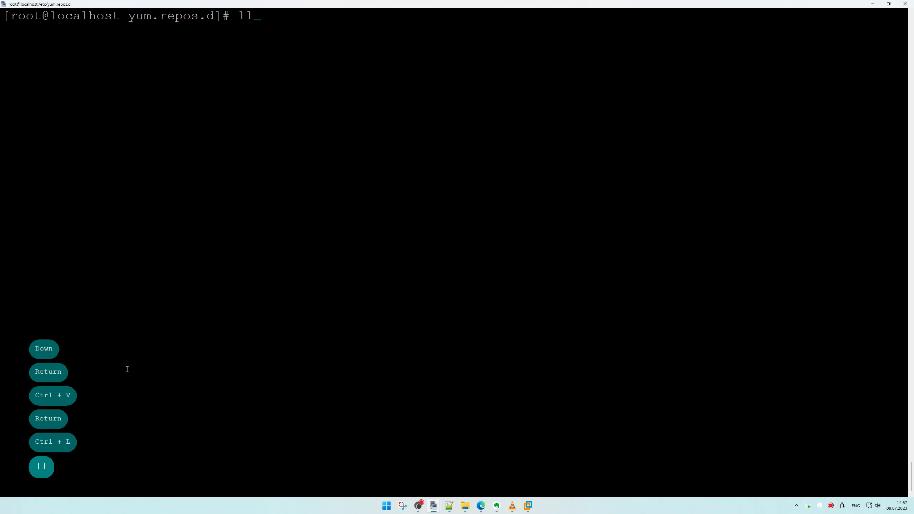
{"action": "key", "text": "Return"}
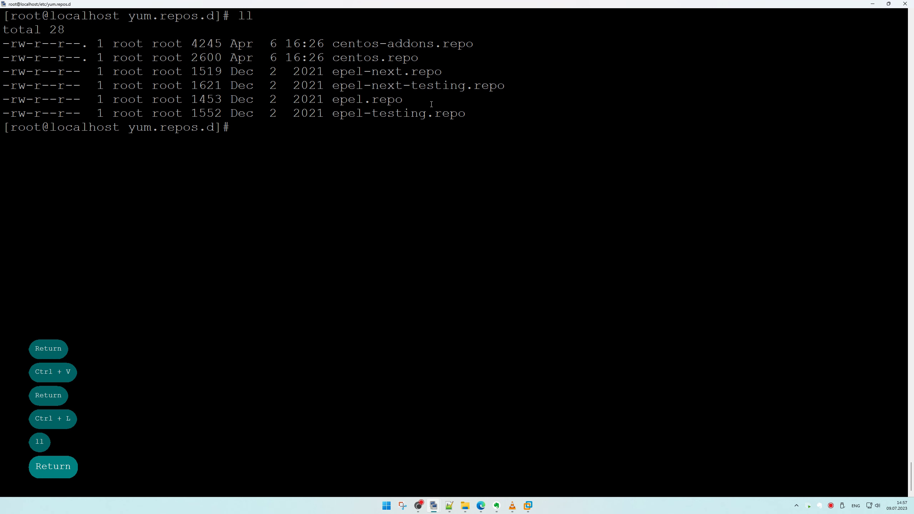
{"action": "double_click", "coordinate": [428, 114]}
{"action": "right_click", "coordinate": [461, 157]}
{"action": "key", "text": "ctrl+a"}
{"action": "type", "text": "cat"}
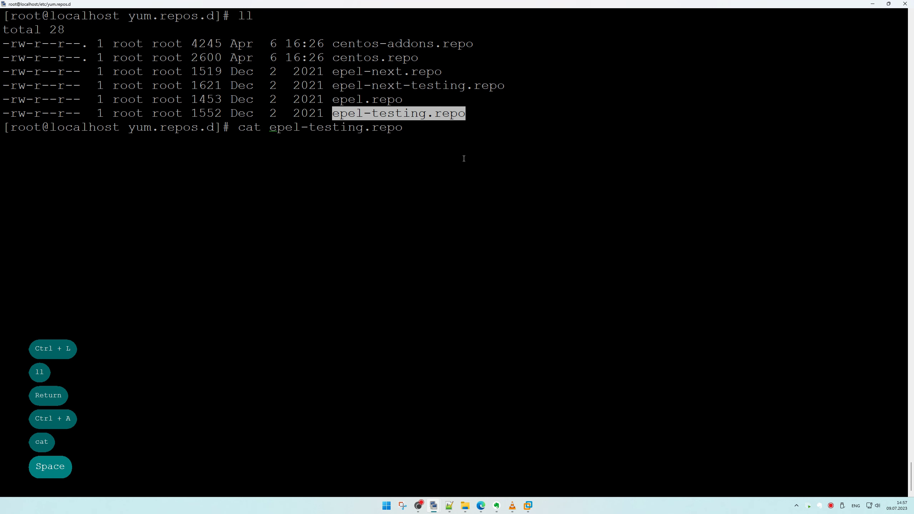
{"action": "key", "text": "Return"}
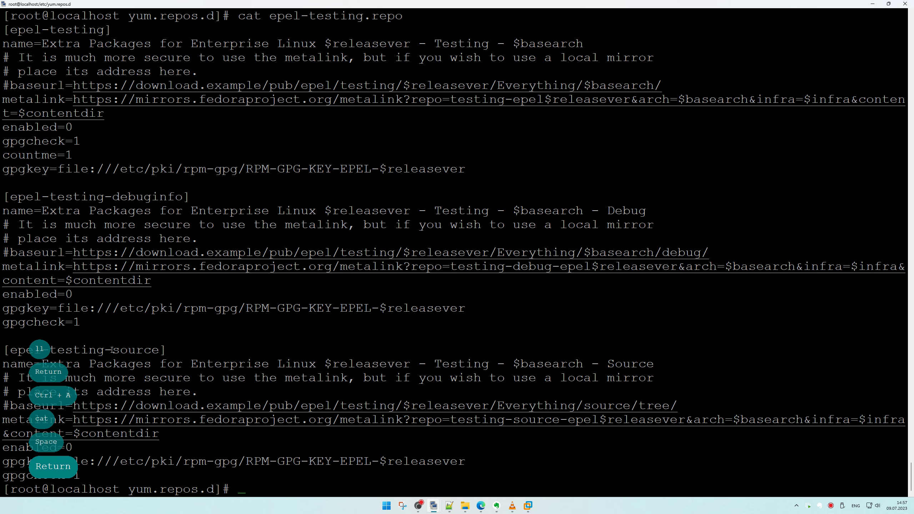
Display the contents of epel-next-testing.repo with cat.
{"action": "type", "text": "ll"}
{"action": "key", "text": "Return"}
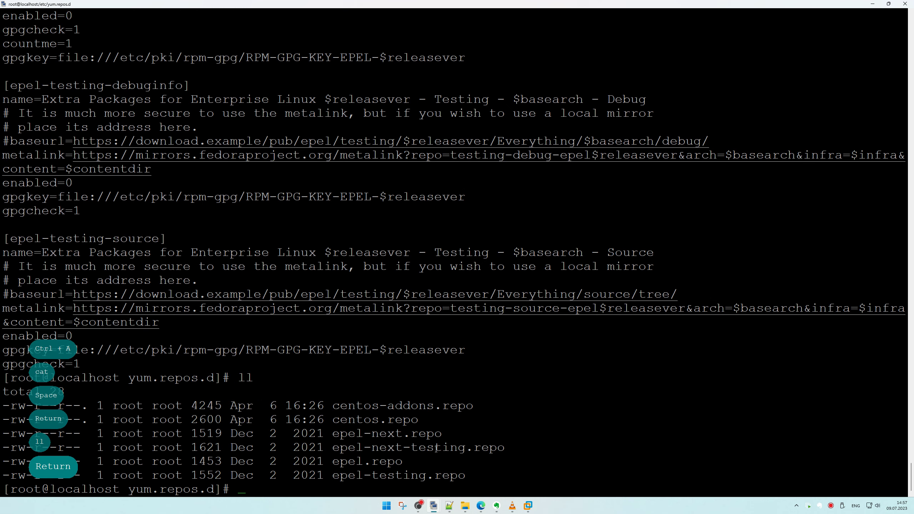
{"action": "double_click", "coordinate": [435, 447]}
{"action": "right_click", "coordinate": [556, 437]}
{"action": "key", "text": "ctrl+a"}
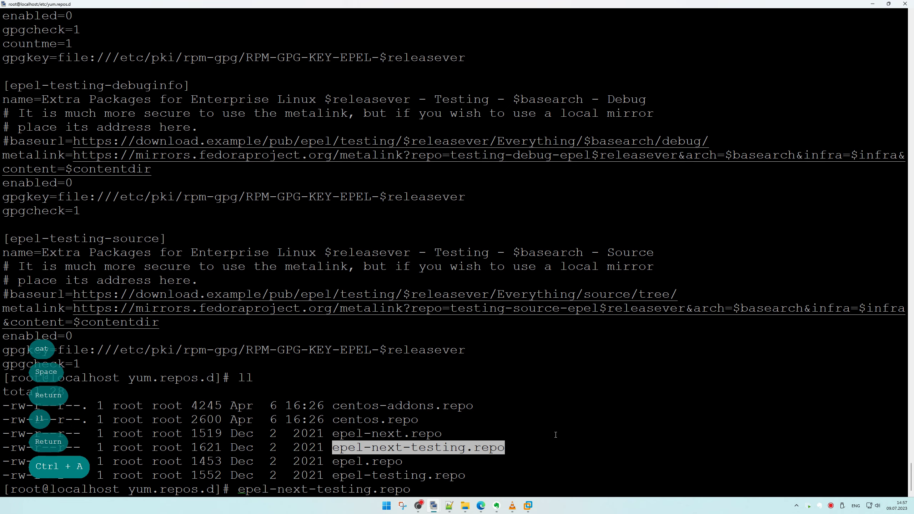
{"action": "type", "text": "cat"}
{"action": "key", "text": "Return"}
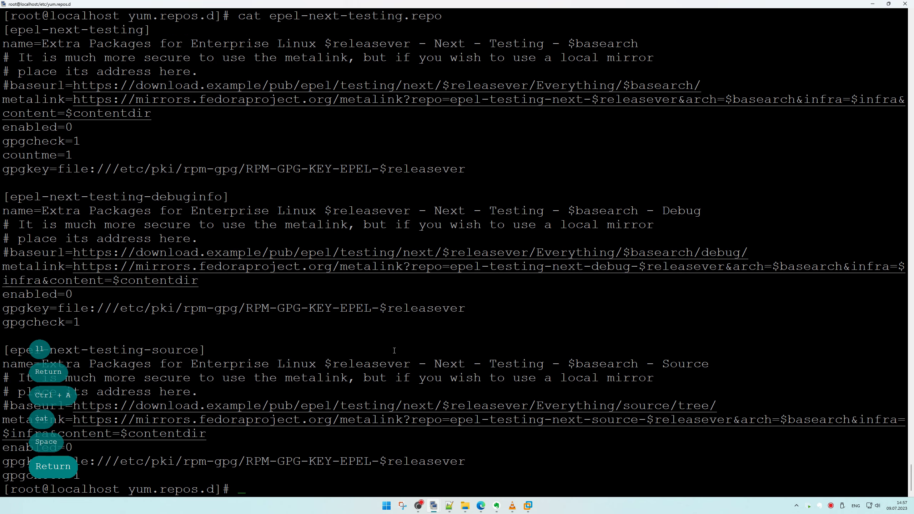
List the directory again and add the epel.repo file name to the notes.
{"action": "double_click", "coordinate": [394, 350]}
{"action": "key", "text": "ctrl+l"}
{"action": "type", "text": "ll"}
{"action": "key", "text": "Return"}
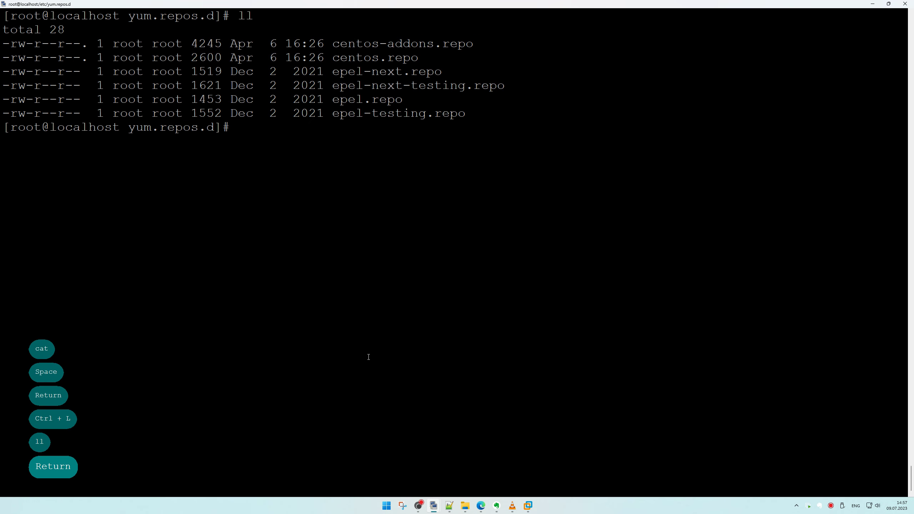
{"action": "double_click", "coordinate": [347, 99]}
{"action": "key", "text": "ctrl+c"}
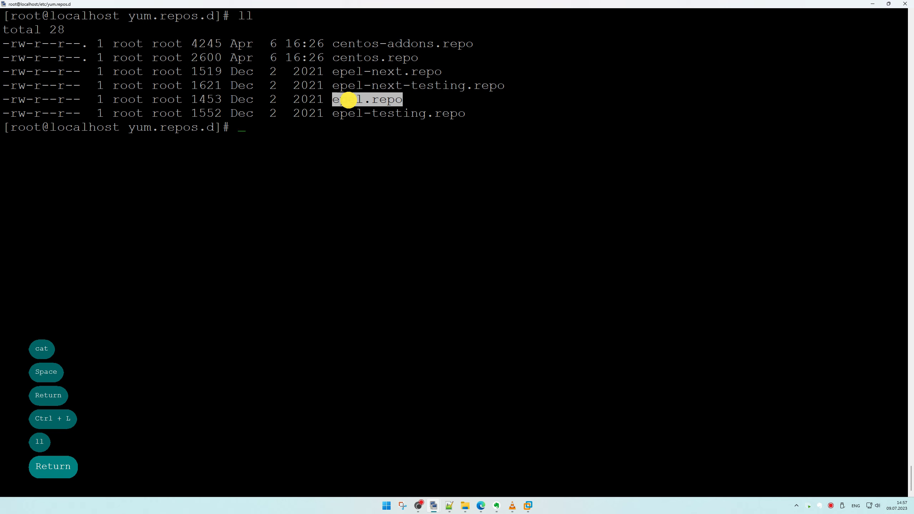
{"action": "key", "text": "alt+Tab"}
{"action": "key", "text": "Return"}
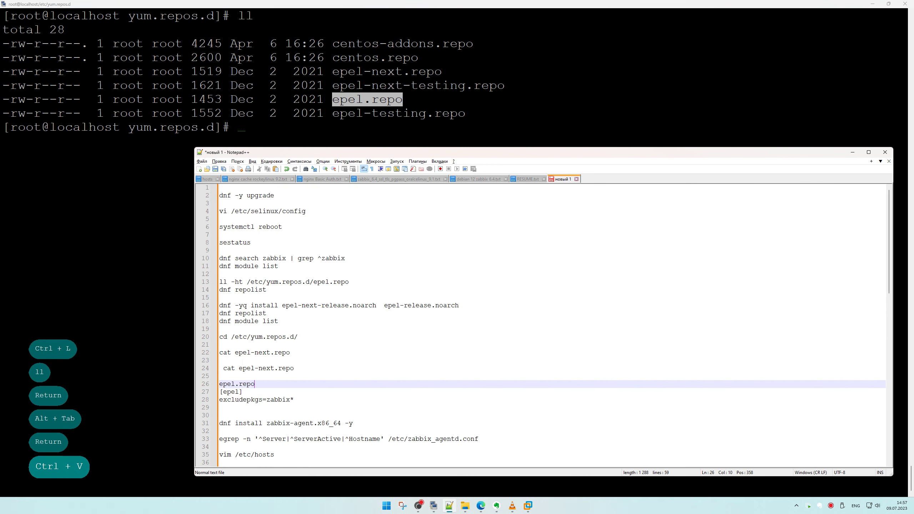
{"action": "key", "text": "ctrl+v"}
{"action": "key", "text": "Return"}
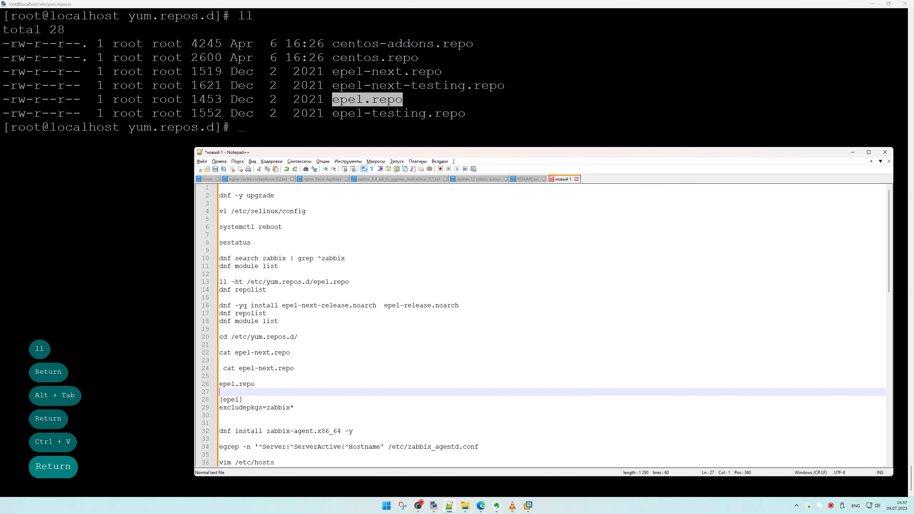
Edit the notes so the commands read 'vim epel.repo' and remove the extra blank lines.
{"action": "left_click", "coordinate": [223, 369]}
{"action": "key", "text": "BackSpace"}
{"action": "double_click", "coordinate": [225, 368]}
{"action": "type", "text": "vim"}
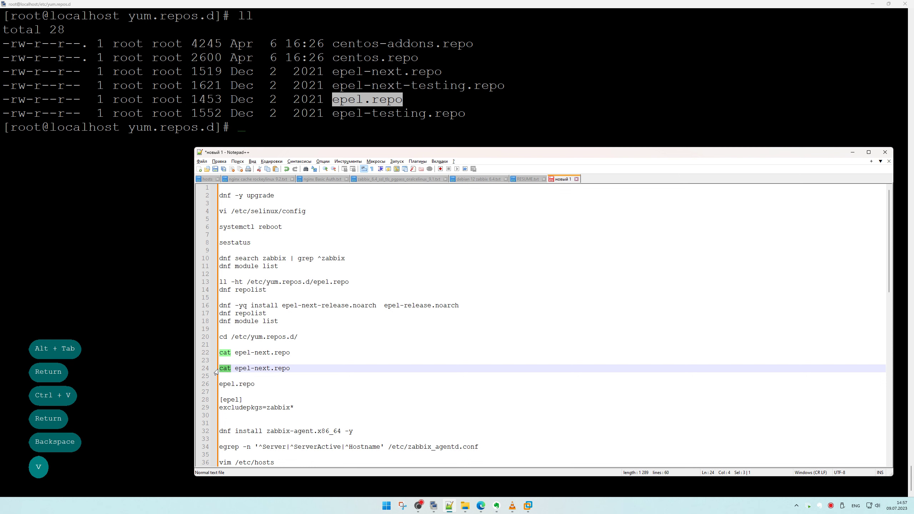
{"action": "left_click", "coordinate": [234, 354]}
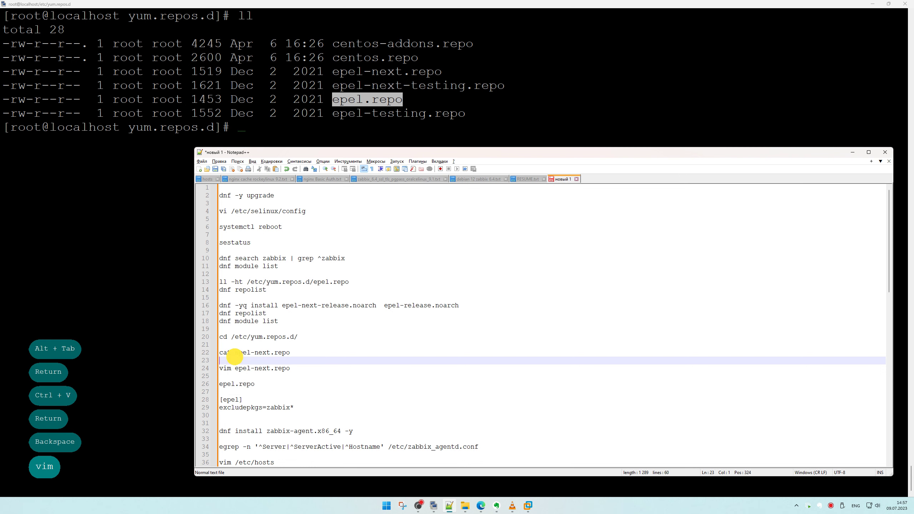
{"action": "left_click_drag", "start_coordinate": [219, 383], "coordinate": [302, 368]}
{"action": "key", "text": "ctrl+x"}
{"action": "key", "text": "ctrl+v"}
{"action": "double_click", "coordinate": [225, 368]}
{"action": "key", "text": "ctrl+c"}
{"action": "double_click", "coordinate": [225, 352]}
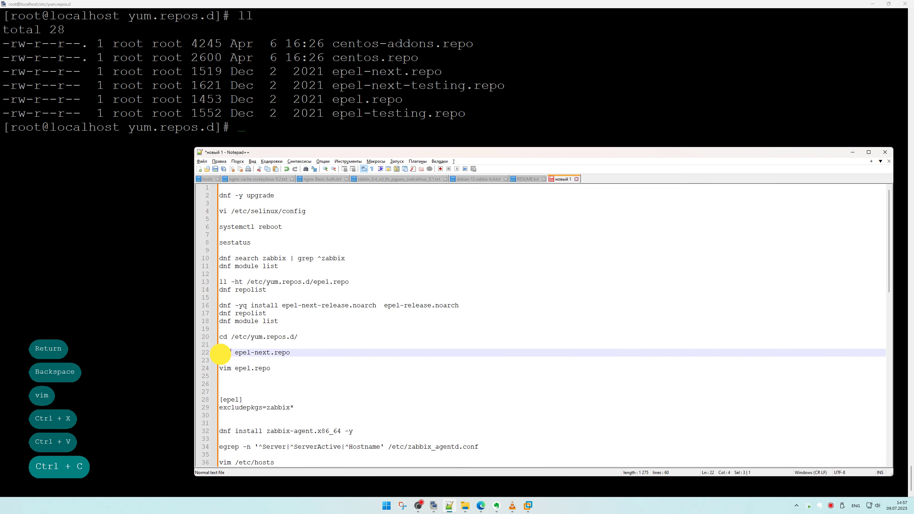
{"action": "key", "text": "ctrl+v"}
{"action": "left_click", "coordinate": [230, 376]}
{"action": "key", "text": "Delete"}
{"action": "key", "text": "Delete"}
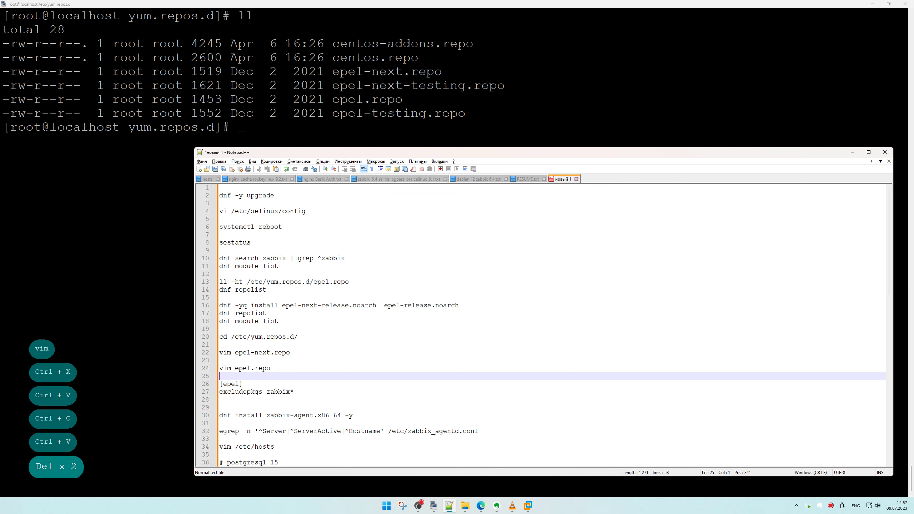
Run 'vim epel.repo' in the VM terminal, then rerun it as 'vi epel.repo'.
{"action": "left_click_drag", "start_coordinate": [278, 368], "coordinate": [163, 373]}
{"action": "key", "text": "ctrl+c"}
{"action": "key", "text": "ctrl+c"}
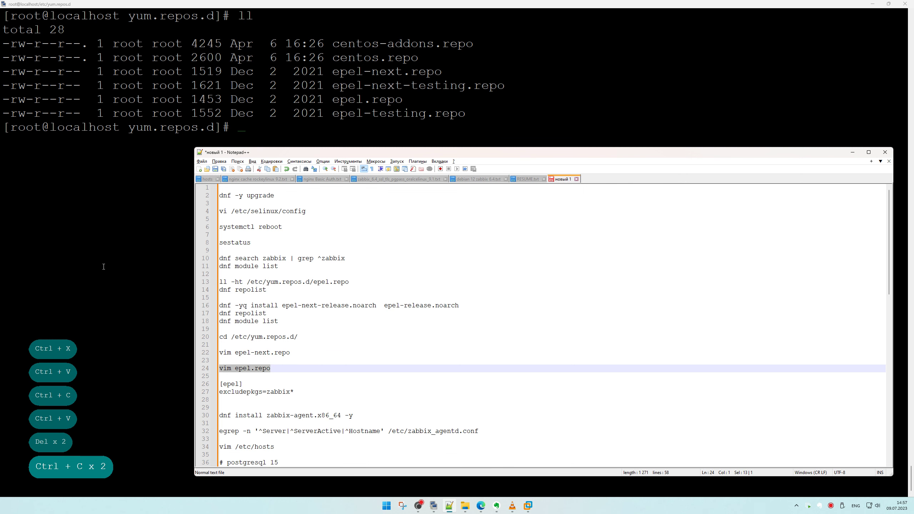
{"action": "right_click", "coordinate": [102, 265]}
{"action": "key", "text": "Return"}
{"action": "key", "text": "Up"}
{"action": "key", "text": "ctrl+a"}
{"action": "key", "text": "ctrl+Right"}
{"action": "key", "text": "Right"}
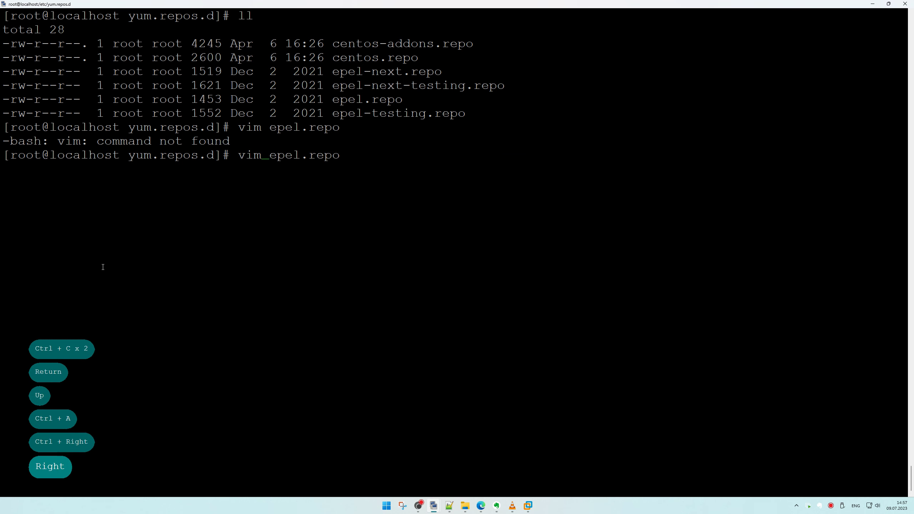
{"action": "key", "text": "Left"}
{"action": "key", "text": "BackSpace"}
{"action": "key", "text": "Return"}
Insert excludepkgs=zabbix* below the gpgkey line of [epel] and save with :x.
{"action": "key", "text": "Down"}
{"action": "key", "text": "Down"}
{"action": "key", "text": "Down"}
{"action": "key", "text": "Down"}
{"action": "key", "text": "Down"}
{"action": "key", "text": "Down"}
{"action": "key", "text": "Down"}
{"action": "key", "text": "Down"}
{"action": "key", "text": "Down"}
{"action": "key", "text": "Down"}
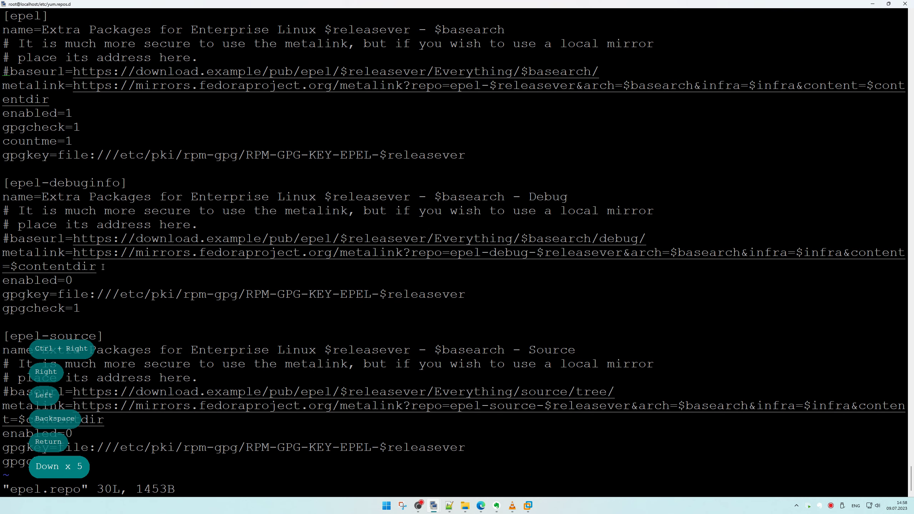
{"action": "key", "text": "i"}
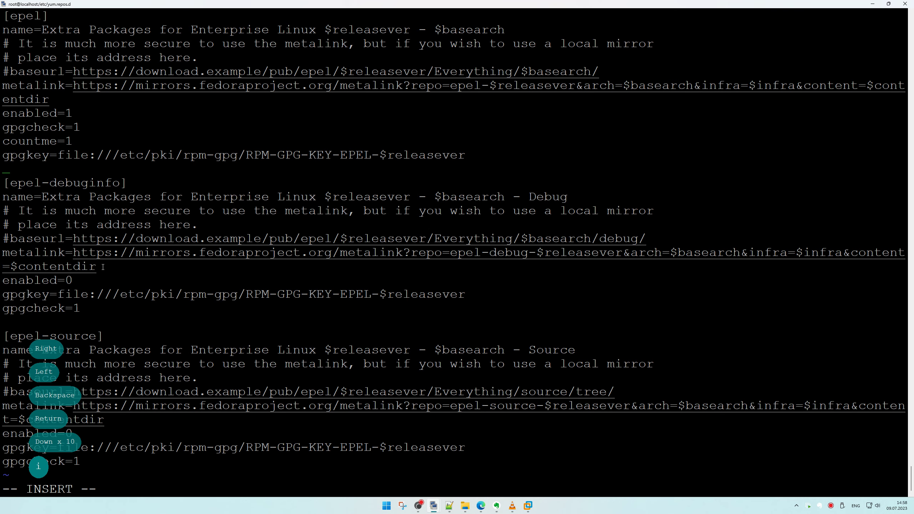
{"action": "key", "text": "alt+Tab"}
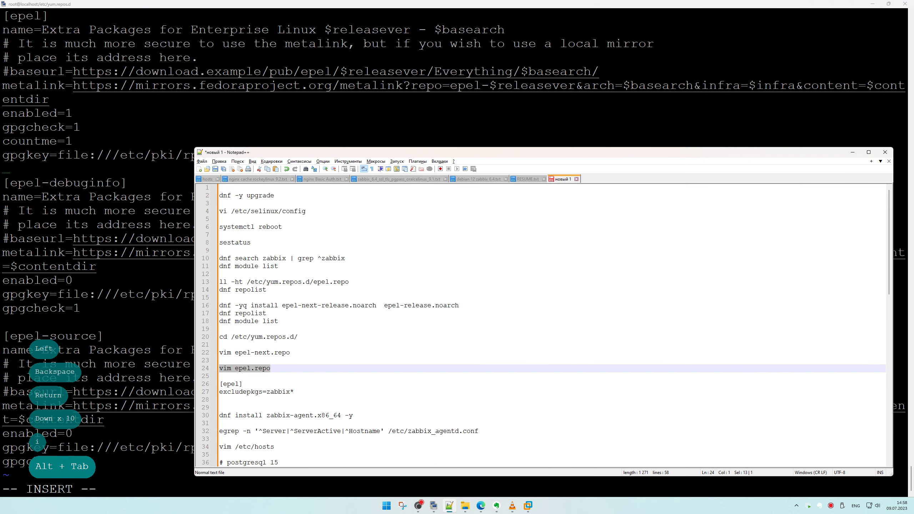
{"action": "left_click", "coordinate": [195, 392]}
{"action": "key", "text": "ctrl+c"}
{"action": "right_click", "coordinate": [125, 224]}
{"action": "key", "text": "Escape"}
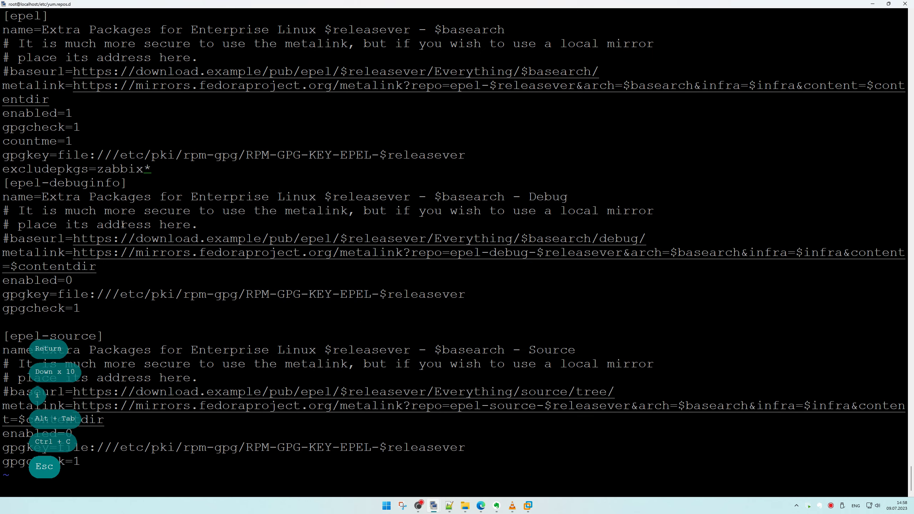
{"action": "key", "text": "o"}
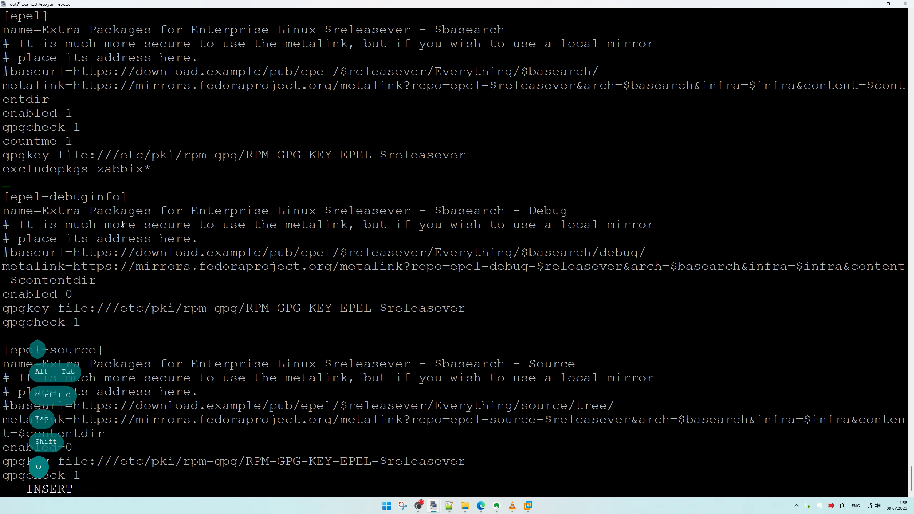
{"action": "key", "text": "Escape"}
{"action": "type", "text": ":x"}
{"action": "key", "text": "Return"}
{"action": "key", "text": "alt+Tab"}
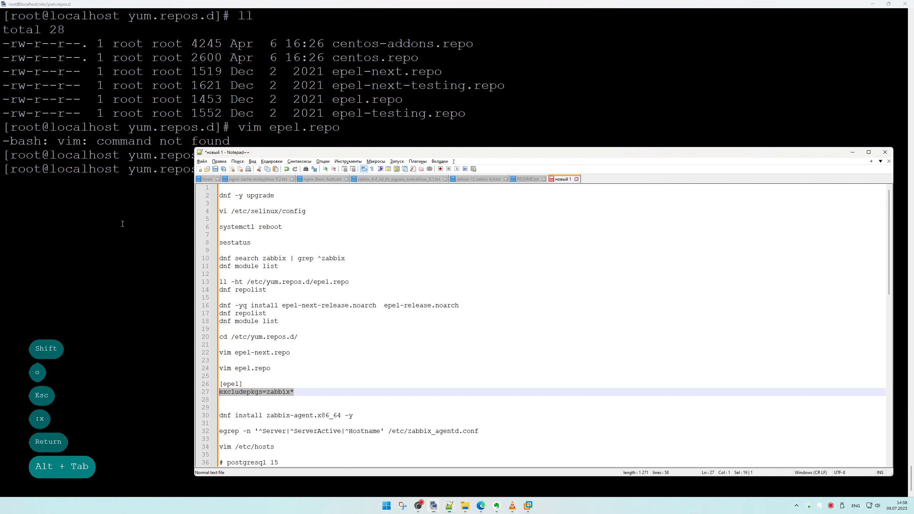
Copy the [epel] exclusion lines in the notes to below 'vim epel-next.repo'.
{"action": "left_click", "coordinate": [194, 392]}
{"action": "key", "text": "ctrl+c"}
{"action": "left_click", "coordinate": [231, 360]}
{"action": "key", "text": "ctrl+v"}
{"action": "key", "text": "Return"}
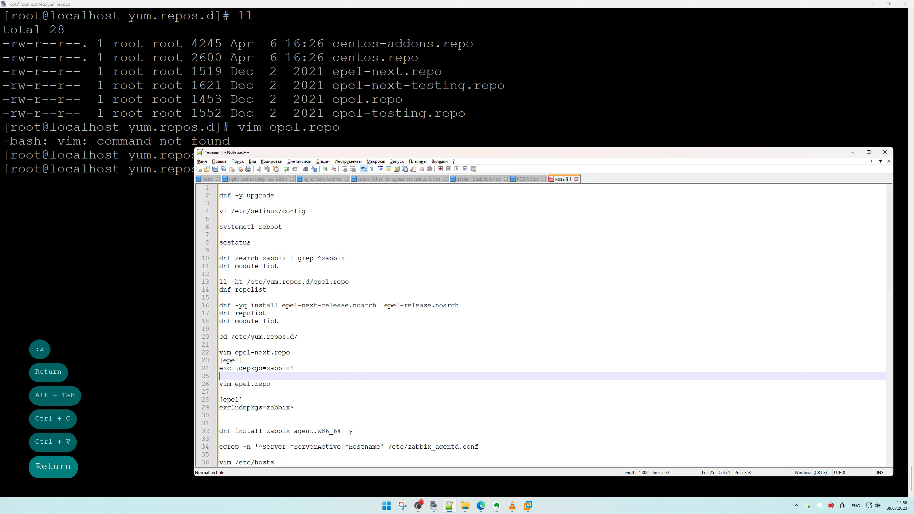
Run 'vim epel-next.repo' in the terminal, then rerun it as 'vi epel-next.repo'.
{"action": "left_click", "coordinate": [204, 352]}
{"action": "key", "text": "ctrl+c"}
{"action": "right_click", "coordinate": [40, 255]}
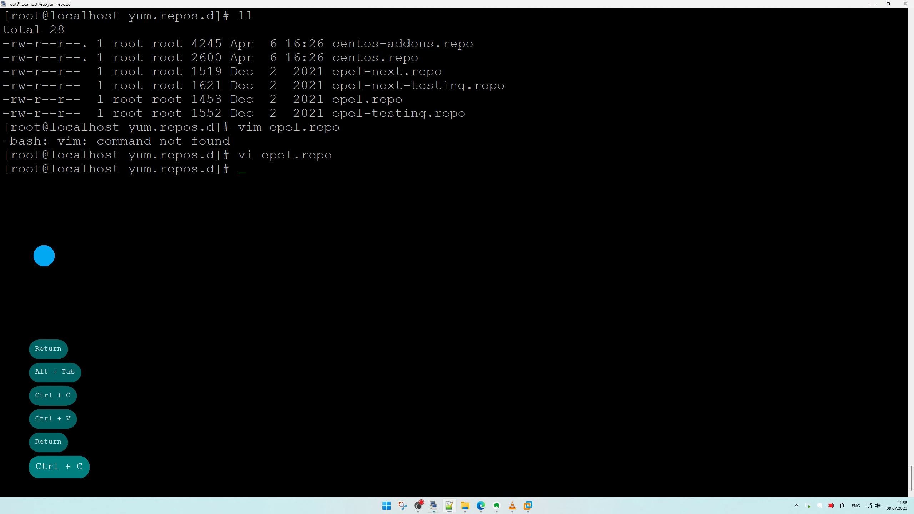
{"action": "key", "text": "Return"}
{"action": "key", "text": "Up"}
{"action": "key", "text": "ctrl+a"}
{"action": "key", "text": "Right"}
{"action": "key", "text": "Right"}
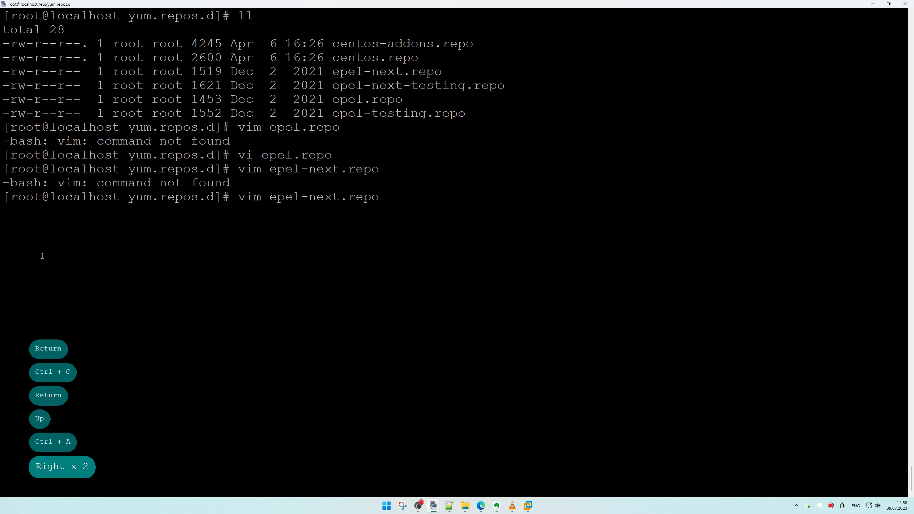
{"action": "key", "text": "Delete"}
{"action": "key", "text": "Return"}
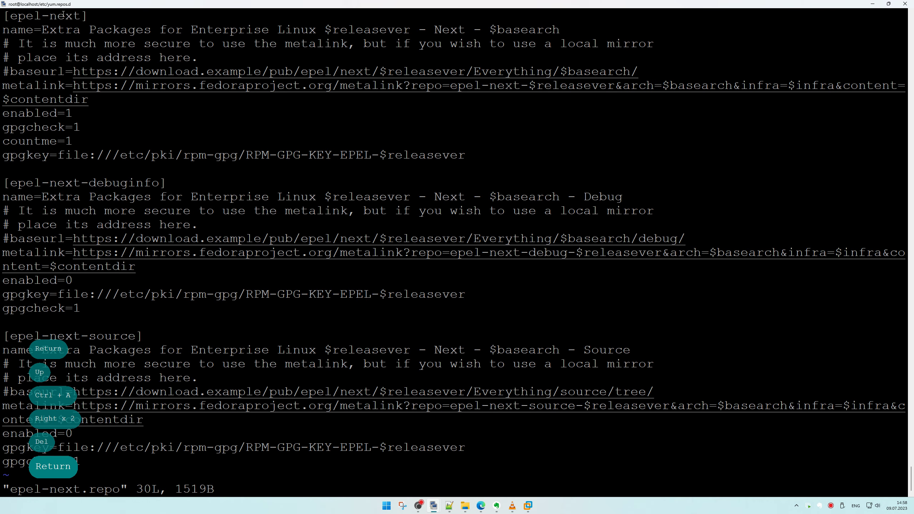
Change the notes header to [epel-next] and copy the excludepkgs=zabbix* line.
{"action": "mouse_move", "coordinate": [88, 15]}
{"action": "left_mouse_down"}
{"action": "mouse_move", "coordinate": [31, 15]}
{"action": "mouse_move", "coordinate": [9, 3]}
{"action": "mouse_move", "coordinate": [14, 468]}
{"action": "mouse_move", "coordinate": [47, 18]}
{"action": "mouse_move", "coordinate": [88, 16]}
{"action": "left_mouse_up"}
{"action": "key", "text": "alt+Tab"}
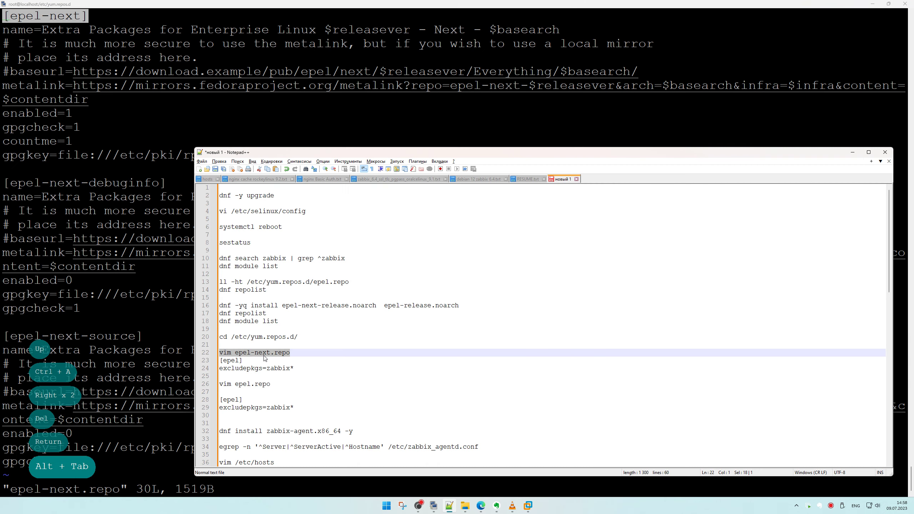
{"action": "left_click_drag", "start_coordinate": [242, 360], "coordinate": [219, 360]}
{"action": "key", "text": "ctrl+v"}
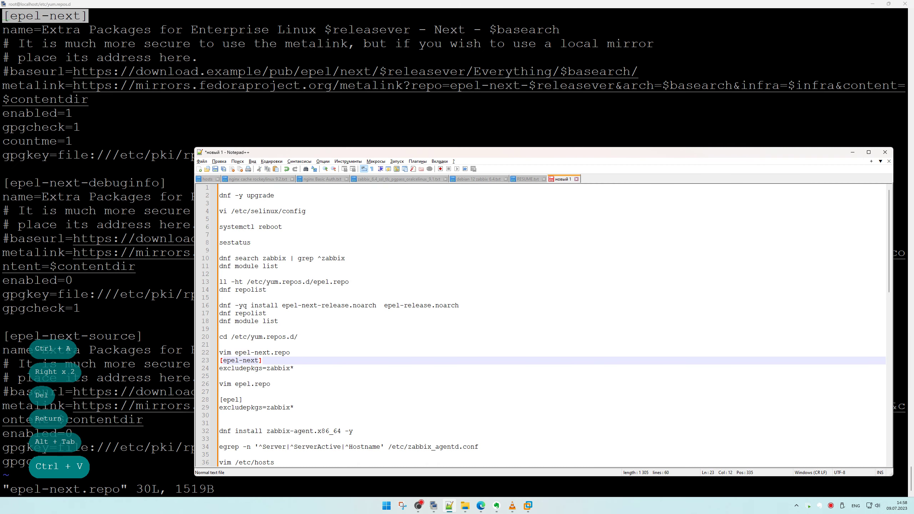
{"action": "left_click_drag", "start_coordinate": [294, 368], "coordinate": [189, 371]}
{"action": "key", "text": "ctrl+c"}
{"action": "key", "text": "ctrl+c"}
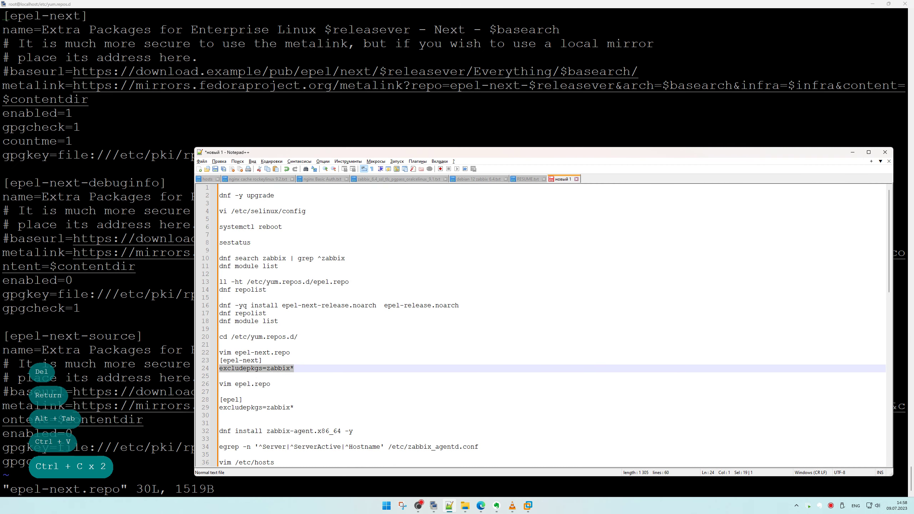
{"action": "left_click", "coordinate": [259, 384]}
{"action": "left_click", "coordinate": [258, 392]}
{"action": "left_click", "coordinate": [291, 356]}
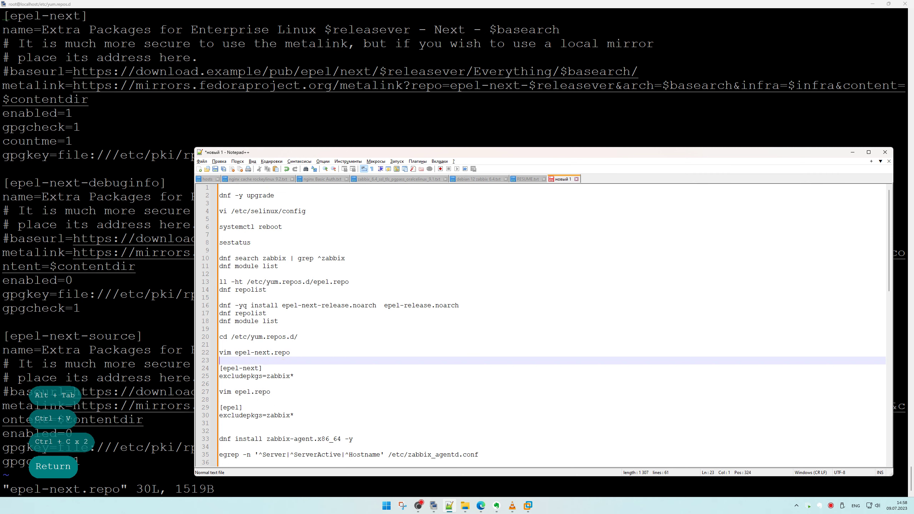
{"action": "key", "text": "Return"}
{"action": "left_click_drag", "start_coordinate": [294, 376], "coordinate": [219, 377]}
{"action": "key", "text": "ctrl+c"}
Paste excludepkgs=zabbix* into the [epel-next] block and save epel-next.repo with :x.
{"action": "left_click", "coordinate": [165, 325]}
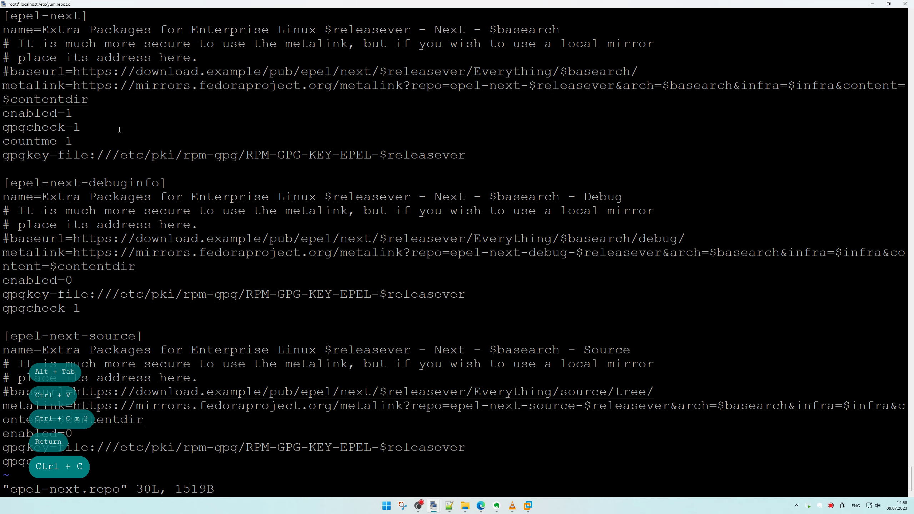
{"action": "key", "text": "Down"}
{"action": "key", "text": "Down"}
{"action": "key", "text": "Down"}
{"action": "key", "text": "Down"}
{"action": "key", "text": "Down"}
{"action": "key", "text": "Down"}
{"action": "key", "text": "Down"}
{"action": "key", "text": "Down"}
{"action": "key", "text": "Down"}
{"action": "key", "text": "Down"}
{"action": "key", "text": "shift+Insert"}
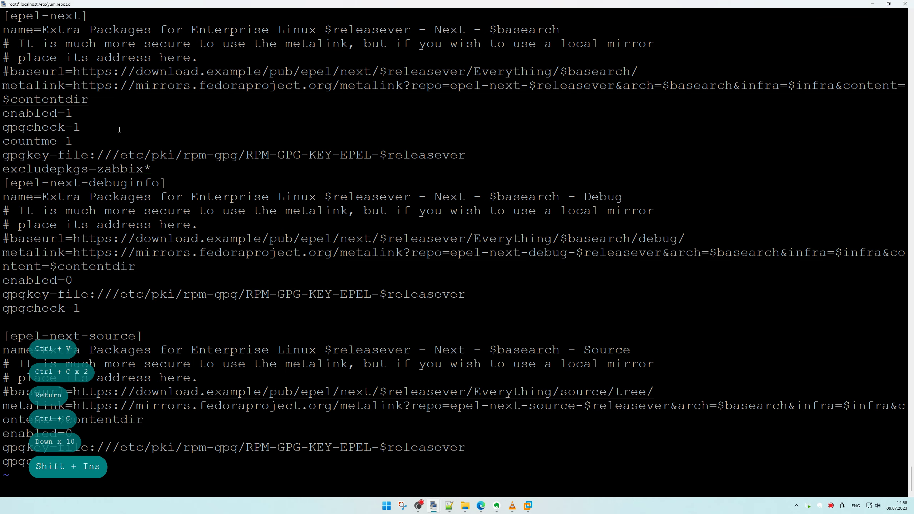
{"action": "key", "text": "Escape"}
{"action": "type", "text": ":x"}
{"action": "key", "text": "Return"}
Remove the leftover blank lines below the [epel] block in the notes.
{"action": "key", "text": "alt+Tab"}
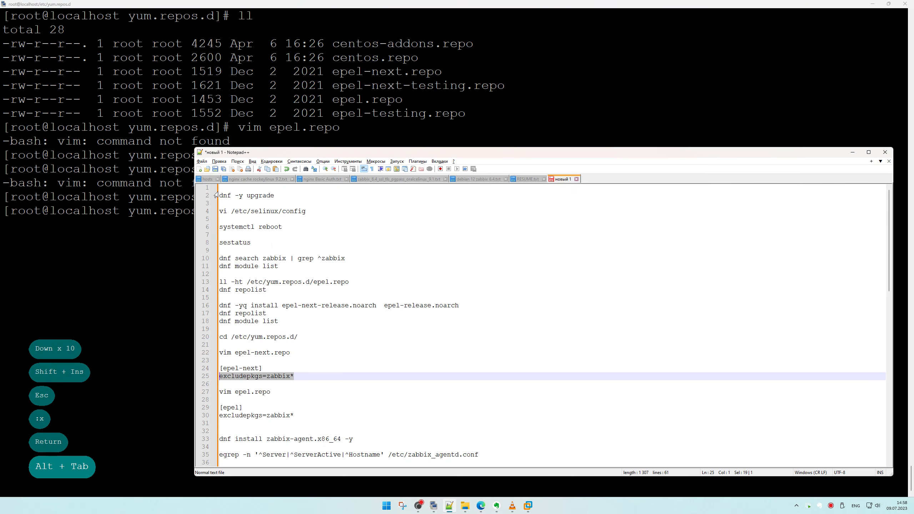
{"action": "scroll", "coordinate": [544, 326], "scroll_direction": "down", "scroll_amount": 3}
{"action": "left_click", "coordinate": [347, 355]}
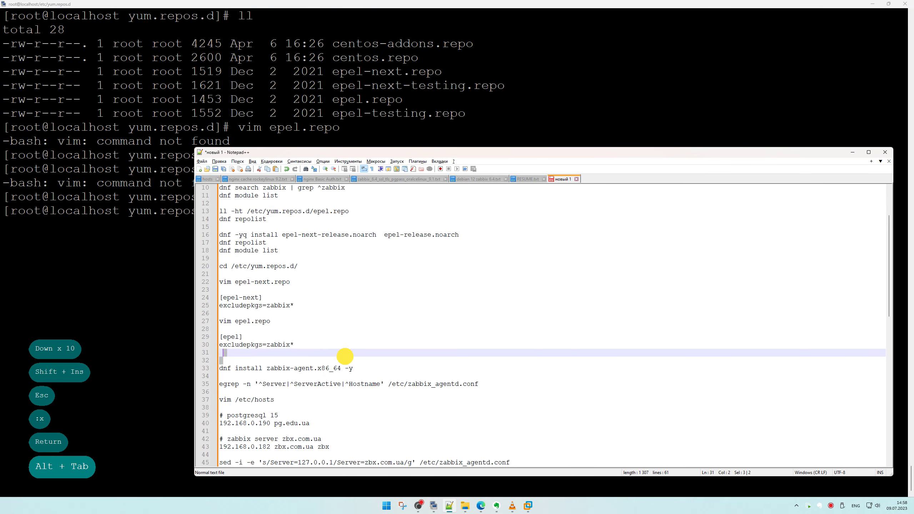
{"action": "left_click", "coordinate": [312, 346]}
{"action": "left_click", "coordinate": [320, 362]}
{"action": "left_click", "coordinate": [324, 355]}
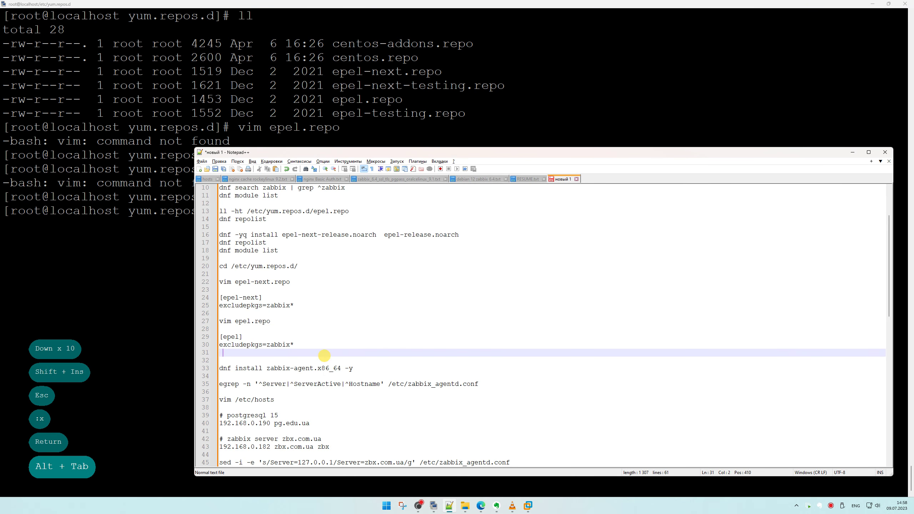
{"action": "key", "text": "BackSpace"}
{"action": "key", "text": "Delete"}
{"action": "key", "text": "Delete"}
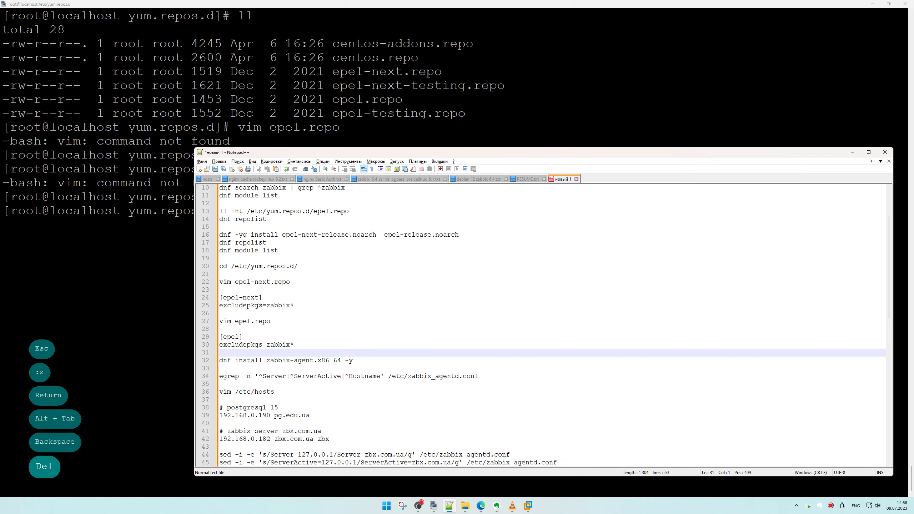
{"action": "left_click", "coordinate": [484, 508]}
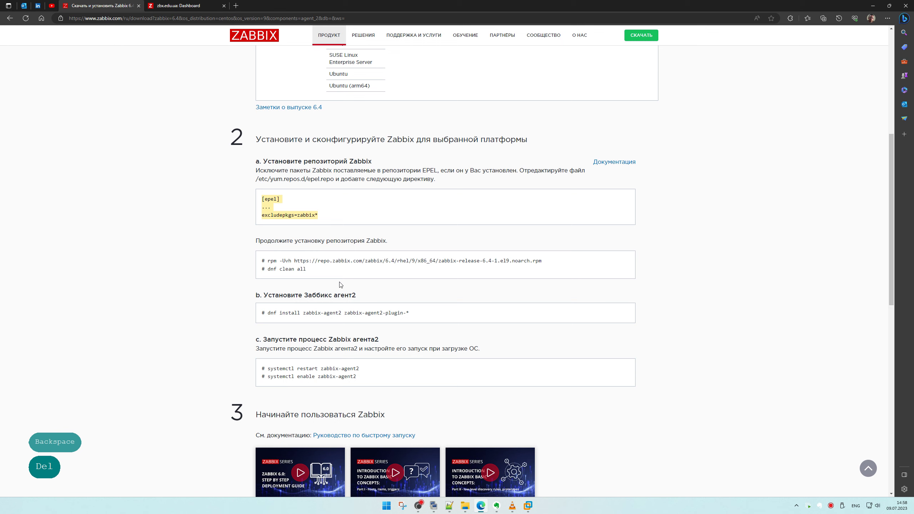
Copy the rpm repo, dnf clean all, zabbix-agent2 install and start commands, then minimise the browser.
{"action": "left_click_drag", "start_coordinate": [416, 312], "coordinate": [269, 312]}
{"action": "right_click", "coordinate": [275, 304]}
{"action": "left_click", "coordinate": [313, 316]}
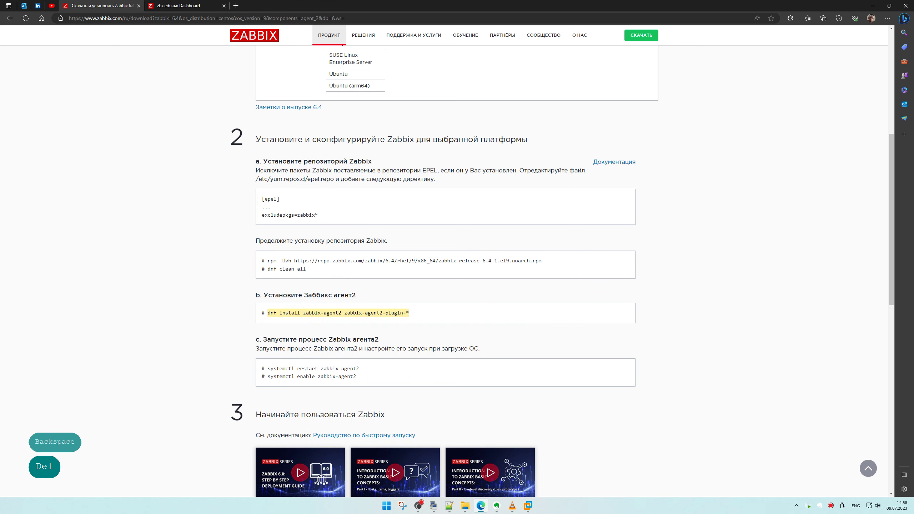
{"action": "left_click_drag", "start_coordinate": [336, 275], "coordinate": [248, 265]}
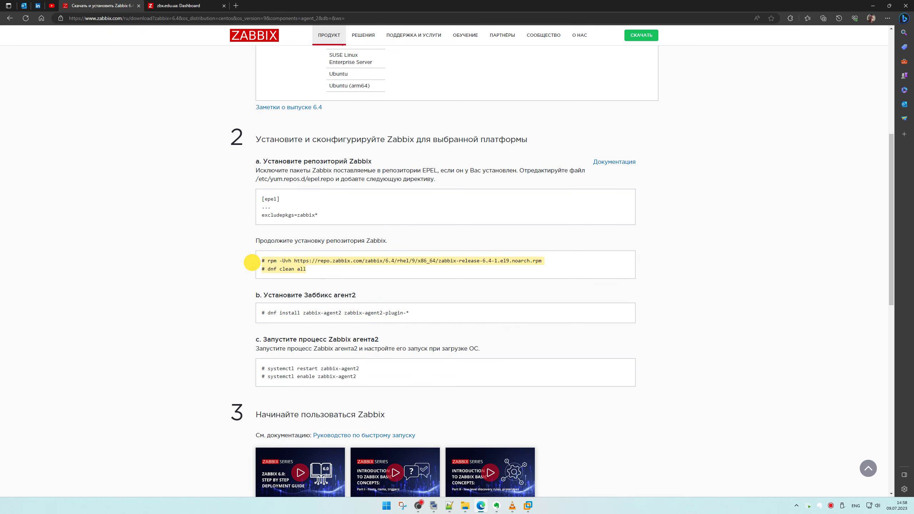
{"action": "left_click_drag", "start_coordinate": [373, 381], "coordinate": [217, 243]}
{"action": "key", "text": "ctrl+c"}
{"action": "key", "text": "ctrl+c"}
{"action": "key", "text": "ctrl+c"}
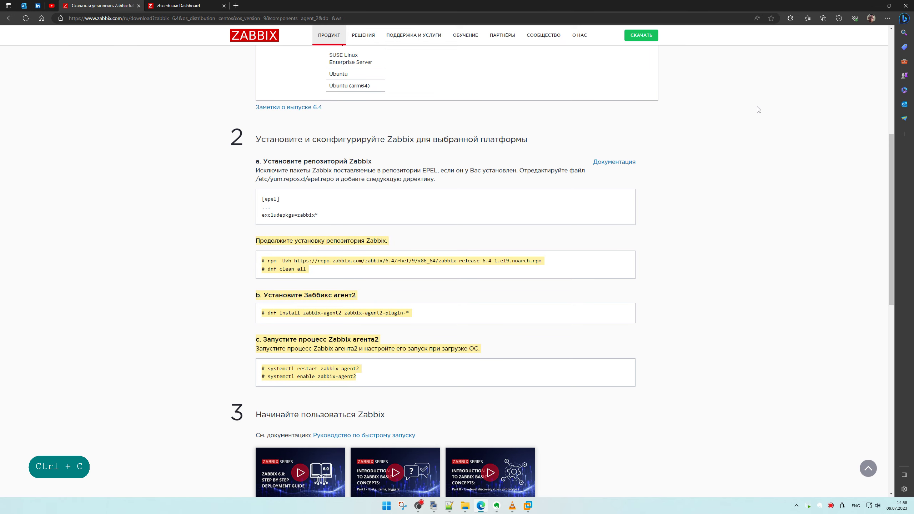
{"action": "left_click", "coordinate": [872, 5]}
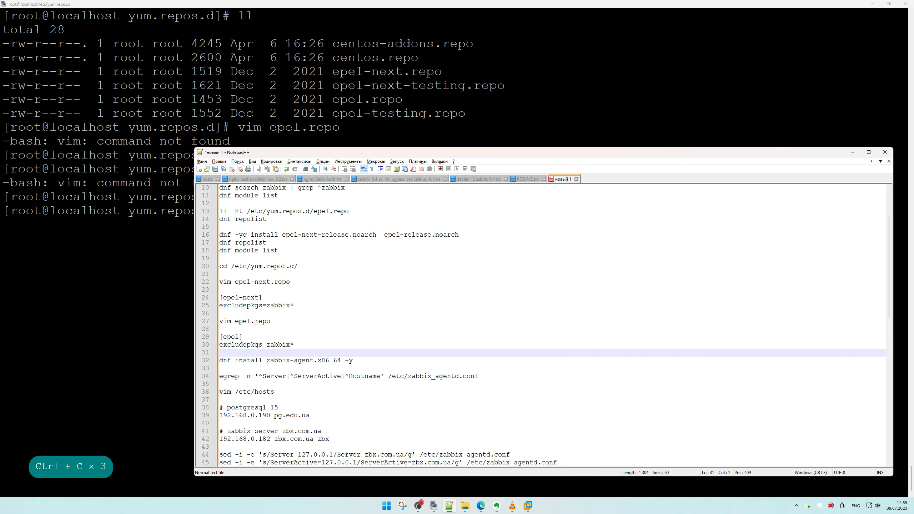
Paste the Zabbix commands over the old install line, removing intro text and '# ' markers.
{"action": "left_click_drag", "start_coordinate": [372, 360], "coordinate": [220, 360]}
{"action": "key", "text": "ctrl+v"}
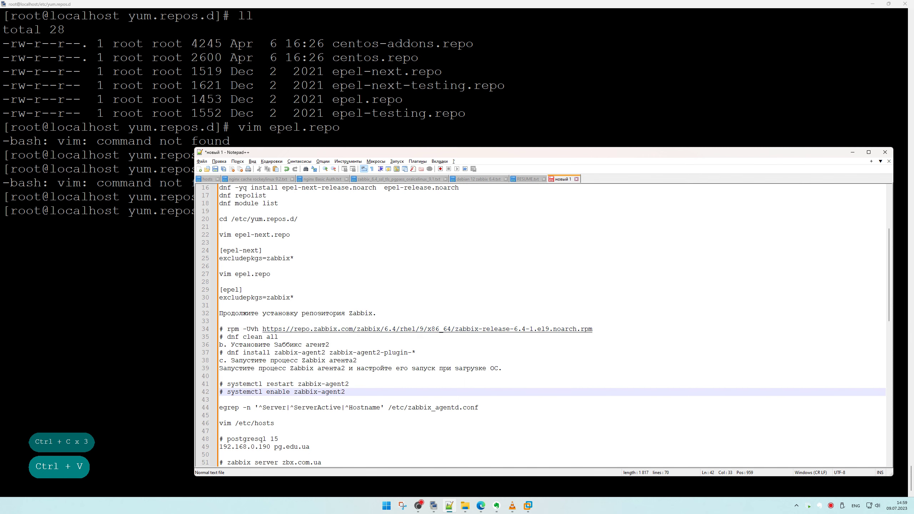
{"action": "left_click_drag", "start_coordinate": [227, 328], "coordinate": [219, 314]}
{"action": "key", "text": "Delete"}
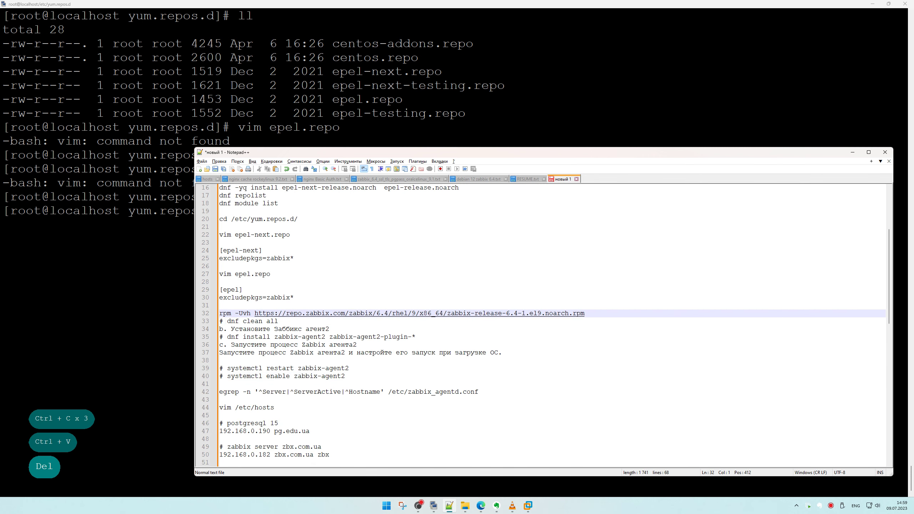
{"action": "left_click", "coordinate": [219, 320]}
{"action": "key", "text": "Delete"}
{"action": "key", "text": "Delete"}
{"action": "left_click_drag", "start_coordinate": [227, 337], "coordinate": [215, 333]}
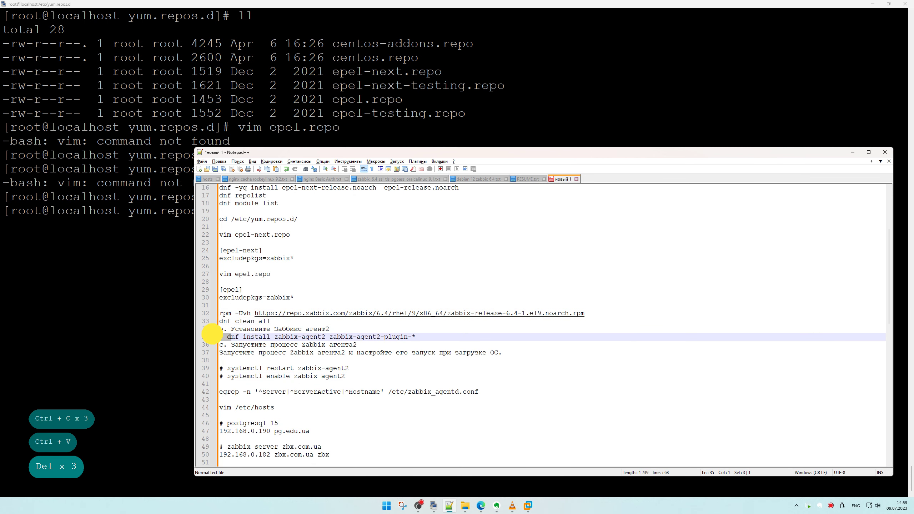
{"action": "key", "text": "Delete"}
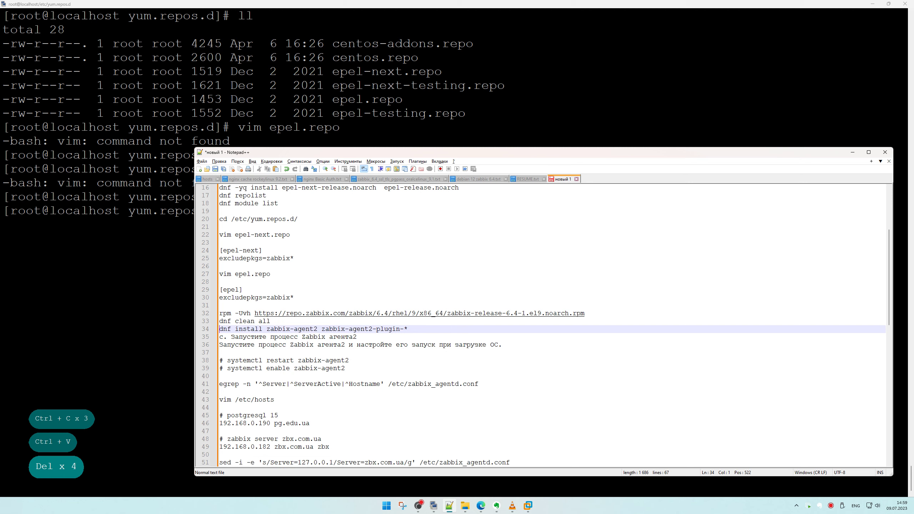
{"action": "key", "text": "Return"}
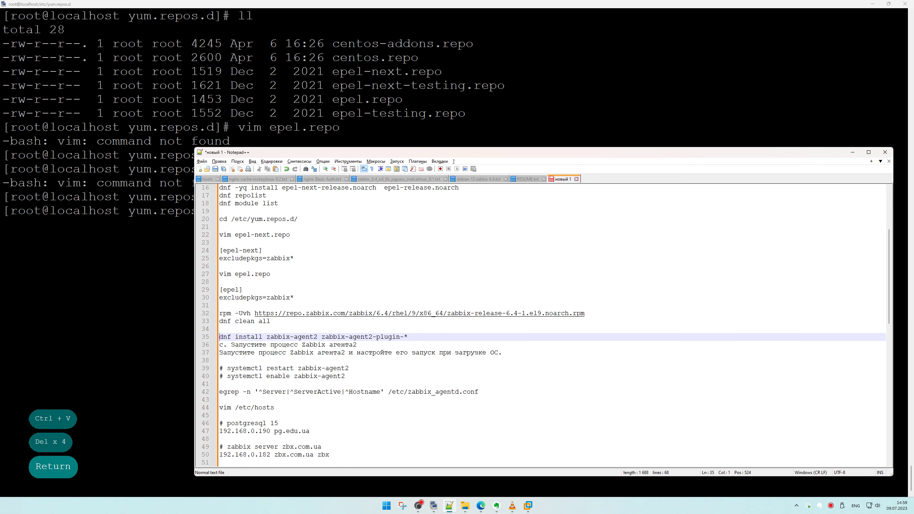
Delete the start headings and restart line, making it 'systemctl enable --now zabbix-agent2'.
{"action": "left_click_drag", "start_coordinate": [227, 368], "coordinate": [216, 353]}
{"action": "key", "text": "Delete"}
{"action": "key", "text": "Return"}
{"action": "key", "text": "Delete"}
{"action": "key", "text": "Delete"}
{"action": "left_click", "coordinate": [286, 352]}
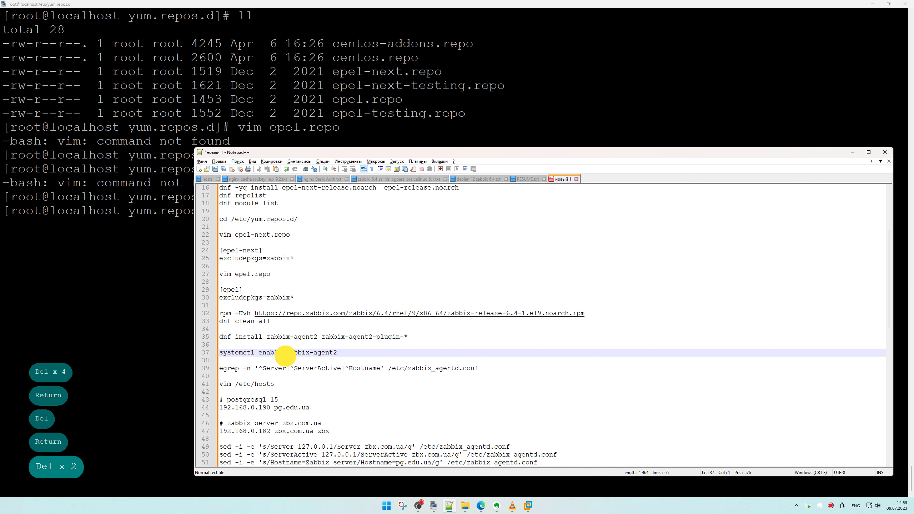
{"action": "type", "text": "--now"}
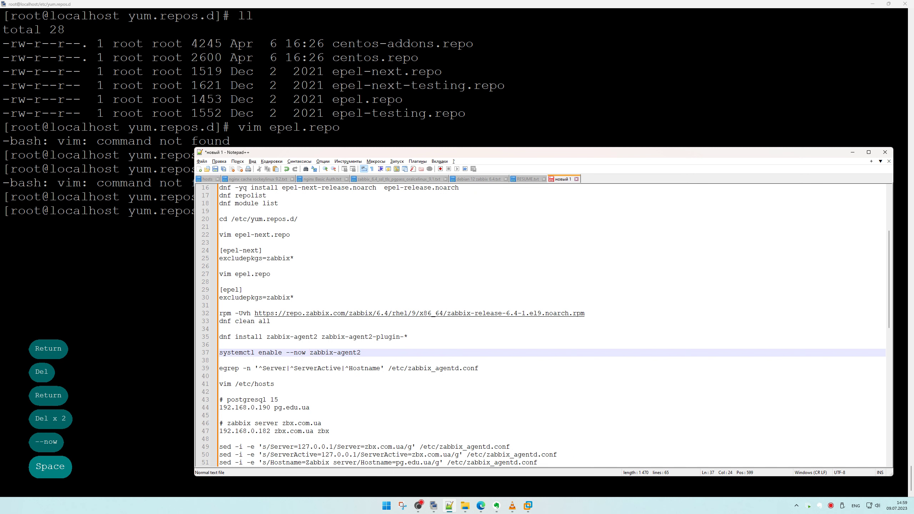
Run the rpm -Uvh Zabbix repository command in the VM terminal.
{"action": "left_click_drag", "start_coordinate": [587, 313], "coordinate": [173, 315]}
{"action": "key", "text": "ctrl+c"}
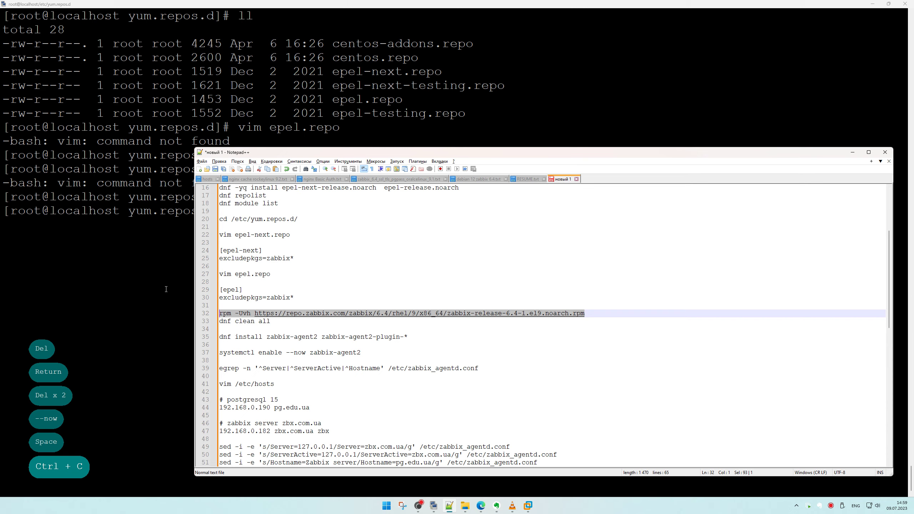
{"action": "right_click", "coordinate": [160, 286]}
{"action": "key", "text": "Return"}
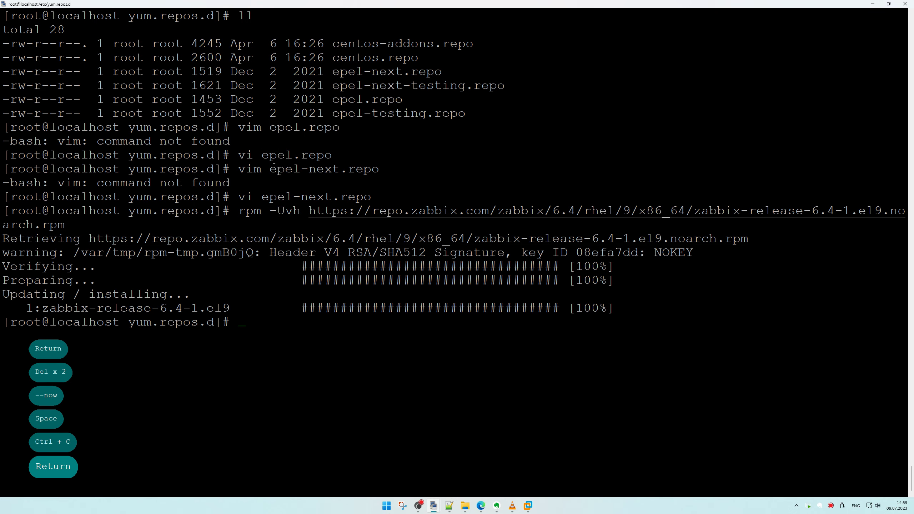
Run dnf clean all in the VM terminal.
{"action": "key", "text": "alt+Tab"}
{"action": "left_click", "coordinate": [203, 319]}
{"action": "key", "text": "ctrl+c"}
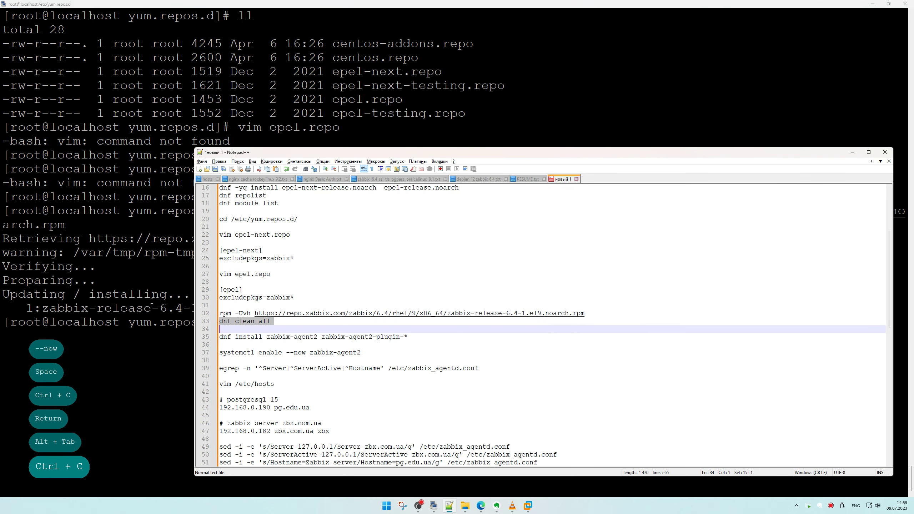
{"action": "right_click", "coordinate": [137, 282]}
{"action": "key", "text": "Return"}
Run dnf install zabbix-agent2 zabbix-agent2-plugin-* in the VM terminal.
{"action": "key", "text": "alt+Tab"}
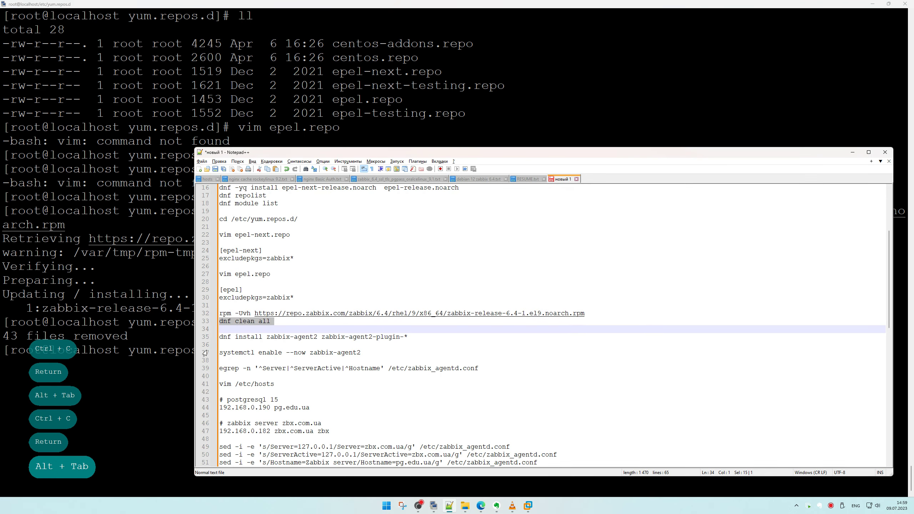
{"action": "left_click", "coordinate": [200, 337]}
{"action": "key", "text": "ctrl+c"}
{"action": "key", "text": "alt+Tab"}
{"action": "right_click", "coordinate": [129, 308]}
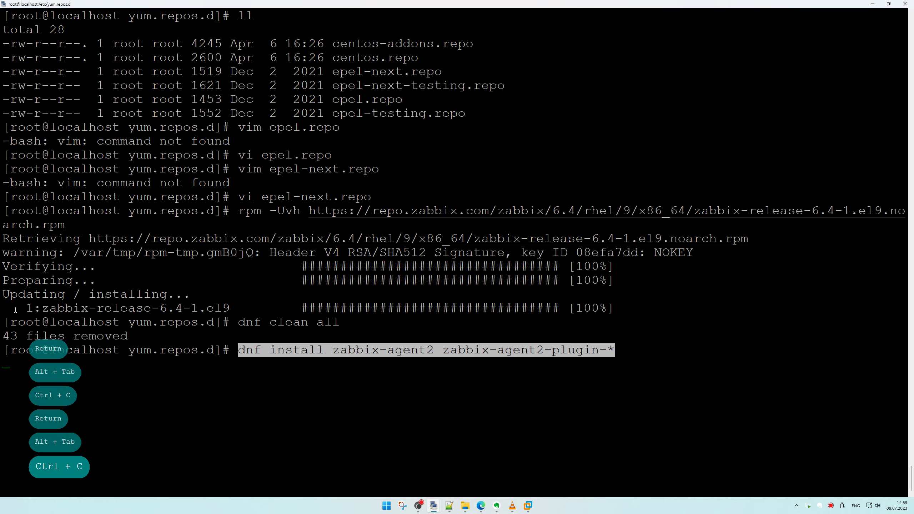
{"action": "key", "text": "Return"}
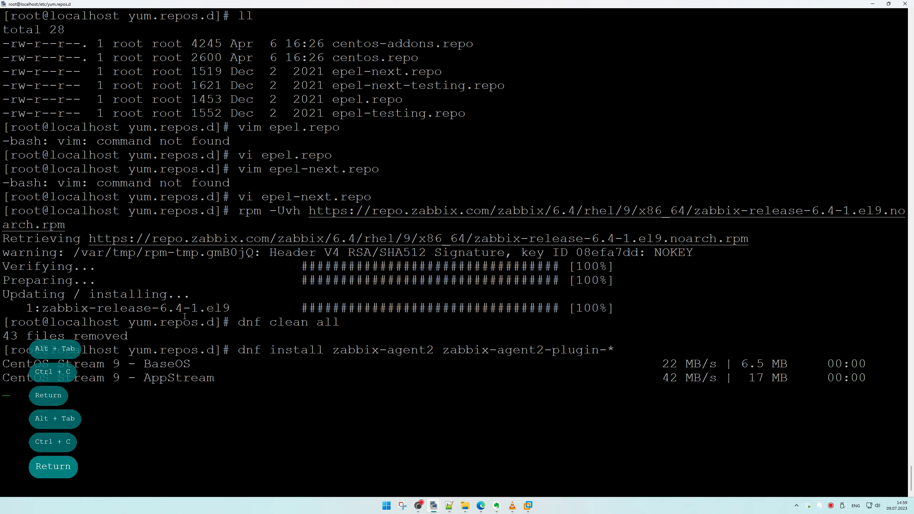
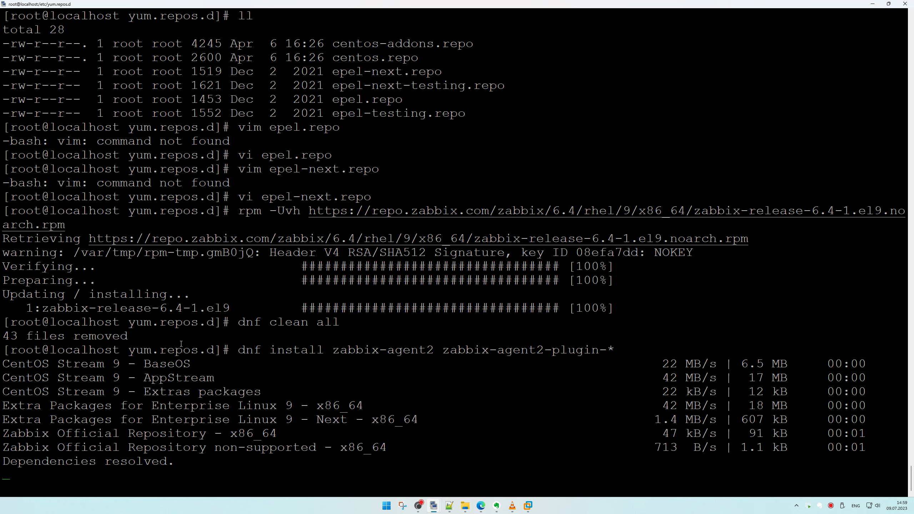
Confirm the three zabbix-agent2 packages and add -y to the install line in the notes.
{"action": "type", "text": "y"}
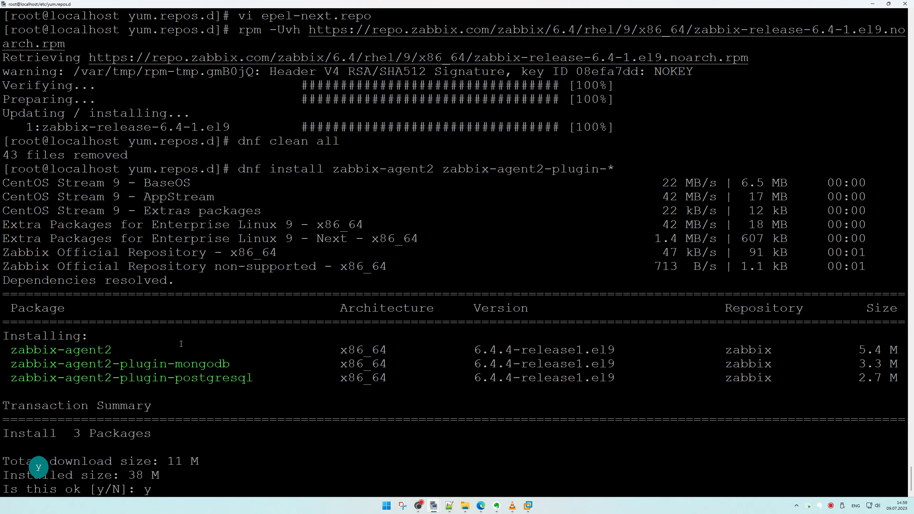
{"action": "key", "text": "Return"}
{"action": "key", "text": "alt+Tab"}
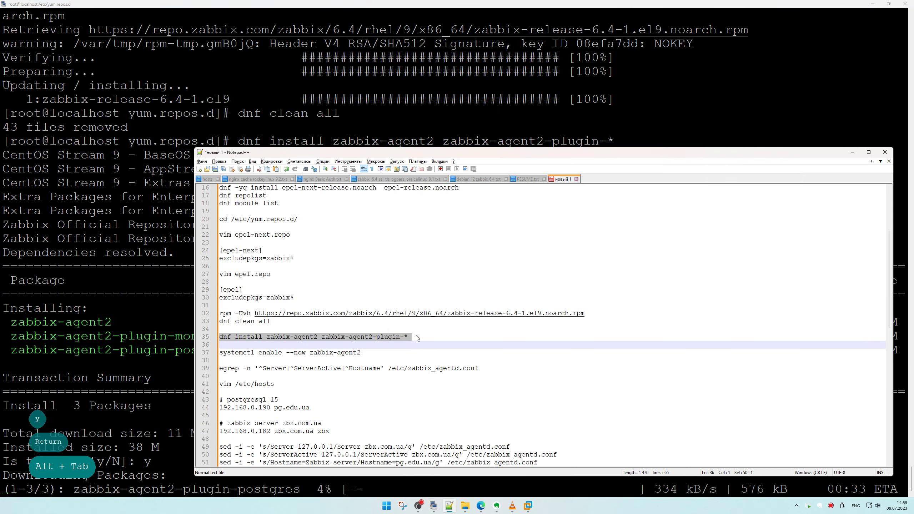
{"action": "left_click", "coordinate": [416, 338]}
{"action": "key", "text": "Right"}
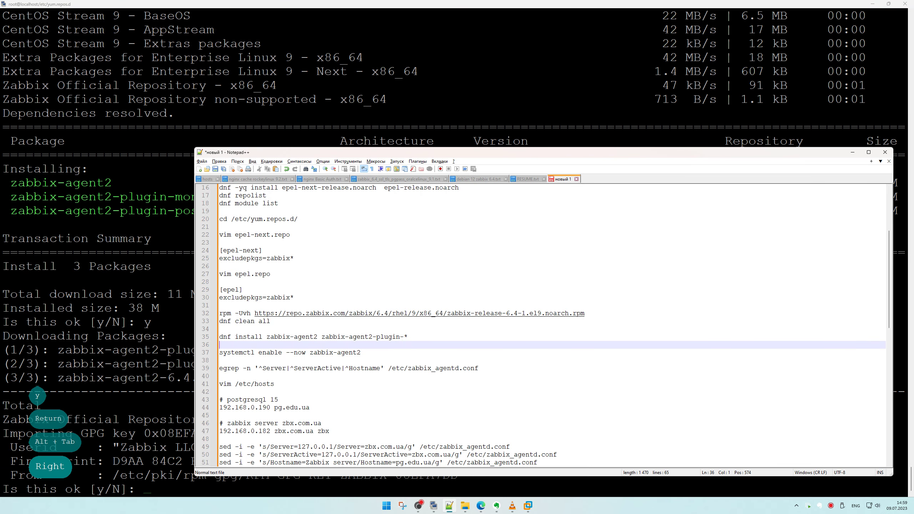
{"action": "key", "text": "Left"}
{"action": "type", "text": "-y"}
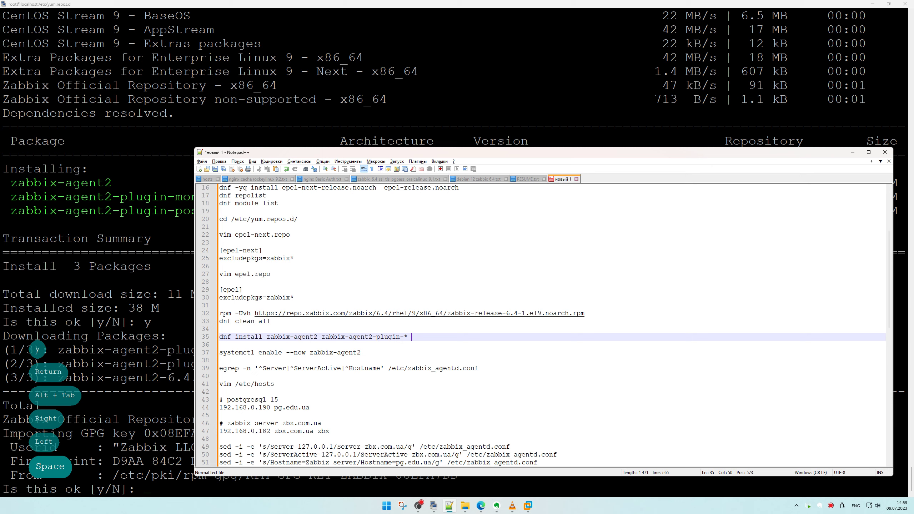
Accept the Zabbix GPG key and paste systemctl enable --now zabbix-agent2 at the prompt.
{"action": "left_click", "coordinate": [212, 353]}
{"action": "key", "text": "ctrl+c"}
{"action": "key", "text": "alt+Tab"}
{"action": "type", "text": "y"}
{"action": "key", "text": "Return"}
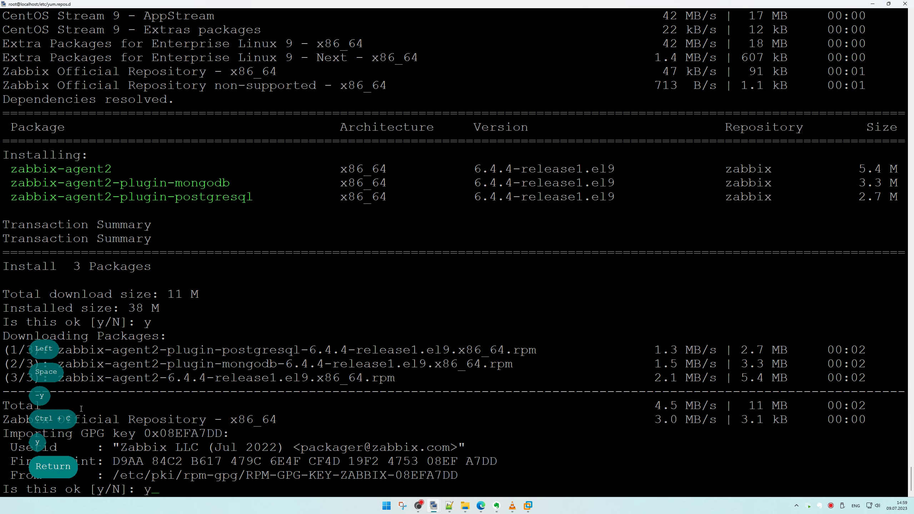
{"action": "right_click", "coordinate": [248, 360]}
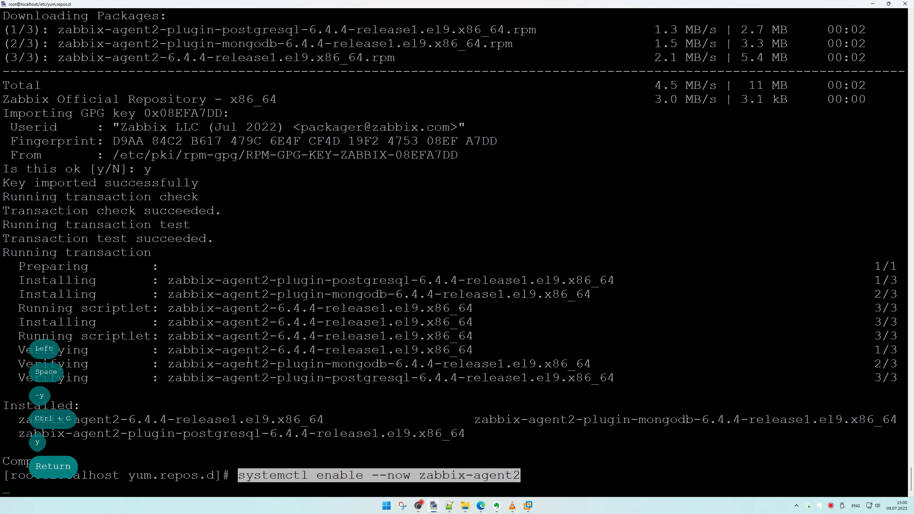
Enable and start zabbix-agent2, then run the egrep config check copied from the notes.
{"action": "key", "text": "Return"}
{"action": "key", "text": "alt+Tab"}
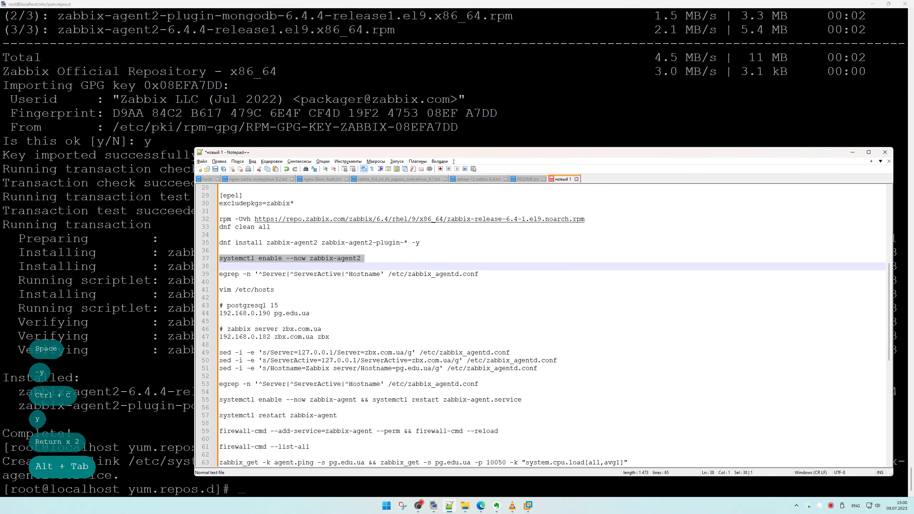
{"action": "left_click", "coordinate": [204, 274]}
{"action": "key", "text": "ctrl+c"}
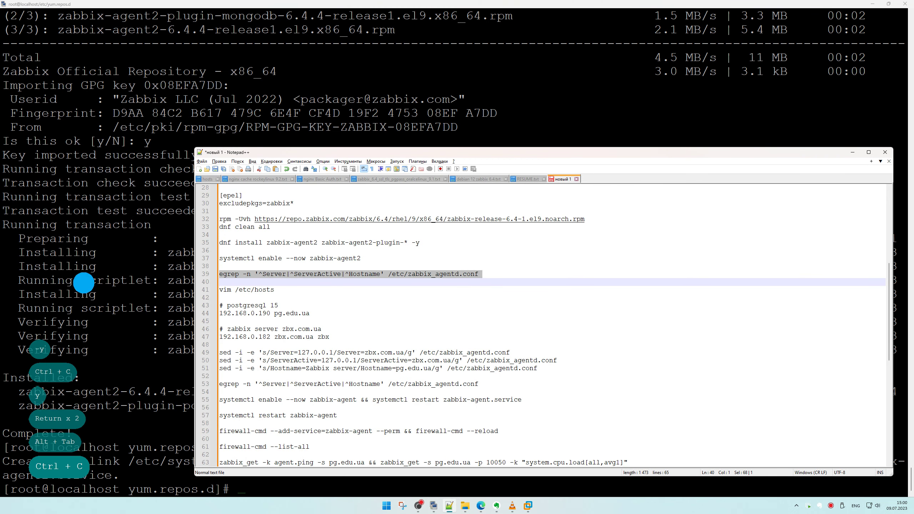
{"action": "right_click", "coordinate": [78, 284]}
{"action": "key", "text": "Return"}
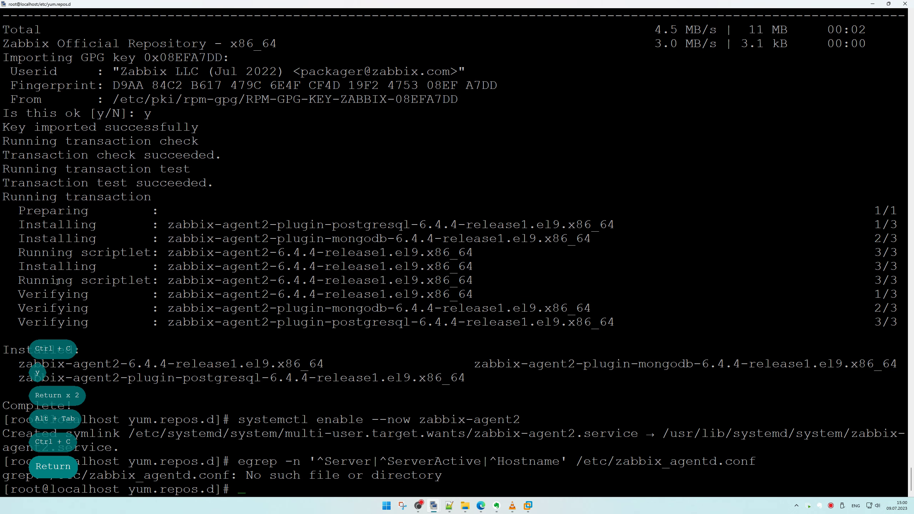
Rerun egrep on /etc/zabbix/zabbix_agent2.conf on a cleared screen to list Server, ServerActive and Hostname.
{"action": "key", "text": "Up"}
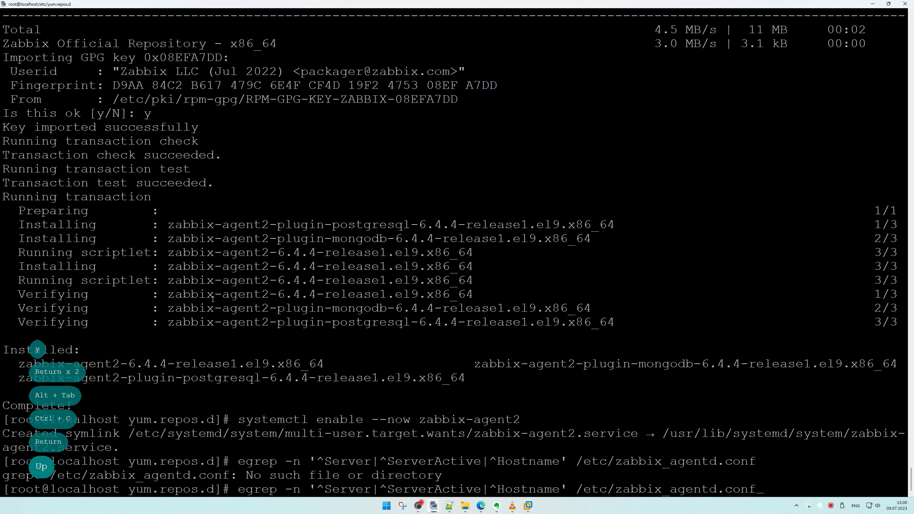
{"action": "key", "text": "BackSpace"}
{"action": "key", "text": "BackSpace"}
{"action": "key", "text": "BackSpace"}
{"action": "key", "text": "BackSpace"}
{"action": "key", "text": "BackSpace"}
{"action": "key", "text": "BackSpace"}
{"action": "key", "text": "BackSpace"}
{"action": "key", "text": "BackSpace"}
{"action": "key", "text": "BackSpace"}
{"action": "key", "text": "BackSpace"}
{"action": "key", "text": "BackSpace"}
{"action": "key", "text": "BackSpace"}
{"action": "key", "text": "Tab"}
{"action": "type", "text": "za"}
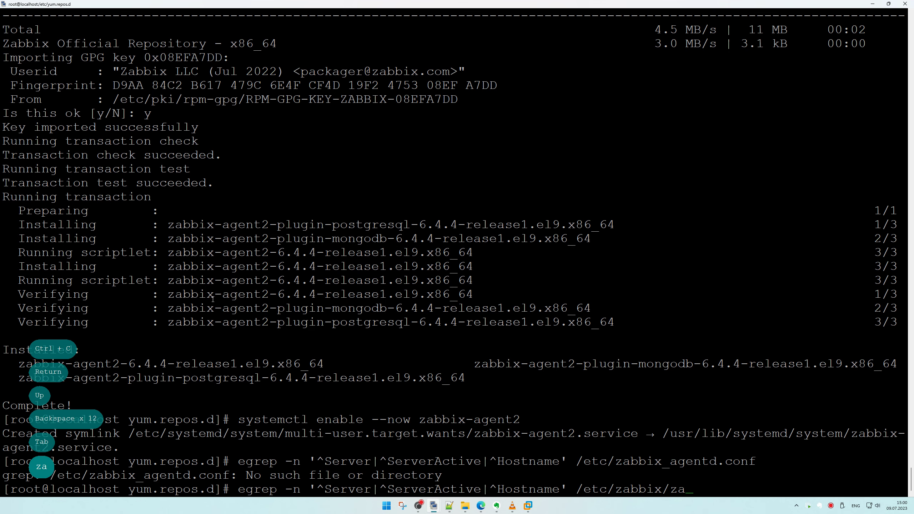
{"action": "key", "text": "Tab"}
{"action": "type", "text": "c"}
{"action": "key", "text": "Tab"}
{"action": "key", "text": "Return"}
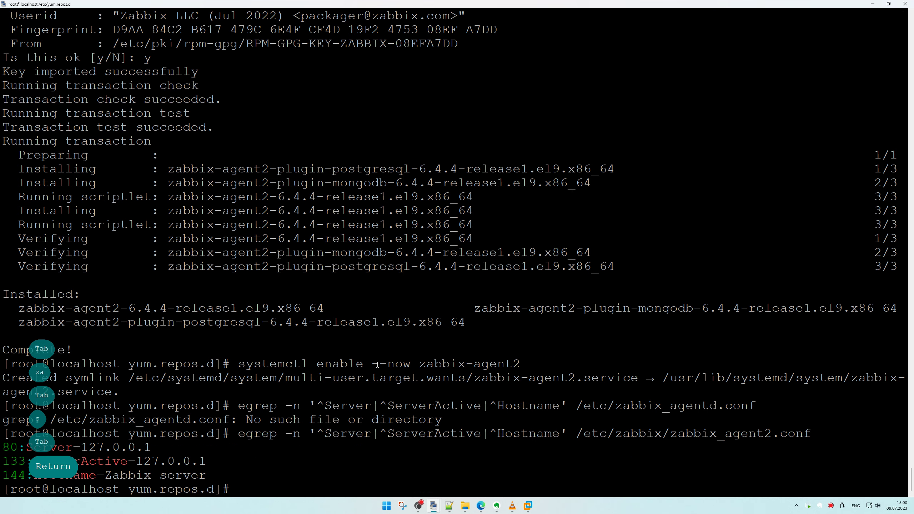
{"action": "left_click_drag", "start_coordinate": [224, 433], "coordinate": [798, 438]}
{"action": "key", "text": "ctrl+l"}
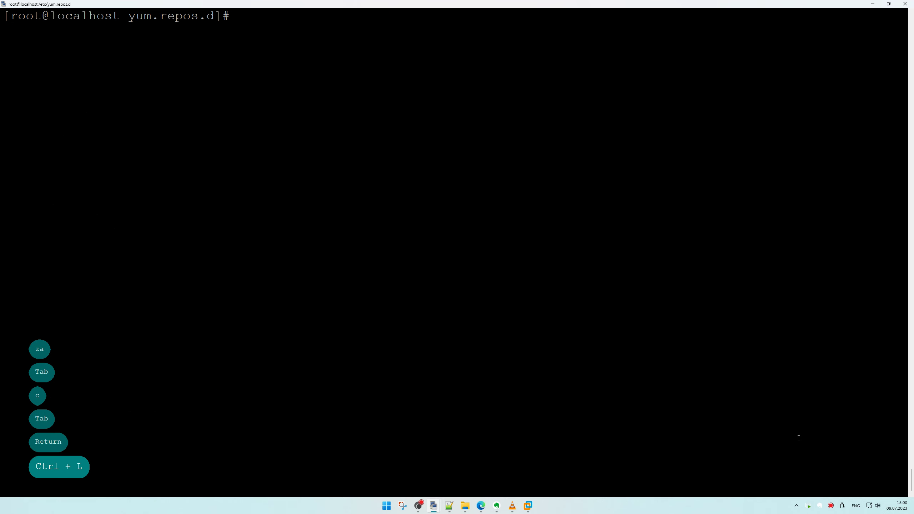
{"action": "right_click", "coordinate": [379, 104]}
{"action": "key", "text": "Return"}
Replace notes line 39 with the corrected egrep command, followed by a blank line.
{"action": "key", "text": "alt+Tab"}
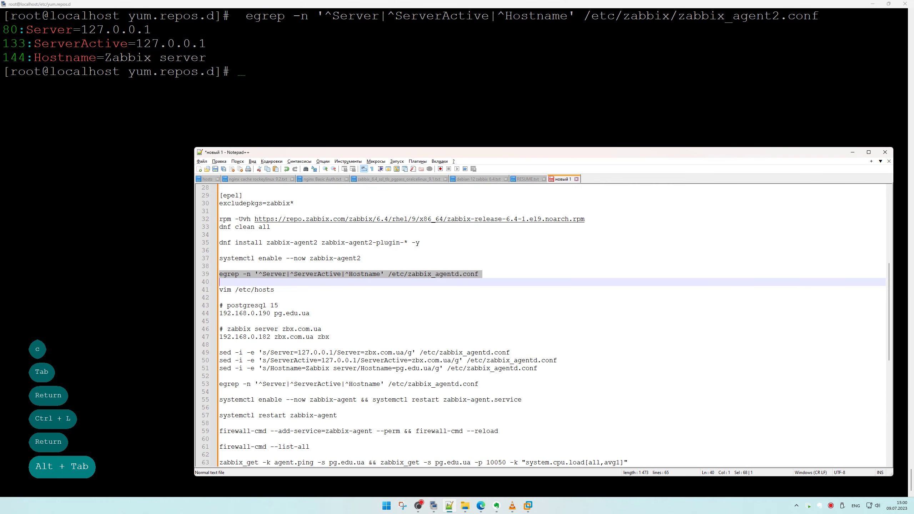
{"action": "key", "text": "ctrl+v"}
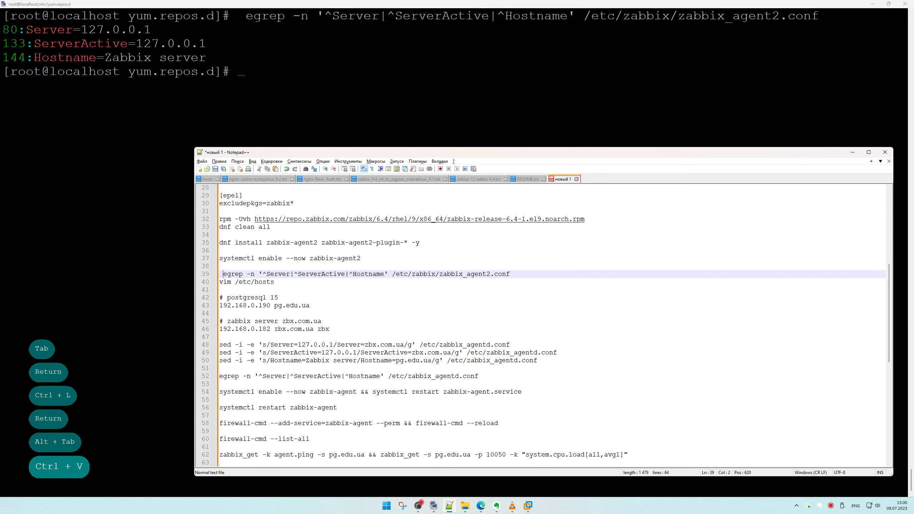
{"action": "key", "text": "BackSpace"}
{"action": "left_click", "coordinate": [268, 289]}
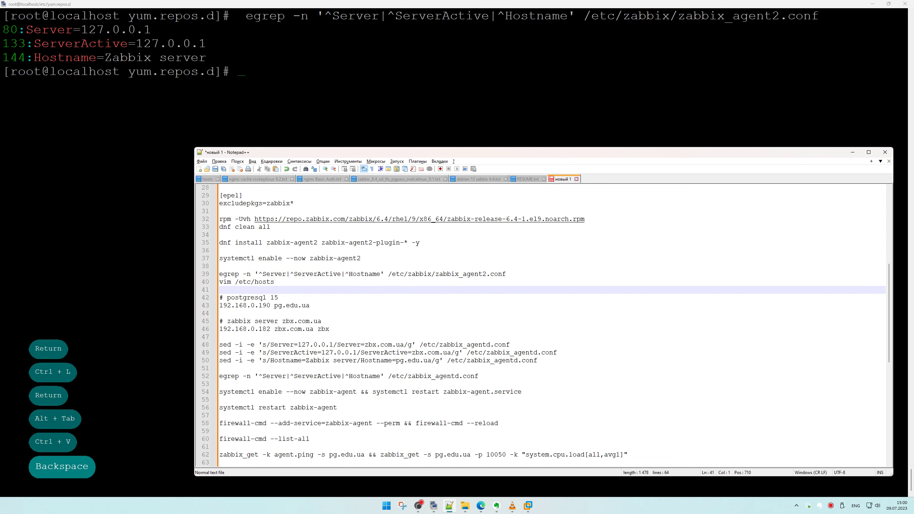
{"action": "left_click", "coordinate": [541, 273]}
{"action": "key", "text": "Return"}
{"action": "left_click", "coordinate": [317, 298]}
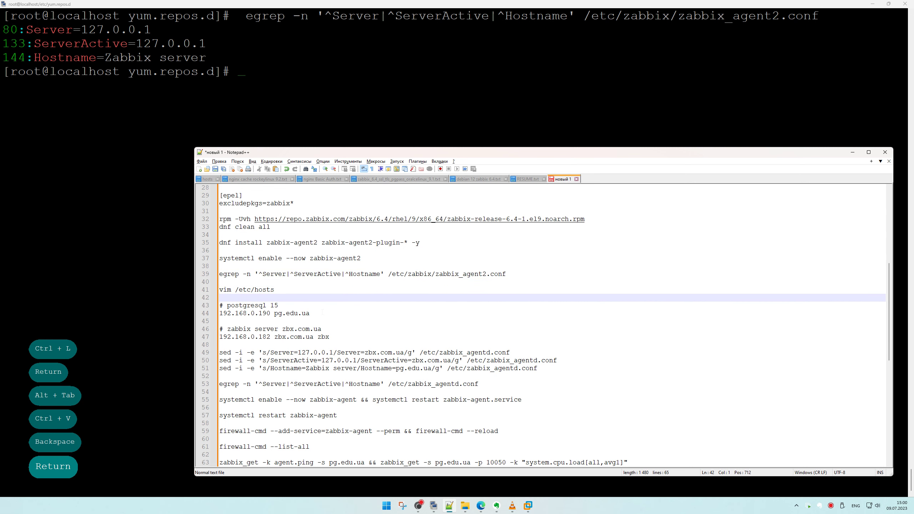
{"action": "left_click", "coordinate": [141, 259]}
{"action": "type", "text": "host"}
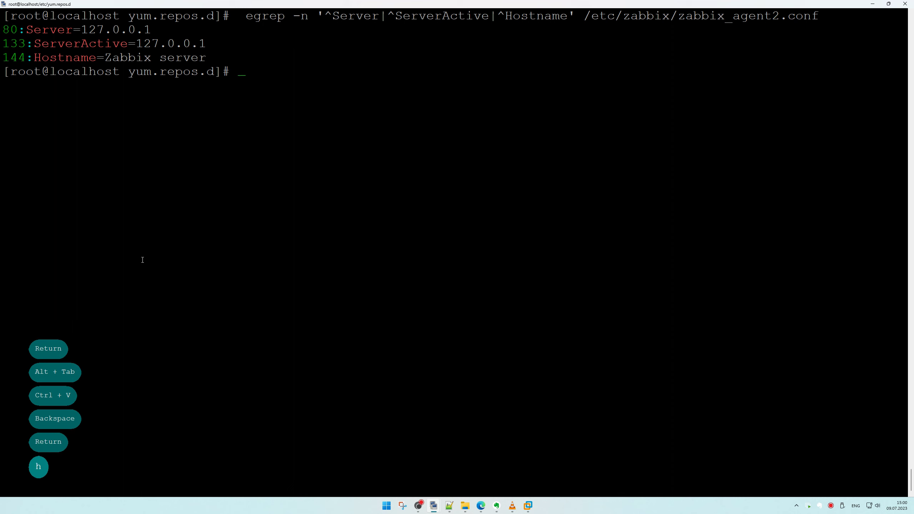
{"action": "type", "text": "namer"}
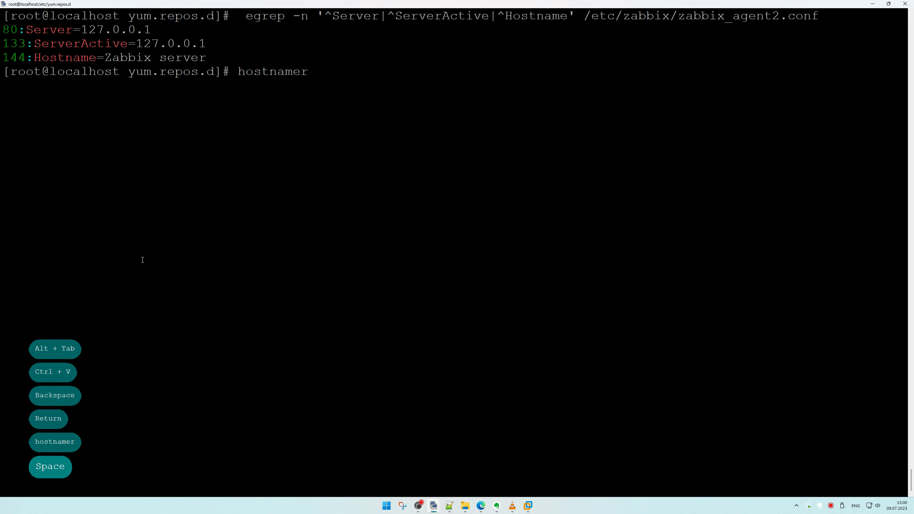
Set the server's hostname to build.edu.ua with hostnamectl.
{"action": "key", "text": "BackSpace"}
{"action": "key", "text": "BackSpace"}
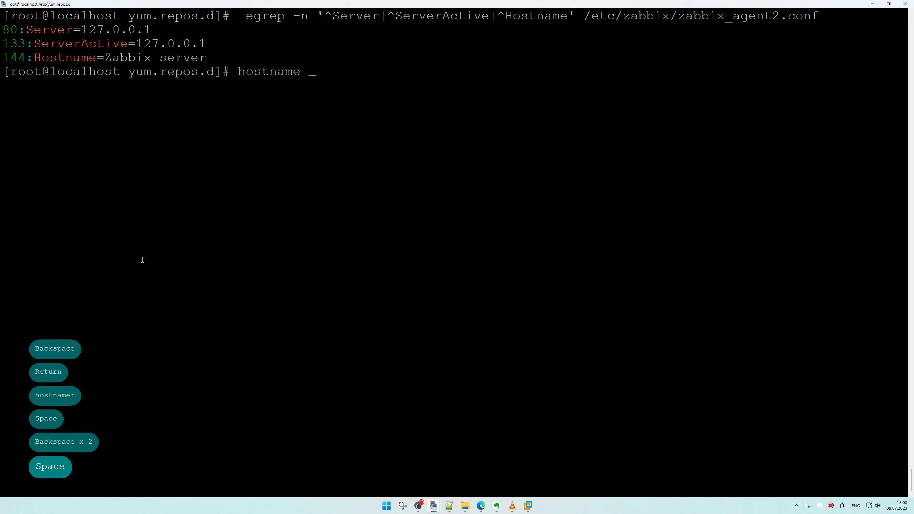
{"action": "type", "text": "h"}
{"action": "key", "text": "BackSpace"}
{"action": "key", "text": "BackSpace"}
{"action": "key", "text": "BackSpace"}
{"action": "type", "text": "c"}
{"action": "key", "text": "Tab"}
{"action": "key", "text": "BackSpace"}
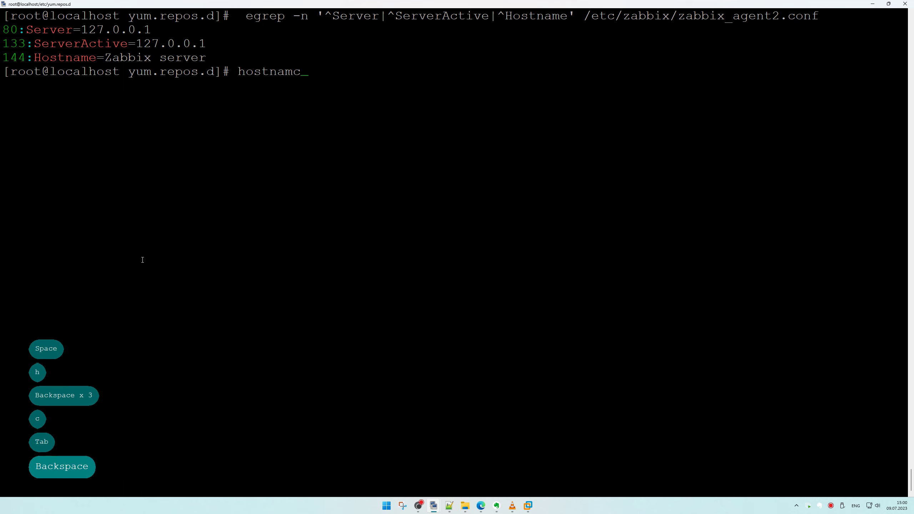
{"action": "key", "text": "Tab"}
{"action": "type", "text": "c"}
{"action": "key", "text": "Tab"}
{"action": "type", "text": "host"}
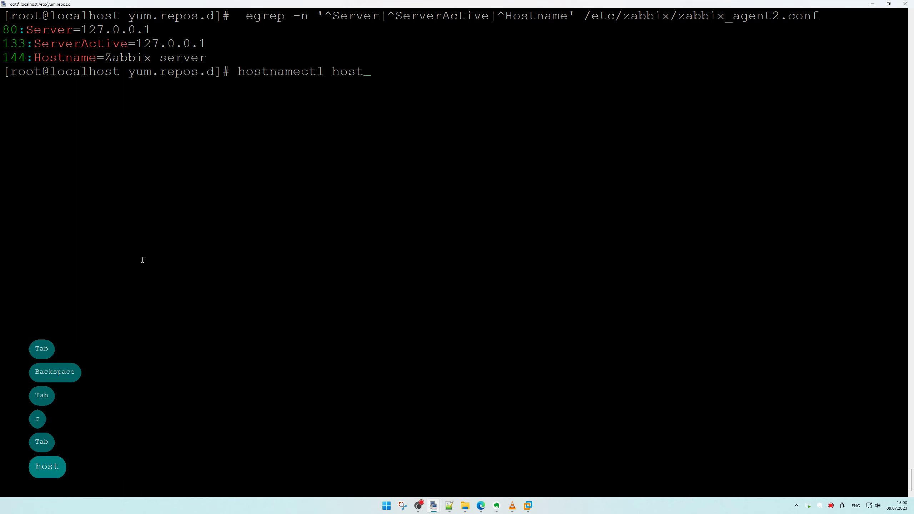
{"action": "type", "text": "name "}
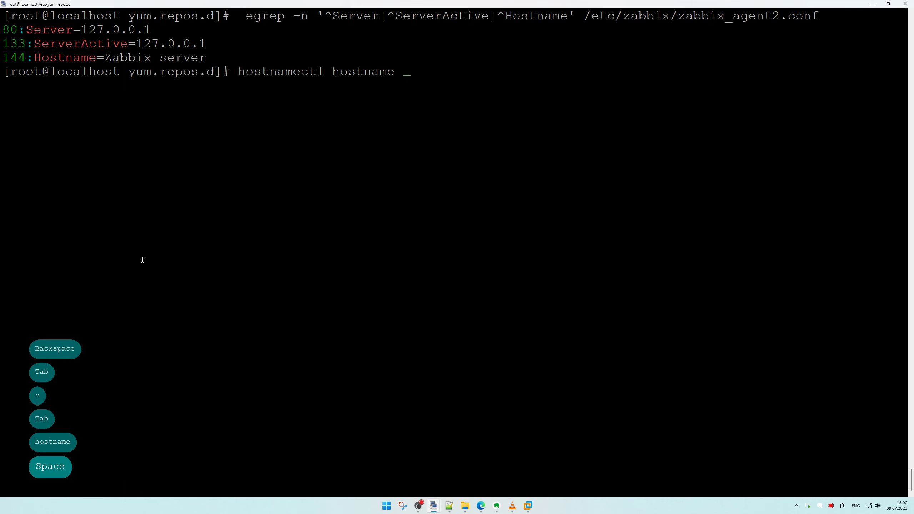
{"action": "type", "text": "build"}
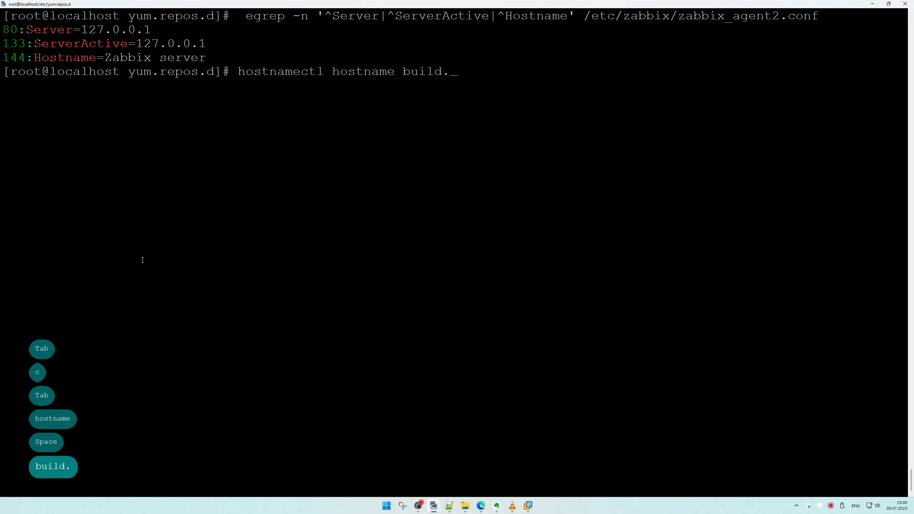
{"action": "type", "text": ".edu"}
{"action": "key", "text": "BackSpace"}
{"action": "type", "text": ".ua"}
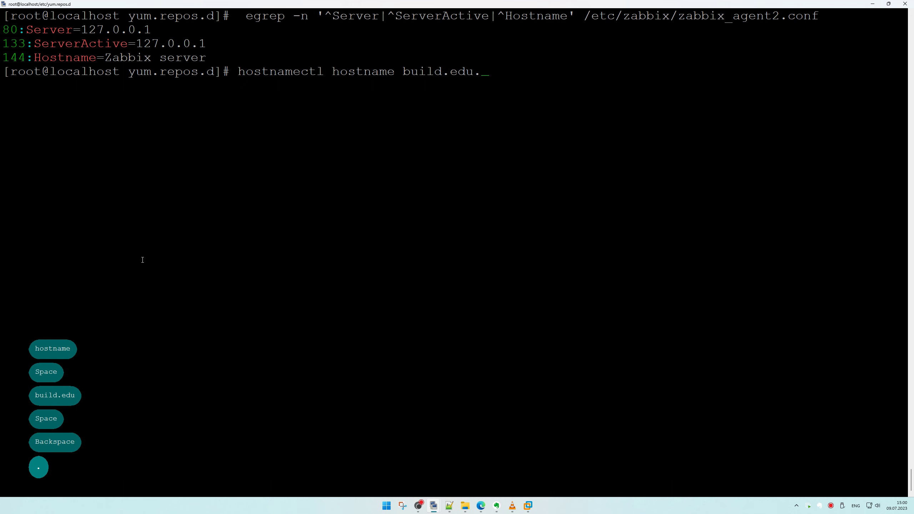
{"action": "key", "text": "Return"}
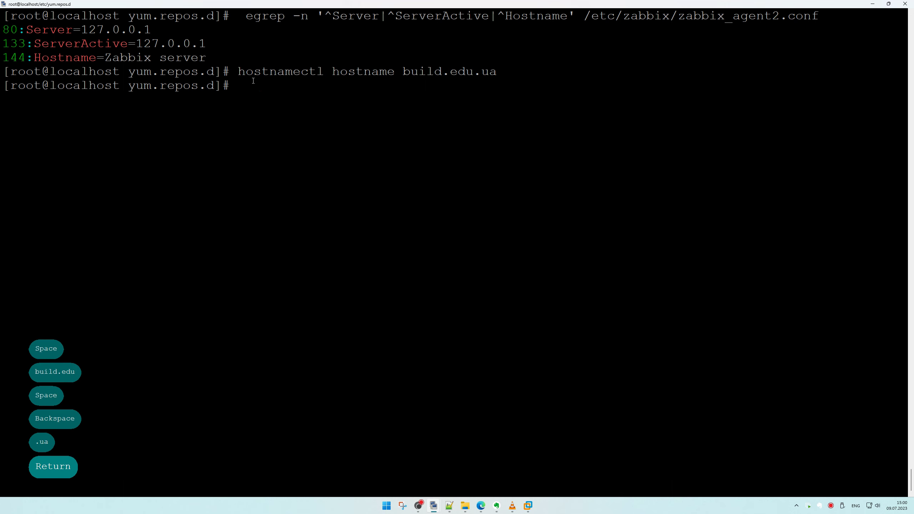
Copy the hostnamectl command, log back in as root with sudo -i, and clear the screen.
{"action": "left_click_drag", "start_coordinate": [245, 71], "coordinate": [498, 75]}
{"action": "key", "text": "ctrl+c"}
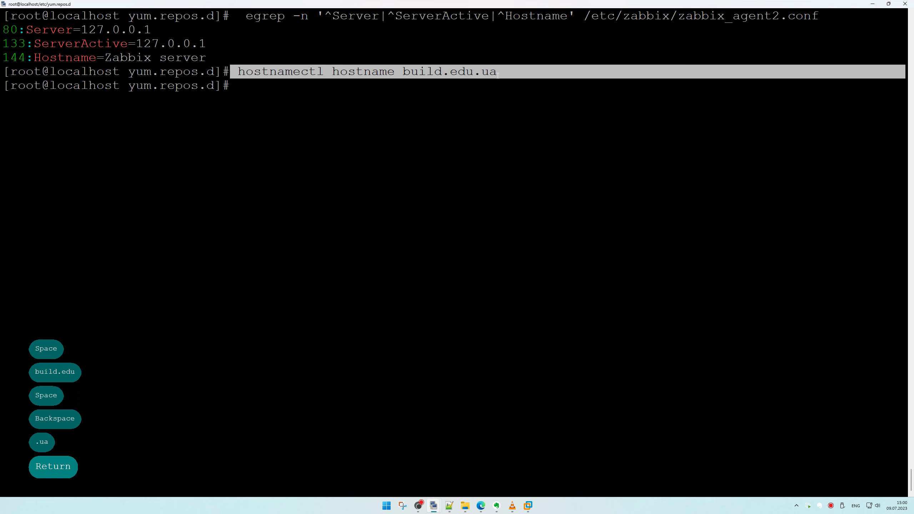
{"action": "key", "text": "ctrl+d"}
{"action": "key", "text": "Up"}
{"action": "key", "text": "Return"}
{"action": "type", "text": "`"}
{"action": "key", "text": "Return"}
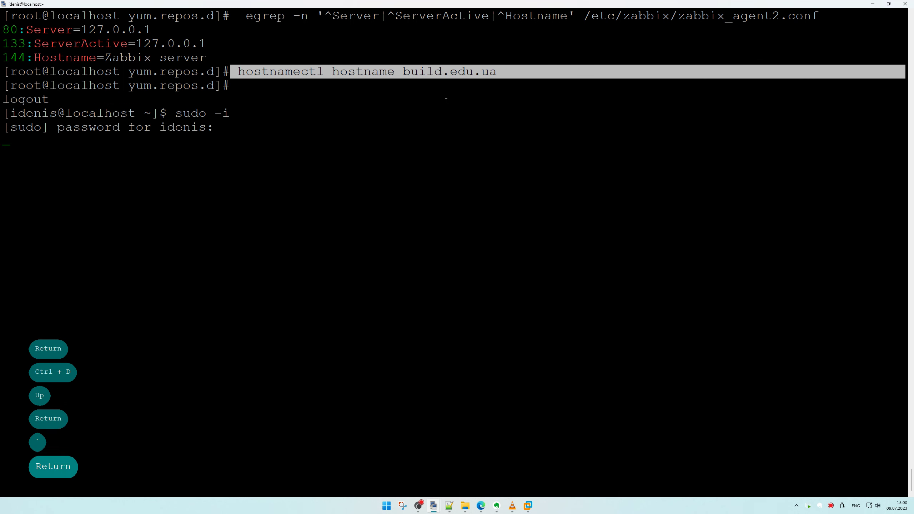
{"action": "key", "text": "ctrl+semicolon"}
{"action": "key", "text": "ctrl+l"}
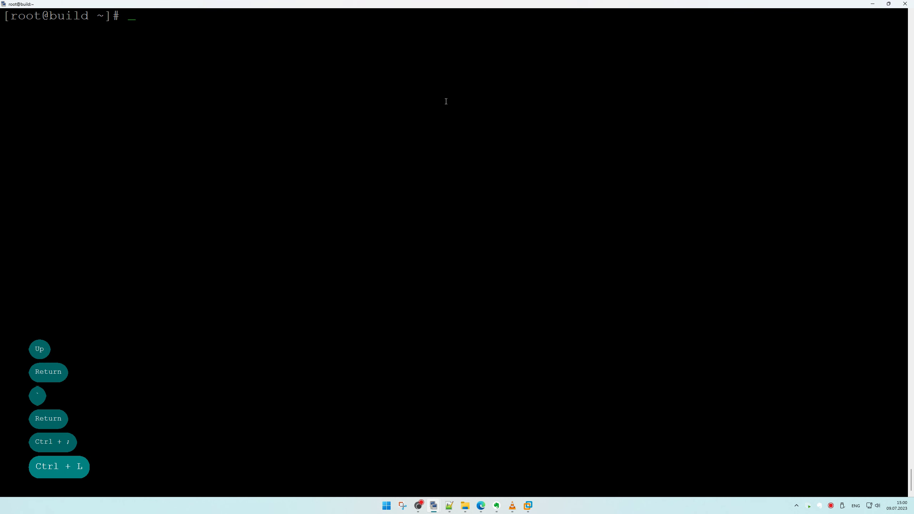
{"action": "key", "text": "alt+Tab"}
Insert 'hostnamectl hostname build.edu.ua' as line 41 of the notes without extra blank lines.
{"action": "left_click", "coordinate": [294, 298]}
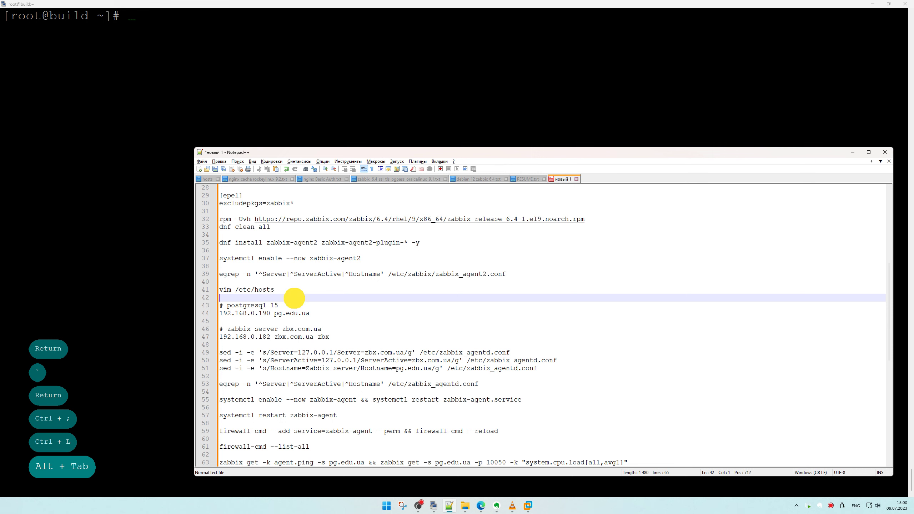
{"action": "left_click", "coordinate": [252, 282]}
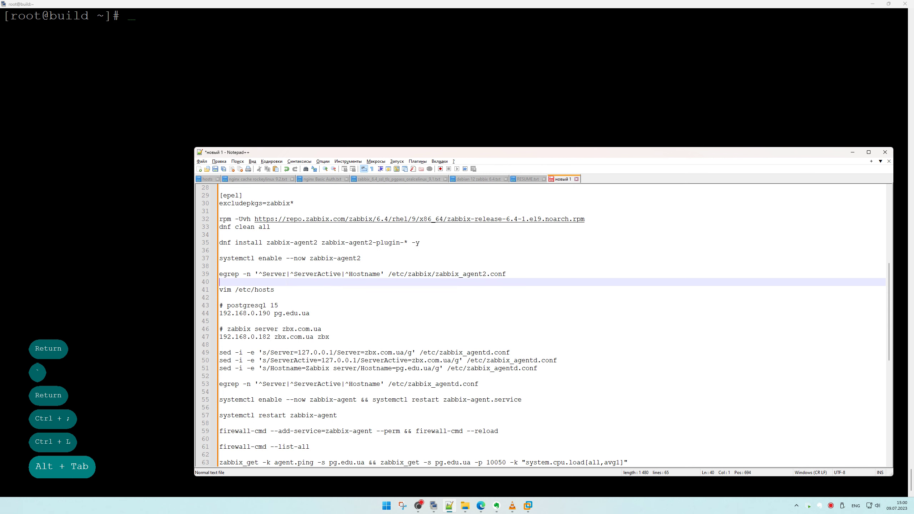
{"action": "key", "text": "Return"}
{"action": "key", "text": "ctrl+v"}
{"action": "key", "text": "Return"}
{"action": "key", "text": "Right"}
{"action": "key", "text": "Up"}
{"action": "key", "text": "Up"}
{"action": "key", "text": "Up"}
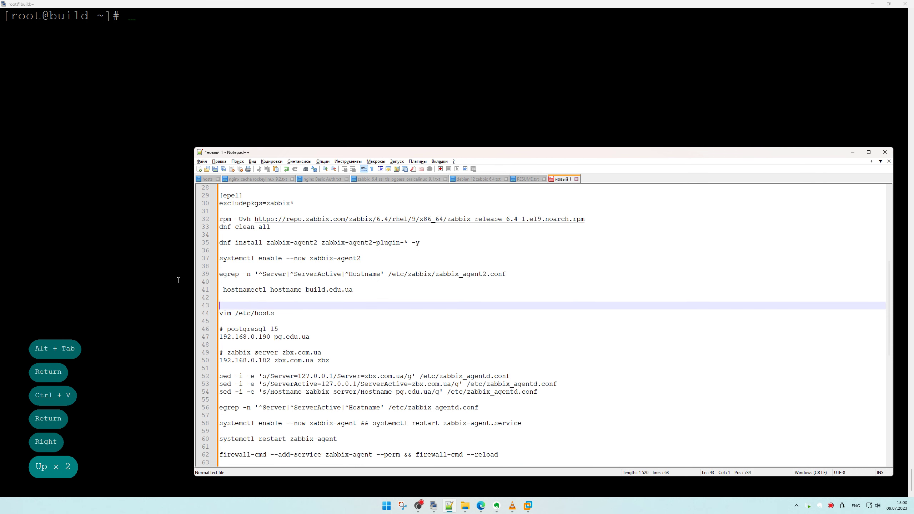
{"action": "key", "text": "Delete"}
{"action": "key", "text": "Down"}
{"action": "key", "text": "Delete"}
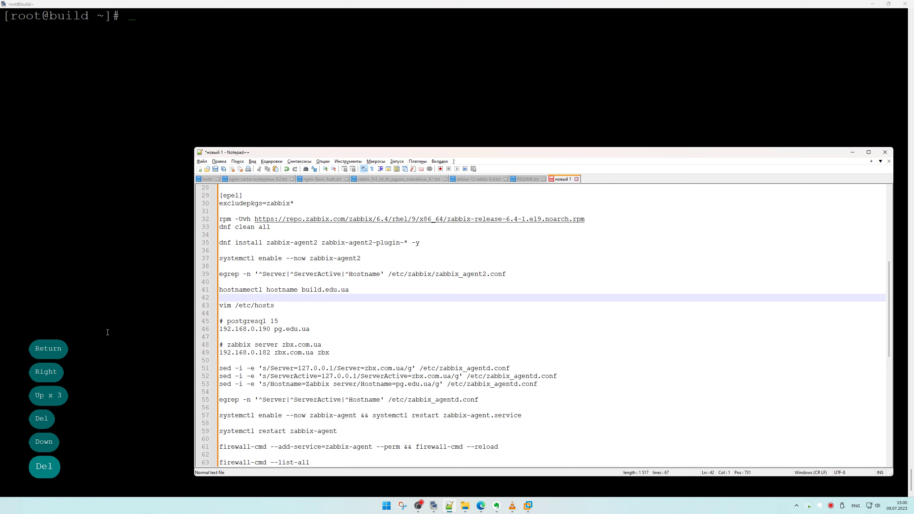
Run ip a on the build server and put its address 192.168.0.128 on notes line 46.
{"action": "left_click", "coordinate": [107, 332]}
{"action": "type", "text": "ip a"}
{"action": "key", "text": "Return"}
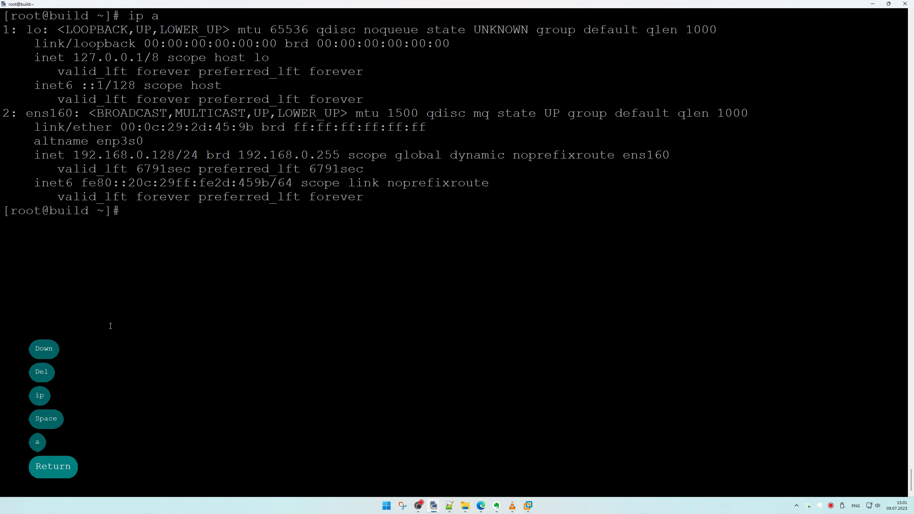
{"action": "double_click", "coordinate": [158, 158]}
{"action": "key", "text": "alt+Tab"}
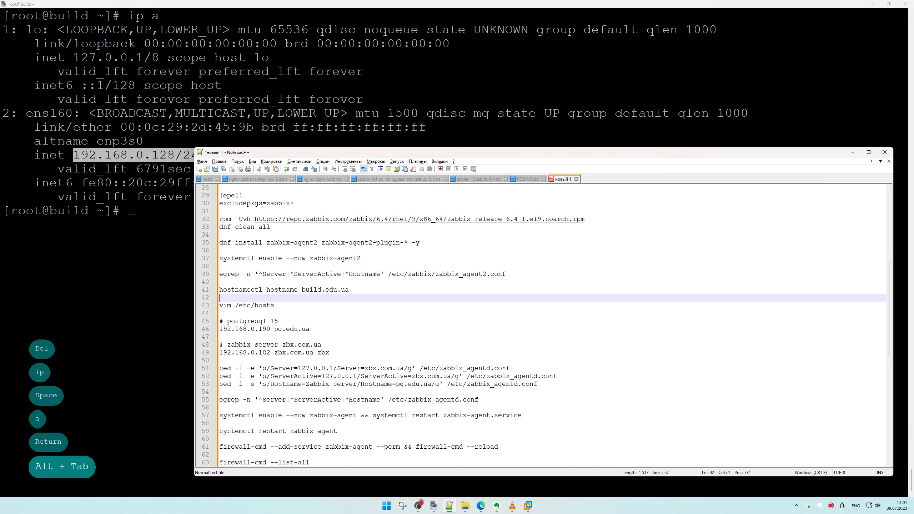
{"action": "left_click_drag", "start_coordinate": [267, 330], "coordinate": [219, 330]}
{"action": "type", "text": "192.168.0.128/24"}
{"action": "key", "text": "BackSpace"}
{"action": "key", "text": "BackSpace"}
{"action": "key", "text": "BackSpace"}
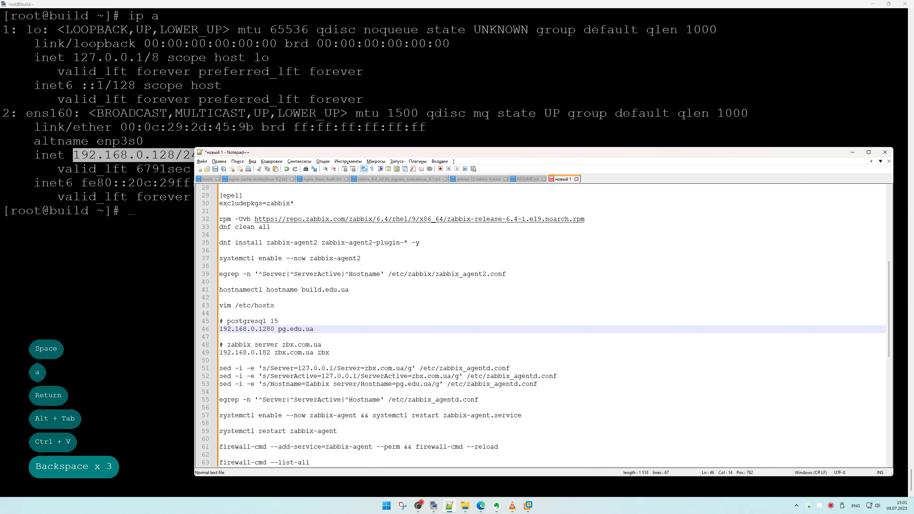
{"action": "key", "text": "Delete"}
Replace 'pg' with 'build' in the hostname and 'postgresql 15' with 'build' in the comment.
{"action": "double_click", "coordinate": [311, 290]}
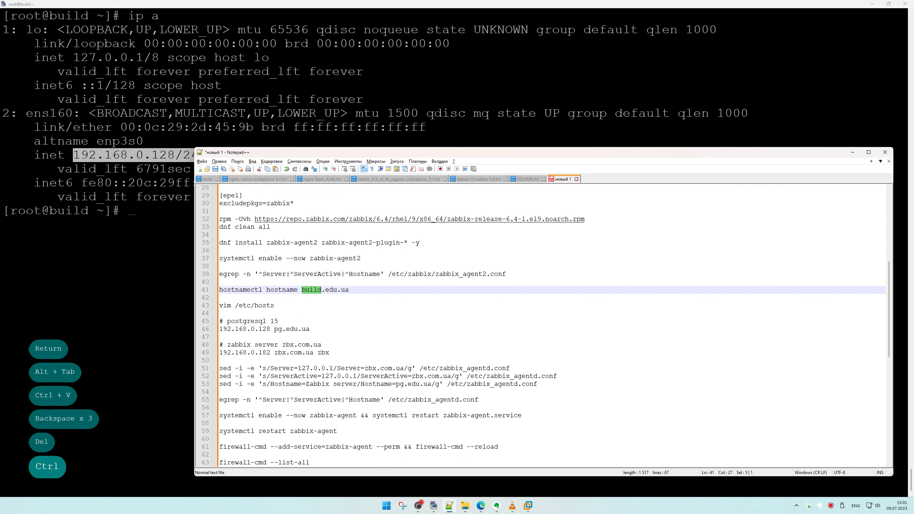
{"action": "key", "text": "ctrl+c"}
{"action": "double_click", "coordinate": [278, 329]}
{"action": "key", "text": "ctrl+v"}
{"action": "left_click_drag", "start_coordinate": [285, 321], "coordinate": [226, 322]}
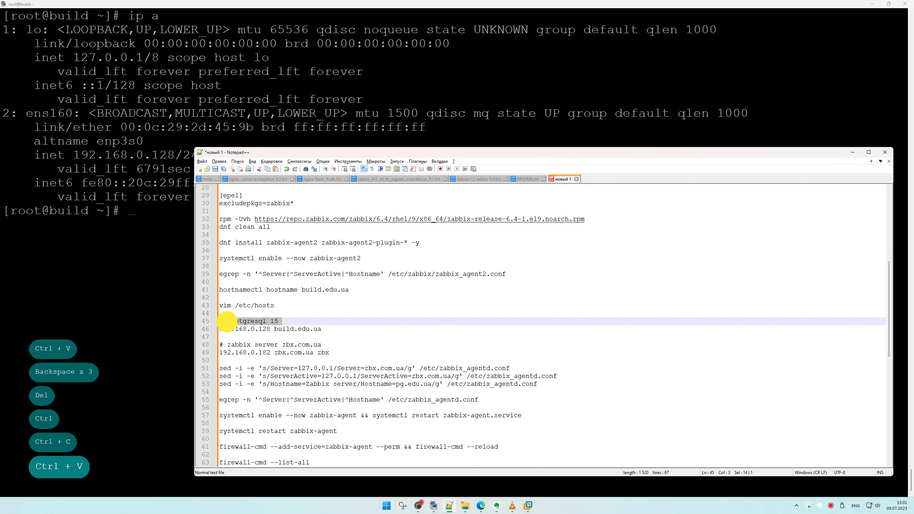
{"action": "key", "text": "ctrl+v"}
{"action": "left_click", "coordinate": [298, 338]}
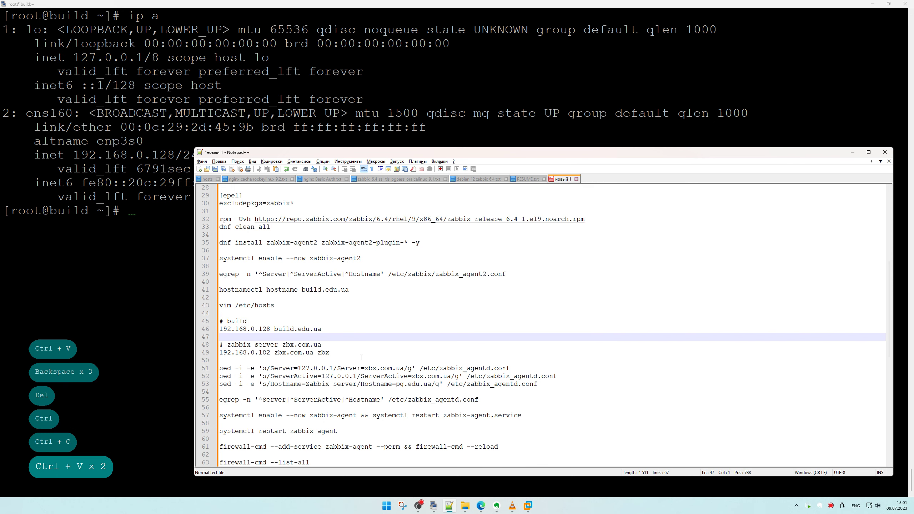
Run hostnamectl on the Zabbix server to show its hostname zbx.edu.ua.
{"action": "mouse_move", "coordinate": [434, 506]}
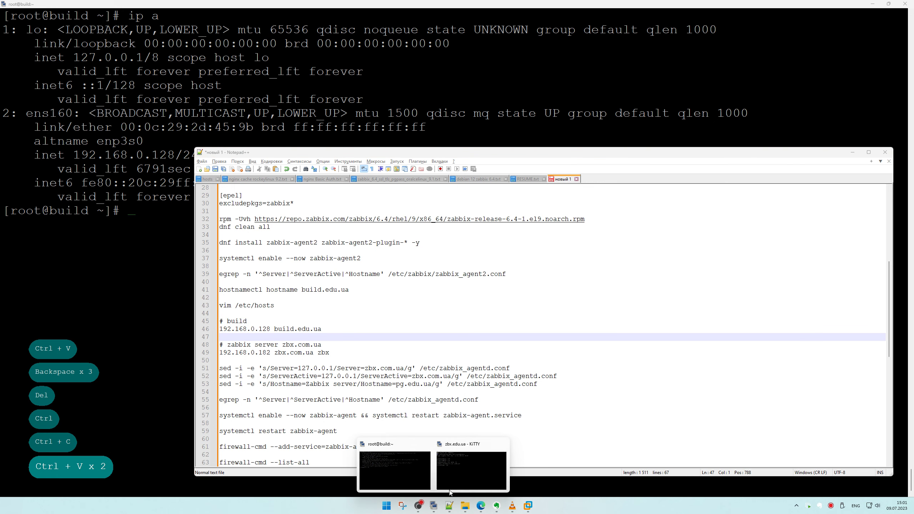
{"action": "left_click", "coordinate": [475, 469]}
{"action": "type", "text": "hostname"}
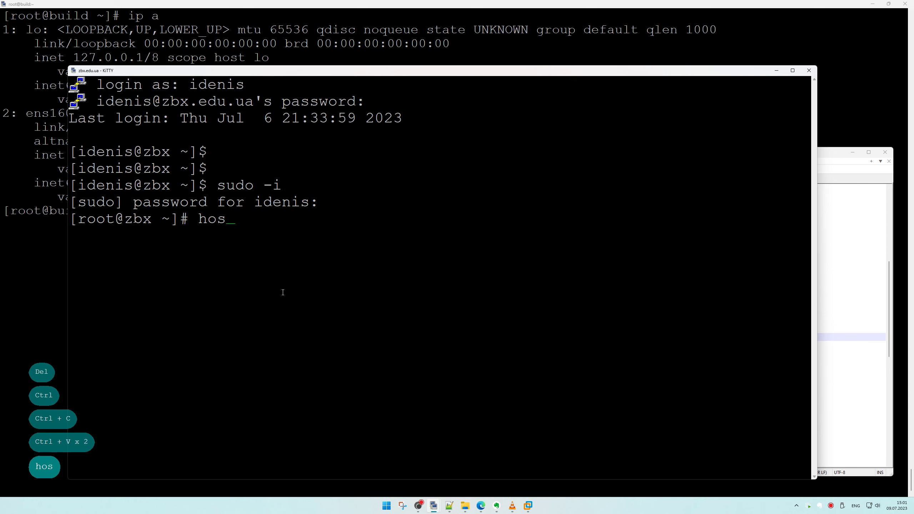
{"action": "key", "text": "Tab"}
{"action": "type", "text": "c"}
{"action": "key", "text": "Tab"}
{"action": "key", "text": "Return"}
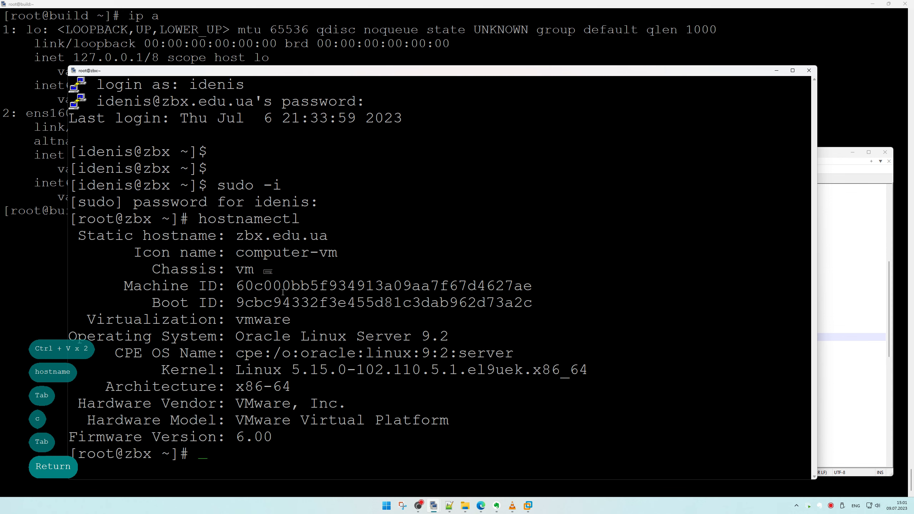
Change 'com' to 'edu' in the notes' zabbix server comment.
{"action": "double_click", "coordinate": [299, 238]}
{"action": "left_click", "coordinate": [846, 407]}
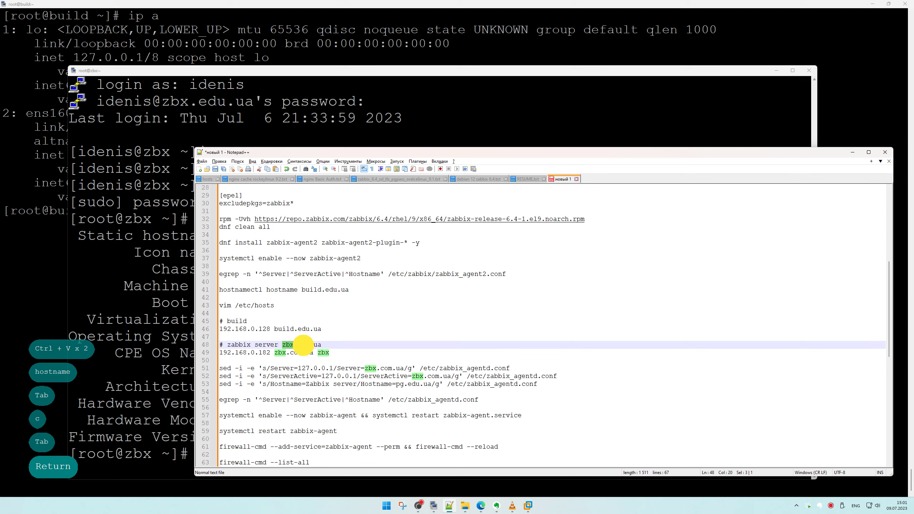
{"action": "double_click", "coordinate": [304, 345]}
{"action": "key", "text": "ctrl+v"}
Fix notes line 49 to zbx.edu.ua with the Zabbix server's ip a address 192.168.0.249.
{"action": "left_click", "coordinate": [274, 352]}
{"action": "left_click", "coordinate": [351, 352], "text": "shift"}
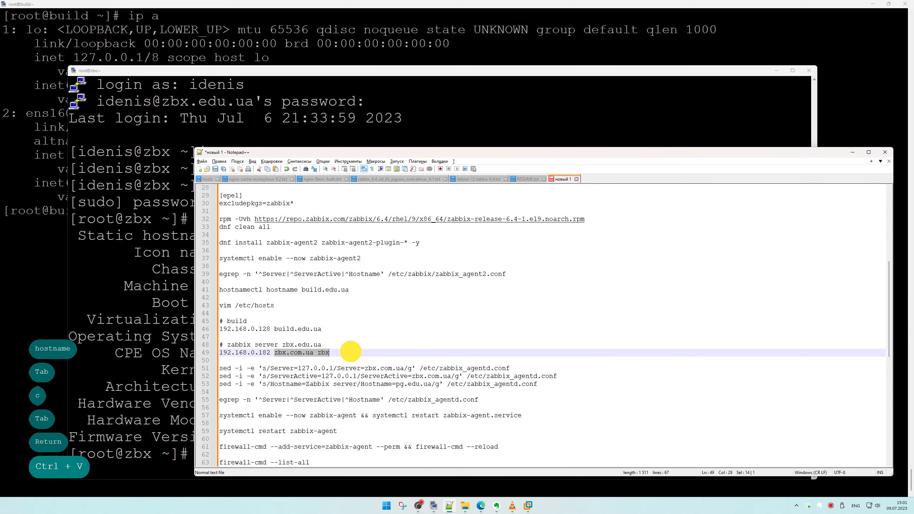
{"action": "key", "text": "ctrl+v"}
{"action": "left_click", "coordinate": [96, 398]}
{"action": "type", "text": "ip a"}
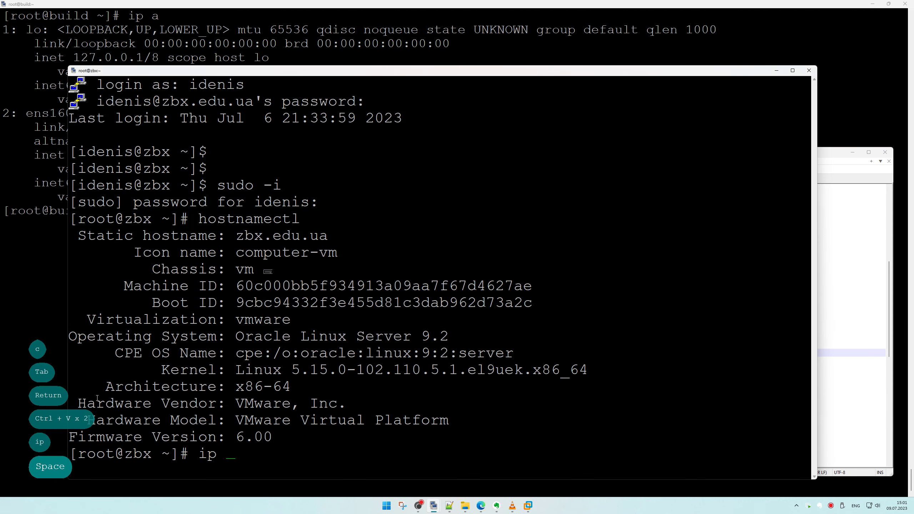
{"action": "key", "text": "Return"}
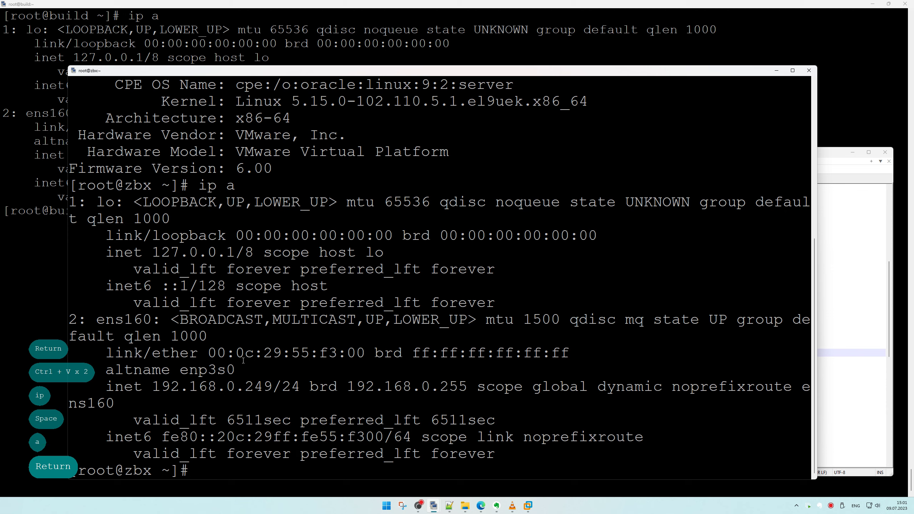
{"action": "double_click", "coordinate": [239, 382]}
{"action": "left_click", "coordinate": [835, 370]}
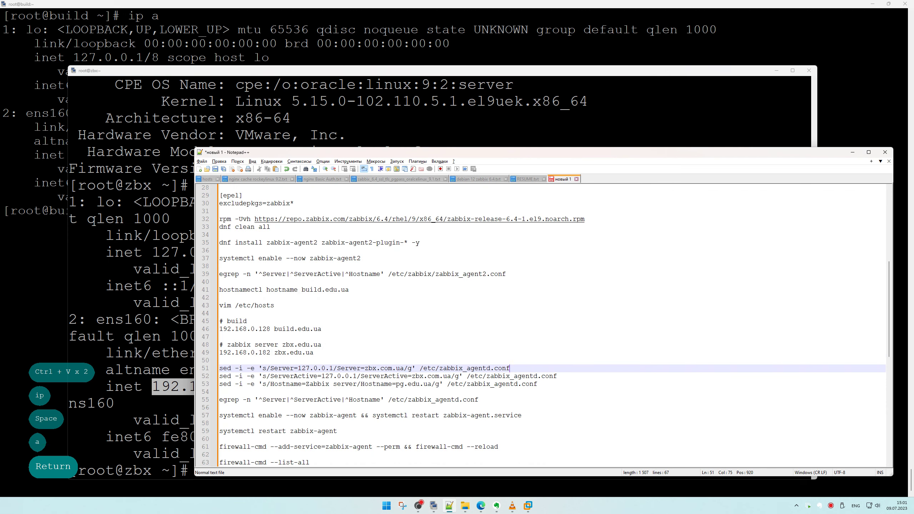
{"action": "left_click_drag", "start_coordinate": [270, 352], "coordinate": [247, 352]}
{"action": "key", "text": "ctrl+v"}
{"action": "key", "text": "BackSpace"}
{"action": "key", "text": "BackSpace"}
{"action": "key", "text": "BackSpace"}
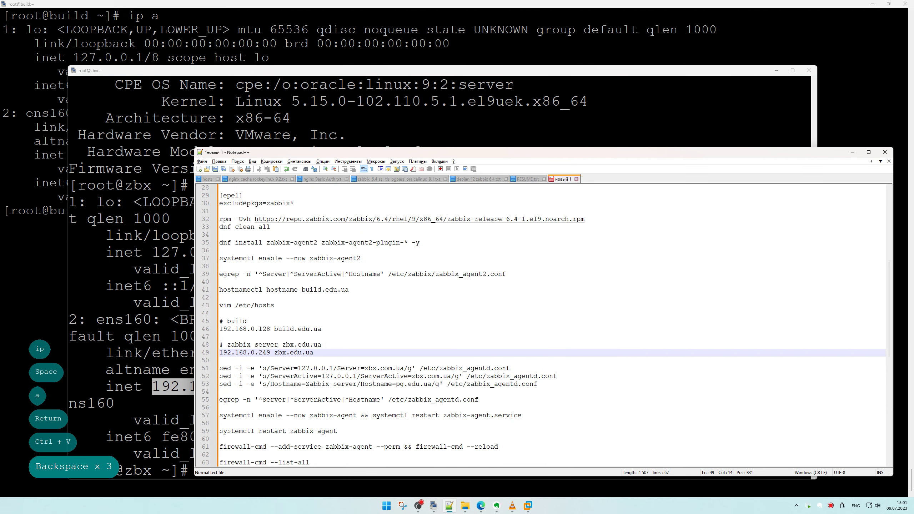
Remove the hostname from the zabbix server comment and open /etc/hosts in vim on the server.
{"action": "left_click_drag", "start_coordinate": [321, 345], "coordinate": [278, 345]}
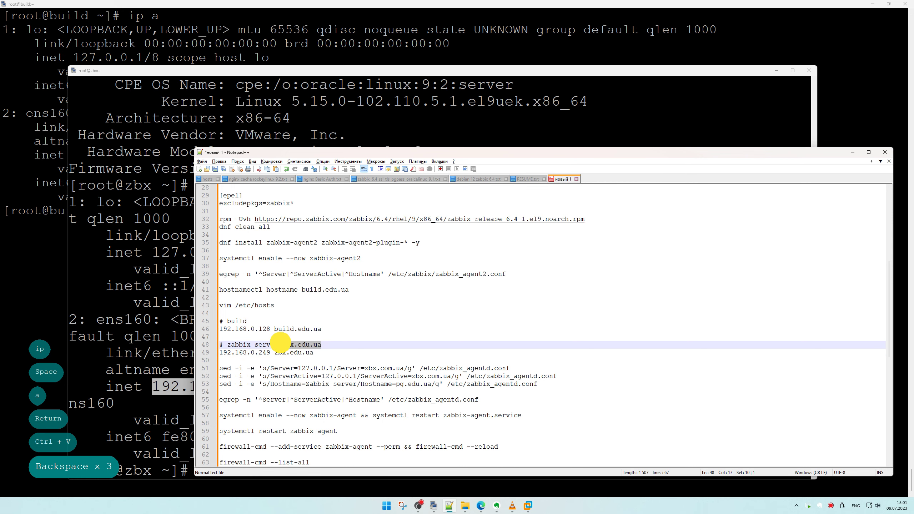
{"action": "key", "text": "BackSpace"}
{"action": "left_click_drag", "start_coordinate": [275, 305], "coordinate": [219, 305]}
{"action": "key", "text": "ctrl+c"}
{"action": "right_click", "coordinate": [142, 342]}
{"action": "key", "text": "Return"}
Append the '# build' 192.168.0.128 build.edu.ua entry to /etc/hosts and save with :x.
{"action": "key", "text": "Down"}
{"action": "key", "text": "Down"}
{"action": "key", "text": "Down"}
{"action": "key", "text": "Down"}
{"action": "key", "text": "Down"}
{"action": "key", "text": "Down"}
{"action": "key", "text": "Down"}
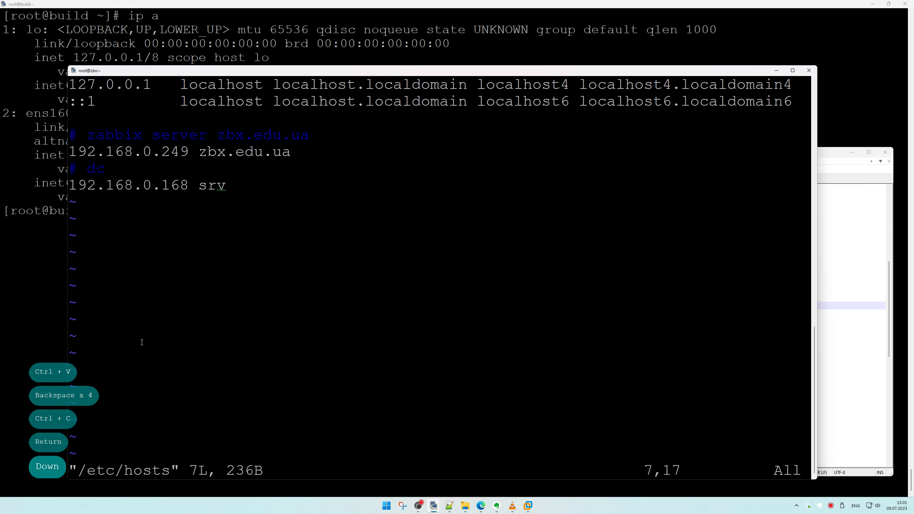
{"action": "key", "text": "o"}
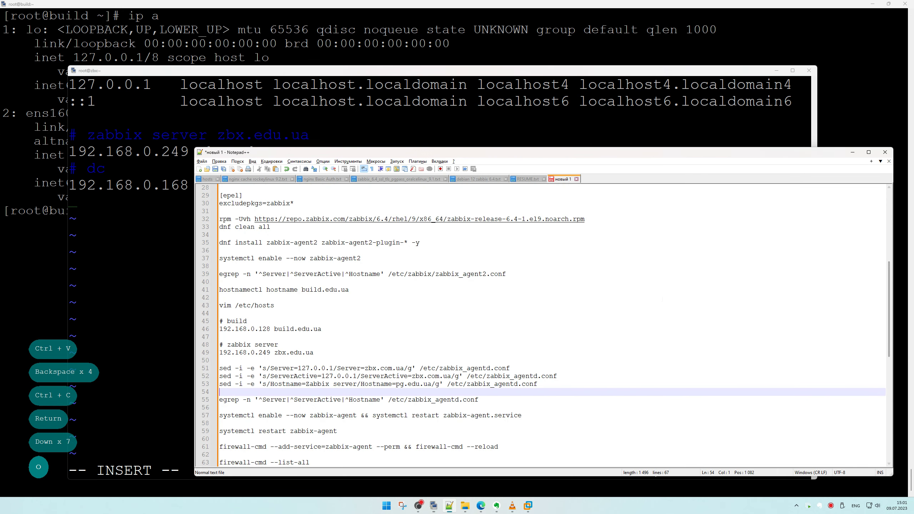
{"action": "left_click", "coordinate": [449, 506]}
{"action": "left_click", "coordinate": [319, 330]}
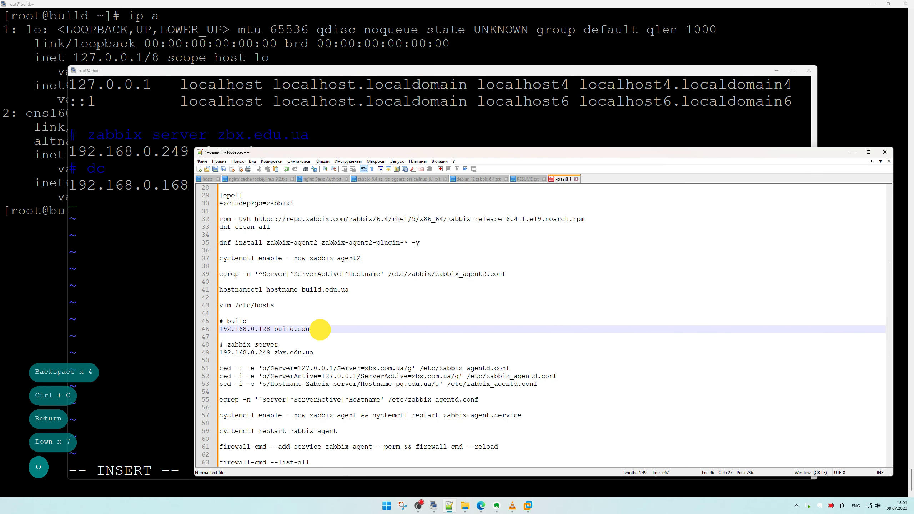
{"action": "left_click_drag", "start_coordinate": [320, 330], "coordinate": [220, 320]}
{"action": "key", "text": "ctrl+c"}
{"action": "right_click", "coordinate": [156, 278]}
{"action": "key", "text": "Escape"}
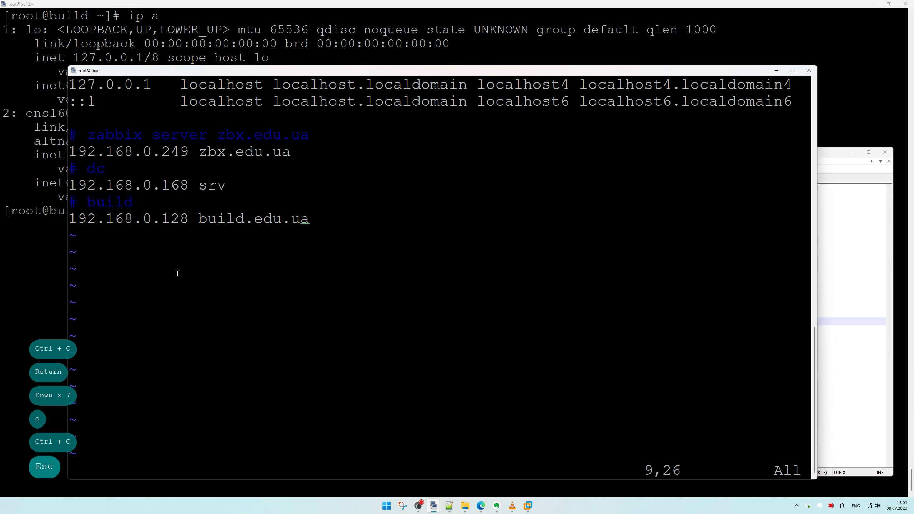
{"action": "type", "text": ":x"}
{"action": "key", "text": "Return"}
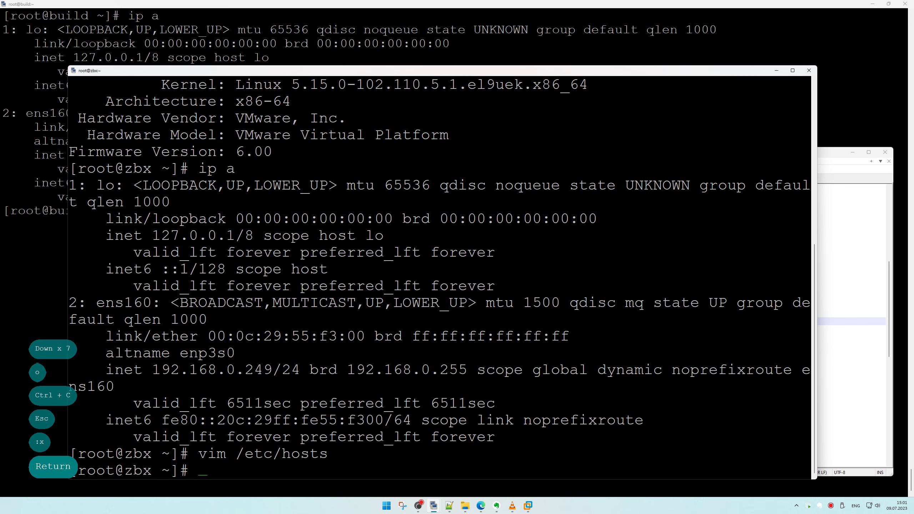
{"action": "left_click", "coordinate": [828, 369]}
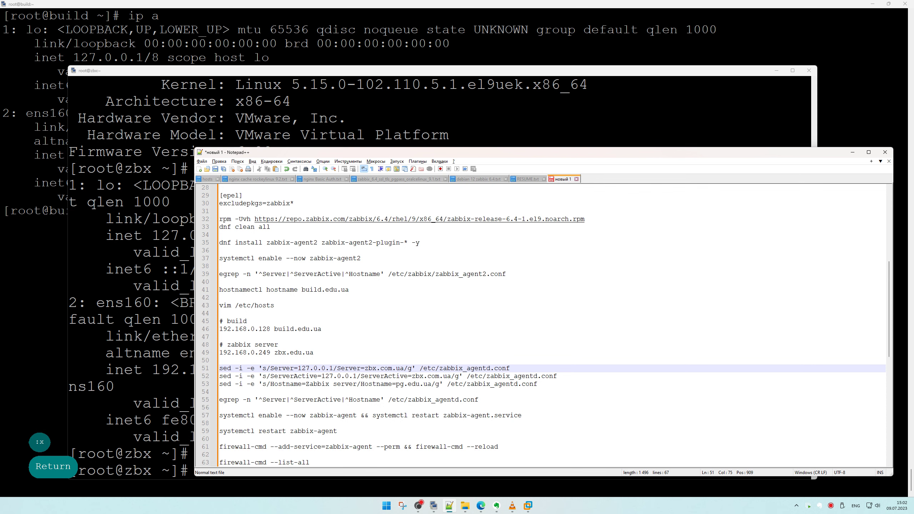
Replace zbx.com.ua with zbx.edu.ua in the Server and ServerActive sed commands.
{"action": "left_click_drag", "start_coordinate": [623, 383], "coordinate": [200, 370]}
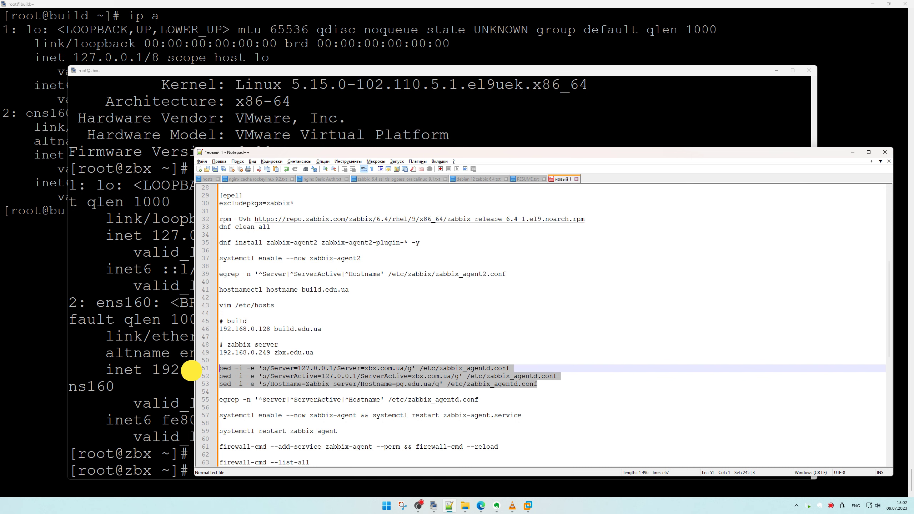
{"action": "key", "text": "ctrl+c"}
{"action": "key", "text": "ctrl+c"}
{"action": "key", "text": "ctrl+c"}
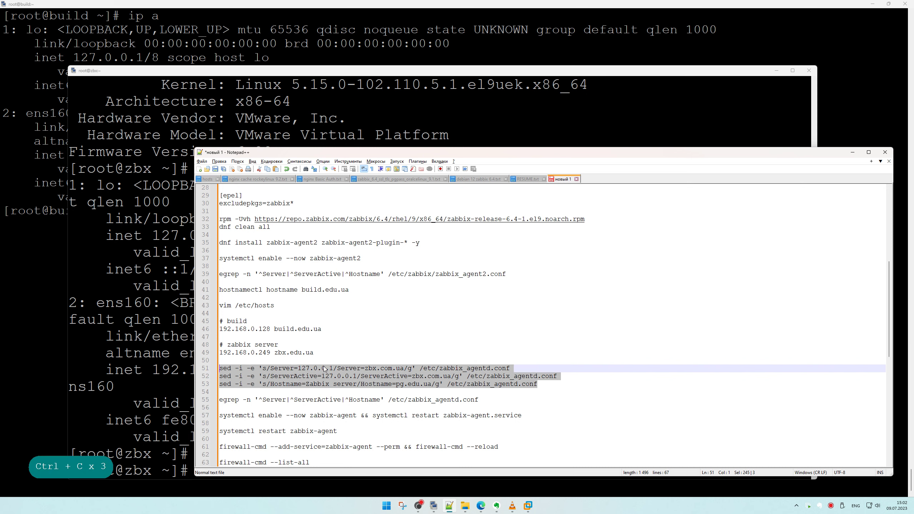
{"action": "left_click_drag", "start_coordinate": [313, 353], "coordinate": [275, 352]}
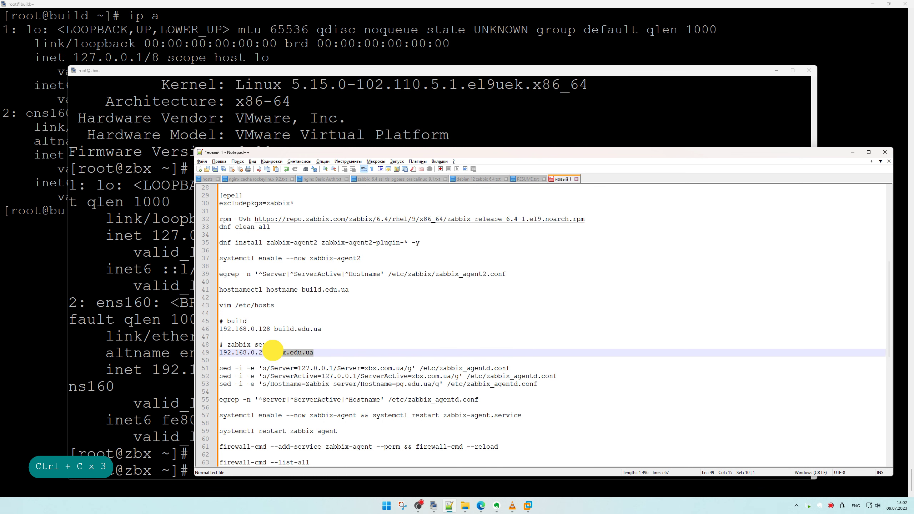
{"action": "key", "text": "ctrl+c"}
{"action": "left_click_drag", "start_coordinate": [364, 369], "coordinate": [452, 376]}
{"action": "key", "text": "ctrl+v"}
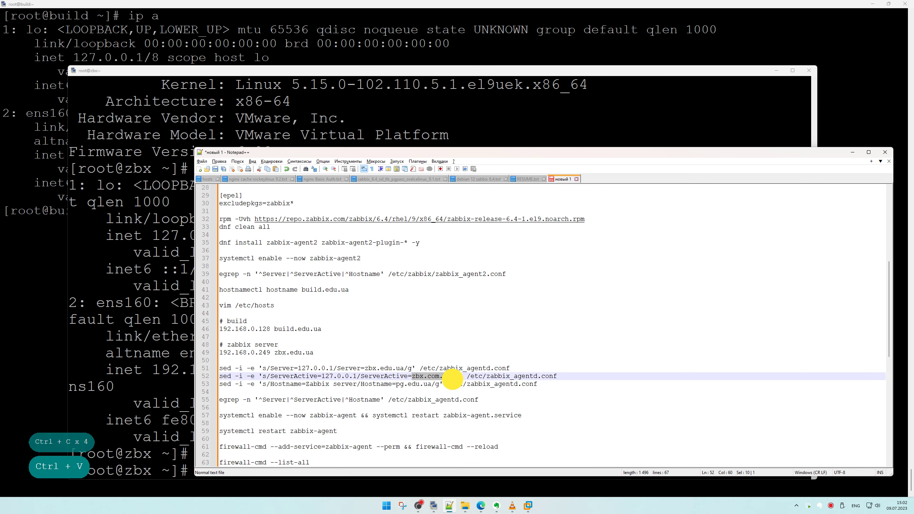
{"action": "key", "text": "ctrl+v"}
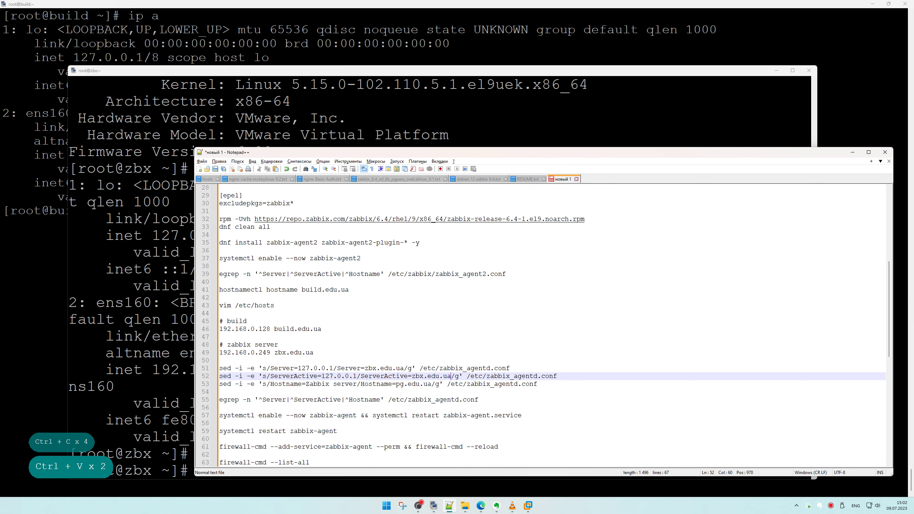
Replace pg.edu.ua with build.edu.ua in the Hostname sed command.
{"action": "left_click_drag", "start_coordinate": [274, 329], "coordinate": [322, 329]}
{"action": "key", "text": "ctrl+c"}
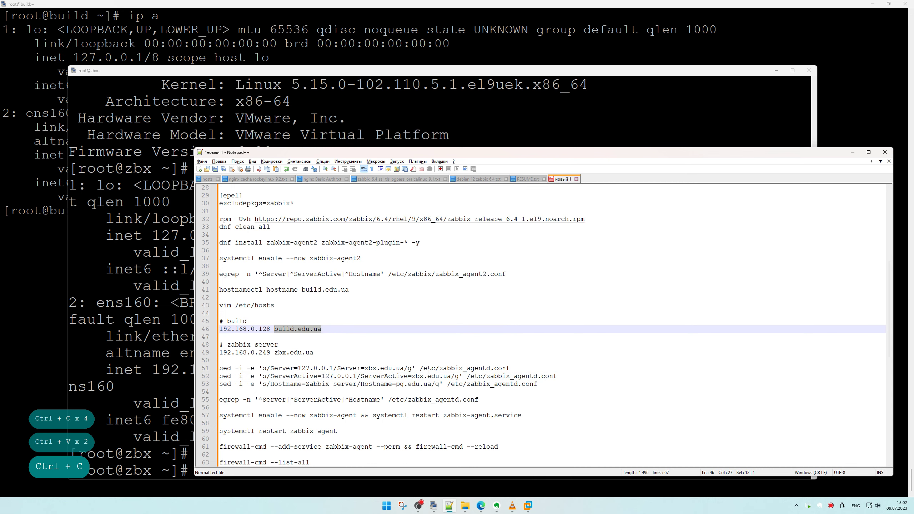
{"action": "left_click_drag", "start_coordinate": [396, 384], "coordinate": [431, 384]}
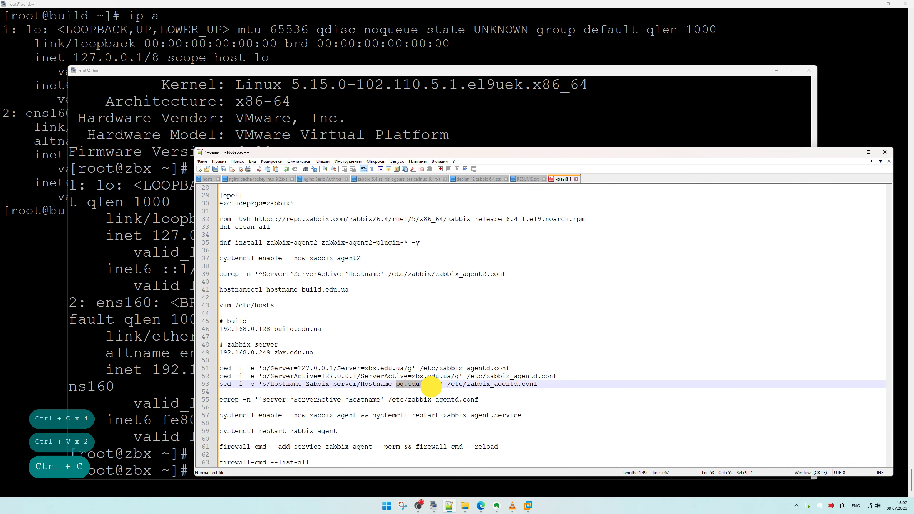
{"action": "key", "text": "ctrl+v"}
Point all three sed commands at /etc/zabbix/zabbix_agent2.conf instead of the old agentd config.
{"action": "left_click_drag", "start_coordinate": [520, 275], "coordinate": [388, 274]}
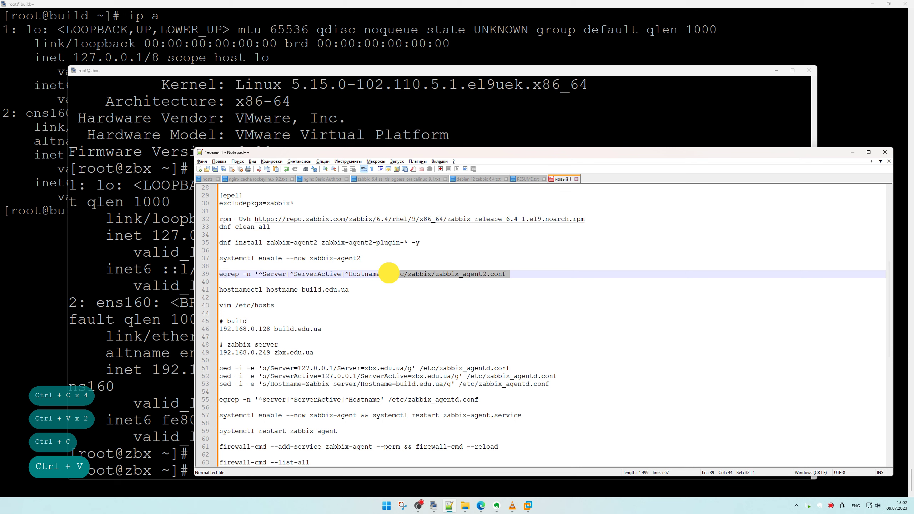
{"action": "key", "text": "ctrl+c"}
{"action": "left_click_drag", "start_coordinate": [419, 368], "coordinate": [467, 385]}
{"action": "key", "text": "ctrl+v"}
{"action": "key", "text": "Return"}
{"action": "key", "text": "ctrl+v"}
{"action": "key", "text": "Return"}
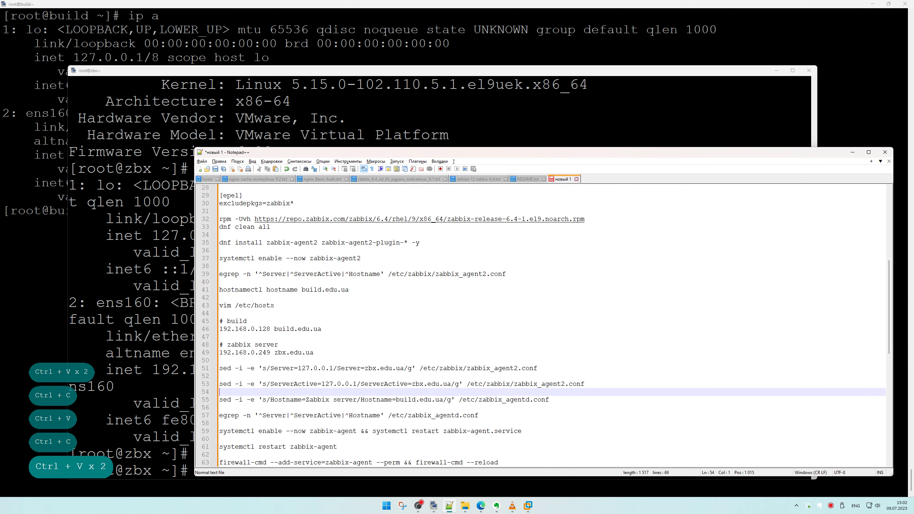
{"action": "left_click", "coordinate": [457, 400]}
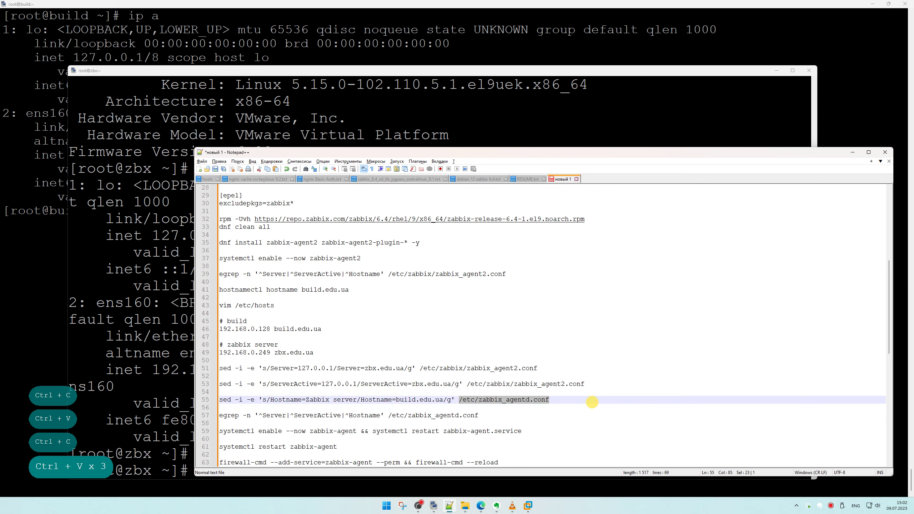
{"action": "key", "text": "ctrl+v"}
Delete the extra blank line and select the Server and ServerActive sed commands.
{"action": "left_click", "coordinate": [588, 390]}
{"action": "left_click", "coordinate": [564, 417]}
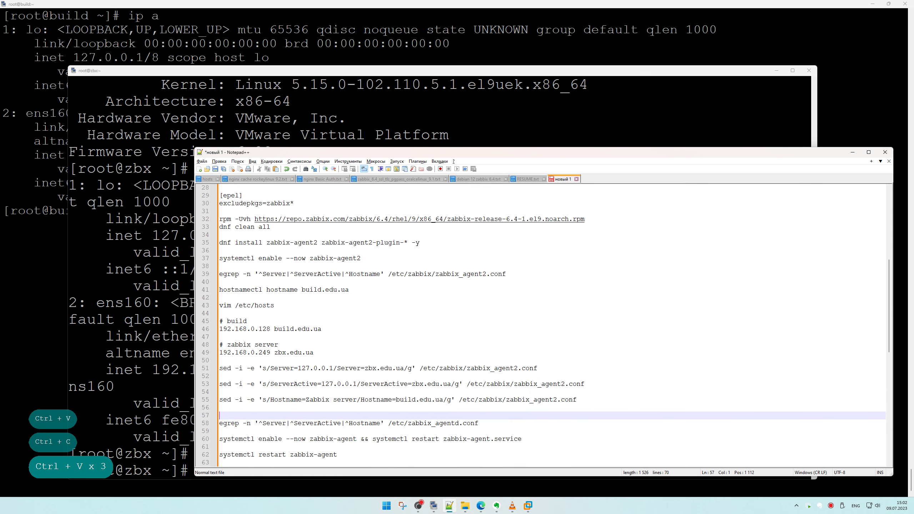
{"action": "left_click", "coordinate": [583, 384]}
{"action": "left_click", "coordinate": [582, 392]}
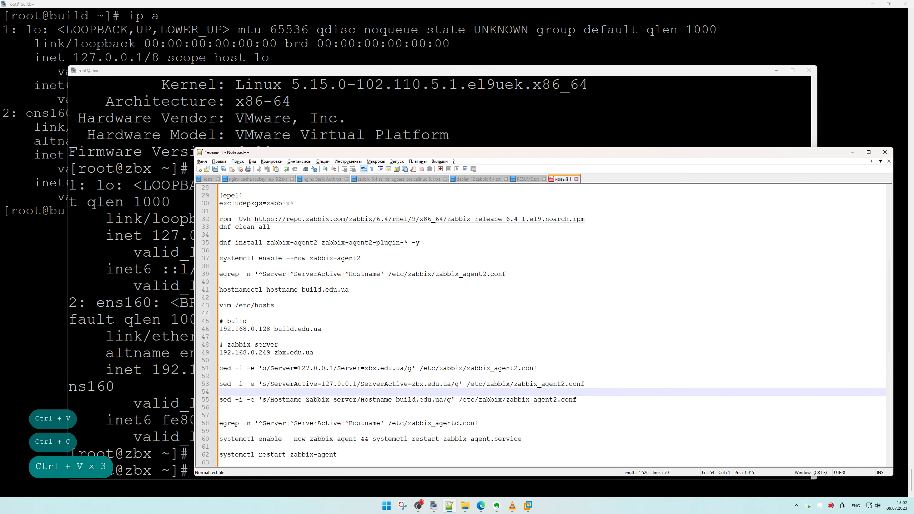
{"action": "left_click", "coordinate": [497, 373]}
{"action": "key", "text": "Delete"}
{"action": "left_click_drag", "start_coordinate": [601, 378], "coordinate": [166, 368]}
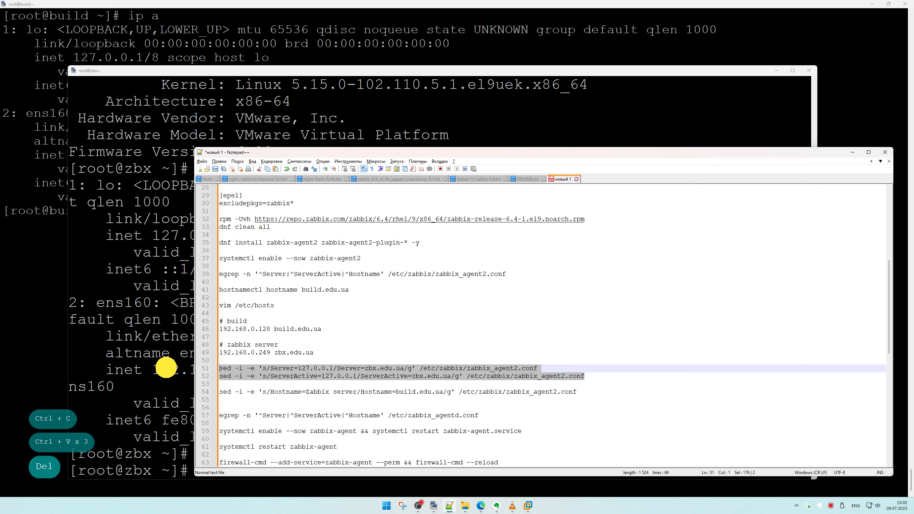
{"action": "key", "text": "ctrl"}
{"action": "left_click", "coordinate": [507, 369]}
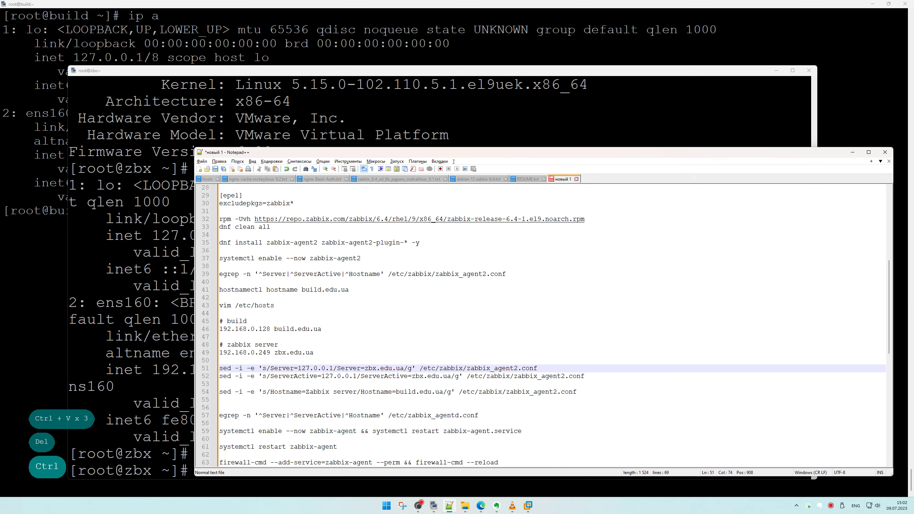
{"action": "left_click_drag", "start_coordinate": [585, 376], "coordinate": [220, 368]}
Run the Server, ServerActive and Hostname sed commands in the zbx terminal.
{"action": "key", "text": "ctrl+c"}
{"action": "right_click", "coordinate": [122, 361]}
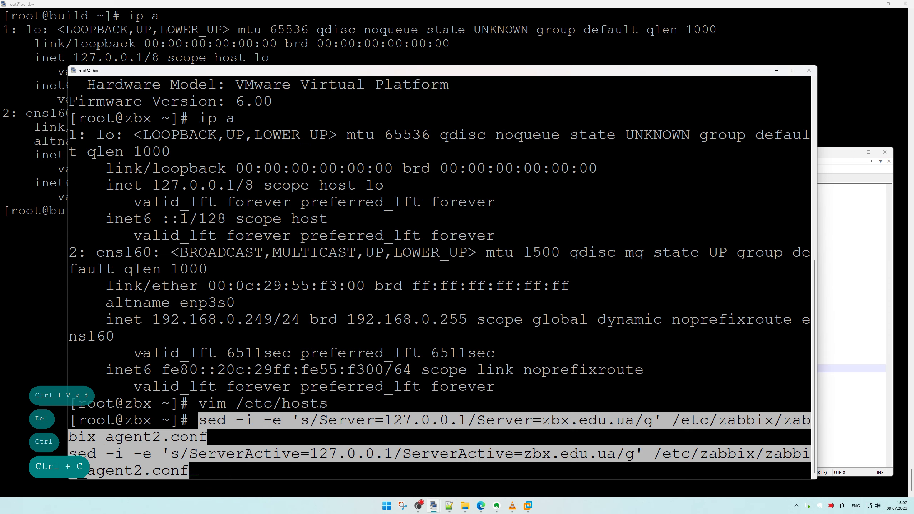
{"action": "key", "text": "Return"}
{"action": "left_click", "coordinate": [853, 427]}
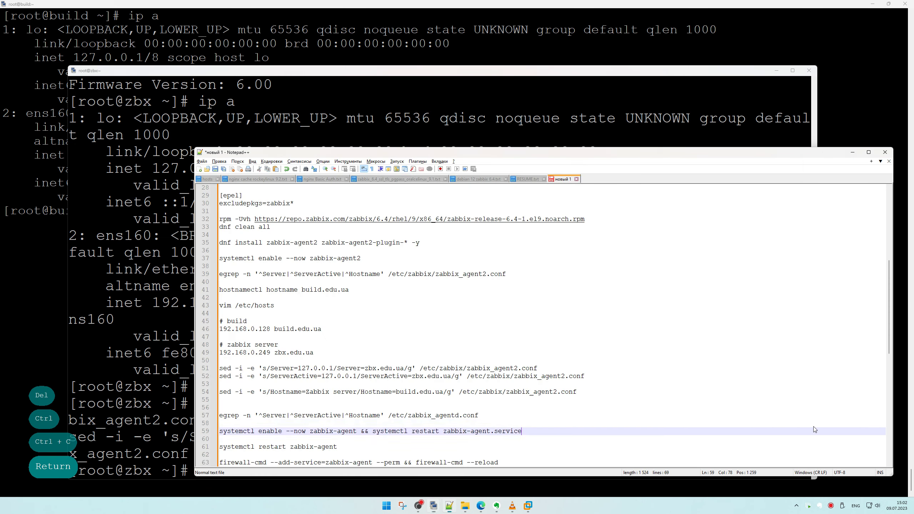
{"action": "left_click_drag", "start_coordinate": [580, 392], "coordinate": [135, 391]}
{"action": "key", "text": "ctrl+c"}
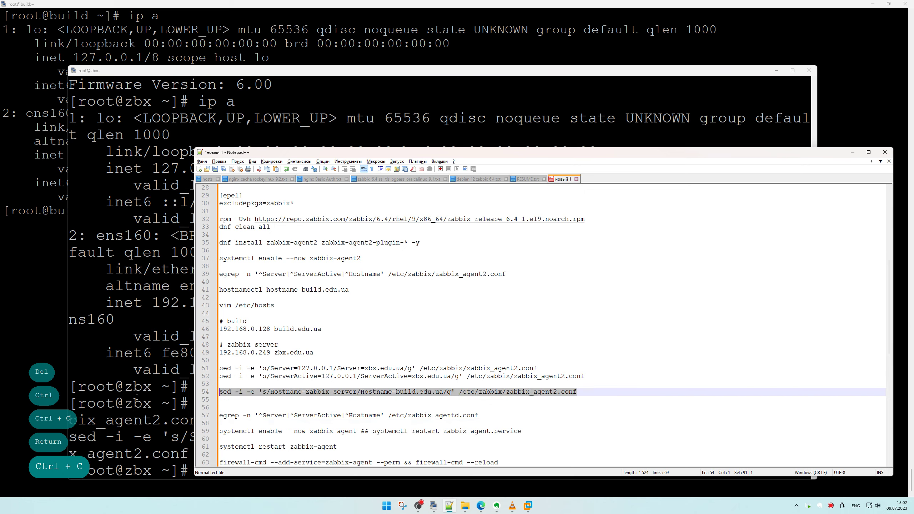
{"action": "right_click", "coordinate": [134, 395]}
{"action": "key", "text": "Return"}
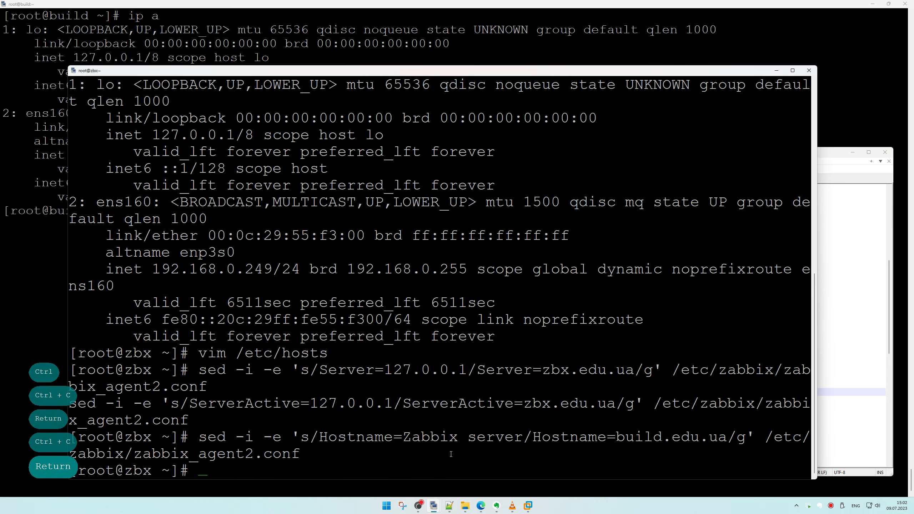
Run the egrep check on zabbix_agent2.conf and paste the config path at the prompt.
{"action": "left_click", "coordinate": [881, 430]}
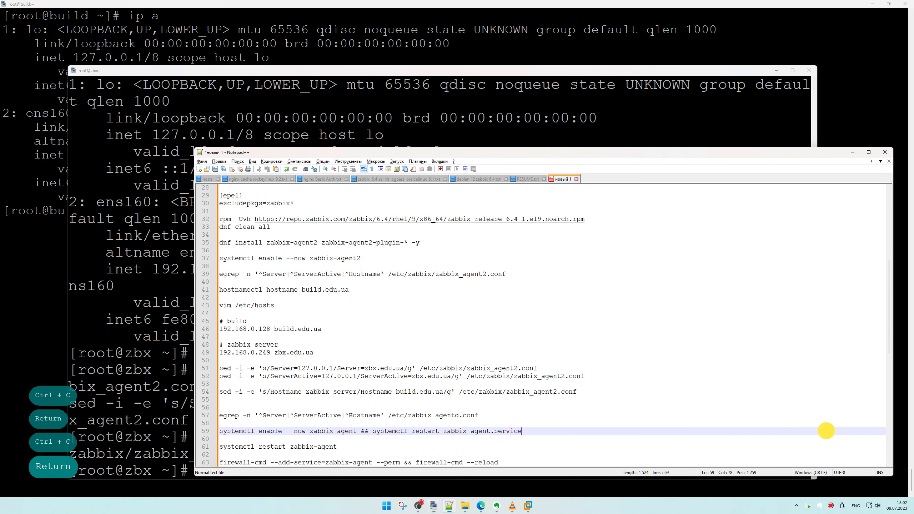
{"action": "left_click", "coordinate": [471, 285]}
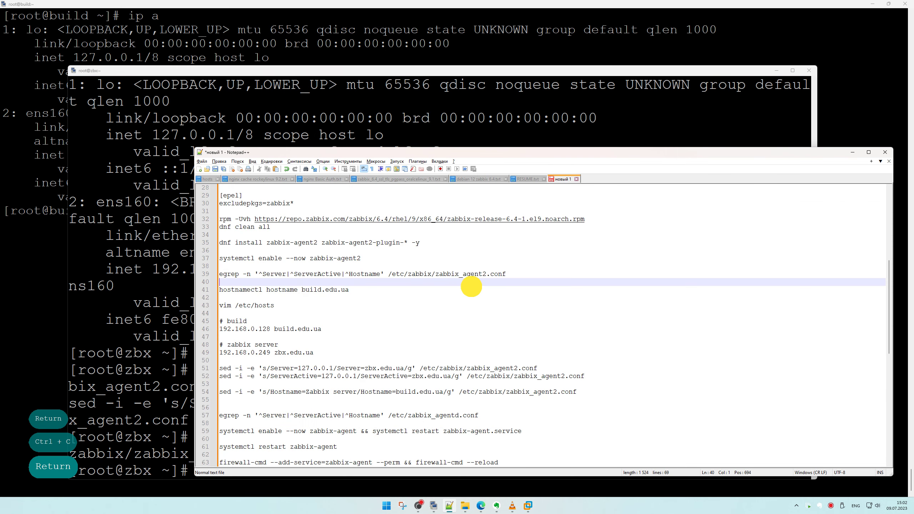
{"action": "left_click", "coordinate": [209, 277]}
{"action": "key", "text": "ctrl+c"}
{"action": "right_click", "coordinate": [162, 337]}
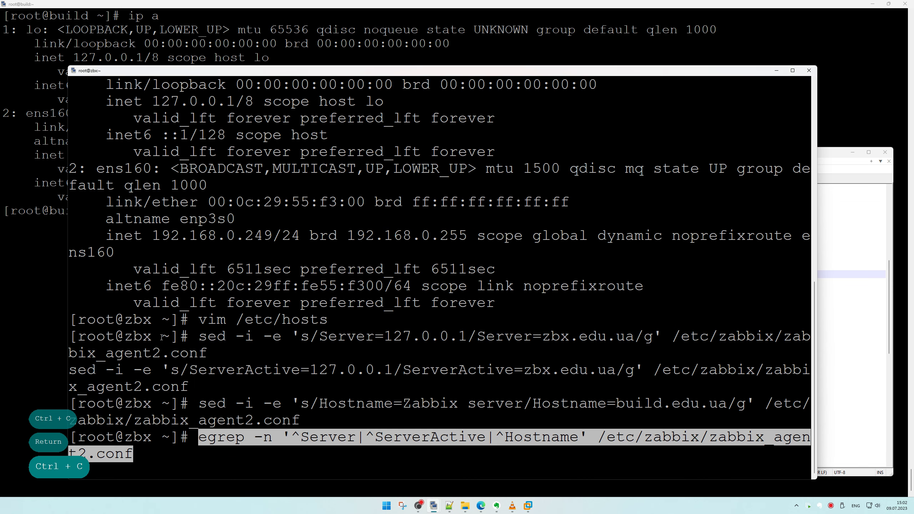
{"action": "key", "text": "Return"}
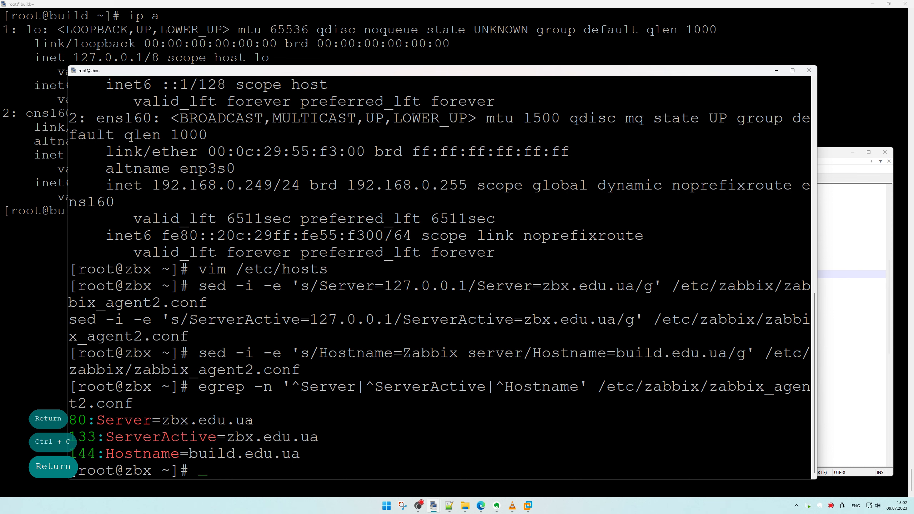
{"action": "double_click", "coordinate": [279, 436]}
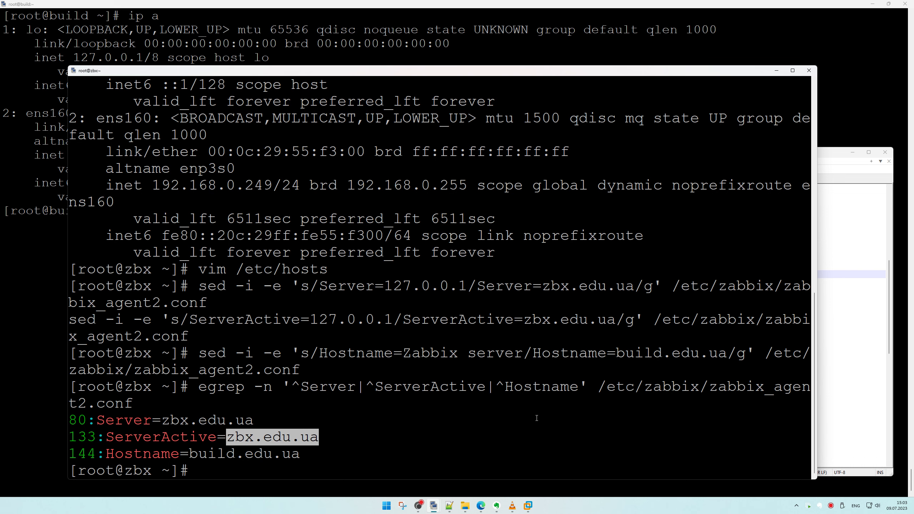
{"action": "double_click", "coordinate": [646, 391]}
{"action": "right_click", "coordinate": [550, 449]}
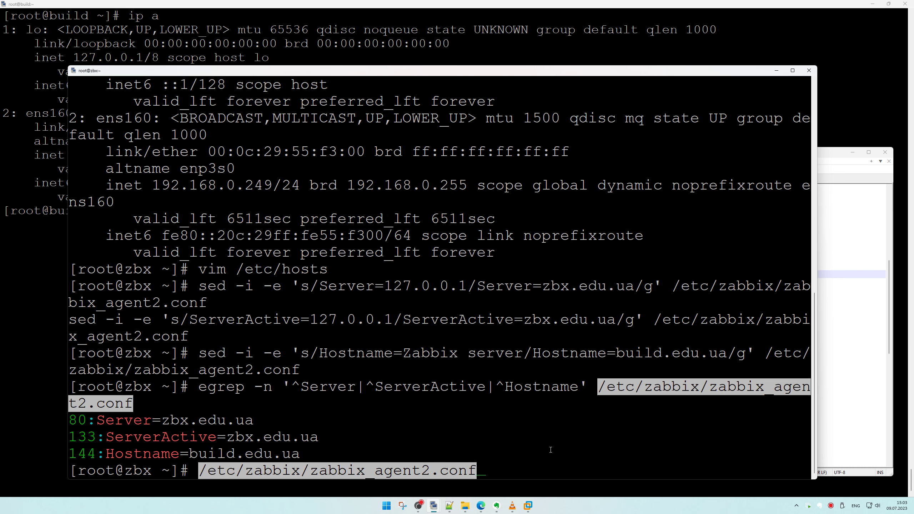
Open zabbix_agent2.conf in vim and move to the Hostname line.
{"action": "key", "text": "ctrl+a"}
{"action": "type", "text": "vim"}
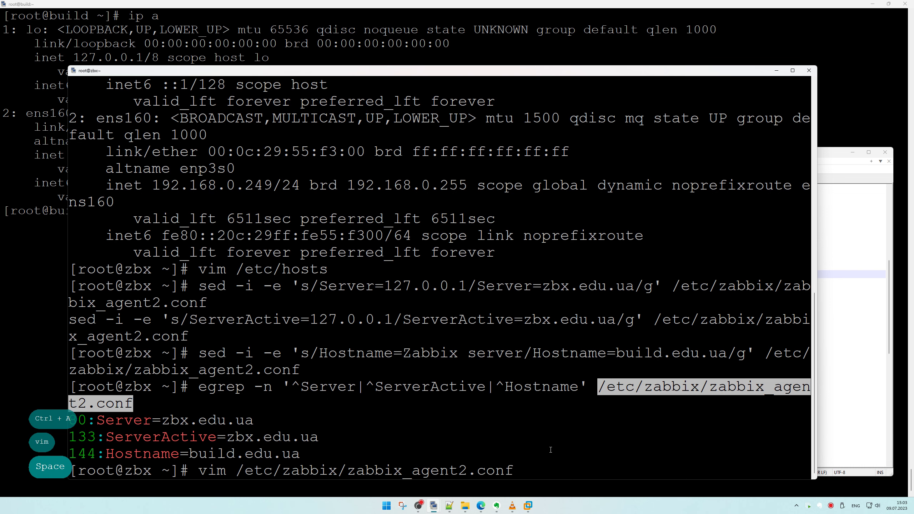
{"action": "key", "text": "Return"}
{"action": "key", "text": "Down"}
{"action": "key", "text": "Page_Down"}
{"action": "key", "text": "Page_Down"}
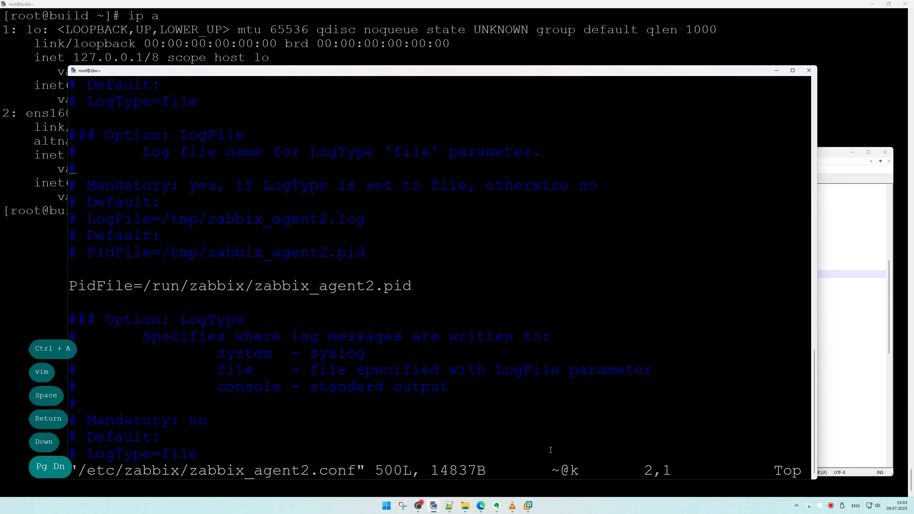
{"action": "key", "text": "Page_Down"}
{"action": "key", "text": "Page_Down"}
{"action": "key", "text": "Page_Up"}
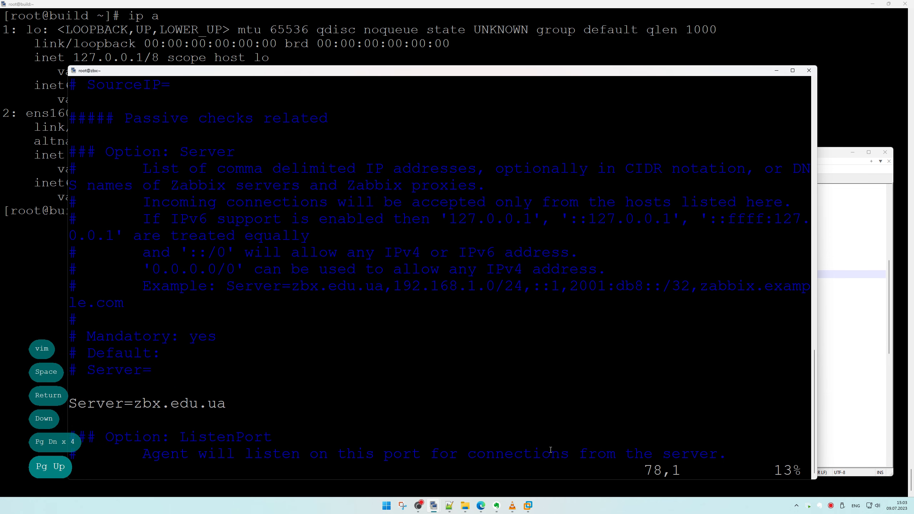
{"action": "key", "text": "Page_Down"}
{"action": "key", "text": "Page_Down"}
{"action": "key", "text": "Page_Down"}
{"action": "key", "text": "Page_Down"}
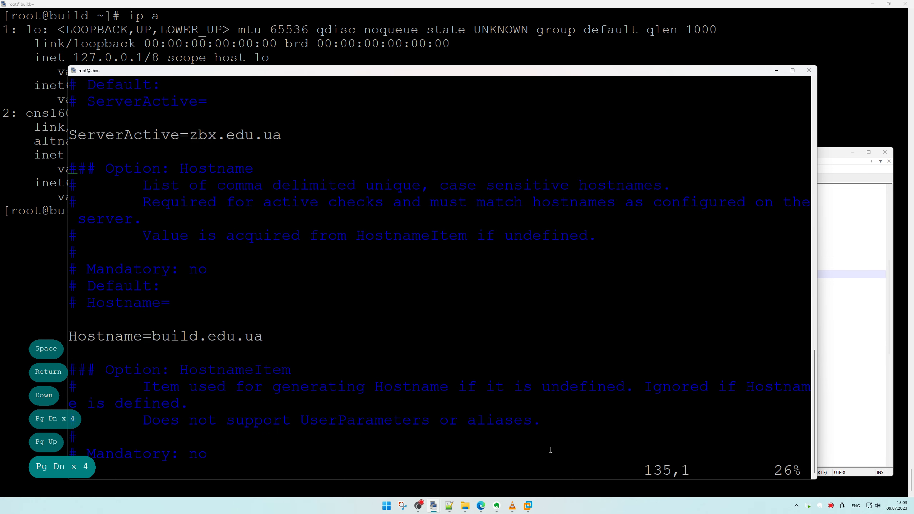
{"action": "key", "text": "Down"}
{"action": "key", "text": "Down"}
{"action": "key", "text": "Down"}
{"action": "key", "text": "Down"}
{"action": "key", "text": "Down"}
{"action": "key", "text": "Down"}
{"action": "key", "text": "Down"}
{"action": "key", "text": "Down"}
{"action": "key", "text": "Down"}
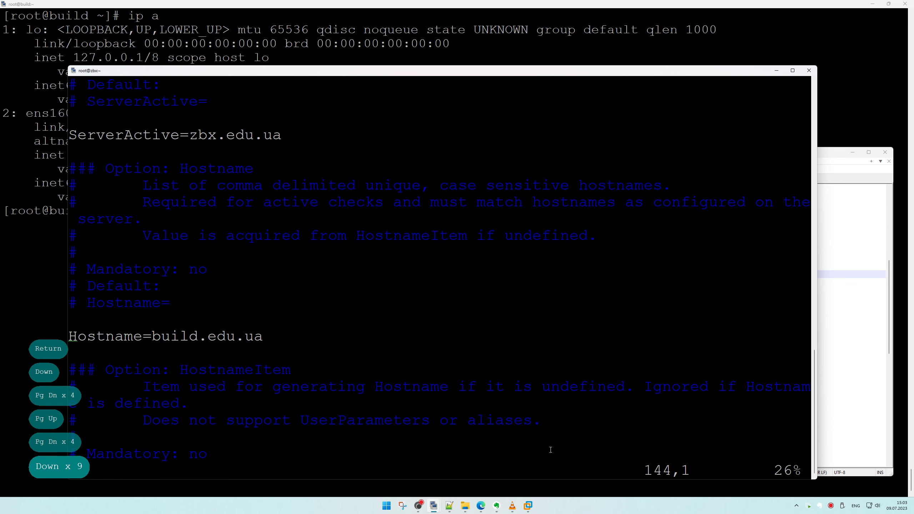
{"action": "key", "text": "Up"}
{"action": "key", "text": "Down"}
Replace the Hostname value with zbx.edu.ua and leave insert mode.
{"action": "key", "text": "Right"}
{"action": "key", "text": "Right"}
{"action": "key", "text": "Right"}
{"action": "key", "text": "Right"}
{"action": "key", "text": "Right"}
{"action": "key", "text": "Right"}
{"action": "key", "text": "Right"}
{"action": "key", "text": "Right"}
{"action": "key", "text": "Right"}
{"action": "key", "text": "Right"}
{"action": "key", "text": "Right"}
{"action": "key", "text": "Right"}
{"action": "key", "text": "Right"}
{"action": "key", "text": "Right"}
{"action": "key", "text": "Right"}
{"action": "key", "text": "Right"}
{"action": "key", "text": "Right"}
{"action": "key", "text": "Right"}
{"action": "key", "text": "Right"}
{"action": "key", "text": "Right"}
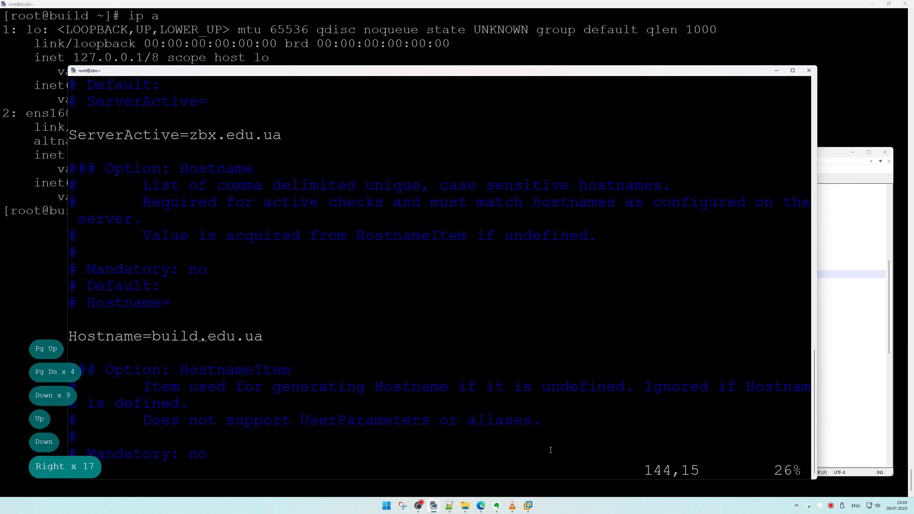
{"action": "key", "text": "Delete"}
{"action": "key", "text": "Delete"}
{"action": "key", "text": "Delete"}
{"action": "key", "text": "Delete"}
{"action": "key", "text": "Delete"}
{"action": "key", "text": "Delete"}
{"action": "key", "text": "Delete"}
{"action": "key", "text": "Delete"}
{"action": "key", "text": "Delete"}
{"action": "key", "text": "Delete"}
{"action": "key", "text": "Delete"}
{"action": "key", "text": "Delete"}
{"action": "key", "text": "a"}
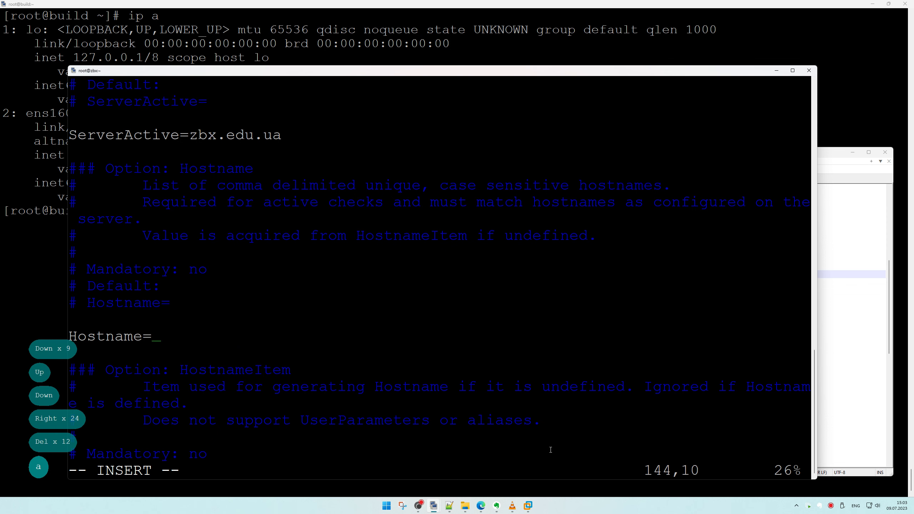
{"action": "double_click", "coordinate": [231, 135]}
{"action": "right_click", "coordinate": [209, 265]}
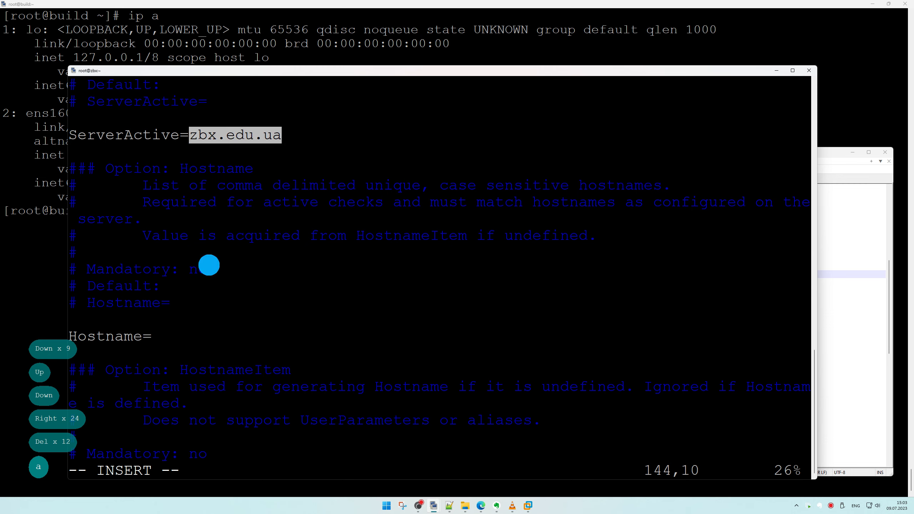
{"action": "key", "text": "Escape"}
Save the config with :x and run systemctl restart zabbix-agent2.
{"action": "type", "text": ":x"}
{"action": "key", "text": "Return"}
{"action": "key", "text": "Return"}
{"action": "key", "text": "Return"}
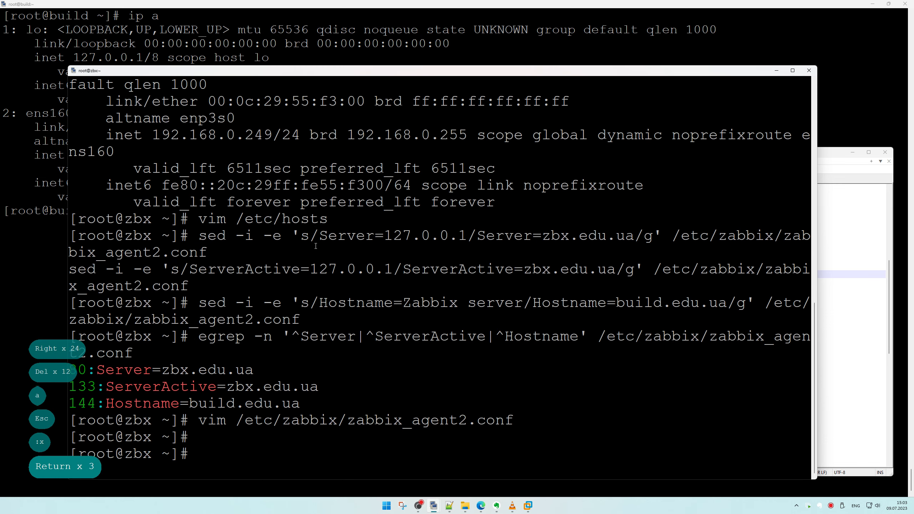
{"action": "type", "text": "systecm"}
{"action": "key", "text": "Tab"}
{"action": "type", "text": "re"}
{"action": "key", "text": "BackSpace"}
{"action": "key", "text": "BackSpace"}
{"action": "key", "text": "Tab"}
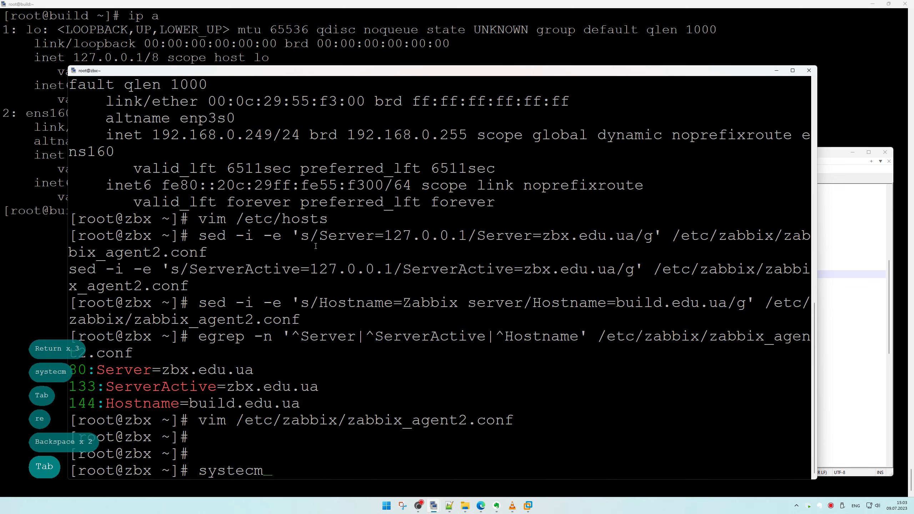
{"action": "key", "text": "BackSpace"}
{"action": "key", "text": "BackSpace"}
{"action": "key", "text": "Tab"}
{"action": "type", "text": "c"}
{"action": "key", "text": "Tab"}
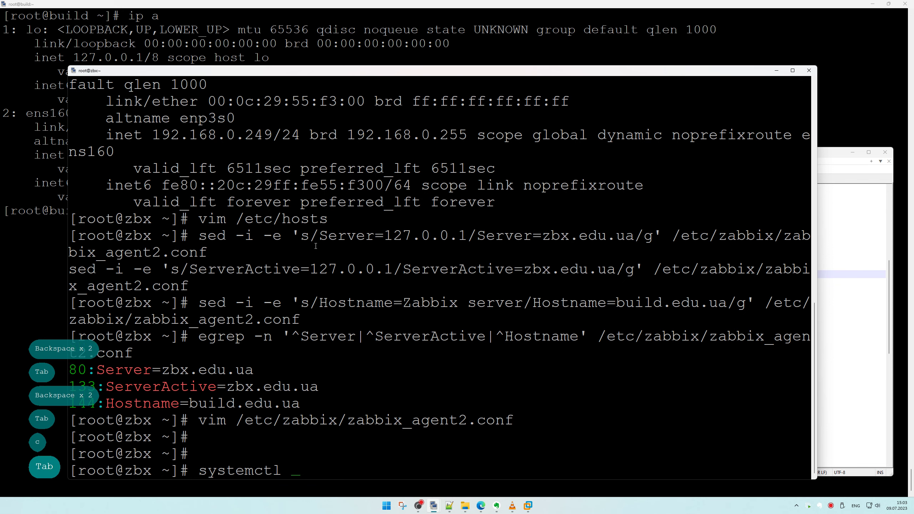
{"action": "type", "text": "restart zabbix"}
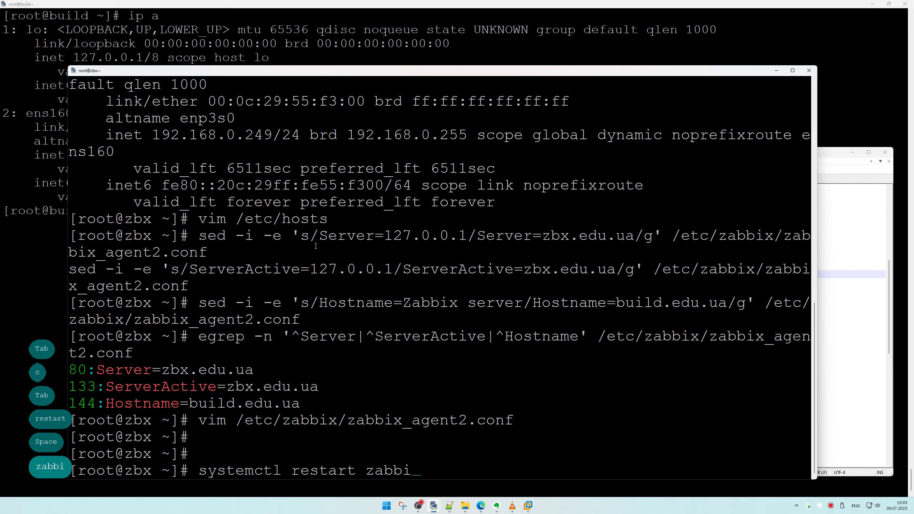
{"action": "key", "text": "Tab"}
{"action": "type", "text": "-age"}
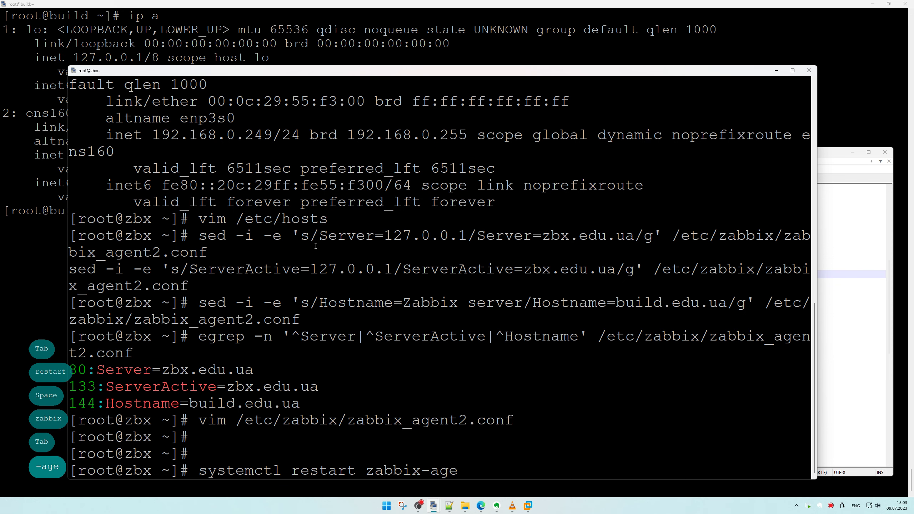
{"action": "type", "text": "nt2"}
{"action": "key", "text": "Return"}
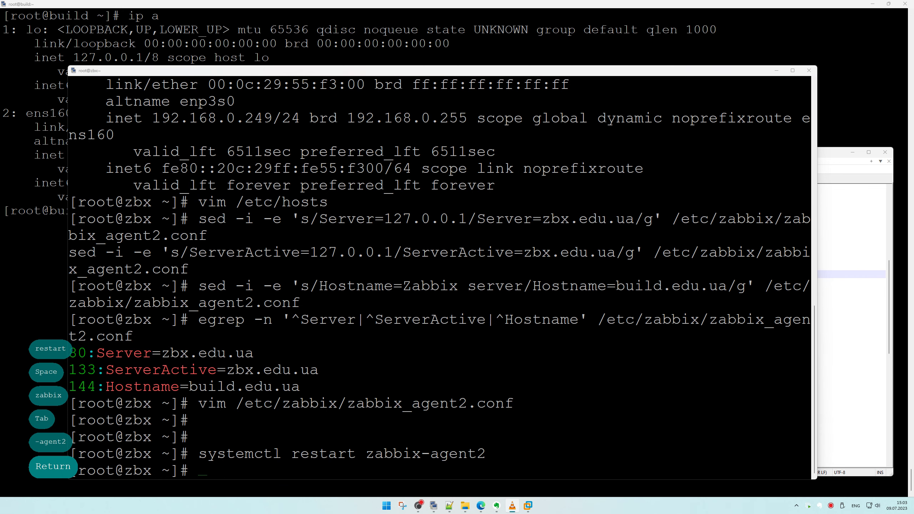
{"action": "left_click", "coordinate": [481, 505]}
Open the Zabbix server host from Data collection > Hosts, cancel, and return to Dashboards.
{"action": "left_click", "coordinate": [176, 5]}
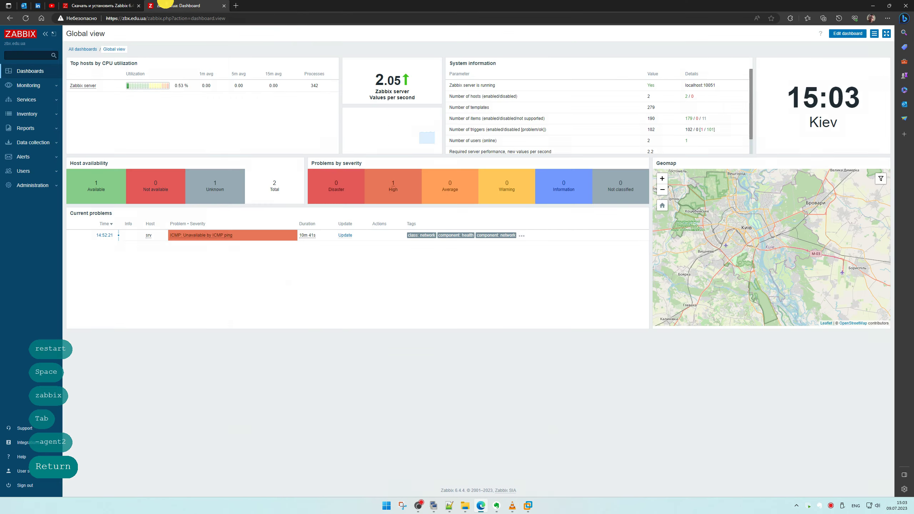
{"action": "left_click", "coordinate": [33, 71]}
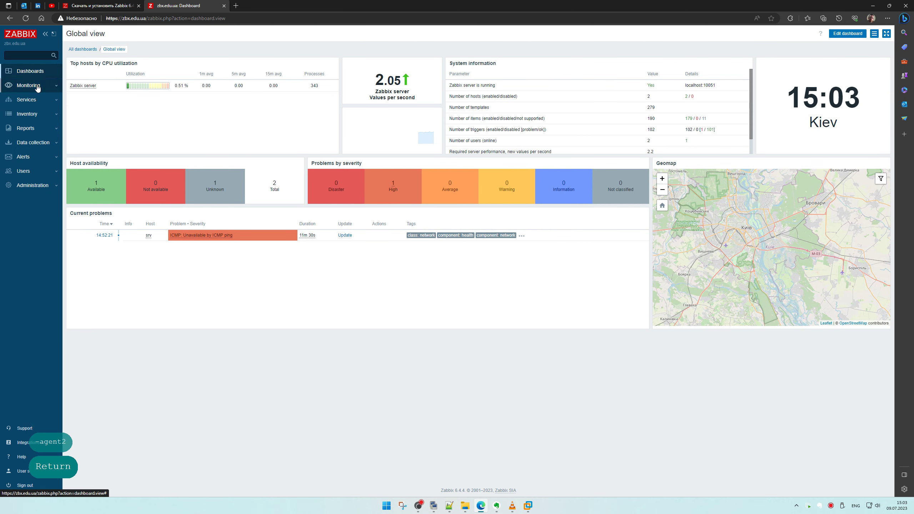
{"action": "left_click", "coordinate": [34, 143]}
{"action": "left_click", "coordinate": [22, 188]}
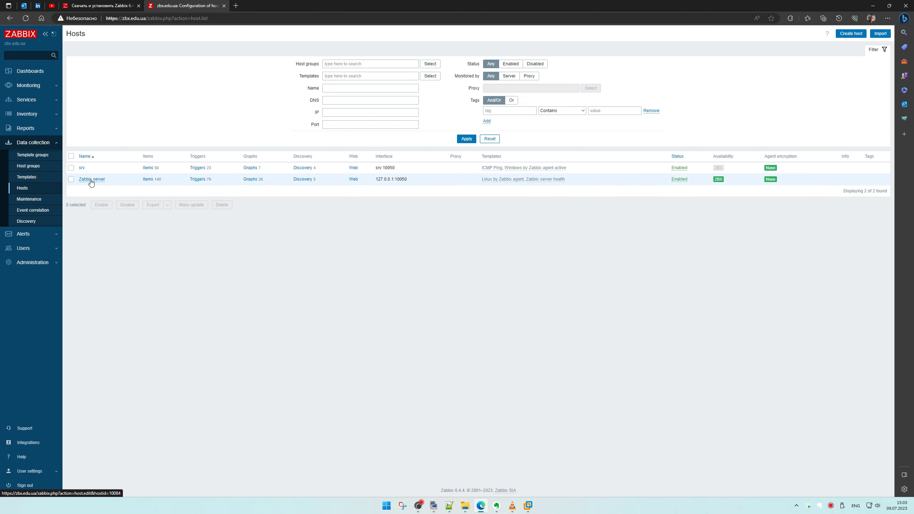
{"action": "left_click", "coordinate": [91, 180]}
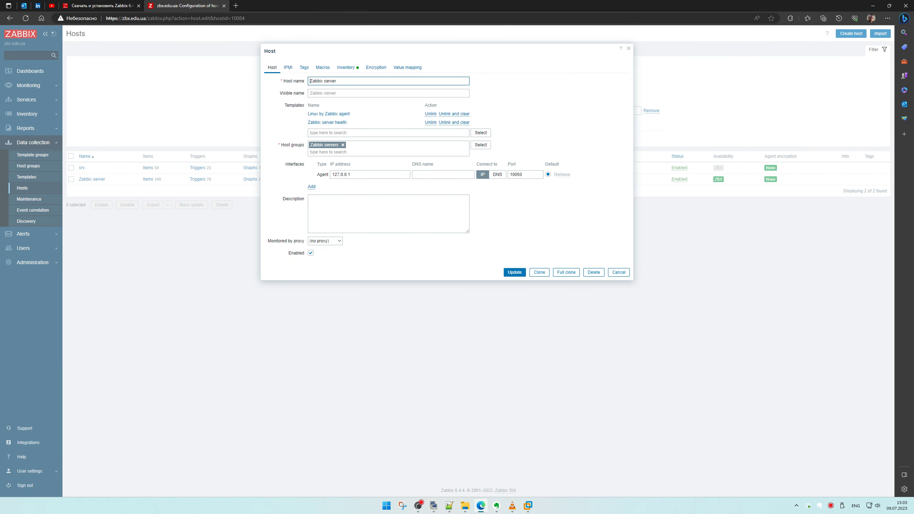
{"action": "left_click", "coordinate": [619, 272]}
{"action": "left_click", "coordinate": [27, 72]}
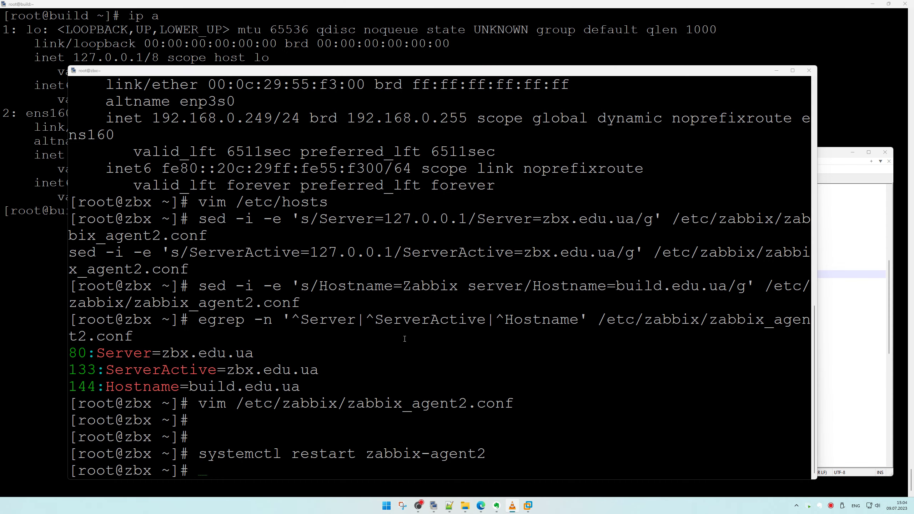
{"action": "left_click", "coordinate": [556, 292]}
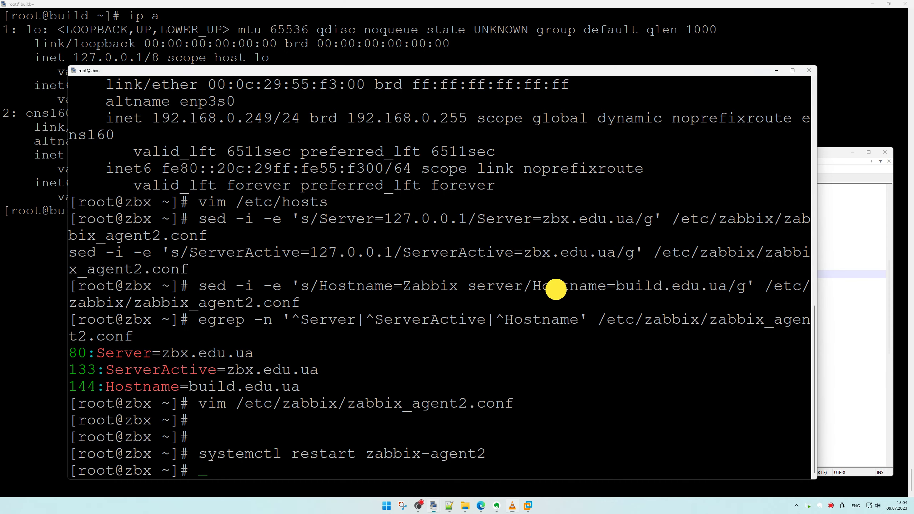
Copy the hosts-editing line from the notes and run hostnamectl on the build machine.
{"action": "left_click", "coordinate": [777, 71]}
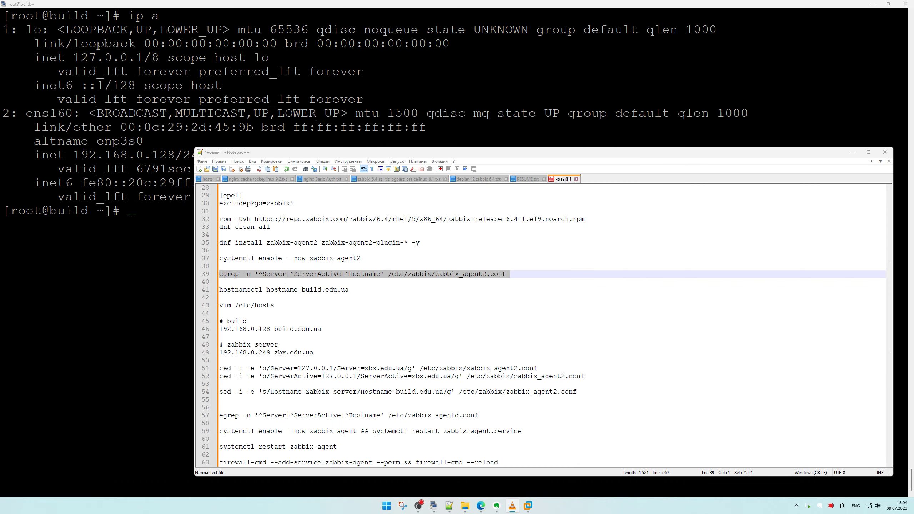
{"action": "triple_click", "coordinate": [220, 290]}
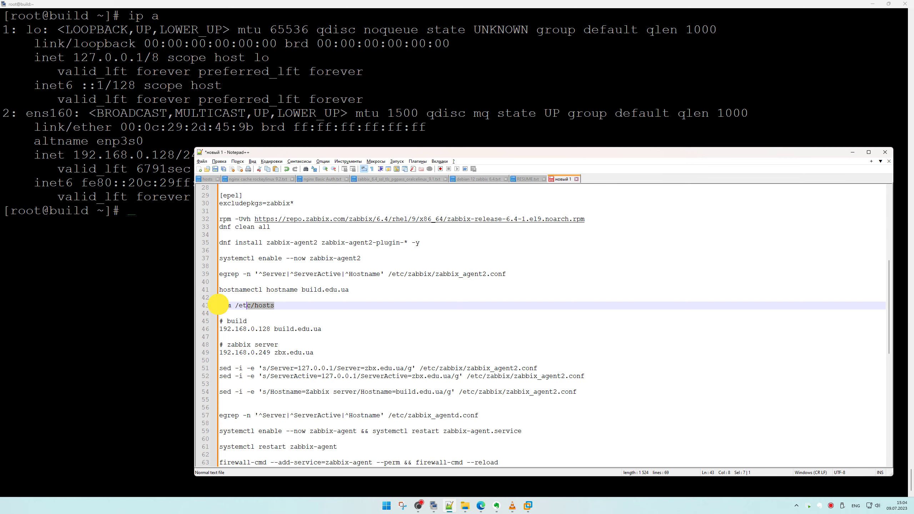
{"action": "key", "text": "ctrl+c"}
{"action": "left_click", "coordinate": [130, 287]}
{"action": "type", "text": "hgo"}
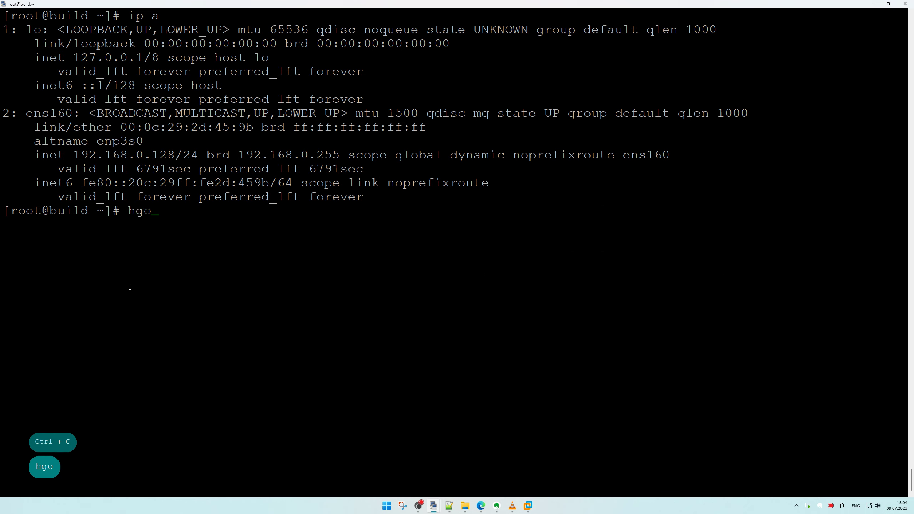
{"action": "key", "text": "BackSpace"}
{"action": "key", "text": "BackSpace"}
{"action": "key", "text": "BackSpace"}
{"action": "type", "text": "hostnamec"}
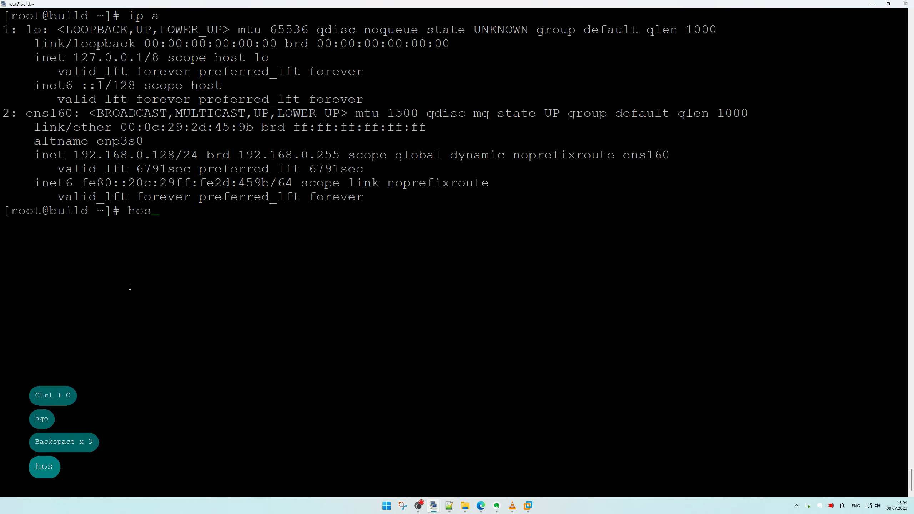
{"action": "key", "text": "Tab"}
{"action": "key", "text": "Return"}
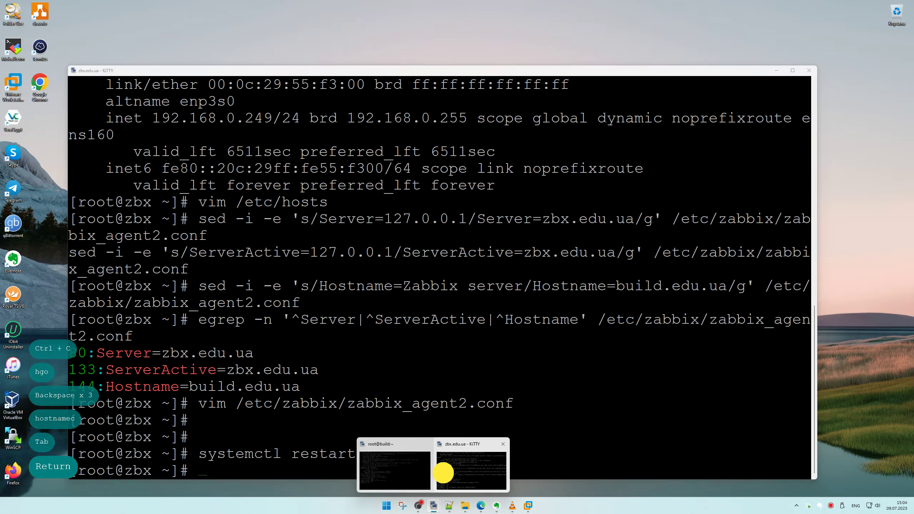
Run hostnamectl on zbx, then paste the /etc/hosts editing command into the build terminal.
{"action": "left_click", "coordinate": [444, 472]}
{"action": "key", "text": "ctrl+l"}
{"action": "type", "text": "hostnamec"}
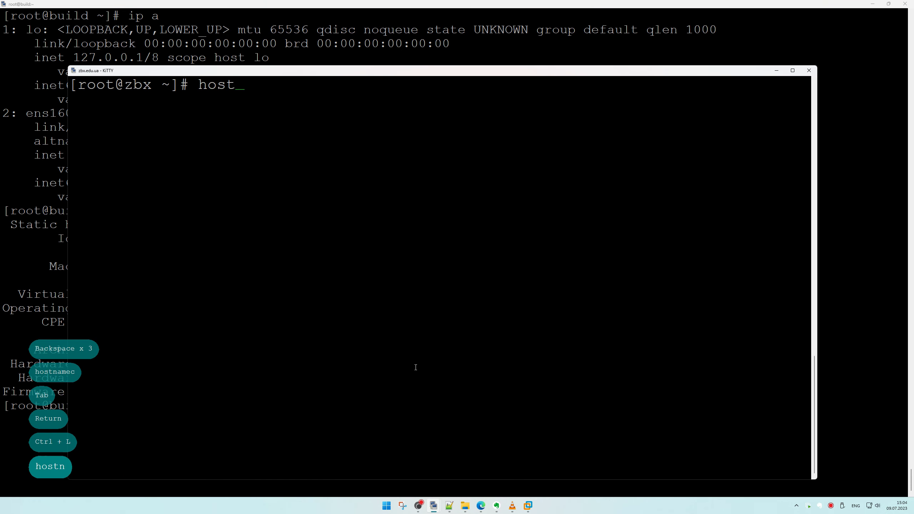
{"action": "key", "text": "Tab"}
{"action": "key", "text": "Return"}
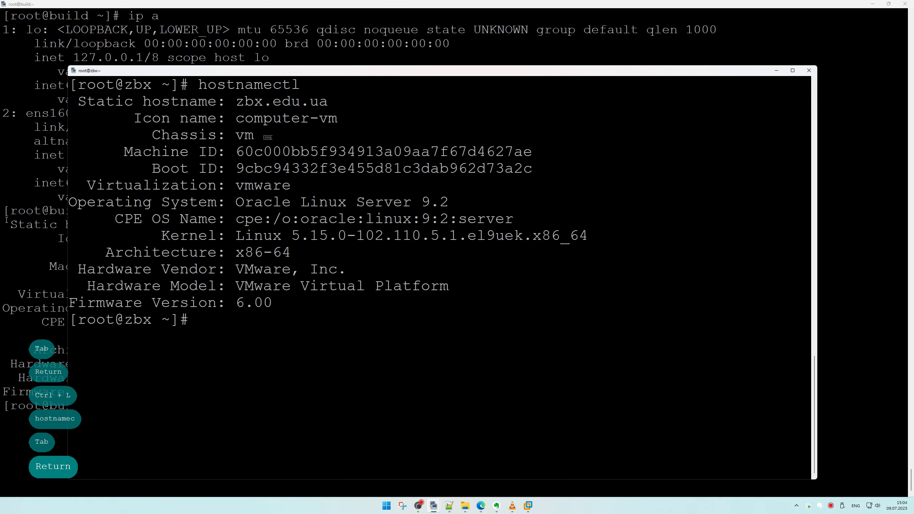
{"action": "left_click", "coordinate": [16, 224]}
{"action": "right_click", "coordinate": [123, 209]}
Open /etc/hosts with vi after the vim command fails.
{"action": "key", "text": "ctrl+l"}
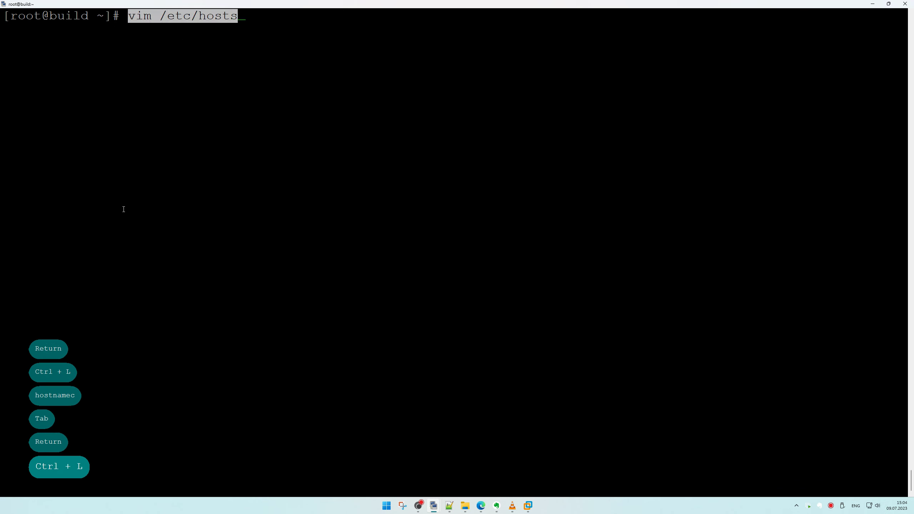
{"action": "key", "text": "Return"}
{"action": "key", "text": "Up"}
{"action": "key", "text": "ctrl+a"}
{"action": "key", "text": "Right"}
{"action": "key", "text": "Right"}
{"action": "key", "text": "Delete"}
{"action": "key", "text": "Return"}
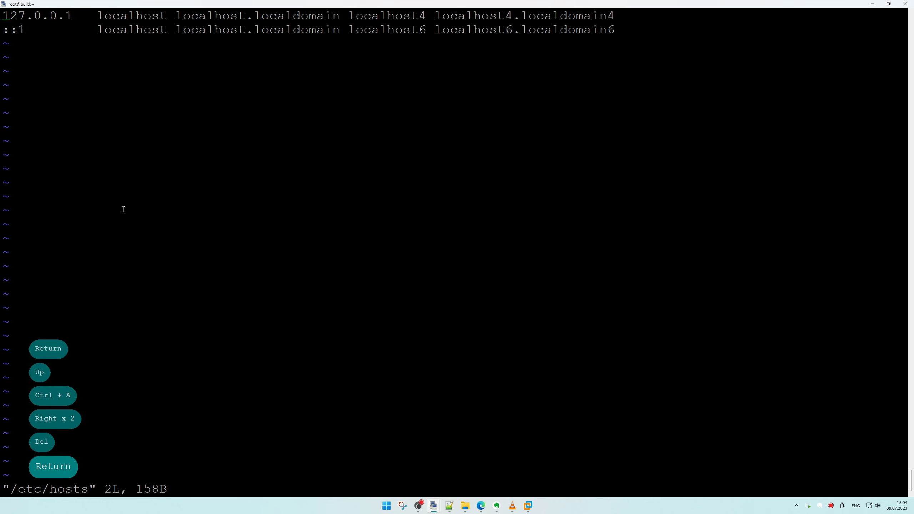
Add the entries 192.168.0.128 build.edu.ua and 192.168.0.249 zbx.edu.ua to the hosts file.
{"action": "key", "text": "Down"}
{"action": "key", "text": "Down"}
{"action": "key", "text": "o"}
{"action": "key", "text": "Return"}
{"action": "key", "text": "alt+Tab"}
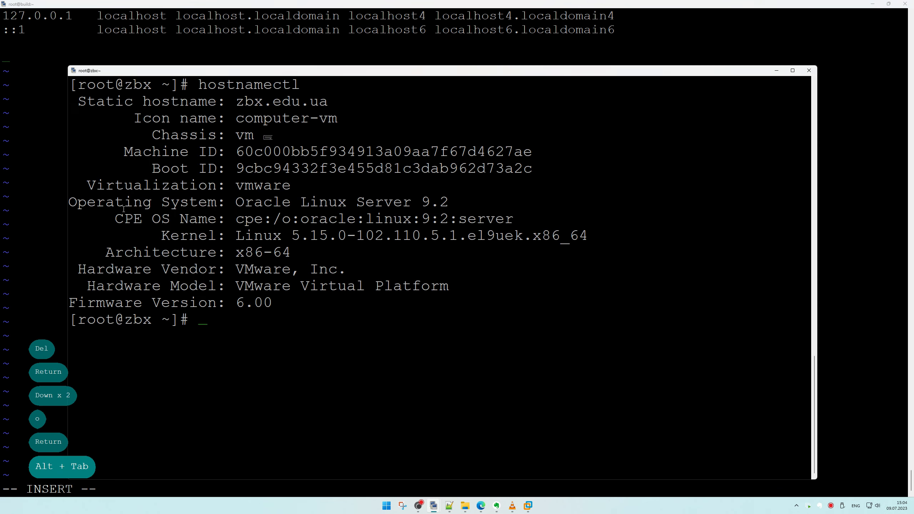
{"action": "key", "text": "alt+Tab"}
{"action": "key", "text": "alt+Tab"}
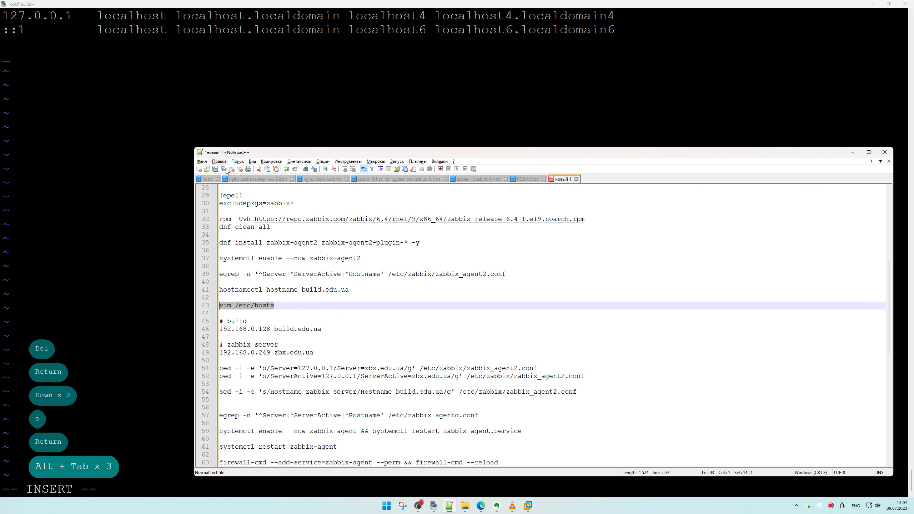
{"action": "scroll", "coordinate": [324, 307], "scroll_direction": "down", "scroll_amount": 2}
{"action": "left_click_drag", "start_coordinate": [314, 305], "coordinate": [187, 273]}
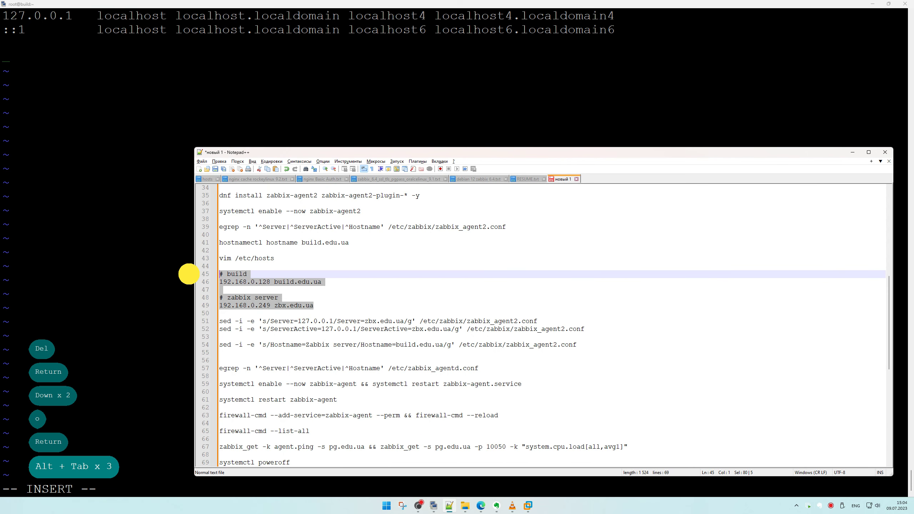
{"action": "key", "text": "ctrl+c"}
{"action": "right_click", "coordinate": [123, 161]}
{"action": "key", "text": "Escape"}
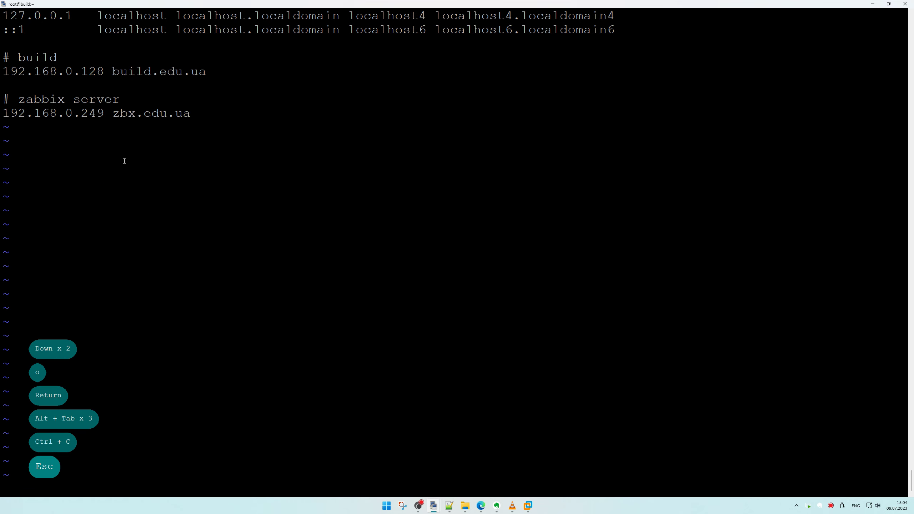
Save the hosts file with :wq and check it with cat /etc/hosts.
{"action": "type", "text": ":wq"}
{"action": "key", "text": "Return"}
{"action": "key", "text": "Up"}
{"action": "key", "text": "Up"}
{"action": "key", "text": "Down"}
{"action": "key", "text": "ctrl+a"}
{"action": "key", "text": "Delete"}
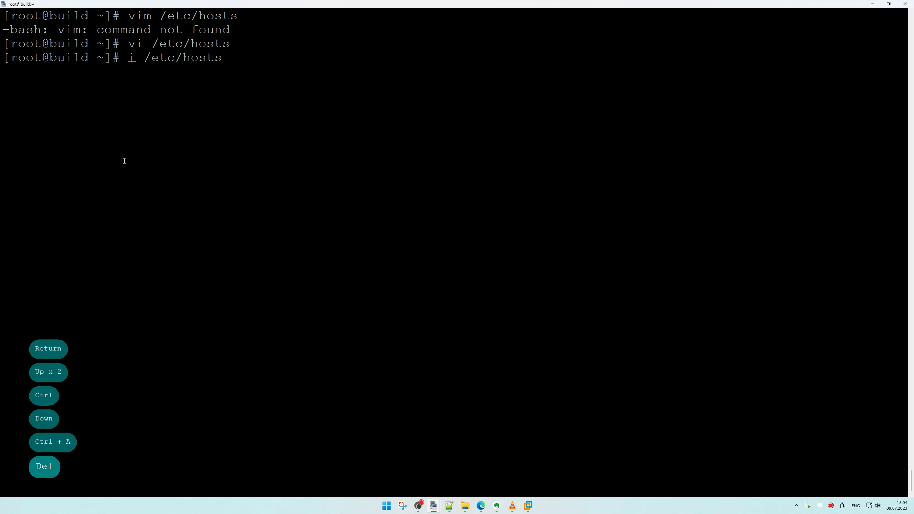
{"action": "key", "text": "Delete"}
{"action": "type", "text": "cat"}
{"action": "key", "text": "Return"}
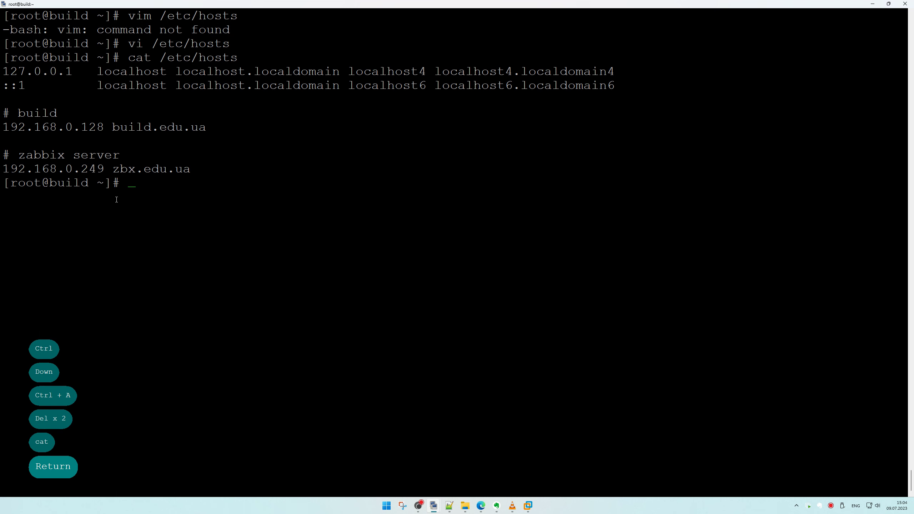
From the build server, ping zbx.edu.ua and build.edu.ua three times each with one combined command.
{"action": "double_click", "coordinate": [127, 172]}
{"action": "type", "text": "ping -c 3"}
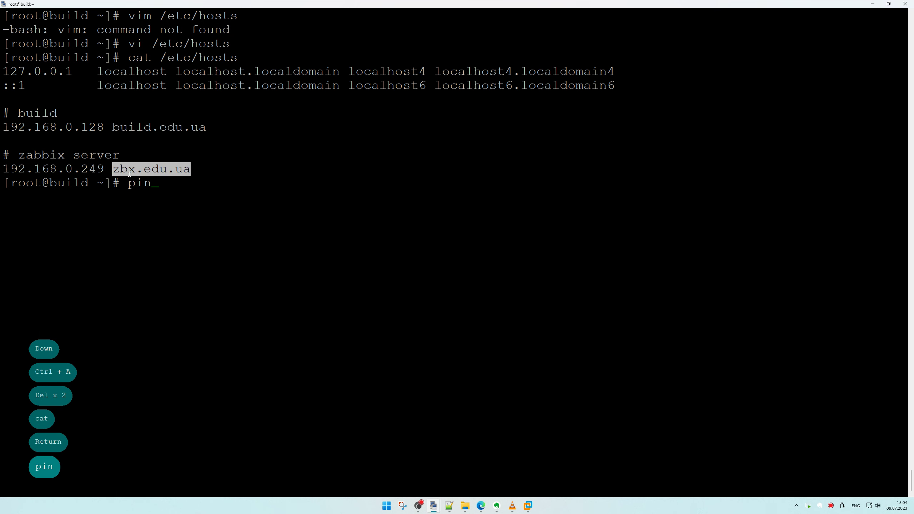
{"action": "right_click", "coordinate": [128, 174]}
{"action": "type", "text": "&&"}
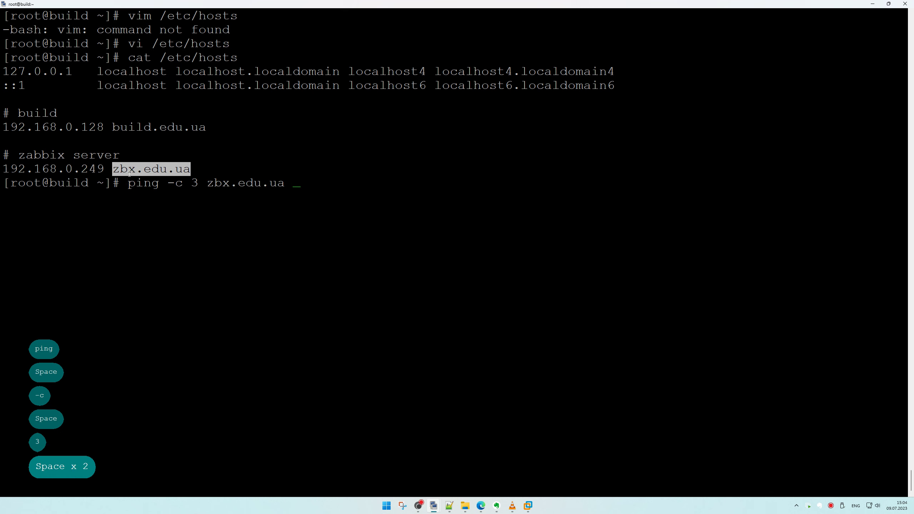
{"action": "double_click", "coordinate": [159, 127]}
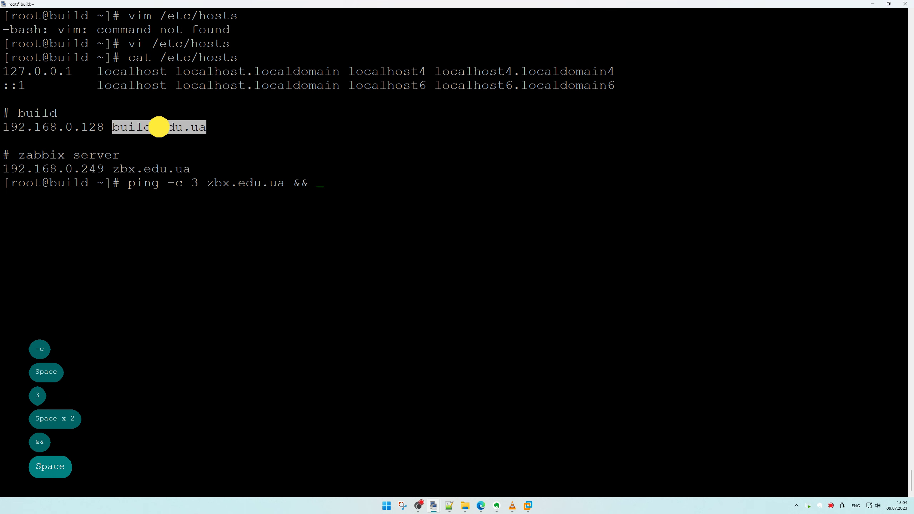
{"action": "type", "text": "ping -c 43"}
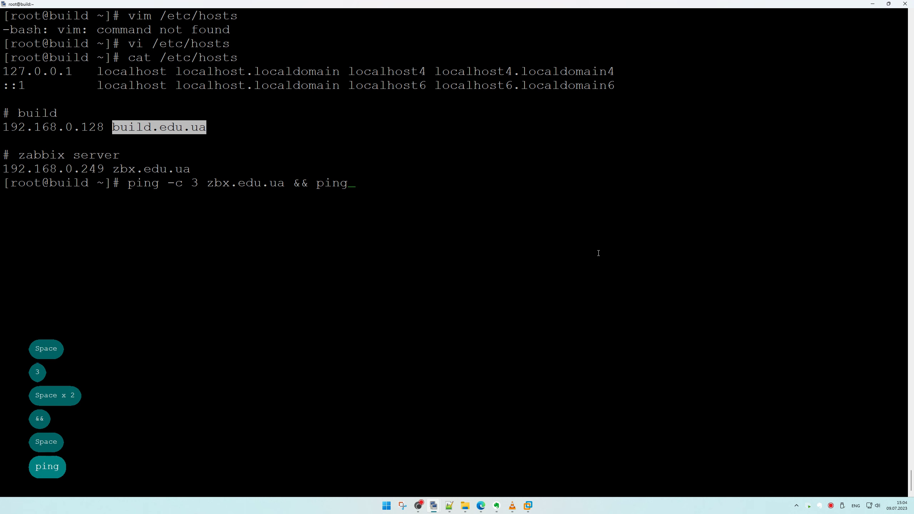
{"action": "key", "text": "BackSpace"}
{"action": "key", "text": "BackSpace"}
{"action": "type", "text": "3"}
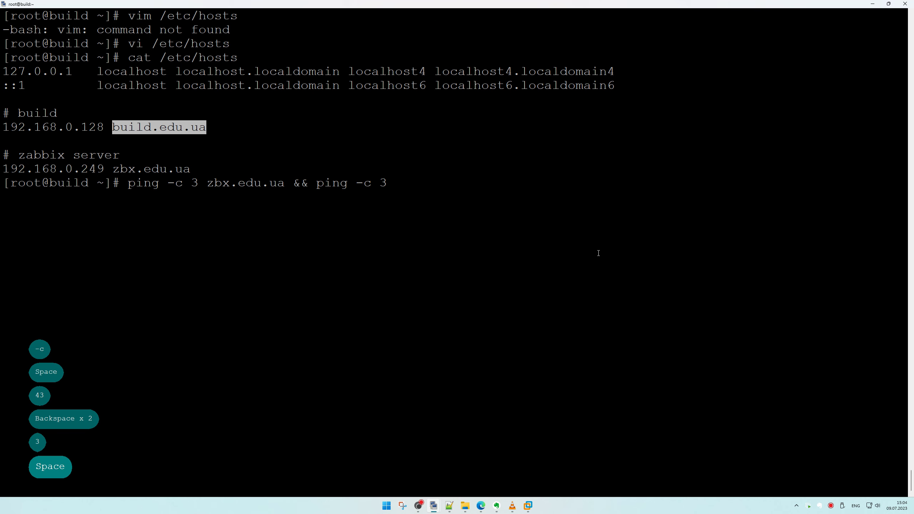
{"action": "right_click", "coordinate": [593, 254]}
{"action": "key", "text": "ctrl+l"}
{"action": "key", "text": "Return"}
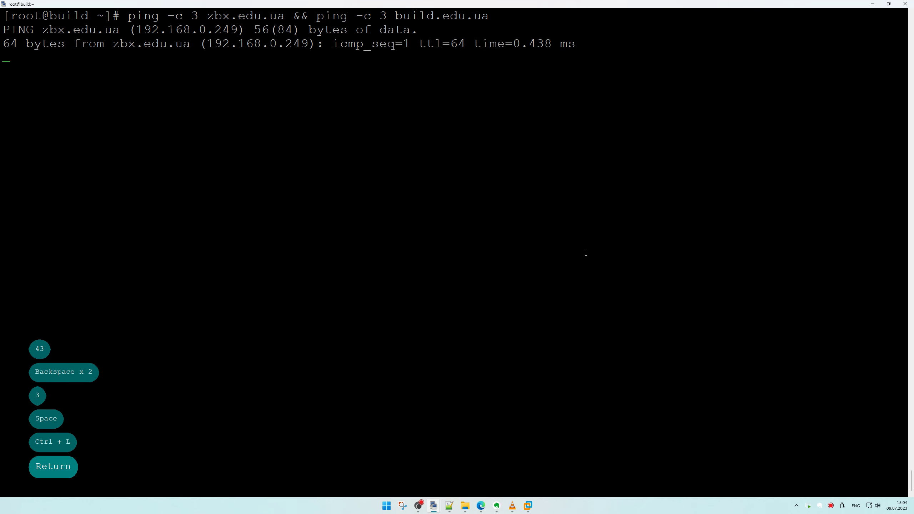
Save the combined ping command on a new line in the Notepad++ notes.
{"action": "left_click_drag", "start_coordinate": [128, 15], "coordinate": [484, 14]}
{"action": "key", "text": "alt+Tab"}
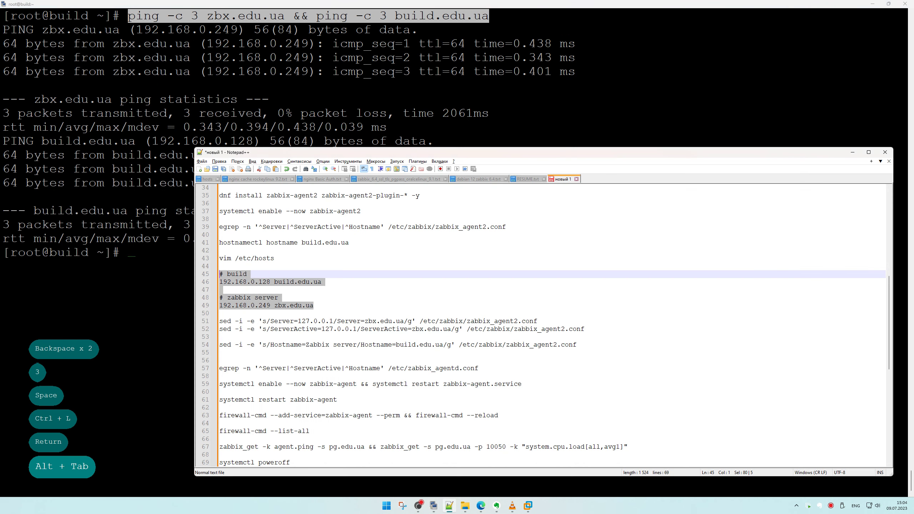
{"action": "key", "text": "Down"}
{"action": "key", "text": "Down"}
{"action": "key", "text": "Down"}
{"action": "key", "text": "Down"}
{"action": "key", "text": "Down"}
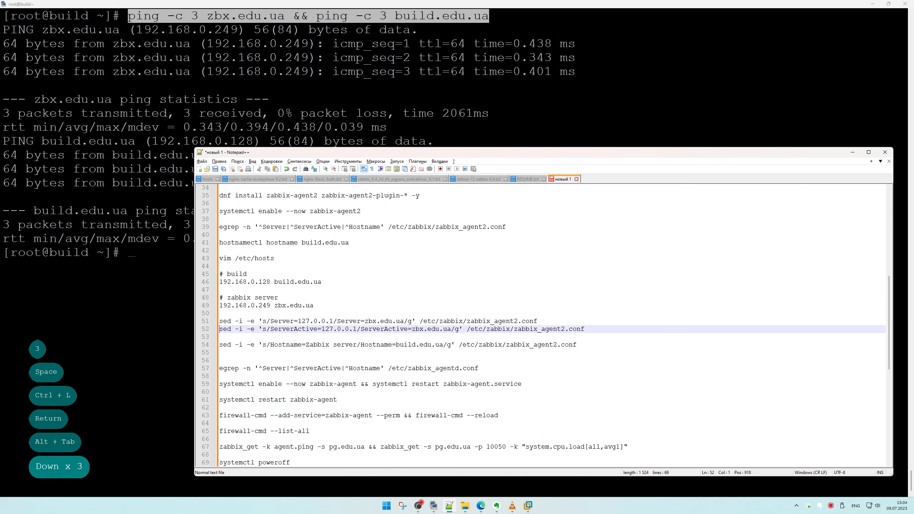
{"action": "key", "text": "Up"}
{"action": "key", "text": "Up"}
{"action": "key", "text": "Up"}
{"action": "key", "text": "Up"}
{"action": "key", "text": "Up"}
{"action": "key", "text": "Return"}
{"action": "key", "text": "ctrl+v"}
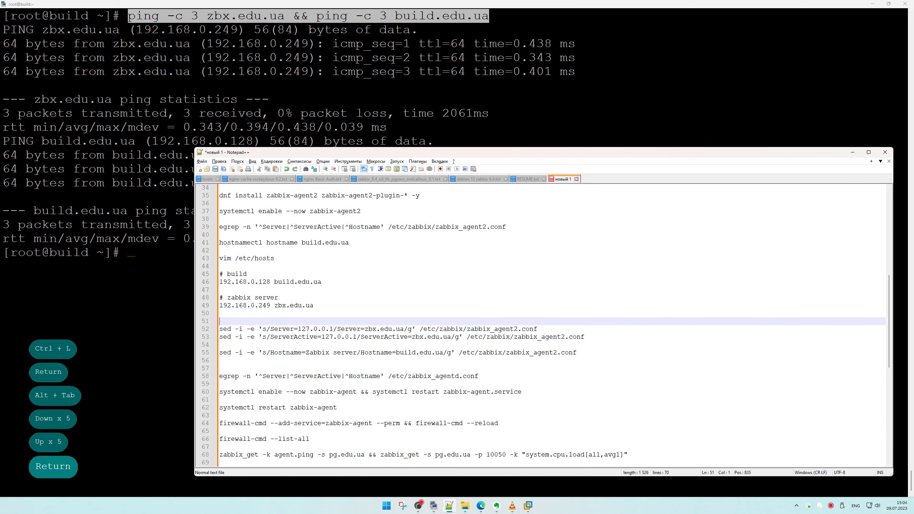
{"action": "key", "text": "Return"}
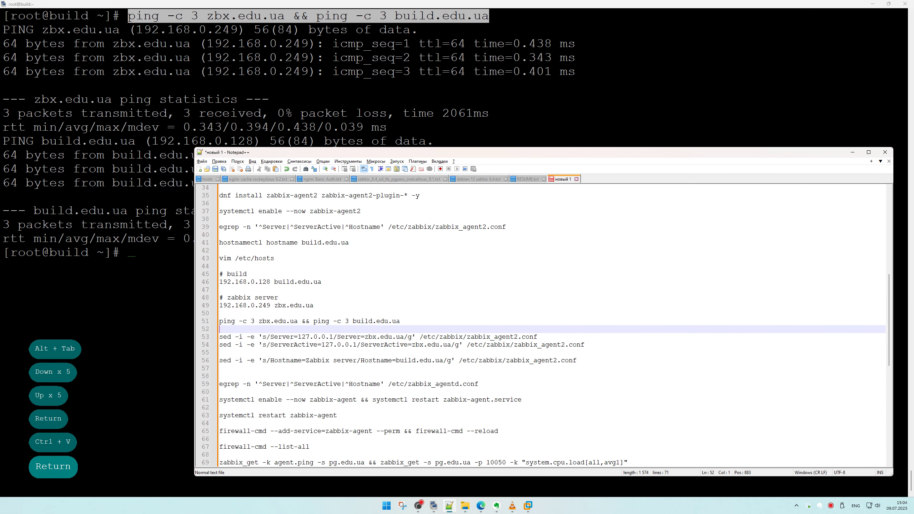
{"action": "key", "text": "alt"}
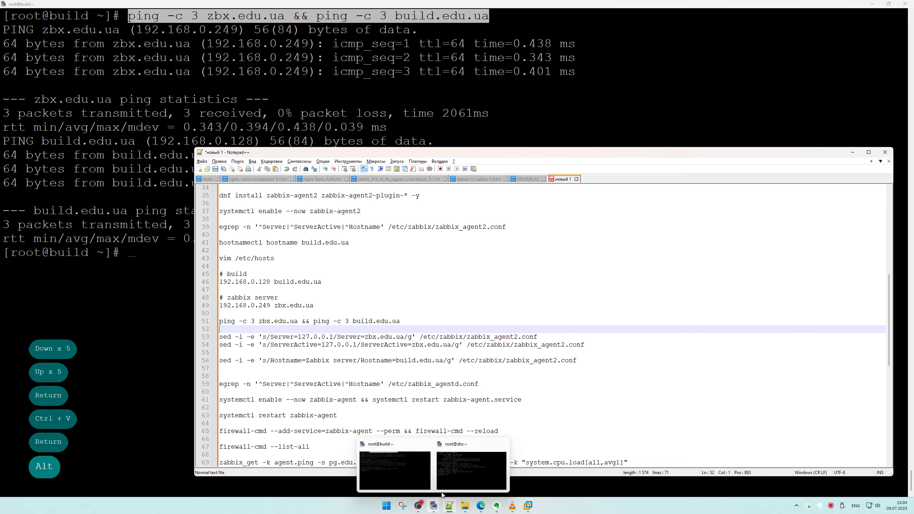
Run the same ping check from the zbx server terminal, then minimize it.
{"action": "left_click", "coordinate": [442, 495]}
{"action": "right_click", "coordinate": [391, 342]}
{"action": "key", "text": "Return"}
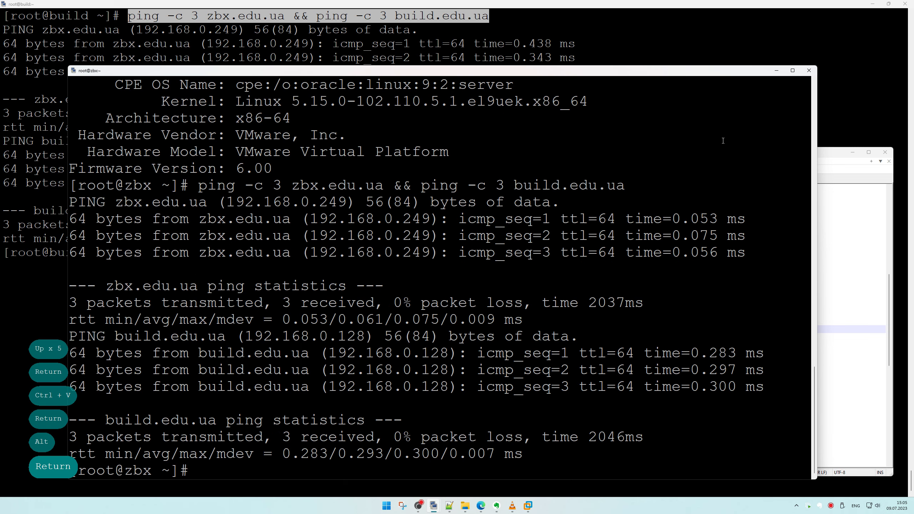
{"action": "left_click", "coordinate": [777, 70]}
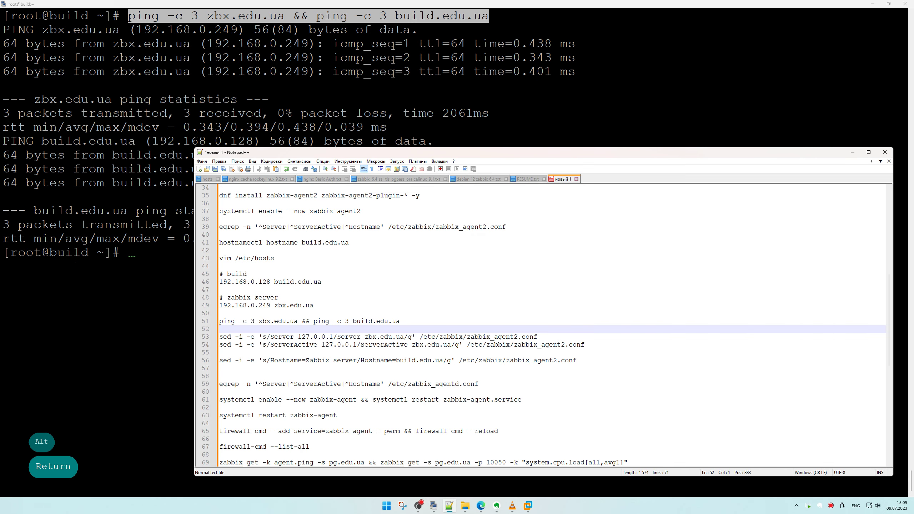
Run the sed edits setting Server and ServerActive to zbx.edu.ua and Hostname to build.edu.ua.
{"action": "left_click_drag", "start_coordinate": [579, 360], "coordinate": [194, 333]}
{"action": "key", "text": "ctrl+c"}
{"action": "right_click", "coordinate": [149, 308]}
{"action": "key", "text": "Return"}
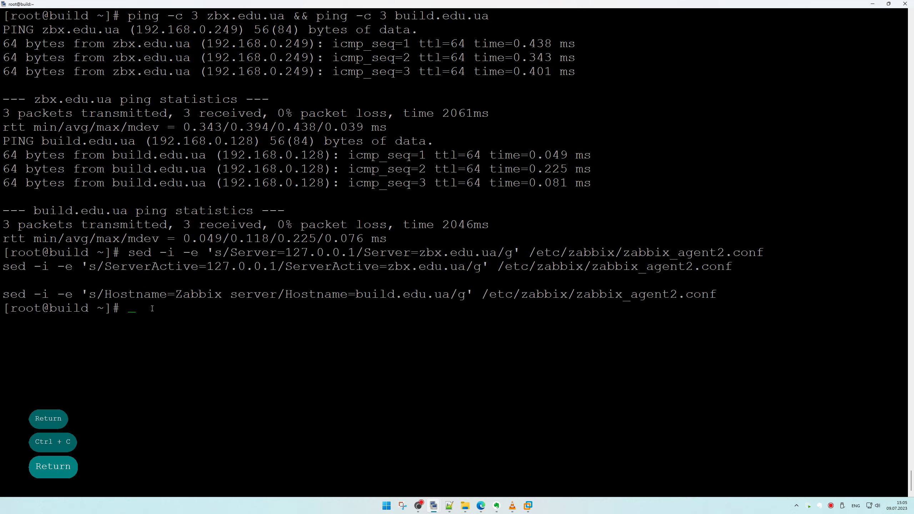
Update the notes' egrep check for zabbix_agent2.conf and run it on the build server.
{"action": "key", "text": "alt+Tab"}
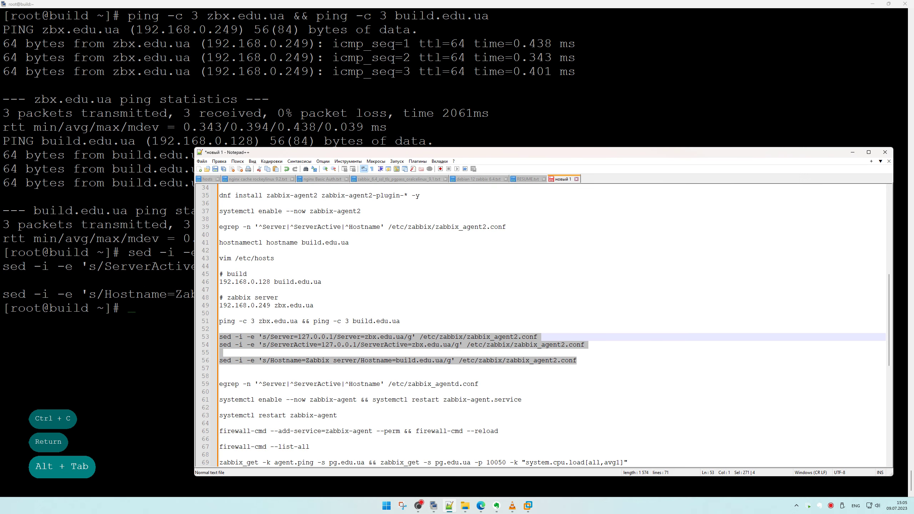
{"action": "left_click", "coordinate": [223, 368]}
{"action": "key", "text": "Delete"}
{"action": "left_click_drag", "start_coordinate": [507, 227], "coordinate": [170, 227]}
{"action": "key", "text": "ctrl+c"}
{"action": "left_click", "coordinate": [202, 376]}
{"action": "key", "text": "ctrl+v"}
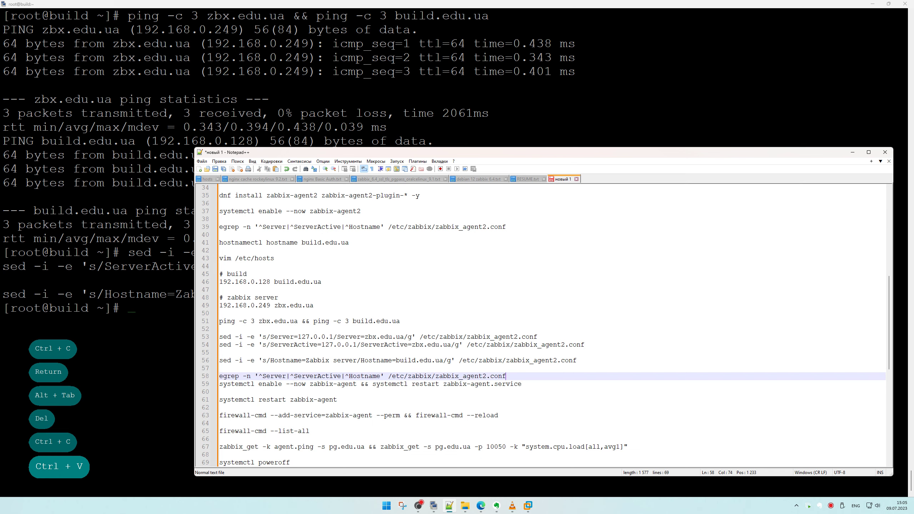
{"action": "key", "text": "Return"}
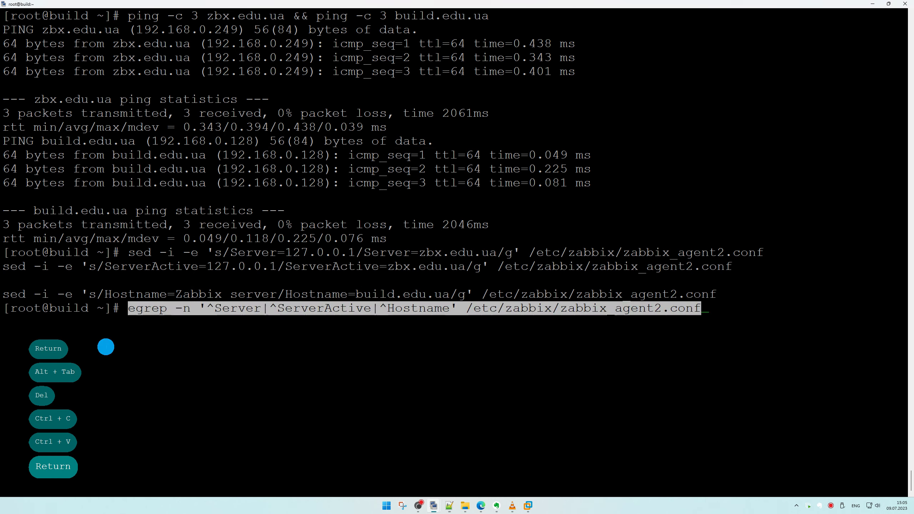
{"action": "right_click", "coordinate": [105, 349]}
{"action": "key", "text": "Return"}
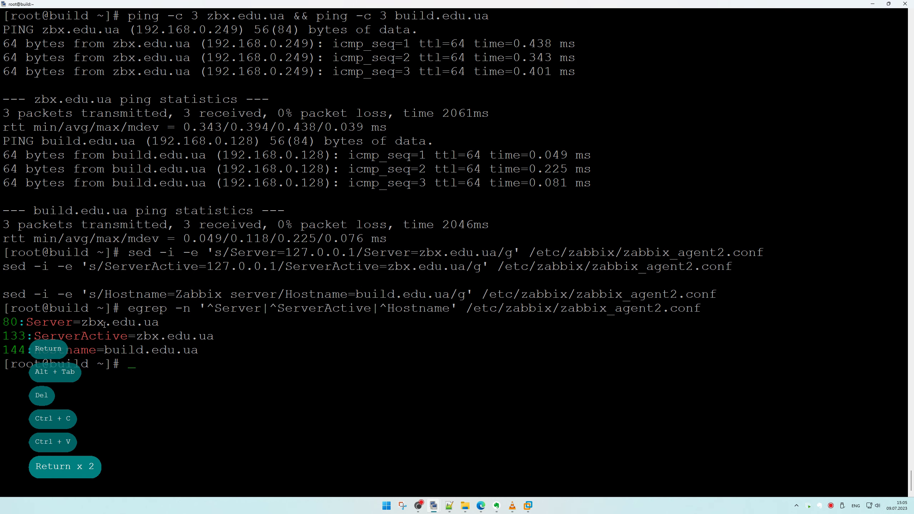
Run the enable-and-restart command from line 60 of the notes on the build server.
{"action": "key", "text": "alt+Tab"}
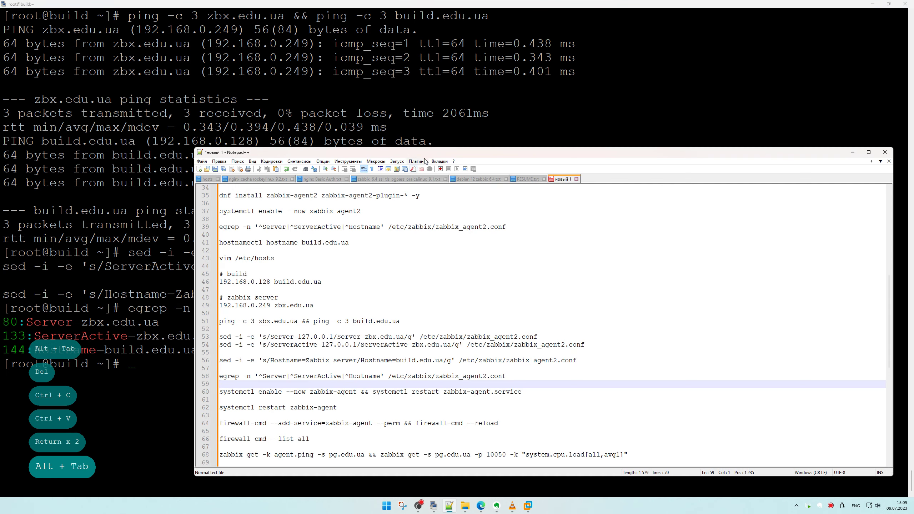
{"action": "left_click_drag", "start_coordinate": [425, 153], "coordinate": [499, 79]}
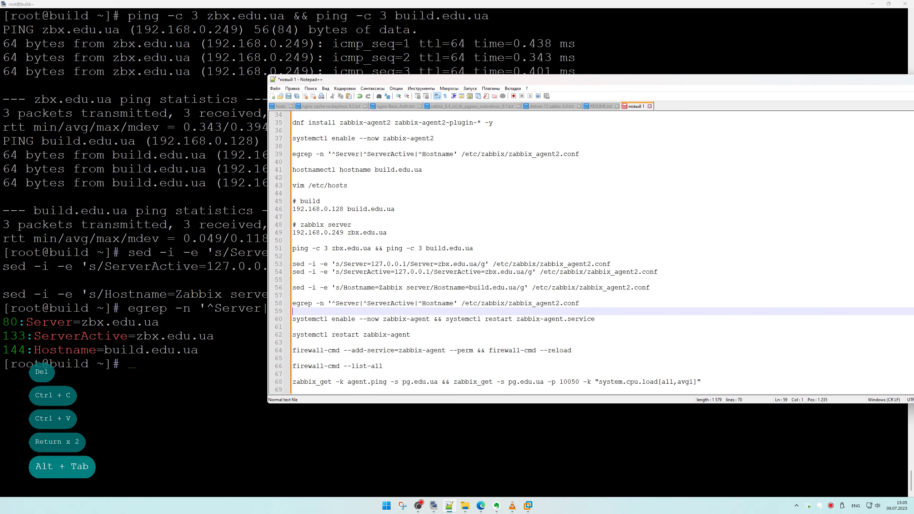
{"action": "left_click", "coordinate": [279, 319]}
{"action": "key", "text": "ctrl+c"}
{"action": "right_click", "coordinate": [151, 382]}
{"action": "key", "text": "Return"}
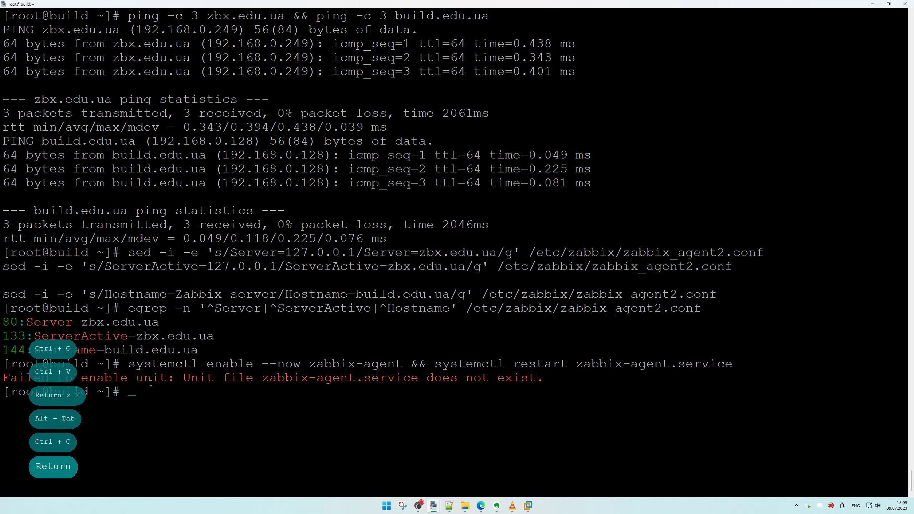
Correct both service names to zabbix-agent2 and rerun the enable-and-restart command.
{"action": "left_click_drag", "start_coordinate": [319, 380], "coordinate": [380, 380]}
{"action": "key", "text": "alt+Tab"}
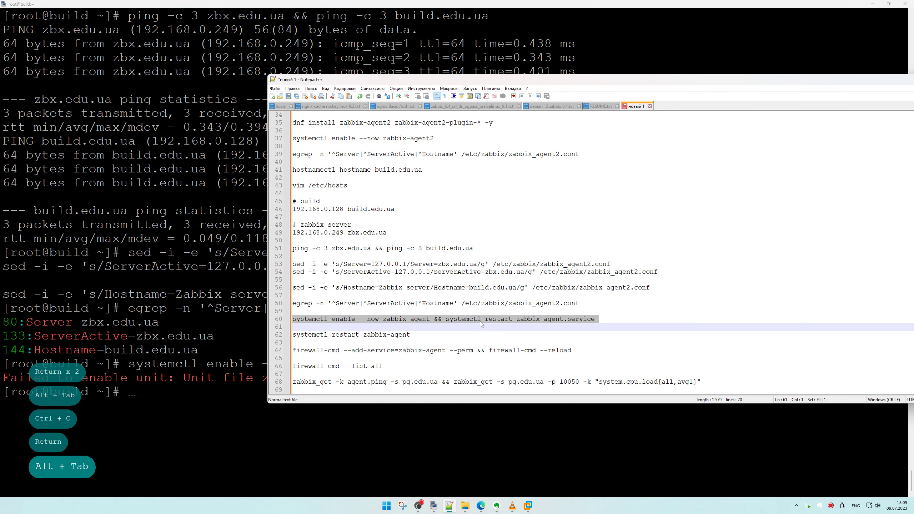
{"action": "left_click", "coordinate": [434, 319]}
{"action": "type", "text": "2"}
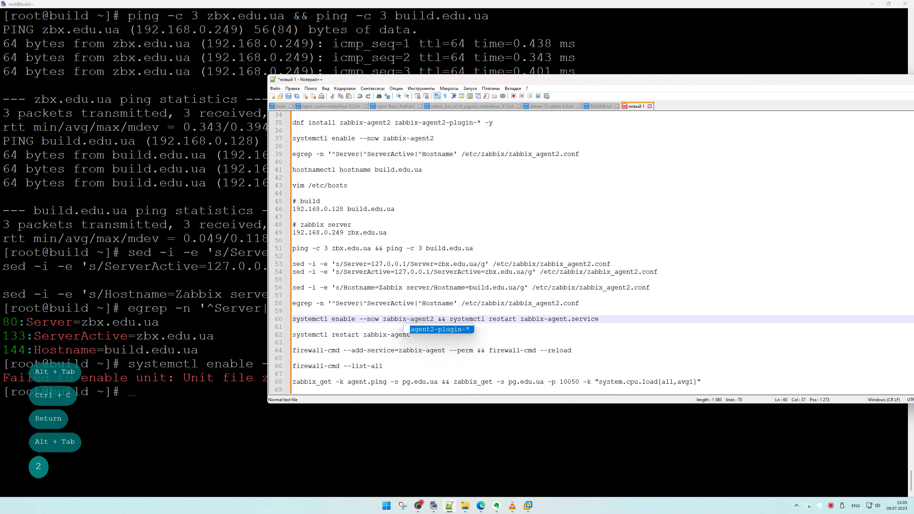
{"action": "left_click", "coordinate": [567, 319]}
{"action": "type", "text": "2"}
{"action": "left_click_drag", "start_coordinate": [604, 319], "coordinate": [228, 322]}
{"action": "key", "text": "ctrl+c"}
{"action": "right_click", "coordinate": [193, 352]}
{"action": "key", "text": "ctrl+l"}
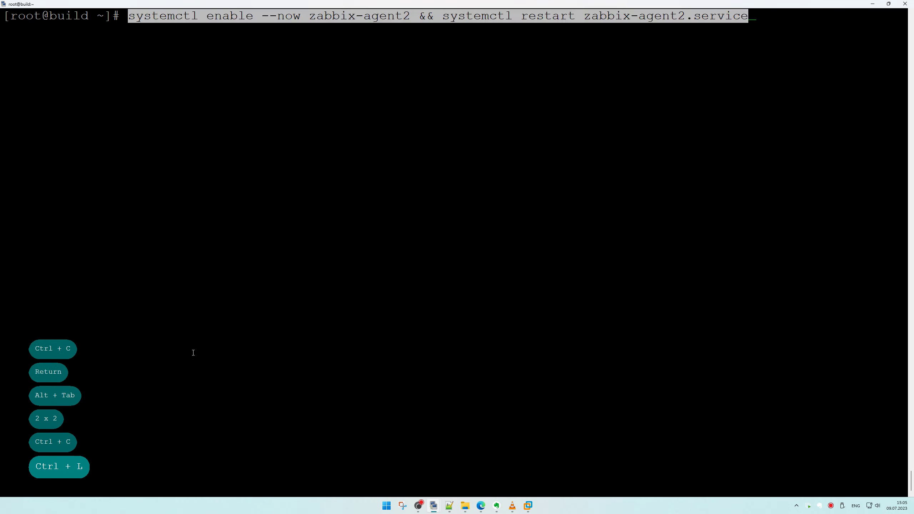
{"action": "key", "text": "Return"}
Change the line 62 restart command to zabbix-agent2 and run it.
{"action": "key", "text": "alt+Tab"}
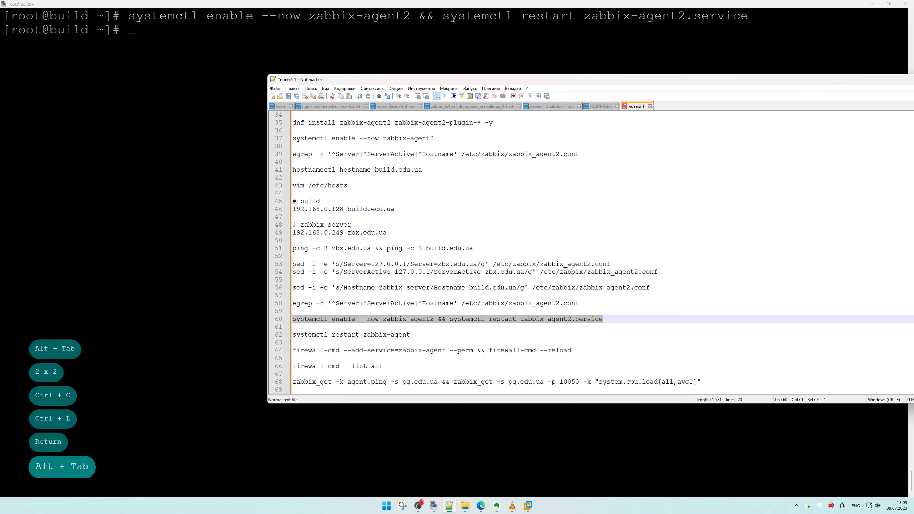
{"action": "left_click", "coordinate": [417, 334]}
{"action": "type", "text": "2"}
{"action": "left_click_drag", "start_coordinate": [417, 335], "coordinate": [229, 333]}
{"action": "key", "text": "ctrl+c"}
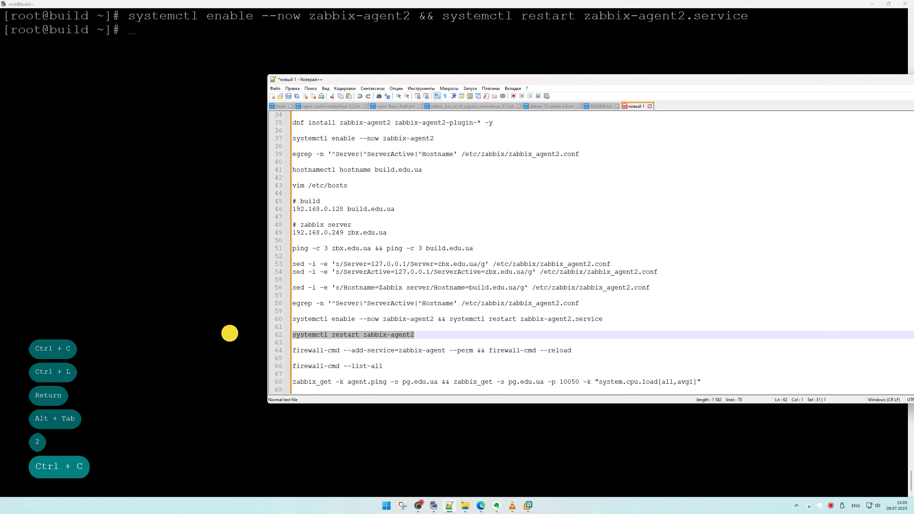
{"action": "right_click", "coordinate": [128, 228]}
{"action": "key", "text": "Return"}
Permanently add the zabbix-agent service to the firewall and reload it.
{"action": "key", "text": "alt+Tab"}
{"action": "scroll", "coordinate": [590, 252], "scroll_direction": "down", "scroll_amount": 3}
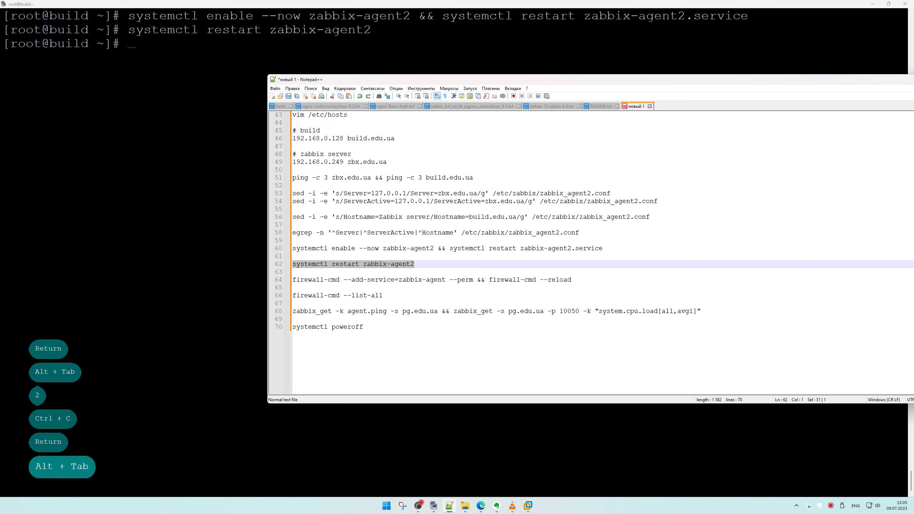
{"action": "left_click_drag", "start_coordinate": [573, 280], "coordinate": [258, 276]}
{"action": "key", "text": "ctrl+c"}
{"action": "right_click", "coordinate": [176, 239]}
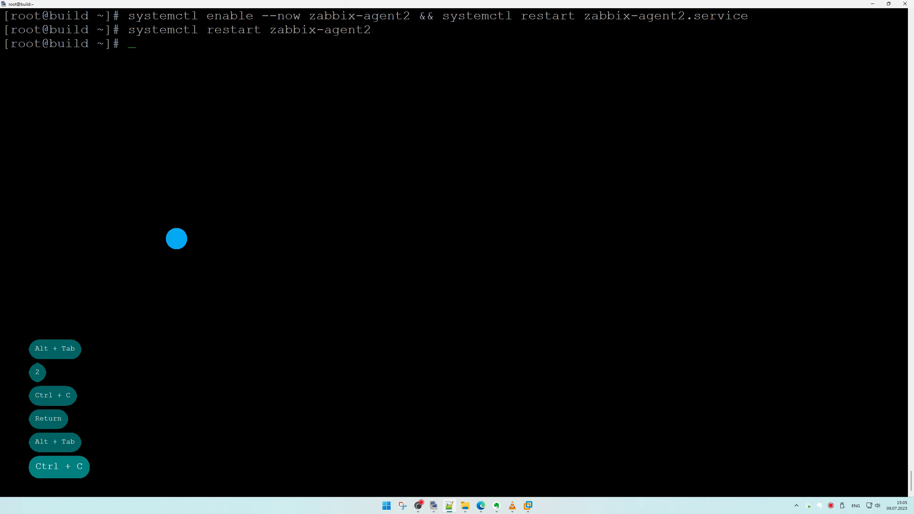
{"action": "key", "text": "Return"}
{"action": "key", "text": "alt+Tab"}
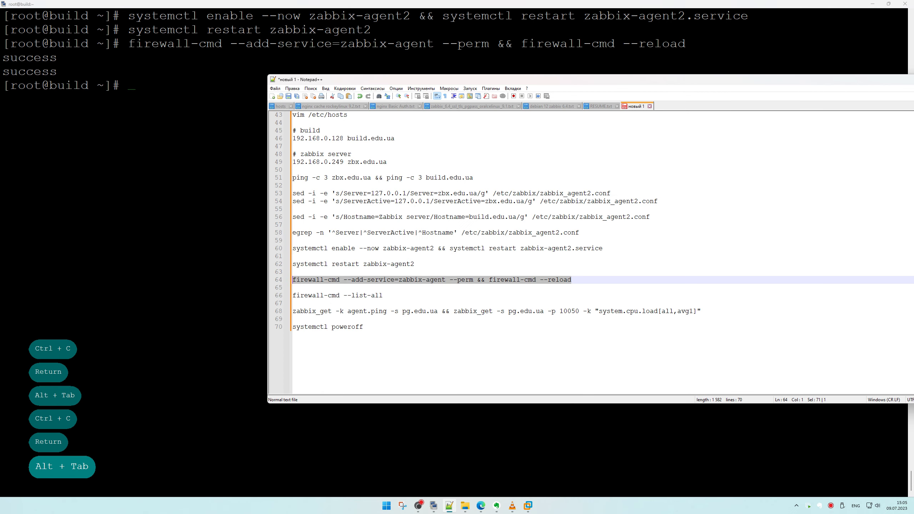
List the active firewall configuration on the build server.
{"action": "left_click", "coordinate": [270, 295]}
{"action": "key", "text": "ctrl+c"}
{"action": "right_click", "coordinate": [131, 282]}
{"action": "key", "text": "Return"}
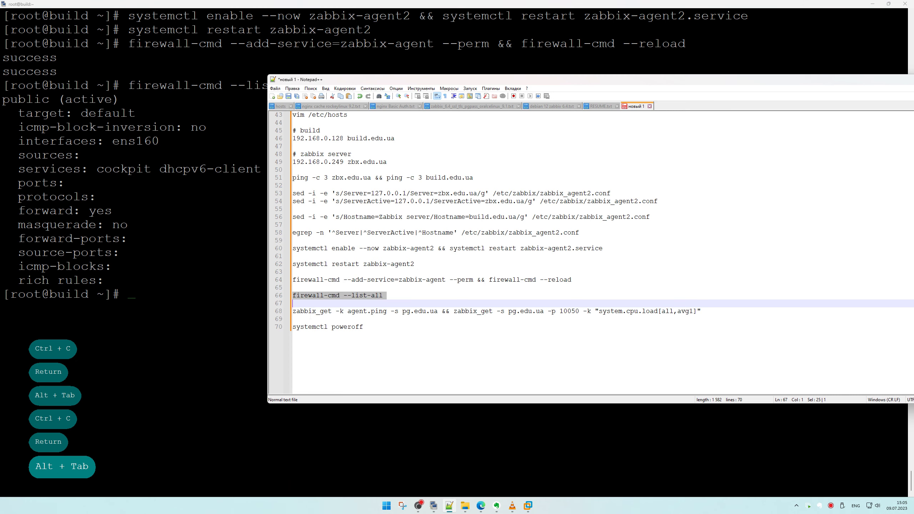
Try the zabbix_get test on the build server, which reports command not found.
{"action": "left_click", "coordinate": [272, 312]}
{"action": "key", "text": "ctrl+c"}
{"action": "right_click", "coordinate": [153, 367]}
{"action": "key", "text": "Return"}
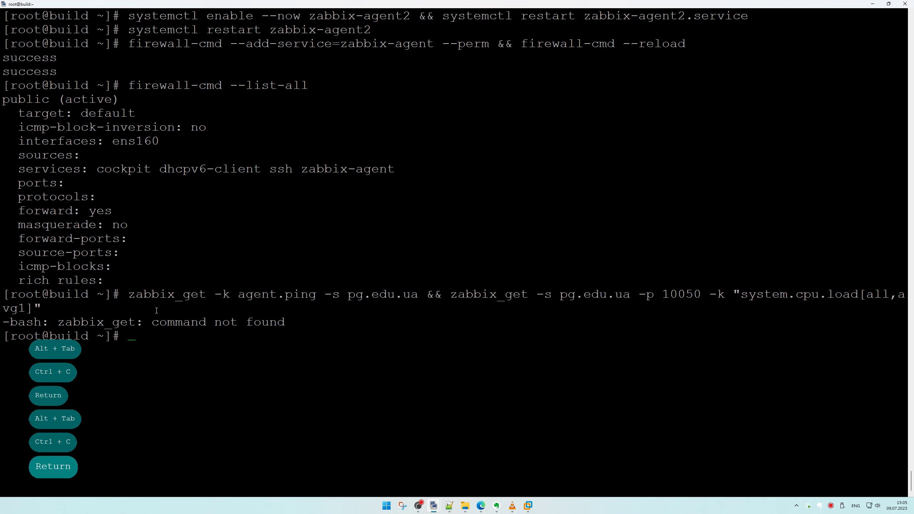
{"action": "left_click_drag", "start_coordinate": [42, 322], "coordinate": [151, 323]}
{"action": "left_click", "coordinate": [201, 344]}
{"action": "key", "text": "alt+Tab"}
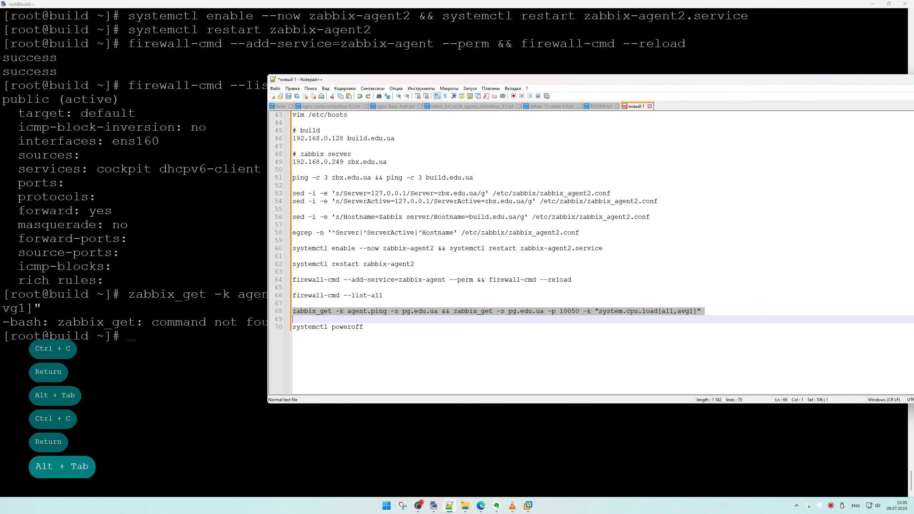
{"action": "left_click", "coordinate": [423, 288]}
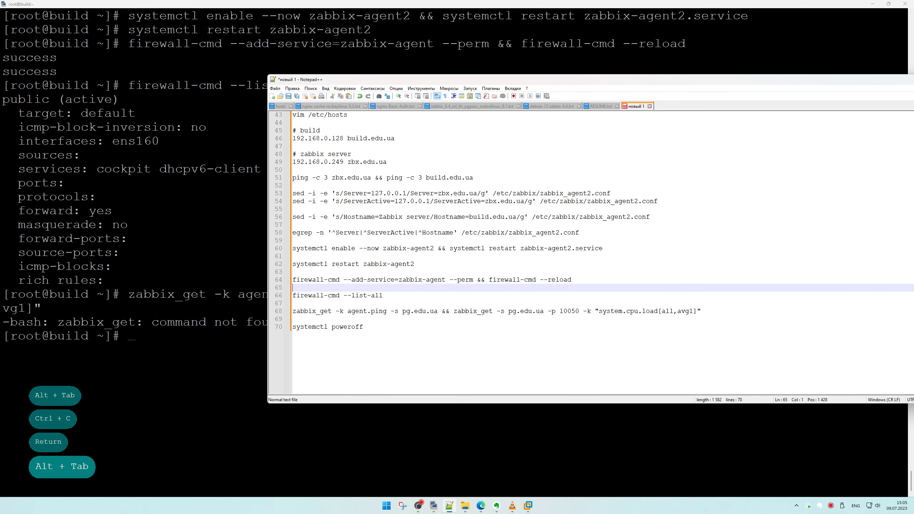
Replace both pg.edu.ua with build.edu.ua on line 68, copy it, and bring up the zbx session.
{"action": "left_click_drag", "start_coordinate": [438, 194], "coordinate": [516, 217]}
{"action": "key", "text": "ctrl+c"}
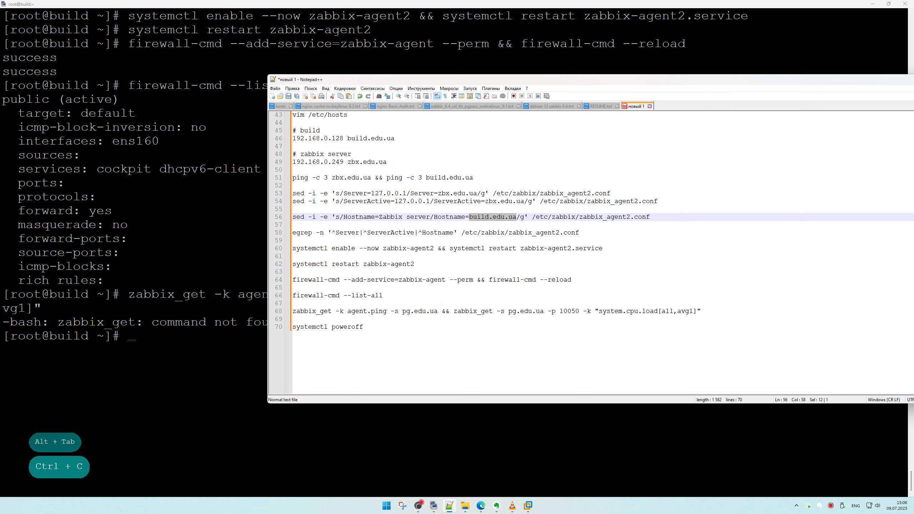
{"action": "left_click_drag", "start_coordinate": [402, 311], "coordinate": [449, 311]}
{"action": "key", "text": "ctrl+v"}
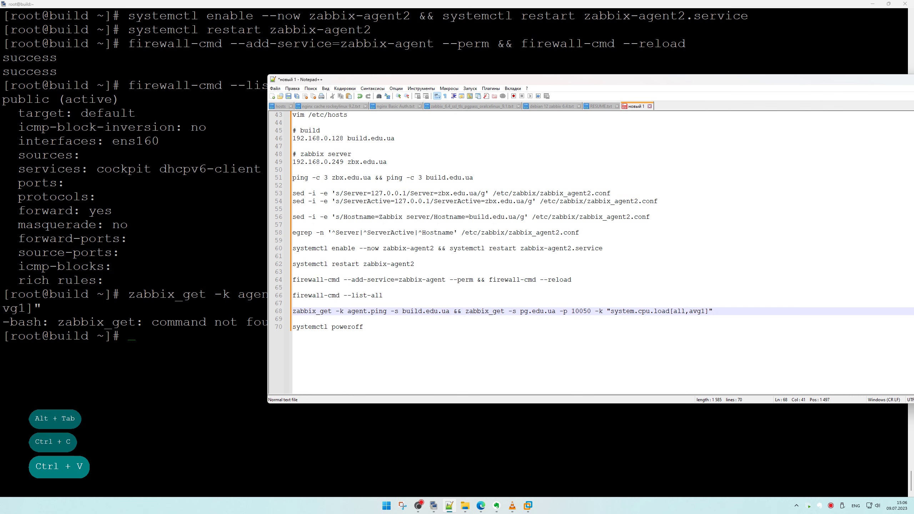
{"action": "left_click_drag", "start_coordinate": [520, 311], "coordinate": [557, 311]}
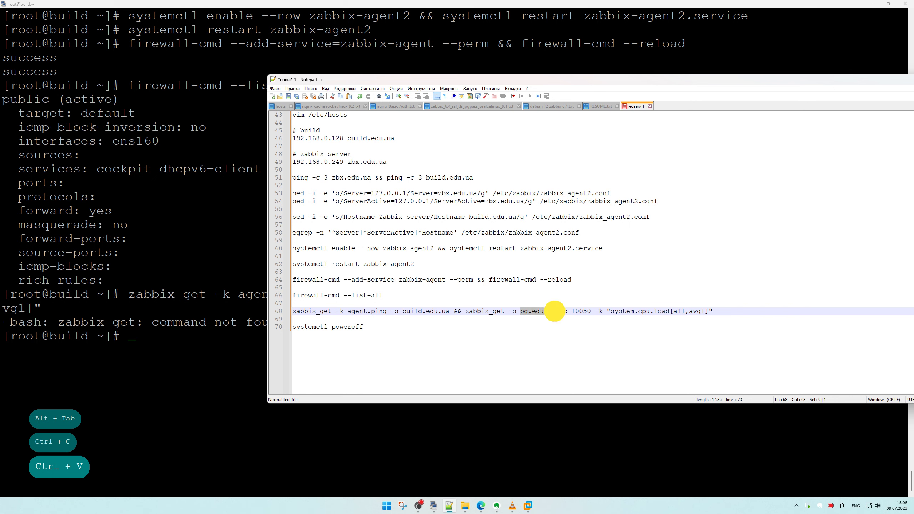
{"action": "key", "text": "ctrl+v"}
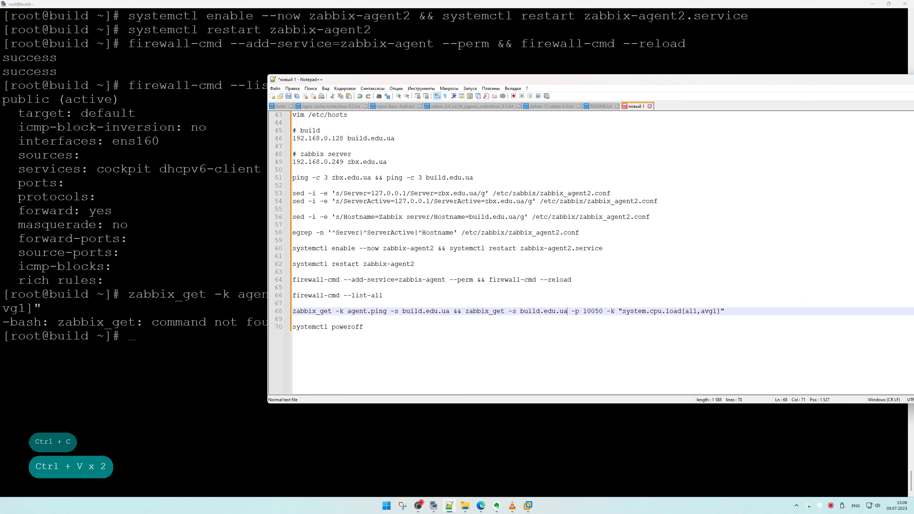
{"action": "left_click_drag", "start_coordinate": [725, 311], "coordinate": [293, 311]}
{"action": "key", "text": "ctrl+c"}
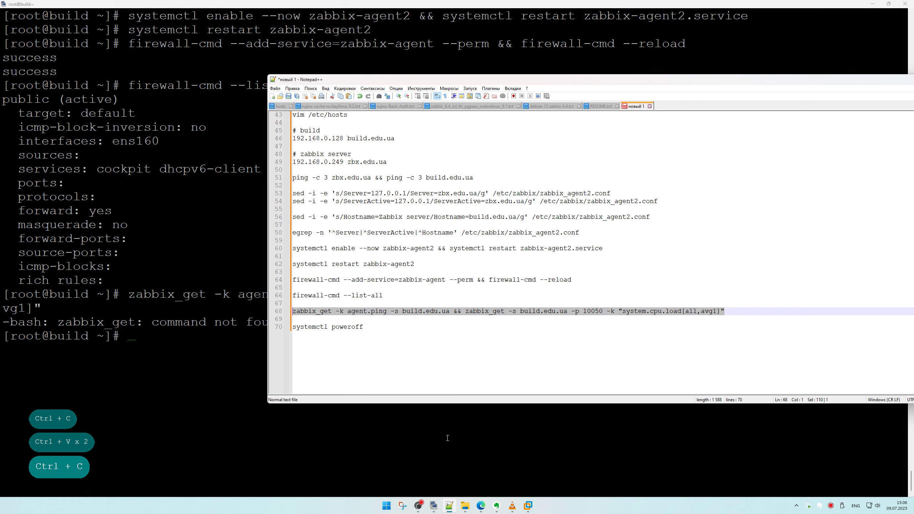
{"action": "mouse_move", "coordinate": [434, 505]}
{"action": "left_click", "coordinate": [453, 462]}
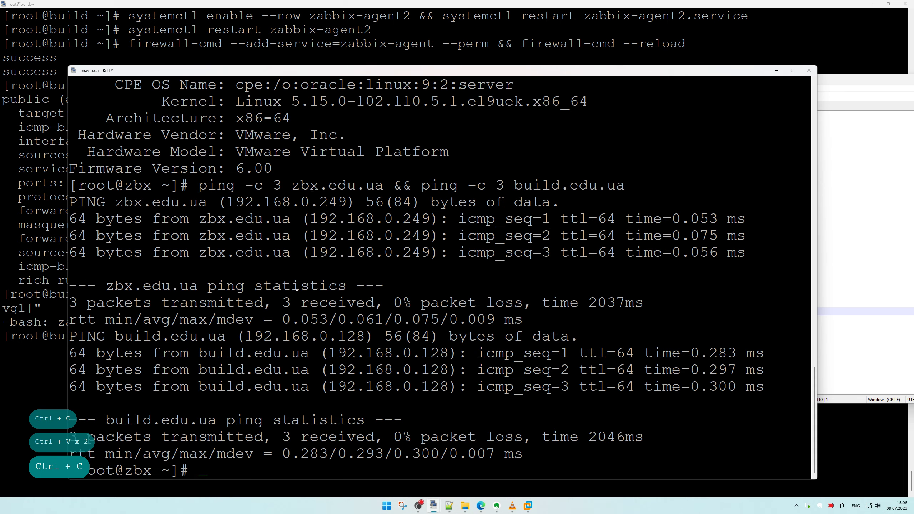
Show the zbx server's hostnamectl details and try the zabbix_get test against build.edu.ua.
{"action": "left_click", "coordinate": [294, 261]}
{"action": "key", "text": "ctrl+l"}
{"action": "type", "text": "hos"}
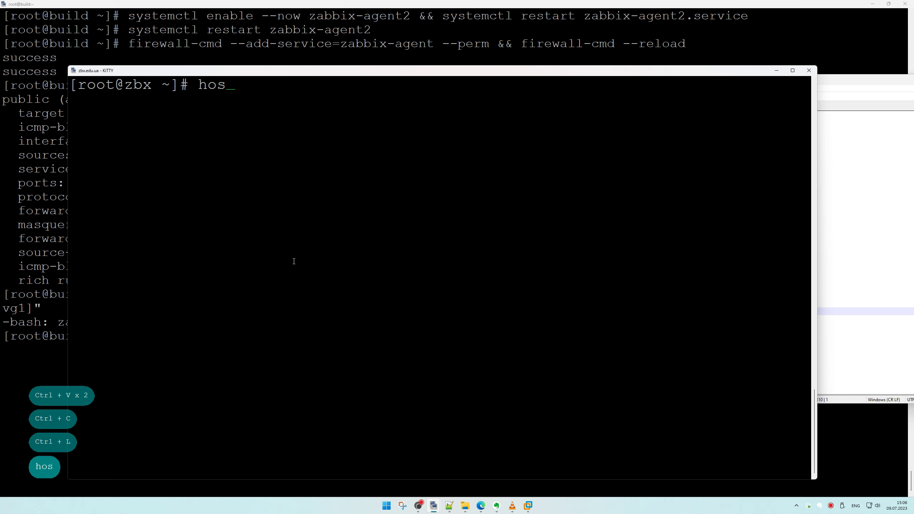
{"action": "type", "text": "tnamec"}
{"action": "key", "text": "Tab"}
{"action": "key", "text": "Return"}
{"action": "right_click", "coordinate": [283, 260]}
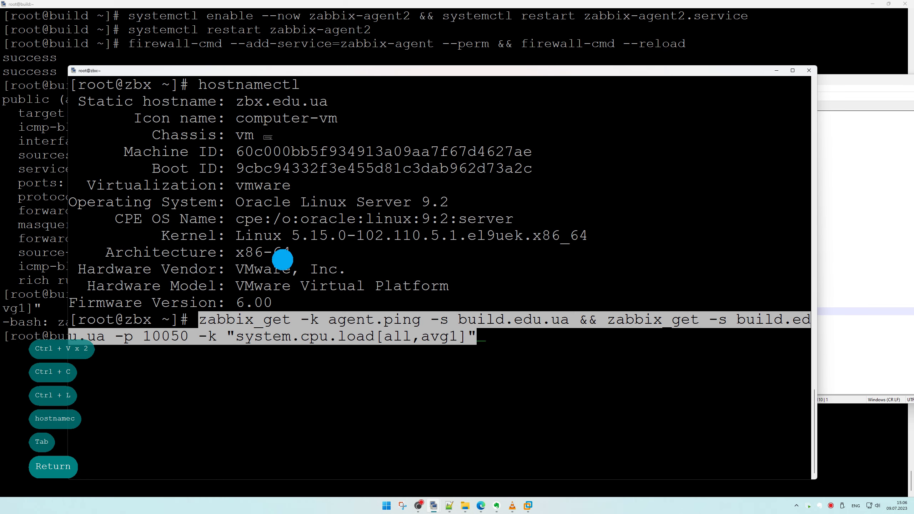
{"action": "key", "text": "ctrl+l"}
{"action": "key", "text": "Return"}
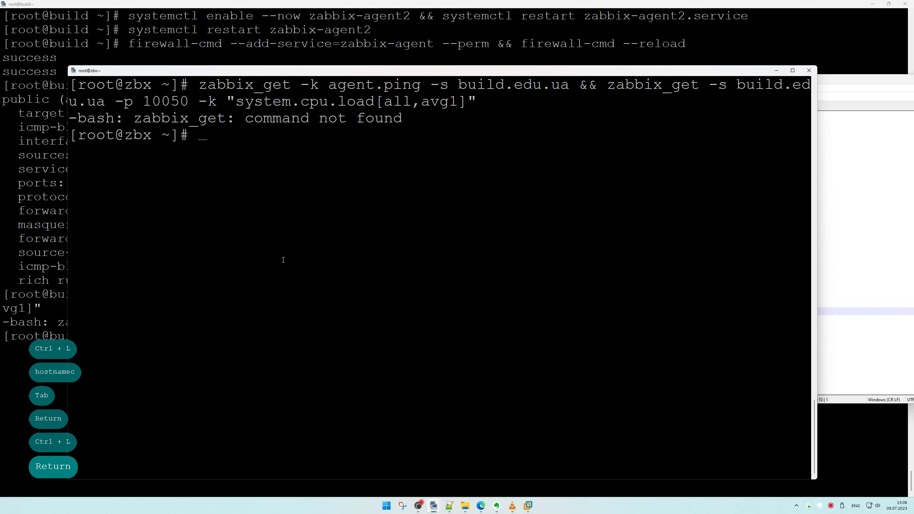
Search for the zabbix-get package and install it with dnf -yq install zabbix-get.
{"action": "type", "text": "dnf sear"}
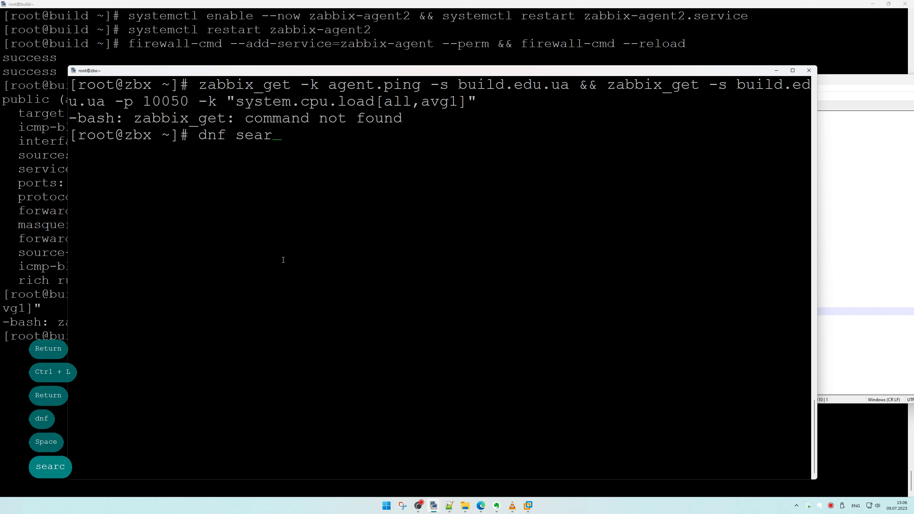
{"action": "type", "text": "ch zabbix-get"}
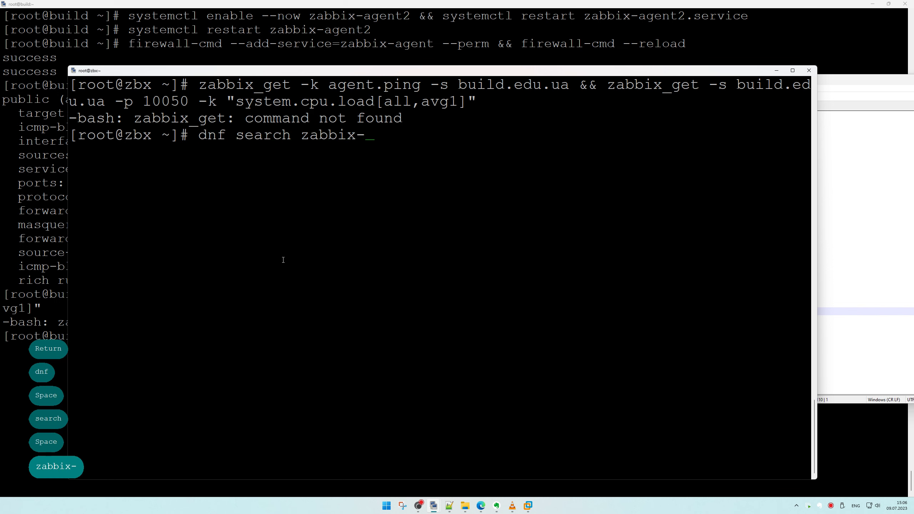
{"action": "key", "text": "Return"}
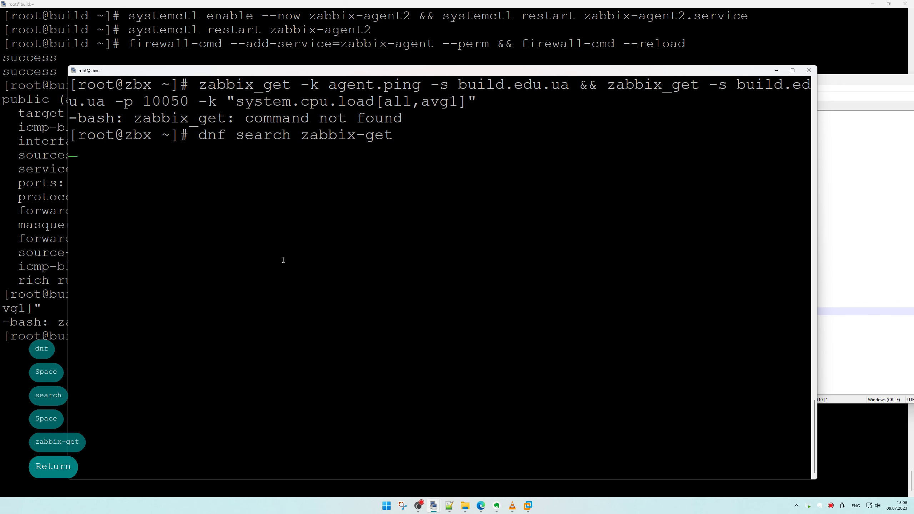
{"action": "key", "text": "Up"}
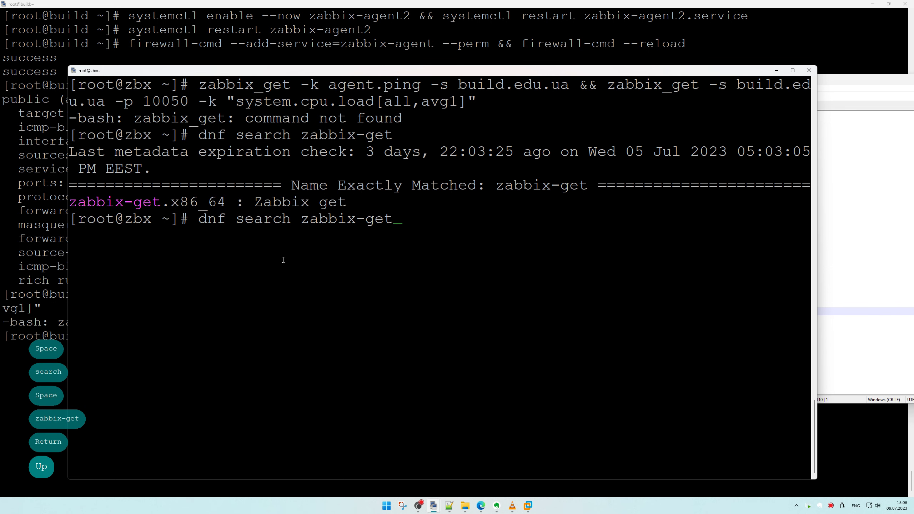
{"action": "key", "text": "Left"}
{"action": "key", "text": "Left"}
{"action": "key", "text": "Left"}
{"action": "key", "text": "Left"}
{"action": "key", "text": "Left"}
{"action": "key", "text": "Left"}
{"action": "key", "text": "Left"}
{"action": "key", "text": "Left"}
{"action": "key", "text": "Left"}
{"action": "key", "text": "Left"}
{"action": "key", "text": "Left"}
{"action": "key", "text": "Left"}
{"action": "key", "text": "Right"}
{"action": "key", "text": "BackSpace"}
{"action": "key", "text": "BackSpace"}
{"action": "key", "text": "BackSpace"}
{"action": "key", "text": "BackSpace"}
{"action": "key", "text": "BackSpace"}
{"action": "key", "text": "BackSpace"}
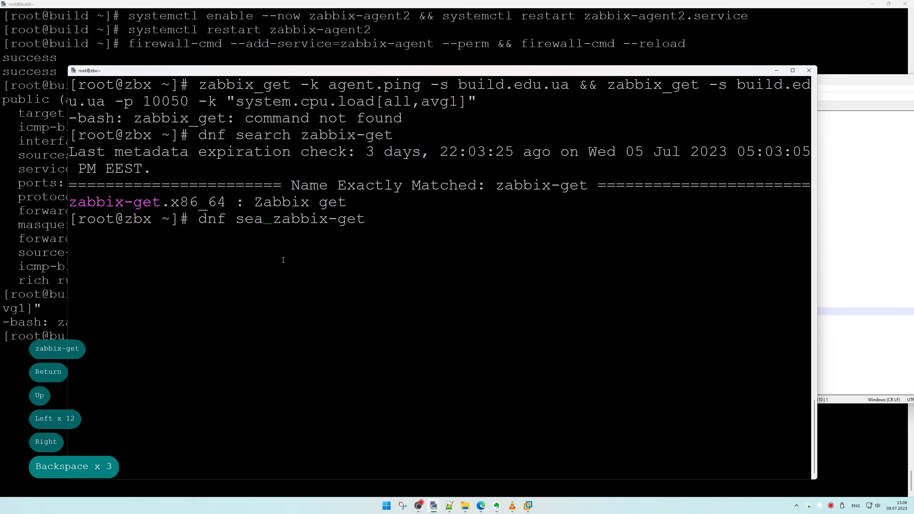
{"action": "type", "text": "-yq"}
{"action": "type", "text": " install"}
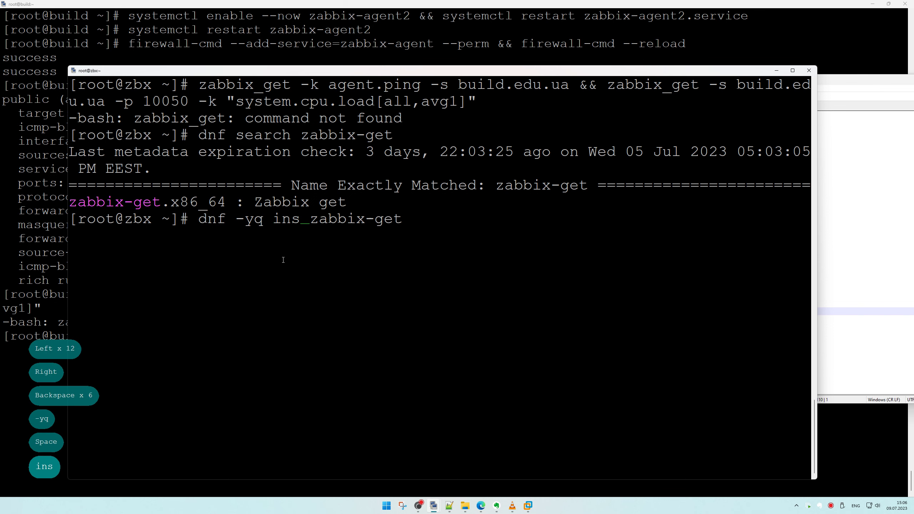
{"action": "key", "text": "Return"}
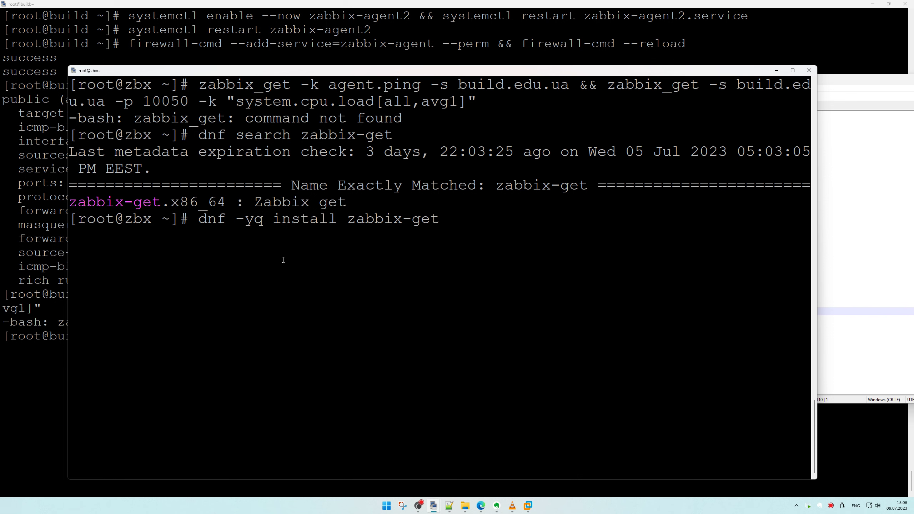
Rerun the search and the zabbix_get test, getting ping 1 and CPU load 0.000000.
{"action": "key", "text": "Up"}
{"action": "key", "text": "Up"}
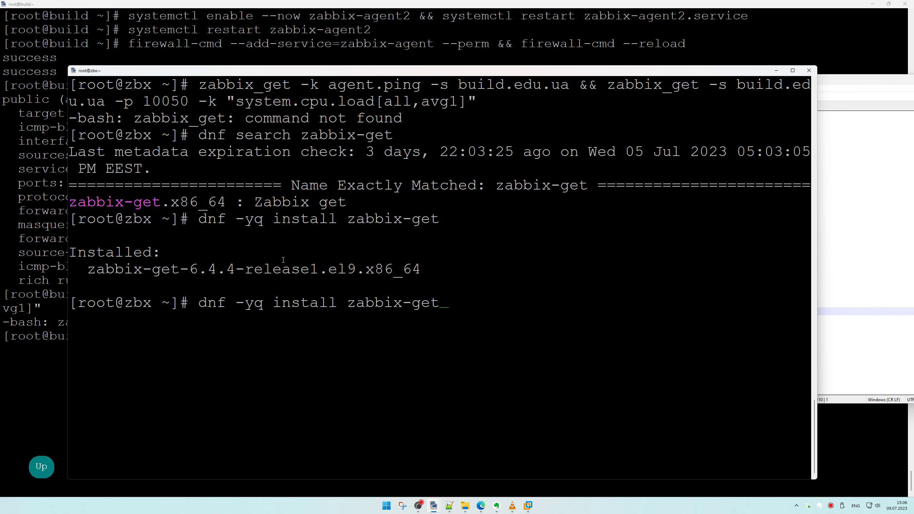
{"action": "key", "text": "Return"}
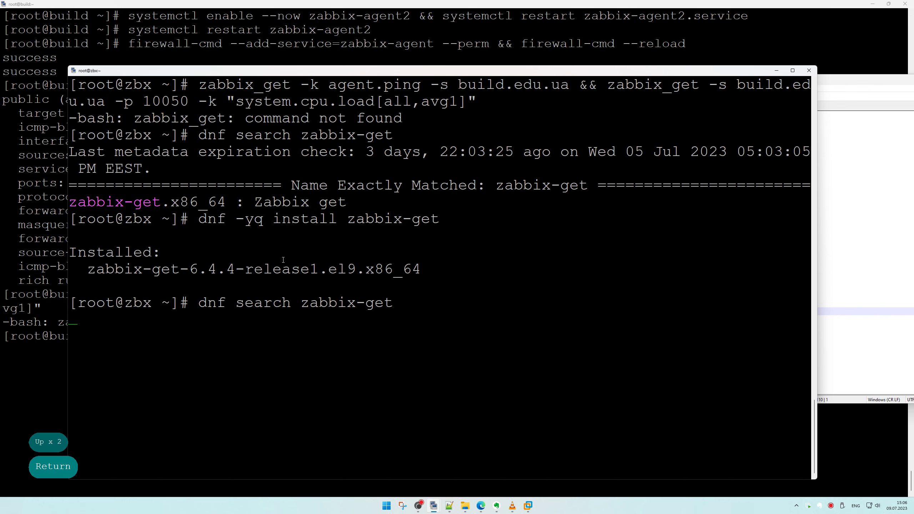
{"action": "key", "text": "Up"}
{"action": "key", "text": "Up"}
{"action": "key", "text": "Up"}
{"action": "key", "text": "Up"}
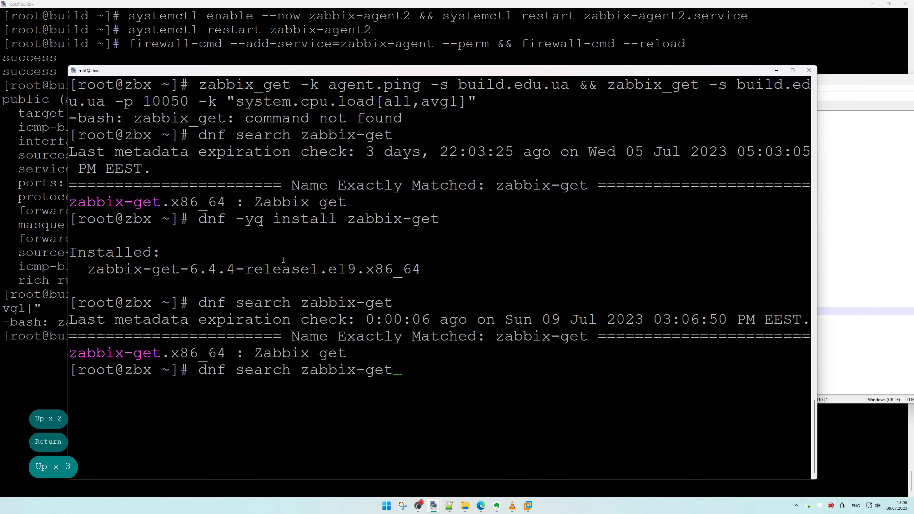
{"action": "key", "text": "ctrl+l"}
{"action": "key", "text": "Return"}
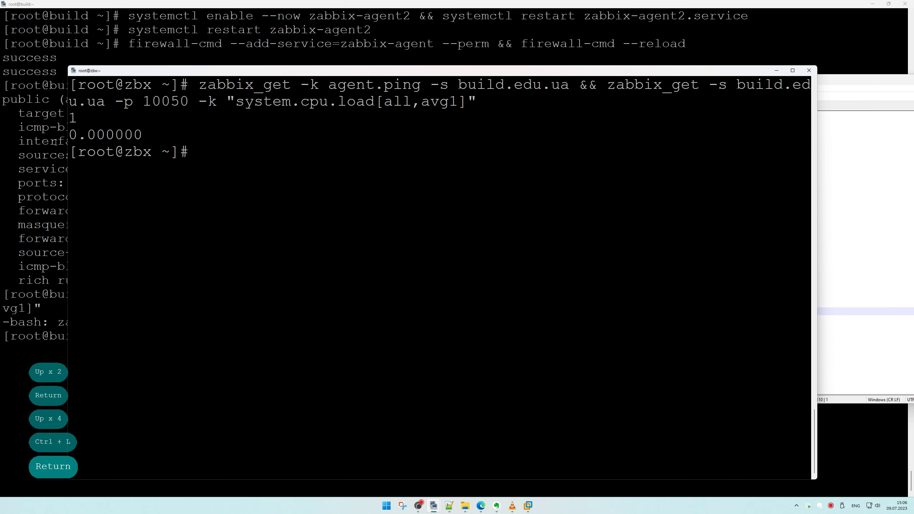
Highlight the agent.ping and system.cpu.load queries and the 0.000000 result in the zbx output.
{"action": "left_click_drag", "start_coordinate": [199, 84], "coordinate": [582, 82]}
{"action": "left_click", "coordinate": [572, 120]}
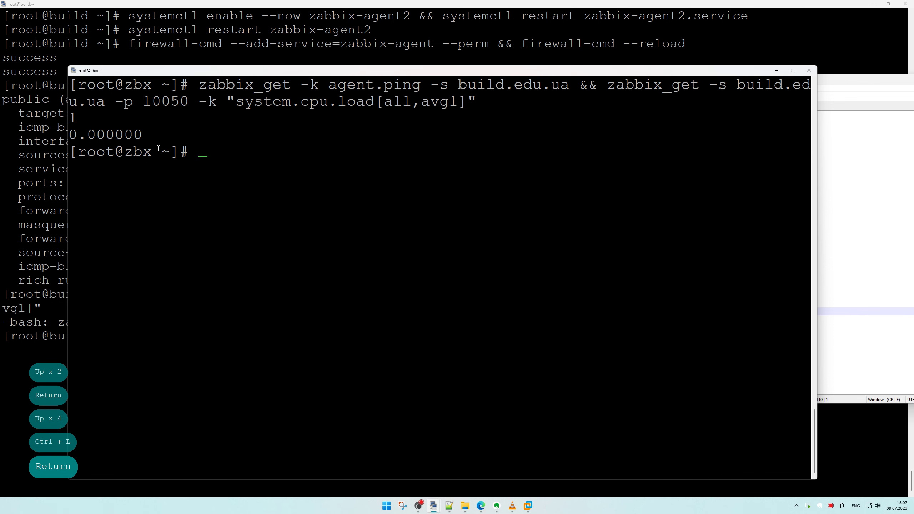
{"action": "double_click", "coordinate": [123, 135]}
{"action": "left_click_drag", "start_coordinate": [608, 85], "coordinate": [617, 101]}
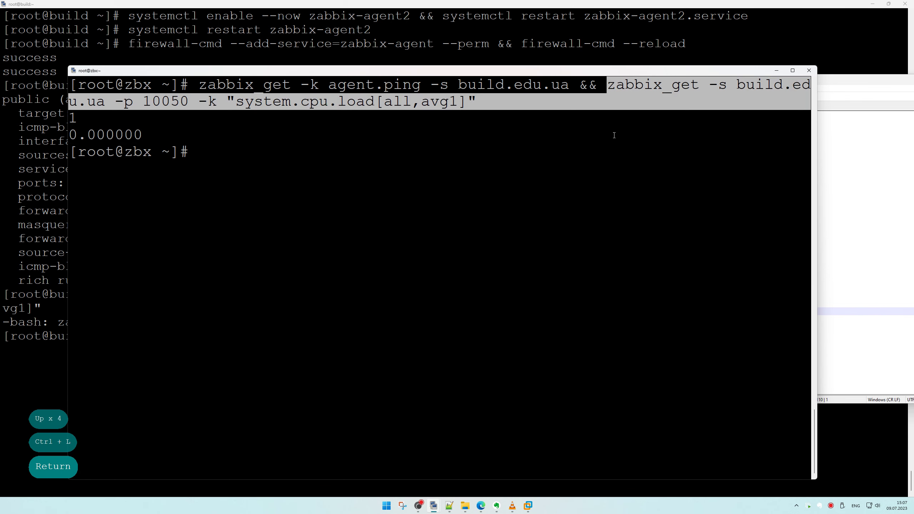
Confirm with hostnamectl that the build machine's static hostname is build.edu.ua.
{"action": "key", "text": "alt+Tab"}
{"action": "left_click", "coordinate": [547, 340]}
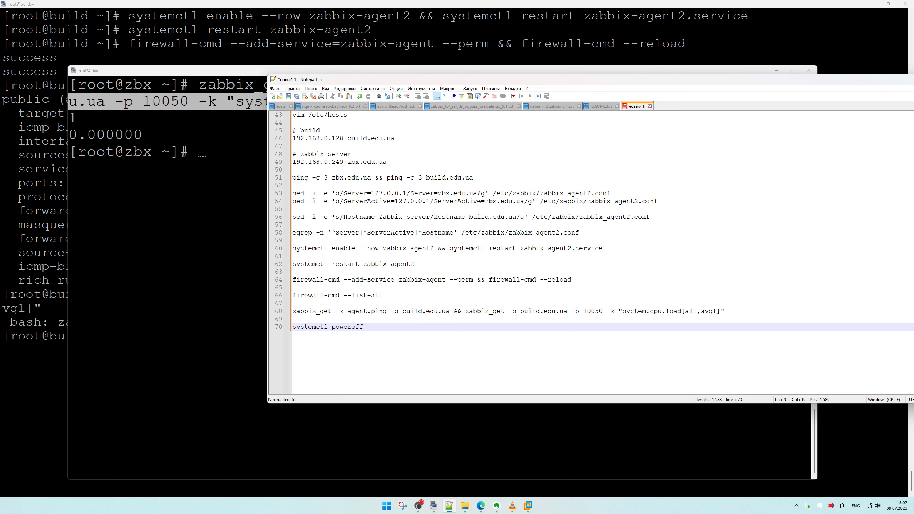
{"action": "left_click_drag", "start_coordinate": [520, 311], "coordinate": [567, 311]}
{"action": "key", "text": "ctrl+c"}
{"action": "key", "text": "ctrl+c"}
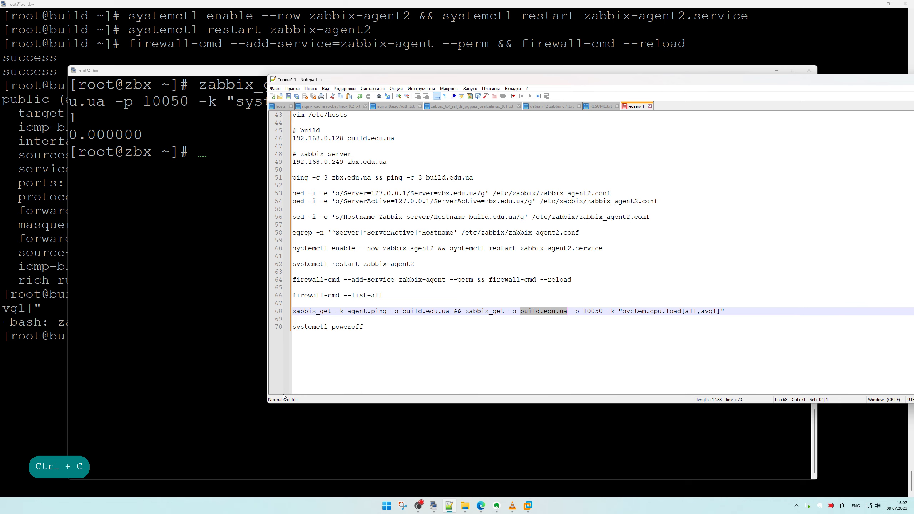
{"action": "left_click", "coordinate": [5, 385]}
{"action": "left_click", "coordinate": [138, 361]}
{"action": "type", "text": "ho"}
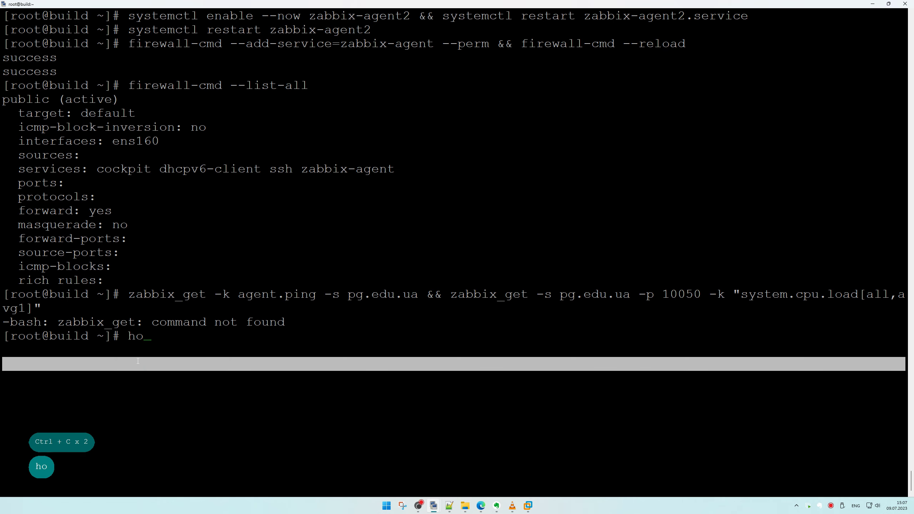
{"action": "type", "text": "stnamec"}
{"action": "key", "text": "Tab"}
{"action": "key", "text": "Return"}
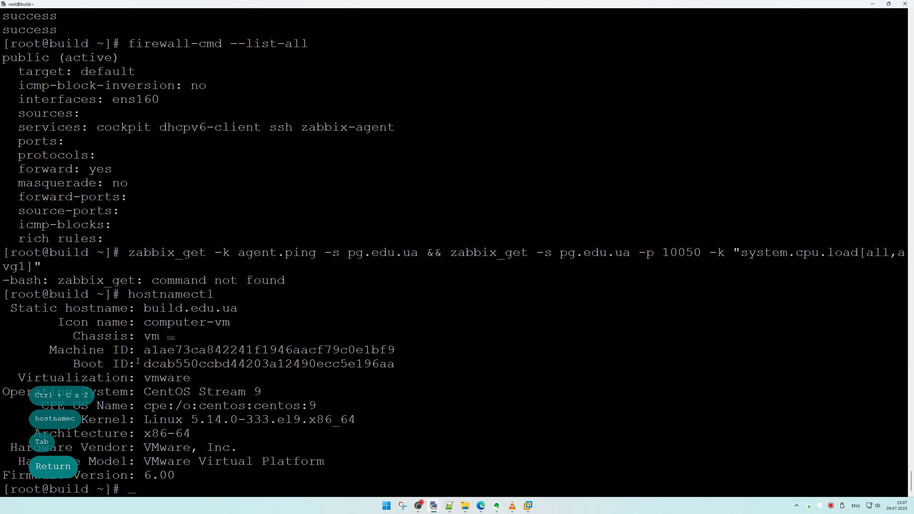
{"action": "left_click_drag", "start_coordinate": [144, 308], "coordinate": [237, 308]}
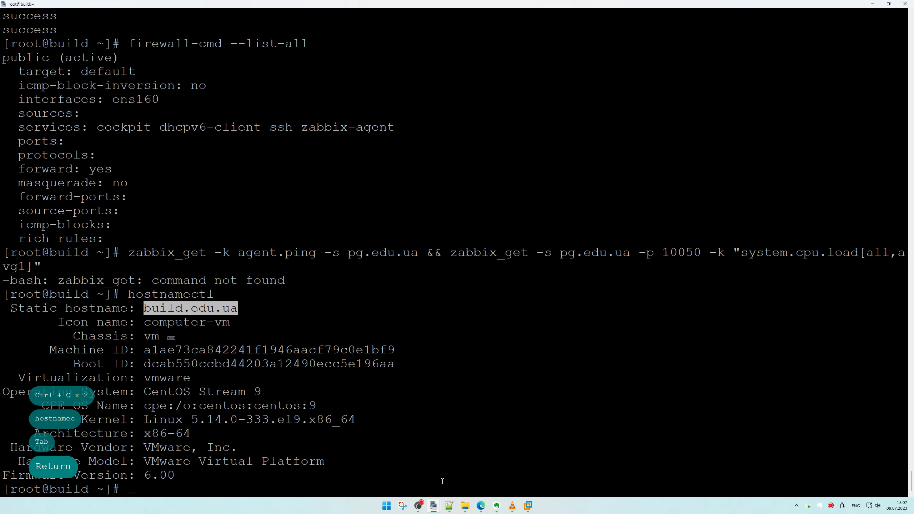
In the Zabbix frontend, open Data collection > Hosts, listing srv and Zabbix server.
{"action": "left_click", "coordinate": [481, 506]}
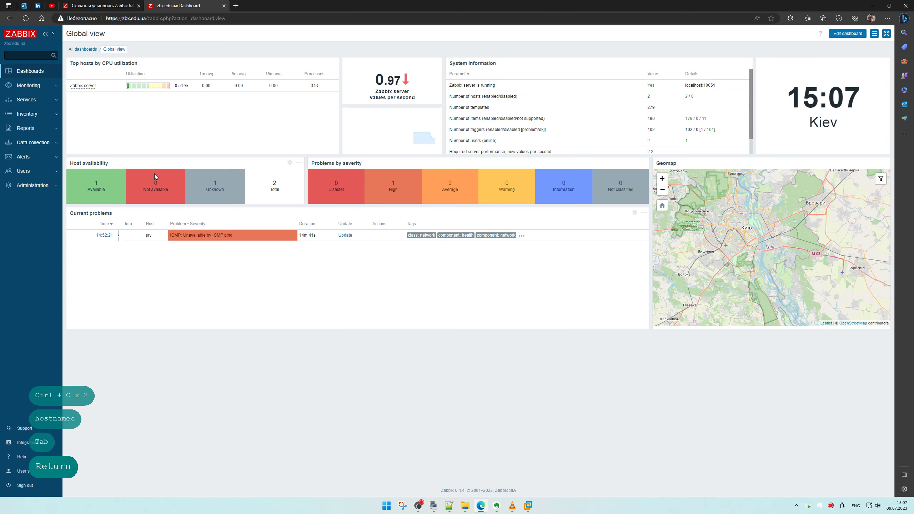
{"action": "left_click", "coordinate": [33, 143]}
{"action": "left_click", "coordinate": [22, 188]}
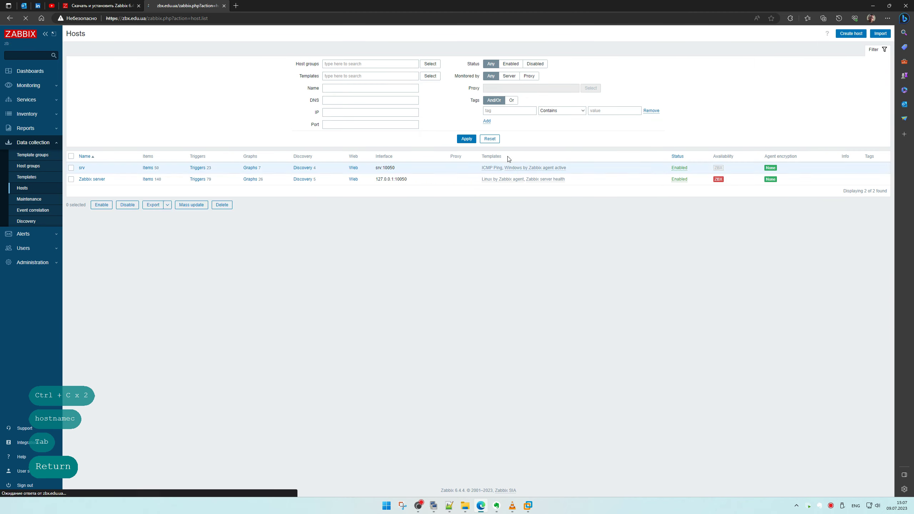
Start a new host with build.edu.ua as both host name and visible name.
{"action": "left_click", "coordinate": [844, 35]}
{"action": "key", "text": "ctrl+v"}
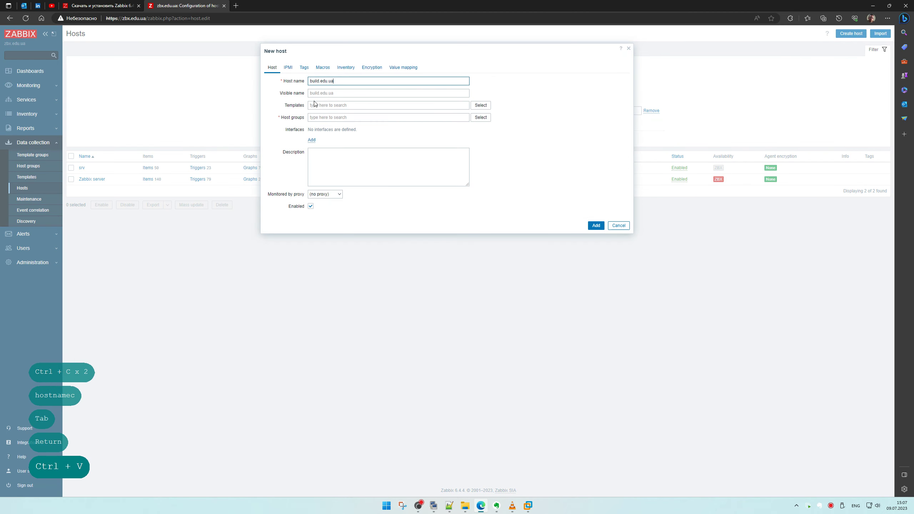
{"action": "left_click", "coordinate": [327, 92]}
{"action": "key", "text": "ctrl+v"}
Attach the Linux by Zabbix agent template from Templates/Operating systems.
{"action": "left_click", "coordinate": [481, 105]}
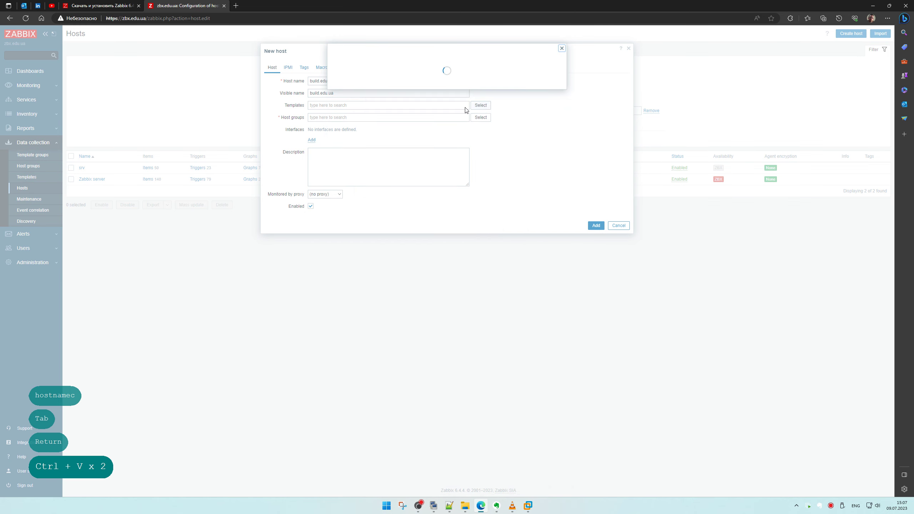
{"action": "left_click", "coordinate": [429, 67]}
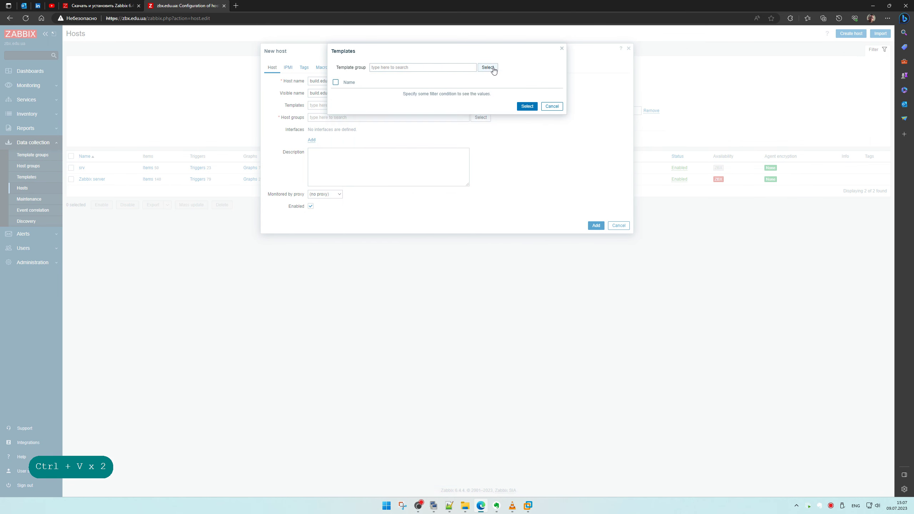
{"action": "left_click", "coordinate": [488, 67]}
{"action": "left_click", "coordinate": [373, 137]}
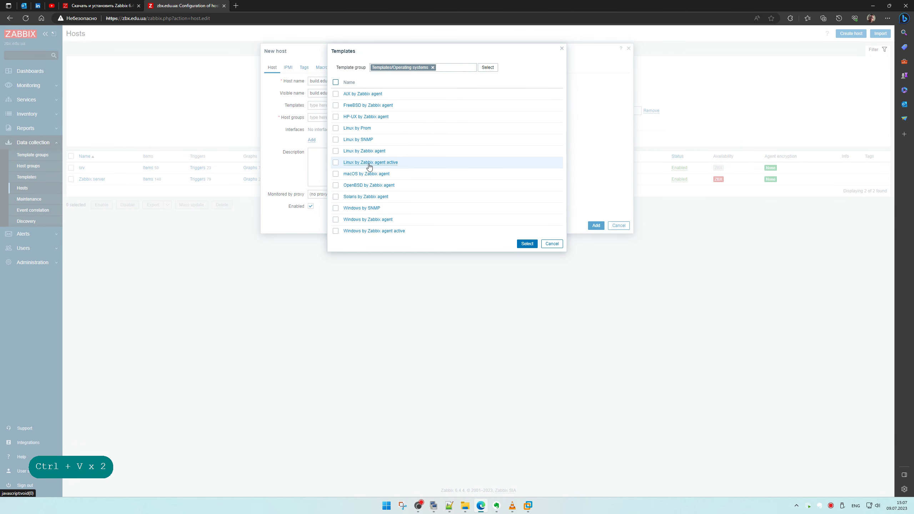
{"action": "left_click", "coordinate": [375, 151]}
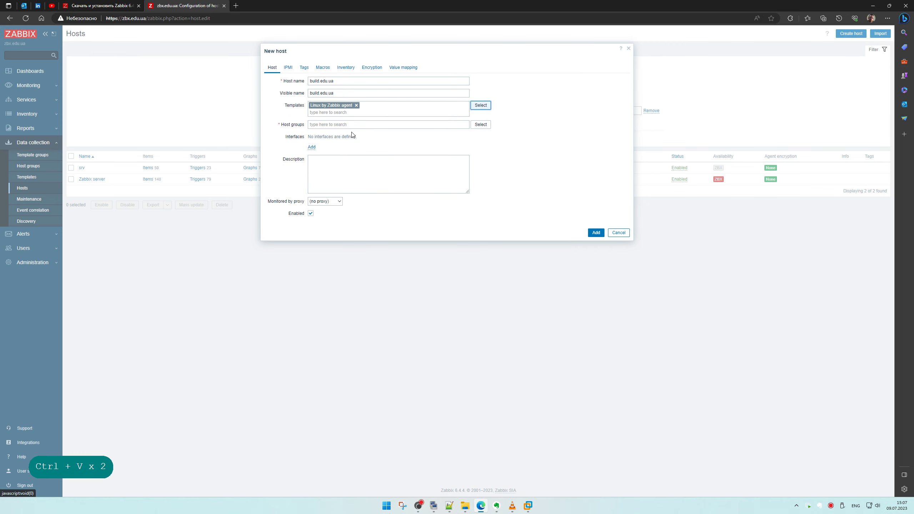
Assign host groups Linux servers, Applications and Virtual machines.
{"action": "left_click", "coordinate": [479, 121]}
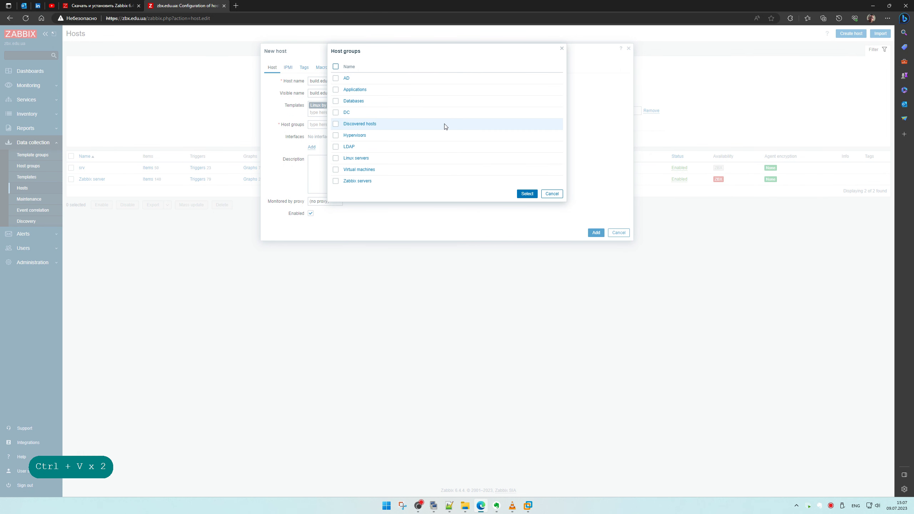
{"action": "left_click", "coordinate": [335, 161]}
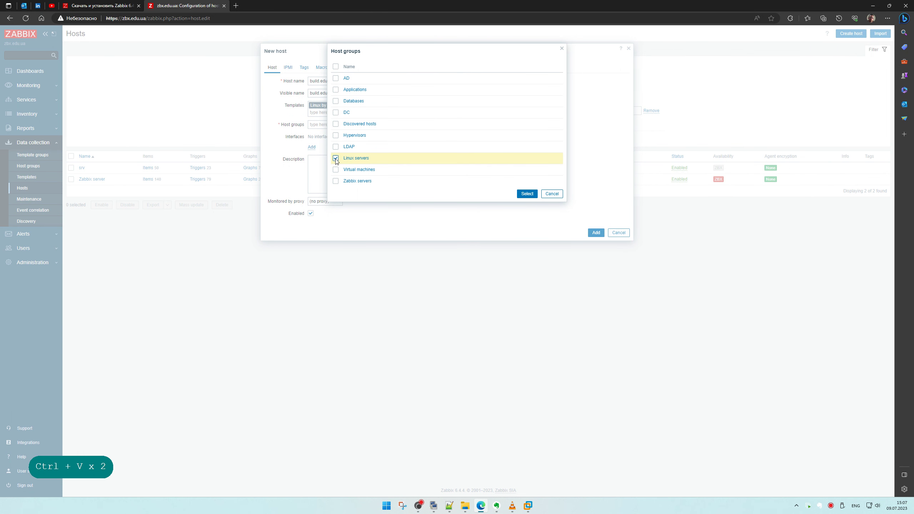
{"action": "left_click", "coordinate": [335, 90]}
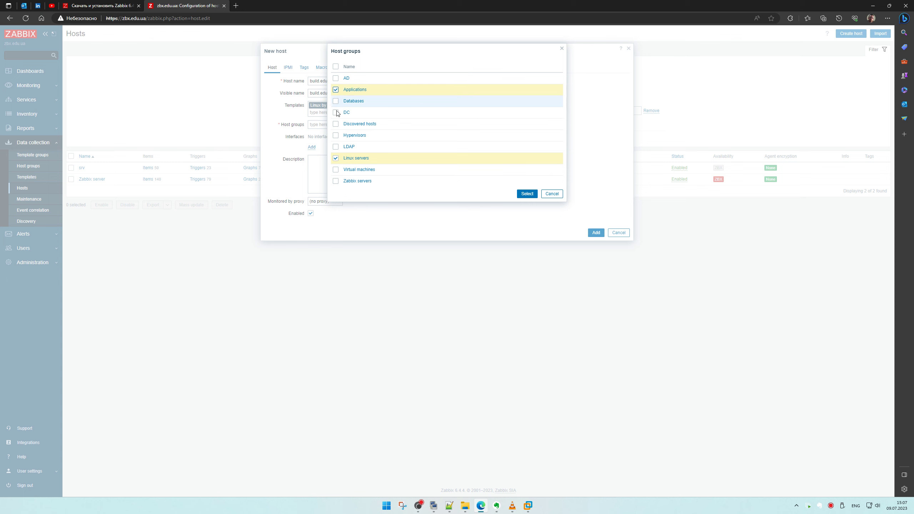
{"action": "left_click", "coordinate": [335, 170]}
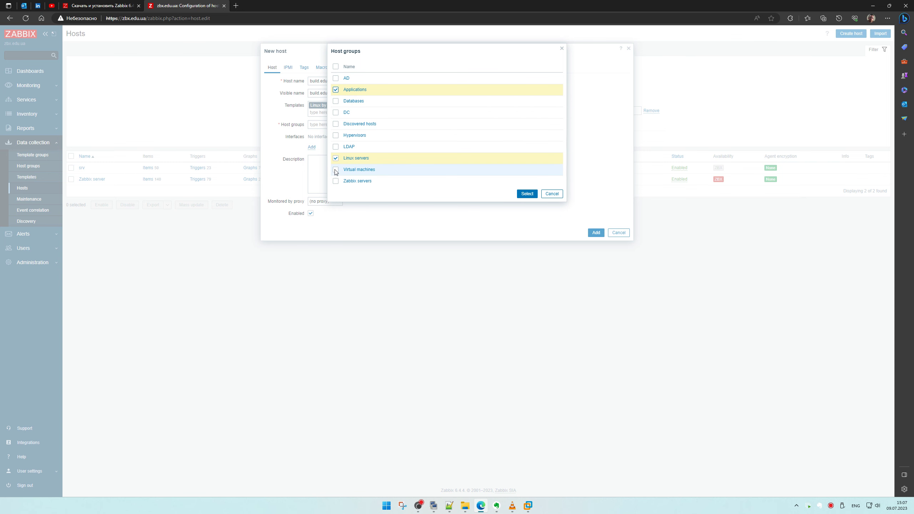
{"action": "left_click", "coordinate": [527, 194]}
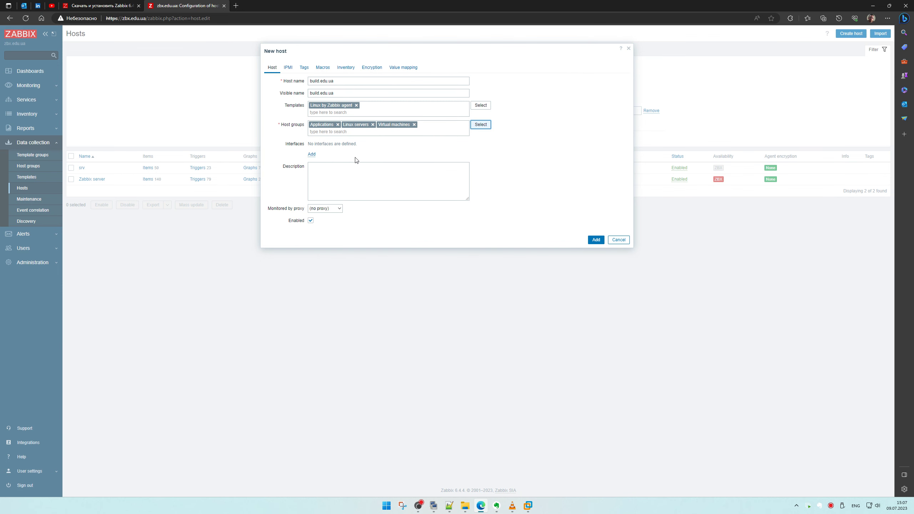
Add a Zabbix agent interface connecting by DNS name build.edu.ua, removing the 127.0.0.1 IP.
{"action": "left_click", "coordinate": [312, 155]}
{"action": "left_click", "coordinate": [331, 164]}
{"action": "left_click", "coordinate": [435, 154]}
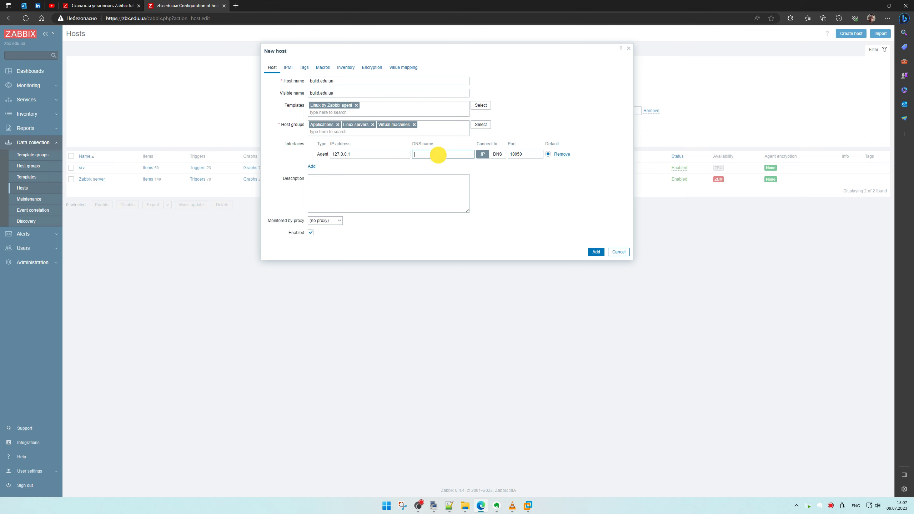
{"action": "key", "text": "ctrl+v"}
{"action": "left_click", "coordinate": [498, 155]}
{"action": "double_click", "coordinate": [357, 154]}
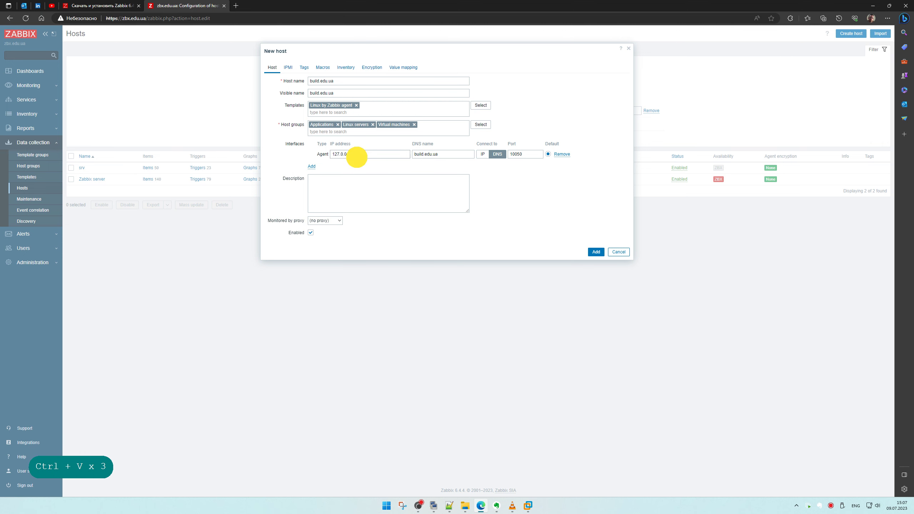
{"action": "key", "text": "Delete"}
Put build.edu.ua in the description, save the host and reload the hosts list.
{"action": "left_click", "coordinate": [391, 188]}
{"action": "key", "text": "ctrl+v"}
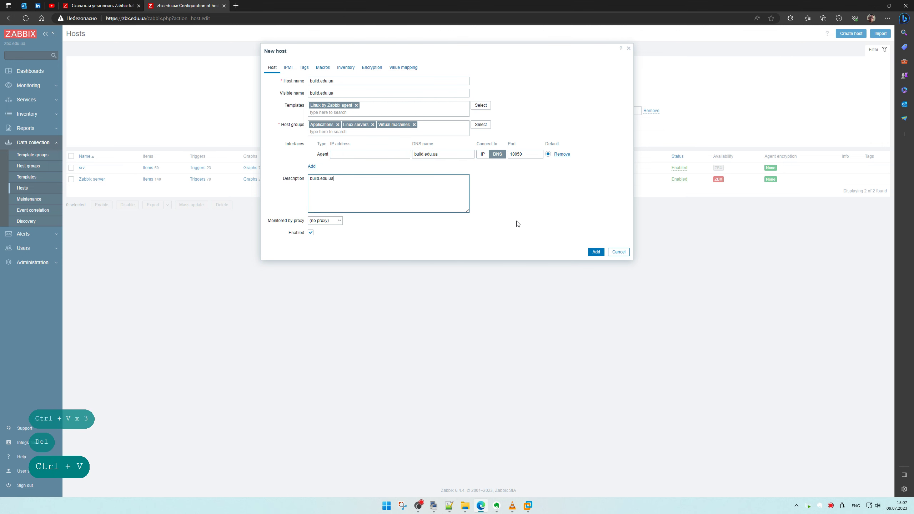
{"action": "left_click", "coordinate": [595, 251]}
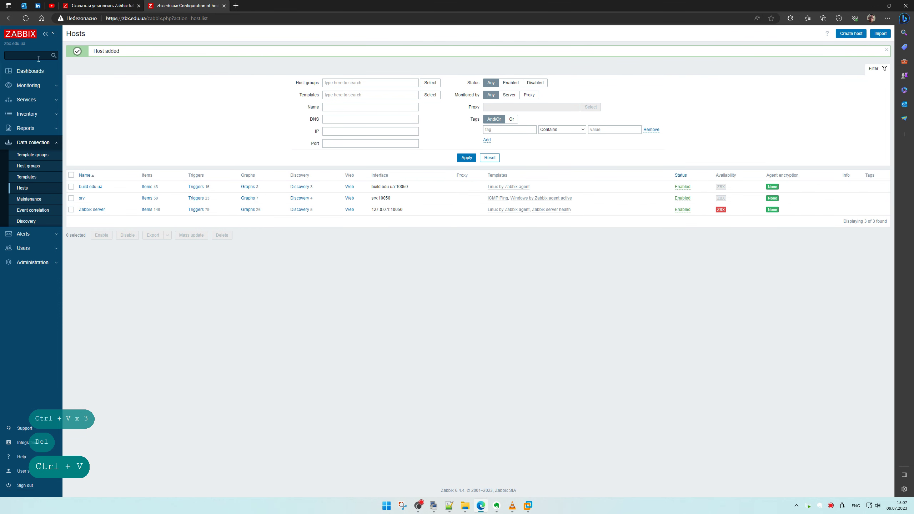
{"action": "left_click", "coordinate": [26, 20]}
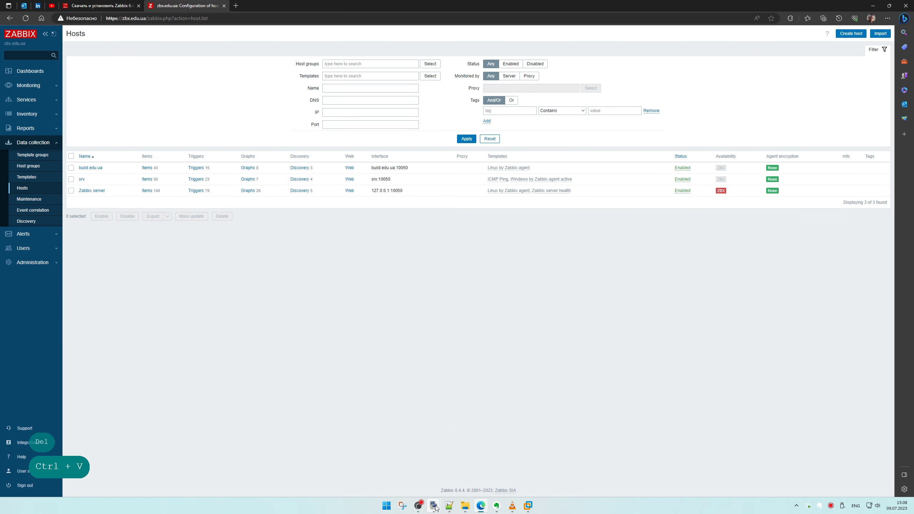
On the root@build terminal, clear the screen and run pstree to view running processes.
{"action": "mouse_move", "coordinate": [434, 506]}
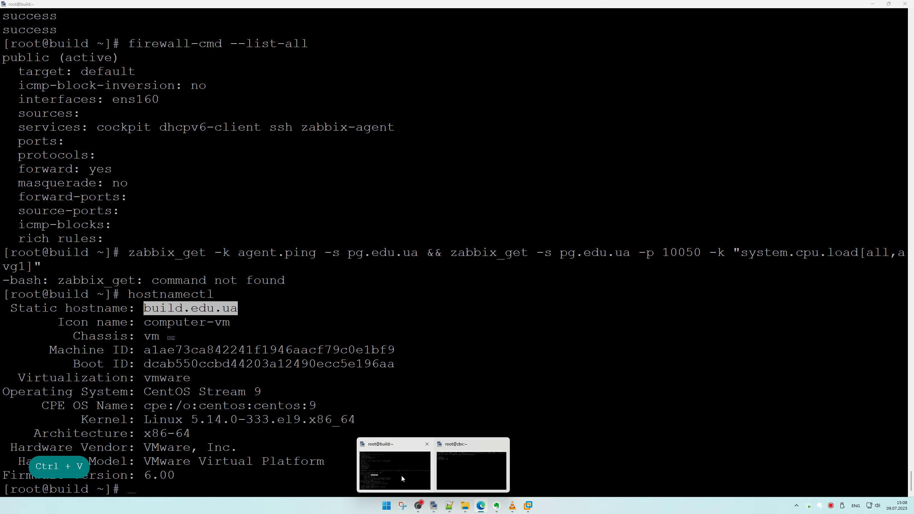
{"action": "left_click", "coordinate": [401, 475]}
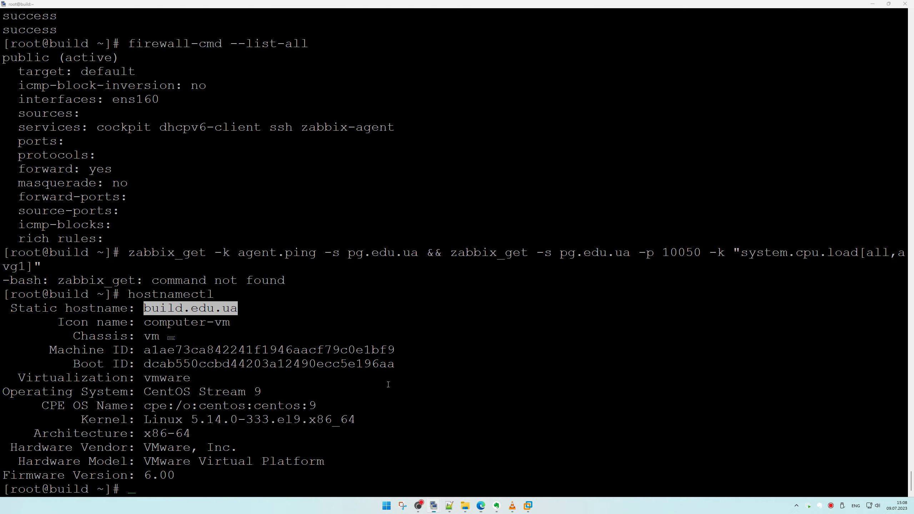
{"action": "key", "text": "ctrl+l"}
{"action": "type", "text": "ps-t"}
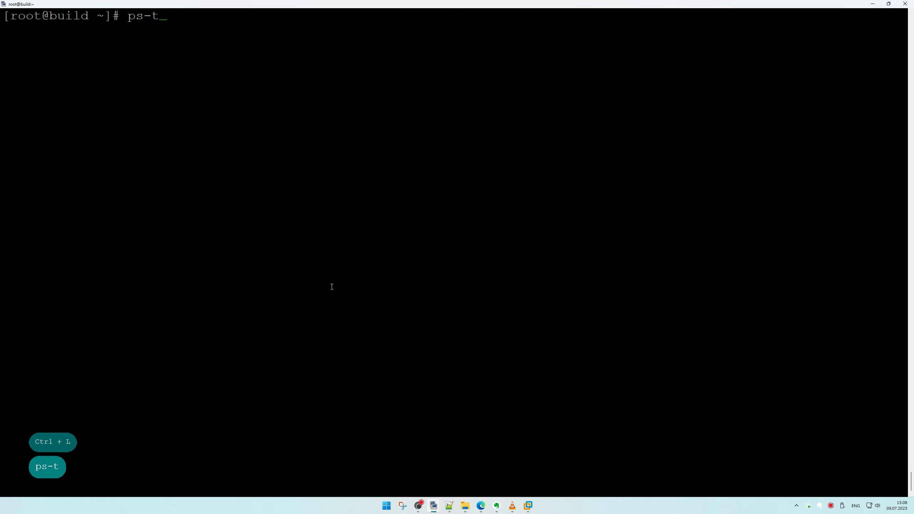
{"action": "key", "text": "BackSpace"}
{"action": "key", "text": "BackSpace"}
{"action": "type", "text": "tree"}
{"action": "key", "text": "Return"}
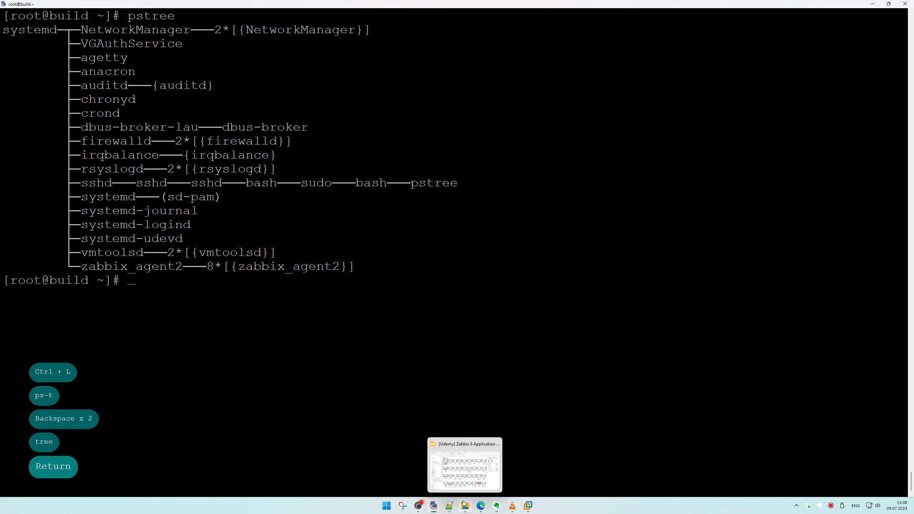
{"action": "left_click", "coordinate": [459, 480]}
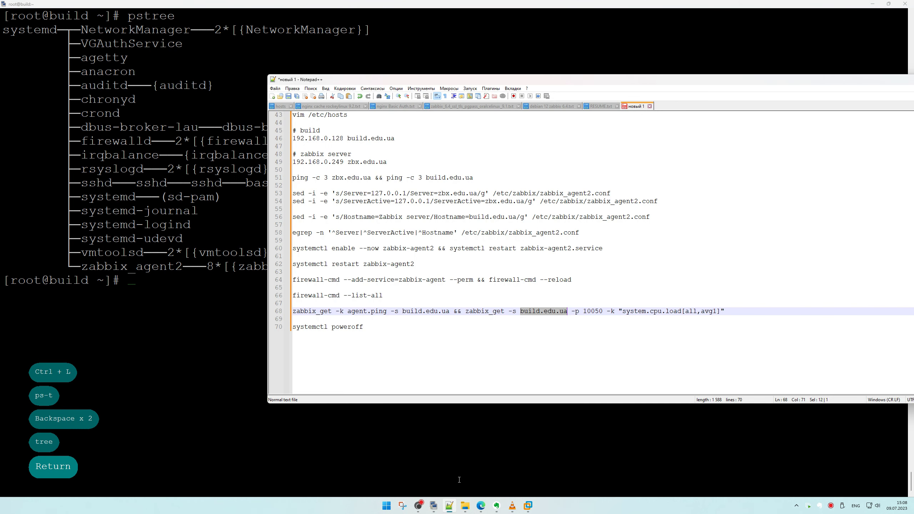
Copy the proc.num[java] zabbix_get command from line 14 of Process Monitoring in Zabbix.txt, then close it.
{"action": "left_click", "coordinate": [275, 89]}
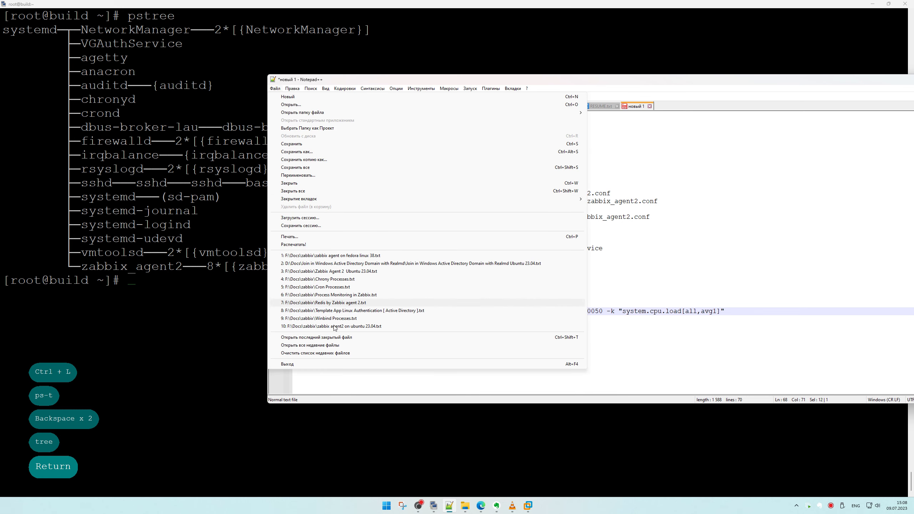
{"action": "left_click", "coordinate": [370, 294]}
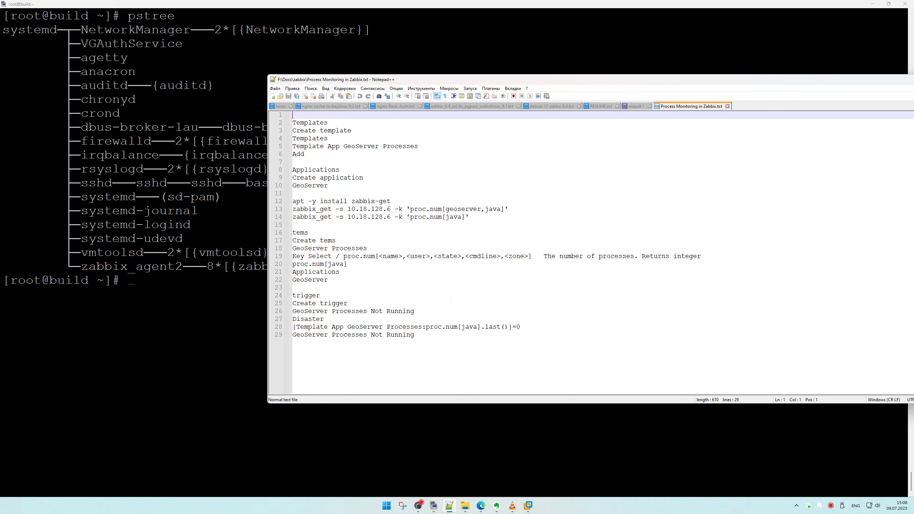
{"action": "left_click_drag", "start_coordinate": [487, 216], "coordinate": [249, 216]}
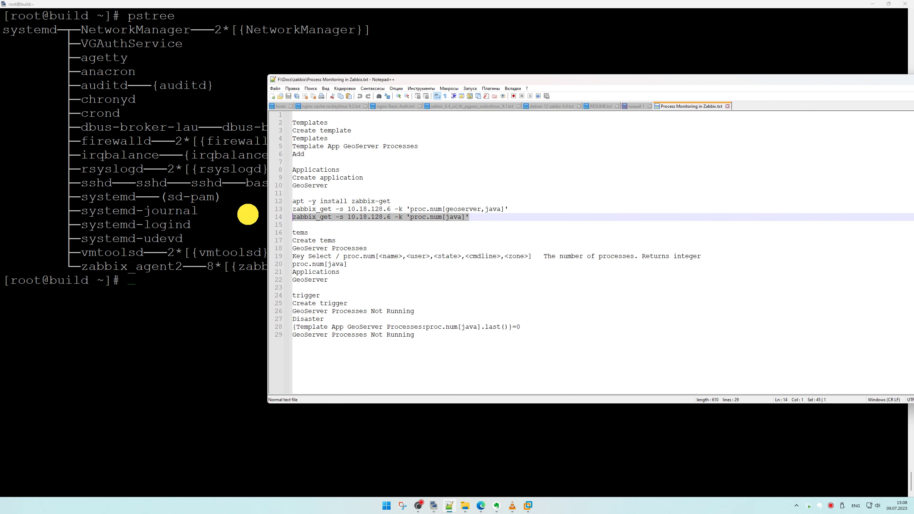
{"action": "key", "text": "ctrl+c"}
{"action": "key", "text": "ctrl+c"}
{"action": "key", "text": "ctrl+c"}
{"action": "key", "text": "ctrl+c"}
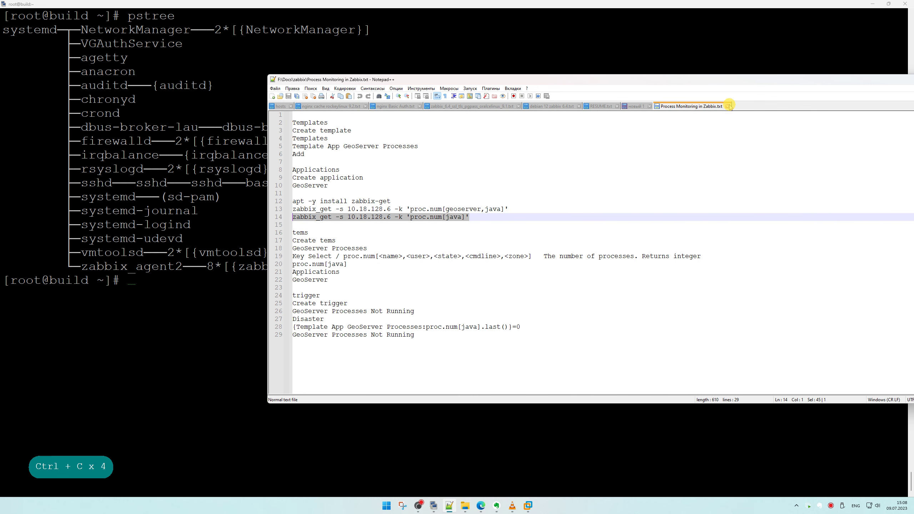
{"action": "left_click", "coordinate": [727, 106]}
Paste the proc.num[java] command as line 72 at the end of the notes.
{"action": "left_click", "coordinate": [371, 357]}
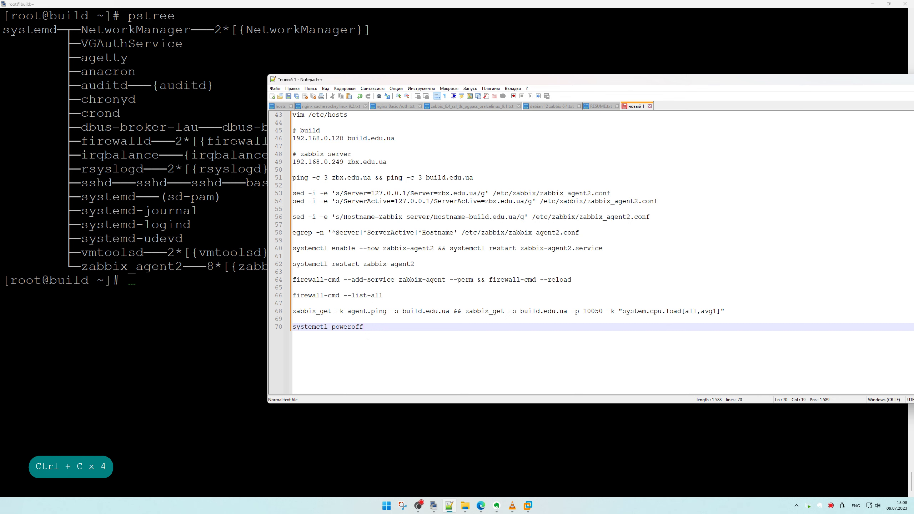
{"action": "key", "text": "Return"}
{"action": "key", "text": "Return"}
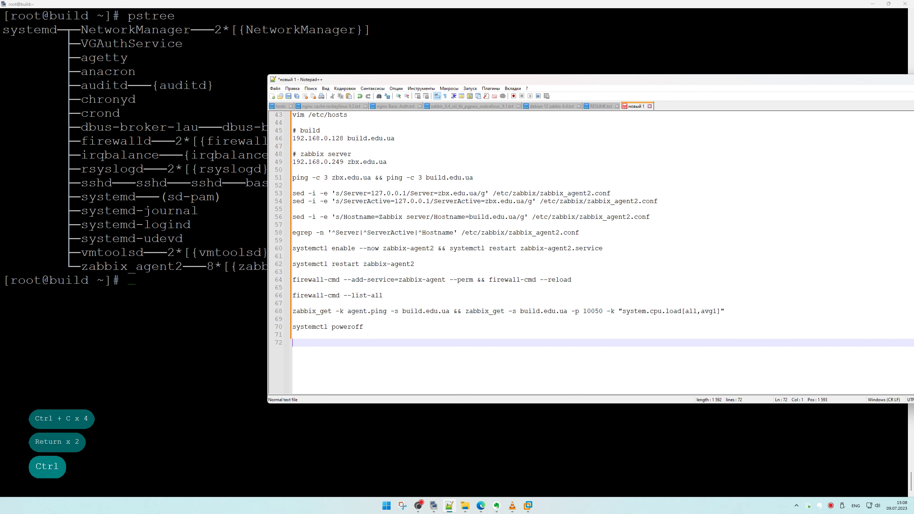
{"action": "key", "text": "ctrl+v"}
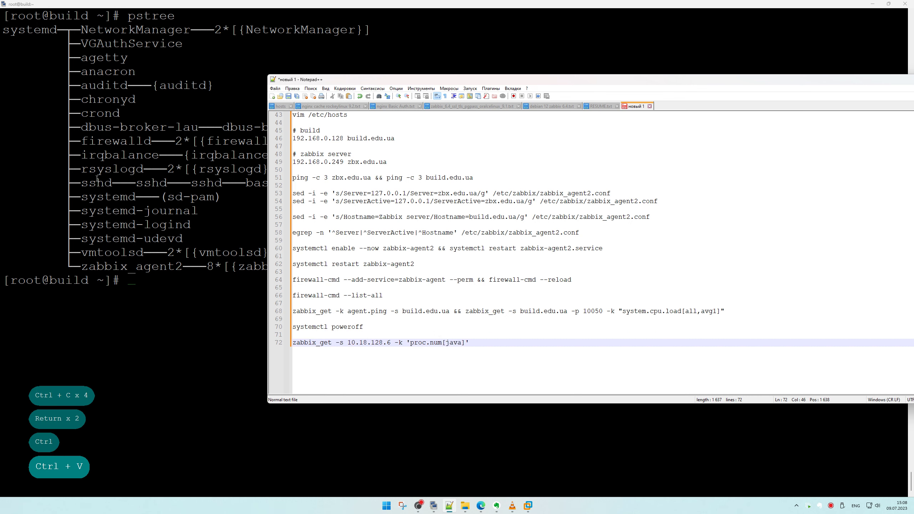
{"action": "double_click", "coordinate": [154, 18]}
Paste the word pstree onto a new line in the Notepad++ notes.
{"action": "key", "text": "alt+Tab"}
{"action": "left_click", "coordinate": [404, 326]}
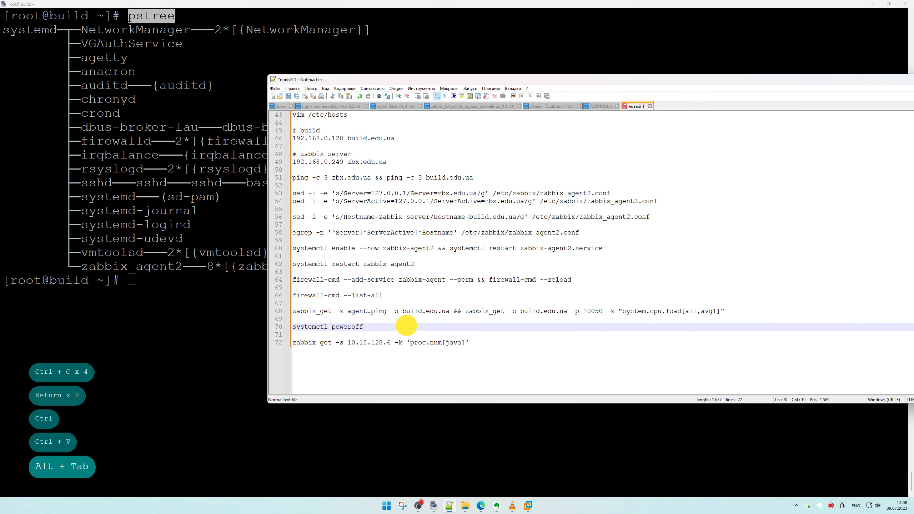
{"action": "key", "text": "Return"}
{"action": "key", "text": "Return"}
{"action": "key", "text": "ctrl+v"}
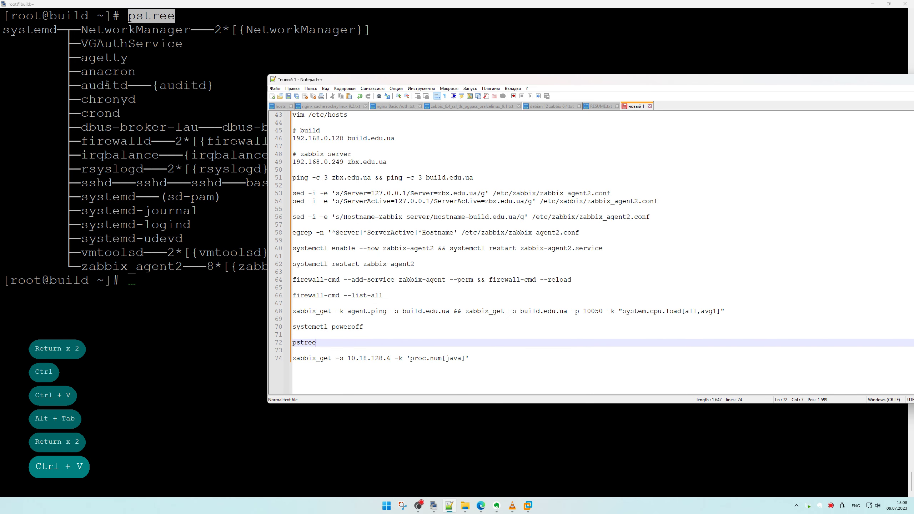
Replace java with crond in the query key and duplicate the crond query line.
{"action": "double_click", "coordinate": [105, 114]}
{"action": "key", "text": "alt+Tab"}
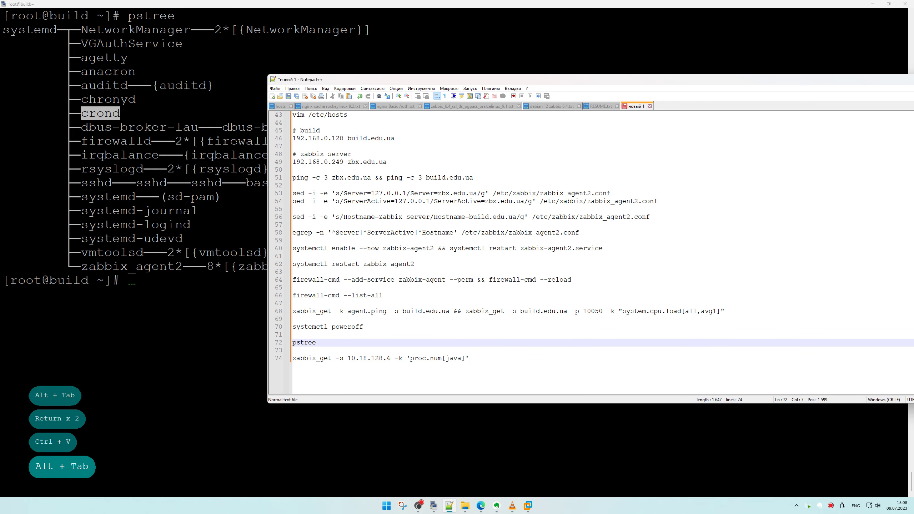
{"action": "double_click", "coordinate": [455, 359]}
{"action": "key", "text": "ctrl+v"}
{"action": "left_click_drag", "start_coordinate": [473, 358], "coordinate": [197, 344]}
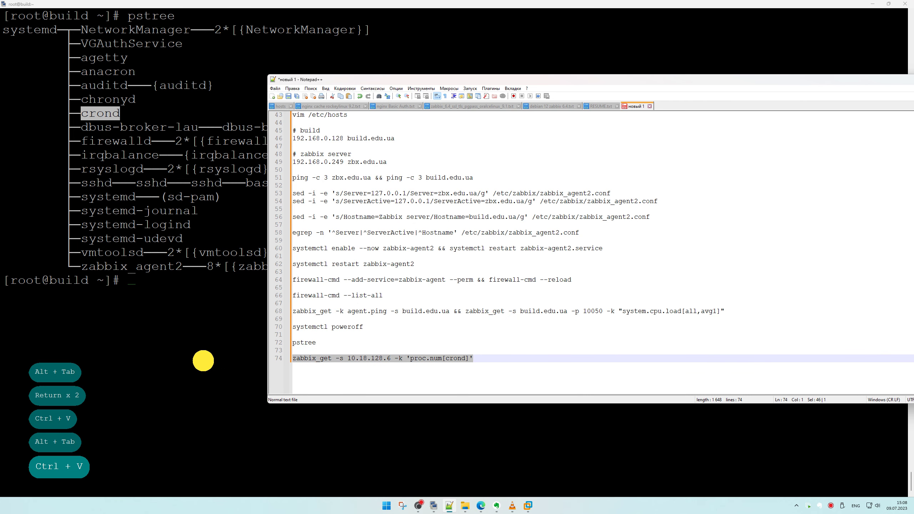
{"action": "key", "text": "ctrl+c"}
{"action": "left_click", "coordinate": [485, 358]}
{"action": "key", "text": "Return"}
{"action": "key", "text": "ctrl+v"}
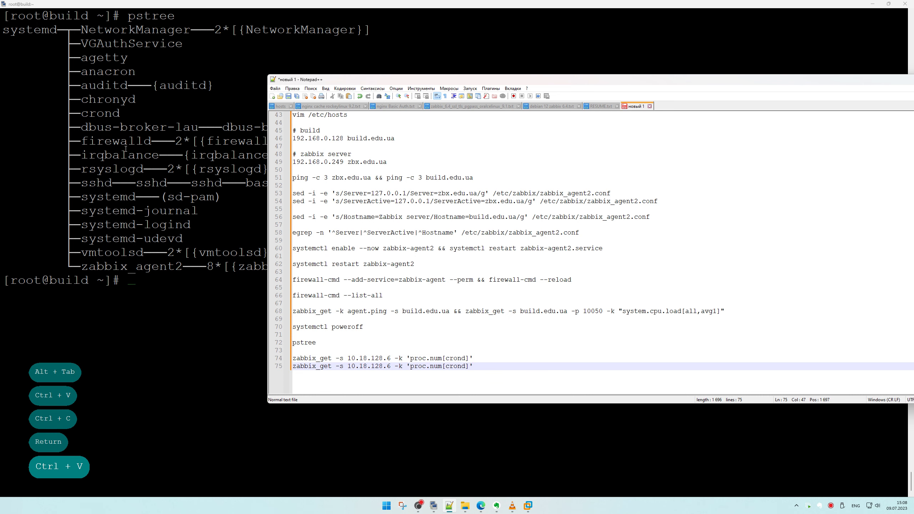
Start a name list below the queries with firewalld, chronyd and crond from pstree.
{"action": "double_click", "coordinate": [133, 141]}
{"action": "key", "text": "alt+Tab"}
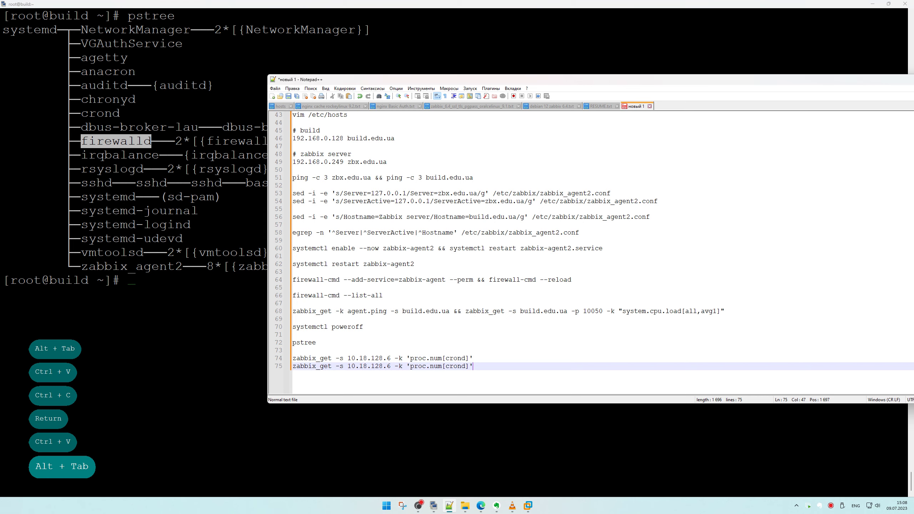
{"action": "left_click", "coordinate": [353, 379]}
{"action": "key", "text": "Return"}
{"action": "key", "text": "ctrl+v"}
{"action": "key", "text": "Return"}
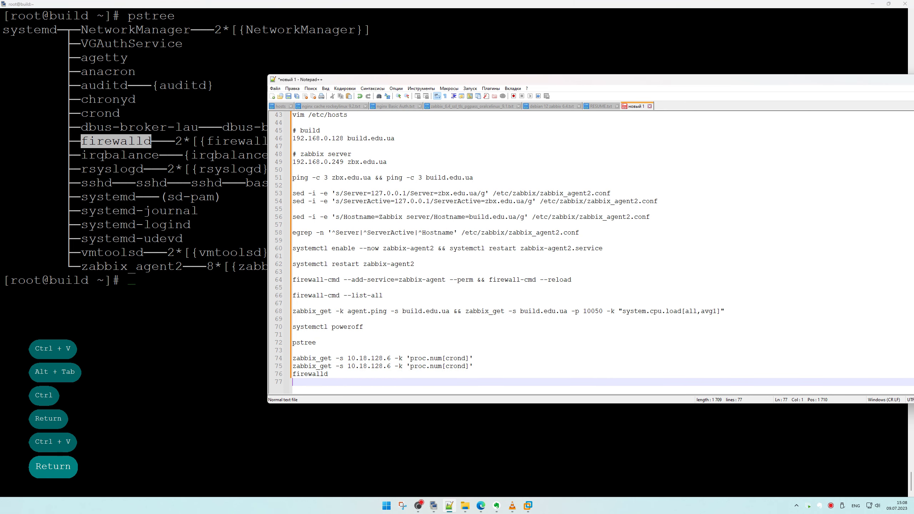
{"action": "double_click", "coordinate": [114, 102]}
{"action": "key", "text": "ctrl+c"}
{"action": "key", "text": "alt+Tab"}
{"action": "key", "text": "ctrl+v"}
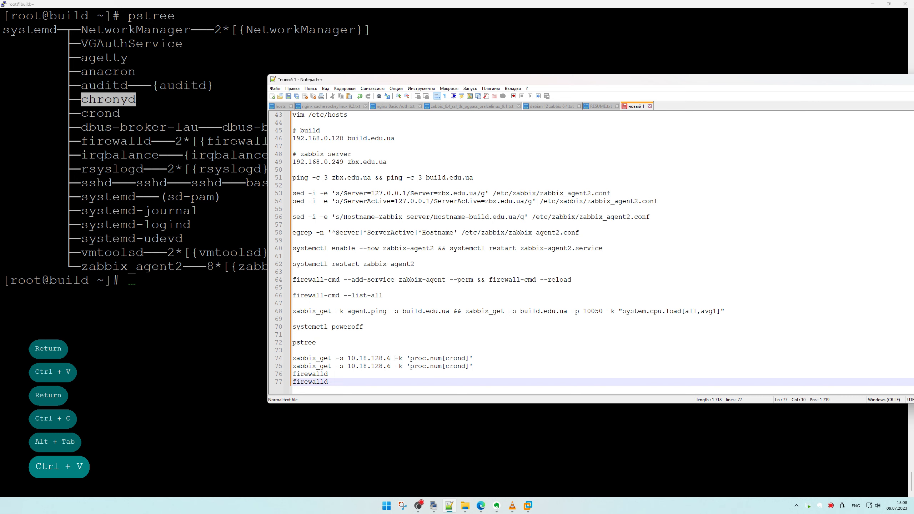
{"action": "key", "text": "Return"}
{"action": "double_click", "coordinate": [453, 366]}
{"action": "key", "text": "ctrl+c"}
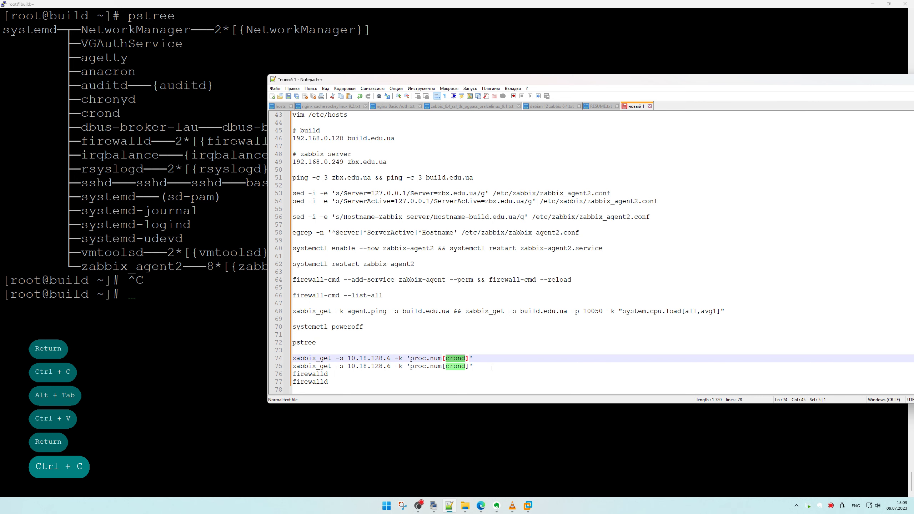
{"action": "left_click", "coordinate": [473, 367]}
{"action": "key", "text": "Return"}
{"action": "key", "text": "Return"}
{"action": "key", "text": "ctrl+v"}
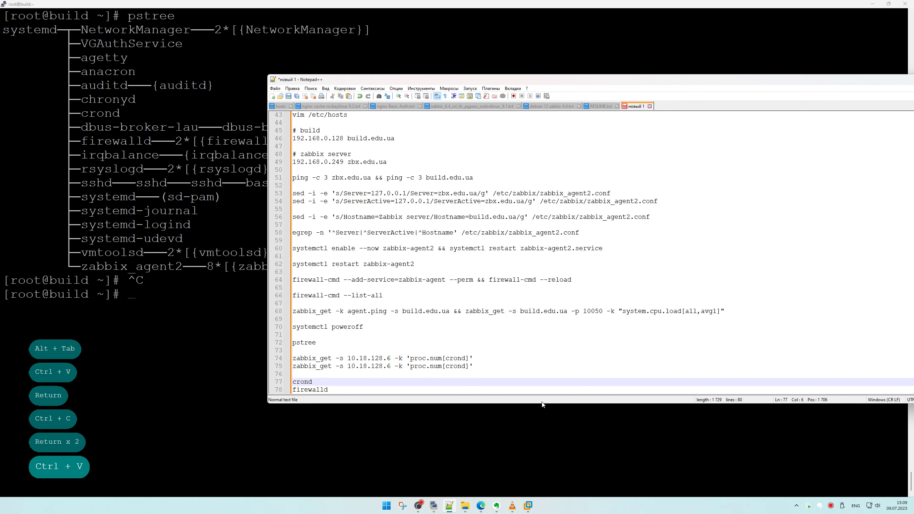
Complete the name list with rsyslogd, chronyd and zabbix_agent2 copied from the process tree.
{"action": "scroll", "coordinate": [279, 277], "scroll_direction": "down", "scroll_amount": 2}
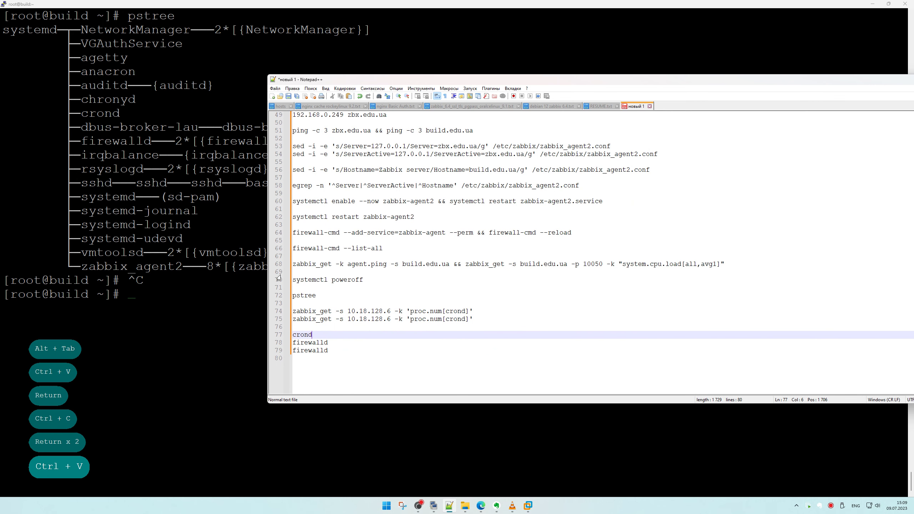
{"action": "double_click", "coordinate": [139, 172]}
{"action": "key", "text": "alt+Tab"}
{"action": "left_click", "coordinate": [342, 357]}
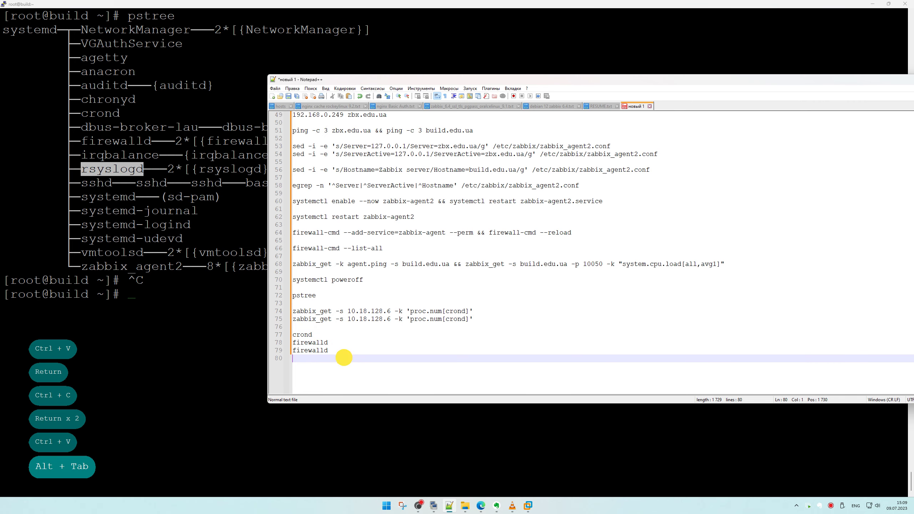
{"action": "double_click", "coordinate": [322, 351]}
{"action": "key", "text": "ctrl+v"}
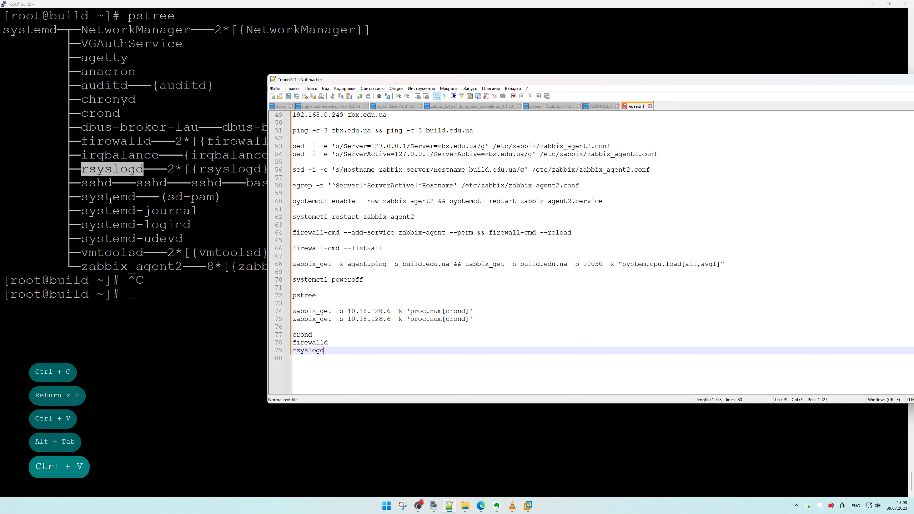
{"action": "double_click", "coordinate": [108, 99]}
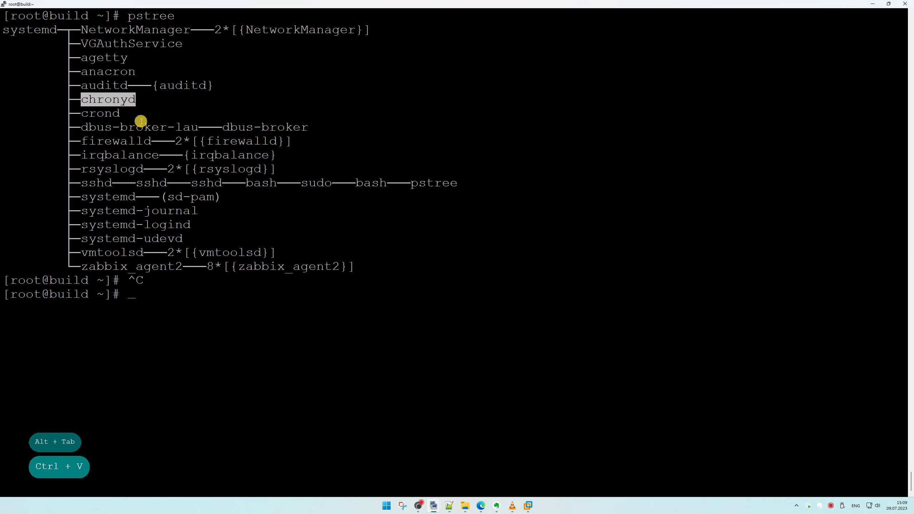
{"action": "key", "text": "alt+Tab"}
{"action": "left_click", "coordinate": [346, 340]}
{"action": "key", "text": "Left"}
{"action": "key", "text": "Up"}
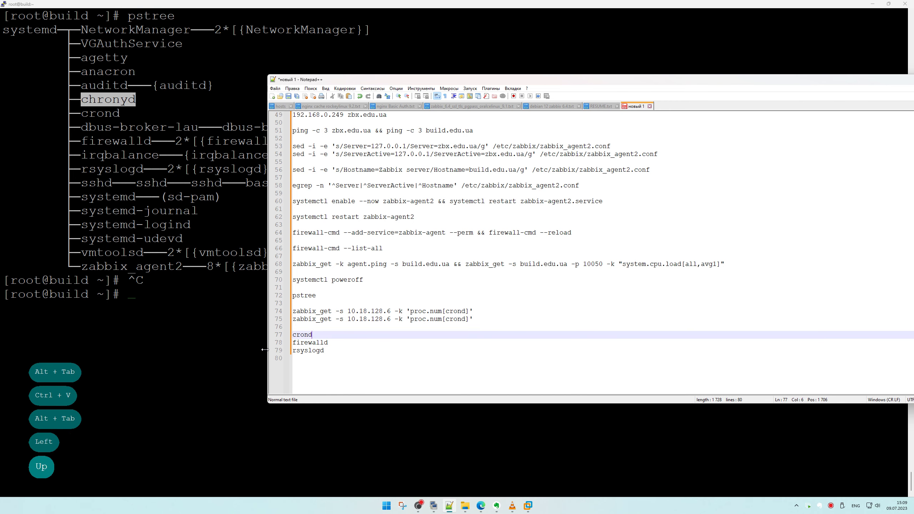
{"action": "key", "text": "Return"}
{"action": "key", "text": "ctrl+v"}
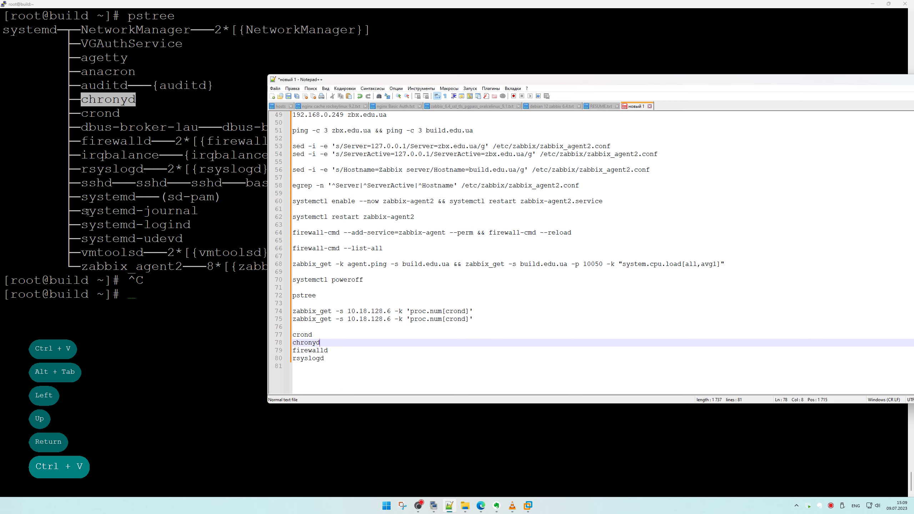
{"action": "double_click", "coordinate": [115, 266]}
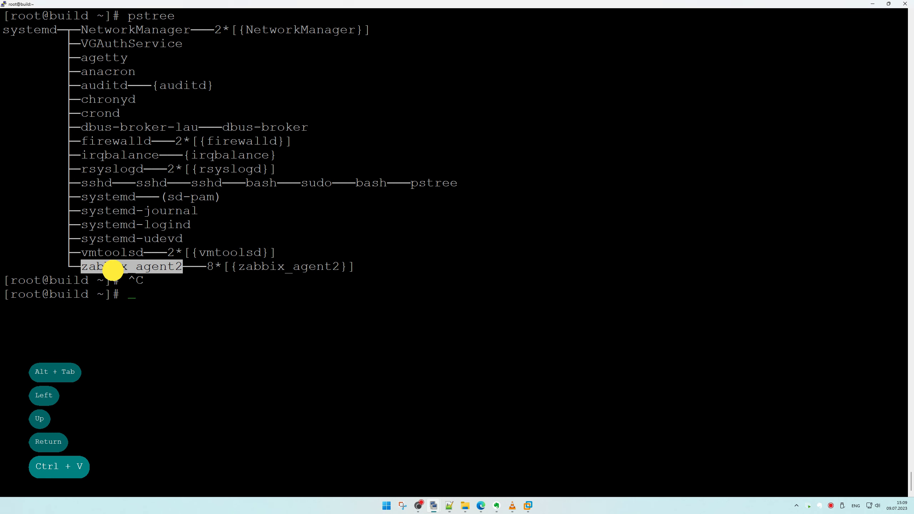
{"action": "key", "text": "alt+Tab"}
{"action": "left_click", "coordinate": [329, 370]}
{"action": "key", "text": "ctrl+v"}
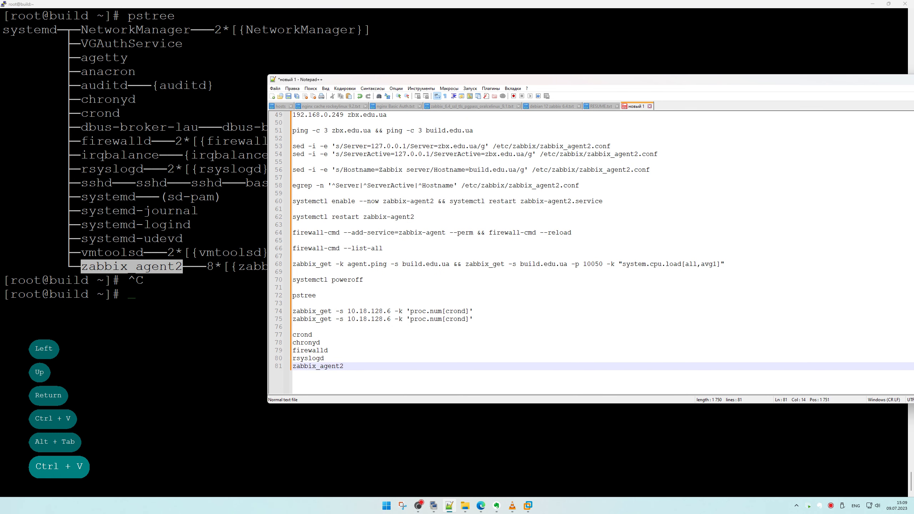
Duplicate the crond query lines until there are six copies.
{"action": "left_click_drag", "start_coordinate": [473, 319], "coordinate": [241, 311]}
{"action": "key", "text": "ctrl+c"}
{"action": "left_click", "coordinate": [287, 327]}
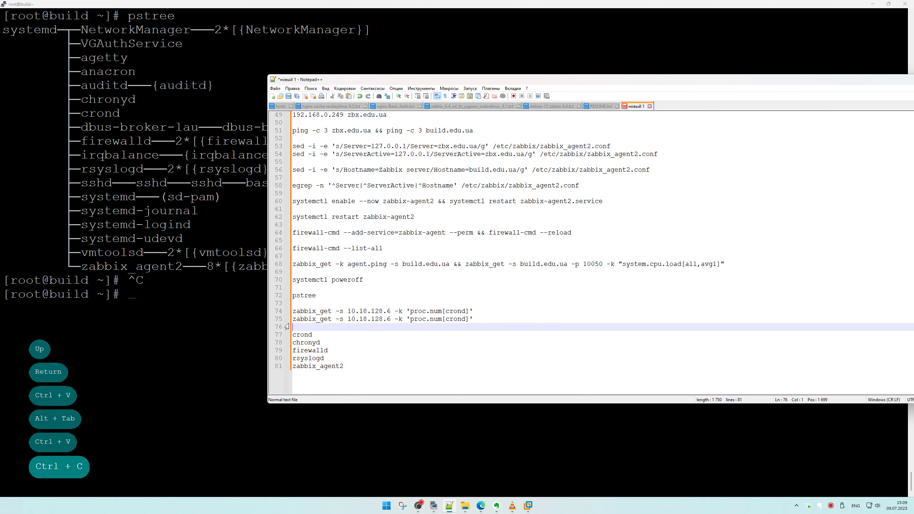
{"action": "key", "text": "ctrl+v"}
{"action": "key", "text": "Return"}
{"action": "key", "text": "ctrl+v"}
{"action": "key", "text": "Return"}
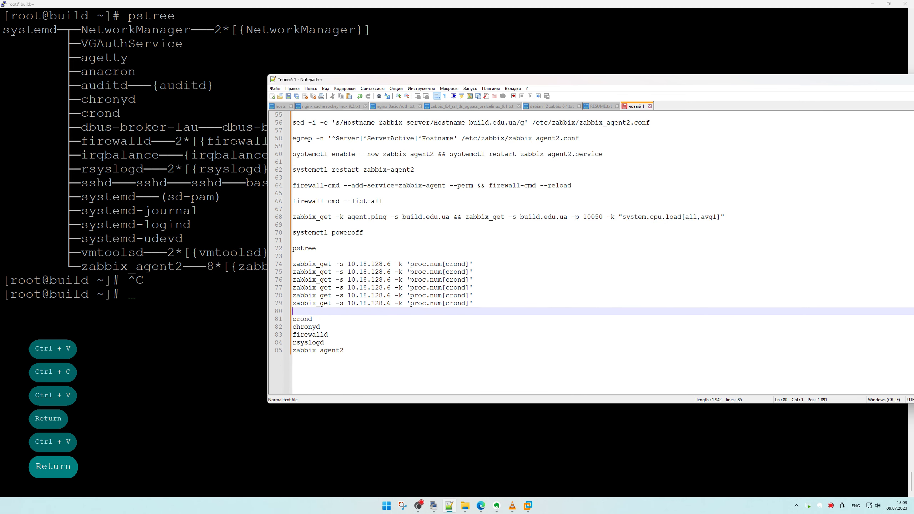
Move crond, chronyd, firewalld, rsyslogd and zabbix_agent2 from the name list into the five query keys.
{"action": "double_click", "coordinate": [303, 319]}
{"action": "key", "text": "ctrl+x"}
{"action": "double_click", "coordinate": [455, 264]}
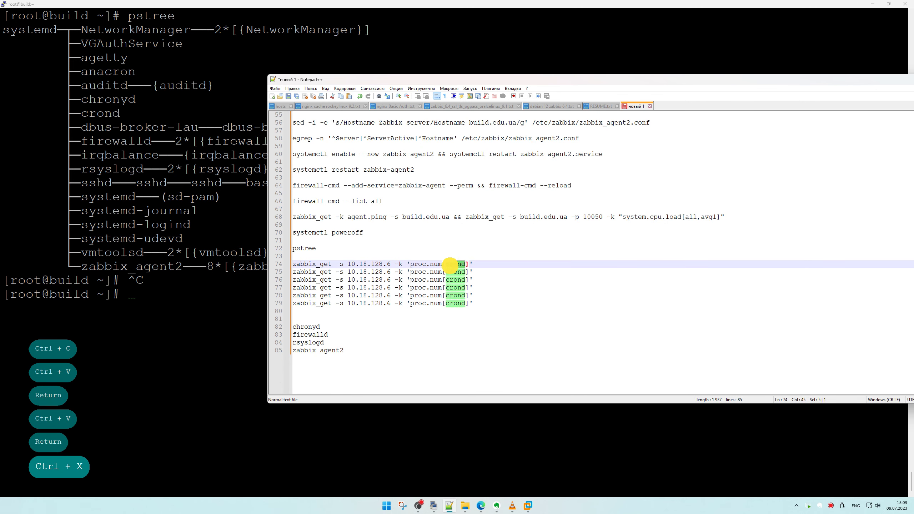
{"action": "key", "text": "ctrl+v"}
{"action": "double_click", "coordinate": [306, 327]}
{"action": "key", "text": "ctrl+x"}
{"action": "double_click", "coordinate": [455, 272]}
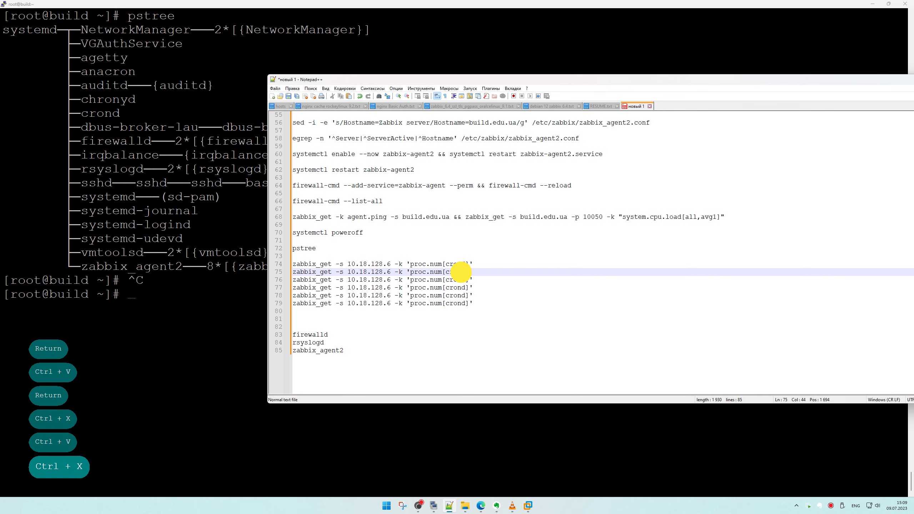
{"action": "key", "text": "ctrl+v"}
{"action": "double_click", "coordinate": [310, 335]}
{"action": "key", "text": "ctrl+x"}
{"action": "double_click", "coordinate": [455, 280]}
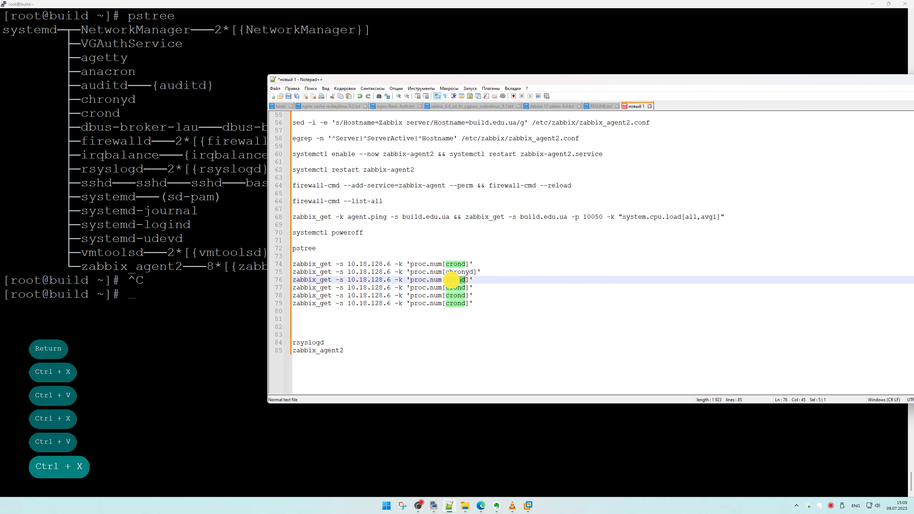
{"action": "key", "text": "ctrl+v"}
{"action": "double_click", "coordinate": [310, 343]}
{"action": "key", "text": "ctrl+x"}
{"action": "double_click", "coordinate": [455, 287]}
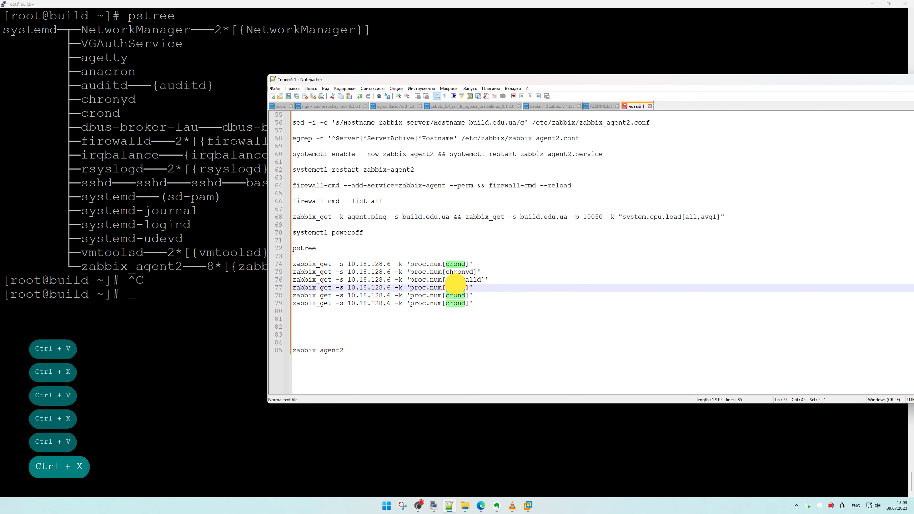
{"action": "key", "text": "ctrl+v"}
{"action": "double_click", "coordinate": [323, 350]}
{"action": "key", "text": "ctrl+x"}
{"action": "double_click", "coordinate": [455, 295]}
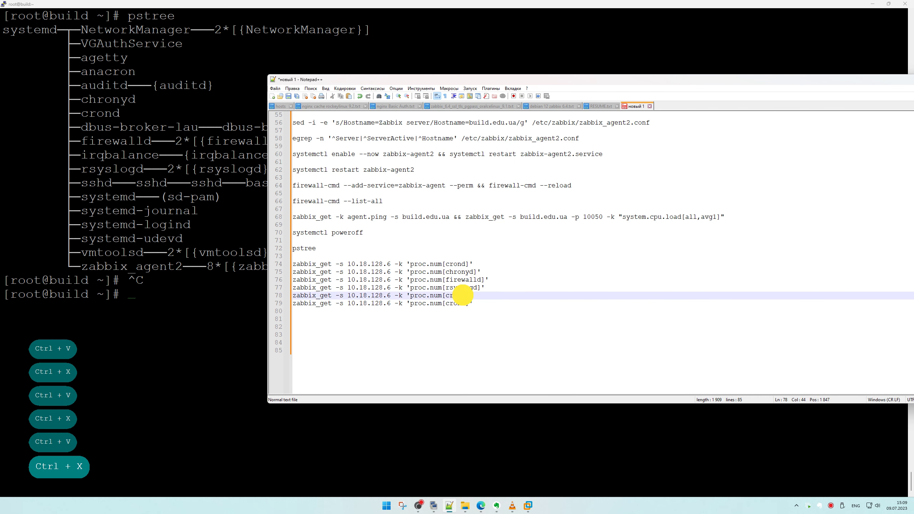
{"action": "key", "text": "ctrl+v"}
Delete the leftover sixth crond query and select the five finished queries.
{"action": "left_click", "coordinate": [281, 304]}
{"action": "key", "text": "Delete"}
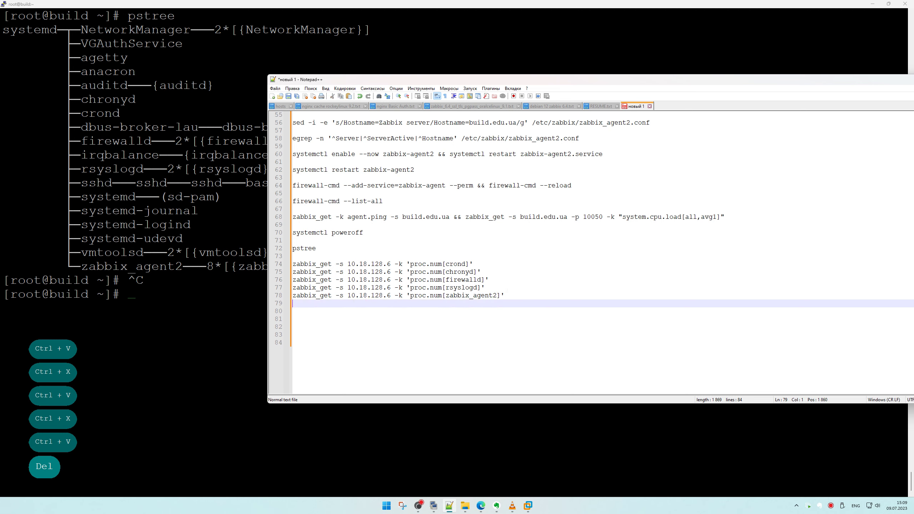
{"action": "left_click_drag", "start_coordinate": [281, 304], "coordinate": [282, 263]}
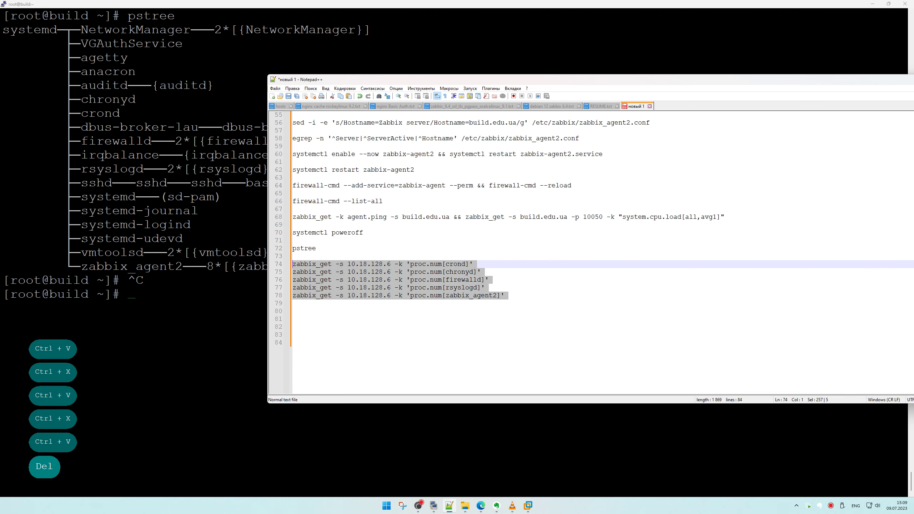
{"action": "left_click", "coordinate": [281, 263]}
Run the copied crond proc.num query on the build terminal, where the command isn't found.
{"action": "key", "text": "ctrl+c"}
{"action": "left_click", "coordinate": [166, 303]}
{"action": "right_click", "coordinate": [166, 303]}
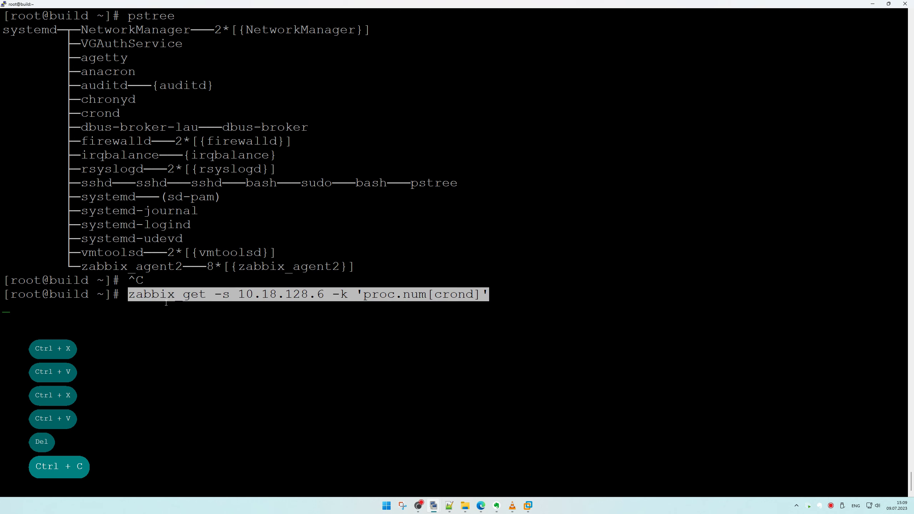
{"action": "key", "text": "ctrl+l"}
{"action": "key", "text": "Return"}
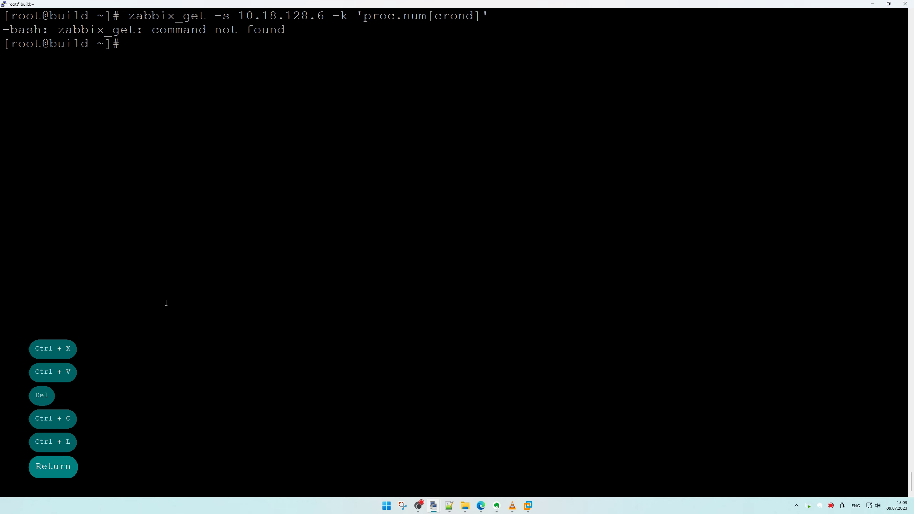
{"action": "key", "text": "Return"}
{"action": "key", "text": "Return"}
{"action": "key", "text": "alt+Tab"}
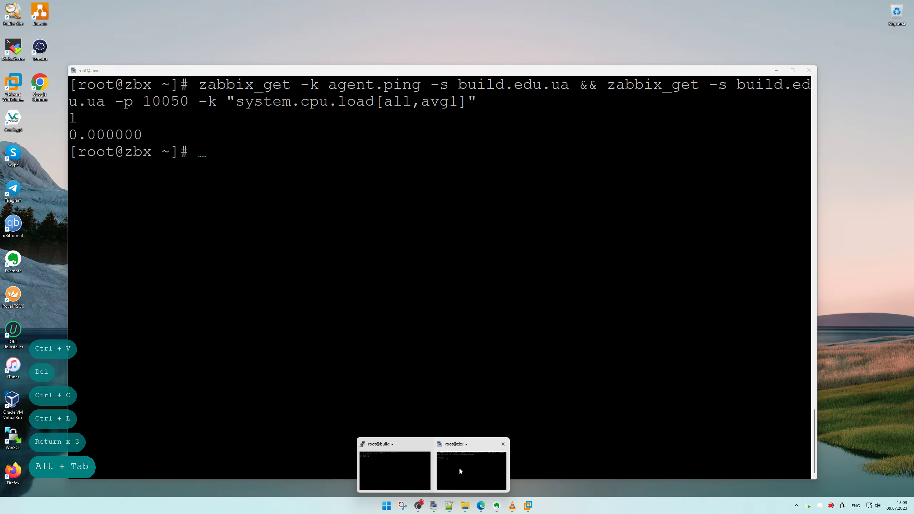
On the zbx terminal, check the hostname with !hos, then run the crond query and abort it when it hangs.
{"action": "left_click", "coordinate": [458, 467]}
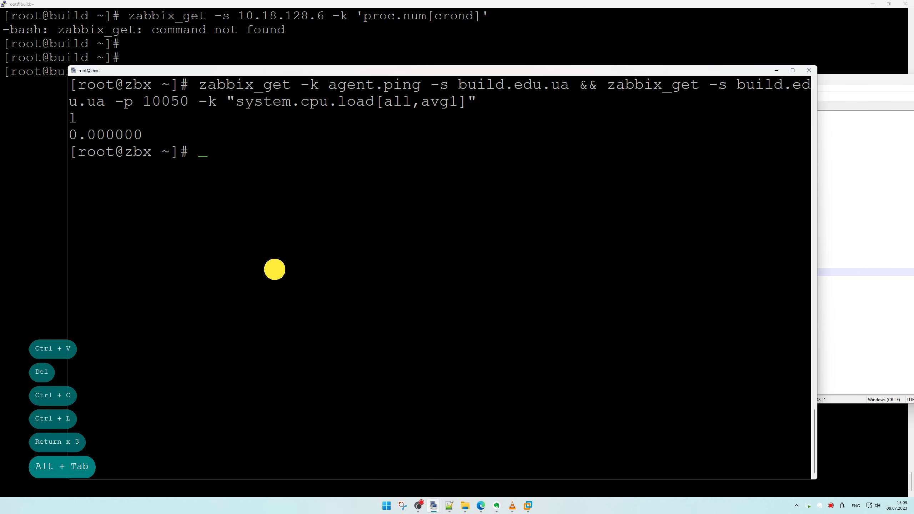
{"action": "type", "text": "!hos"}
{"action": "key", "text": "Return"}
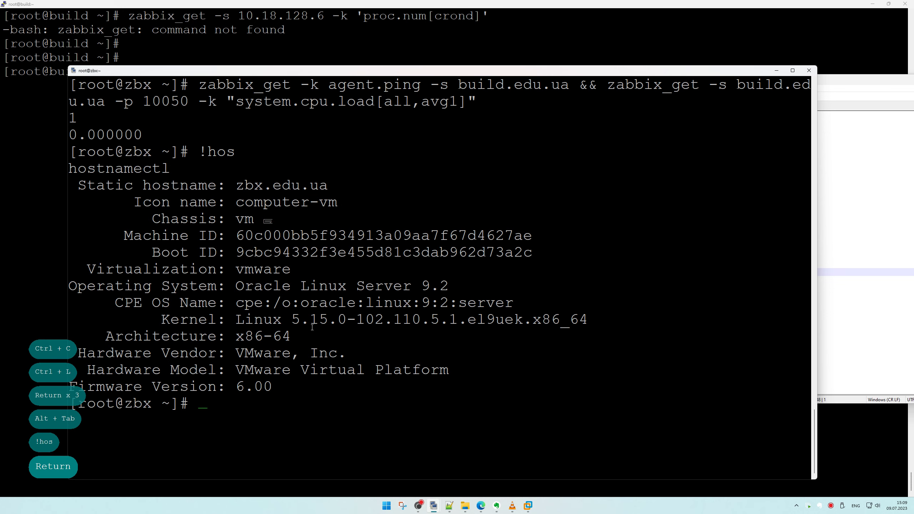
{"action": "key", "text": "ctrl+k"}
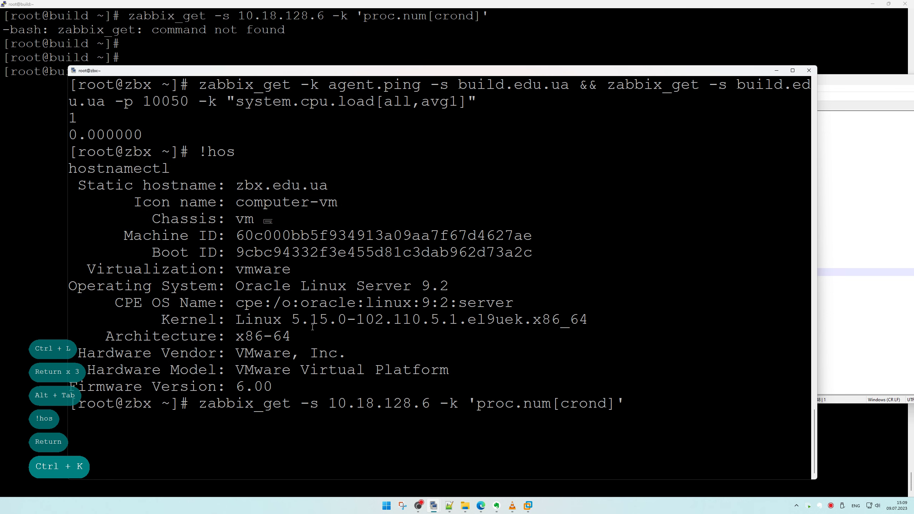
{"action": "key", "text": "ctrl+l"}
{"action": "key", "text": "Return"}
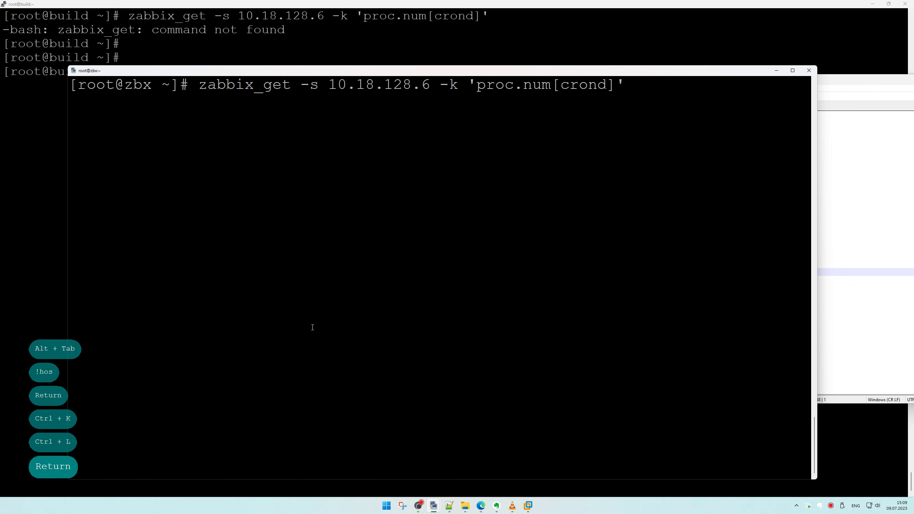
{"action": "key", "text": "Return"}
{"action": "key", "text": "Return"}
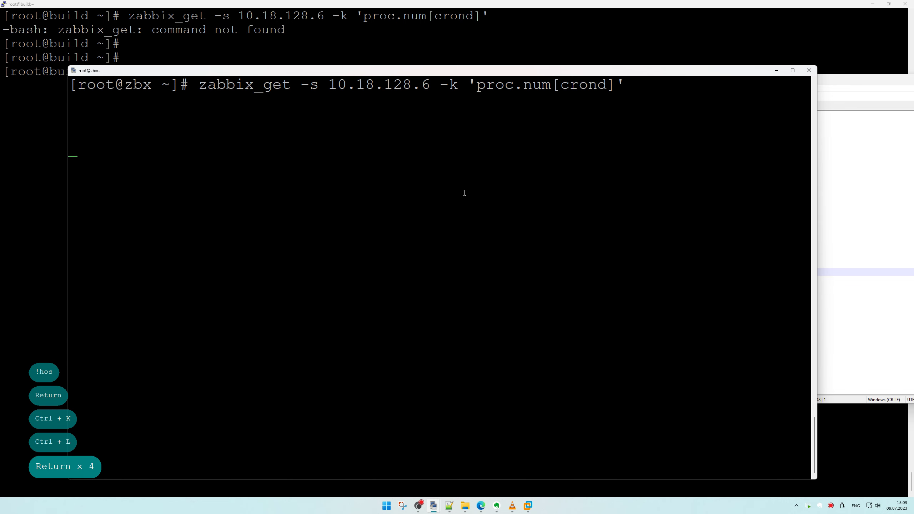
{"action": "key", "text": "ctrl+c"}
{"action": "key", "text": "ctrl+c"}
{"action": "key", "text": "ctrl+c"}
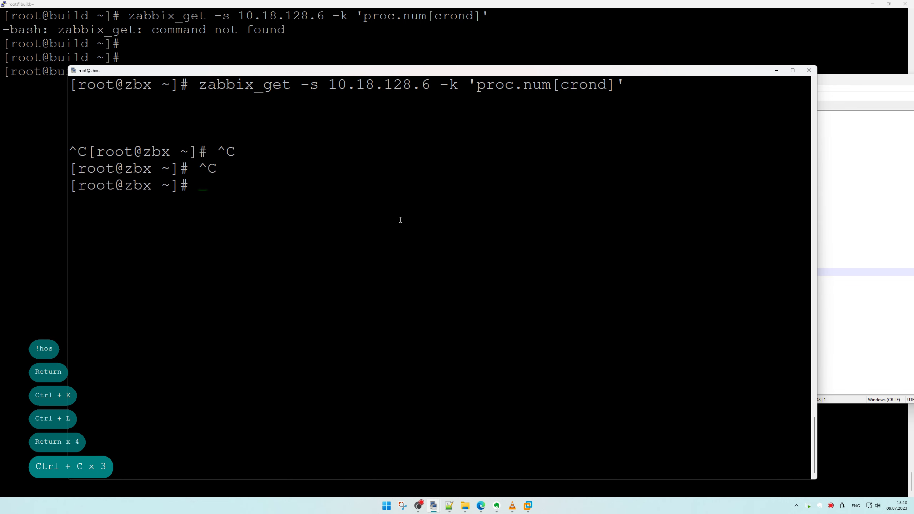
Re-enter the crond query with a corrected closing quote, run it and abort it again.
{"action": "right_click", "coordinate": [391, 221]}
{"action": "key", "text": "BackSpace"}
{"action": "key", "text": "BackSpace"}
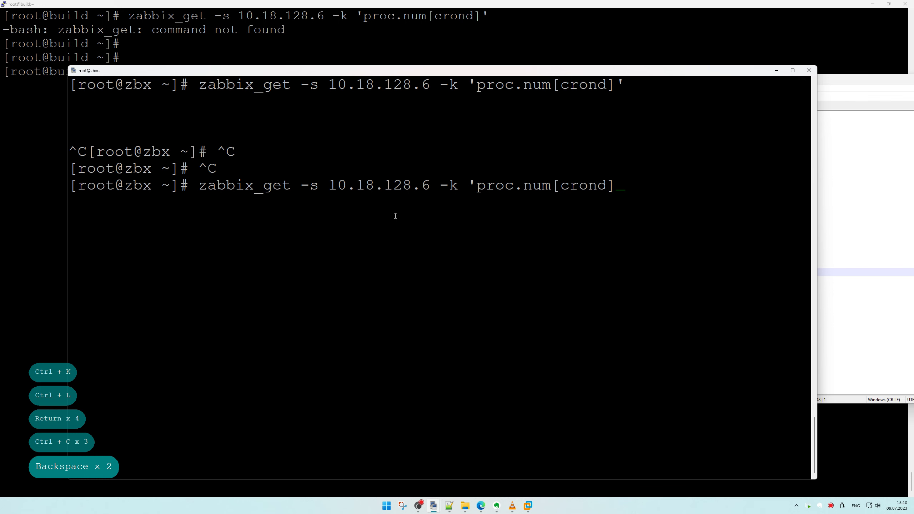
{"action": "type", "text": "'"}
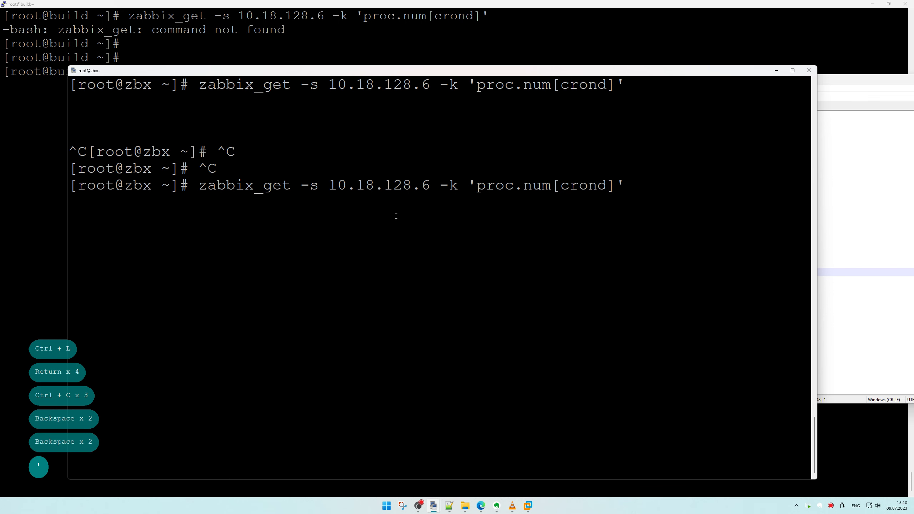
{"action": "key", "text": "Return"}
{"action": "key", "text": "ctrl+c"}
{"action": "key", "text": "ctrl+c"}
{"action": "key", "text": "alt+Tab"}
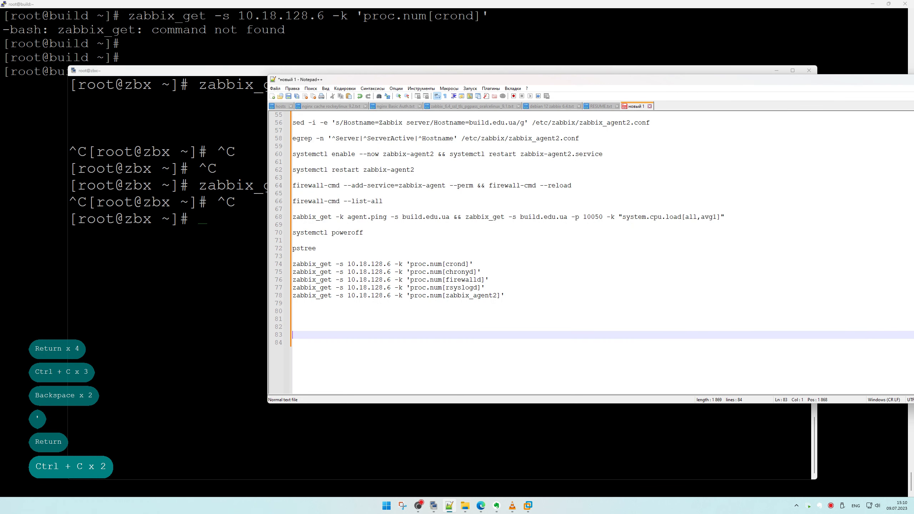
Replace 10.18.128.6 with build.edu.ua in every proc.num query line of the notes.
{"action": "left_click_drag", "start_coordinate": [403, 217], "coordinate": [450, 217]}
{"action": "left_click_drag", "start_coordinate": [348, 264], "coordinate": [390, 264]}
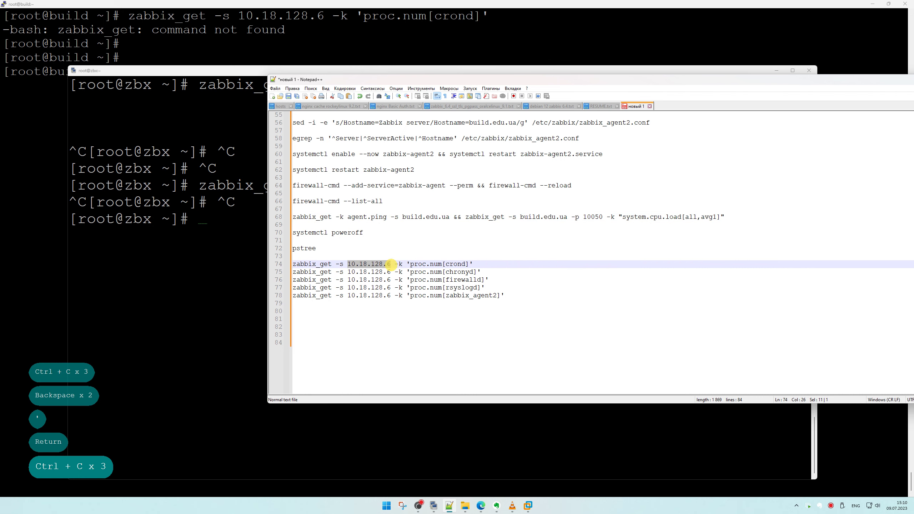
{"action": "key", "text": "ctrl+h"}
{"action": "triple_click", "coordinate": [539, 334]}
{"action": "key", "text": "ctrl+v"}
{"action": "left_click", "coordinate": [625, 345]}
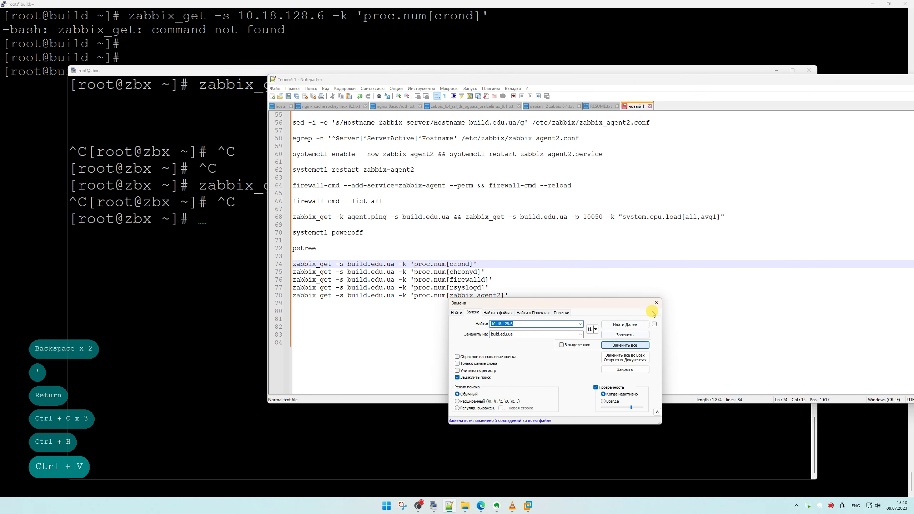
{"action": "left_click", "coordinate": [656, 303]}
{"action": "key", "text": "ctrl+s"}
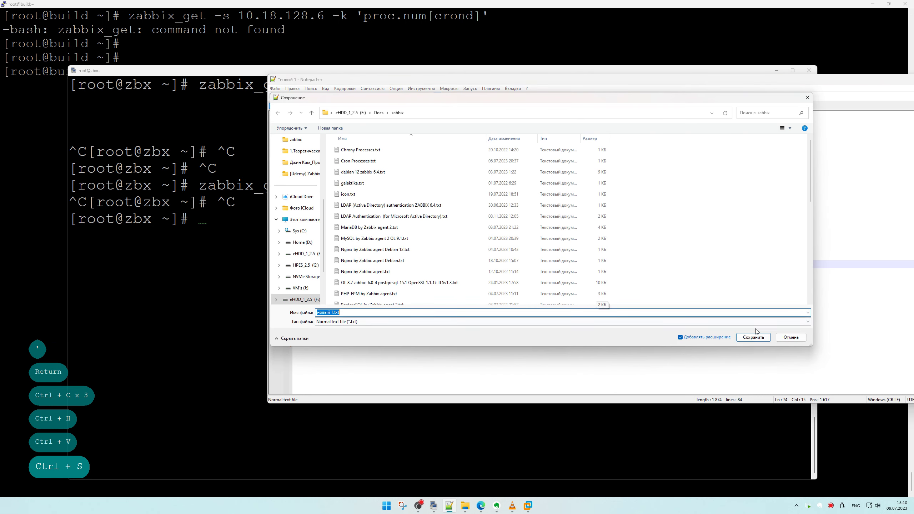
{"action": "left_click", "coordinate": [786, 394]}
Paste the crond proc.num query into the zbx terminal prompt.
{"action": "key", "text": "ctrl+c"}
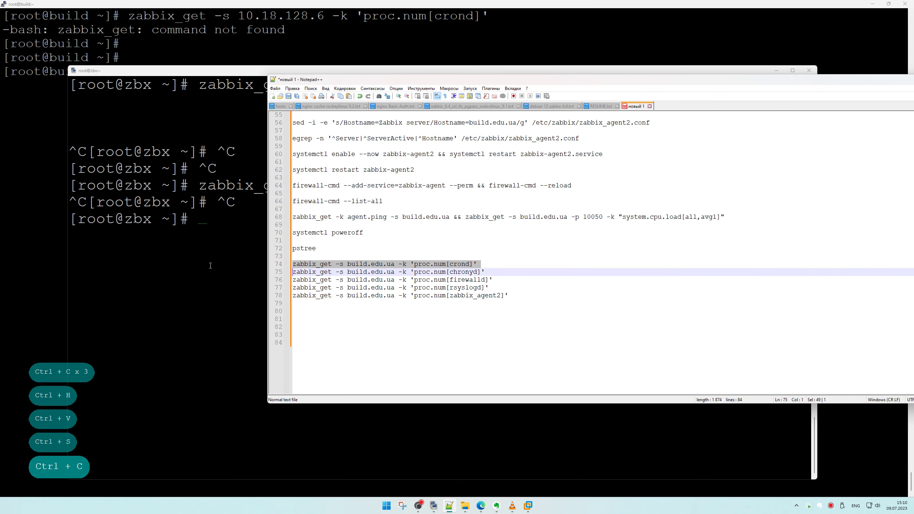
{"action": "left_click", "coordinate": [206, 265]}
{"action": "right_click", "coordinate": [207, 265]}
{"action": "key", "text": "ctrl+l"}
Run the crond, chronyd and firewalld proc.num queries against build.edu.ua, each returning 1.
{"action": "key", "text": "Return"}
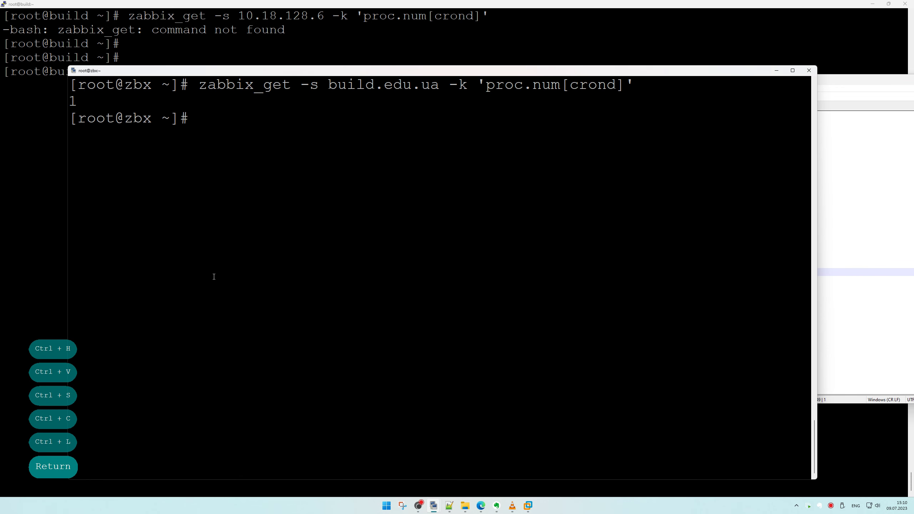
{"action": "left_click", "coordinate": [844, 304]}
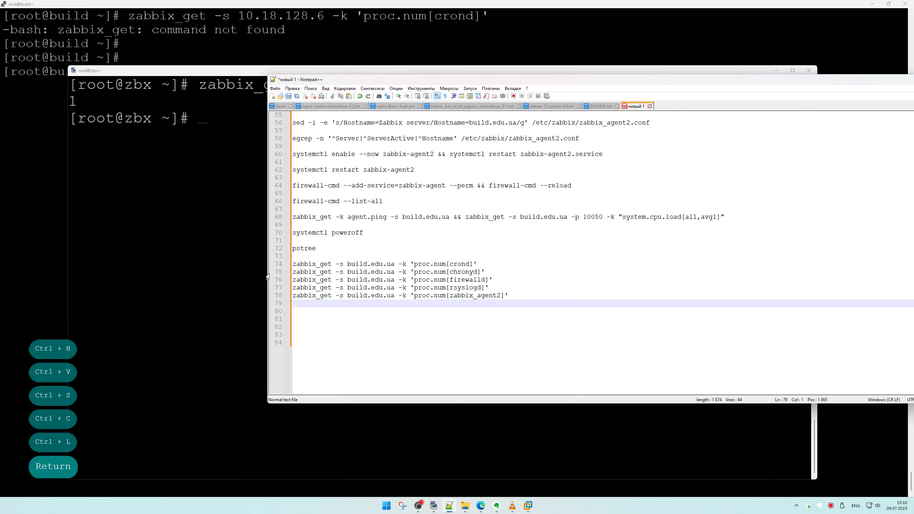
{"action": "left_click", "coordinate": [271, 272]}
{"action": "key", "text": "ctrl+c"}
{"action": "left_click", "coordinate": [186, 243]}
{"action": "right_click", "coordinate": [143, 251]}
{"action": "key", "text": "Return"}
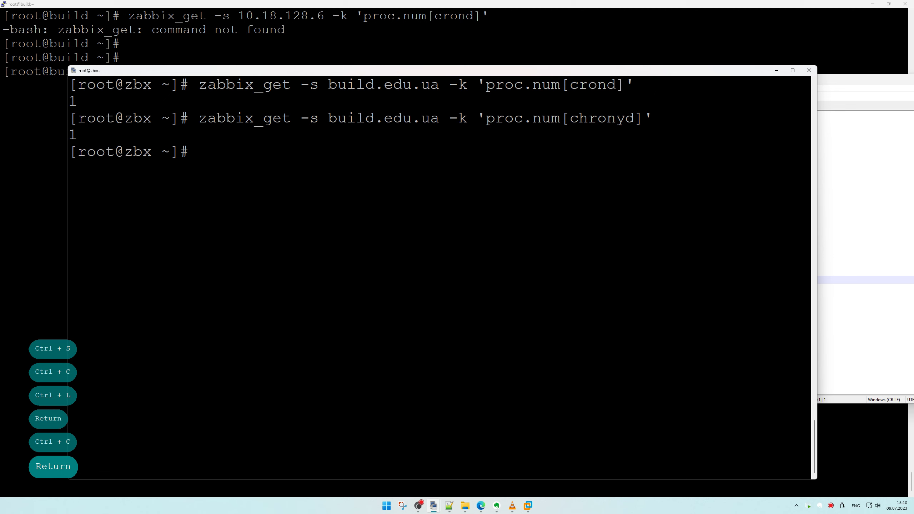
{"action": "left_click", "coordinate": [834, 281]}
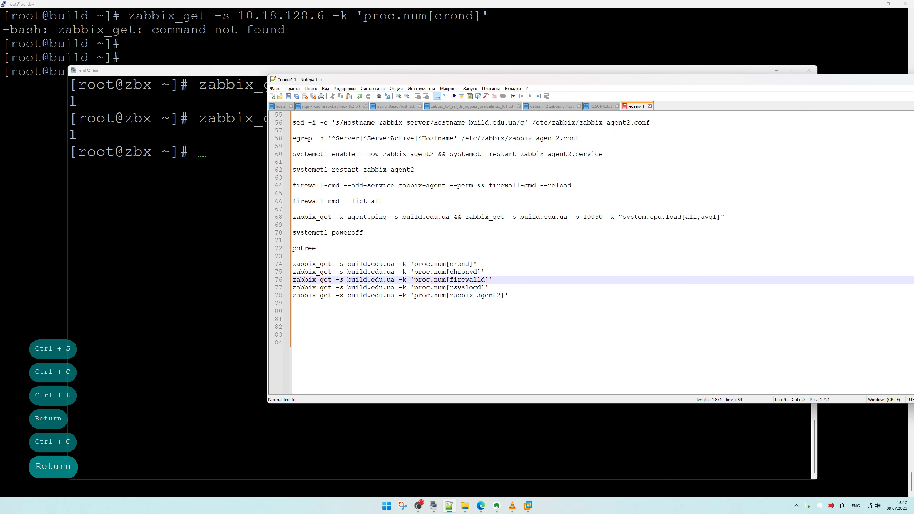
{"action": "left_click", "coordinate": [280, 280]}
{"action": "key", "text": "ctrl+c"}
{"action": "left_click", "coordinate": [217, 236]}
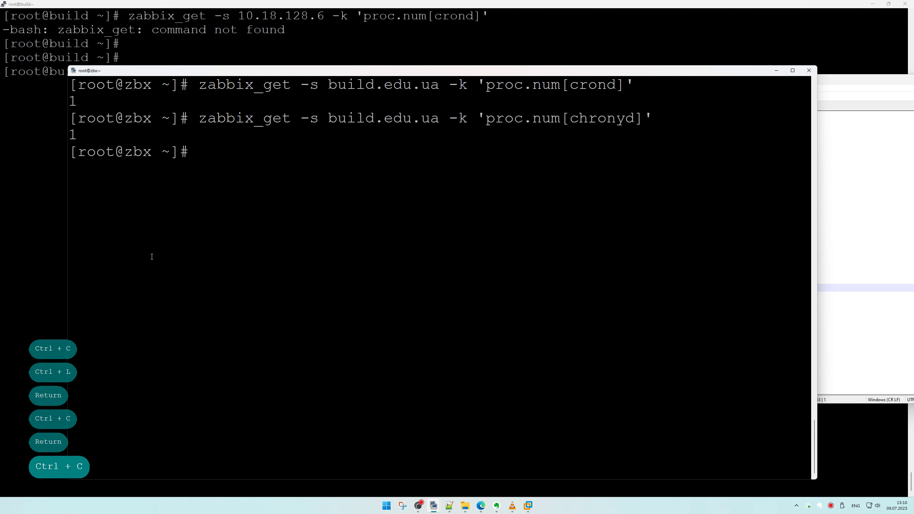
{"action": "right_click", "coordinate": [317, 207]}
{"action": "key", "text": "Return"}
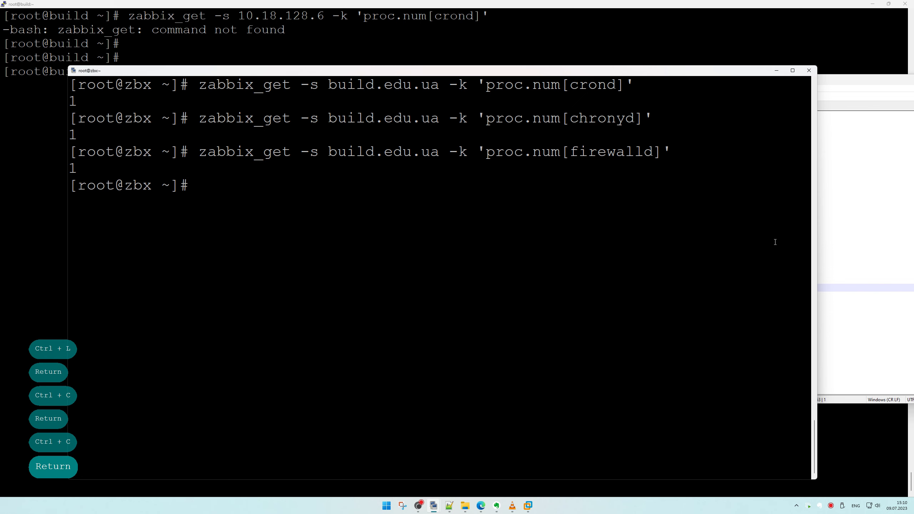
Run the rsyslogd and zabbix_agent2 proc.num queries against build.edu.ua, each returning 1.
{"action": "left_click", "coordinate": [830, 285]}
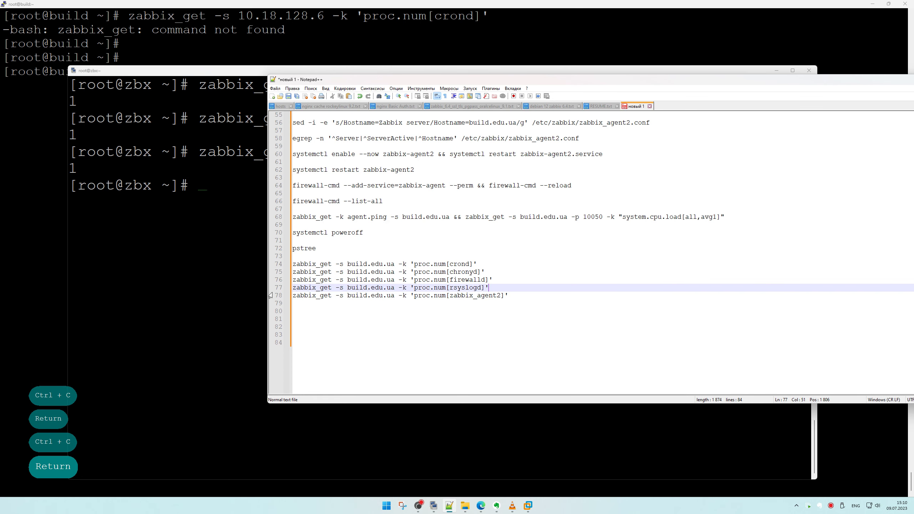
{"action": "left_click", "coordinate": [279, 288]}
{"action": "key", "text": "ctrl+c"}
{"action": "left_click", "coordinate": [196, 230]}
{"action": "right_click", "coordinate": [196, 229]}
{"action": "key", "text": "Return"}
{"action": "key", "text": "Return"}
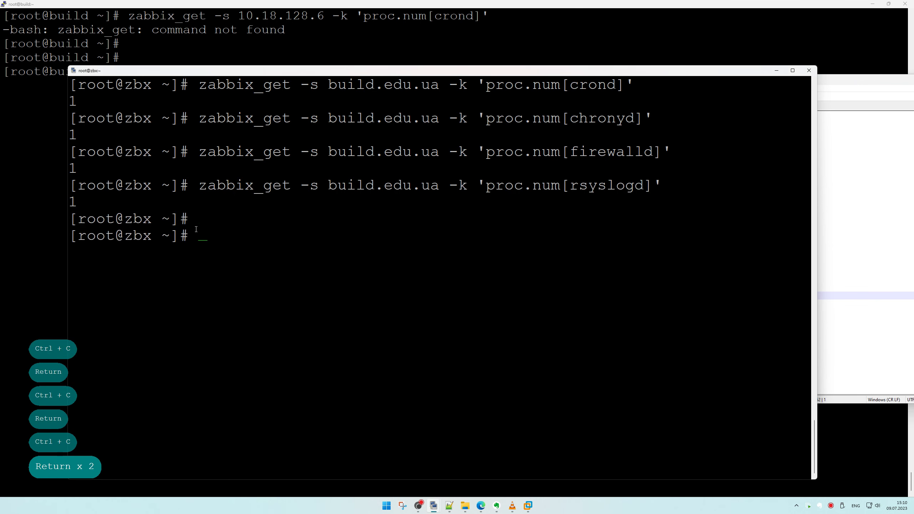
{"action": "left_click", "coordinate": [820, 341]}
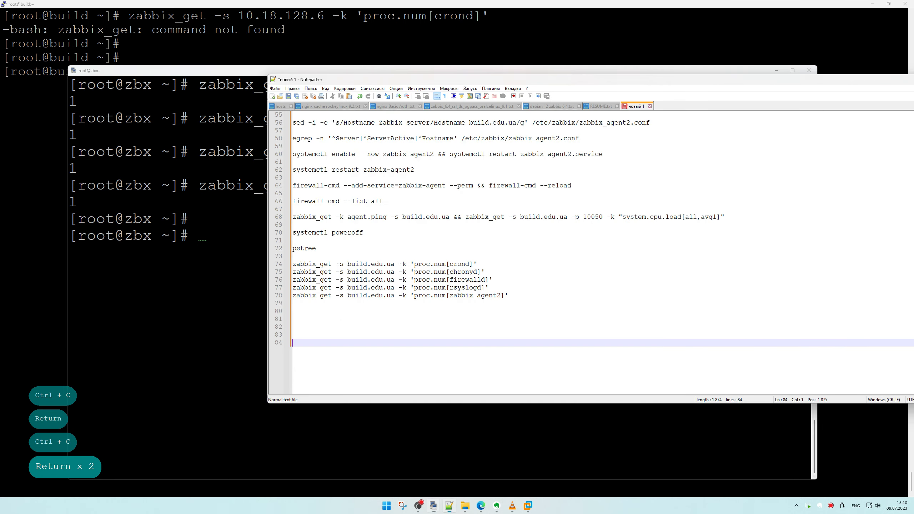
{"action": "left_click", "coordinate": [280, 295]}
{"action": "key", "text": "ctrl+c"}
{"action": "left_click", "coordinate": [215, 239]}
{"action": "right_click", "coordinate": [215, 238]}
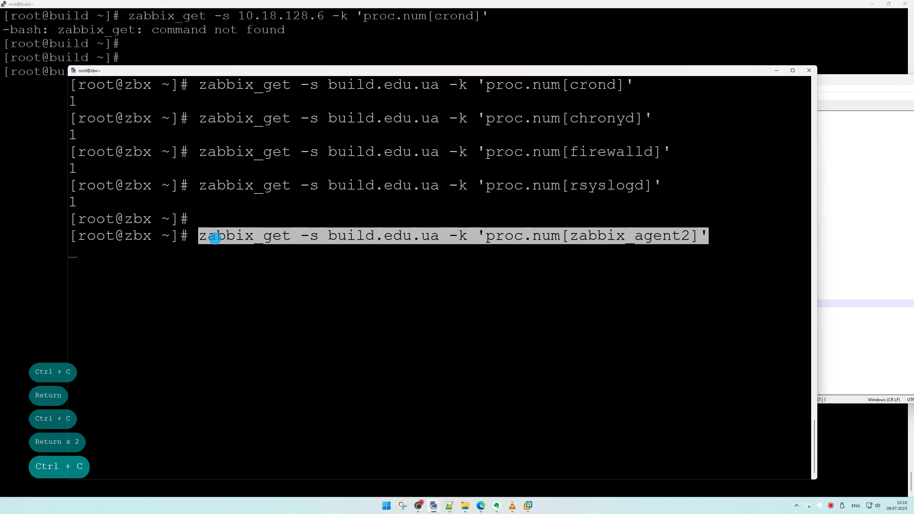
{"action": "key", "text": "Return"}
{"action": "key", "text": "Return"}
{"action": "left_click", "coordinate": [840, 333]}
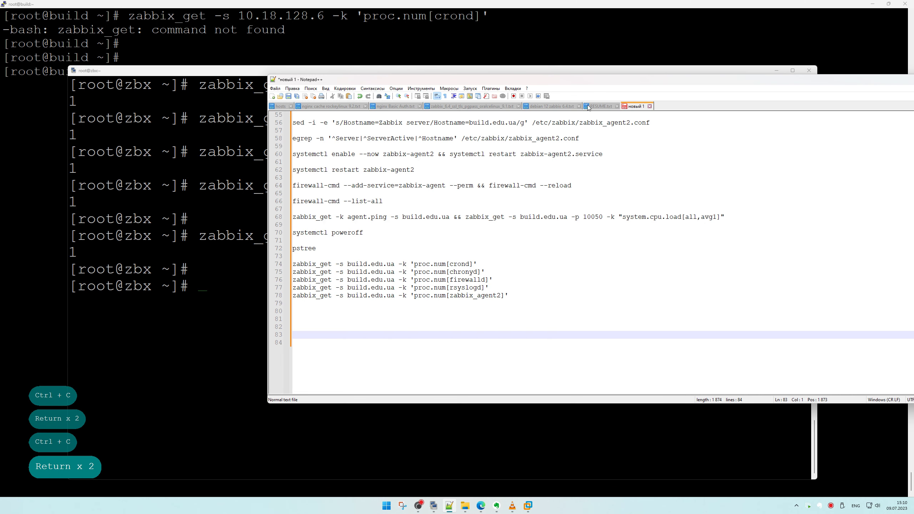
Reopen the Template App Linux Authentication [ Active Directory ] file, then delete the blank lines after line 80 in новый 1.
{"action": "left_click", "coordinate": [275, 88]}
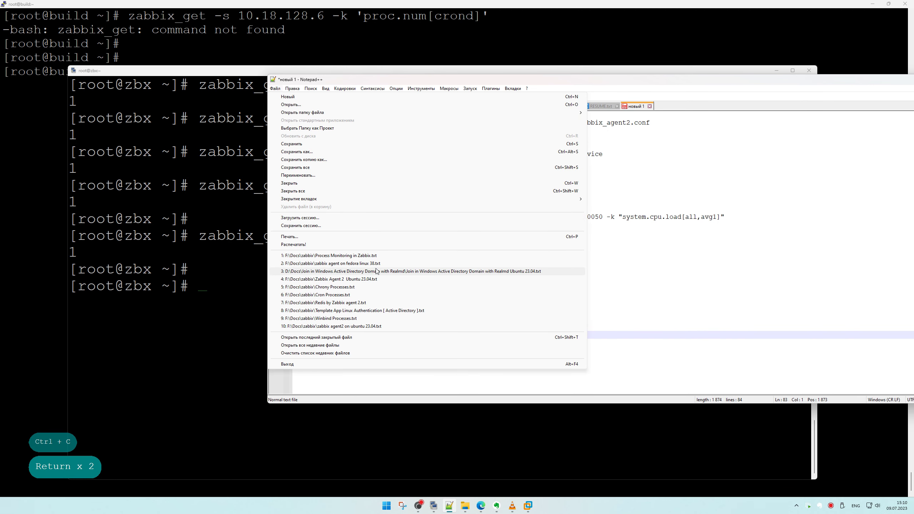
{"action": "left_click", "coordinate": [403, 311]}
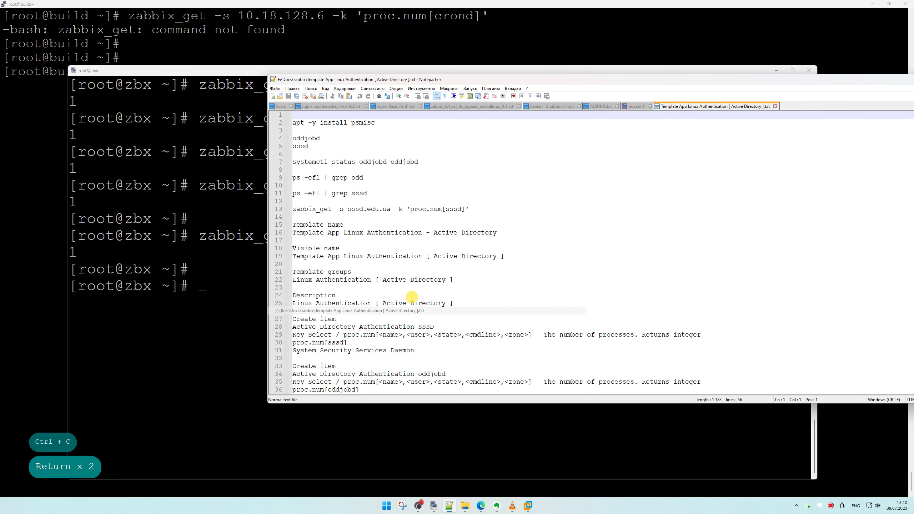
{"action": "left_click", "coordinate": [628, 106]}
{"action": "left_click", "coordinate": [361, 249]}
{"action": "left_click", "coordinate": [351, 311]}
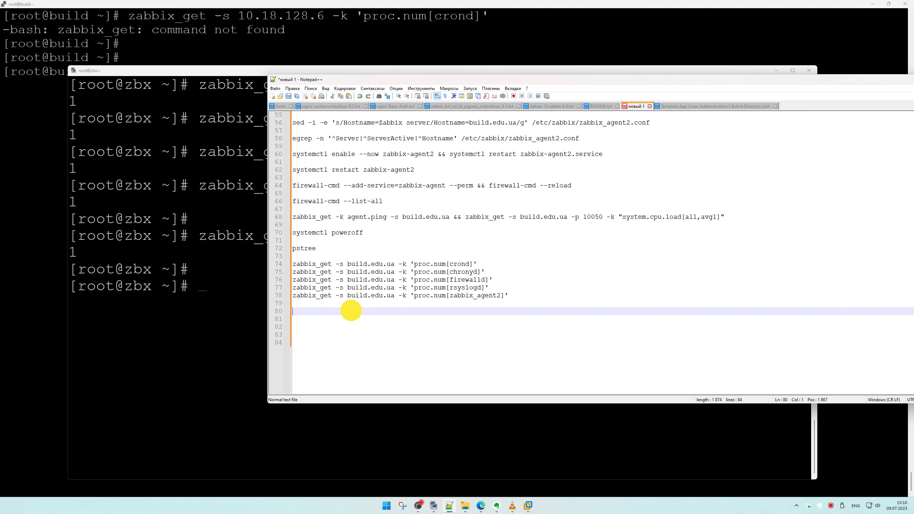
{"action": "key", "text": "Delete"}
{"action": "key", "text": "Delete"}
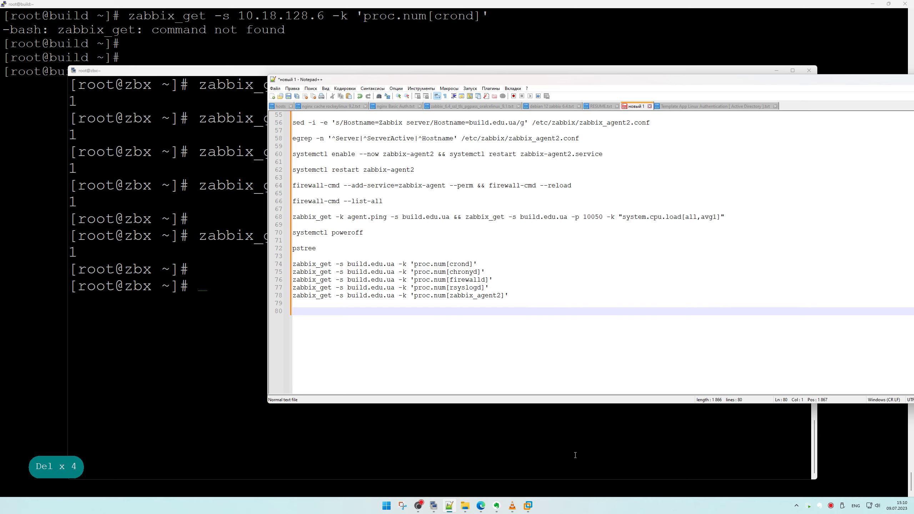
Reload the Zabbix Hosts page in Edge and refresh the global dashboard.
{"action": "left_click", "coordinate": [481, 506]}
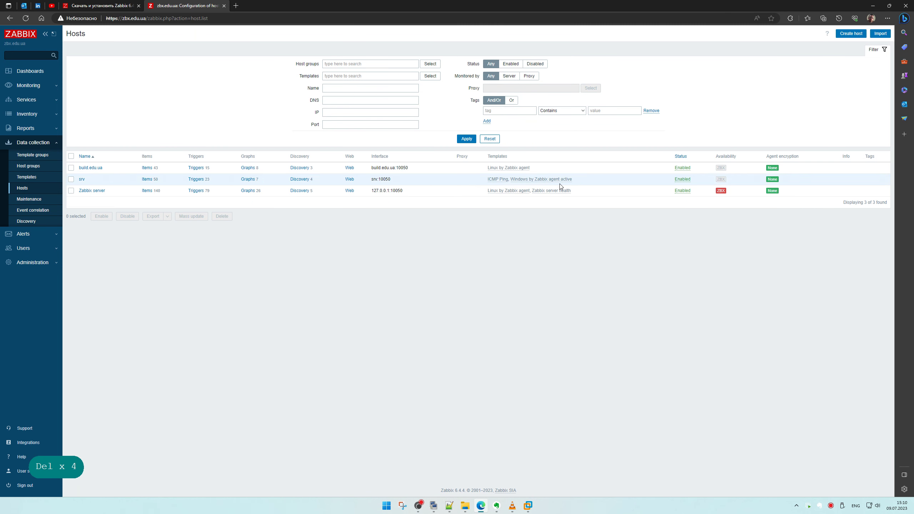
{"action": "key", "text": "F5"}
{"action": "left_click", "coordinate": [29, 71]}
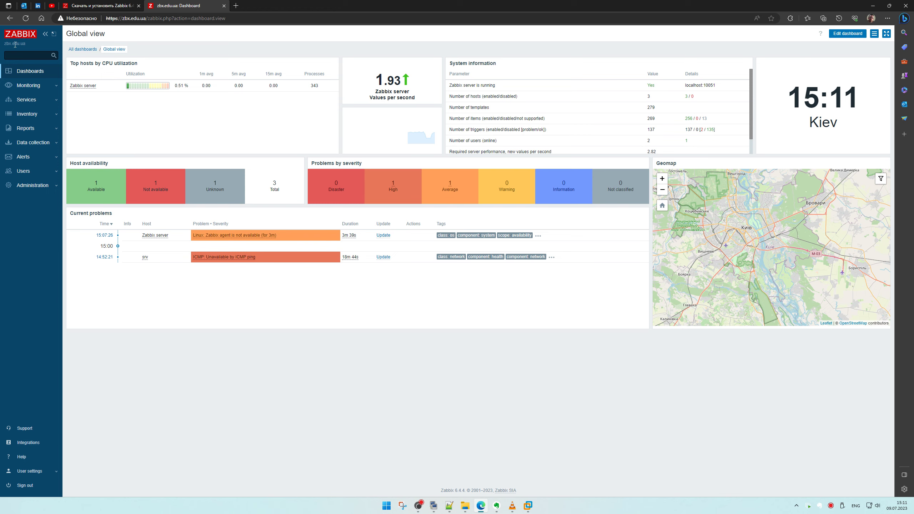
{"action": "left_click", "coordinate": [31, 72]}
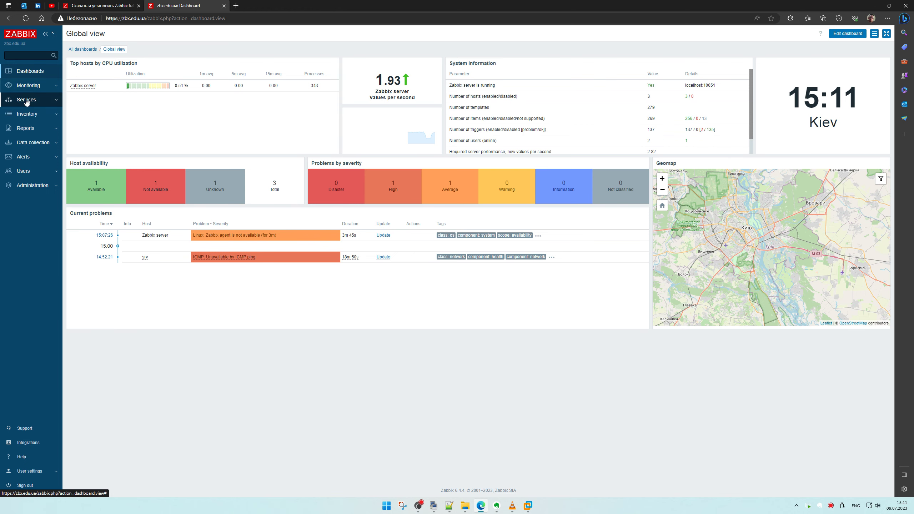
Open Data collection > Hosts and edit the Zabbix server host.
{"action": "left_click", "coordinate": [31, 143]}
{"action": "left_click", "coordinate": [28, 186]}
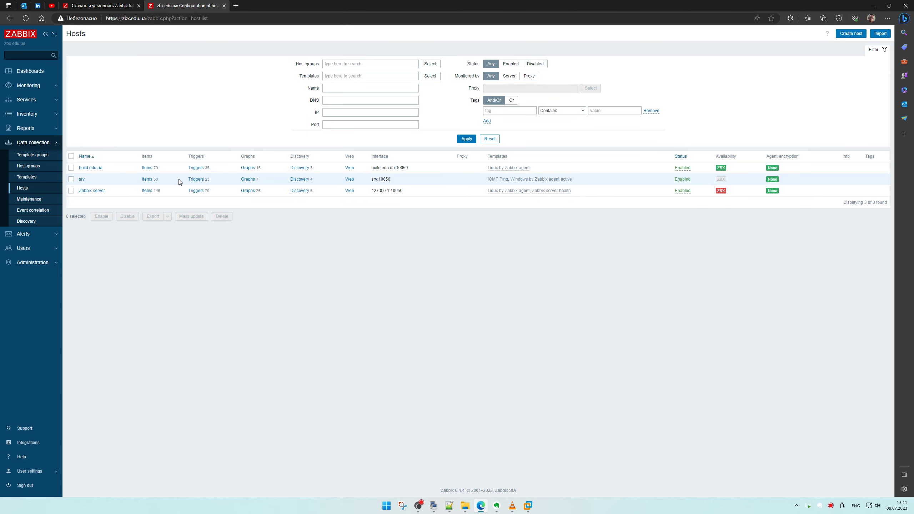
{"action": "left_click", "coordinate": [91, 190]}
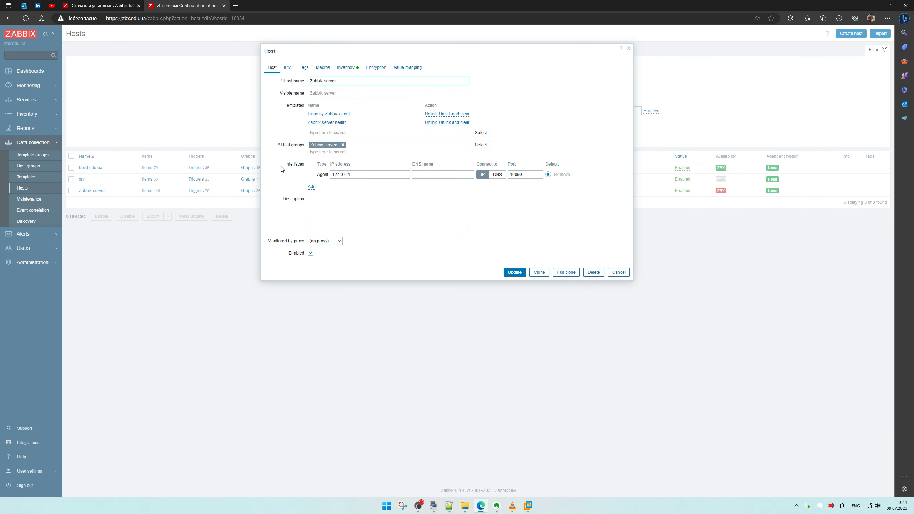
Clear the agent IP 127.0.0.1 and enter zbx.edu.ua as DNS name and description.
{"action": "left_click_drag", "start_coordinate": [351, 174], "coordinate": [284, 167]}
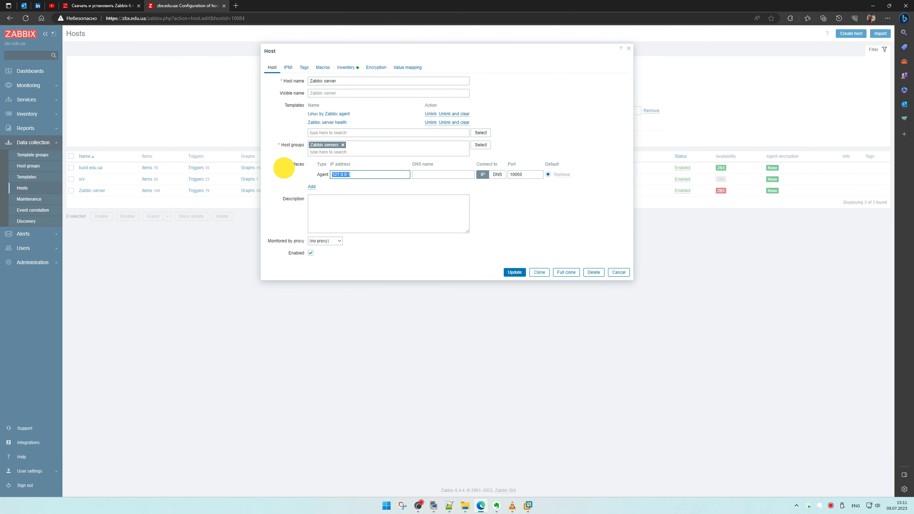
{"action": "key", "text": "BackSpace"}
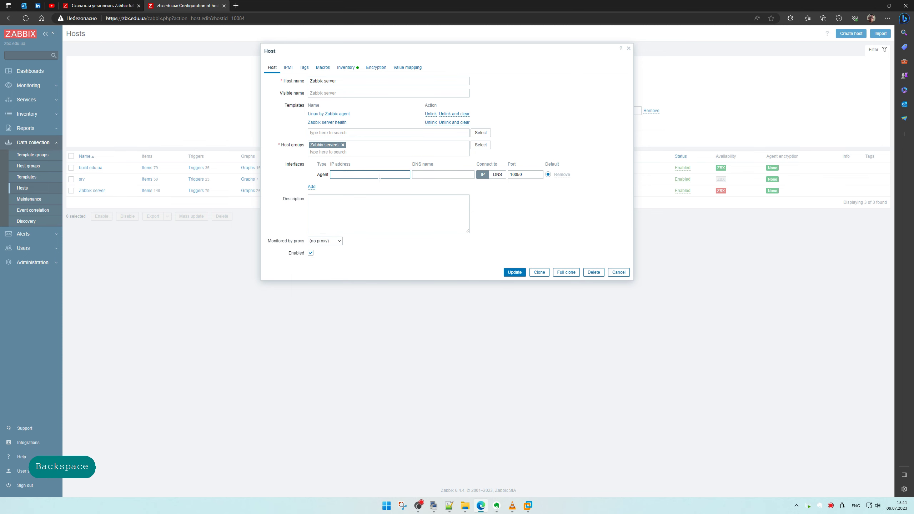
{"action": "left_click", "coordinate": [449, 505]}
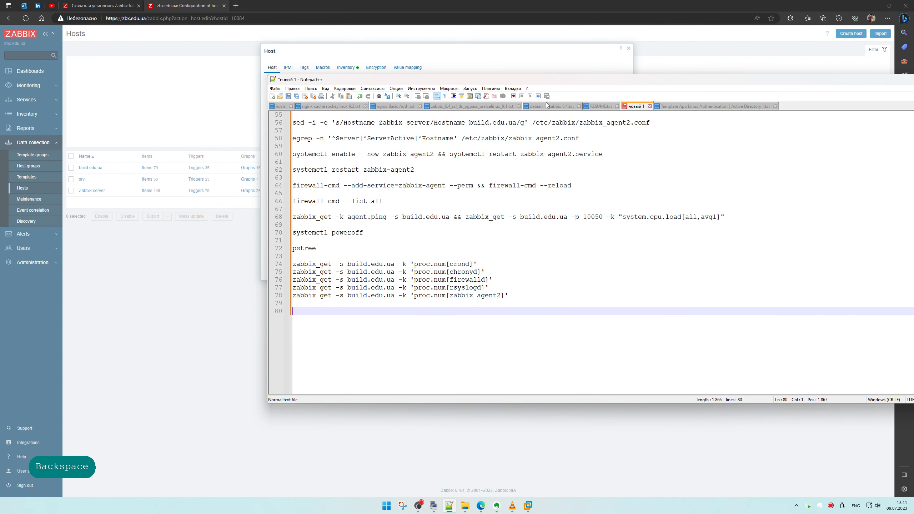
{"action": "scroll", "coordinate": [590, 252], "scroll_direction": "up", "scroll_amount": 4}
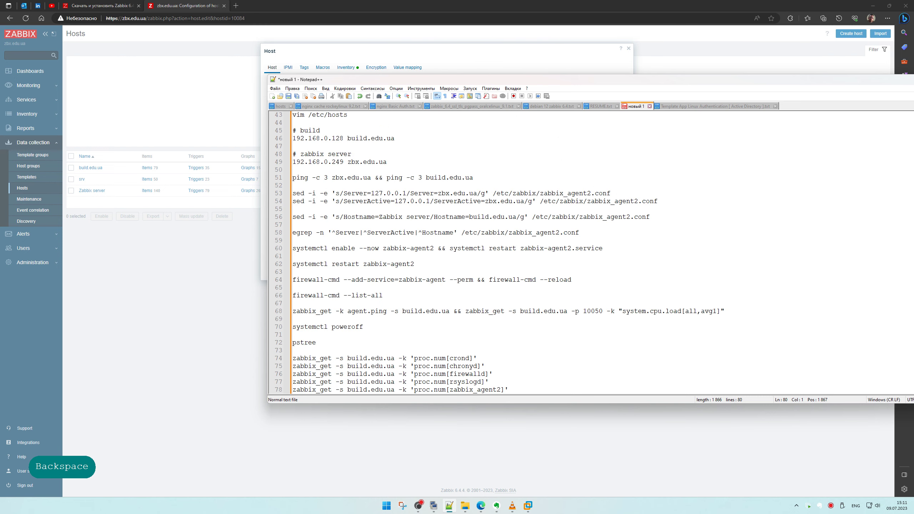
{"action": "left_click_drag", "start_coordinate": [348, 162], "coordinate": [386, 162]}
{"action": "key", "text": "ctrl+c"}
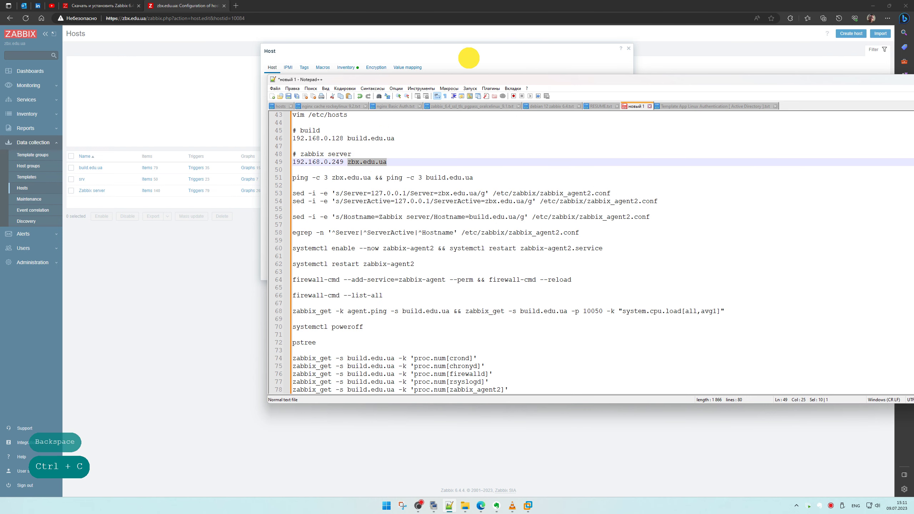
{"action": "left_click", "coordinate": [469, 57]}
{"action": "left_click", "coordinate": [532, 175]}
{"action": "left_click", "coordinate": [433, 174]}
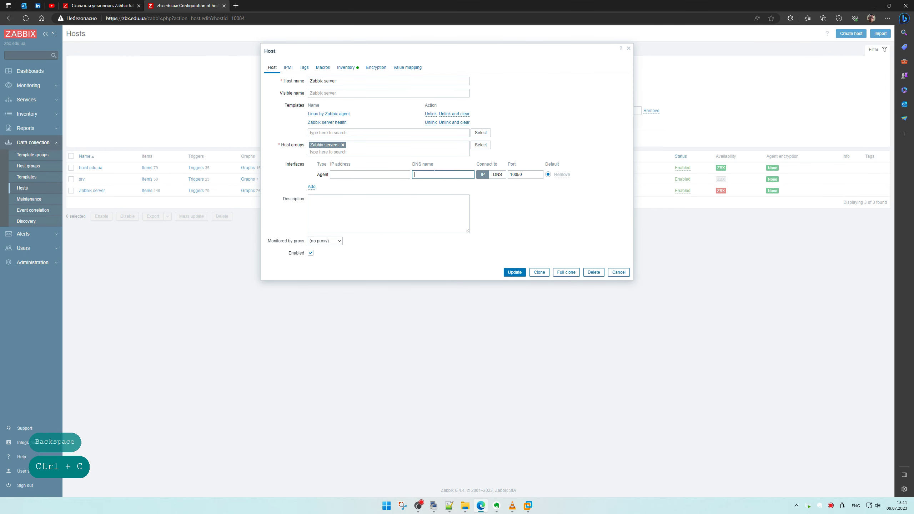
{"action": "key", "text": "ctrl+v"}
{"action": "left_click", "coordinate": [369, 210]}
{"action": "key", "text": "ctrl+v"}
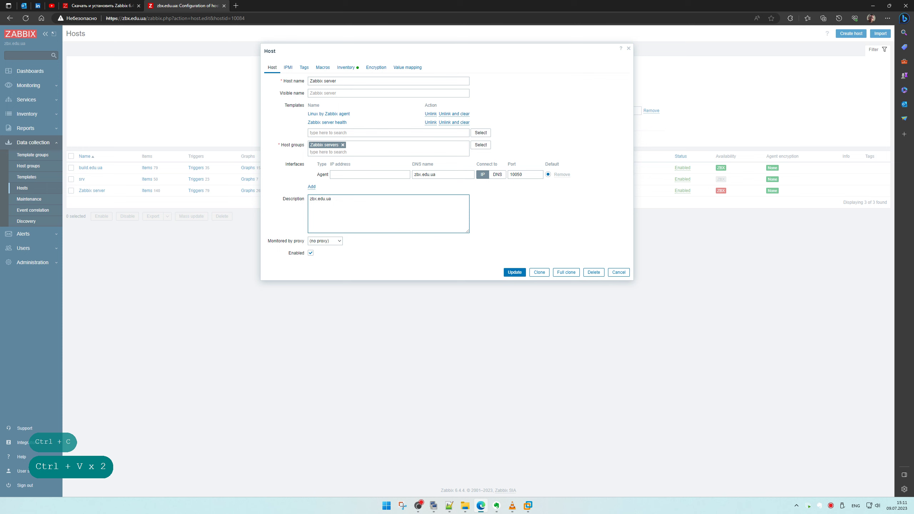
Capitalize 'Server' in the host name and append zbx.edu.ua to it.
{"action": "left_click_drag", "start_coordinate": [347, 81], "coordinate": [291, 77]}
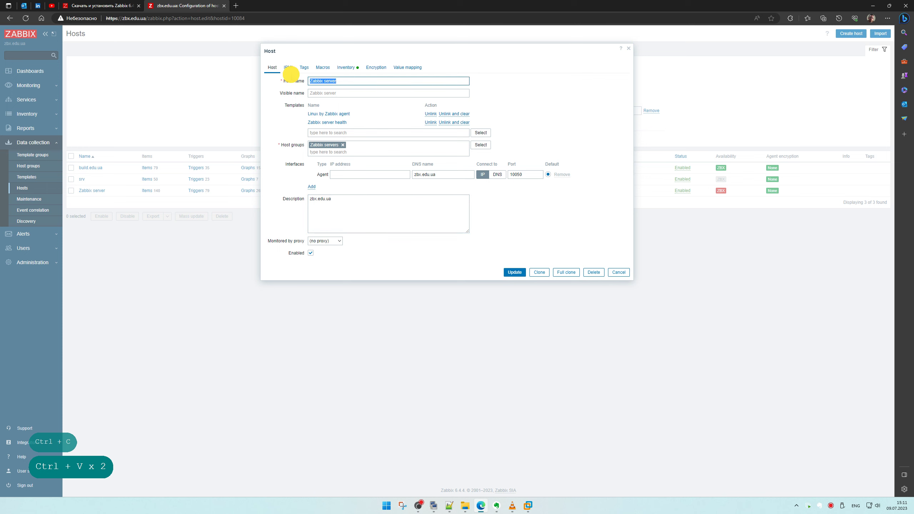
{"action": "left_click", "coordinate": [323, 81]}
{"action": "key", "text": "Right"}
{"action": "key", "text": "Right"}
{"action": "key", "text": "BackSpace"}
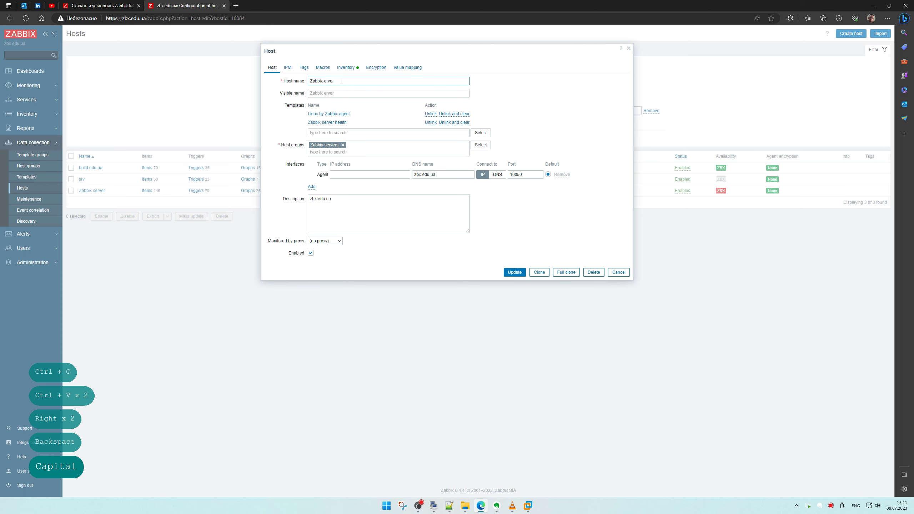
{"action": "type", "text": "S"}
{"action": "left_click", "coordinate": [375, 82]}
{"action": "type", "text": "V"}
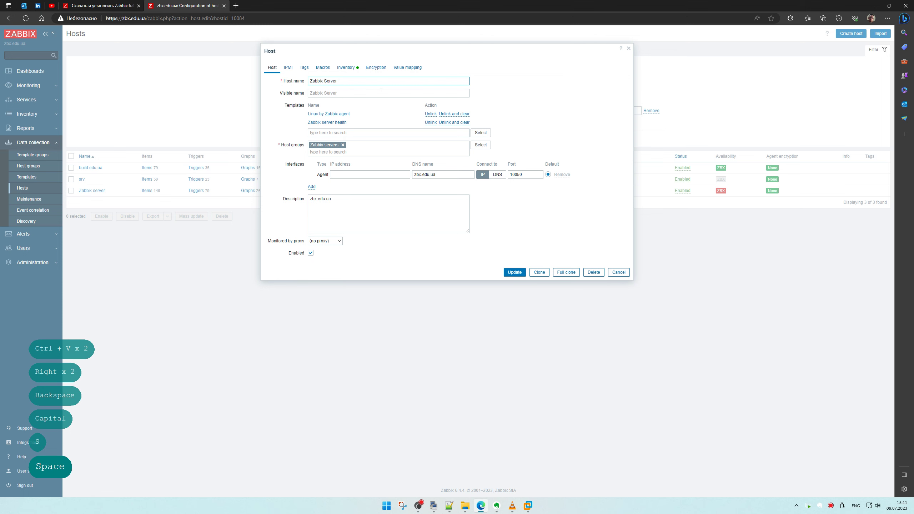
{"action": "key", "text": "BackSpace"}
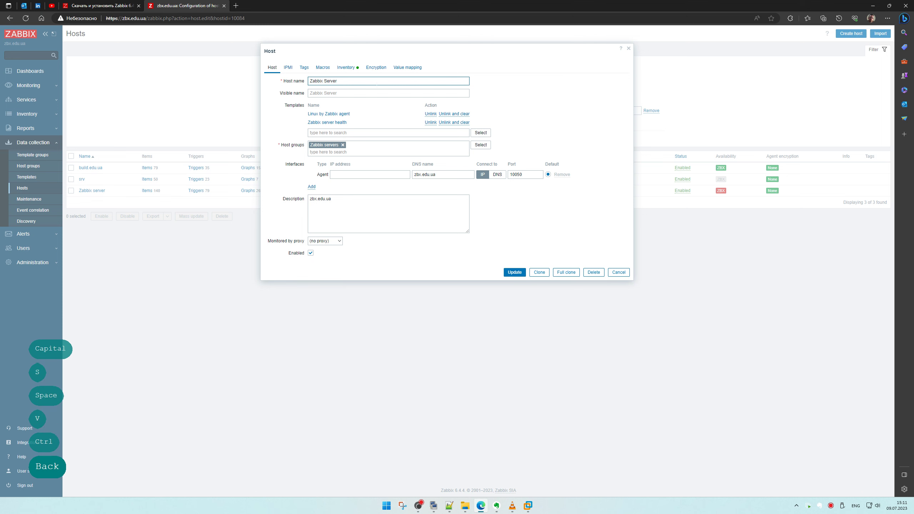
{"action": "key", "text": "ctrl+a"}
{"action": "left_click", "coordinate": [376, 82], "text": "ctrl"}
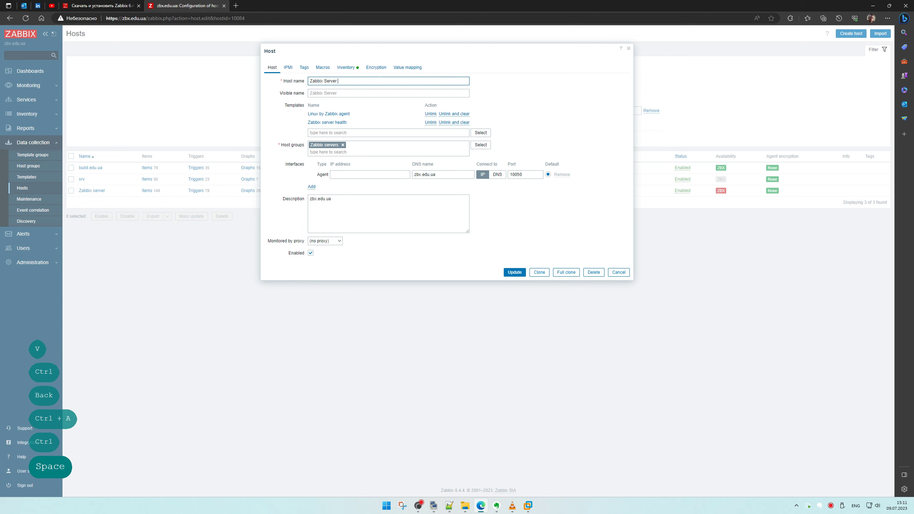
{"action": "key", "text": "ctrl+v"}
Set both visible name and host name to 'Zabbix Server 6.4 zbx.edu.ua'.
{"action": "key", "text": "ctrl+a"}
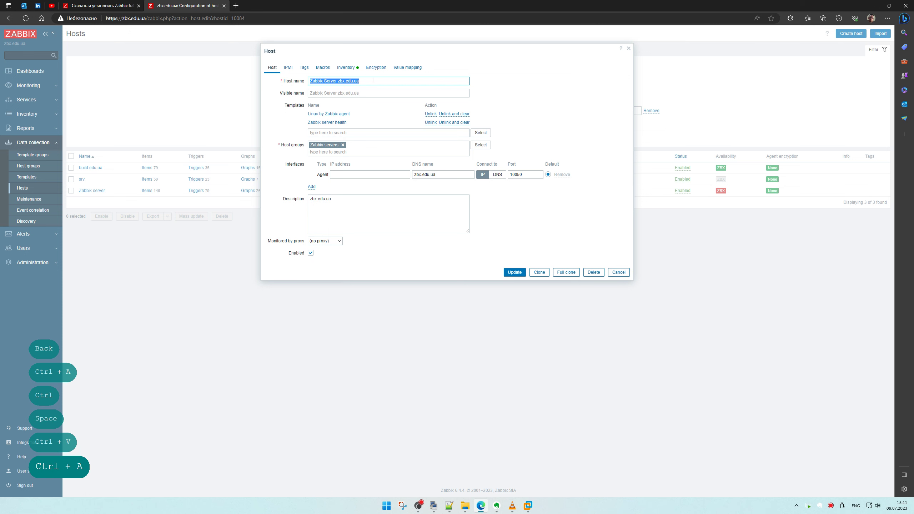
{"action": "key", "text": "ctrl+c"}
{"action": "left_click", "coordinate": [351, 93]}
{"action": "key", "text": "ctrl+v"}
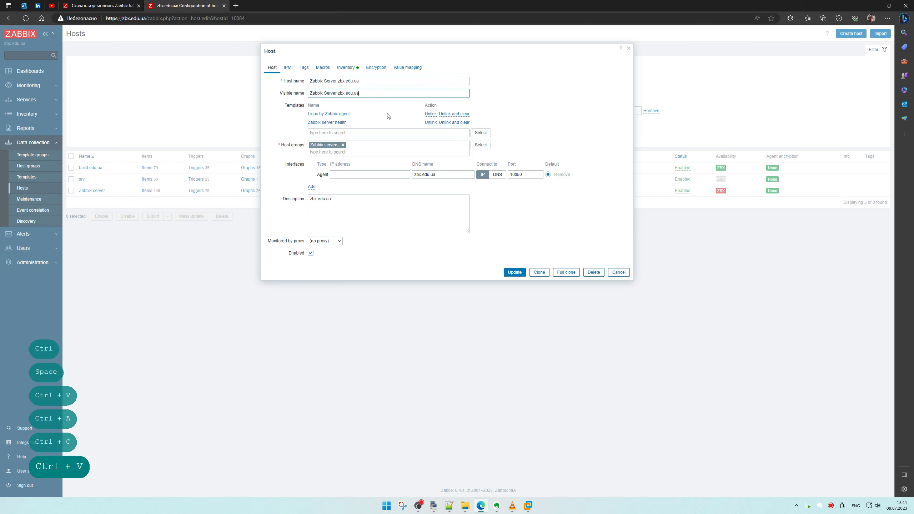
{"action": "left_click", "coordinate": [337, 93]}
{"action": "type", "text": "6 "}
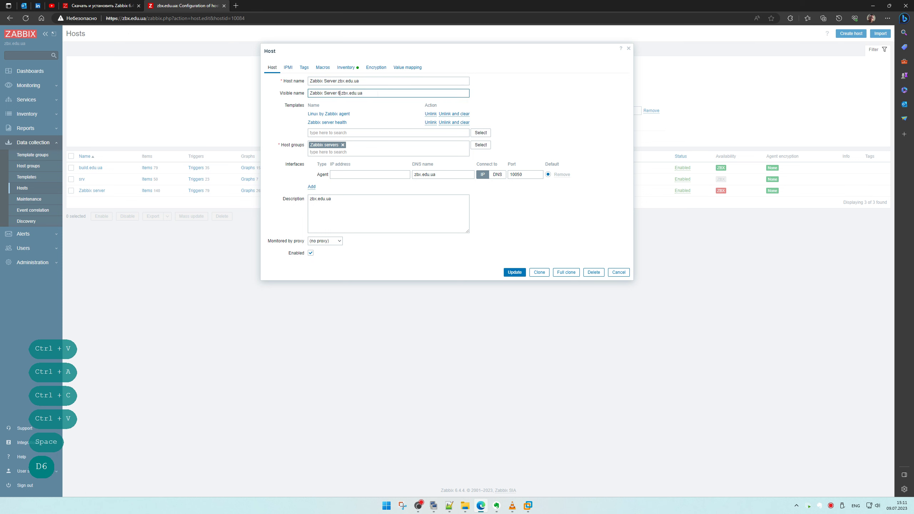
{"action": "type", "text": ".4"}
{"action": "key", "text": "ctrl+a"}
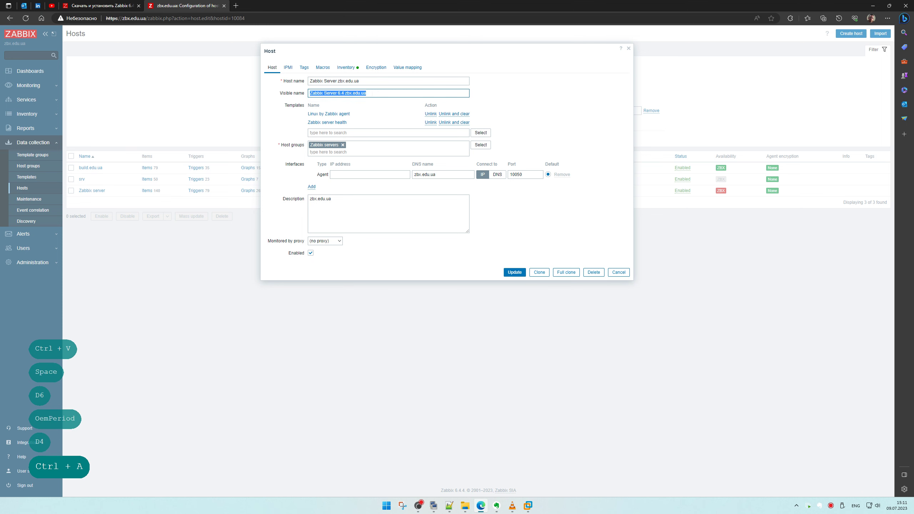
{"action": "key", "text": "ctrl+c"}
{"action": "left_click", "coordinate": [380, 80]}
{"action": "key", "text": "ctrl+a"}
{"action": "key", "text": "ctrl+v"}
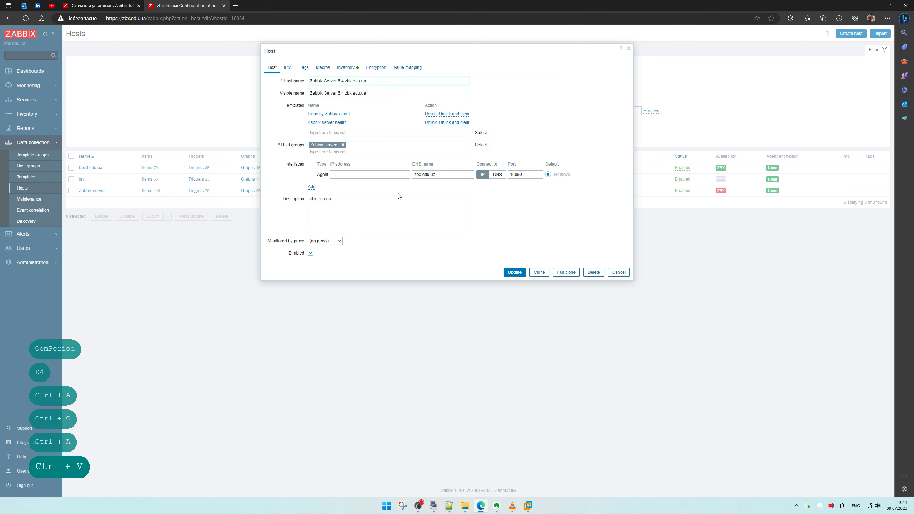
Make the agent connect by DNS and save the host update.
{"action": "left_click", "coordinate": [515, 272]}
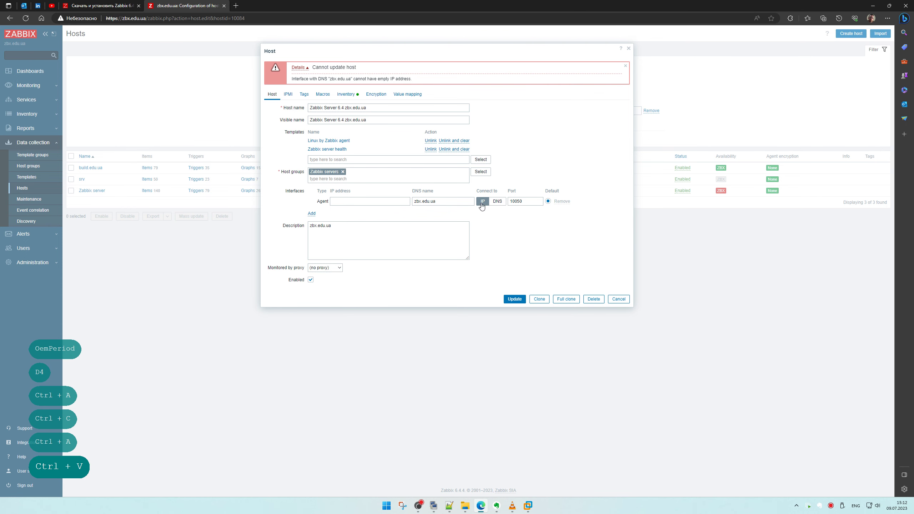
{"action": "left_click", "coordinate": [498, 201]}
{"action": "left_click", "coordinate": [511, 301]}
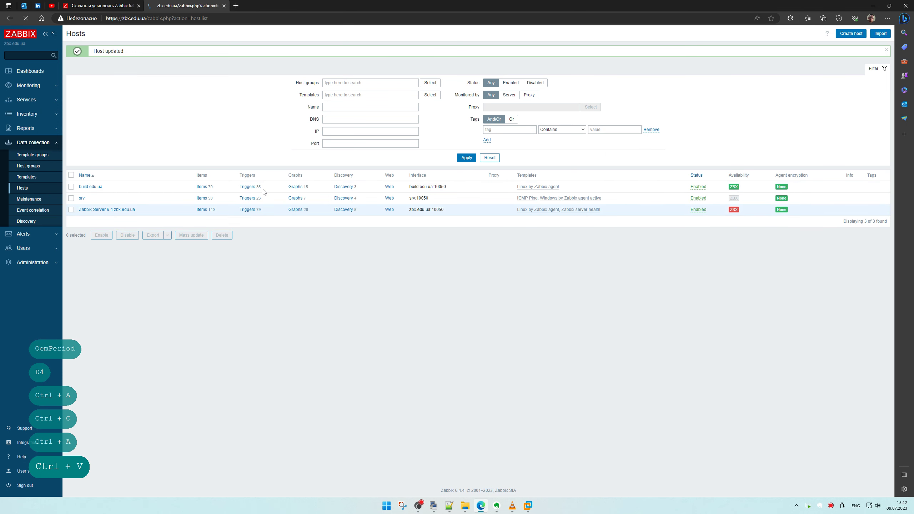
Pass through the dashboard, open Data collection > Templates and start a new template.
{"action": "left_click", "coordinate": [33, 69]}
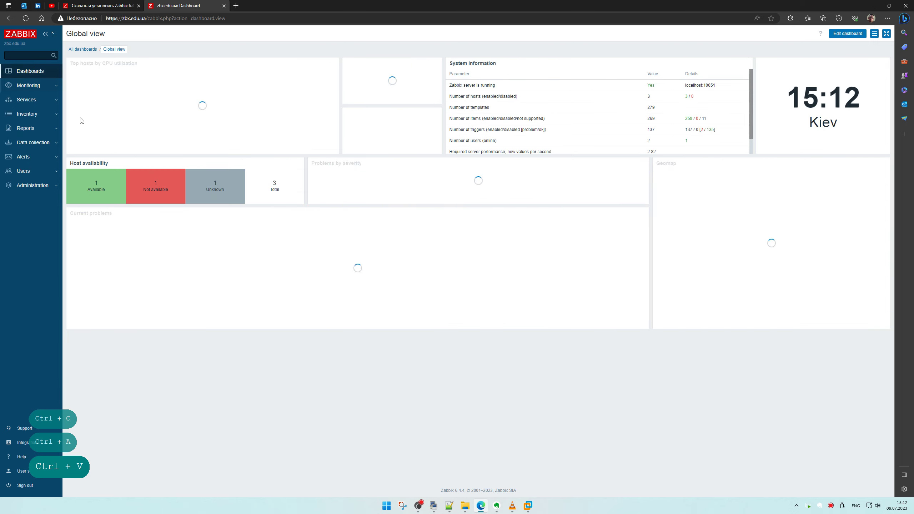
{"action": "left_click", "coordinate": [32, 185]}
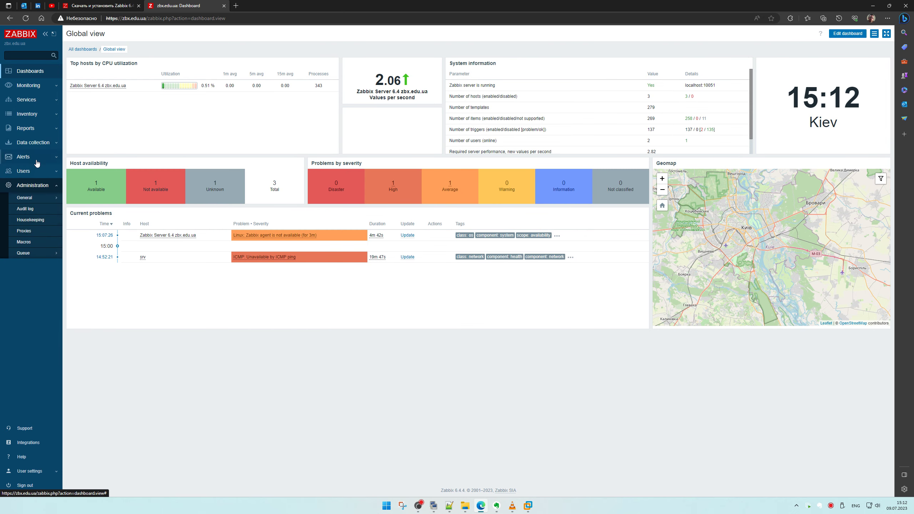
{"action": "left_click", "coordinate": [33, 142]}
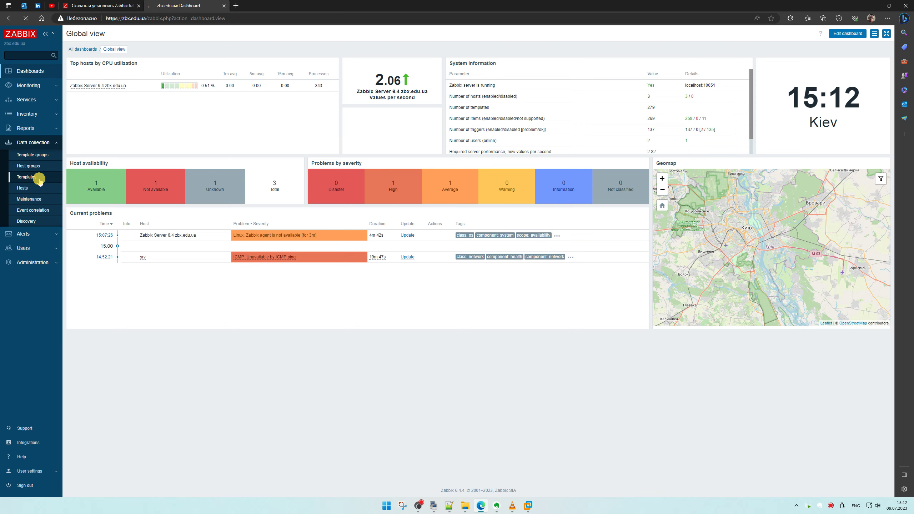
{"action": "left_click", "coordinate": [27, 177]}
{"action": "left_click", "coordinate": [839, 35]}
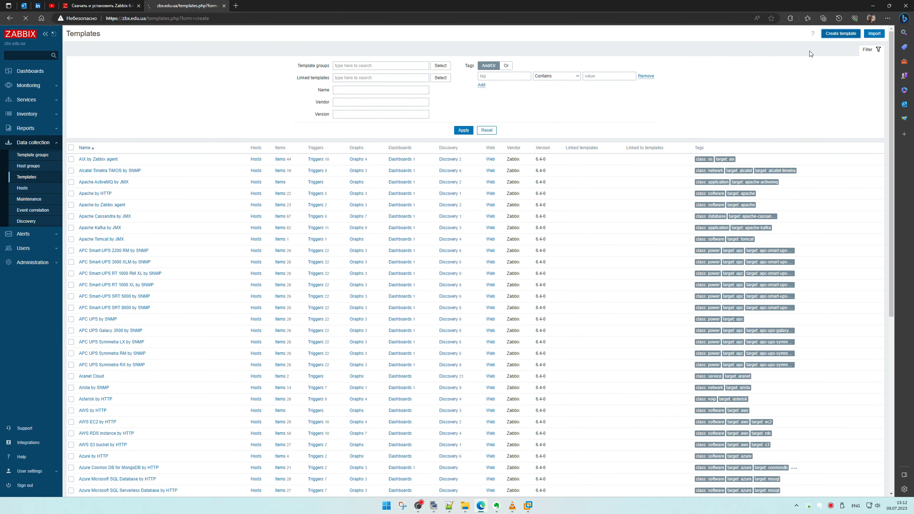
Enter the template name 'RHEL 9 Process', correcting its capitalization.
{"action": "key", "text": "alt+Tab"}
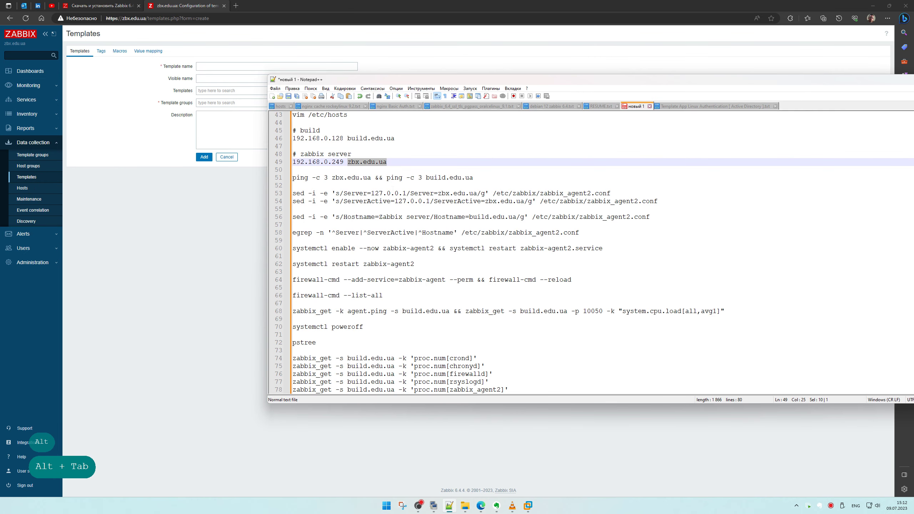
{"action": "scroll", "coordinate": [594, 252], "scroll_direction": "down", "scroll_amount": 1}
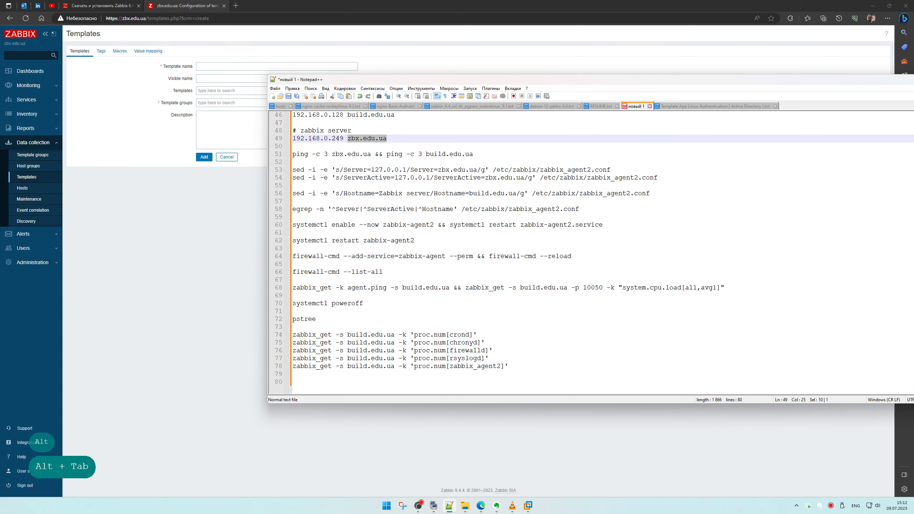
{"action": "key", "text": "alt+Tab"}
{"action": "key", "text": "Caps_Lock"}
{"action": "key", "text": "Caps_Lock"}
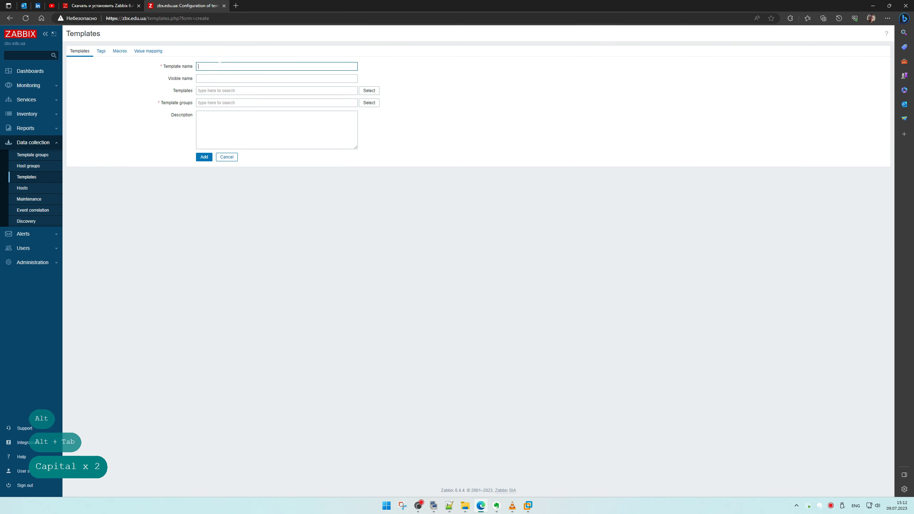
{"action": "type", "text": "R"}
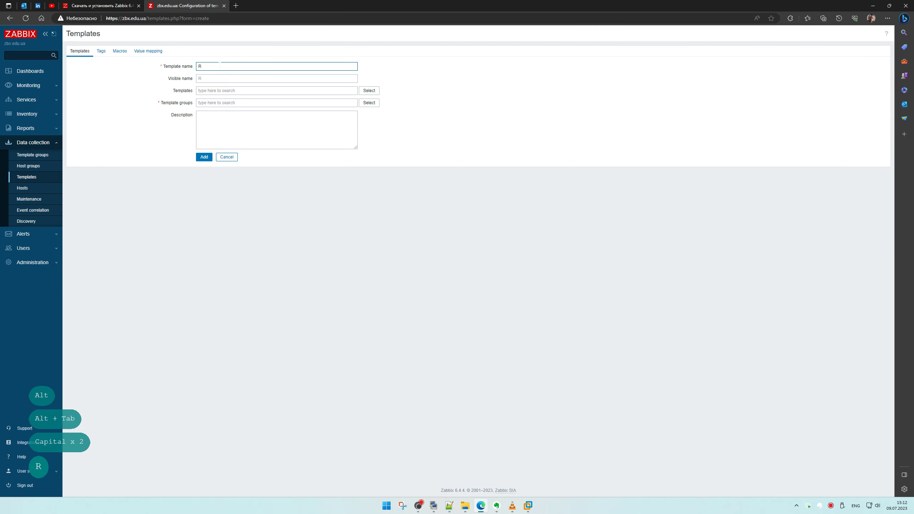
{"action": "type", "text": "HEL"}
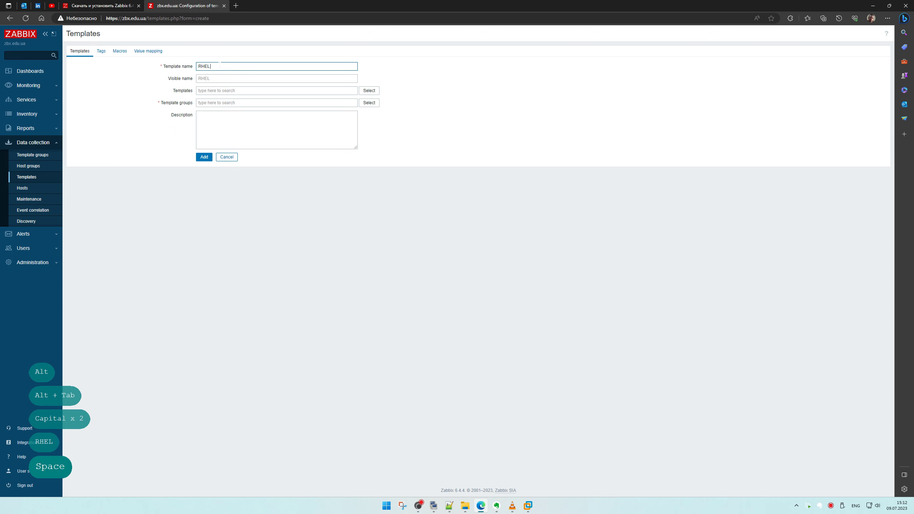
{"action": "key", "text": "Caps_Lock"}
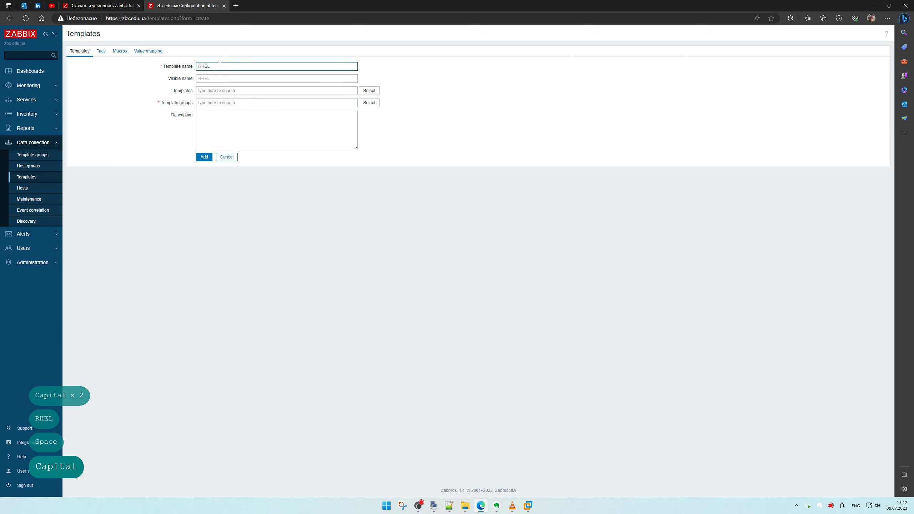
{"action": "type", "text": "pr"}
{"action": "type", "text": "ocess"}
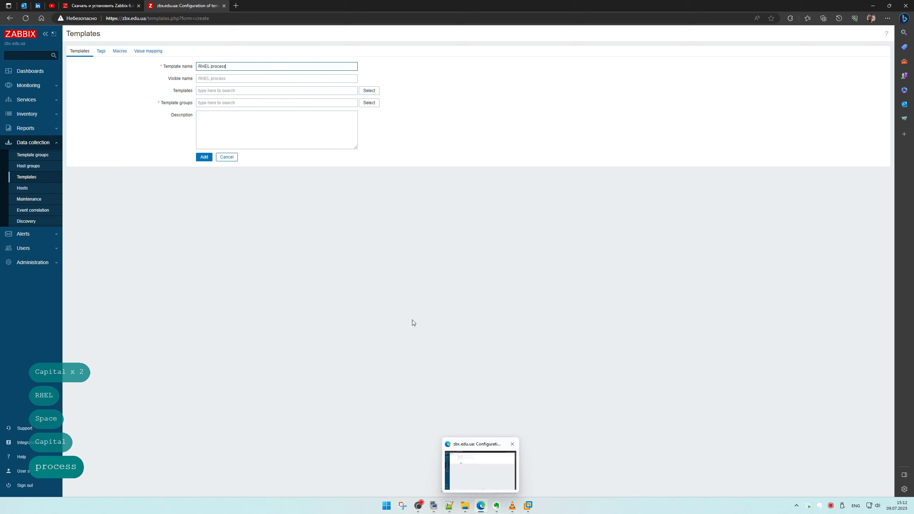
{"action": "left_click", "coordinate": [362, 225]}
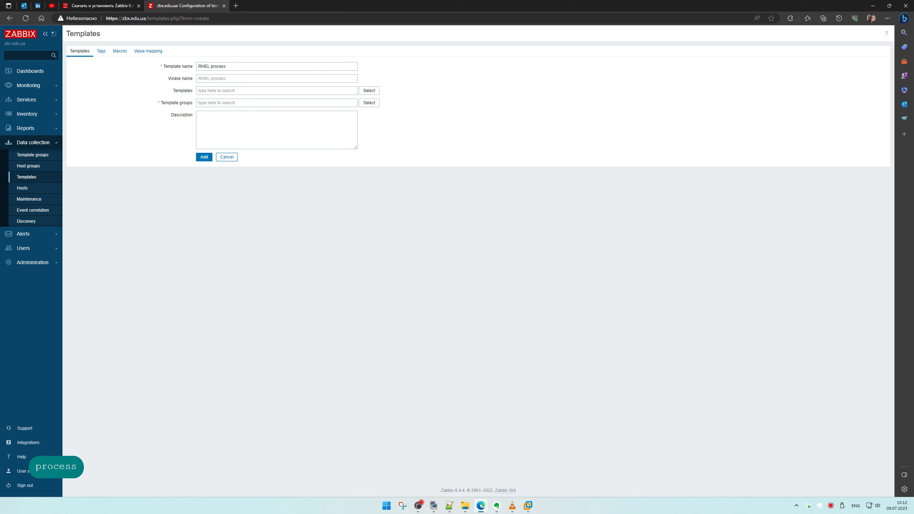
{"action": "left_click", "coordinate": [212, 67]}
{"action": "key", "text": "Caps_Lock"}
{"action": "key", "text": "BackSpace"}
{"action": "key", "text": "Right"}
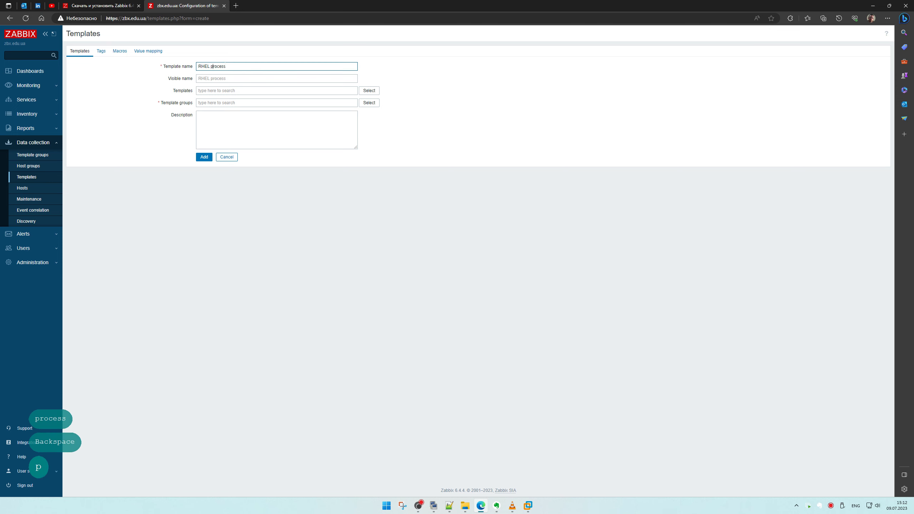
{"action": "key", "text": "Left"}
{"action": "type", "text": "p"}
{"action": "key", "text": "BackSpace"}
{"action": "type", "text": "P"}
{"action": "key", "text": "Caps_Lock"}
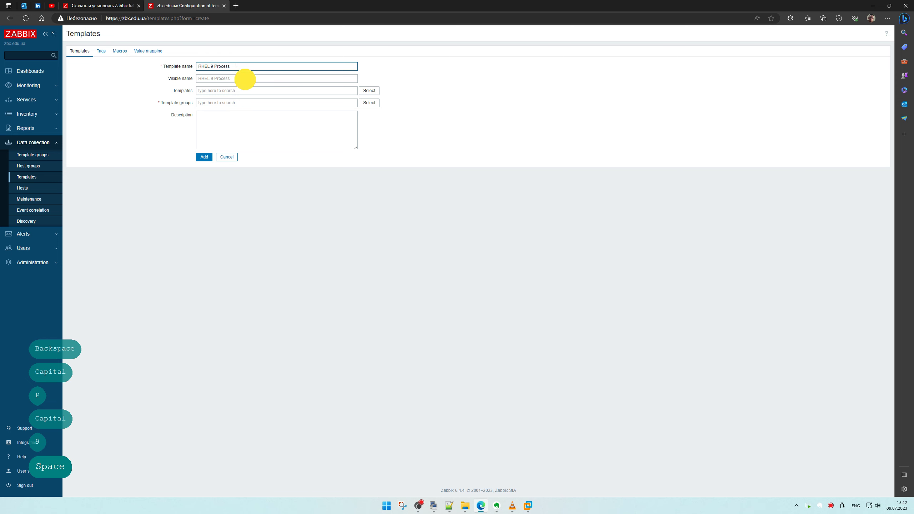
{"action": "type", "text": "9"}
Reuse 'RHEL 9 Process' as visible name, new template group and description.
{"action": "triple_click", "coordinate": [214, 67]}
{"action": "key", "text": "ctrl+c"}
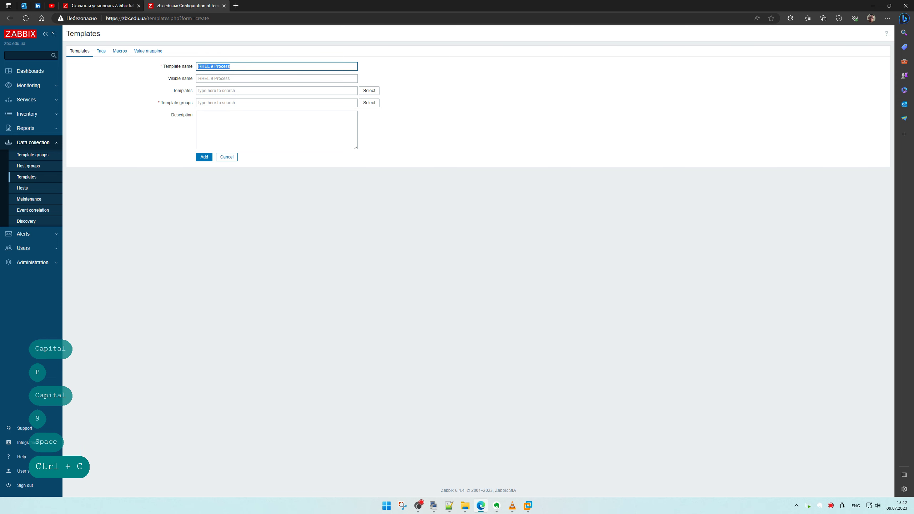
{"action": "left_click", "coordinate": [223, 78]}
{"action": "key", "text": "ctrl+v"}
{"action": "left_click", "coordinate": [232, 90]}
{"action": "key", "text": "ctrl+v"}
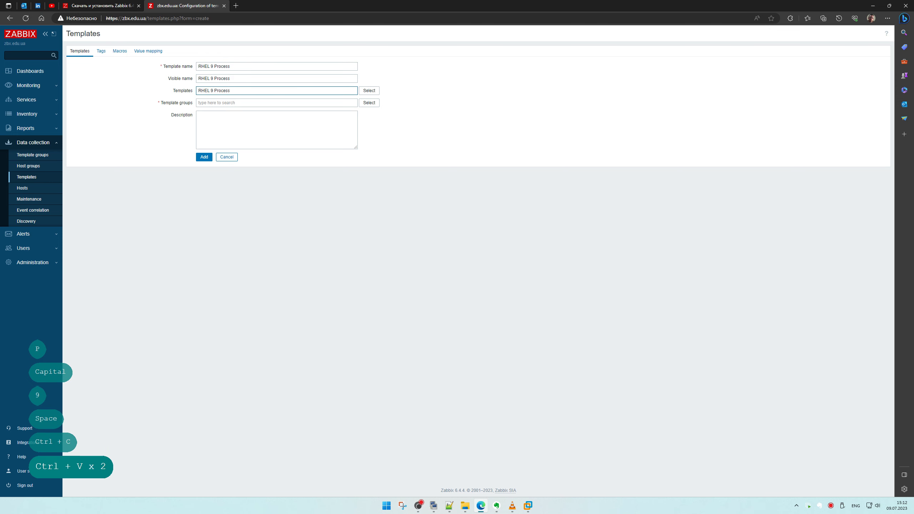
{"action": "left_click", "coordinate": [231, 125]}
{"action": "left_click", "coordinate": [240, 102]}
{"action": "key", "text": "ctrl+v"}
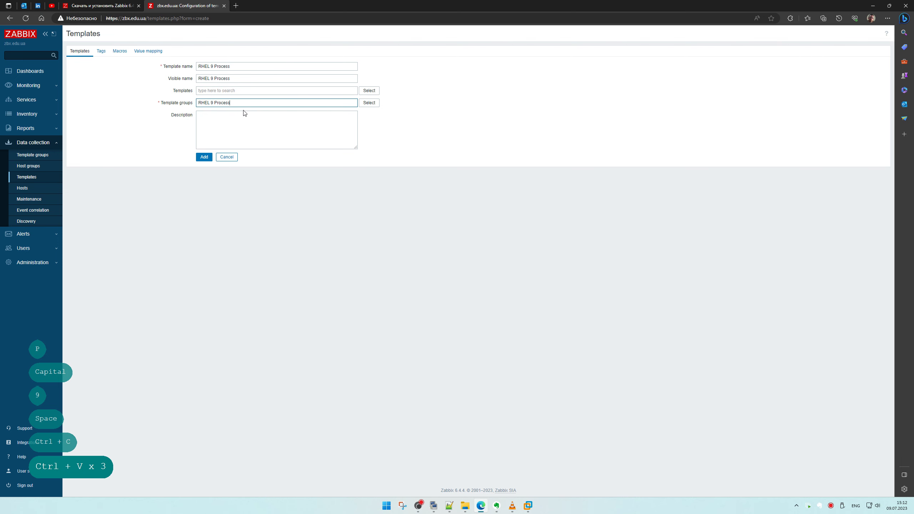
{"action": "left_click", "coordinate": [221, 112]}
{"action": "left_click", "coordinate": [218, 126]}
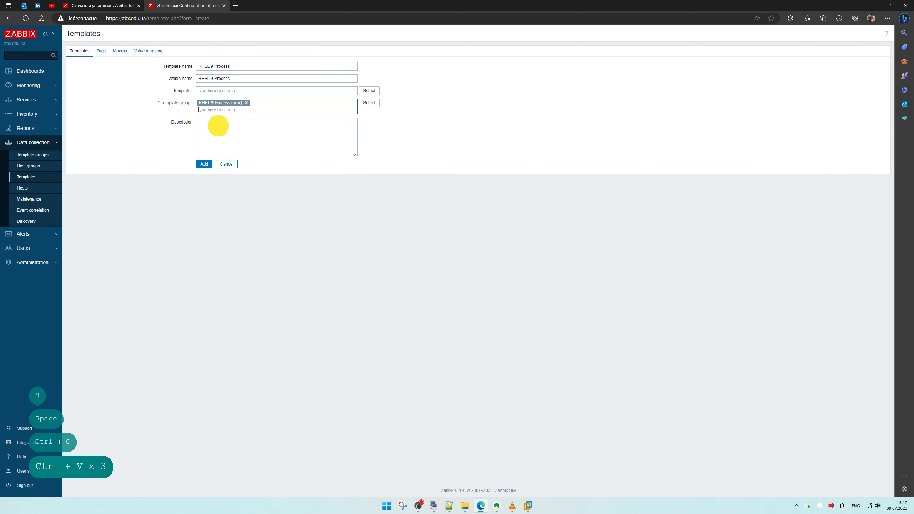
{"action": "key", "text": "ctrl+v"}
Add the template, filter the list by 'rhel' and open RHEL 9 Process.
{"action": "left_click", "coordinate": [205, 165]}
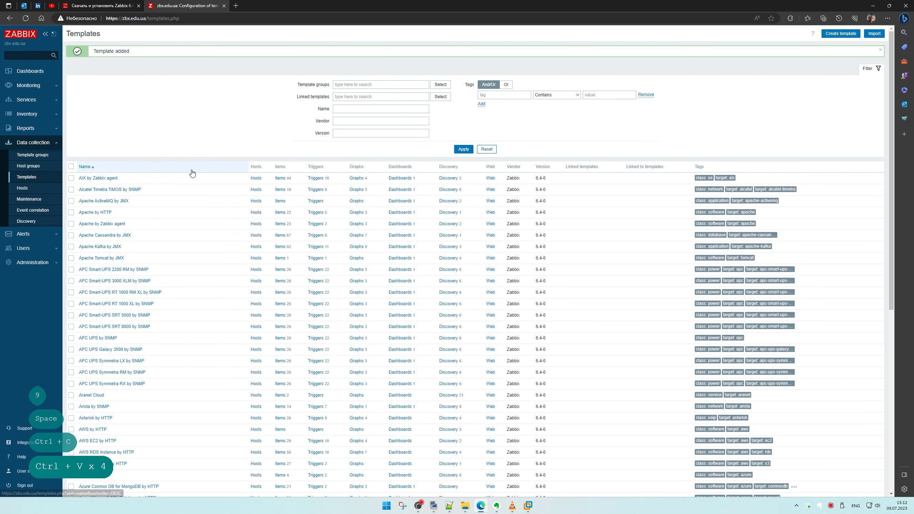
{"action": "left_click", "coordinate": [340, 108]}
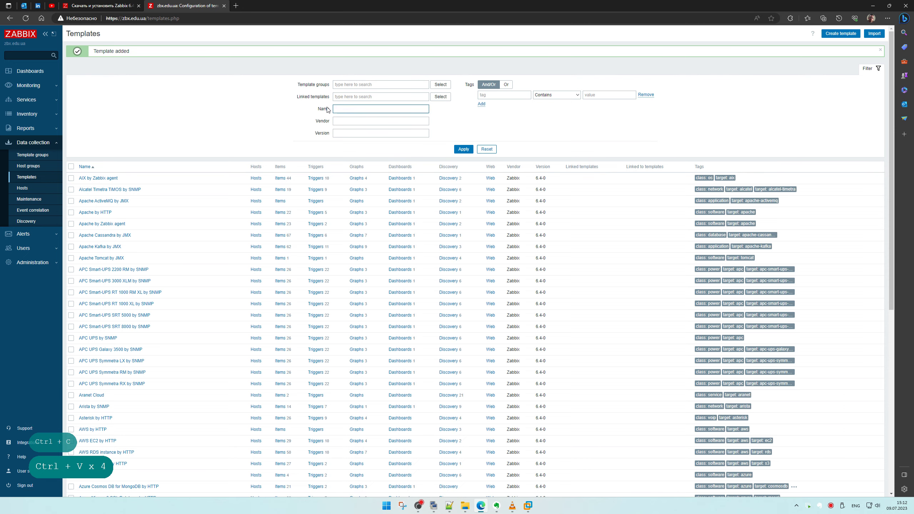
{"action": "type", "text": "rhel"}
{"action": "key", "text": "Return"}
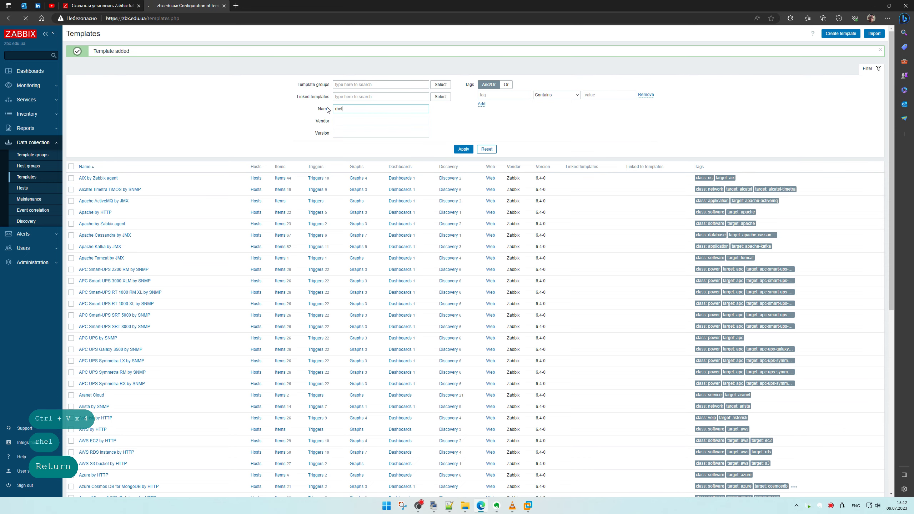
{"action": "left_click", "coordinate": [107, 159]}
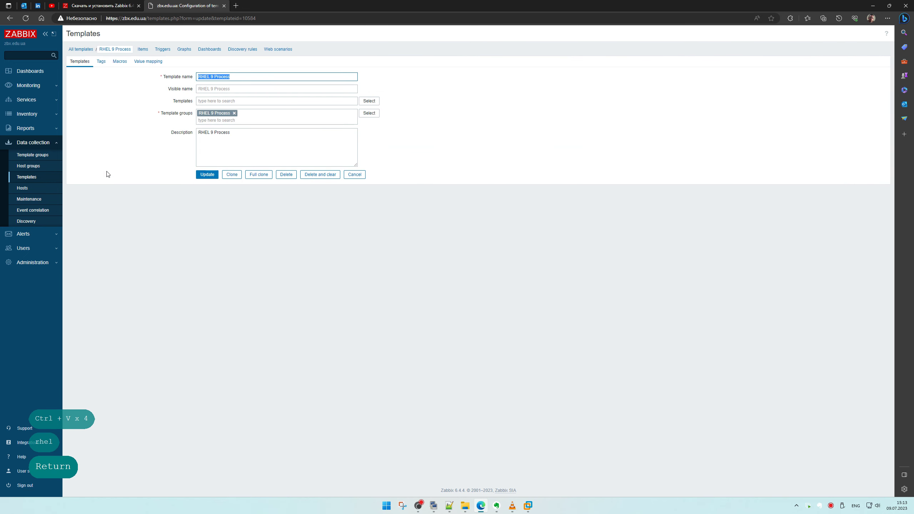
Open the template's Items list and copy the SSSD item notes from the Template App Linux Authentication document.
{"action": "left_click", "coordinate": [144, 51]}
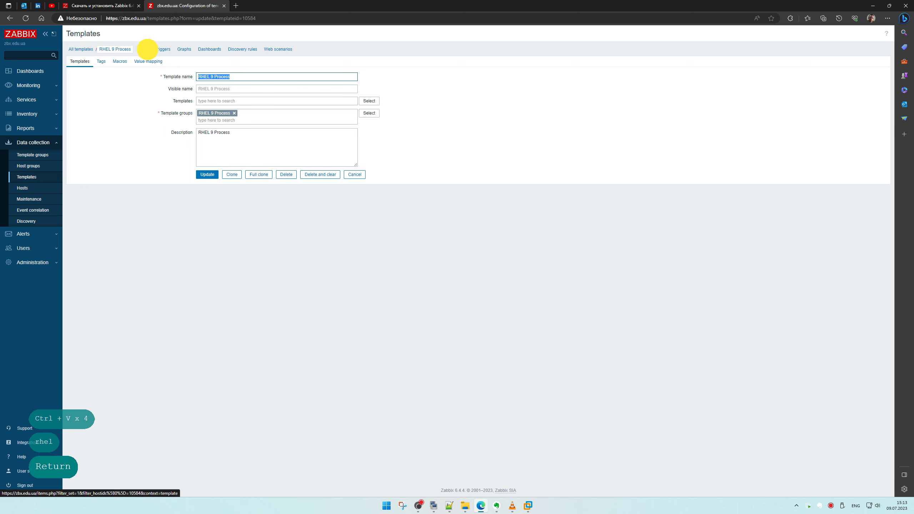
{"action": "key", "text": "alt+Tab"}
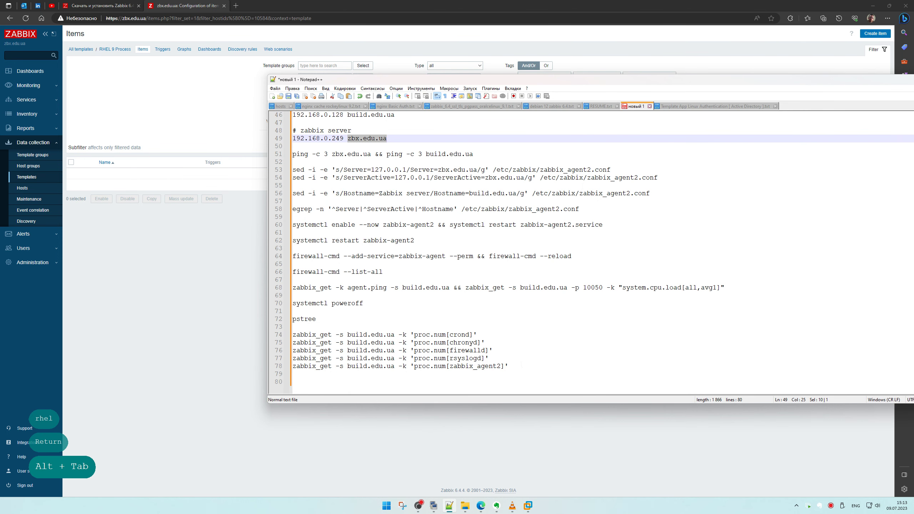
{"action": "left_click_drag", "start_coordinate": [490, 371], "coordinate": [235, 327]}
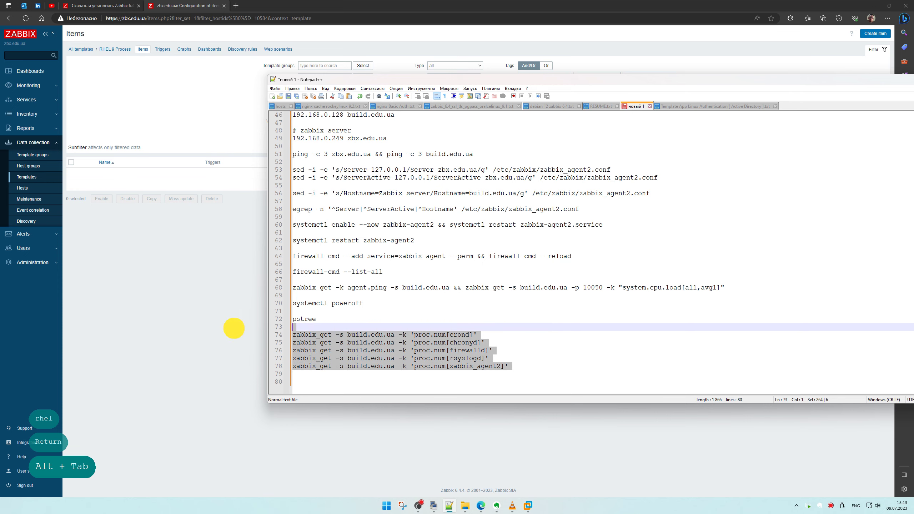
{"action": "scroll", "coordinate": [547, 214], "scroll_direction": "down", "scroll_amount": 1}
{"action": "scroll", "coordinate": [512, 344], "scroll_direction": "down", "scroll_amount": 3}
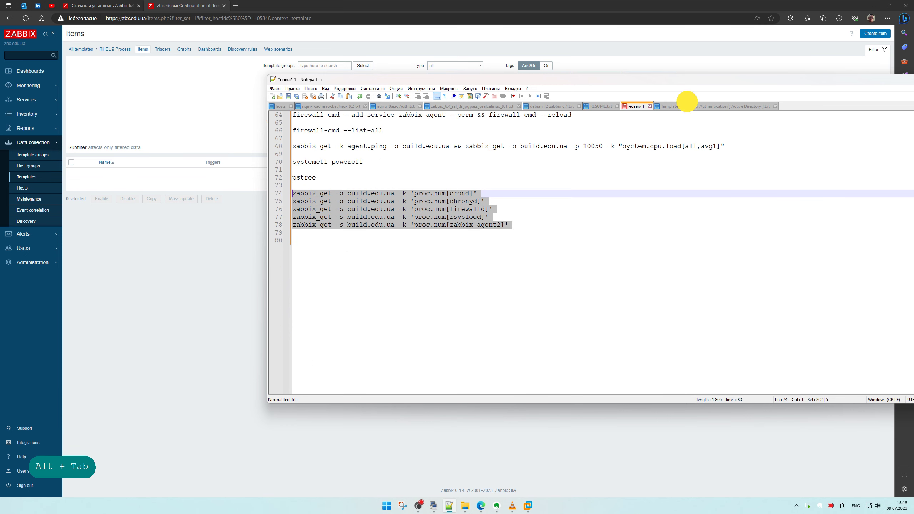
{"action": "left_click", "coordinate": [688, 106]}
{"action": "scroll", "coordinate": [590, 252], "scroll_direction": "down", "scroll_amount": 3}
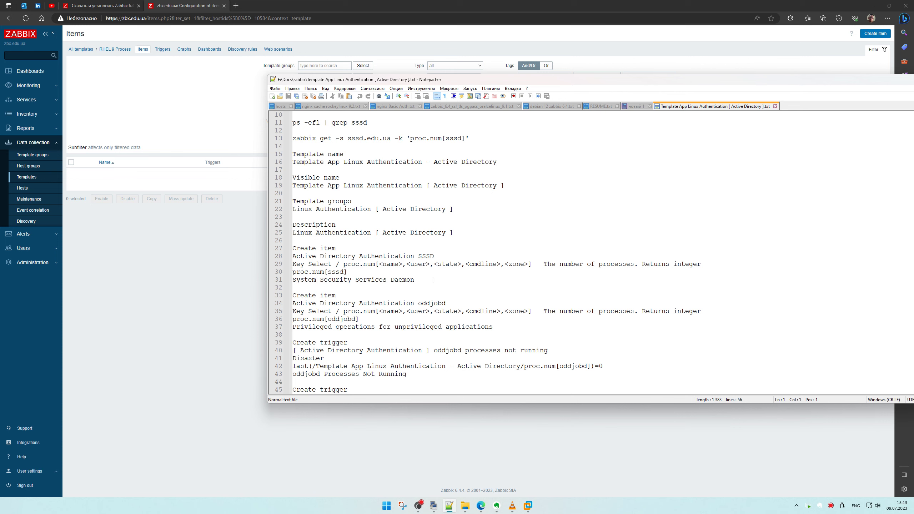
{"action": "left_click_drag", "start_coordinate": [431, 284], "coordinate": [258, 156]}
{"action": "key", "text": "ctrl+c"}
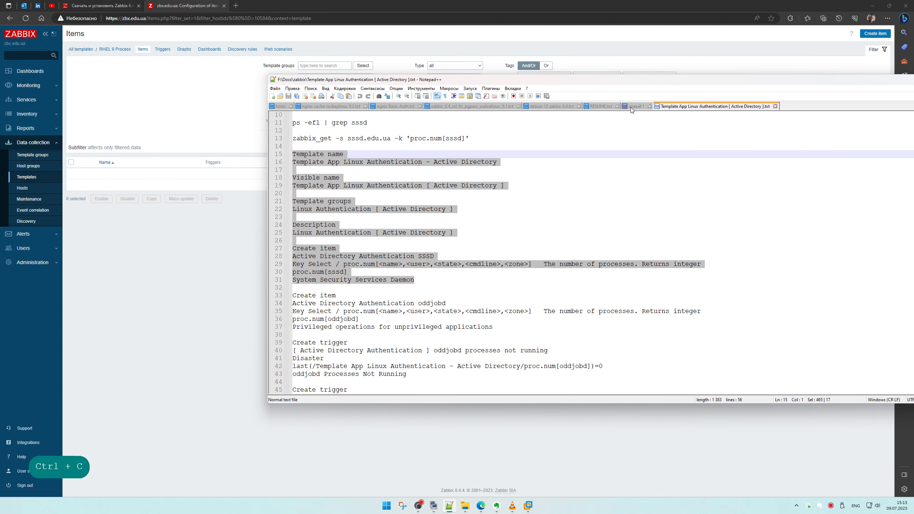
Paste the notes at line 80 of the scratch document and delete the Template name through Description lines.
{"action": "left_click", "coordinate": [638, 106]}
{"action": "left_click", "coordinate": [360, 240]}
{"action": "key", "text": "ctrl+v"}
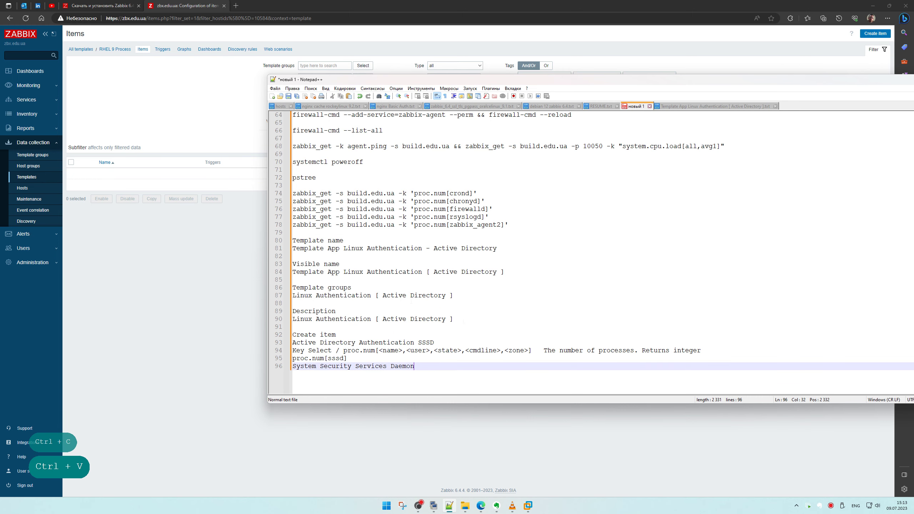
{"action": "left_click_drag", "start_coordinate": [463, 321], "coordinate": [271, 243]}
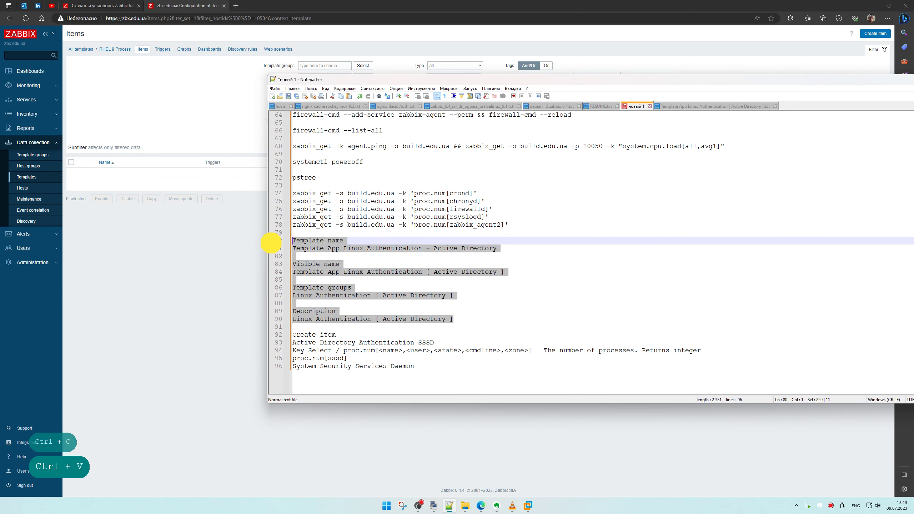
{"action": "key", "text": "Delete"}
Copy 'RHEL 9 Process' from the Zabbix filter field into the notes, undoing the wrong paste.
{"action": "left_click", "coordinate": [214, 229]}
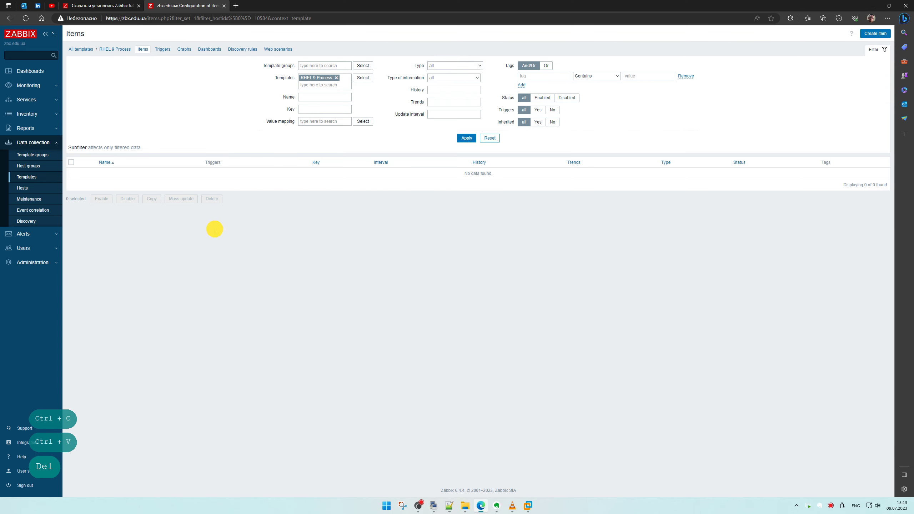
{"action": "left_click", "coordinate": [326, 79]}
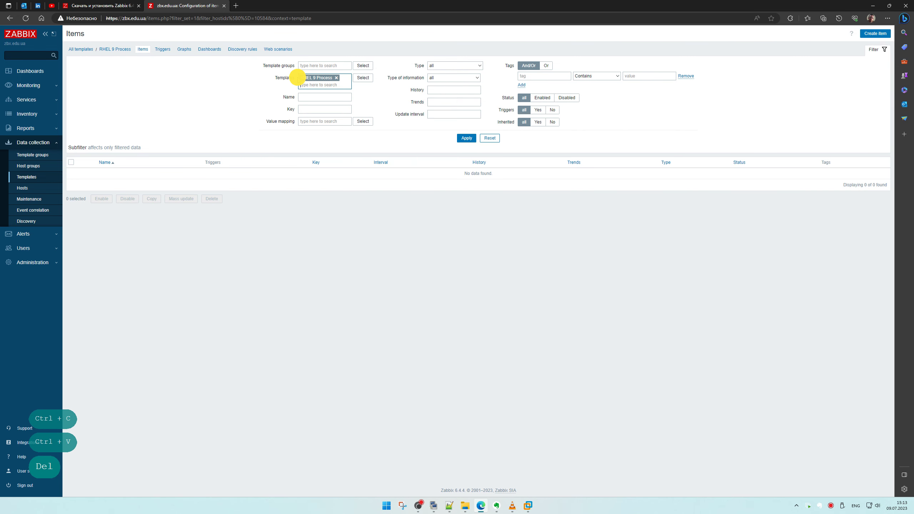
{"action": "left_click_drag", "start_coordinate": [300, 78], "coordinate": [342, 78]}
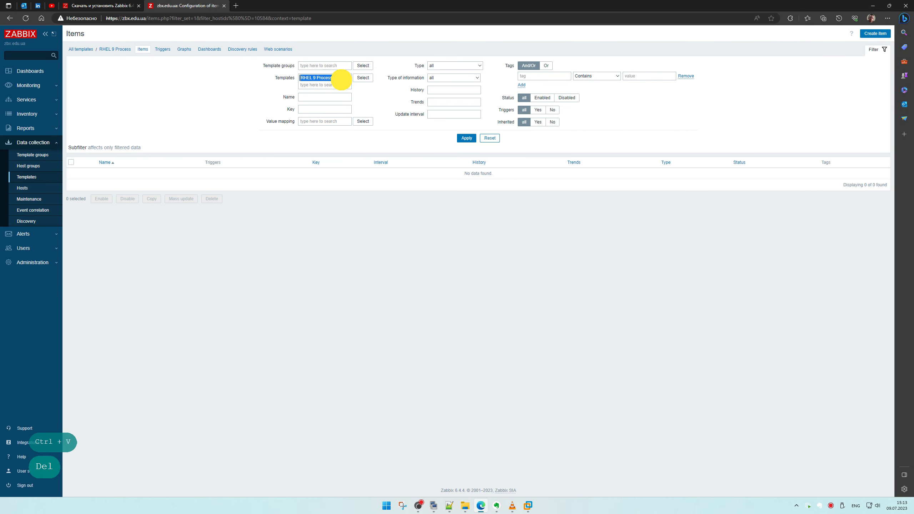
{"action": "key", "text": "ctrl+c"}
{"action": "key", "text": "alt+Tab"}
{"action": "key", "text": "ctrl+v"}
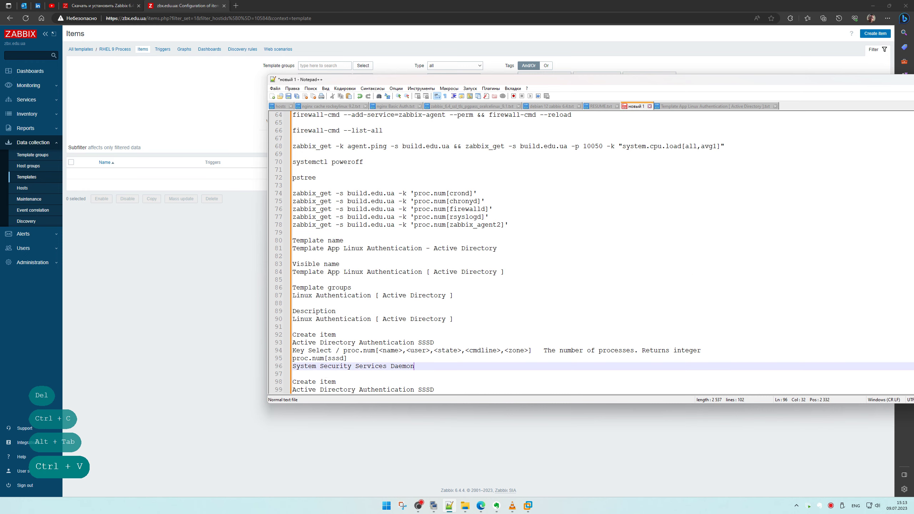
{"action": "key", "text": "ctrl+z"}
Repeatedly copy the template name from the Zabbix breadcrumb and paste it into the notes at line 80.
{"action": "left_click", "coordinate": [210, 110]}
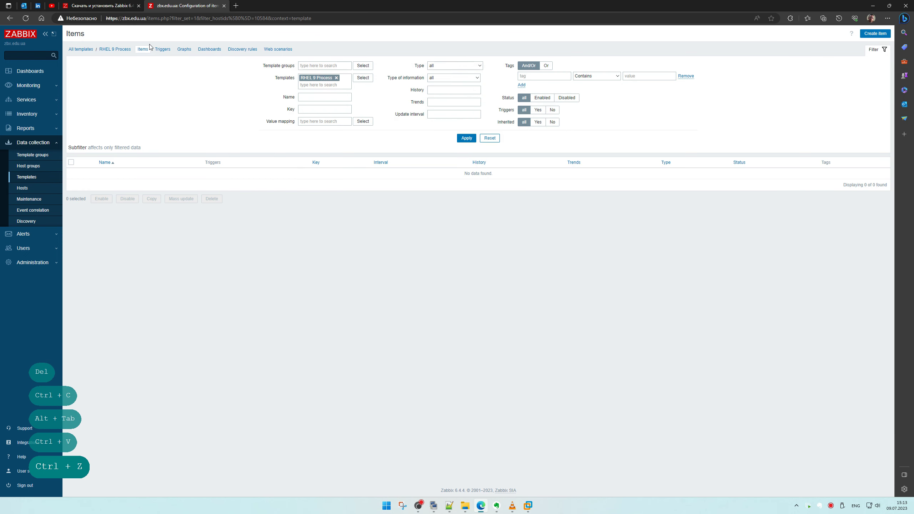
{"action": "left_click_drag", "start_coordinate": [132, 50], "coordinate": [101, 50]}
{"action": "key", "text": "ctrl+c"}
{"action": "key", "text": "alt+Tab"}
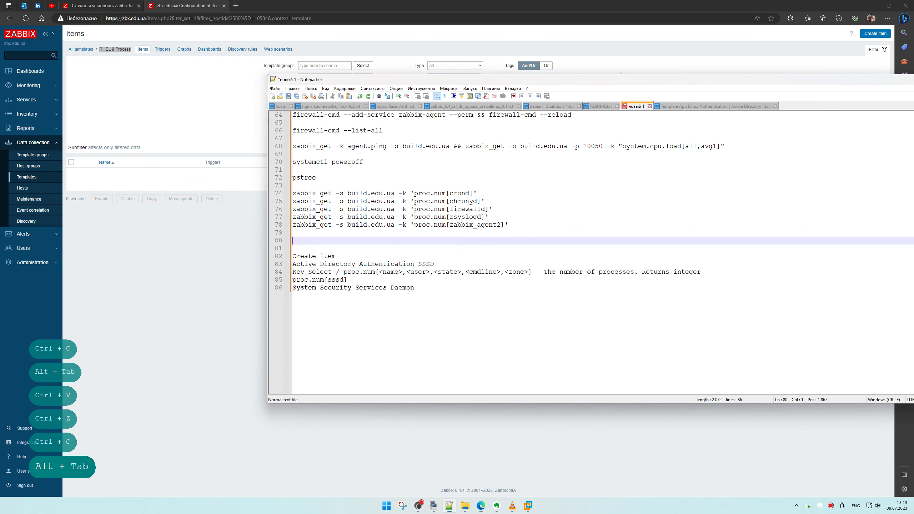
{"action": "key", "text": "ctrl+v"}
{"action": "key", "text": "ctrl+z"}
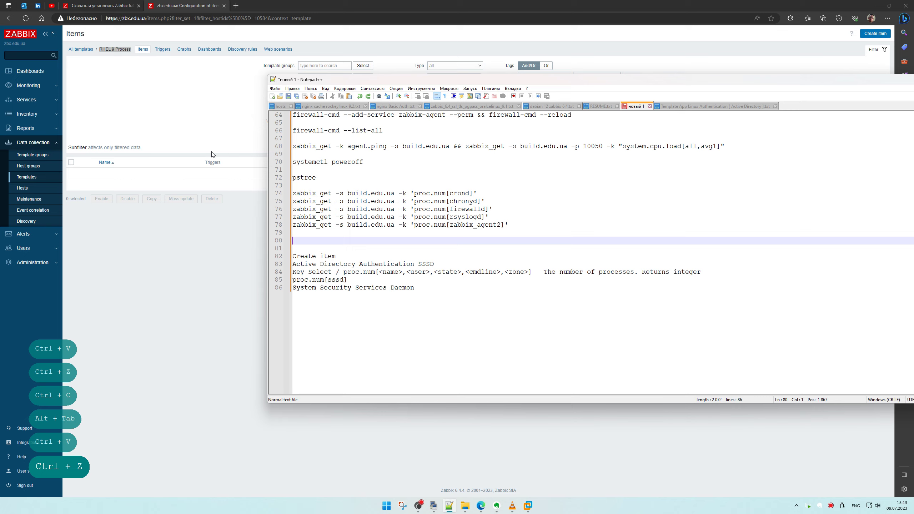
{"action": "right_click", "coordinate": [132, 54]}
{"action": "key", "text": "alt+Tab"}
{"action": "key", "text": "ctrl+v"}
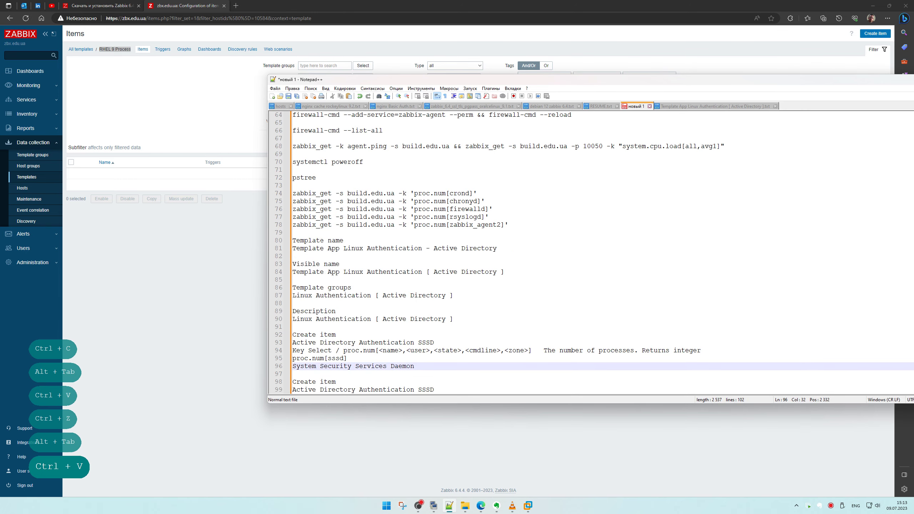
{"action": "key", "text": "ctrl+z"}
{"action": "left_click", "coordinate": [119, 68]}
{"action": "left_click_drag", "start_coordinate": [68, 49], "coordinate": [132, 50]}
{"action": "key", "text": "ctrl+c"}
{"action": "key", "text": "alt+Tab"}
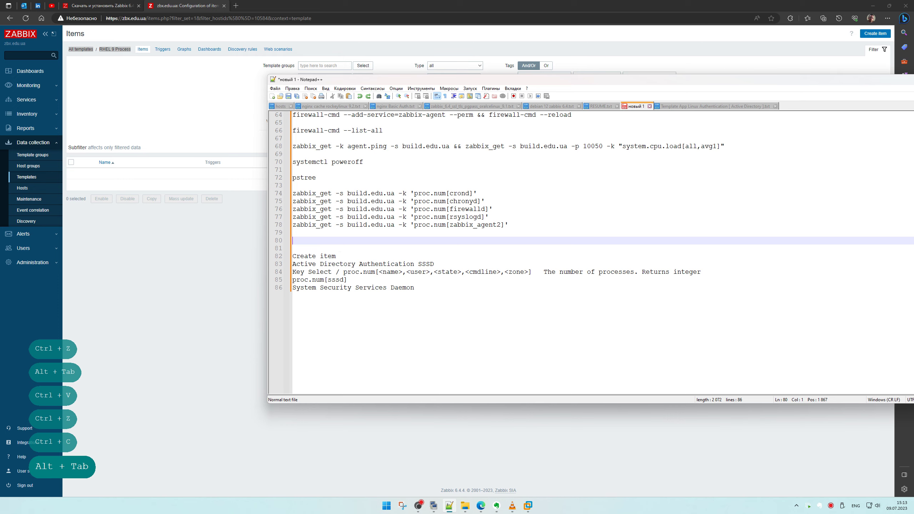
{"action": "key", "text": "ctrl+v"}
Copy the breadcrumb 'All templates / RHEL 9 Process' and paste it over notes lines 80–96.
{"action": "right_click", "coordinate": [127, 55]}
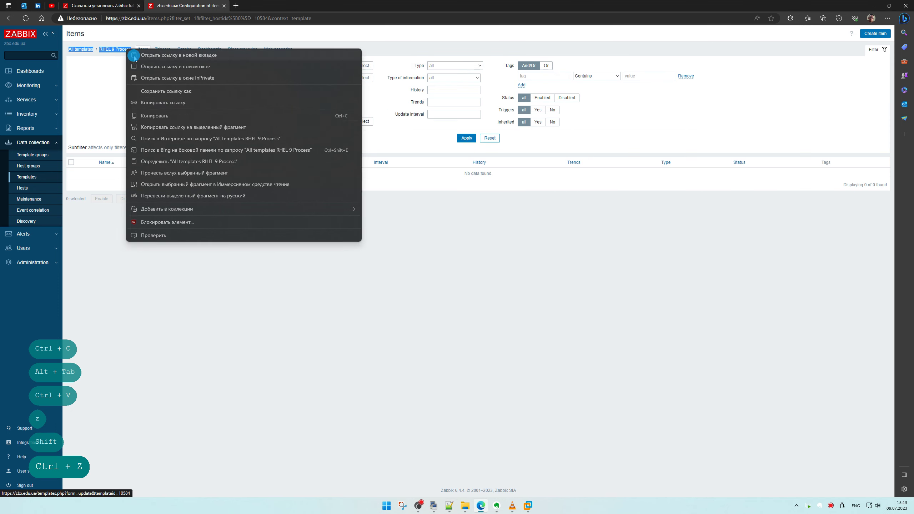
{"action": "left_click", "coordinate": [163, 112]}
{"action": "key", "text": "alt+Tab"}
{"action": "key", "text": "ctrl+v"}
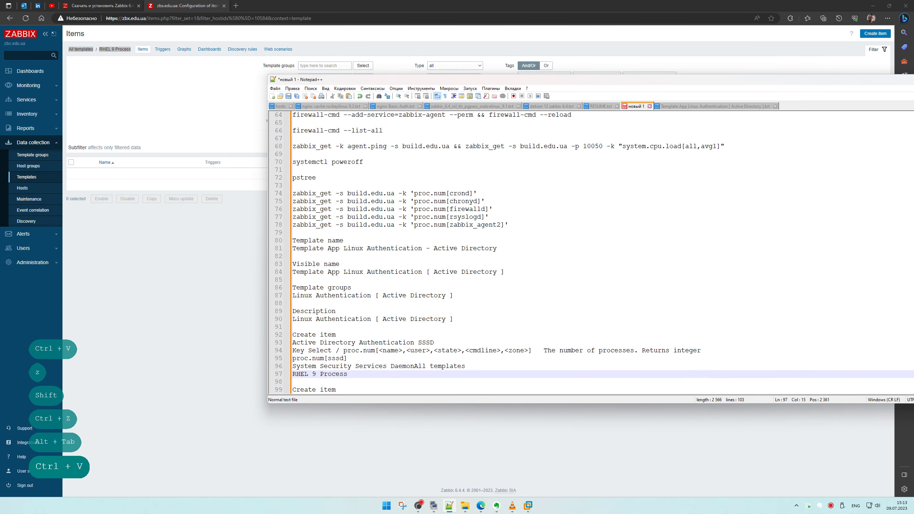
{"action": "key", "text": "ctrl+z"}
{"action": "left_click_drag", "start_coordinate": [414, 367], "coordinate": [251, 246]}
{"action": "type", "text": "v"}
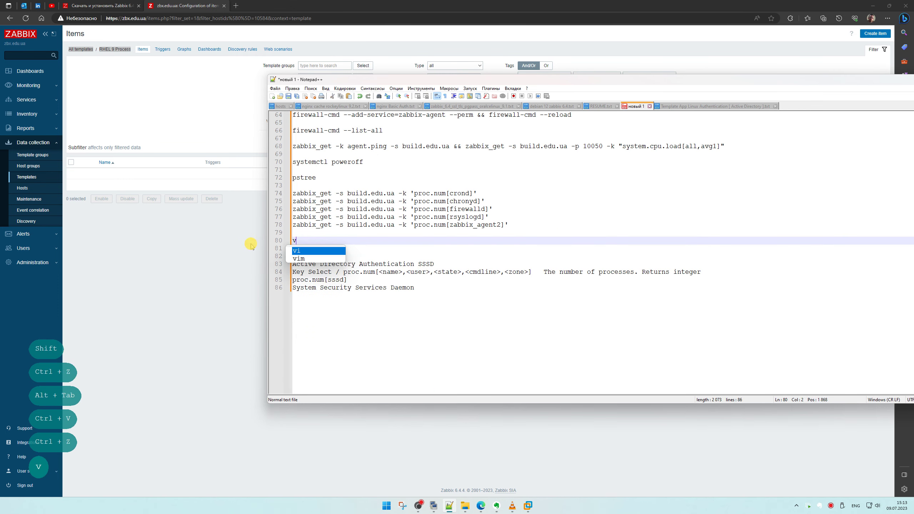
{"action": "key", "text": "BackSpace"}
{"action": "key", "text": "ctrl+v"}
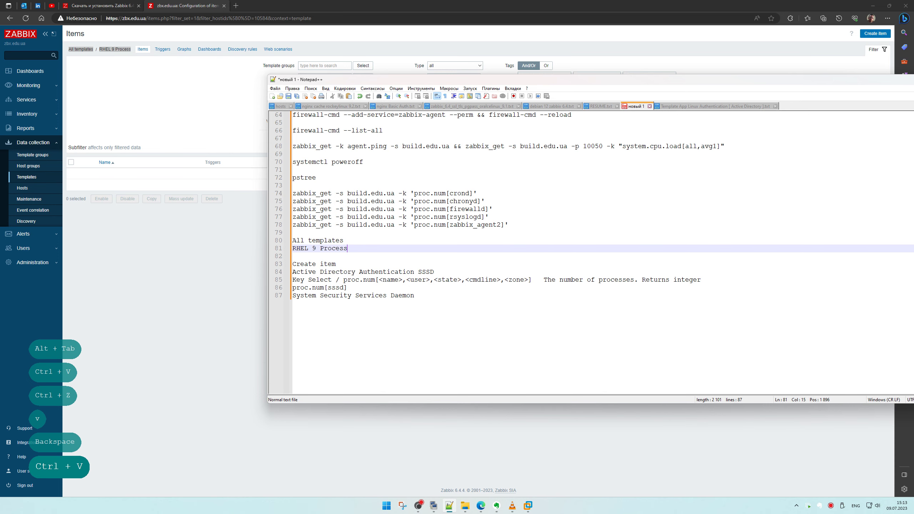
{"action": "left_click", "coordinate": [161, 241]}
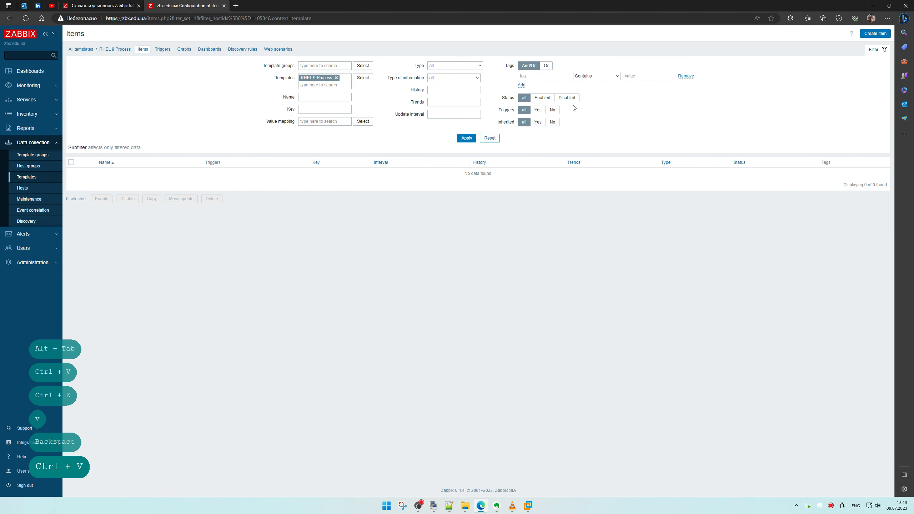
Start a new item in the template and copy the process name crond from the notes.
{"action": "left_click", "coordinate": [875, 33]}
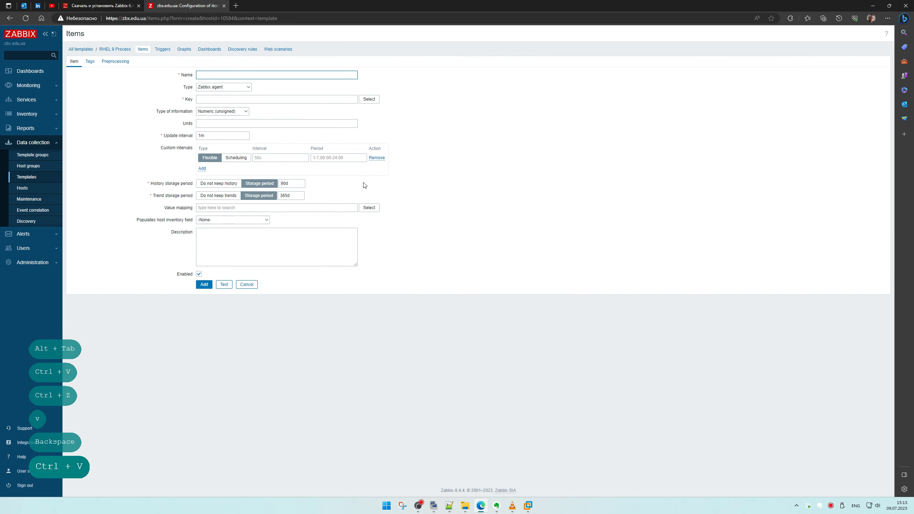
{"action": "key", "text": "alt+Tab"}
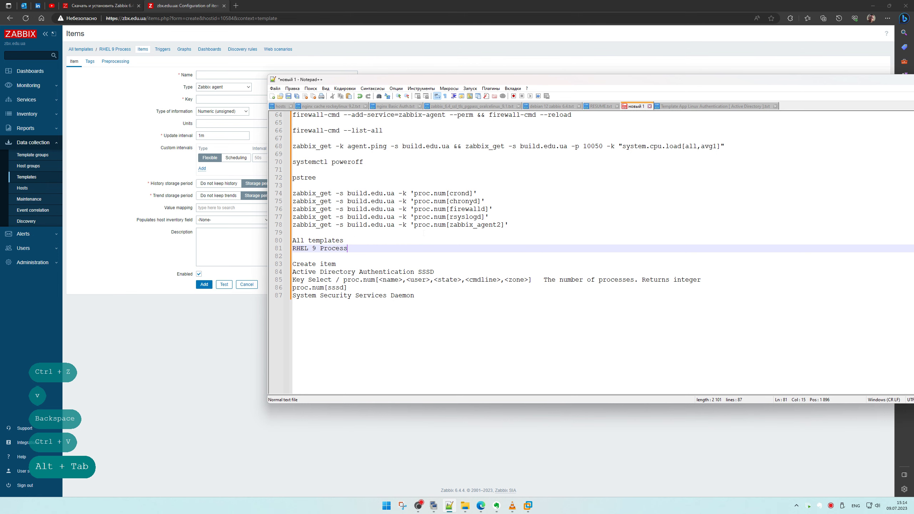
{"action": "double_click", "coordinate": [460, 194]}
{"action": "key", "text": "ctrl+c"}
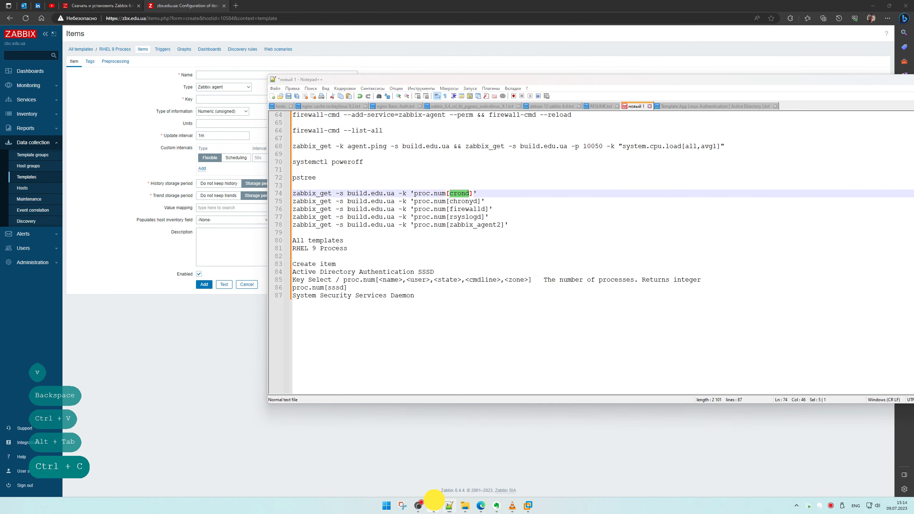
Run 'systemctl status crond' in the root terminal, showing Command Scheduler active (running).
{"action": "mouse_move", "coordinate": [434, 506]}
{"action": "left_click", "coordinate": [378, 460]}
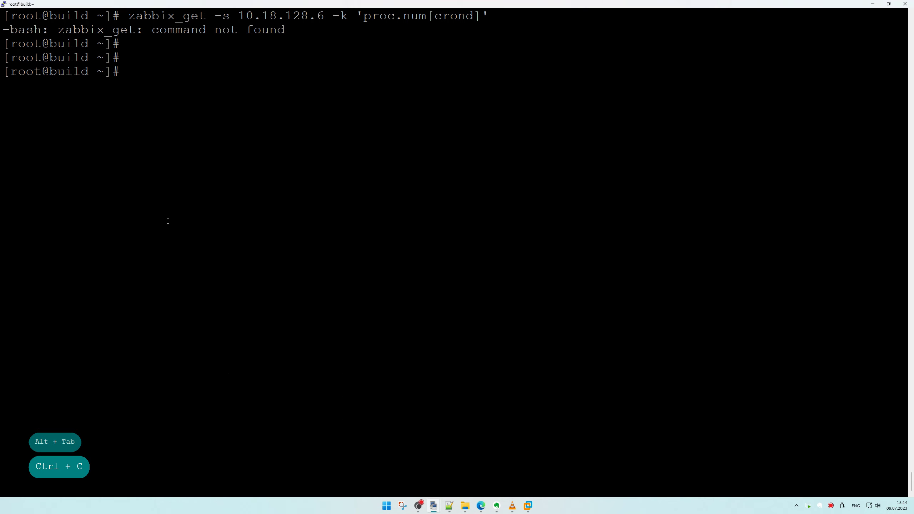
{"action": "right_click", "coordinate": [179, 219]}
{"action": "key", "text": "ctrl+a"}
{"action": "type", "text": "systemc"}
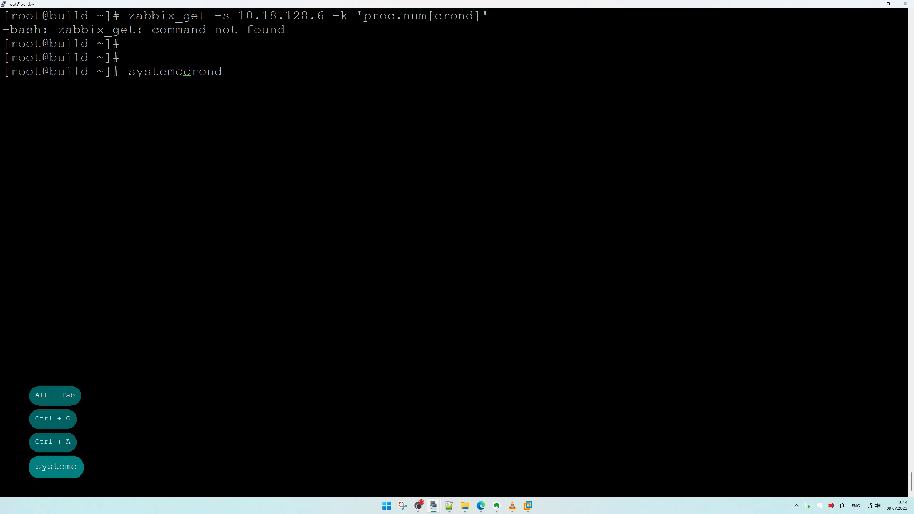
{"action": "key", "text": "Tab"}
{"action": "type", "text": "status"}
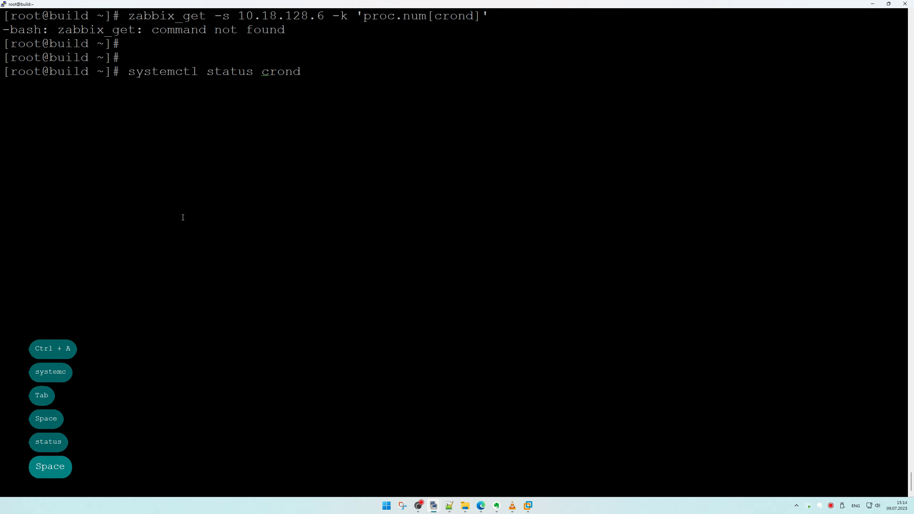
{"action": "key", "text": "Return"}
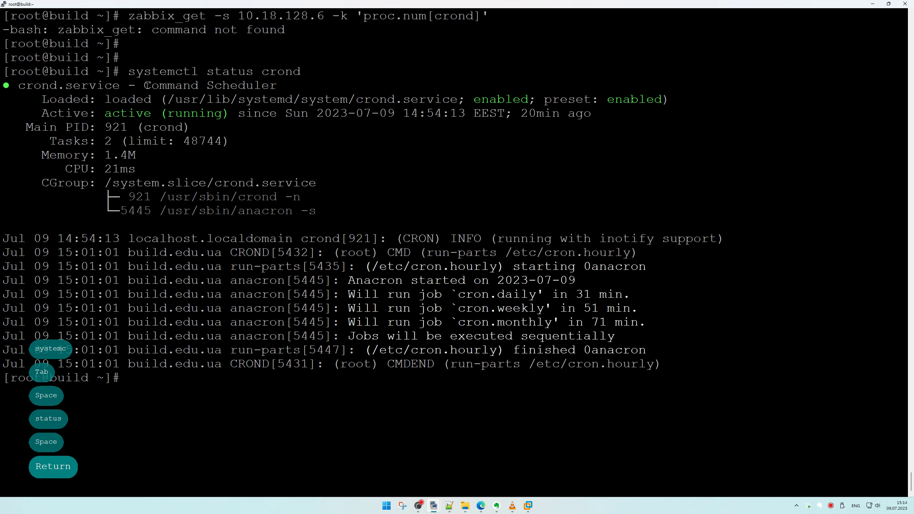
{"action": "left_click_drag", "start_coordinate": [147, 85], "coordinate": [249, 338]}
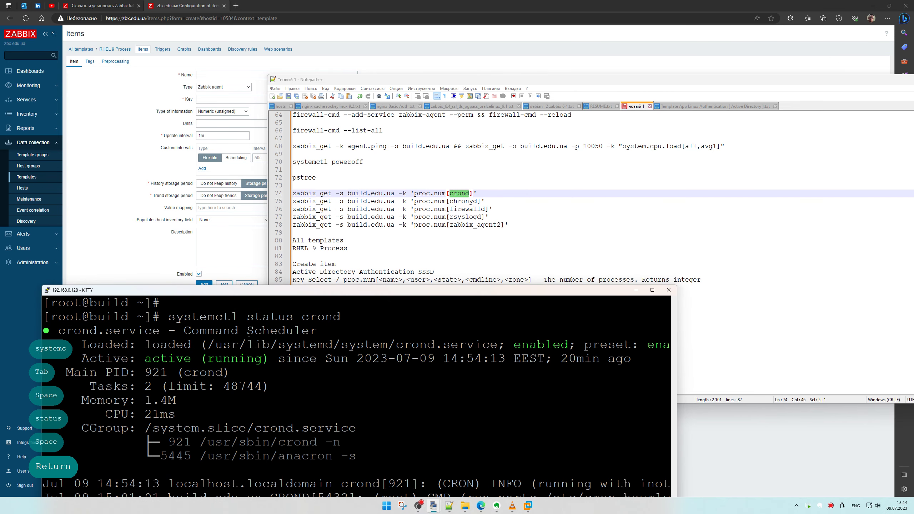
Replace the SSSD note lines with crond, making the key proc.num[crond].
{"action": "left_click_drag", "start_coordinate": [185, 330], "coordinate": [318, 331]}
{"action": "left_click", "coordinate": [360, 249]}
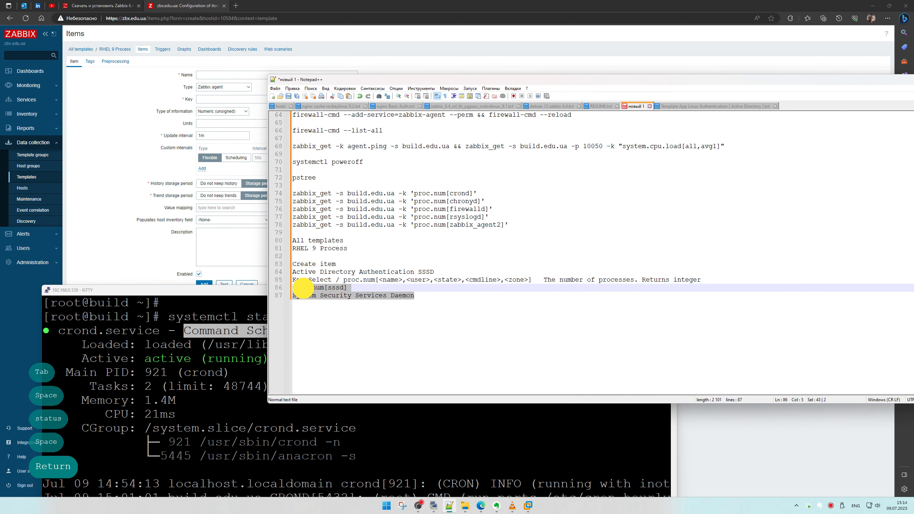
{"action": "left_click_drag", "start_coordinate": [414, 296], "coordinate": [292, 295]}
{"action": "key", "text": "ctrl+v"}
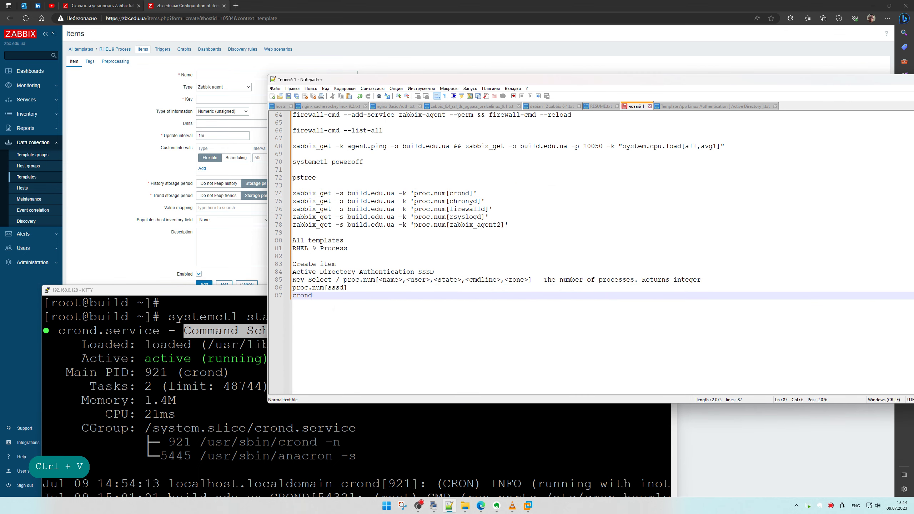
{"action": "double_click", "coordinate": [332, 288]}
{"action": "key", "text": "ctrl+v"}
{"action": "left_click", "coordinate": [241, 330]}
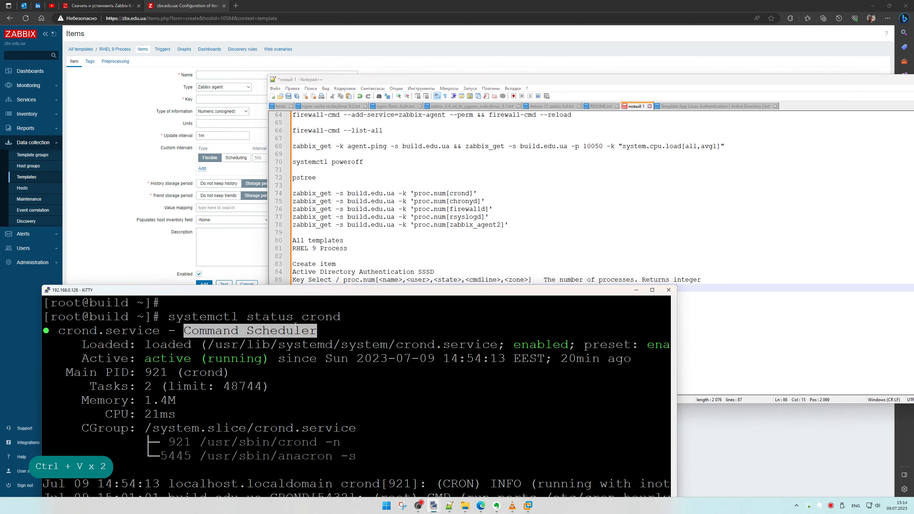
{"action": "left_click", "coordinate": [418, 255]}
{"action": "left_click_drag", "start_coordinate": [363, 310], "coordinate": [249, 290]}
{"action": "key", "text": "ctrl+v"}
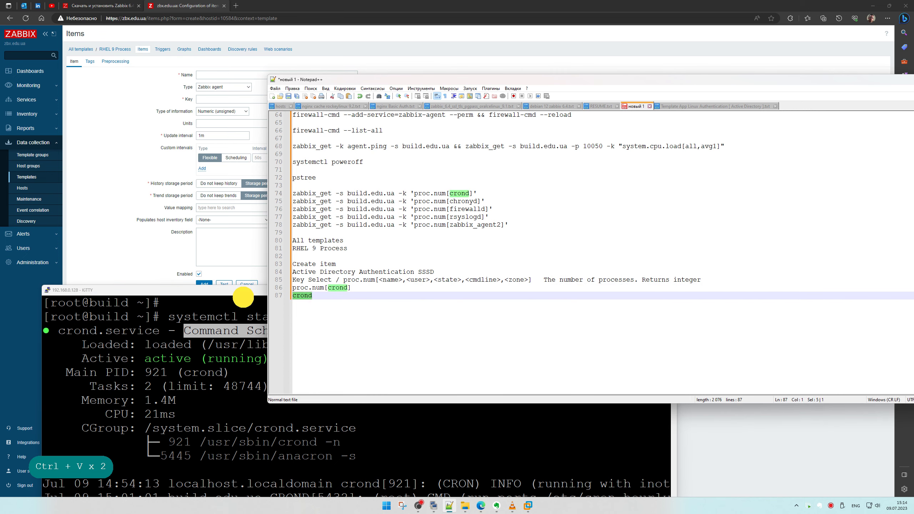
Copy Command Scheduler from the terminal into the notes' description line, trimming the leading space.
{"action": "left_click", "coordinate": [243, 357]}
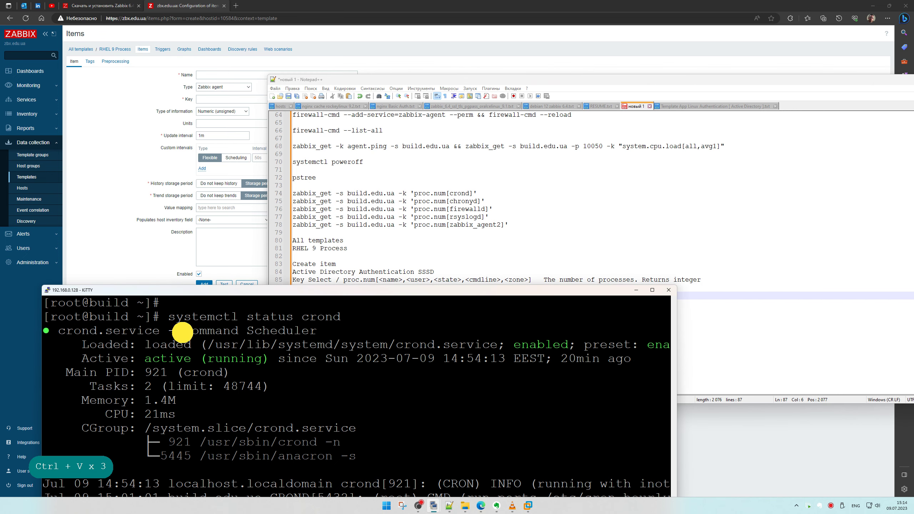
{"action": "left_click_drag", "start_coordinate": [180, 331], "coordinate": [327, 329]}
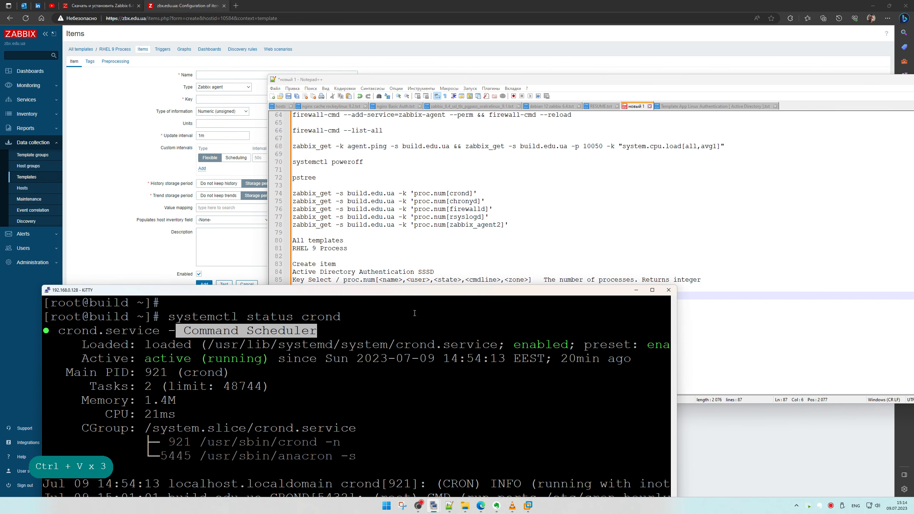
{"action": "key", "text": "ctrl+c"}
{"action": "left_click", "coordinate": [360, 264]}
{"action": "double_click", "coordinate": [304, 295]}
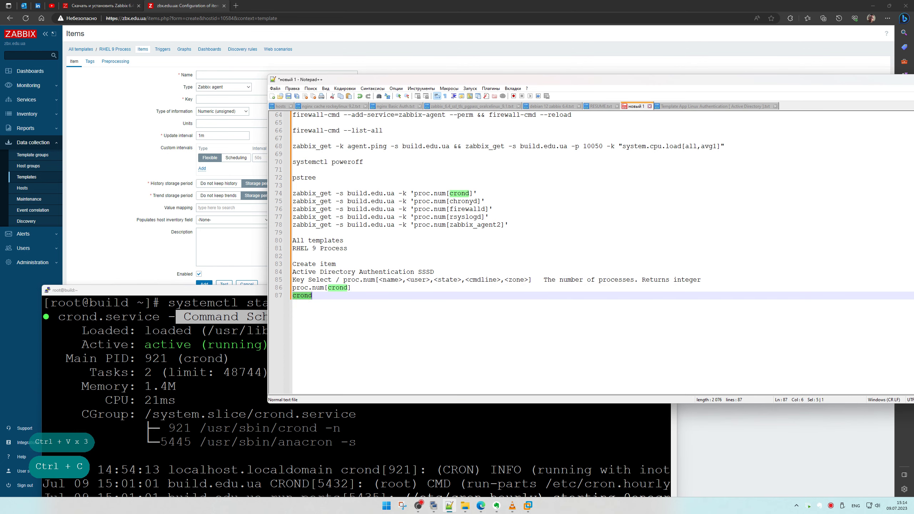
{"action": "key", "text": "ctrl+v"}
{"action": "left_click", "coordinate": [296, 295]}
{"action": "key", "text": "BackSpace"}
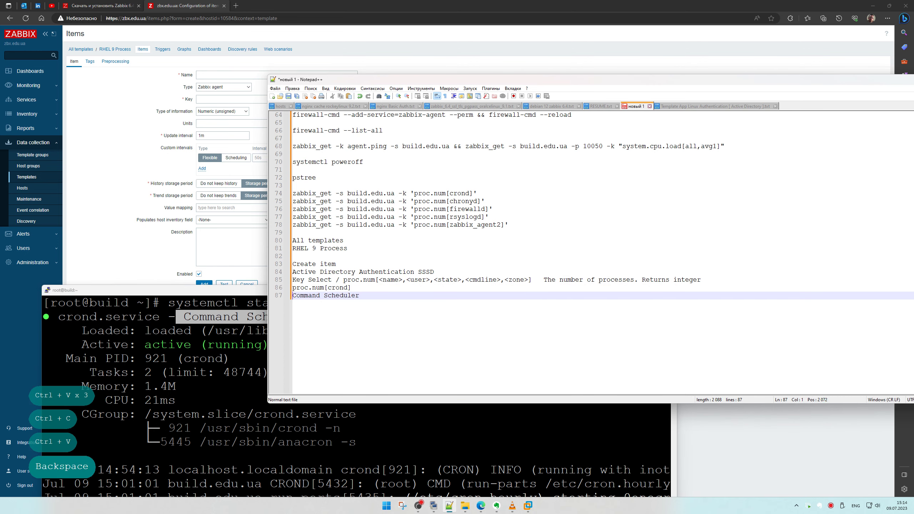
Change the old SSSD name line in the notes to Cron Scheduler.
{"action": "left_click", "coordinate": [343, 295]}
{"action": "double_click", "coordinate": [342, 295]}
{"action": "left_click", "coordinate": [376, 297]}
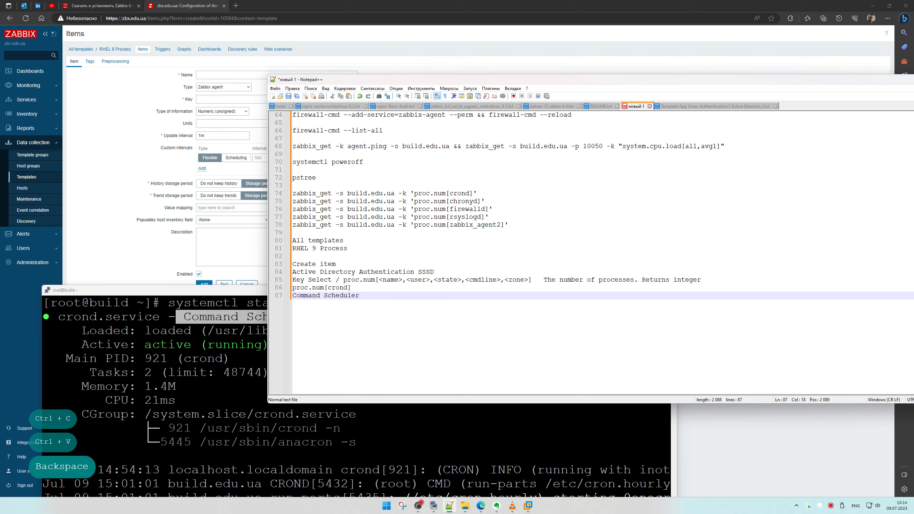
{"action": "double_click", "coordinate": [342, 296]}
{"action": "key", "text": "ctrl+c"}
{"action": "key", "text": "ctrl+c"}
{"action": "left_click_drag", "start_coordinate": [435, 271], "coordinate": [276, 275]}
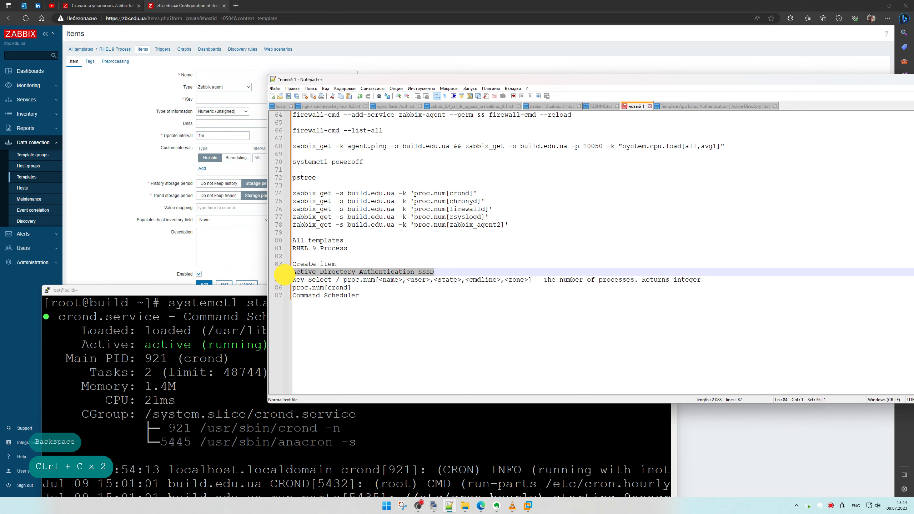
{"action": "key", "text": "ctrl+v"}
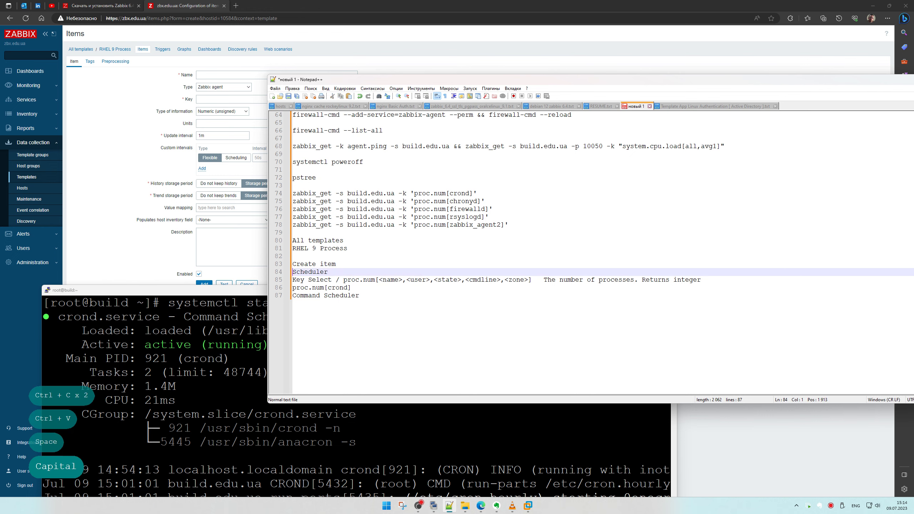
{"action": "left_click", "coordinate": [284, 275]}
{"action": "type", "text": "Cron"}
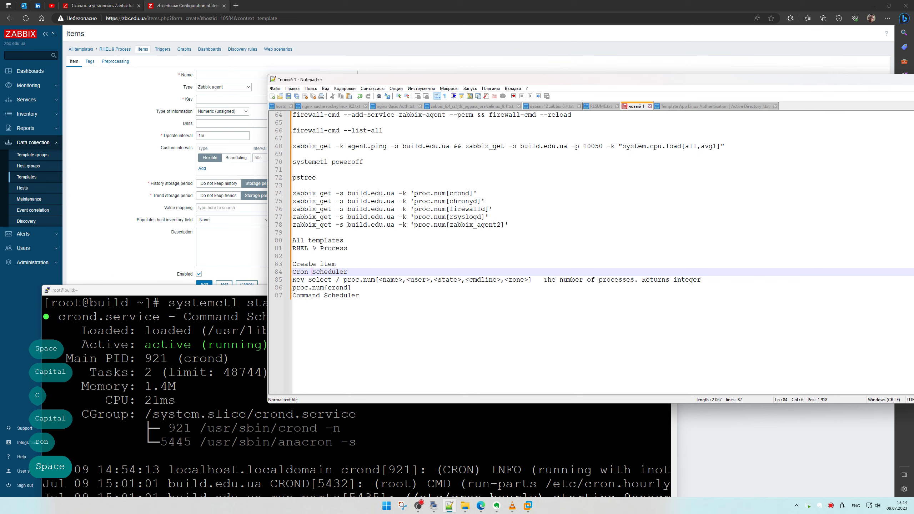
Delete the old Key description line and paste Cron Scheduler into the item's Name field.
{"action": "left_click_drag", "start_coordinate": [722, 280], "coordinate": [292, 280]}
{"action": "key", "text": "Delete"}
{"action": "key", "text": "Delete"}
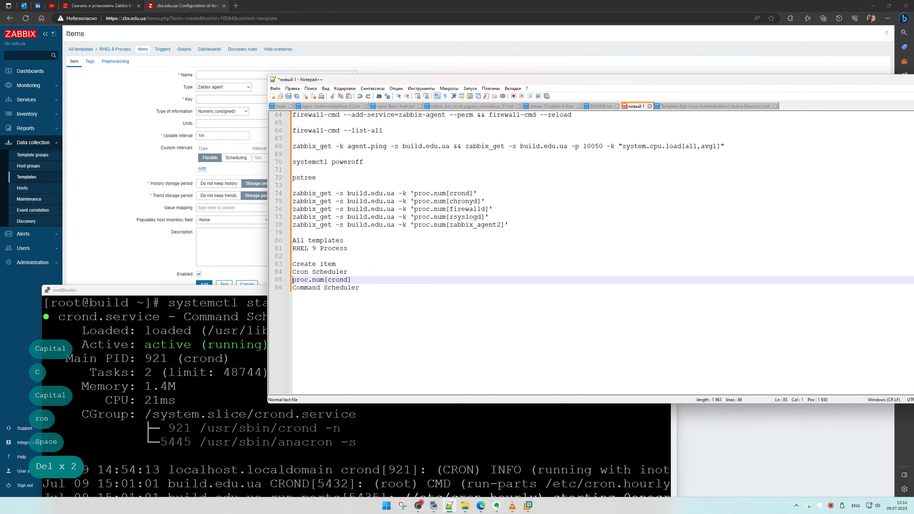
{"action": "left_click_drag", "start_coordinate": [360, 272], "coordinate": [263, 272]}
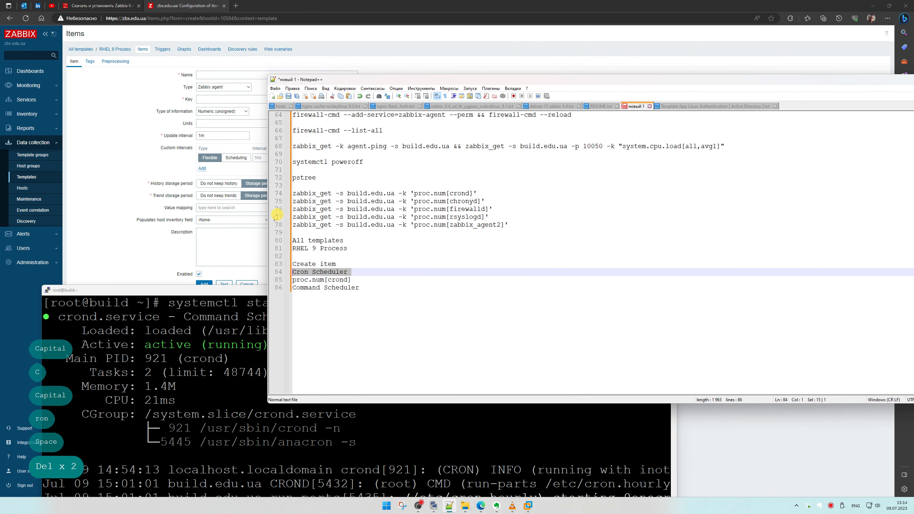
{"action": "key", "text": "ctrl+c"}
{"action": "left_click", "coordinate": [240, 91]}
{"action": "key", "text": "ctrl+v"}
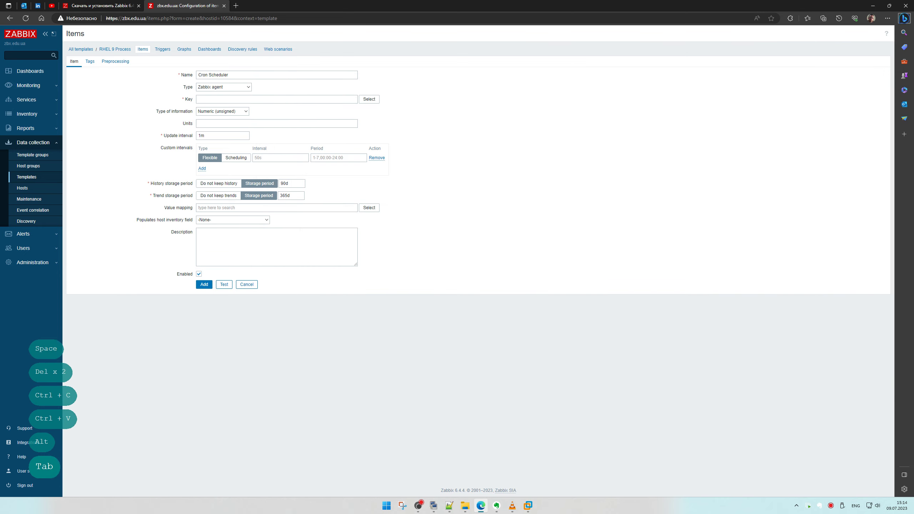
Set the item key to proc.num[crond], copied from the notes.
{"action": "key", "text": "alt+Tab"}
{"action": "left_click_drag", "start_coordinate": [351, 280], "coordinate": [292, 280]}
{"action": "key", "text": "ctrl+c"}
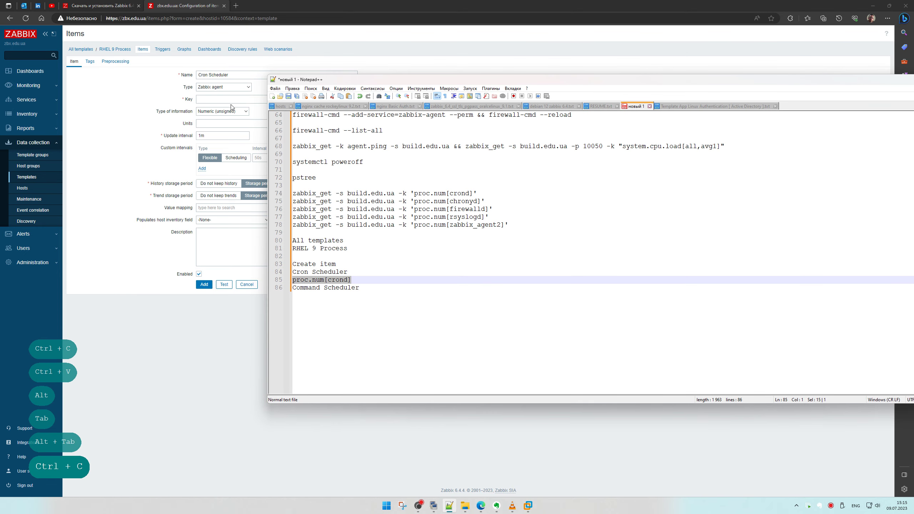
{"action": "left_click", "coordinate": [235, 102]}
{"action": "key", "text": "ctrl+v"}
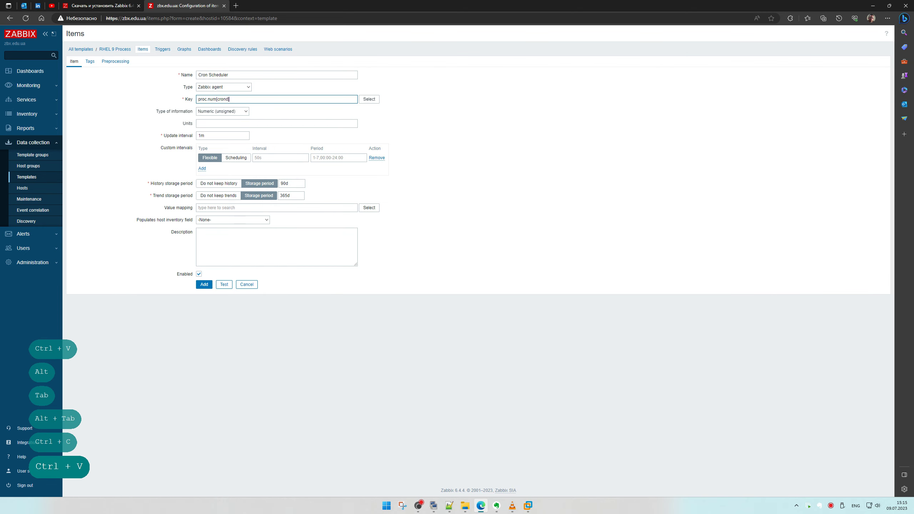
Enter Command Scheduler as the description and add the Cron Scheduler item.
{"action": "key", "text": "alt+Tab"}
{"action": "left_click_drag", "start_coordinate": [360, 288], "coordinate": [262, 284]}
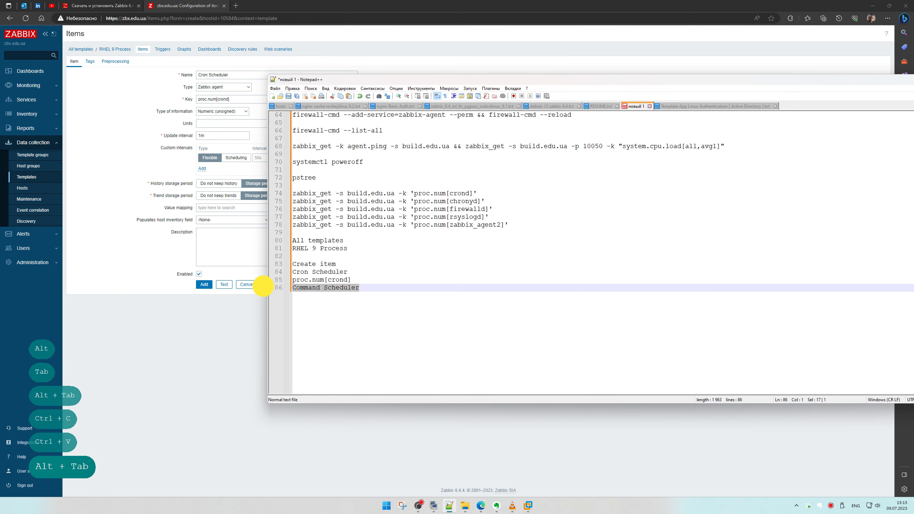
{"action": "key", "text": "ctrl+c"}
{"action": "right_click", "coordinate": [254, 239]}
{"action": "left_click", "coordinate": [240, 250]}
{"action": "key", "text": "ctrl+v"}
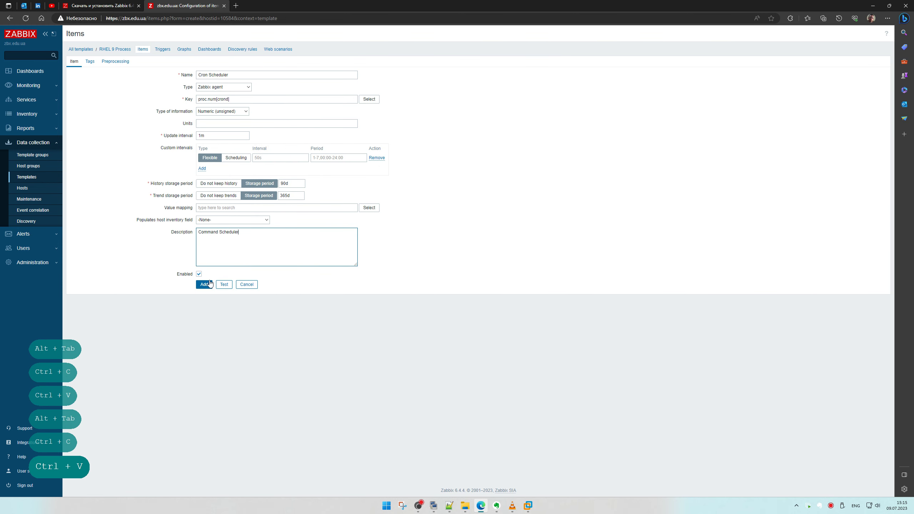
{"action": "left_click", "coordinate": [207, 285]}
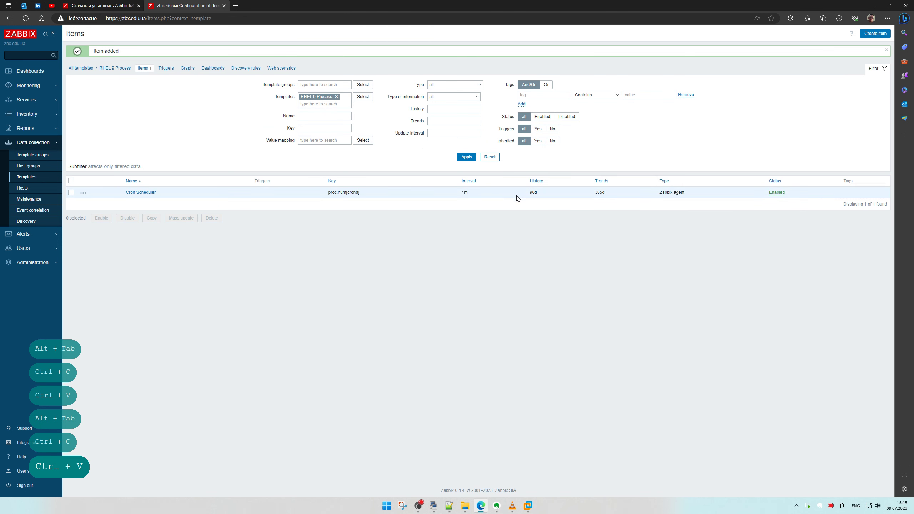
Start another new item and duplicate the three-line Cron Scheduler block in the notes.
{"action": "left_click", "coordinate": [870, 36]}
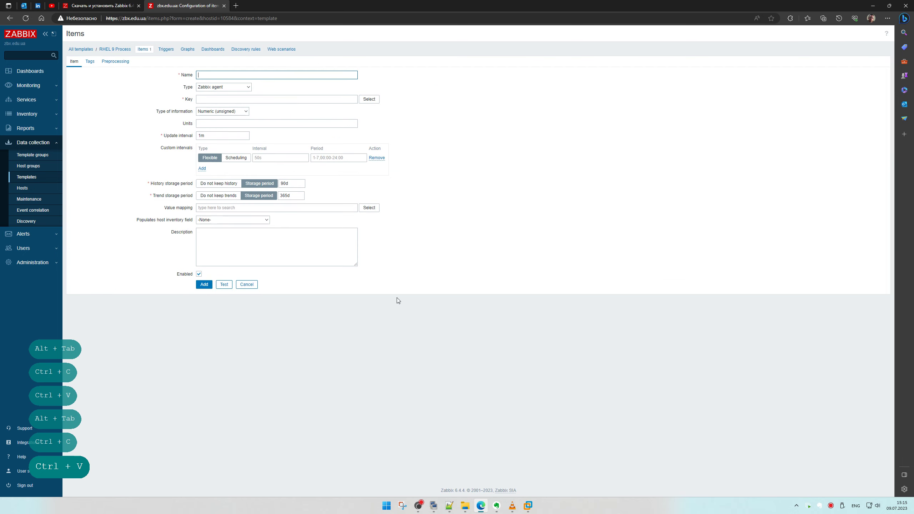
{"action": "key", "text": "alt+Tab"}
{"action": "left_click_drag", "start_coordinate": [391, 301], "coordinate": [240, 271]}
{"action": "key", "text": "ctrl+c"}
{"action": "left_click", "coordinate": [346, 264]}
{"action": "key", "text": "Return"}
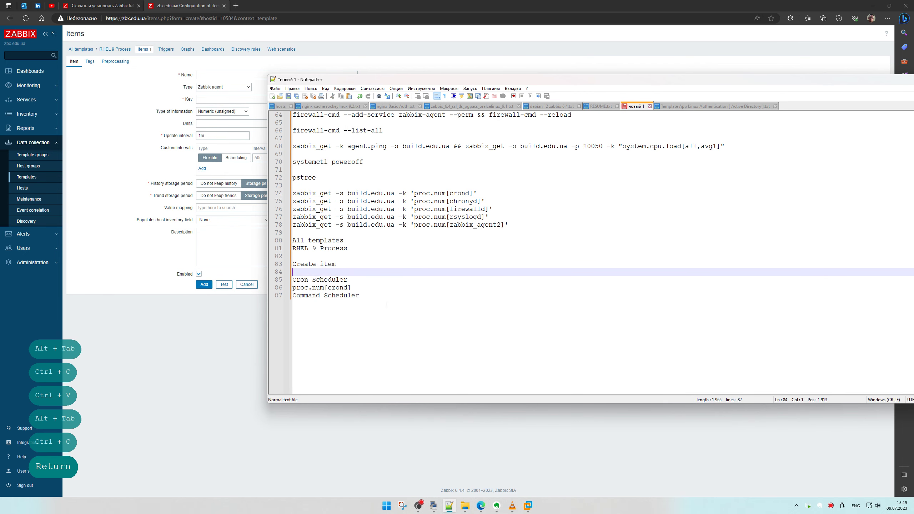
{"action": "left_click_drag", "start_coordinate": [360, 295], "coordinate": [236, 280]}
{"action": "key", "text": "ctrl+c"}
{"action": "left_click", "coordinate": [360, 295]}
{"action": "key", "text": "Return"}
{"action": "key", "text": "Return"}
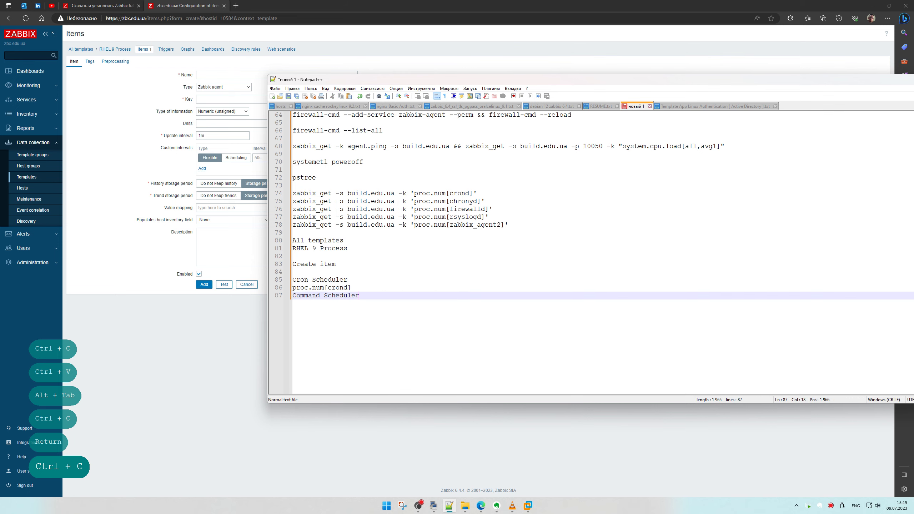
{"action": "key", "text": "ctrl+v"}
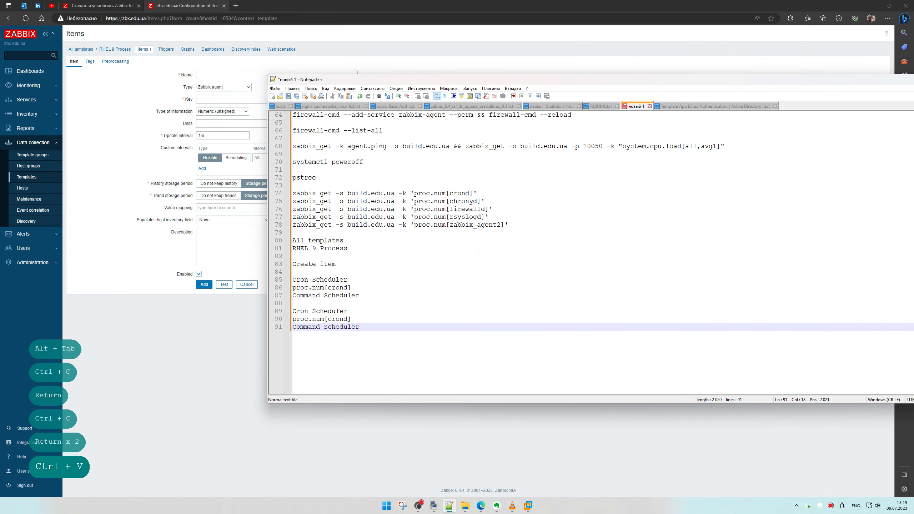
Change crond to chronyd in the duplicated key, making it proc.num[chronyd].
{"action": "double_click", "coordinate": [464, 201]}
{"action": "key", "text": "ctrl+c"}
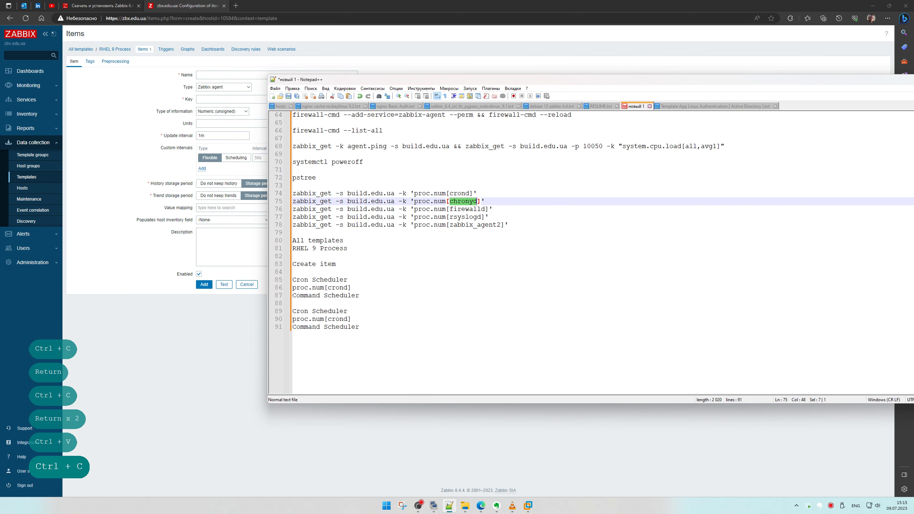
{"action": "double_click", "coordinate": [332, 319]}
{"action": "key", "text": "ctrl+v"}
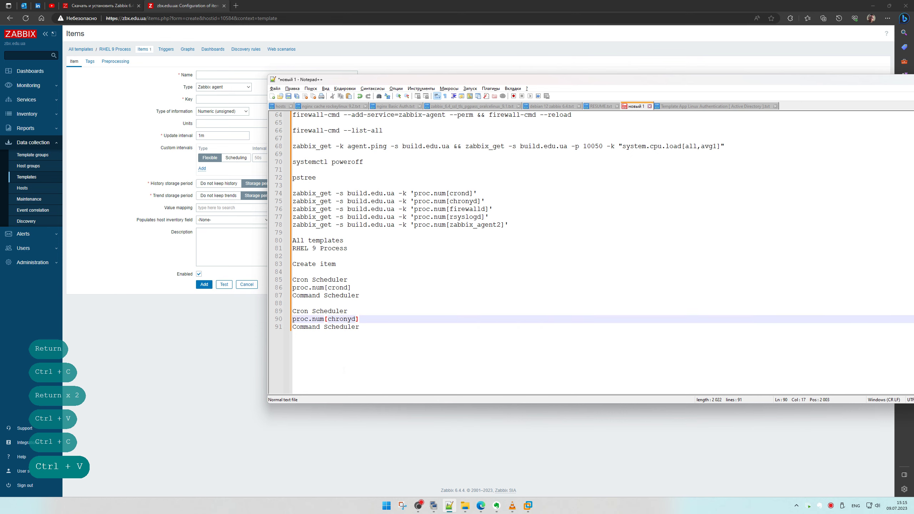
Run 'systemctl status chronyd' in the root terminal to check the service.
{"action": "key", "text": "alt+Tab"}
{"action": "key", "text": "alt+Tab"}
{"action": "mouse_move", "coordinate": [434, 506]}
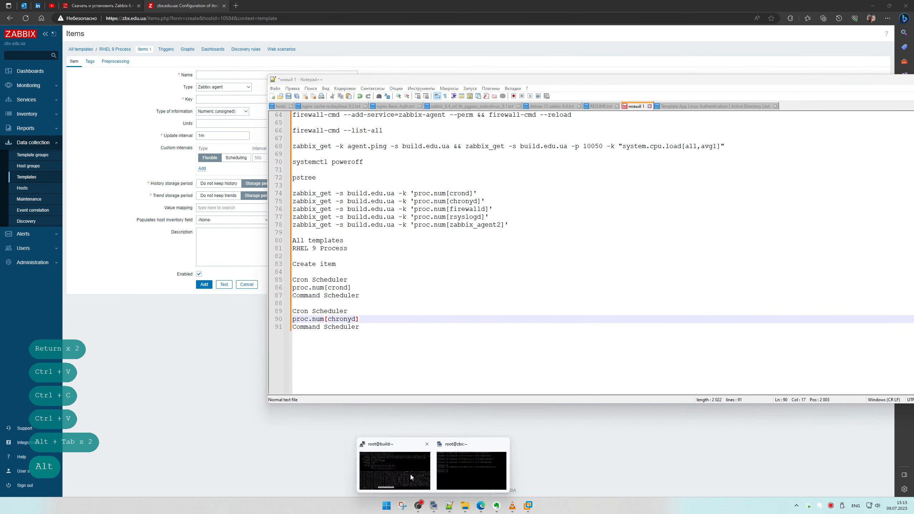
{"action": "left_click", "coordinate": [412, 477]}
{"action": "key", "text": "ctrl+l"}
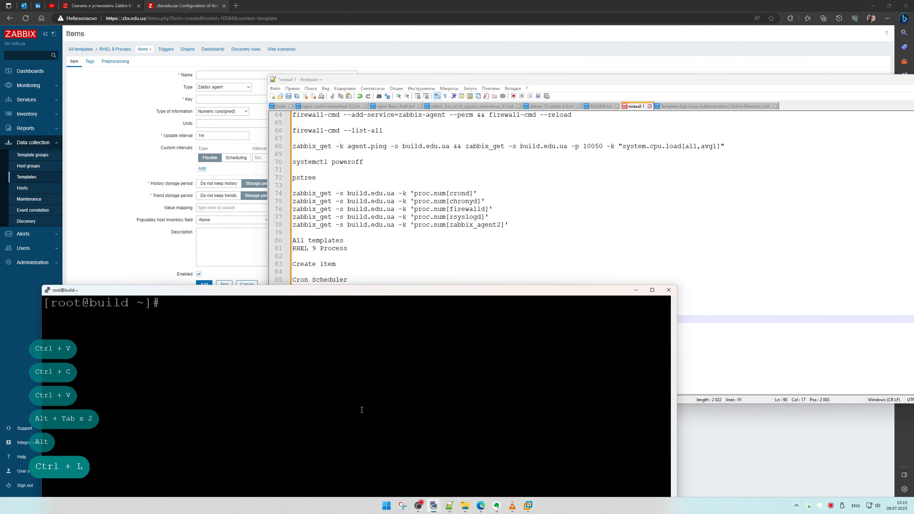
{"action": "key", "text": "Up"}
{"action": "key", "text": "BackSpace"}
{"action": "key", "text": "BackSpace"}
{"action": "key", "text": "BackSpace"}
{"action": "key", "text": "BackSpace"}
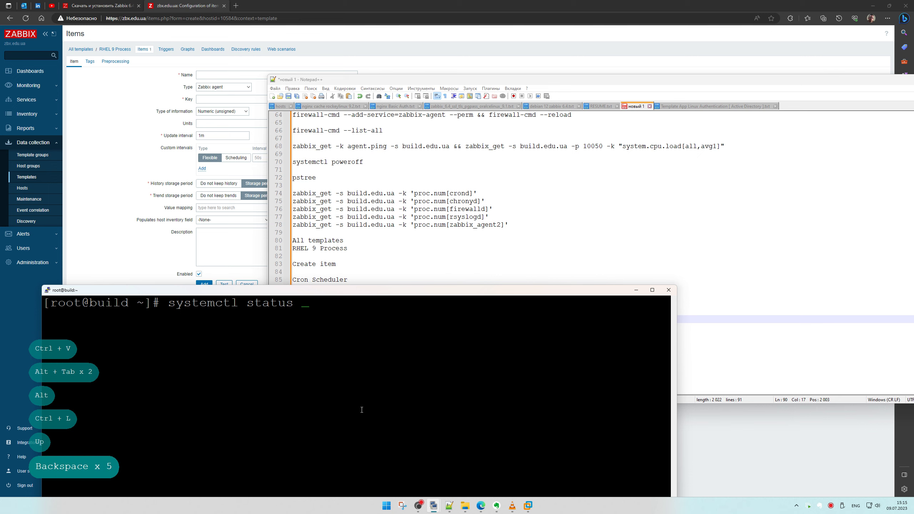
{"action": "right_click", "coordinate": [362, 411]}
{"action": "key", "text": "Return"}
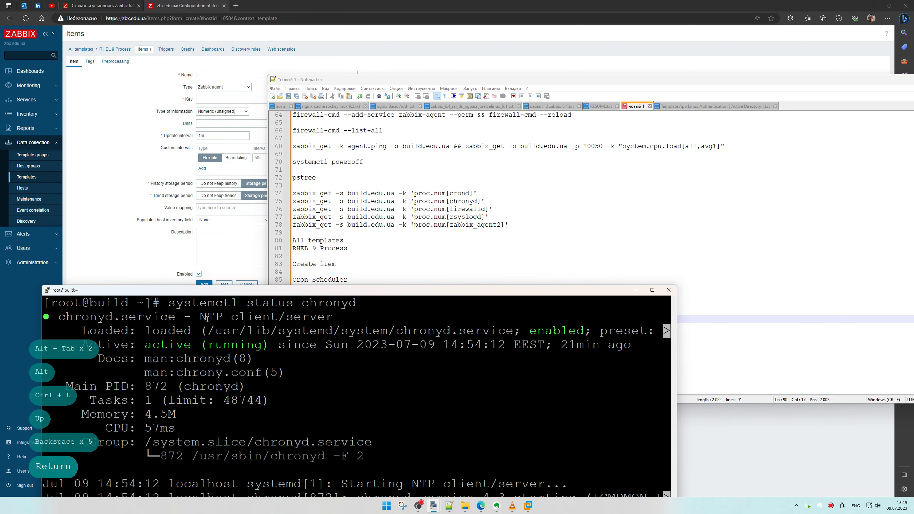
Replace Command Scheduler and Cron Scheduler in the new block with NTP client.
{"action": "left_click_drag", "start_coordinate": [200, 317], "coordinate": [277, 316]}
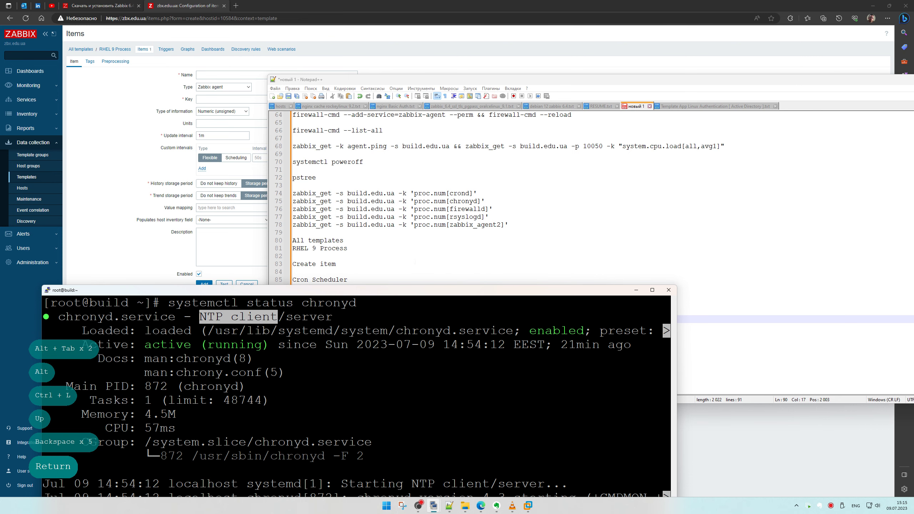
{"action": "left_click", "coordinate": [336, 264]}
{"action": "left_click_drag", "start_coordinate": [359, 327], "coordinate": [293, 327]}
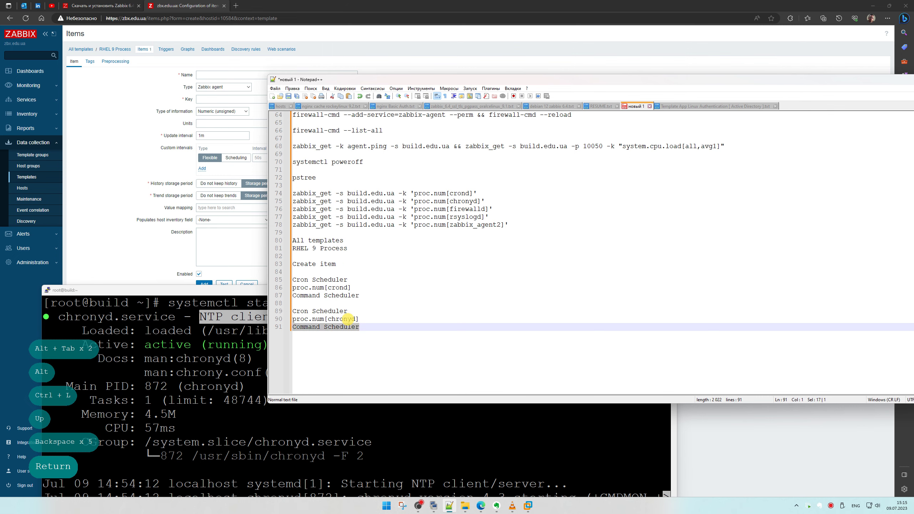
{"action": "key", "text": "ctrl+v"}
{"action": "left_click", "coordinate": [259, 341]}
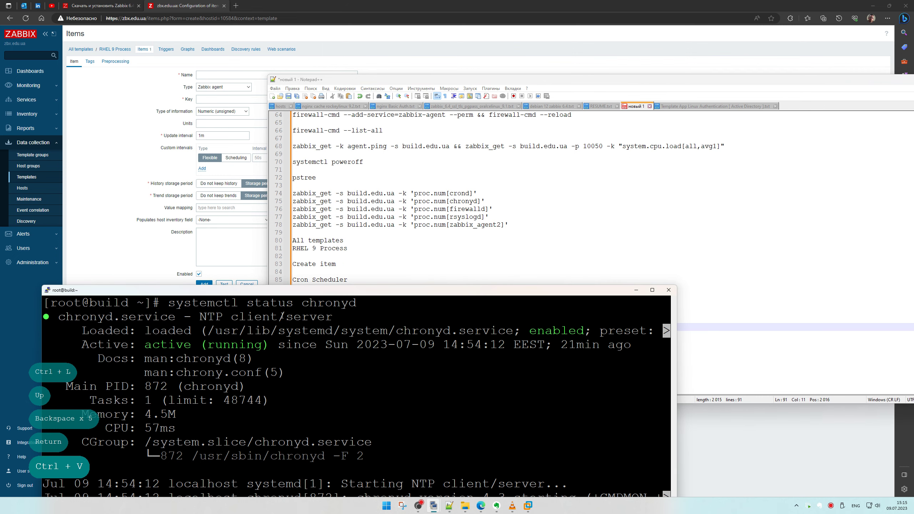
{"action": "double_click", "coordinate": [239, 319]}
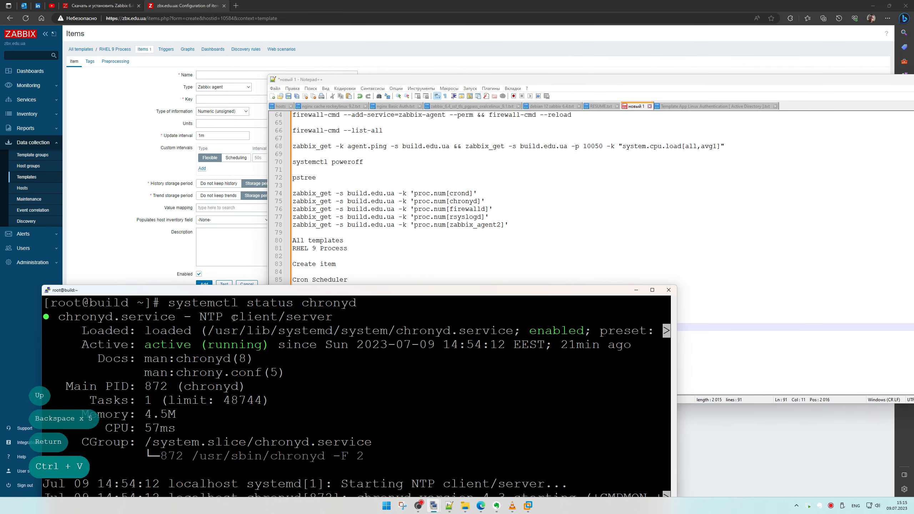
{"action": "double_click", "coordinate": [237, 320]}
{"action": "left_click_drag", "start_coordinate": [200, 317], "coordinate": [278, 317]}
{"action": "left_click", "coordinate": [378, 256]}
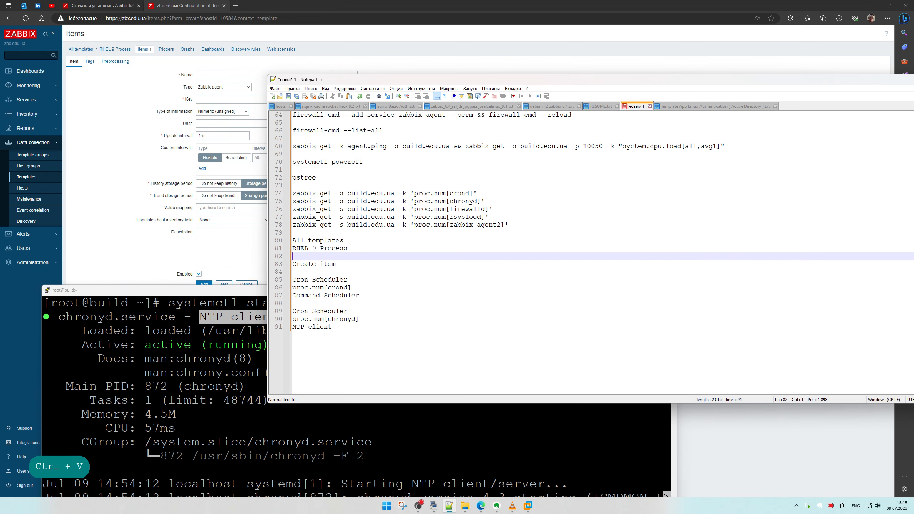
{"action": "left_click", "coordinate": [274, 314]}
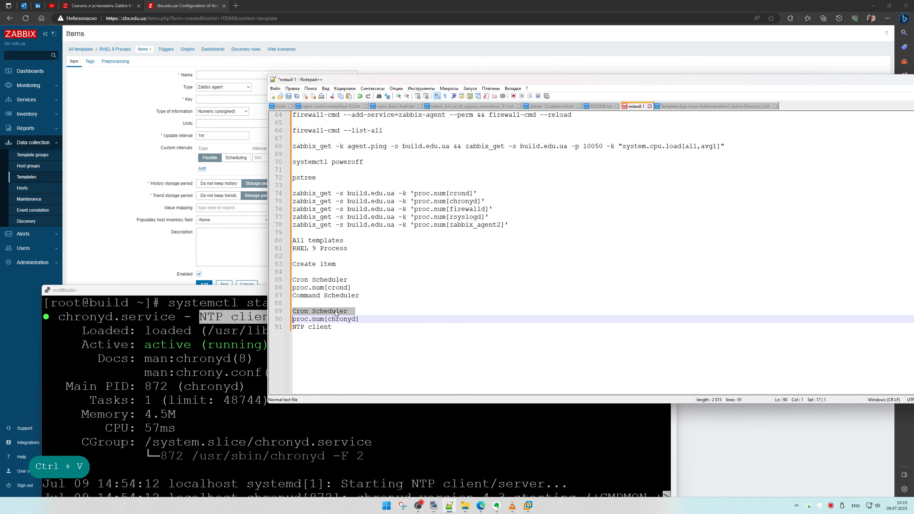
{"action": "key", "text": "shift+Home"}
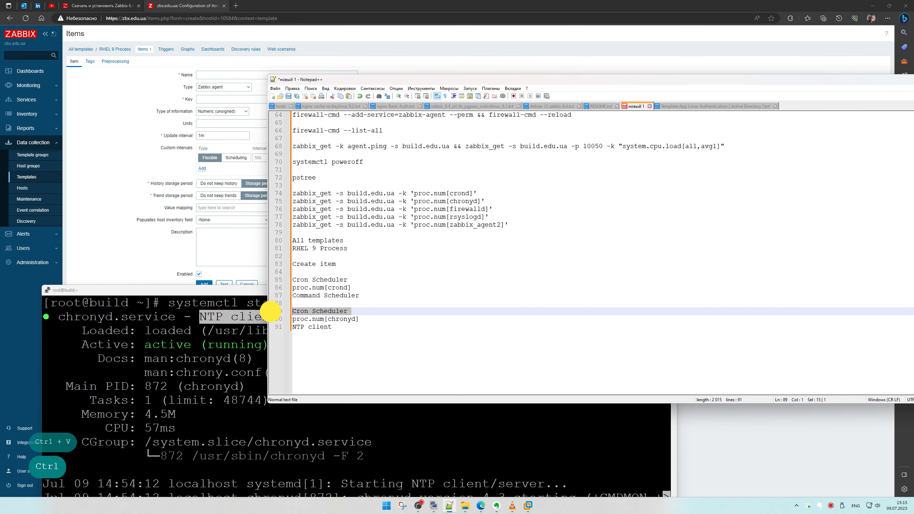
{"action": "key", "text": "ctrl+v"}
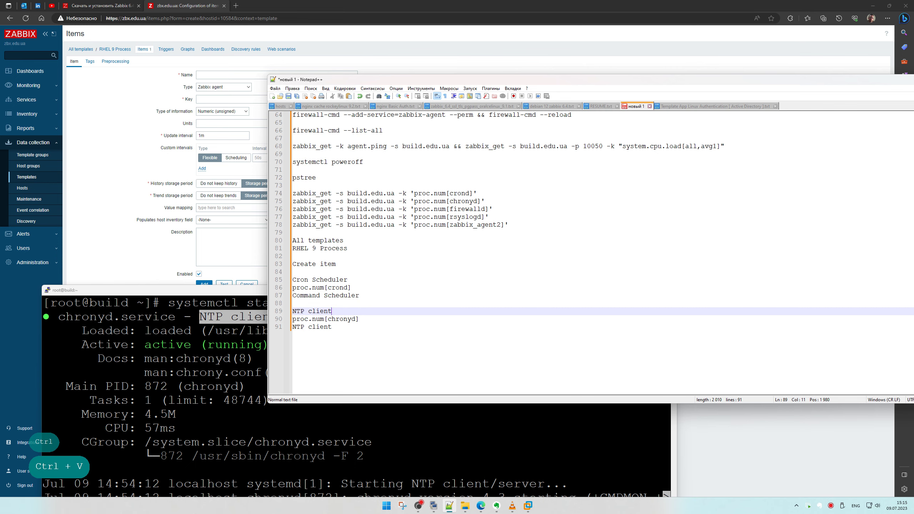
Enter NTP client as both the item name and description.
{"action": "left_click", "coordinate": [234, 75]}
{"action": "key", "text": "ctrl+v"}
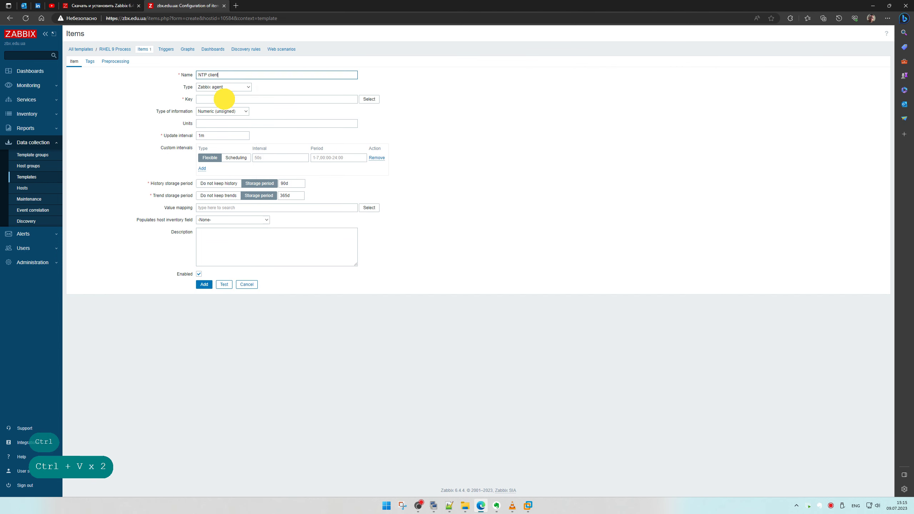
{"action": "left_click", "coordinate": [224, 99]}
{"action": "left_click", "coordinate": [229, 237]}
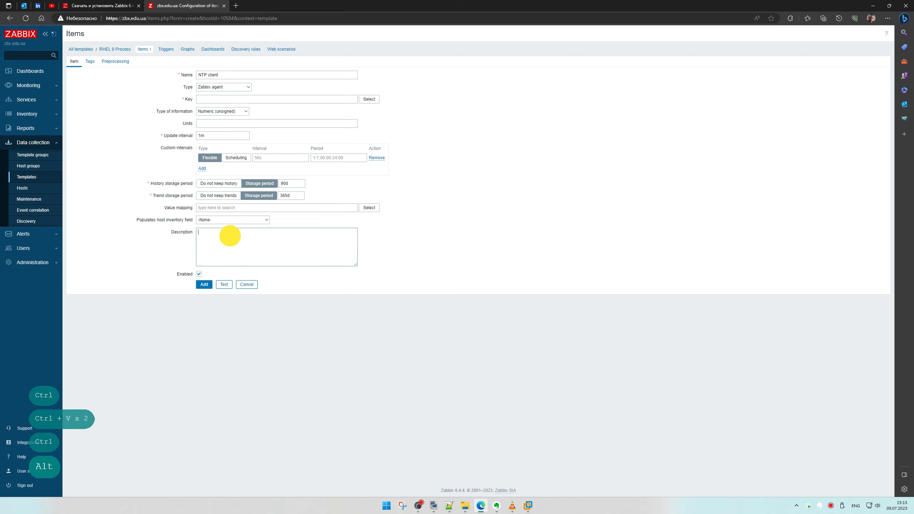
{"action": "key", "text": "ctrl+v"}
Set the key to proc.num[chronyd] and add the NTP client item.
{"action": "key", "text": "alt+Tab"}
{"action": "left_click_drag", "start_coordinate": [358, 319], "coordinate": [292, 319]}
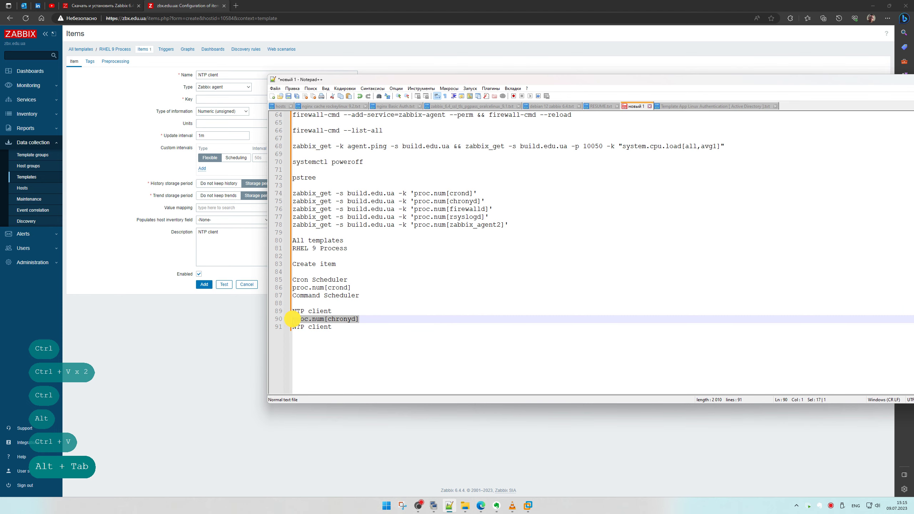
{"action": "key", "text": "ctrl+c"}
{"action": "left_click", "coordinate": [231, 121]}
{"action": "left_click", "coordinate": [261, 99]}
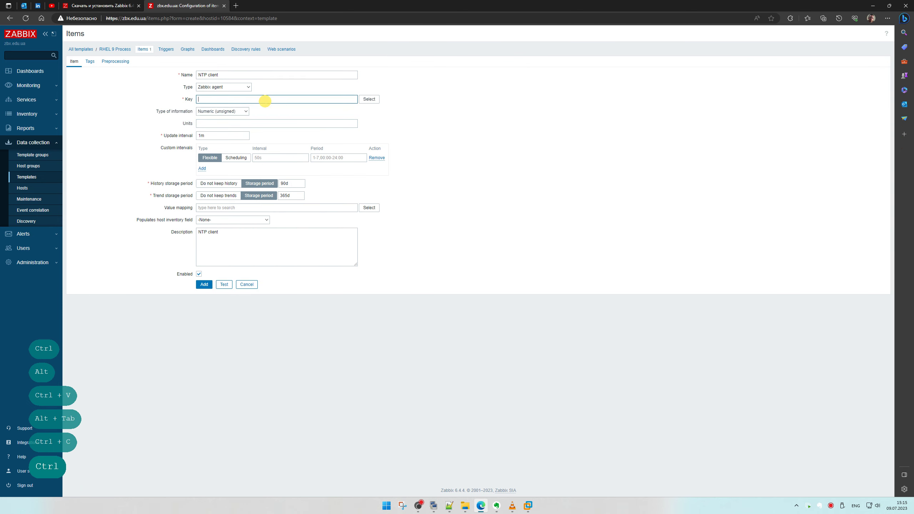
{"action": "key", "text": "ctrl+v"}
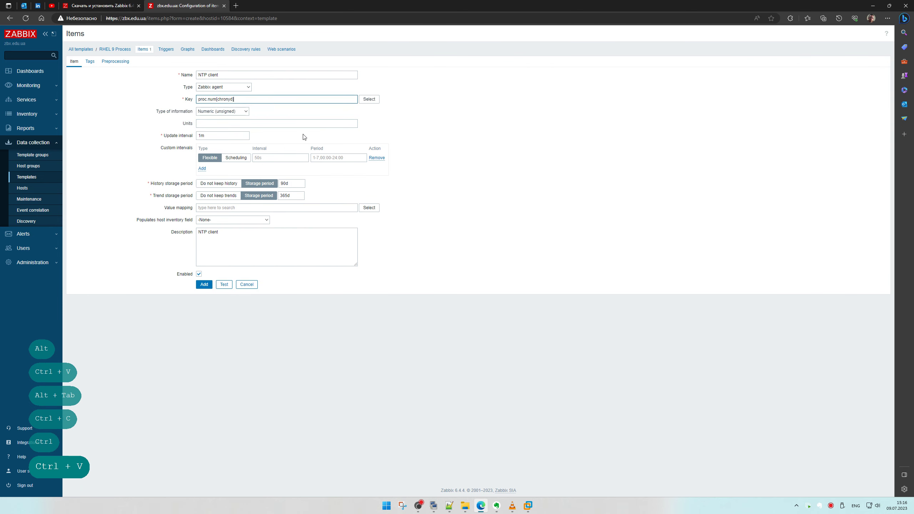
{"action": "left_click", "coordinate": [204, 284]}
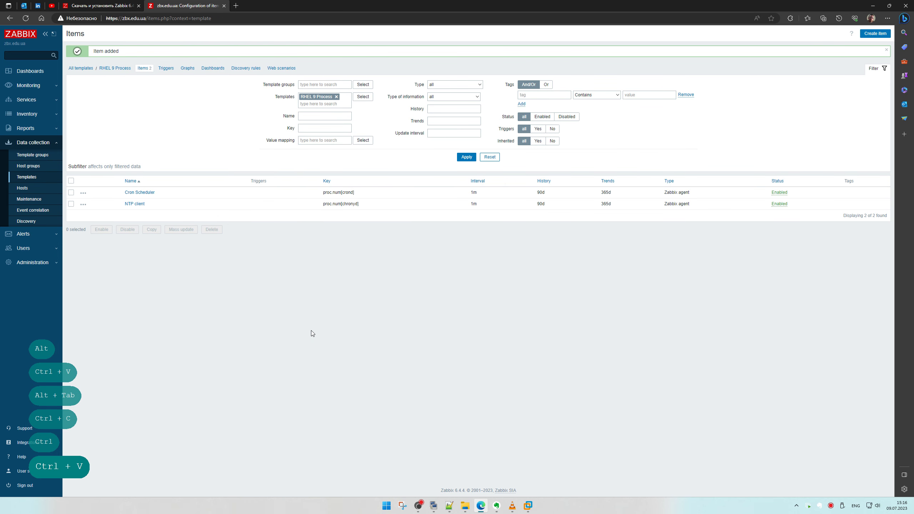
{"action": "key", "text": "alt+Tab"}
Duplicate the NTP client notes block below itself in Notepad++.
{"action": "left_click", "coordinate": [352, 335]}
{"action": "key", "text": "Return"}
{"action": "key", "text": "Return"}
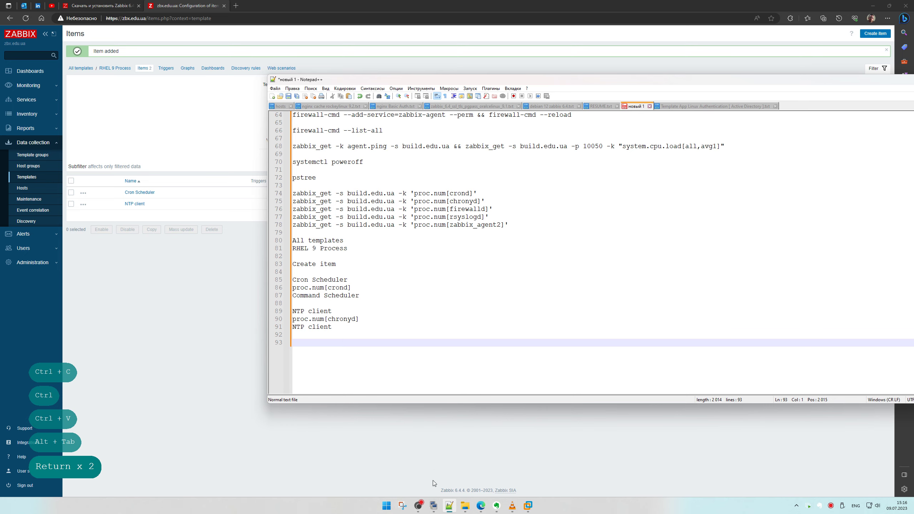
{"action": "mouse_move", "coordinate": [433, 505]}
{"action": "left_click", "coordinate": [450, 478]}
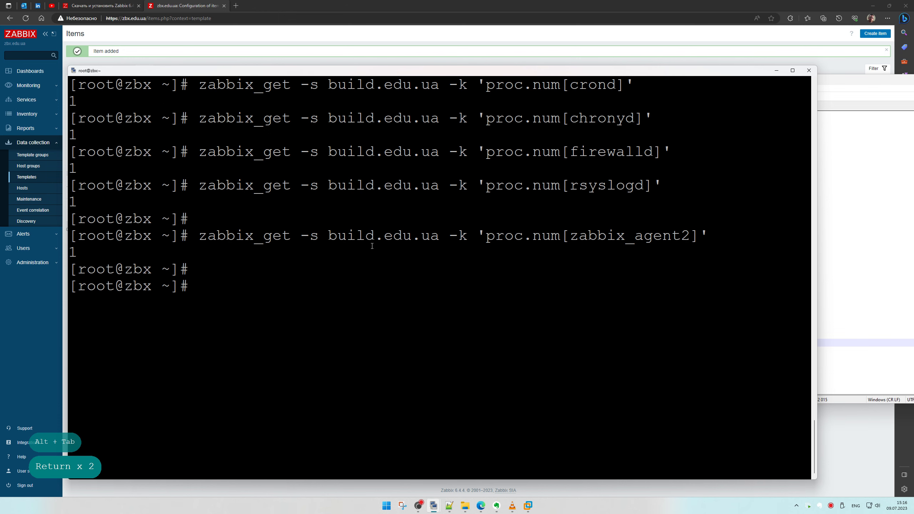
{"action": "left_click", "coordinate": [777, 71]}
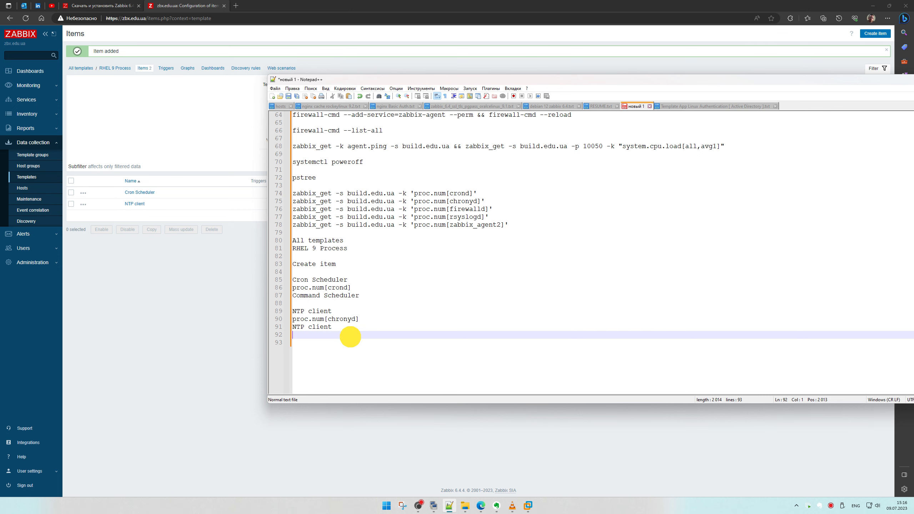
{"action": "left_click_drag", "start_coordinate": [351, 337], "coordinate": [266, 311]}
{"action": "key", "text": "ctrl+c"}
{"action": "left_click", "coordinate": [343, 338]}
{"action": "key", "text": "Return"}
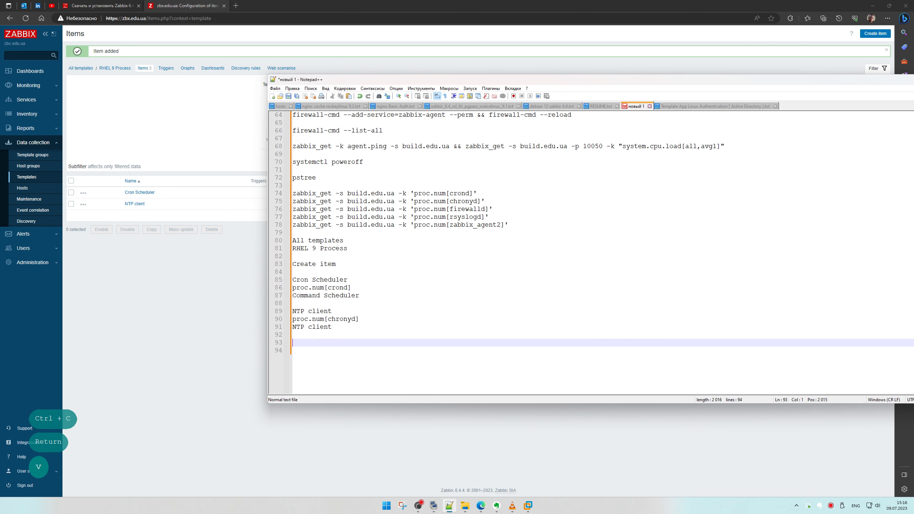
{"action": "type", "text": "v"}
{"action": "key", "text": "BackSpace"}
{"action": "key", "text": "ctrl+v"}
{"action": "key", "text": "Return"}
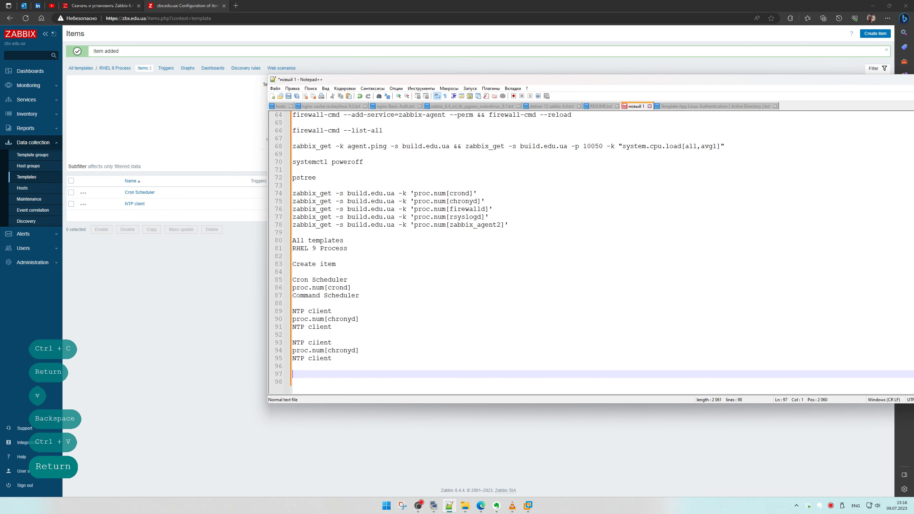
Change the copied block's key from chronyd to proc.num[firewalld].
{"action": "double_click", "coordinate": [467, 209]}
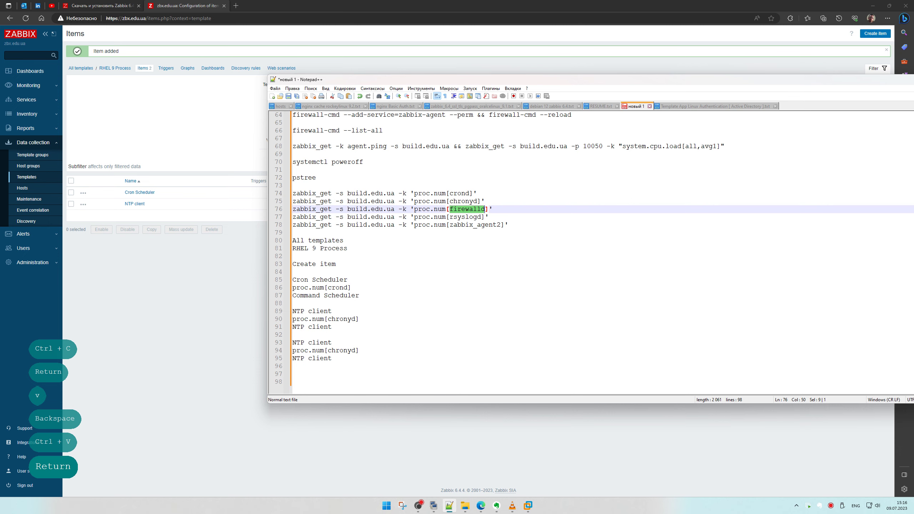
{"action": "key", "text": "ctrl+c"}
{"action": "double_click", "coordinate": [341, 350]}
{"action": "key", "text": "ctrl+v"}
Run systemctl status firewalld in the terminal and copy its description 'dynamic firewall daemon'.
{"action": "mouse_move", "coordinate": [433, 505]}
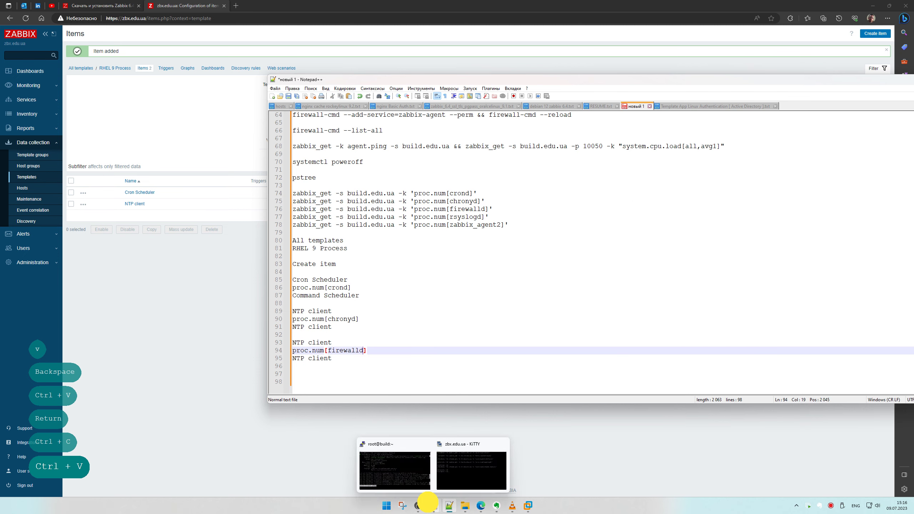
{"action": "left_click", "coordinate": [416, 470]}
{"action": "key", "text": "ctrl+l"}
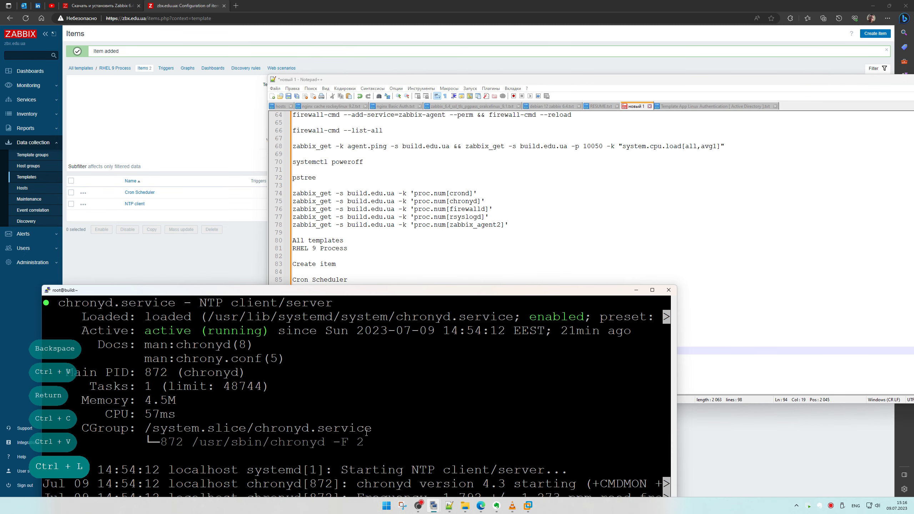
{"action": "key", "text": "ctrl+l"}
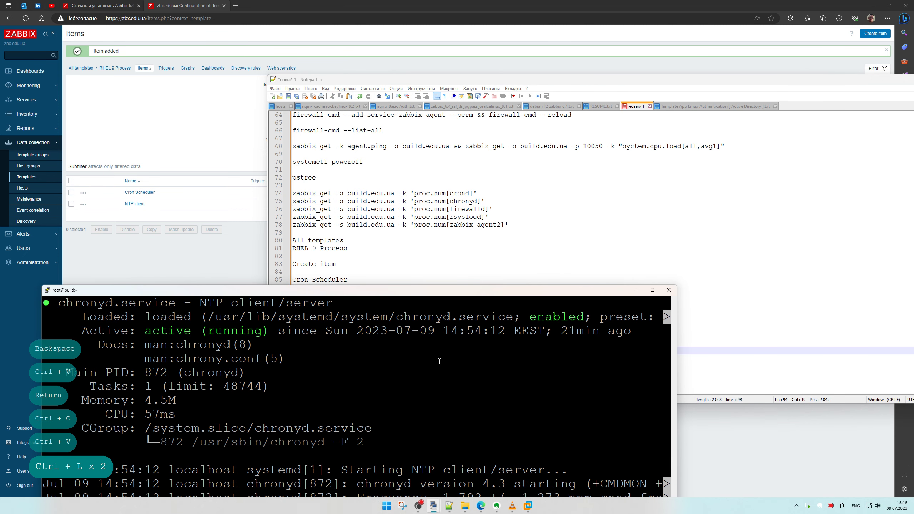
{"action": "key", "text": "ctrl+l"}
{"action": "key", "text": "semicolon"}
{"action": "key", "text": "ctrl+c"}
{"action": "key", "text": "Return"}
{"action": "key", "text": "Return"}
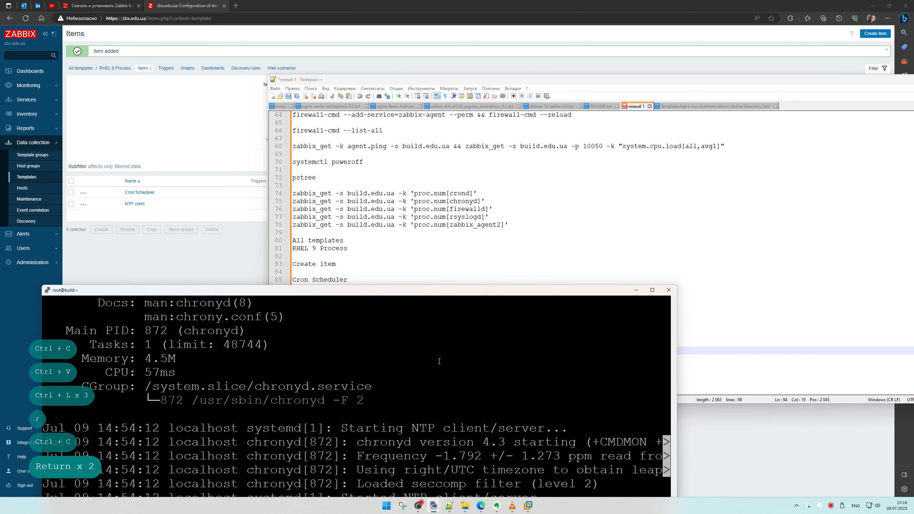
{"action": "key", "text": "ctrl+l"}
{"action": "key", "text": "Up"}
{"action": "key", "text": "BackSpace"}
{"action": "key", "text": "BackSpace"}
{"action": "key", "text": "BackSpace"}
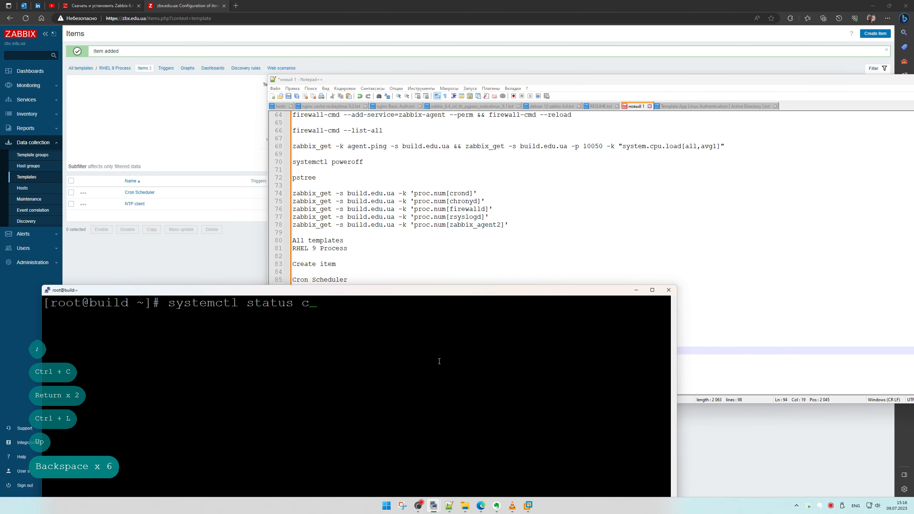
{"action": "key", "text": "BackSpace"}
{"action": "key", "text": "shift+Insert"}
{"action": "key", "text": "Return"}
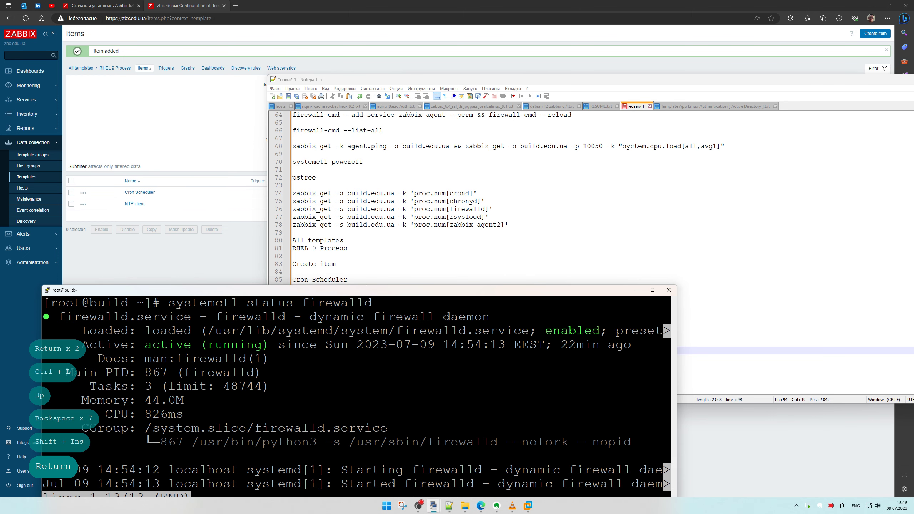
{"action": "left_click_drag", "start_coordinate": [311, 315], "coordinate": [490, 315]}
Set the block's name to 'firewall daemon' and its description to 'dynamic firewall daemon'.
{"action": "left_click", "coordinate": [449, 506]}
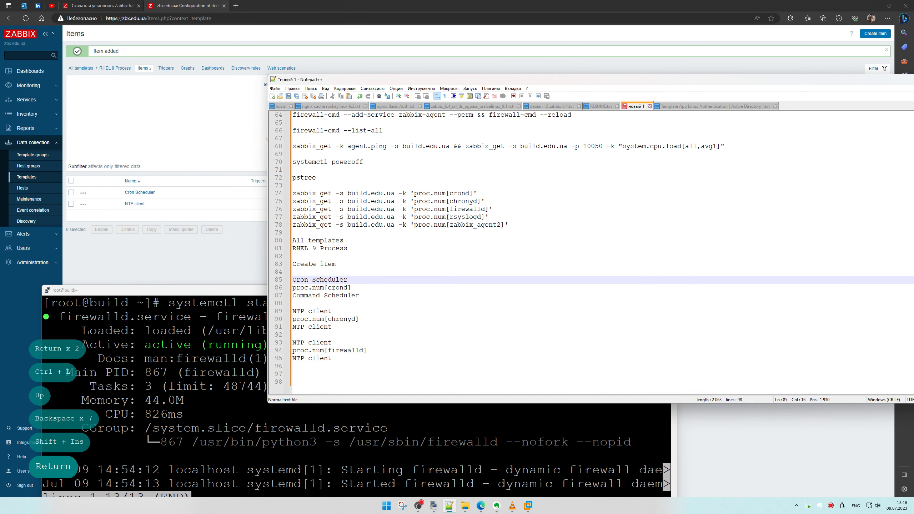
{"action": "left_click_drag", "start_coordinate": [331, 359], "coordinate": [291, 342]}
{"action": "key", "text": "ctrl+v"}
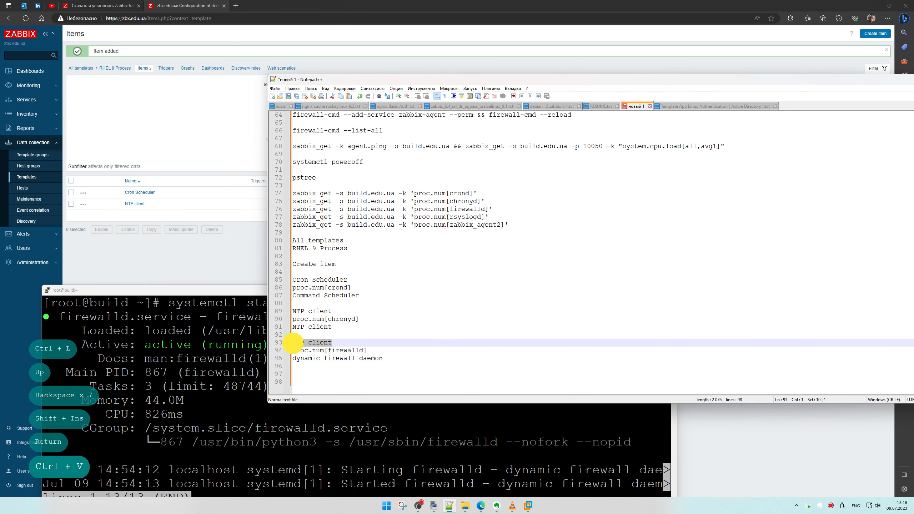
{"action": "key", "text": "ctrl+v"}
{"action": "double_click", "coordinate": [306, 343]}
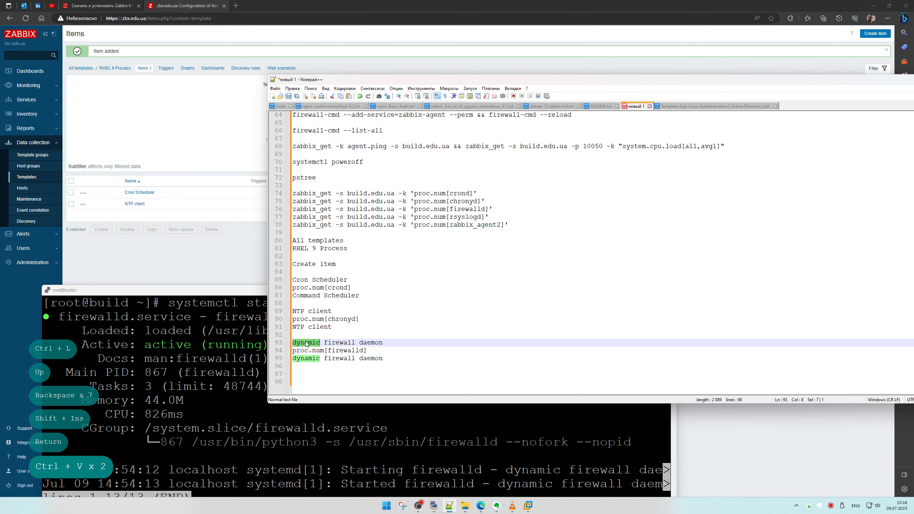
{"action": "key", "text": "Delete"}
{"action": "key", "text": "Delete"}
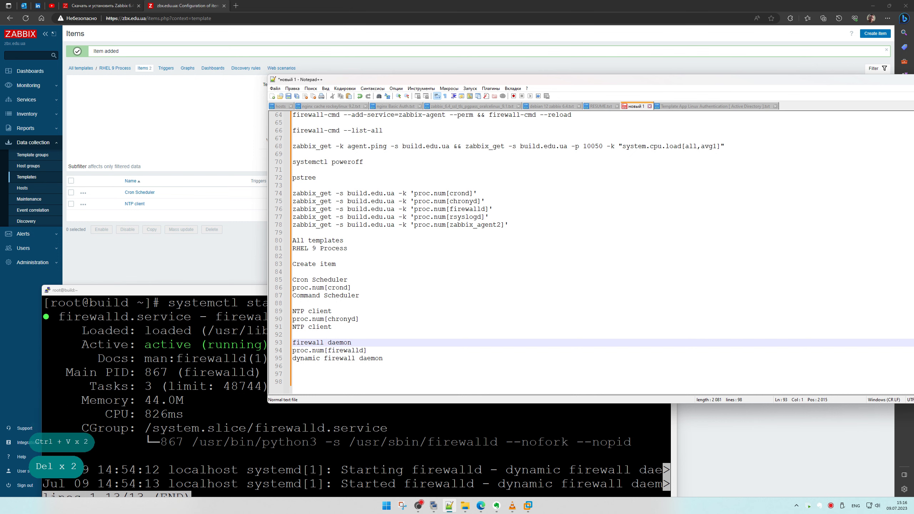
{"action": "left_click_drag", "start_coordinate": [352, 343], "coordinate": [293, 342]}
{"action": "key", "text": "ctrl+c"}
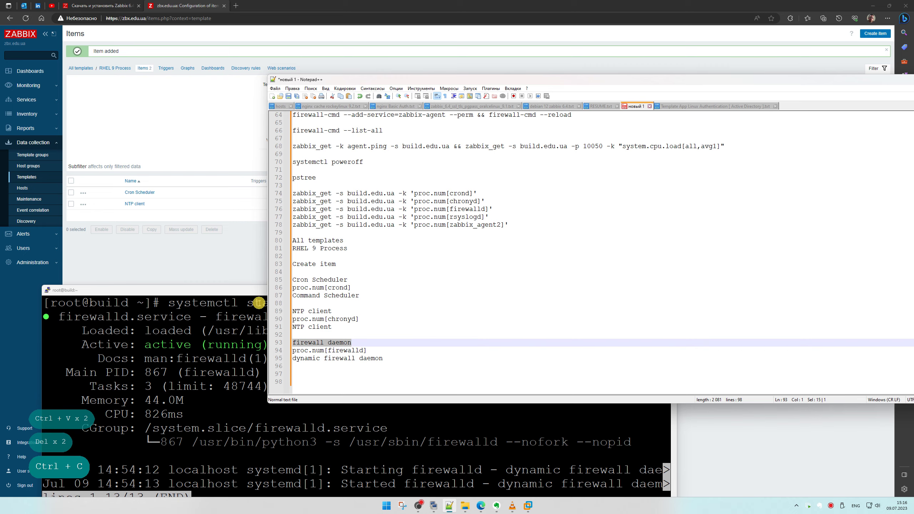
{"action": "left_click", "coordinate": [156, 181]}
{"action": "left_click", "coordinate": [875, 33]}
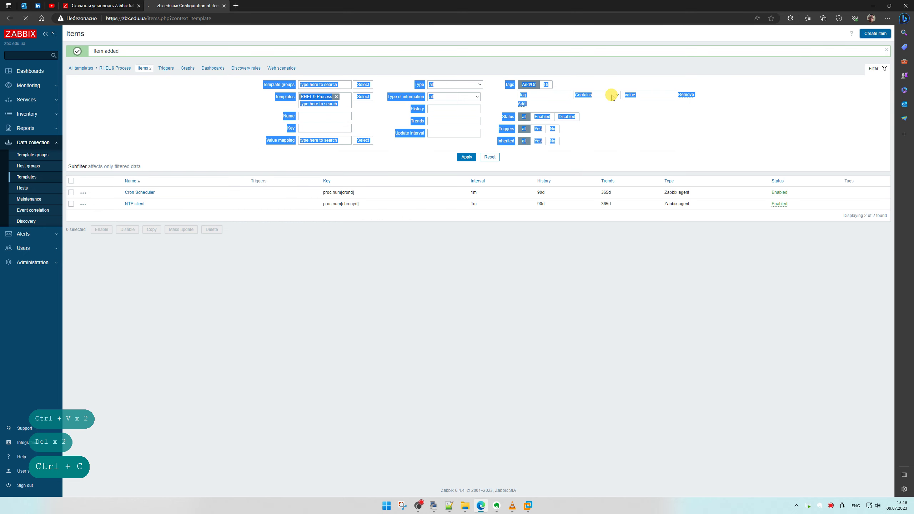
Fill in the item name 'firewall daemon' and key proc.num[firewalld] from the notes.
{"action": "key", "text": "ctrl+v"}
{"action": "key", "text": "alt+Tab"}
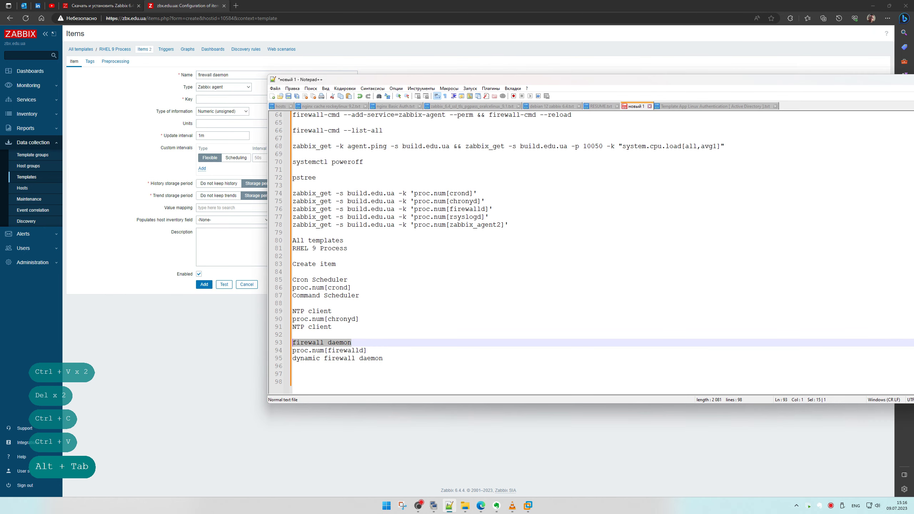
{"action": "left_click_drag", "start_coordinate": [367, 351], "coordinate": [282, 350]}
{"action": "key", "text": "ctrl+c"}
{"action": "left_click", "coordinate": [216, 99]}
{"action": "key", "text": "ctrl+v"}
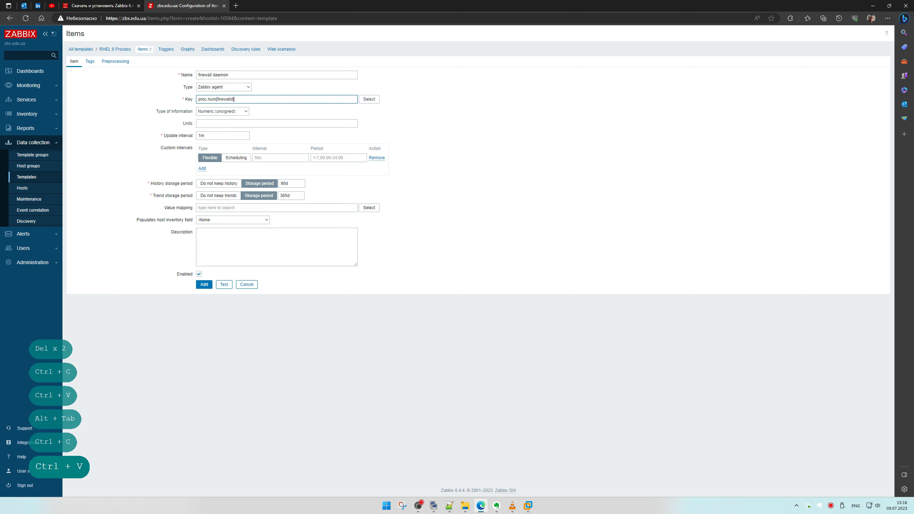
Enter the description 'dynamic firewall daemon' and add the item.
{"action": "key", "text": "alt+Tab"}
{"action": "left_click_drag", "start_coordinate": [383, 359], "coordinate": [239, 359]}
{"action": "key", "text": "ctrl+c"}
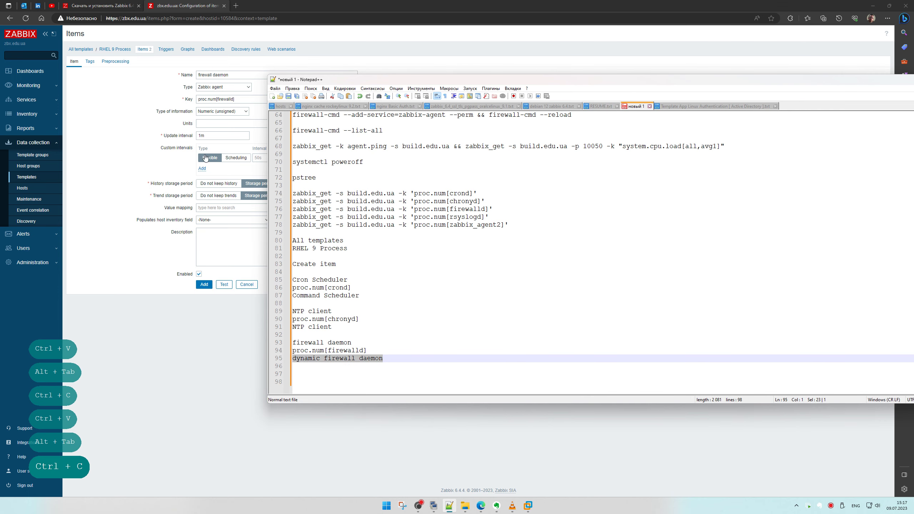
{"action": "left_click", "coordinate": [204, 123]}
{"action": "key", "text": "ctrl+v"}
{"action": "key", "text": "ctrl+z"}
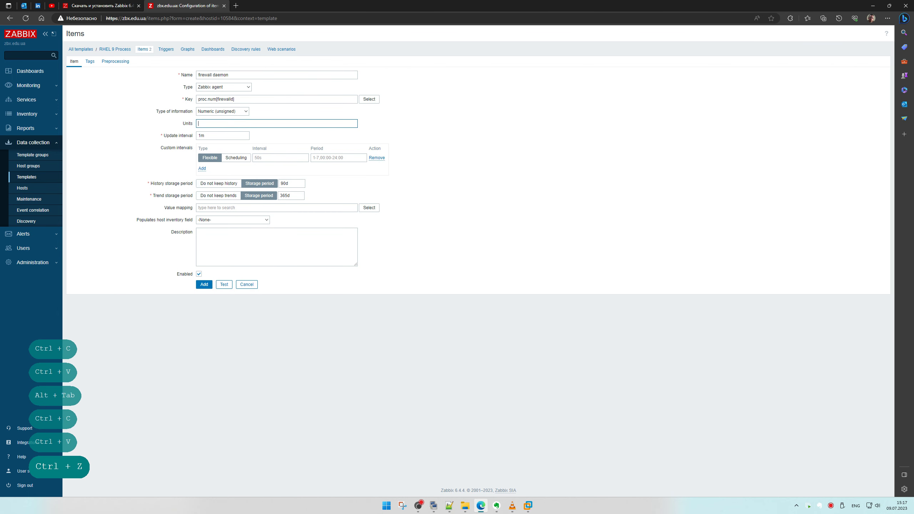
{"action": "left_click", "coordinate": [252, 247]}
{"action": "key", "text": "ctrl+v"}
{"action": "left_click", "coordinate": [204, 284]}
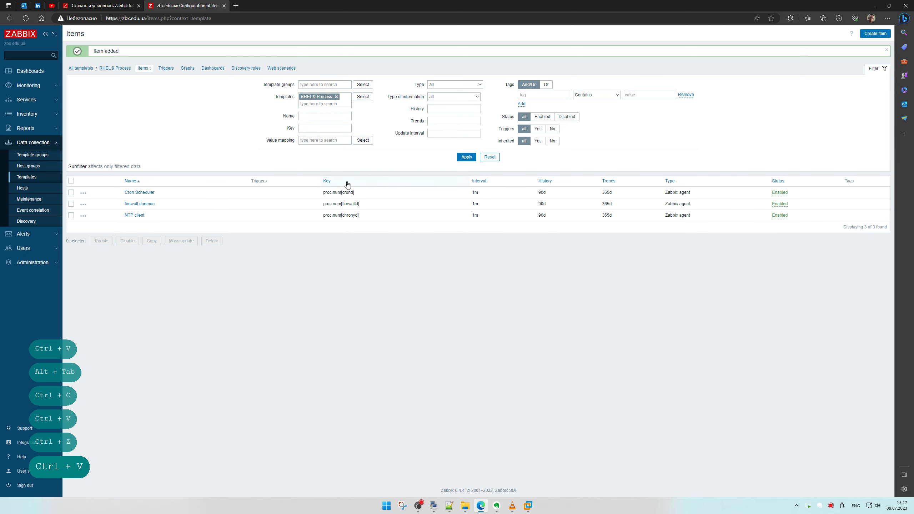
Copy the firewalld notes block (lines 93–95) and paste it at line 97.
{"action": "left_click", "coordinate": [864, 36]}
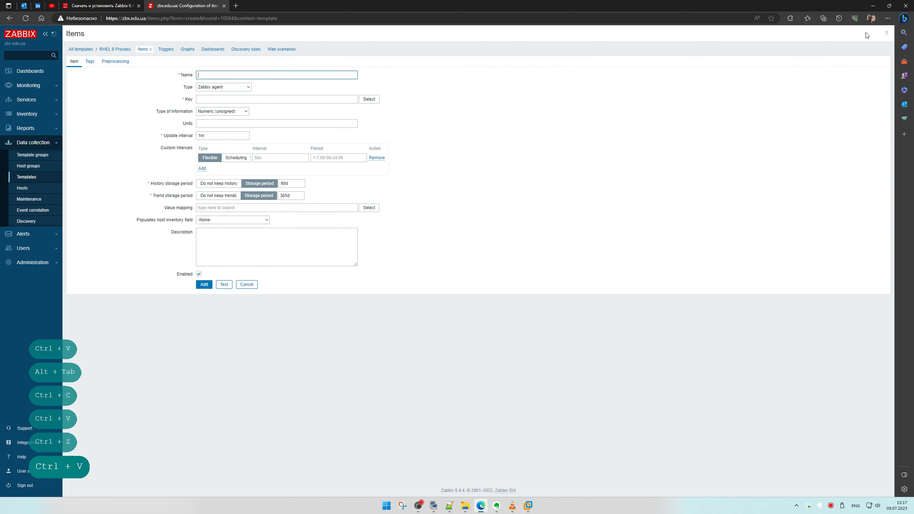
{"action": "key", "text": "alt+Tab"}
{"action": "left_click", "coordinate": [408, 362]}
{"action": "key", "text": "shift+Up"}
{"action": "key", "text": "shift+Up"}
{"action": "key", "text": "shift+Up"}
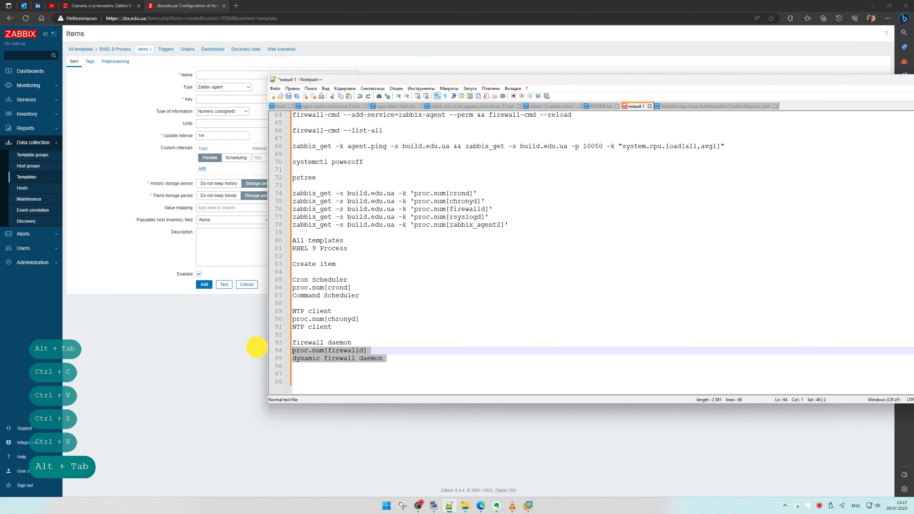
{"action": "key", "text": "ctrl+c"}
{"action": "key", "text": "ctrl+c"}
{"action": "key", "text": "ctrl+c"}
{"action": "left_click", "coordinate": [302, 375]}
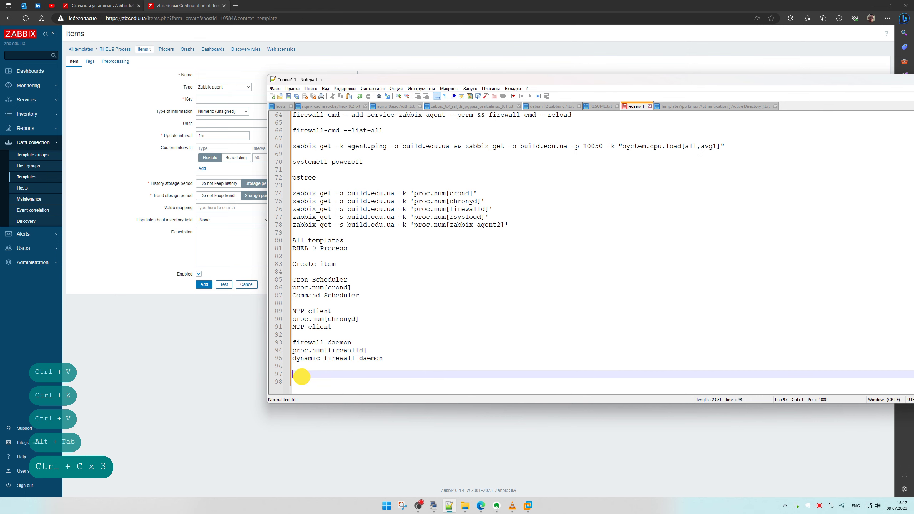
{"action": "key", "text": "ctrl+v"}
Change the copied key on line 98 to proc.num[rsyslogd].
{"action": "double_click", "coordinate": [466, 209]}
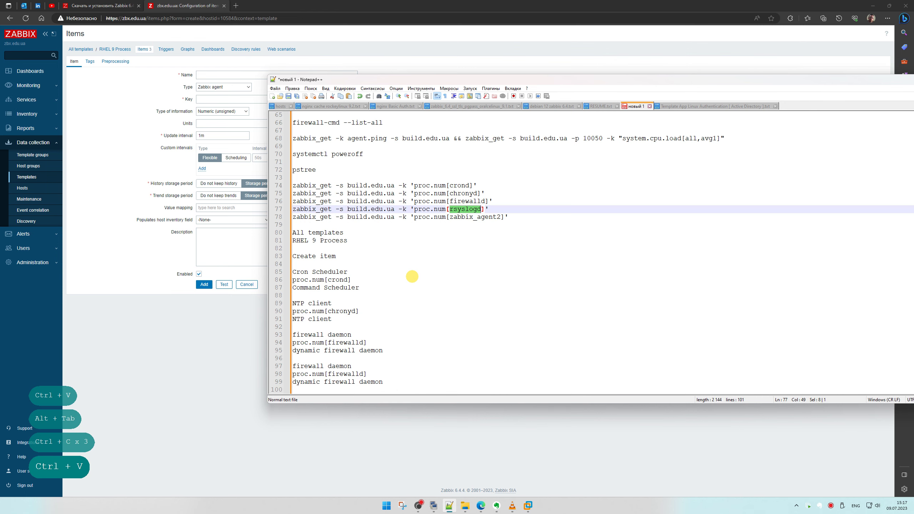
{"action": "key", "text": "ctrl+c"}
{"action": "double_click", "coordinate": [345, 374]}
{"action": "key", "text": "ctrl+v"}
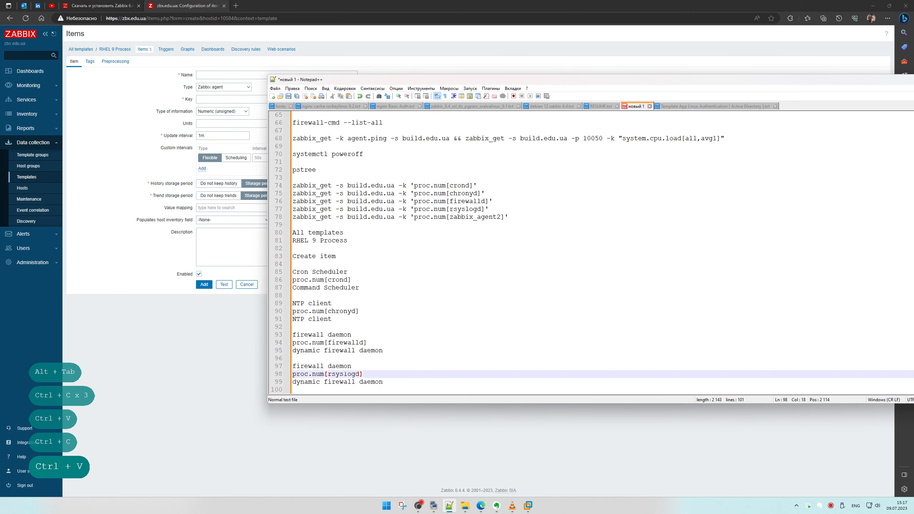
{"action": "key", "text": "alt+Tab"}
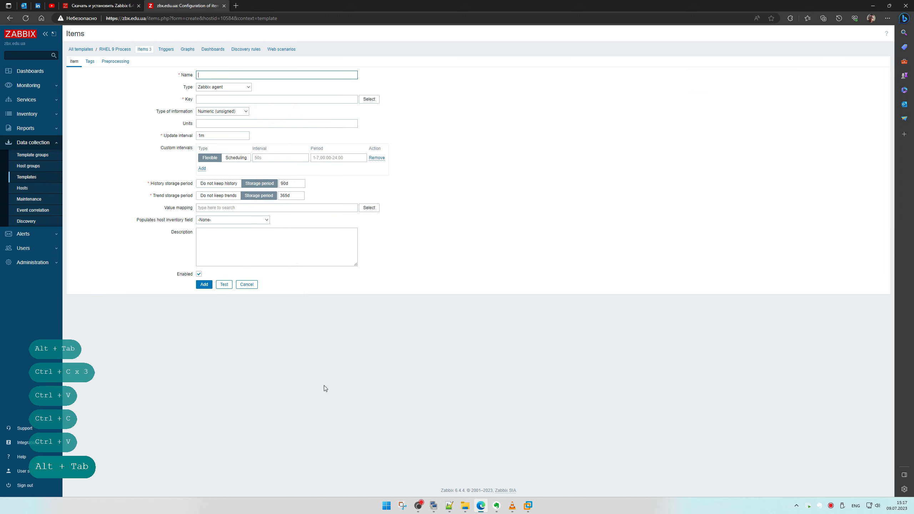
{"action": "key", "text": "alt+Tab"}
{"action": "left_click", "coordinate": [433, 502]}
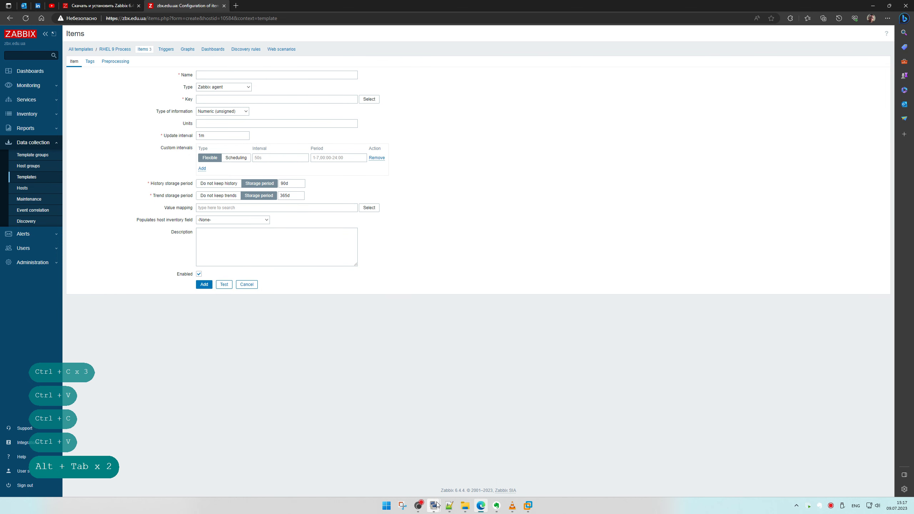
{"action": "key", "text": "alt"}
Clear the terminal and run a systemctl status check for rsyslogd.
{"action": "mouse_move", "coordinate": [434, 506]}
{"action": "left_click", "coordinate": [411, 472]}
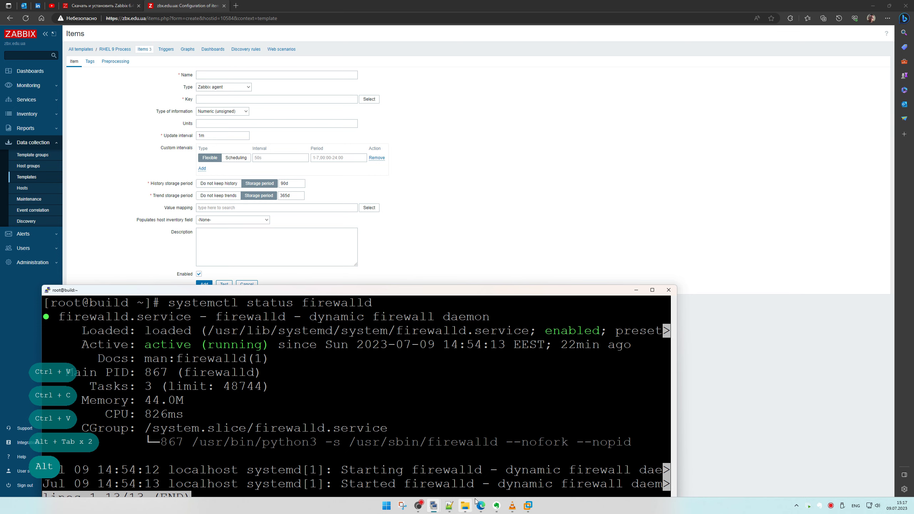
{"action": "left_click", "coordinate": [449, 506]}
{"action": "left_click", "coordinate": [290, 414]}
{"action": "key", "text": "ctrl+c"}
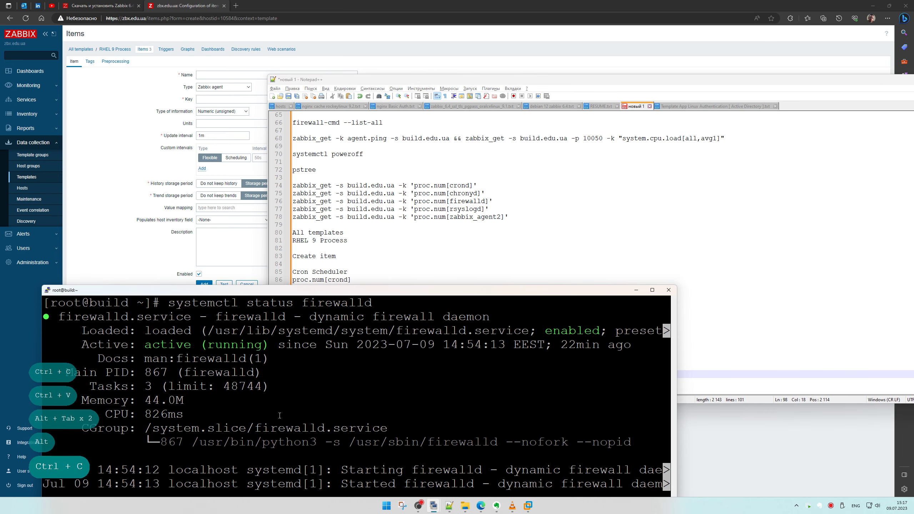
{"action": "key", "text": "ctrl+l"}
{"action": "key", "text": "Up"}
{"action": "key", "text": "BackSpace"}
{"action": "key", "text": "BackSpace"}
{"action": "key", "text": "BackSpace"}
{"action": "key", "text": "BackSpace"}
{"action": "key", "text": "BackSpace"}
{"action": "key", "text": "BackSpace"}
{"action": "key", "text": "BackSpace"}
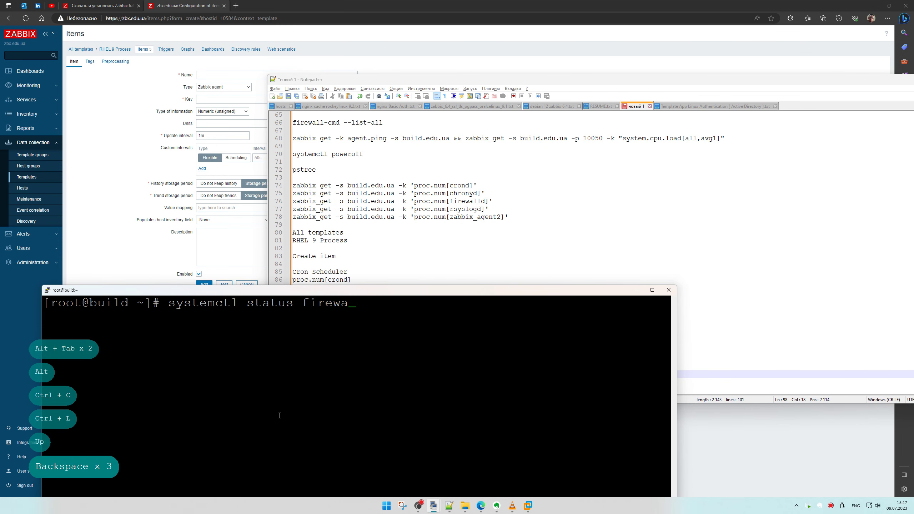
{"action": "key", "text": "shift+Insert"}
{"action": "key", "text": "Return"}
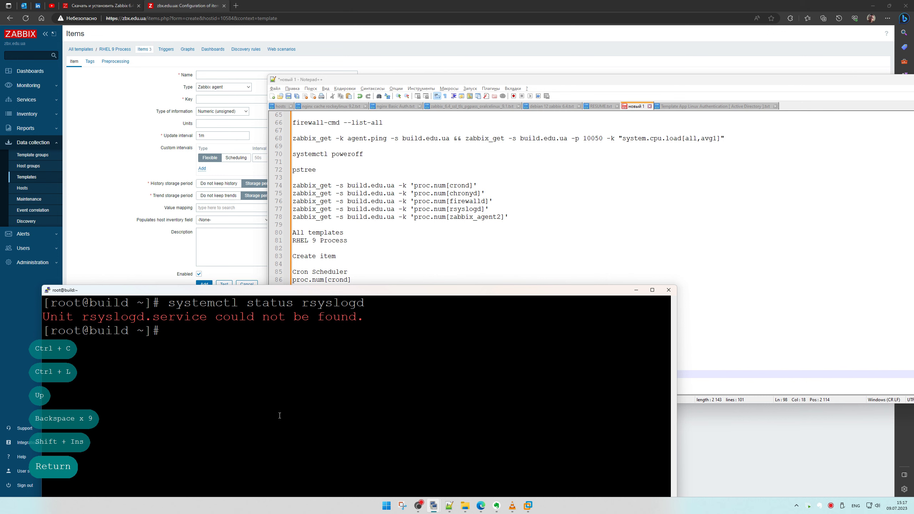
After failed service-name completion, list running processes with pstree.
{"action": "key", "text": "Up"}
{"action": "key", "text": "Tab"}
{"action": "key", "text": "Tab"}
{"action": "key", "text": "BackSpace"}
{"action": "key", "text": "BackSpace"}
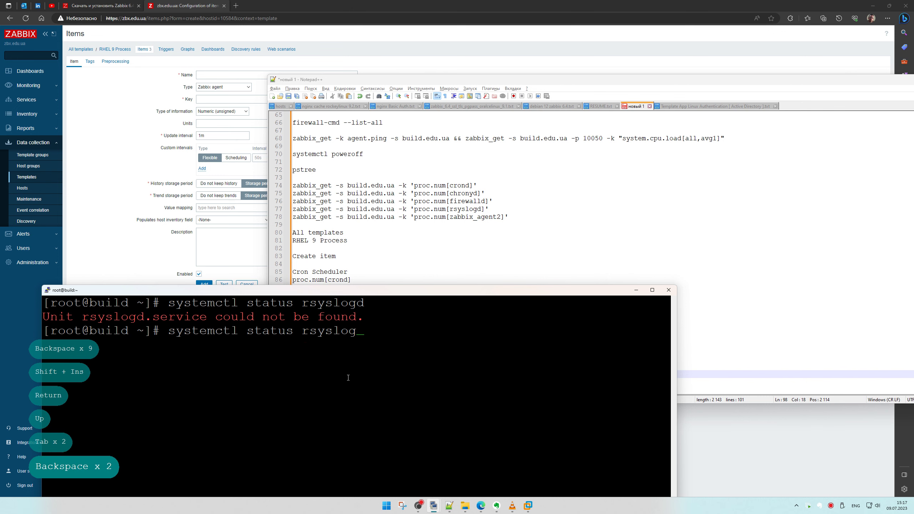
{"action": "key", "text": "Tab"}
{"action": "key", "text": "Tab"}
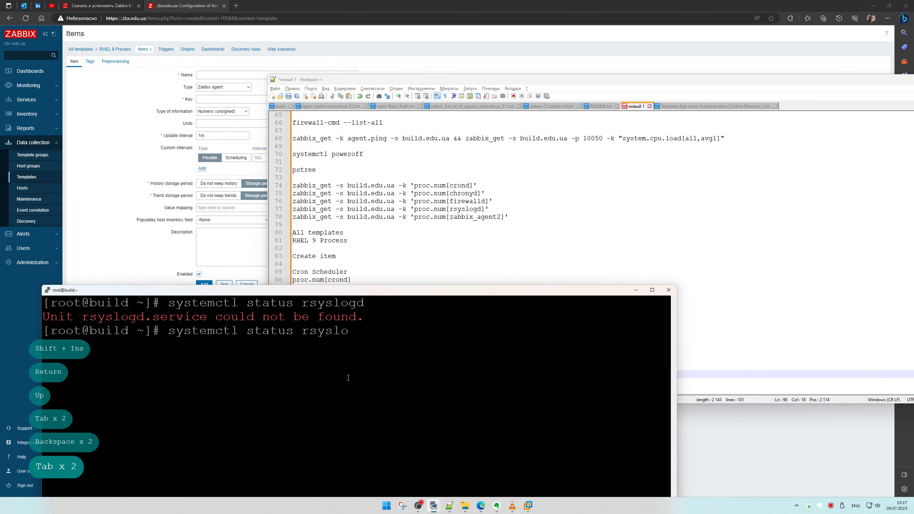
{"action": "key", "text": "Up"}
{"action": "key", "text": "Up"}
{"action": "key", "text": "Up"}
{"action": "key", "text": "Up"}
{"action": "key", "text": "ctrl+c"}
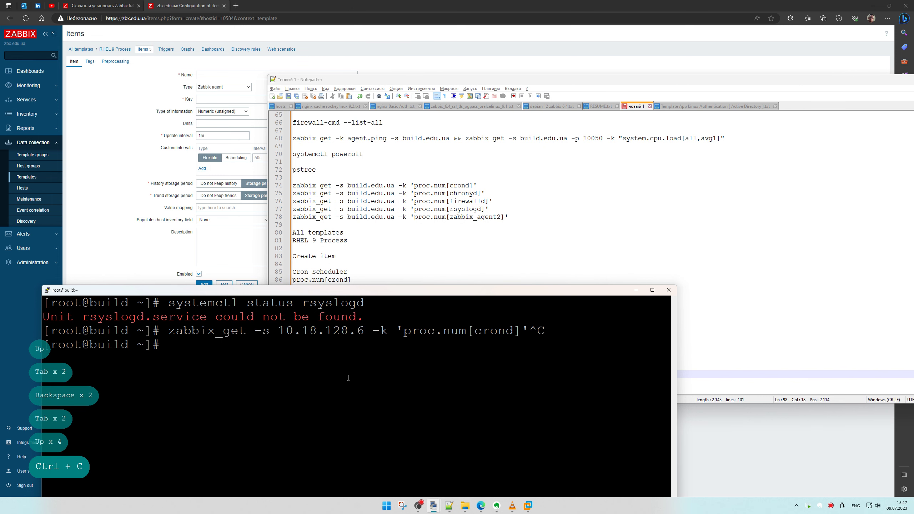
{"action": "key", "text": "ctrl+l"}
{"action": "type", "text": "pstree"}
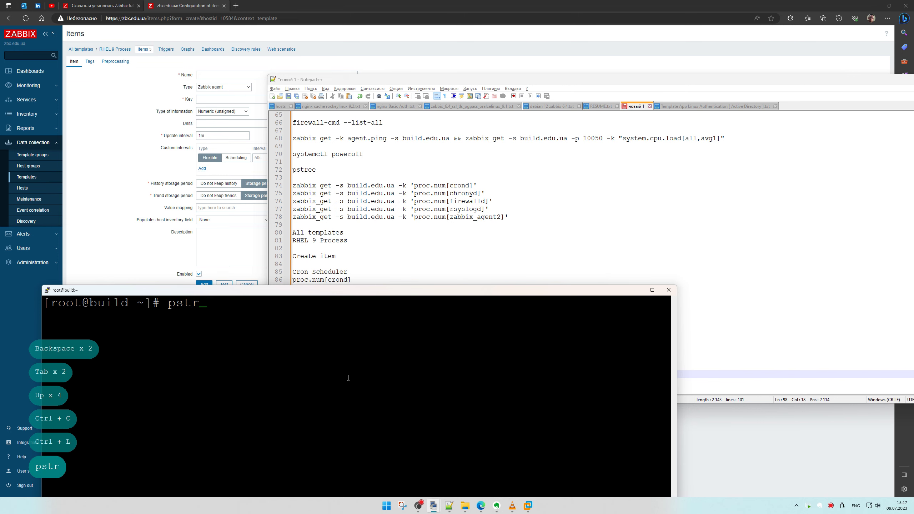
{"action": "key", "text": "Return"}
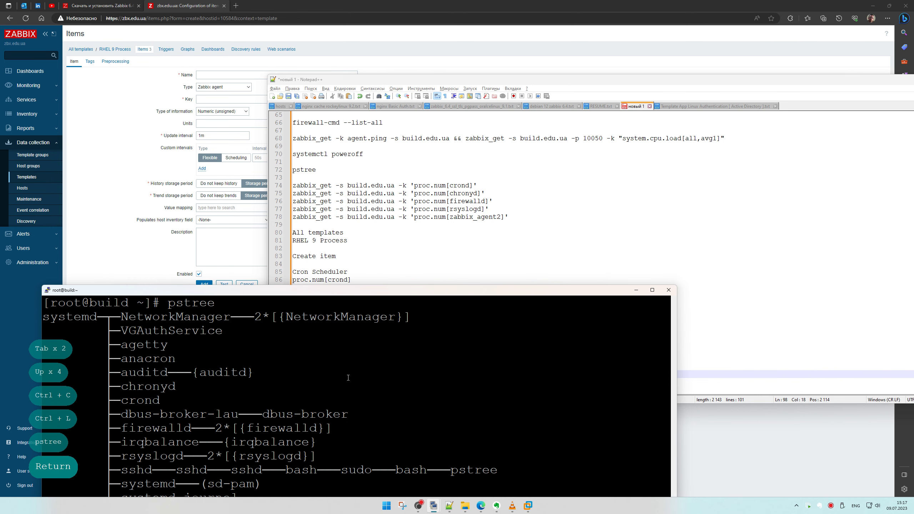
{"action": "scroll", "coordinate": [404, 298], "scroll_direction": "up", "scroll_amount": 10}
{"action": "left_click_drag", "start_coordinate": [434, 292], "coordinate": [435, 116]}
{"action": "key", "text": "Up"}
{"action": "key", "text": "ctrl"}
{"action": "key", "text": "Return"}
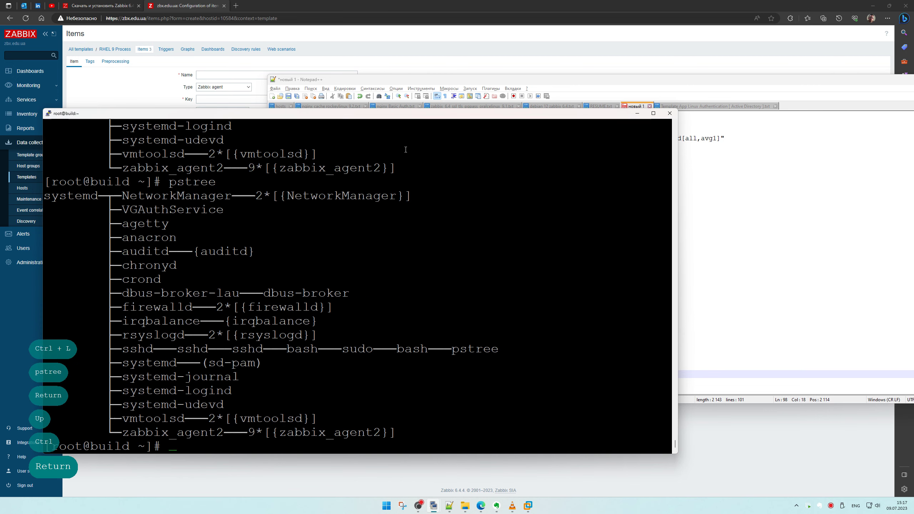
Confirm rsyslogd is running with ps -efl | grep rsyslogd.
{"action": "double_click", "coordinate": [154, 338]}
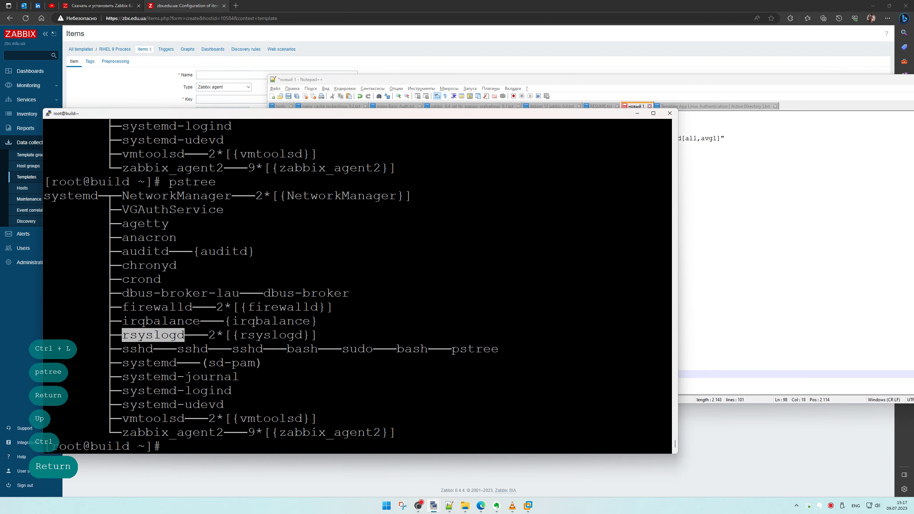
{"action": "type", "text": "ps"}
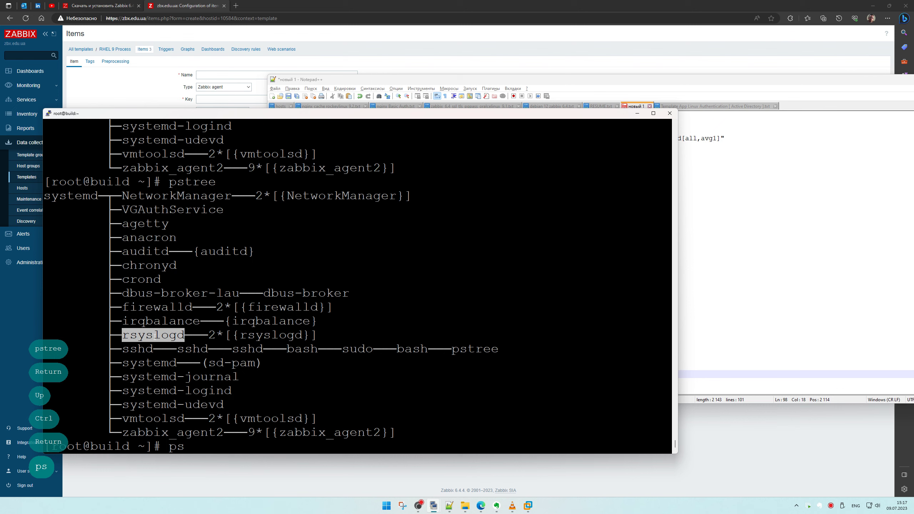
{"action": "key", "text": "BackSpace"}
{"action": "type", "text": "ef-"}
{"action": "key", "text": "BackSpace"}
{"action": "key", "text": "BackSpace"}
{"action": "key", "text": "BackSpace"}
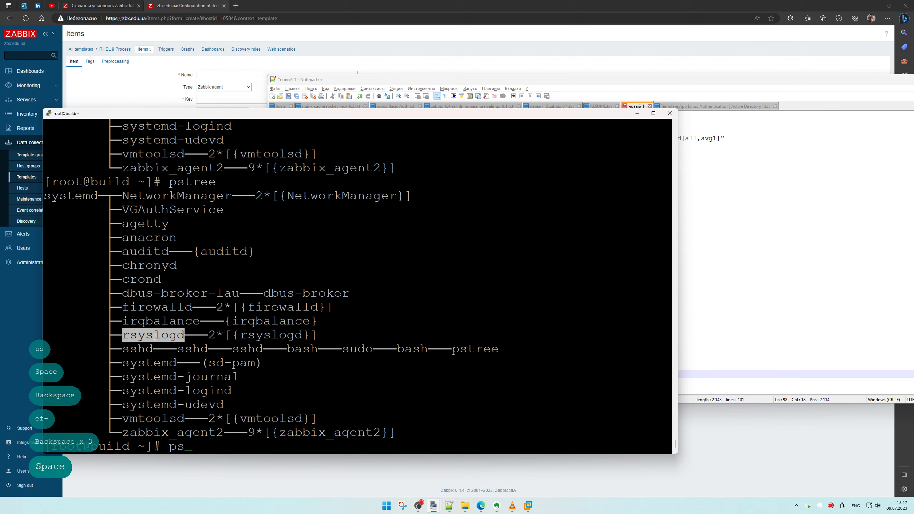
{"action": "type", "text": "-efl | grep"}
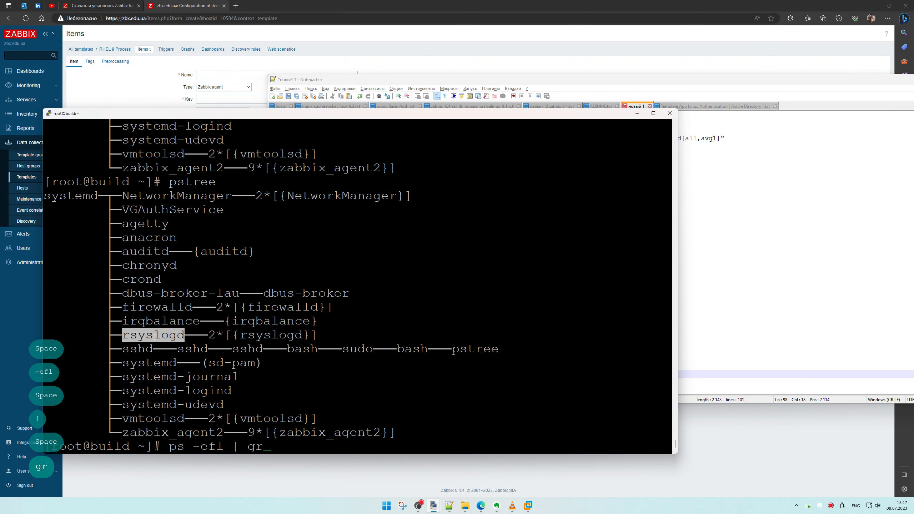
{"action": "right_click", "coordinate": [155, 336]}
{"action": "key", "text": "Return"}
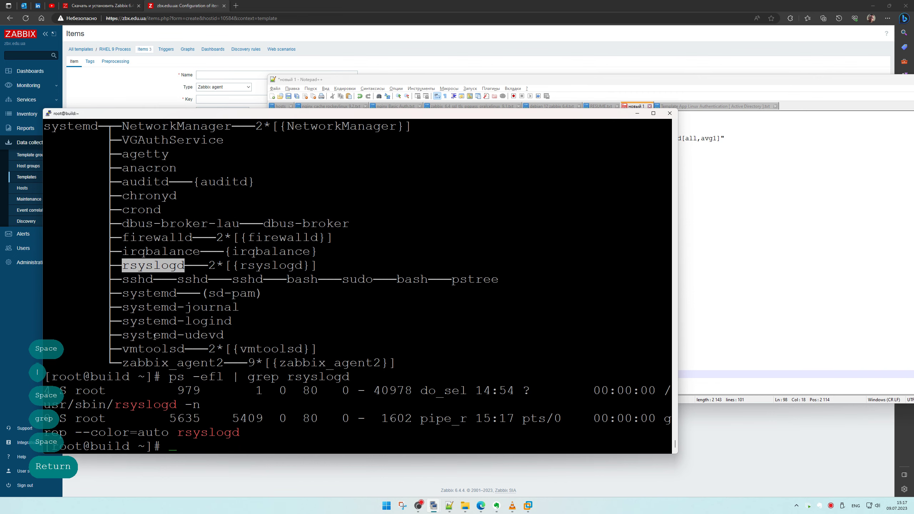
Run systemctl status rsyslogd, then page through the list of loaded systemd units.
{"action": "type", "text": "systemc"}
{"action": "key", "text": "Tab"}
{"action": "type", "text": "s"}
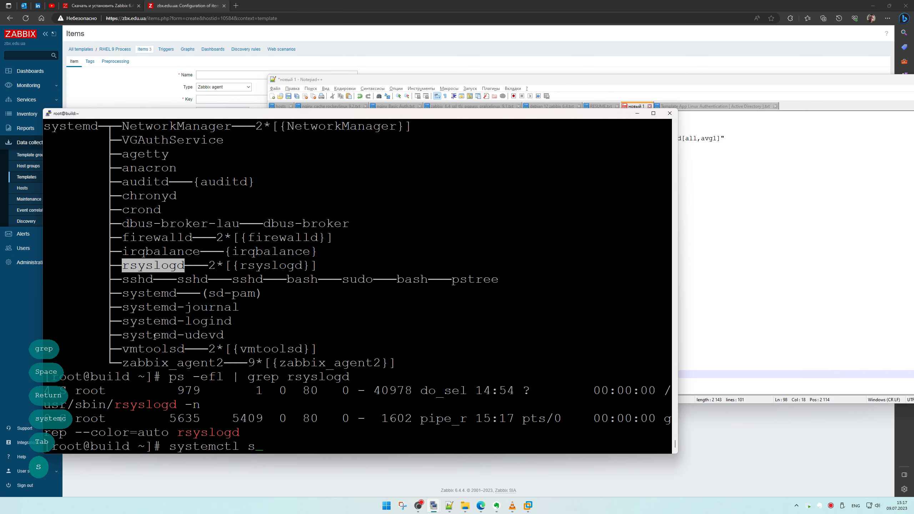
{"action": "type", "text": "tatus"}
{"action": "right_click", "coordinate": [154, 336]}
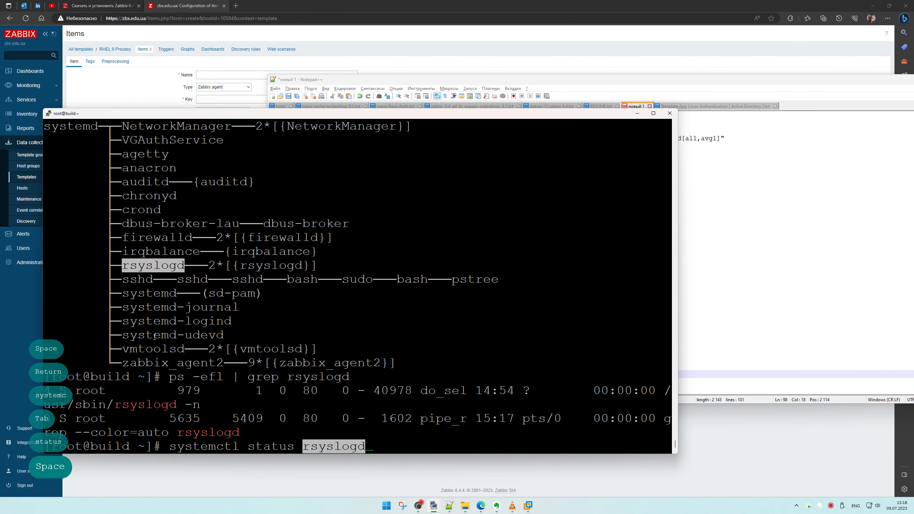
{"action": "key", "text": "Return"}
{"action": "key", "text": "Up"}
{"action": "key", "text": "BackSpace"}
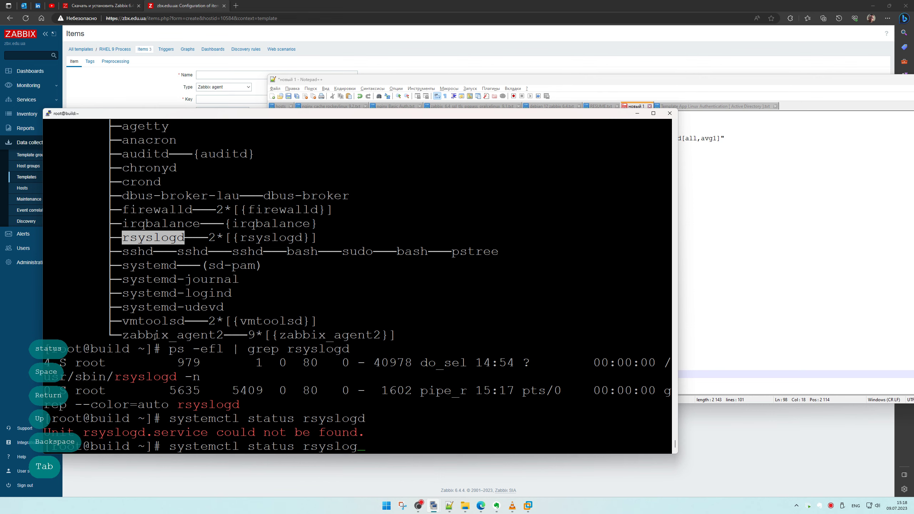
{"action": "key", "text": "Tab"}
{"action": "key", "text": "Tab"}
{"action": "key", "text": "ctrl+c"}
{"action": "key", "text": "Up"}
{"action": "key", "text": "BackSpace"}
{"action": "key", "text": "BackSpace"}
{"action": "key", "text": "BackSpace"}
{"action": "key", "text": "BackSpace"}
{"action": "key", "text": "BackSpace"}
{"action": "key", "text": "BackSpace"}
{"action": "key", "text": "BackSpace"}
{"action": "key", "text": "BackSpace"}
{"action": "key", "text": "BackSpace"}
{"action": "key", "text": "BackSpace"}
{"action": "key", "text": "BackSpace"}
{"action": "key", "text": "BackSpace"}
{"action": "key", "text": "BackSpace"}
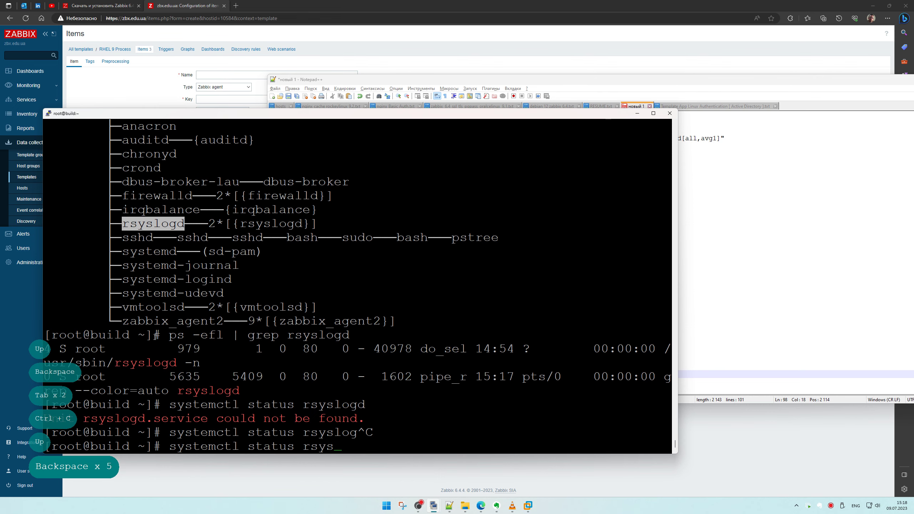
{"action": "key", "text": "Return"}
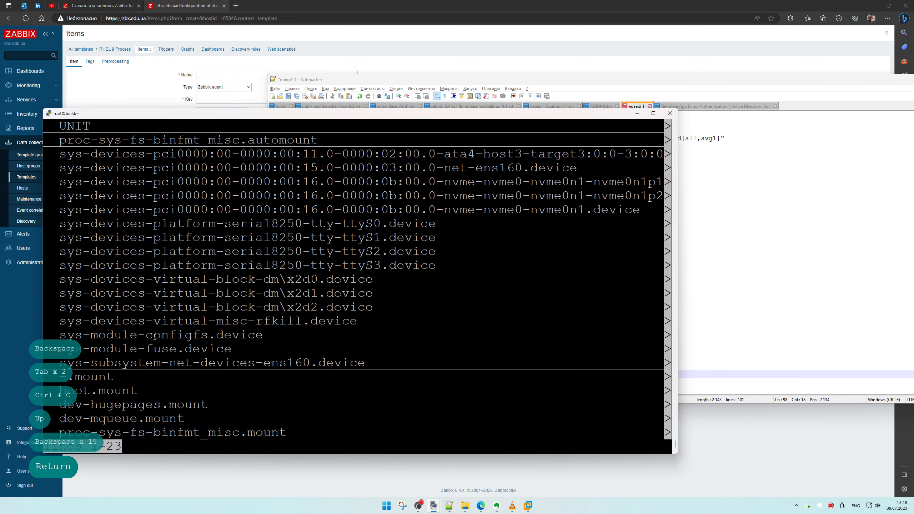
{"action": "key", "text": "space"}
{"action": "key", "text": "space"}
{"action": "key", "text": "space"}
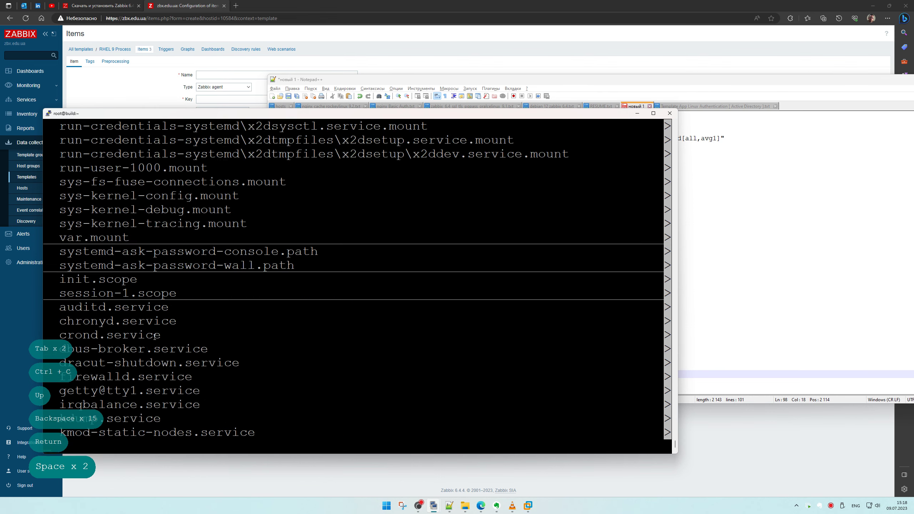
{"action": "key", "text": "space"}
{"action": "key", "text": "space"}
{"action": "key", "text": "space"}
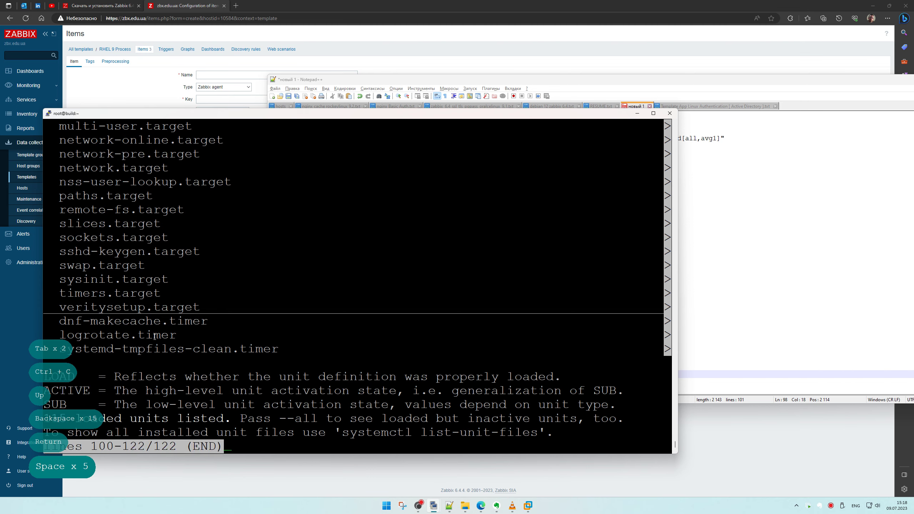
{"action": "key", "text": "q"}
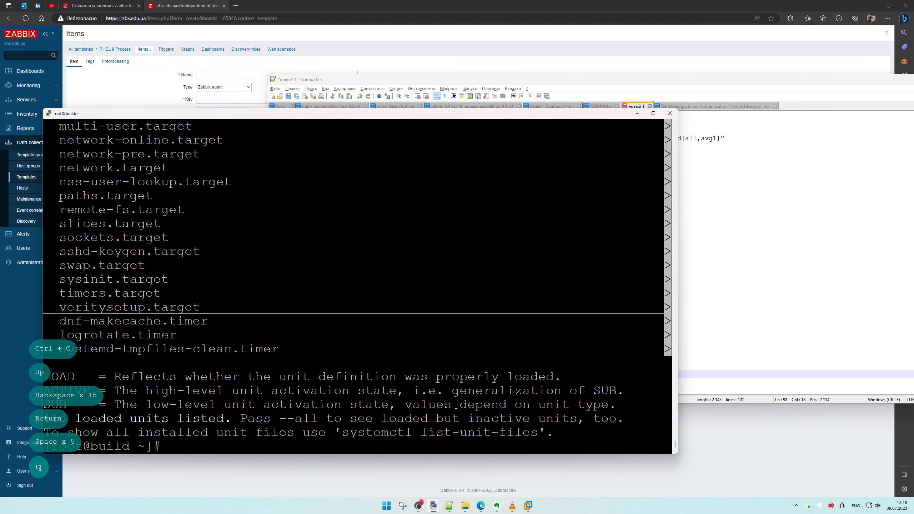
Filter installed unit files with systemctl list-unit-files | grep rsys to find the rsyslog service.
{"action": "left_click_drag", "start_coordinate": [337, 432], "coordinate": [538, 431]}
{"action": "right_click", "coordinate": [484, 265]}
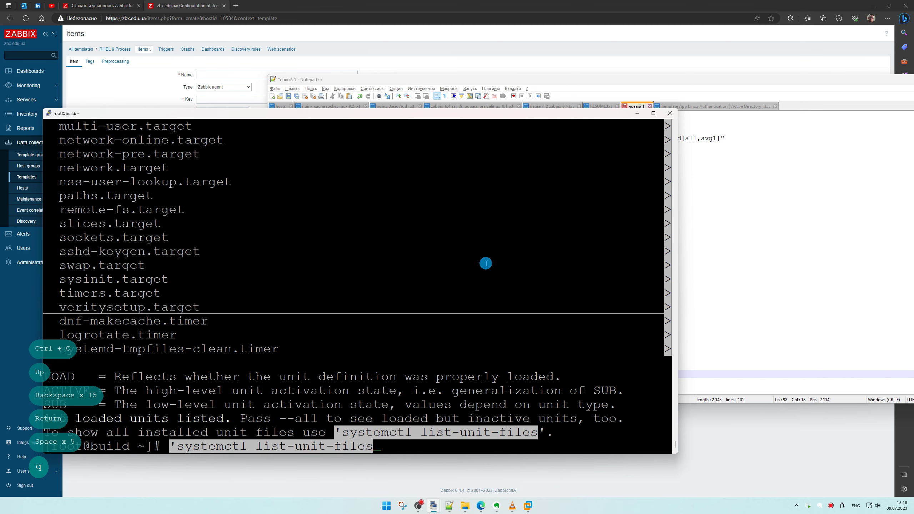
{"action": "key", "text": "ctrl+a"}
{"action": "key", "text": "Delete"}
{"action": "key", "text": "Return"}
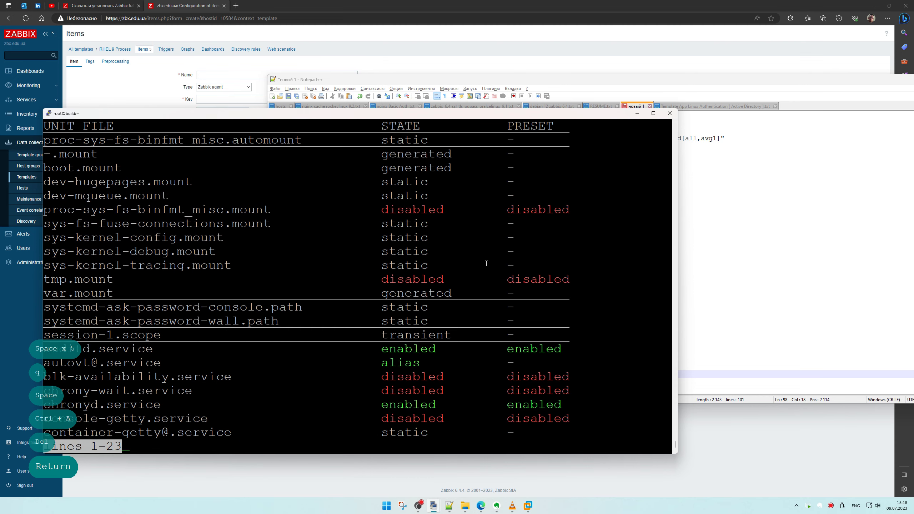
{"action": "key", "text": "ctrl+c"}
{"action": "key", "text": "Up"}
{"action": "type", "text": "| gre"}
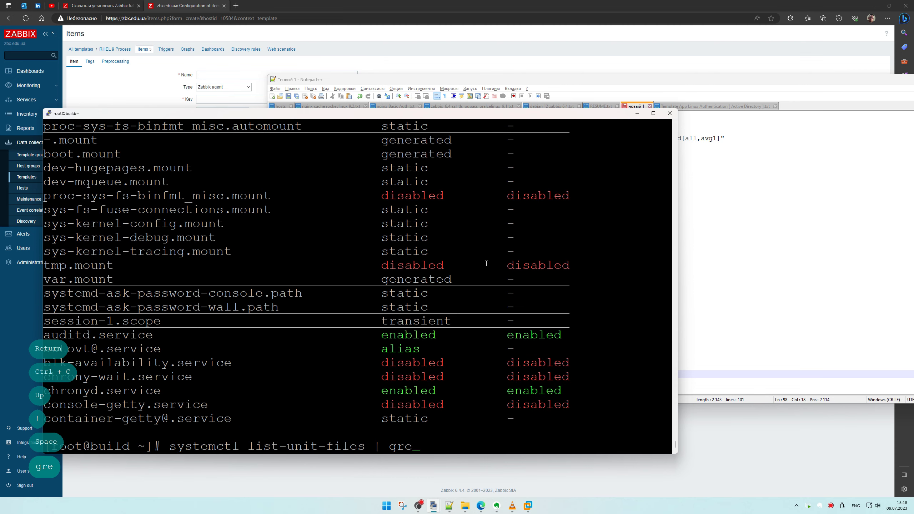
{"action": "type", "text": "p rsys"}
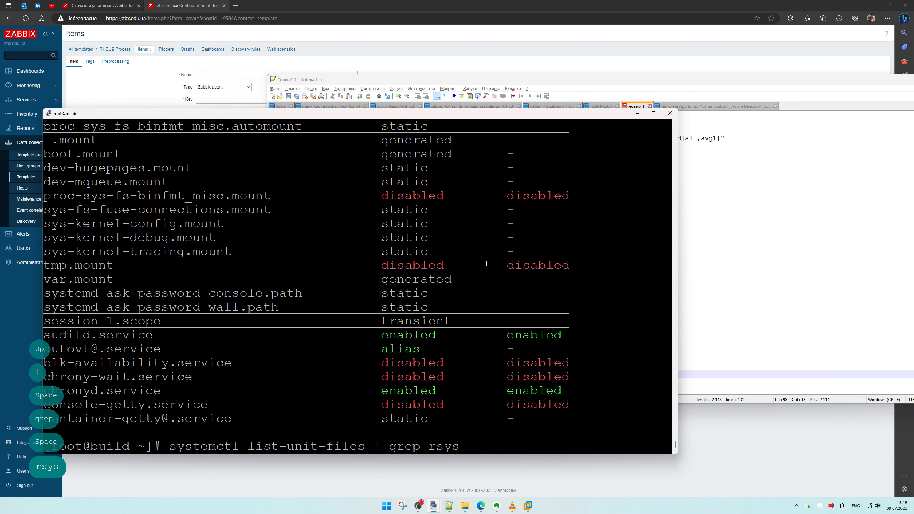
{"action": "key", "text": "Return"}
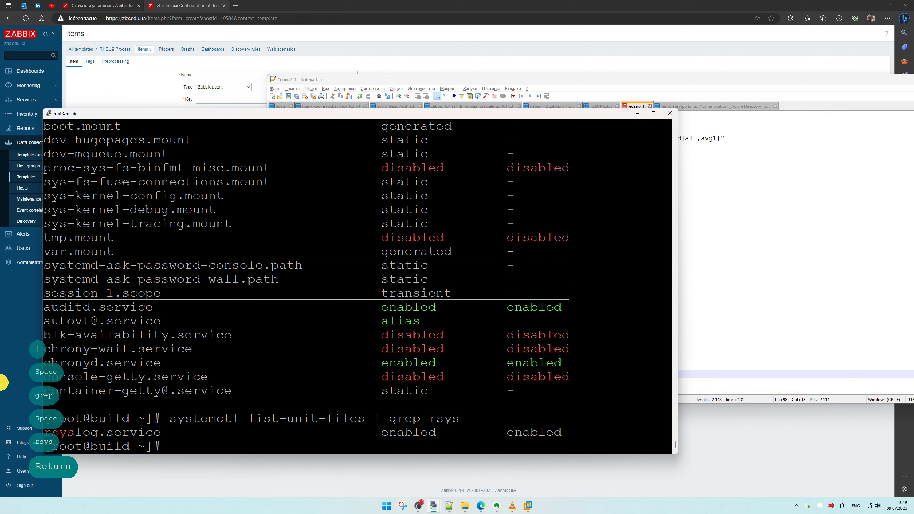
Show the rsyslog service status and select its description 'System Logging Service'.
{"action": "key", "text": "Up"}
{"action": "key", "text": "Up"}
{"action": "key", "text": "Up"}
{"action": "key", "text": "Up"}
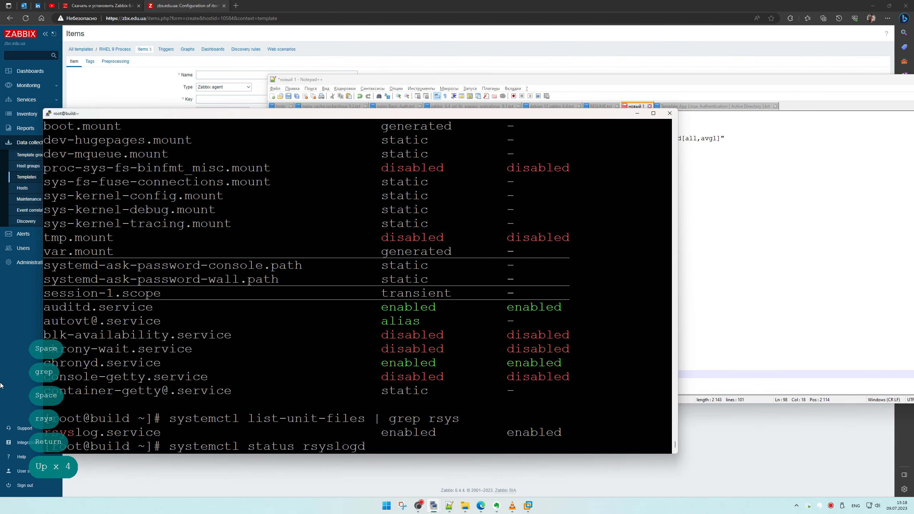
{"action": "key", "text": "BackSpace"}
{"action": "key", "text": "Return"}
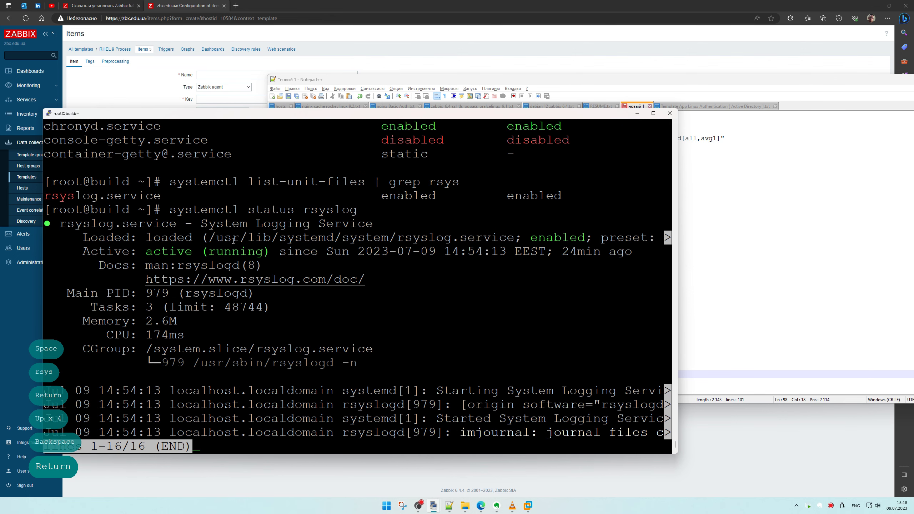
{"action": "left_click_drag", "start_coordinate": [211, 223], "coordinate": [374, 223]}
{"action": "key", "text": "ctrl+c"}
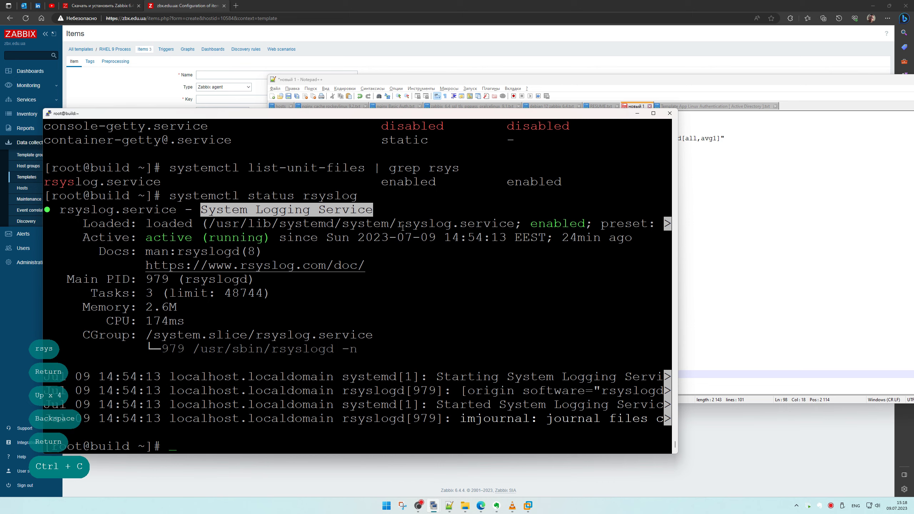
{"action": "left_click", "coordinate": [449, 506]}
{"action": "left_click", "coordinate": [351, 280]}
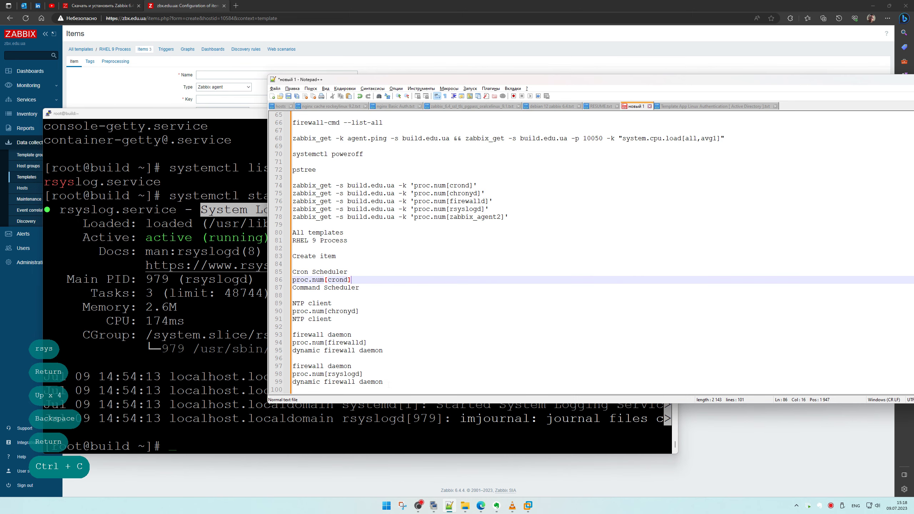
Rewrite notes lines 97 and 99 as 'Logging Service' and 'System Logging Service'.
{"action": "triple_click", "coordinate": [382, 382]}
{"action": "key", "text": "ctrl+v"}
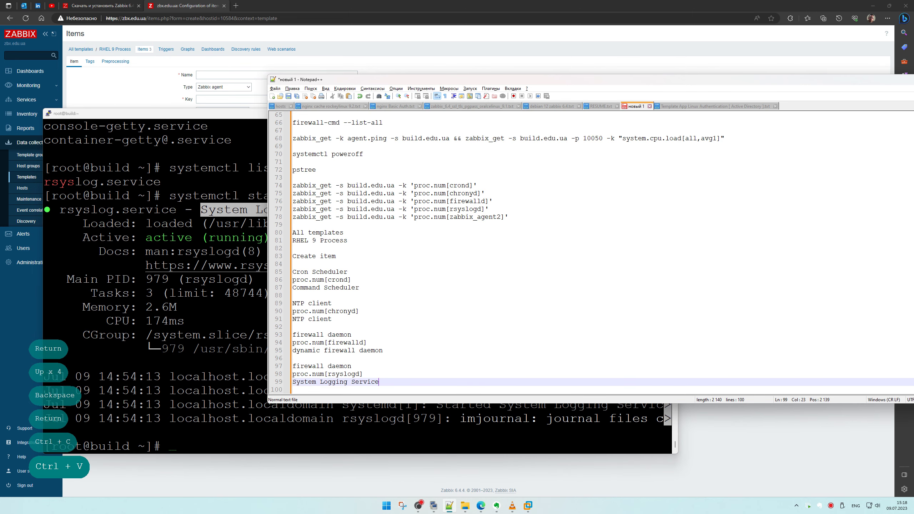
{"action": "left_click_drag", "start_coordinate": [379, 382], "coordinate": [292, 366]}
{"action": "key", "text": "ctrl+c"}
{"action": "key", "text": "ctrl+v"}
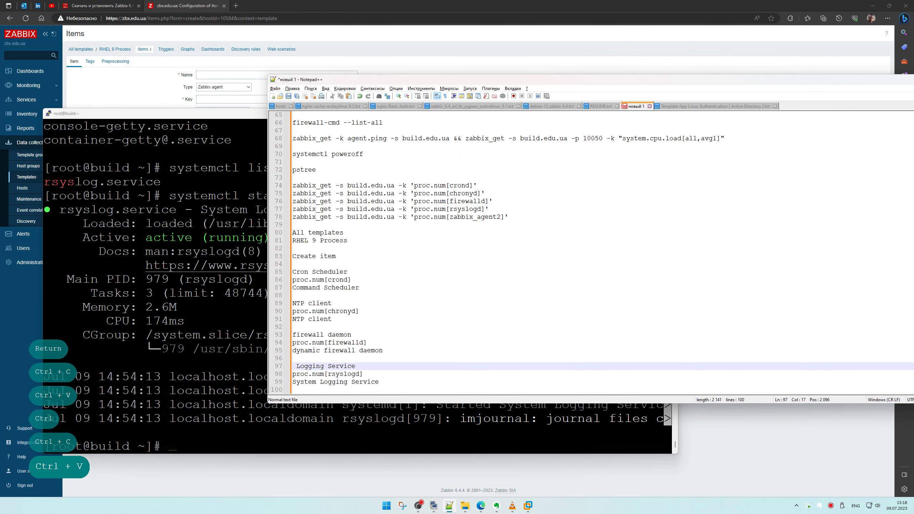
{"action": "left_click", "coordinate": [293, 366]}
{"action": "key", "text": "BackSpace"}
{"action": "left_click_drag", "start_coordinate": [352, 366], "coordinate": [291, 367]}
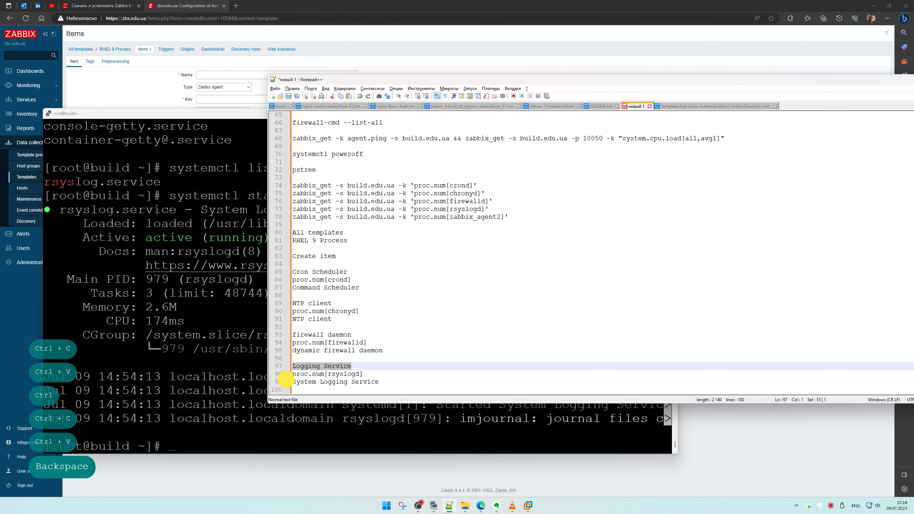
Fill the Zabbix item name 'Logging Service' and description 'System Logging Service' from the notes.
{"action": "key", "text": "ctrl+c"}
{"action": "key", "text": "alt+Tab"}
{"action": "key", "text": "ctrl+v"}
{"action": "key", "text": "alt+Tab"}
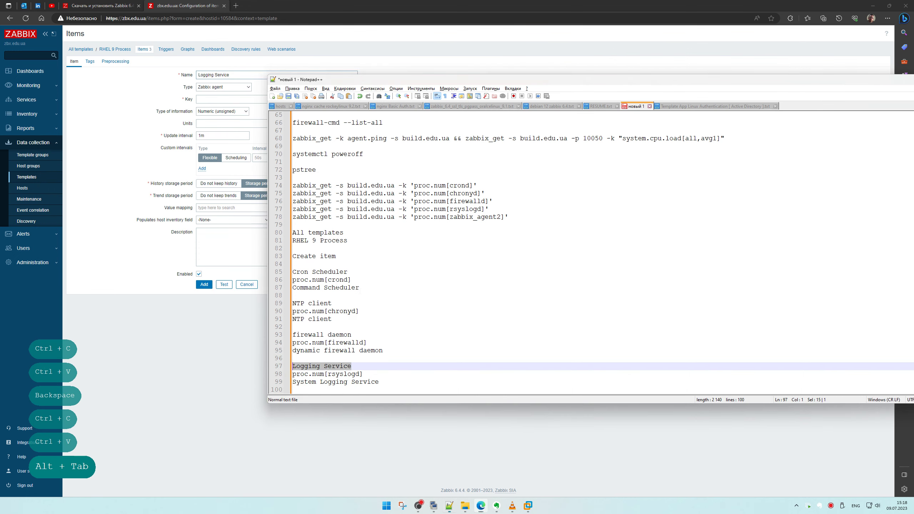
{"action": "left_click_drag", "start_coordinate": [378, 382], "coordinate": [284, 383]}
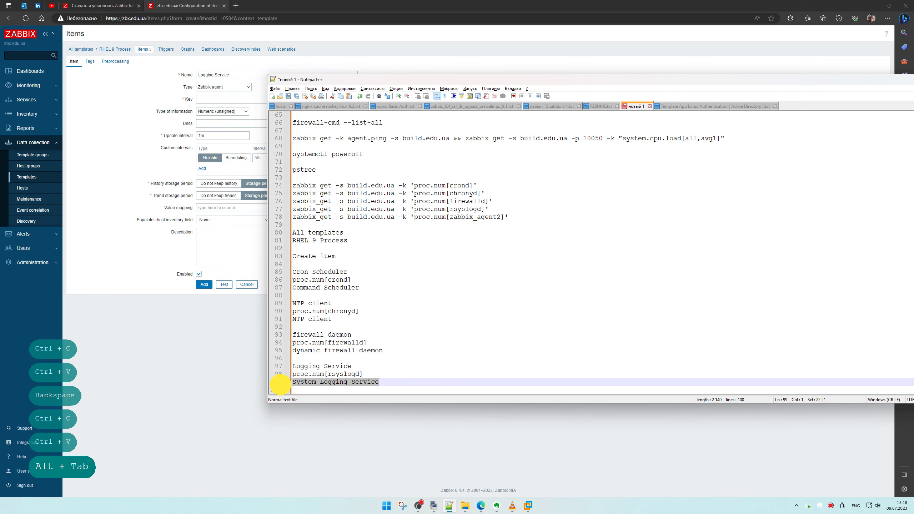
{"action": "key", "text": "ctrl+c"}
{"action": "left_click", "coordinate": [255, 259]}
{"action": "key", "text": "ctrl+v"}
{"action": "key", "text": "alt+Tab"}
Set the item key to proc.num[rsyslogd] and add the Logging Service item.
{"action": "left_click", "coordinate": [280, 374]}
{"action": "key", "text": "ctrl+c"}
{"action": "left_click", "coordinate": [235, 119]}
{"action": "left_click", "coordinate": [237, 97]}
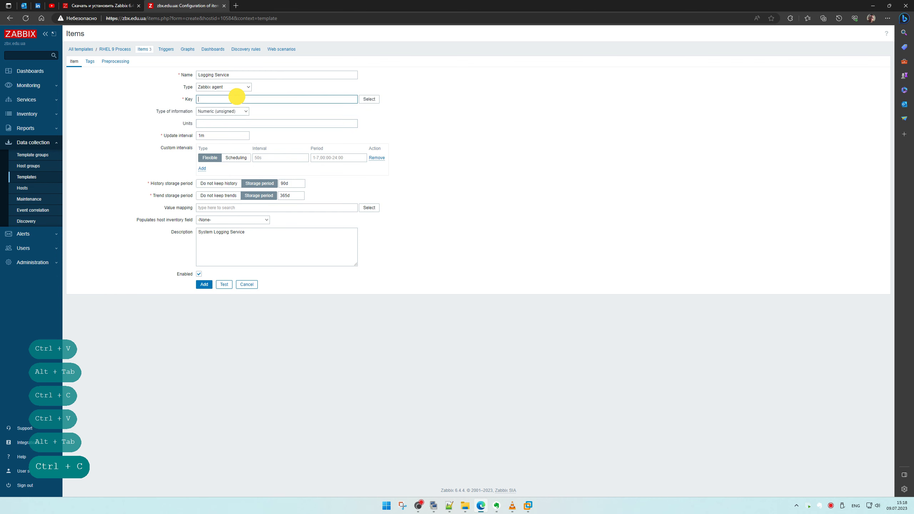
{"action": "key", "text": "ctrl+v"}
{"action": "left_click", "coordinate": [204, 285]}
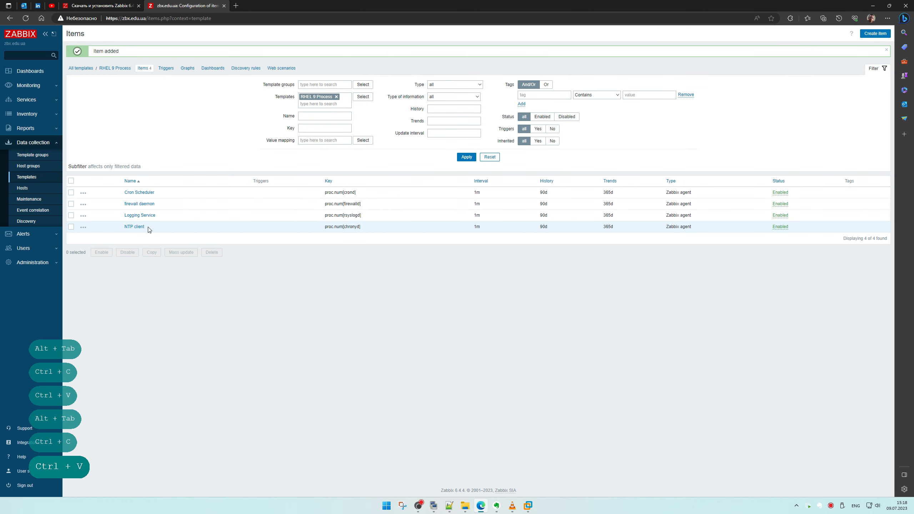
{"action": "left_click", "coordinate": [137, 227]}
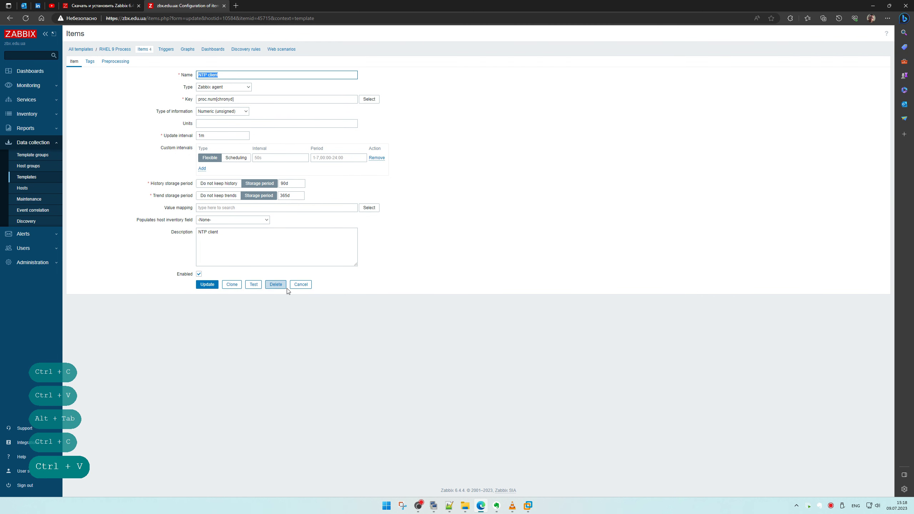
Clone the NTP client item into a new unsaved item and bring the notes forward.
{"action": "left_click", "coordinate": [236, 288]}
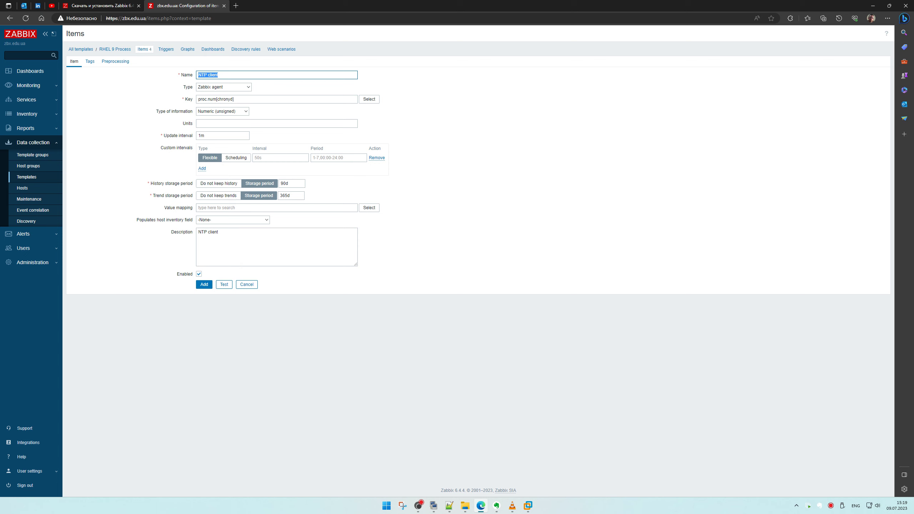
{"action": "key", "text": "alt+Tab"}
{"action": "scroll", "coordinate": [593, 253], "scroll_direction": "down", "scroll_amount": 2}
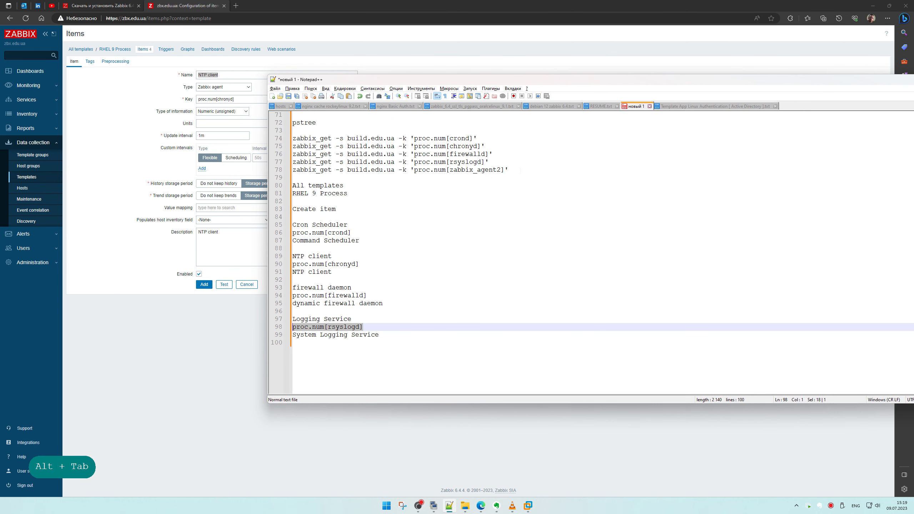
Paste the zabbix_agent2 zabbix_get command at the notes' end, then remove it, leaving one blank line.
{"action": "left_click_drag", "start_coordinate": [520, 170], "coordinate": [283, 160]}
{"action": "key", "text": "ctrl+c"}
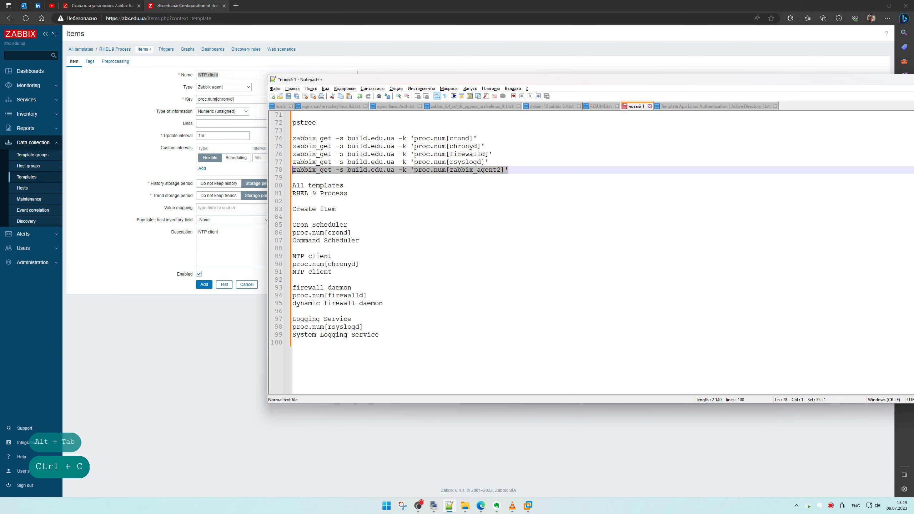
{"action": "left_click", "coordinate": [357, 362]}
{"action": "key", "text": "Return"}
{"action": "key", "text": "Return"}
{"action": "key", "text": "ctrl+v"}
{"action": "key", "text": "Return"}
{"action": "key", "text": "Return"}
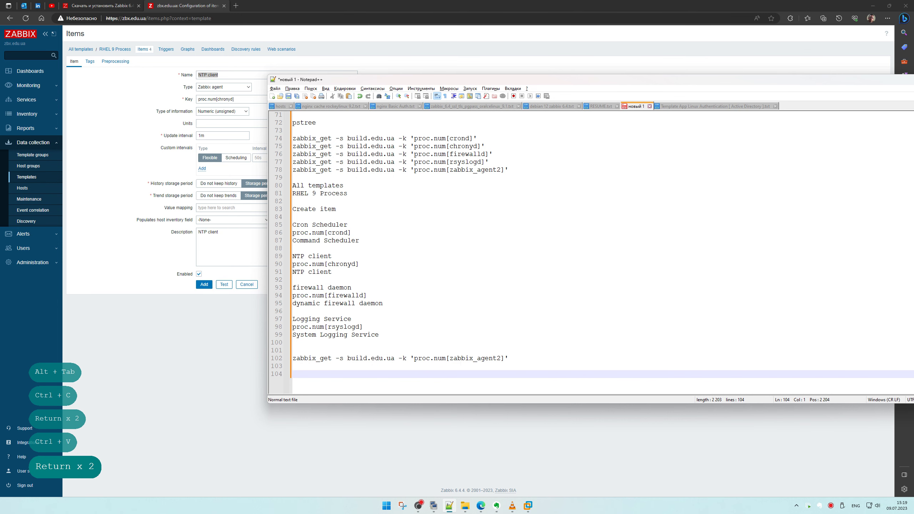
{"action": "left_click_drag", "start_coordinate": [357, 374], "coordinate": [234, 343]}
{"action": "key", "text": "Delete"}
{"action": "key", "text": "Return"}
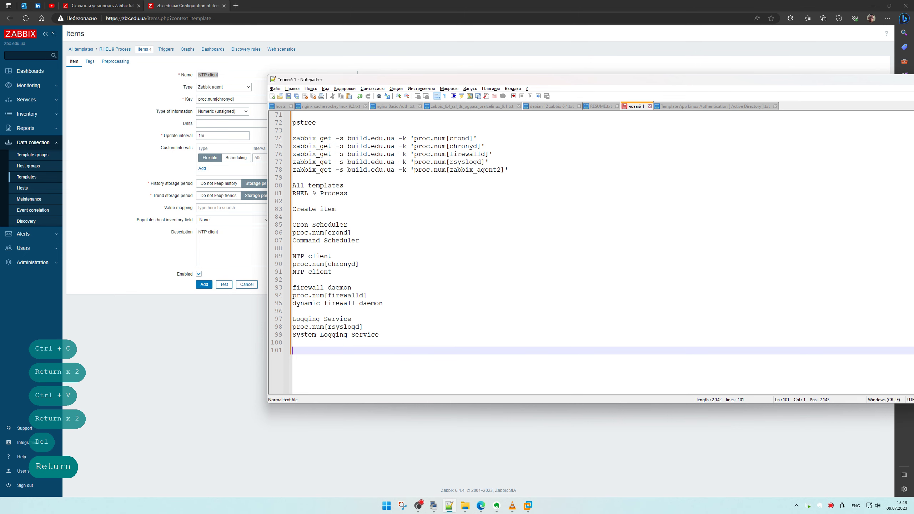
{"action": "left_click", "coordinate": [175, 317]}
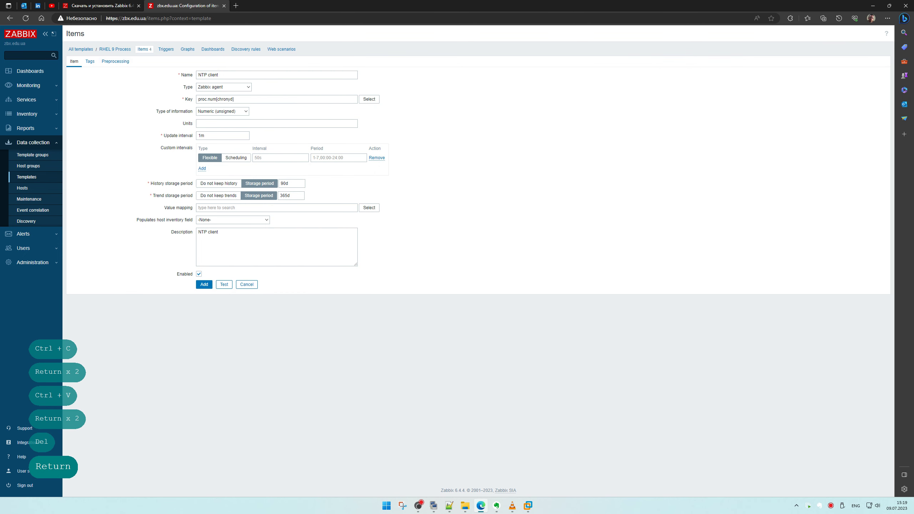
Add item 'NTP client 2' with key proc.num[chronyd2], fixing the duplicate-key error.
{"action": "left_click", "coordinate": [231, 75]}
{"action": "type", "text": "2"}
{"action": "left_click", "coordinate": [204, 284]}
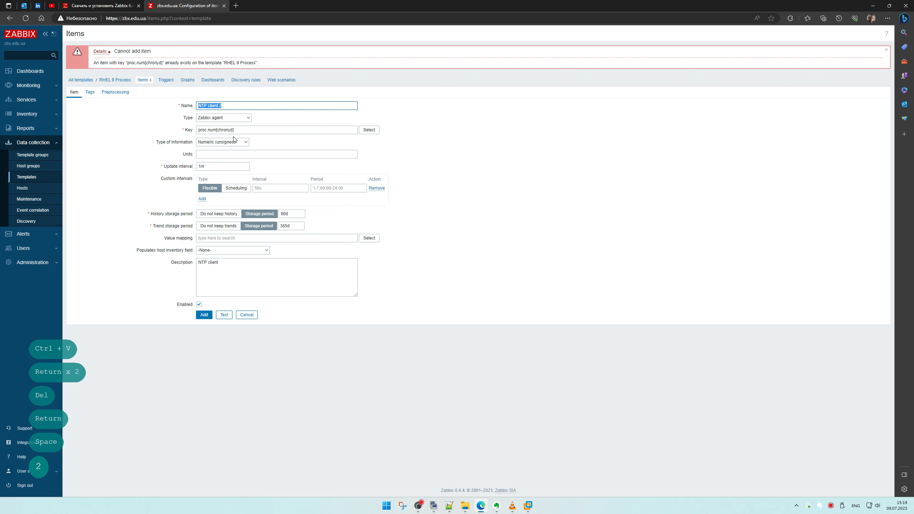
{"action": "left_click", "coordinate": [227, 129]}
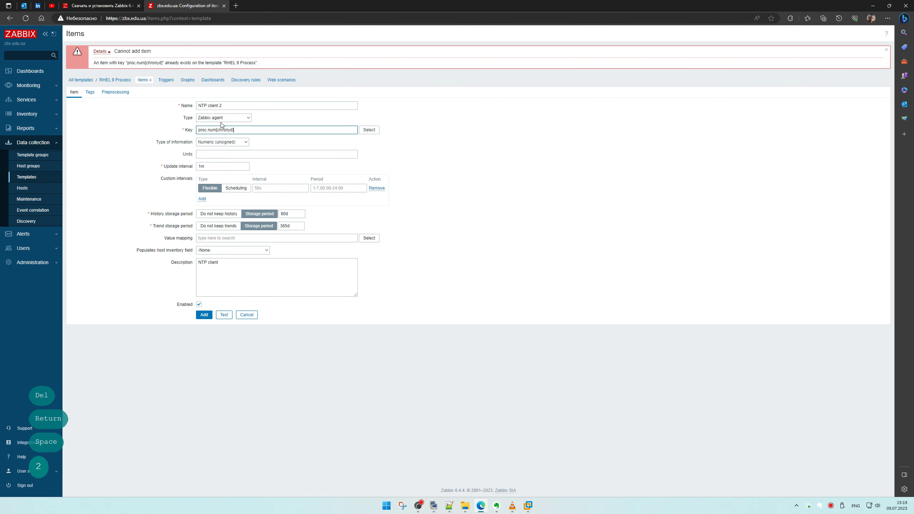
{"action": "type", "text": "2"}
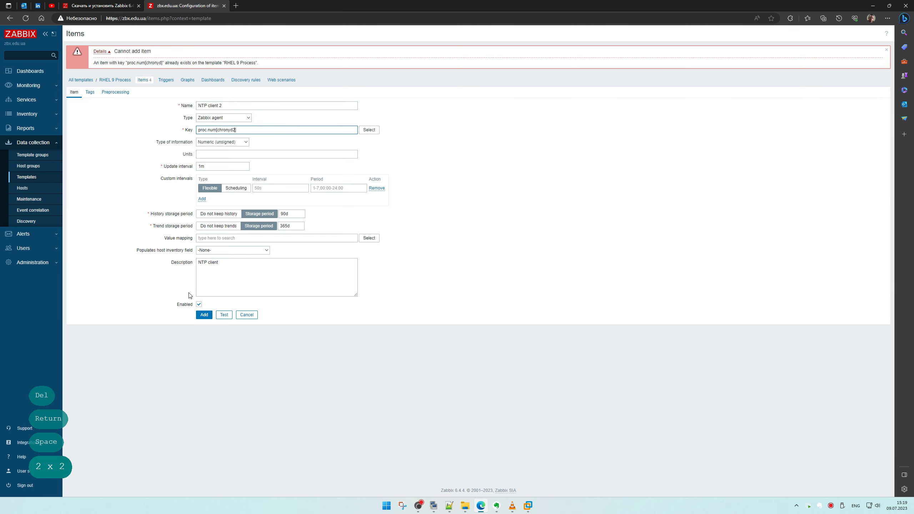
{"action": "left_click", "coordinate": [204, 315]}
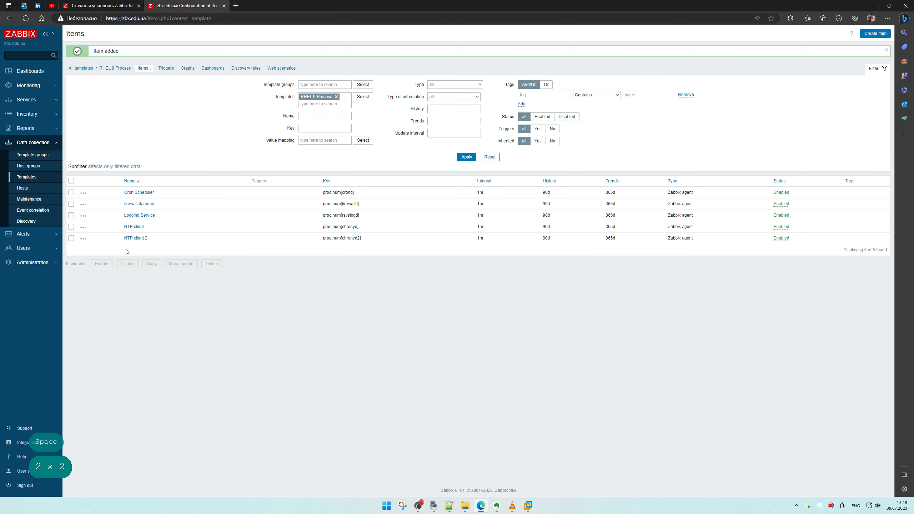
{"action": "left_click", "coordinate": [136, 239]}
Show the standard Zabbix agent item keys list and scroll to the proc.get key.
{"action": "left_click", "coordinate": [370, 99]}
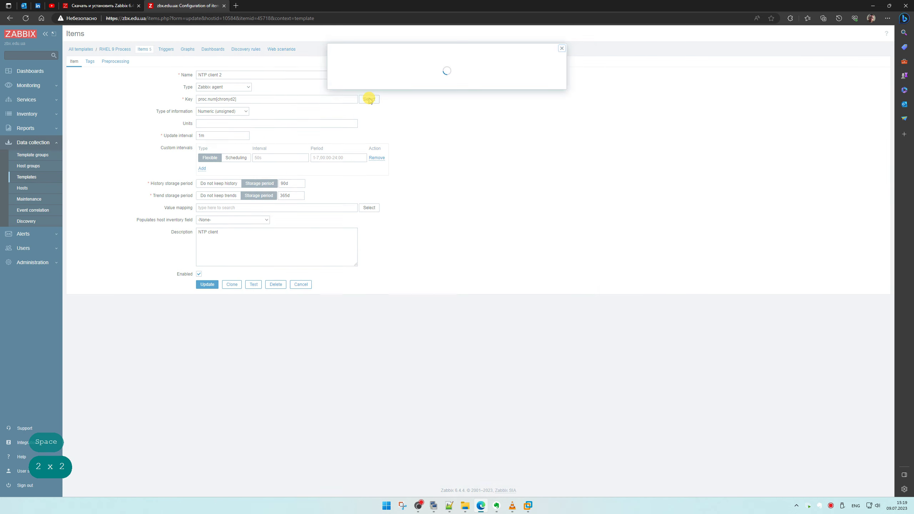
{"action": "scroll", "coordinate": [341, 286], "scroll_direction": "down", "scroll_amount": 12}
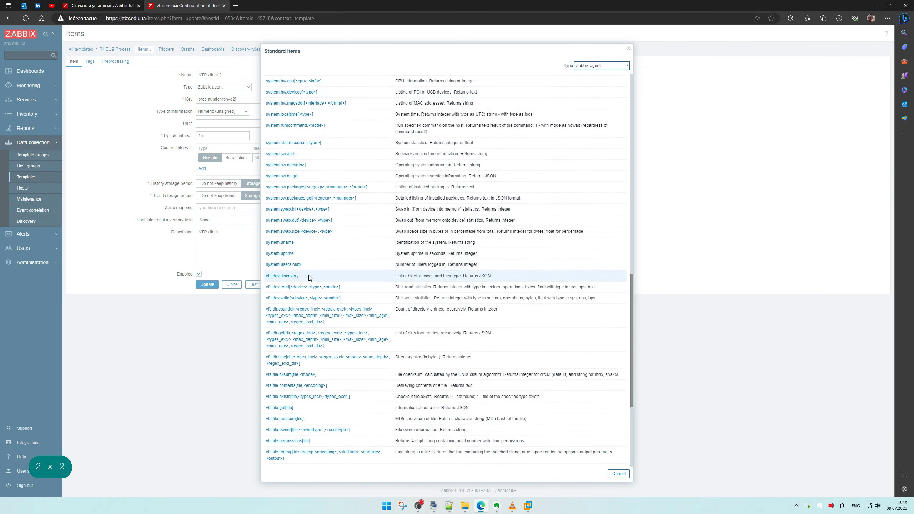
{"action": "scroll", "coordinate": [302, 245], "scroll_direction": "up", "scroll_amount": 10}
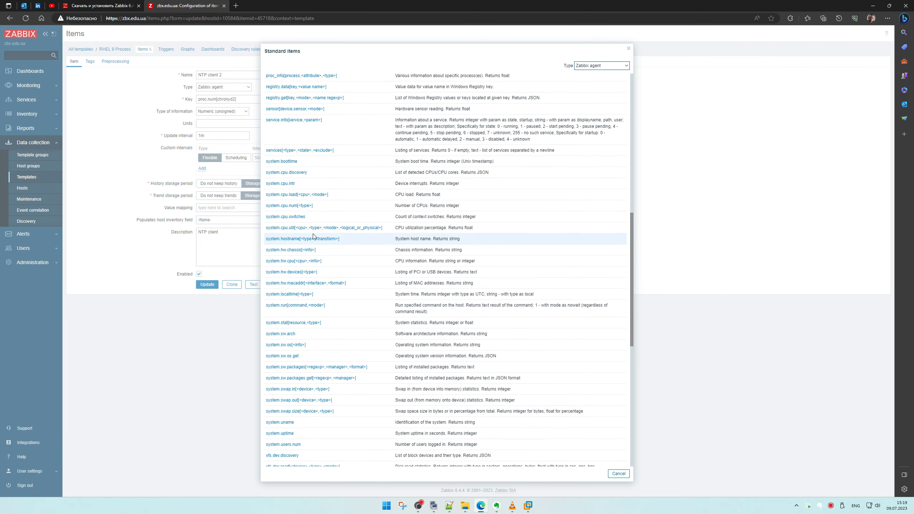
{"action": "scroll", "coordinate": [312, 229], "scroll_direction": "up", "scroll_amount": 10}
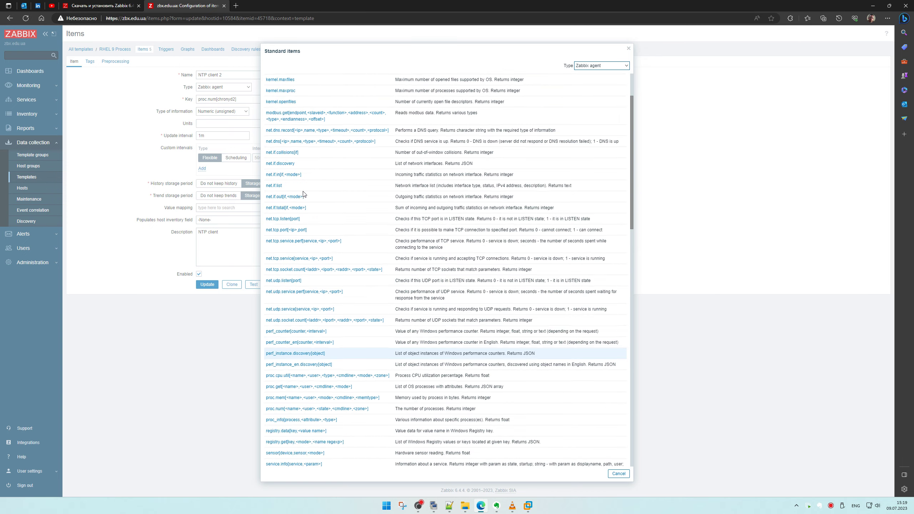
{"action": "scroll", "coordinate": [289, 252], "scroll_direction": "down", "scroll_amount": 3}
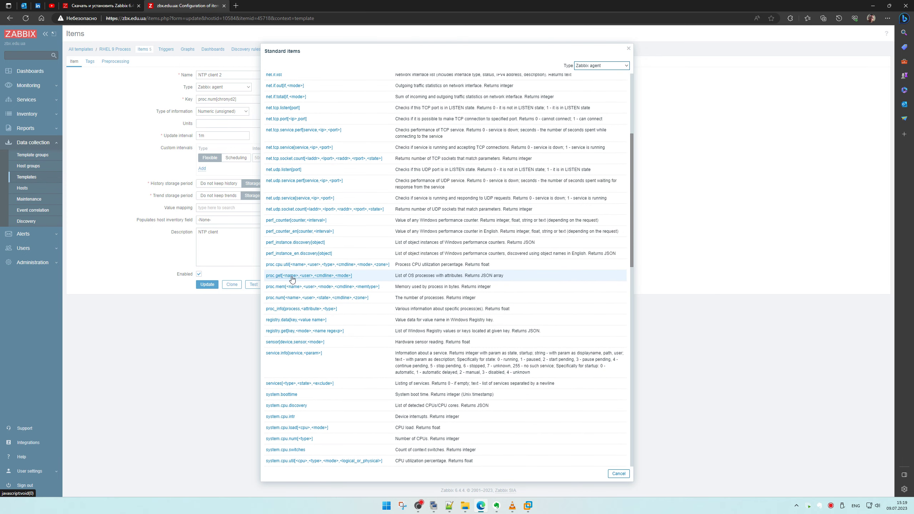
{"action": "mouse_move", "coordinate": [274, 280]}
{"action": "left_mouse_down"}
{"action": "mouse_move", "coordinate": [265, 272]}
{"action": "mouse_move", "coordinate": [283, 269]}
{"action": "left_mouse_up"}
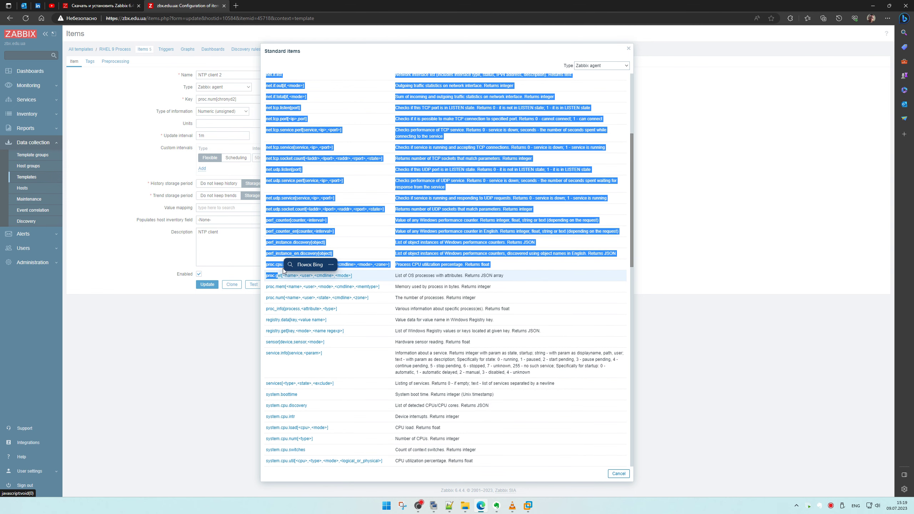
{"action": "left_click", "coordinate": [273, 270]}
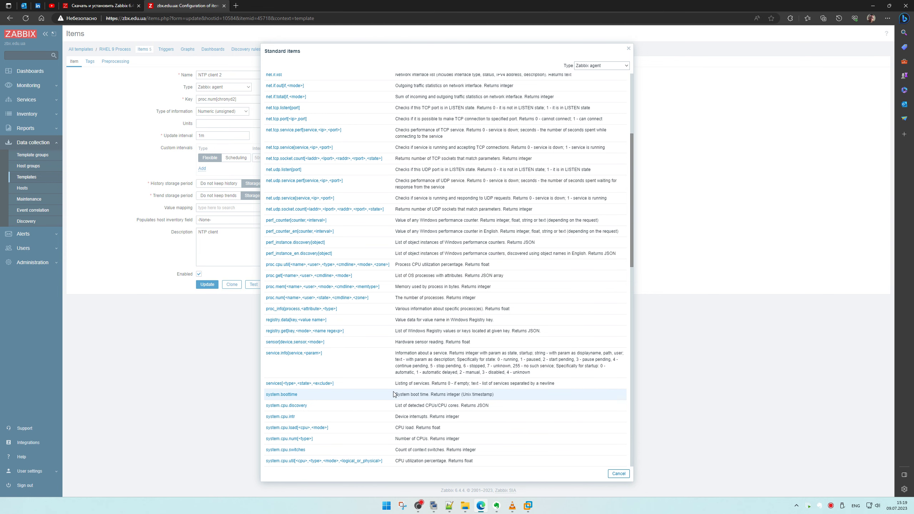
{"action": "mouse_move", "coordinate": [433, 506]}
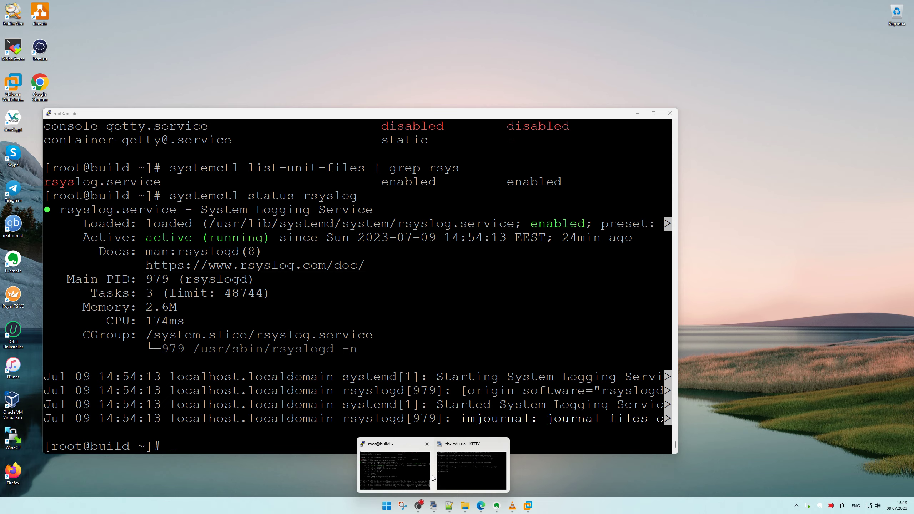
Add a proc.get[chronyd] zabbix_get command as notes line 80, based on the proc.num line.
{"action": "left_click", "coordinate": [445, 472]}
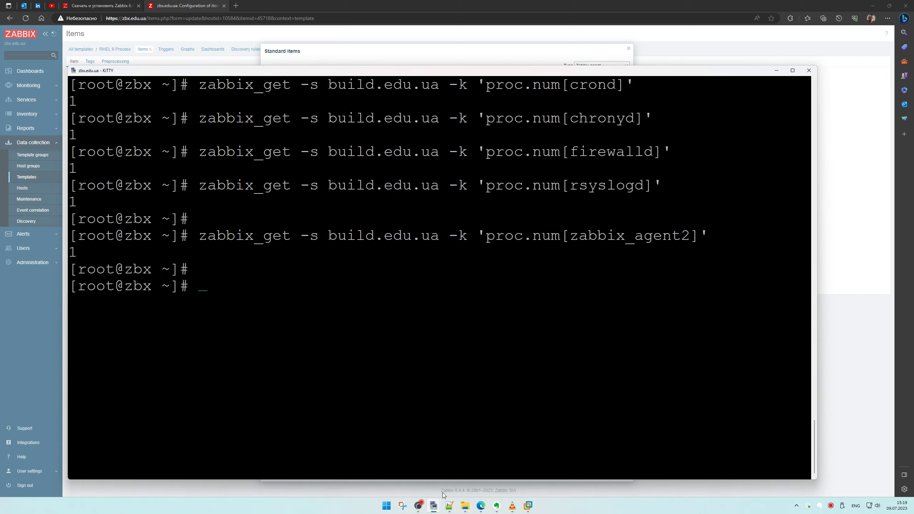
{"action": "left_click", "coordinate": [449, 506]}
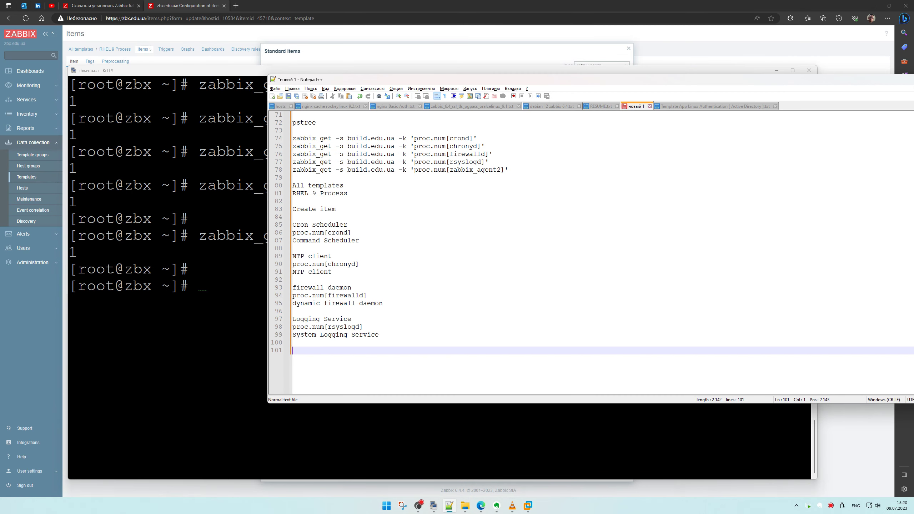
{"action": "left_click_drag", "start_coordinate": [486, 146], "coordinate": [292, 147]}
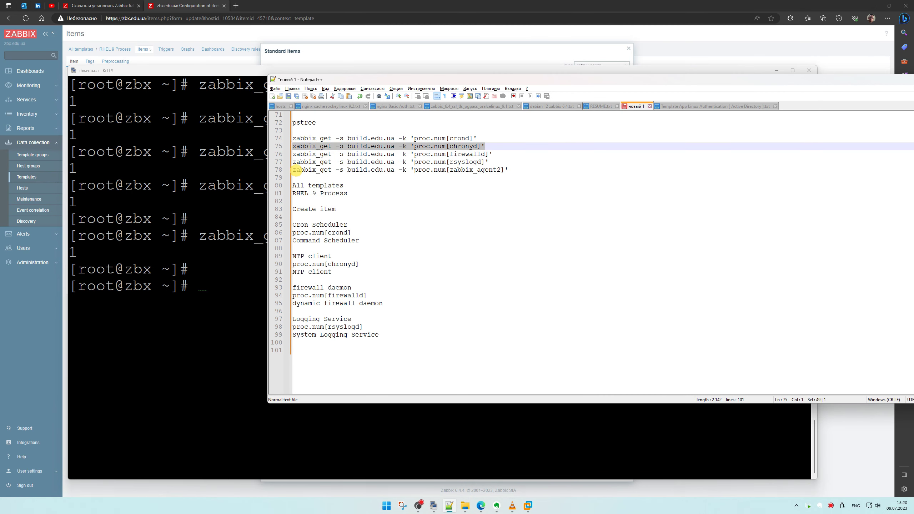
{"action": "key", "text": "ctrl+c"}
{"action": "left_click", "coordinate": [294, 177]}
{"action": "key", "text": "Return"}
{"action": "key", "text": "ctrl+v"}
{"action": "key", "text": "Return"}
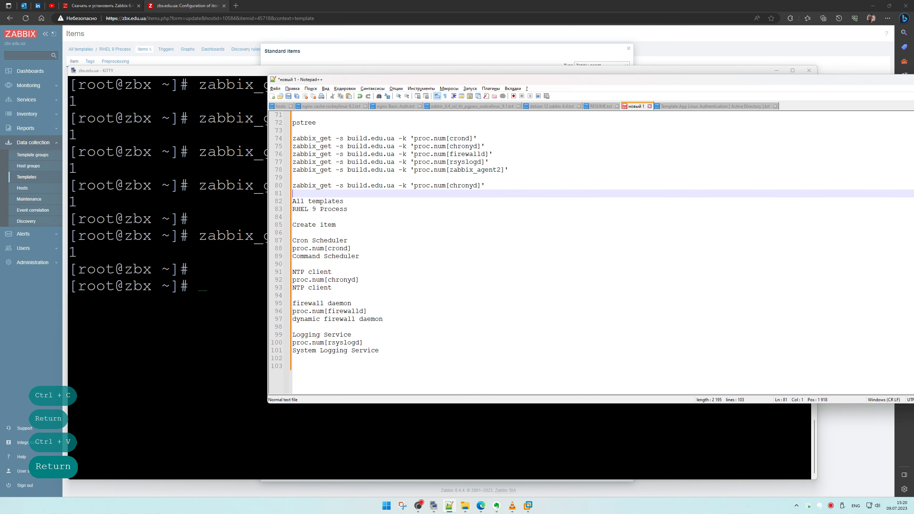
{"action": "double_click", "coordinate": [440, 186]}
{"action": "type", "text": "get"}
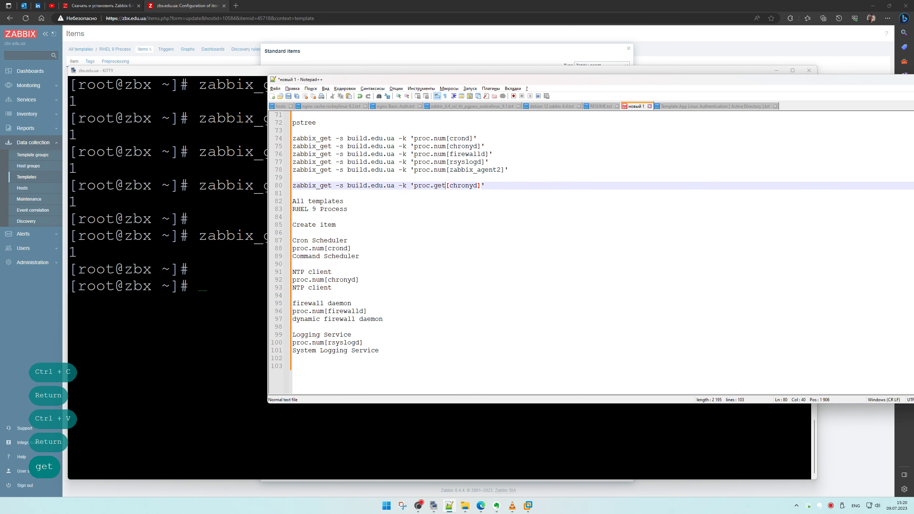
{"action": "left_click_drag", "start_coordinate": [486, 185], "coordinate": [292, 186]}
{"action": "key", "text": "ctrl+c"}
Run the proc.get[chronyd] query in KiTTY, then retry it piped through jq.
{"action": "left_click", "coordinate": [142, 251]}
{"action": "right_click", "coordinate": [141, 251]}
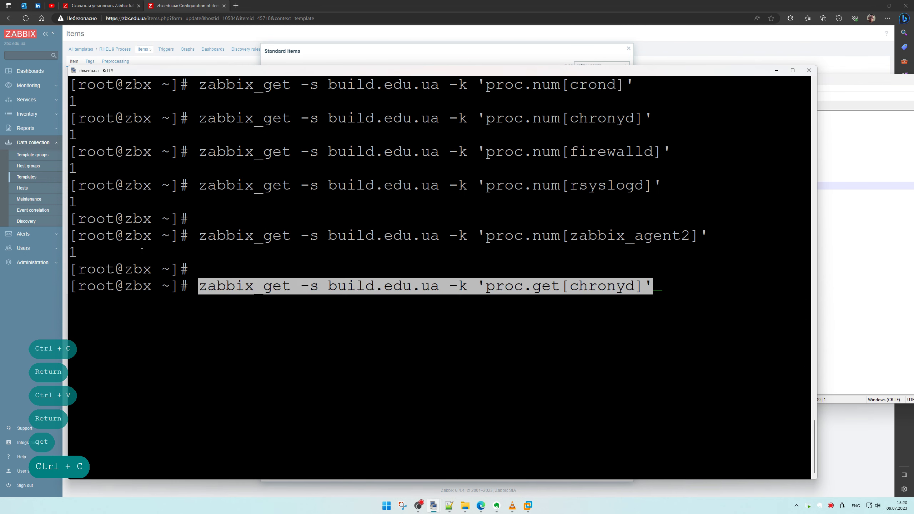
{"action": "key", "text": "Return"}
{"action": "key", "text": "Up"}
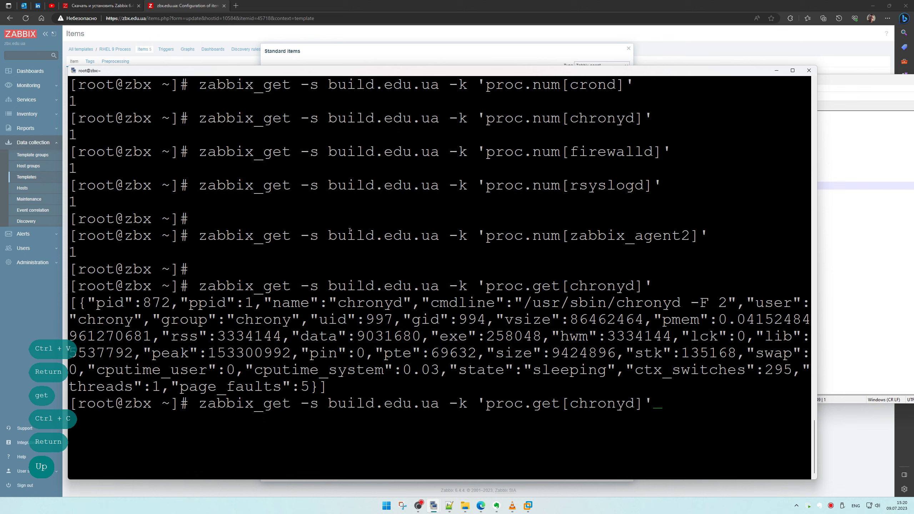
{"action": "type", "text": "| jq"}
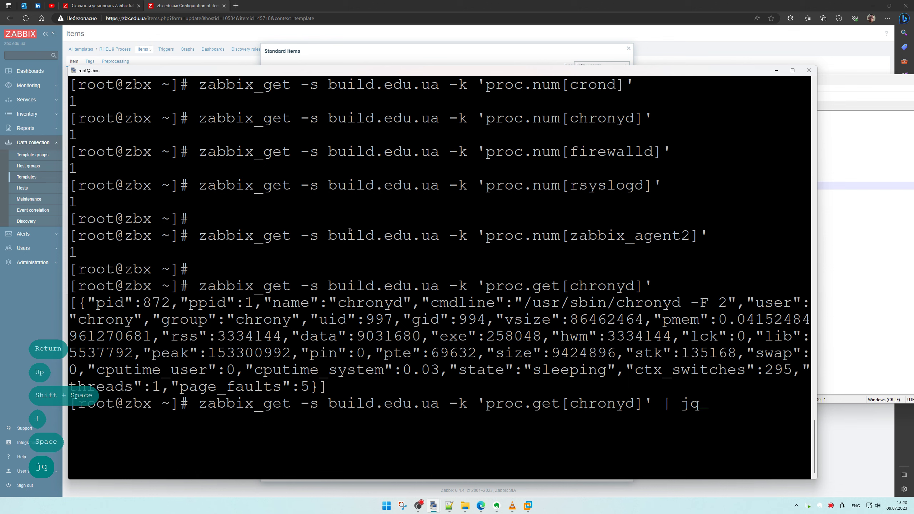
{"action": "key", "text": "Return"}
Install jq with 'dnf -yq install jq' and rerun the query, showing formatted JSON with pid 872.
{"action": "type", "text": "dnf -=yq"}
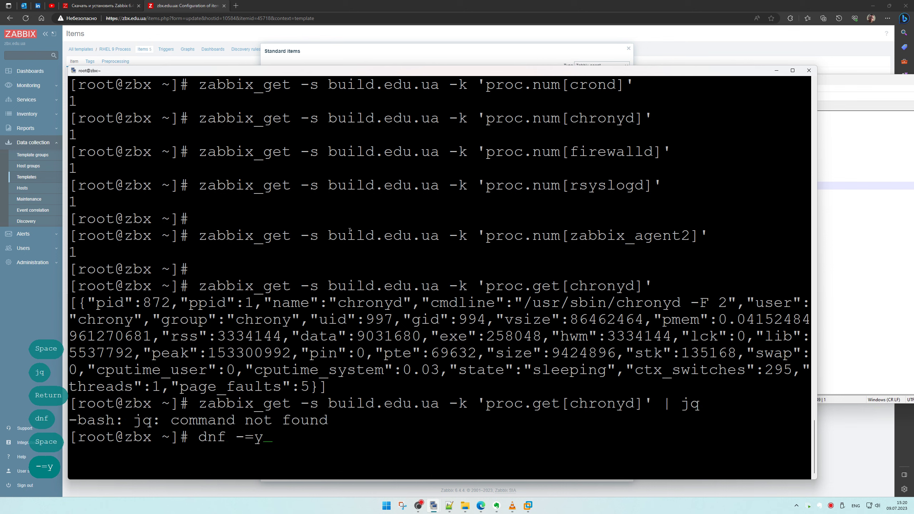
{"action": "key", "text": "BackSpace"}
{"action": "key", "text": "BackSpace"}
{"action": "key", "text": "BackSpace"}
{"action": "key", "text": "BackSpace"}
{"action": "type", "text": "yq insta"}
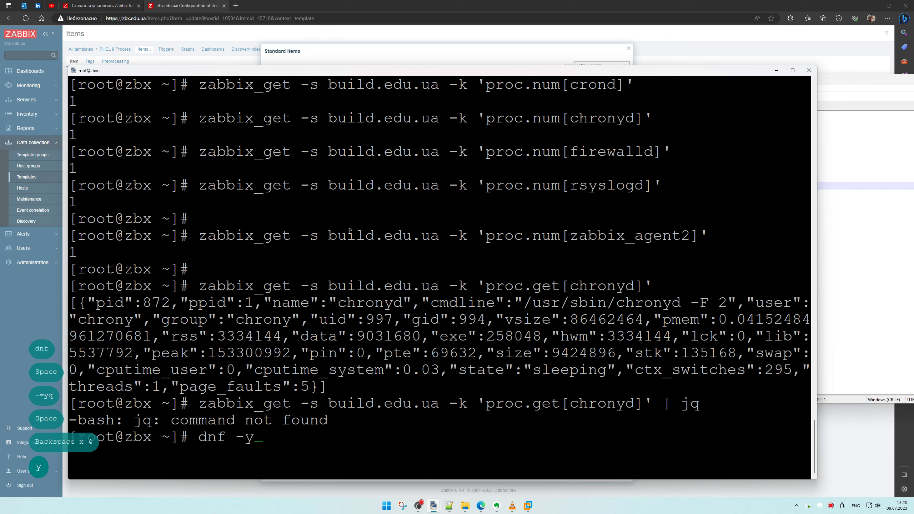
{"action": "type", "text": "ll "}
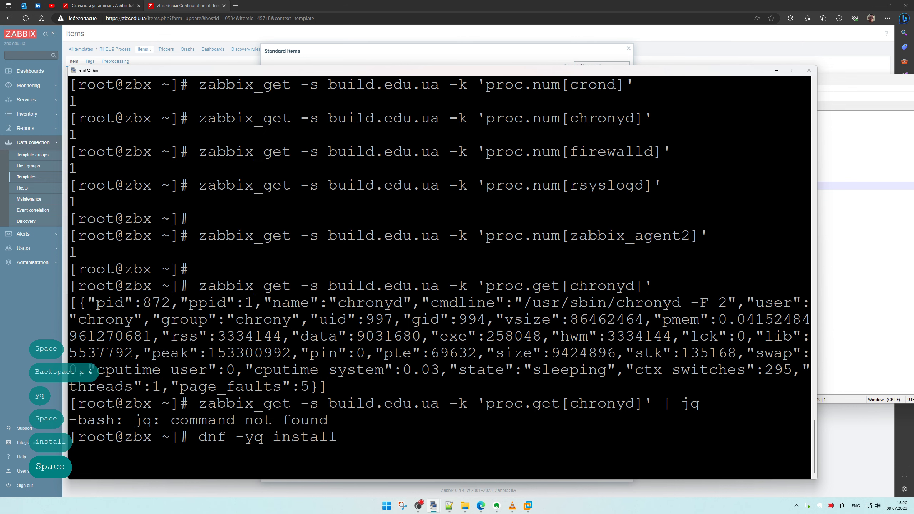
{"action": "type", "text": "jq"}
{"action": "key", "text": "Return"}
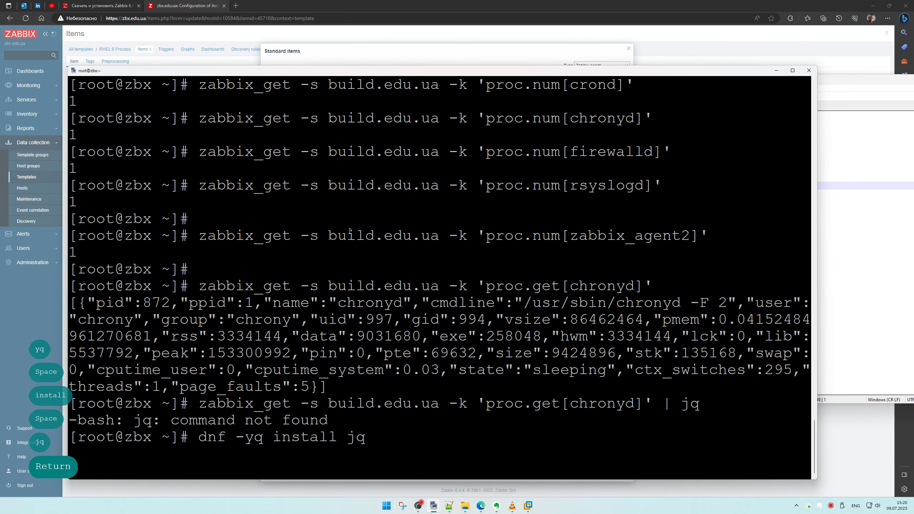
{"action": "key", "text": "Up"}
{"action": "key", "text": "Up"}
{"action": "key", "text": "Return"}
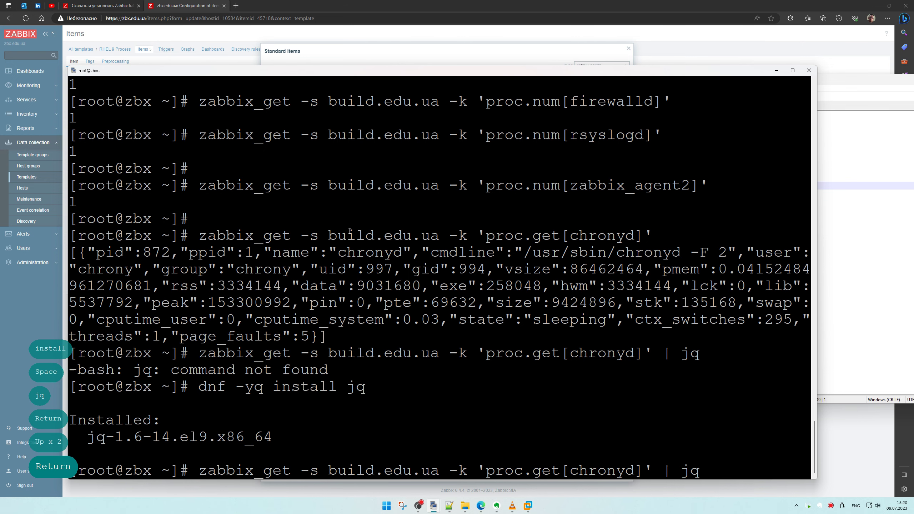
{"action": "scroll", "coordinate": [355, 225], "scroll_direction": "up", "scroll_amount": 4}
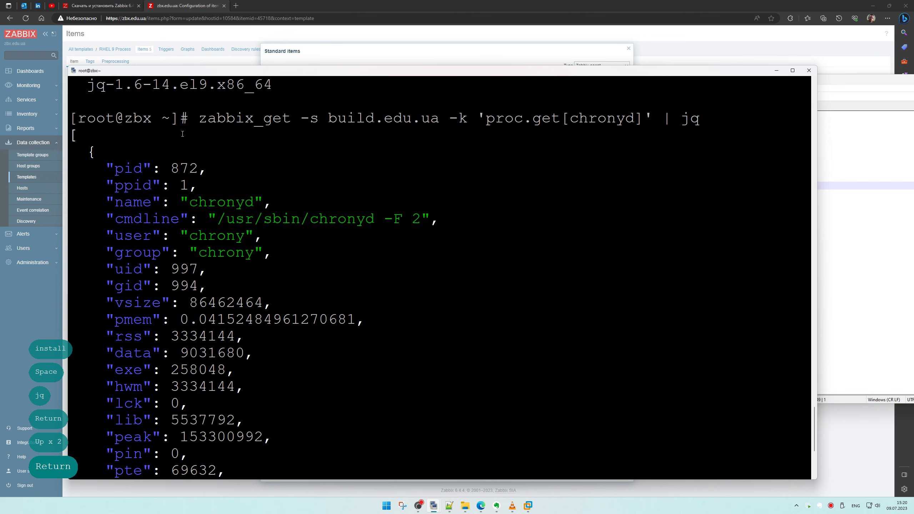
{"action": "left_click_drag", "start_coordinate": [199, 120], "coordinate": [700, 119]}
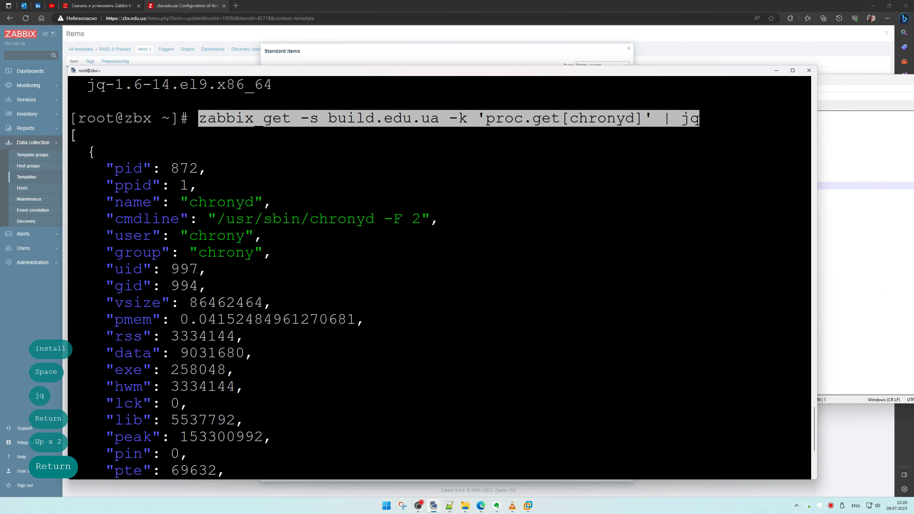
{"action": "key", "text": "alt+Tab"}
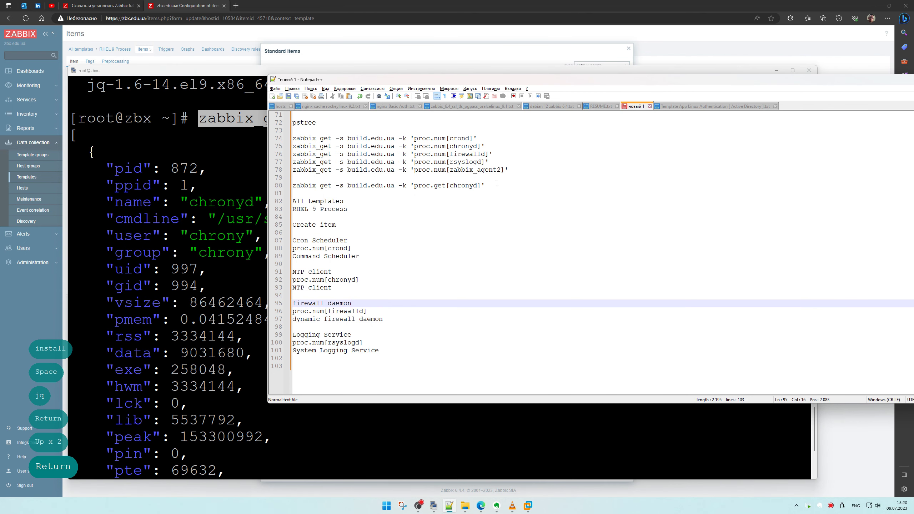
Replace notes line 80 with the jq-piped proc.get[chronyd] command.
{"action": "left_click", "coordinate": [495, 184]}
{"action": "left_click_drag", "start_coordinate": [484, 186], "coordinate": [293, 186]}
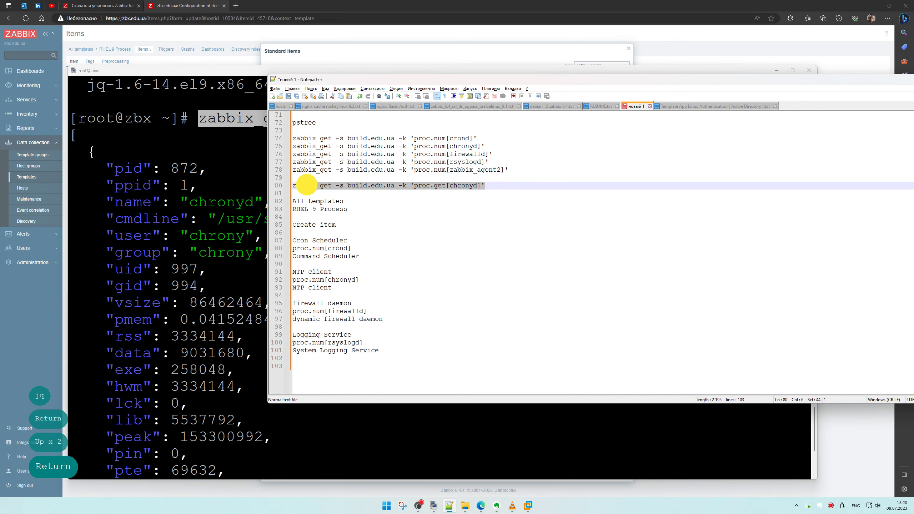
{"action": "key", "text": "ctrl+v"}
{"action": "key", "text": "Return"}
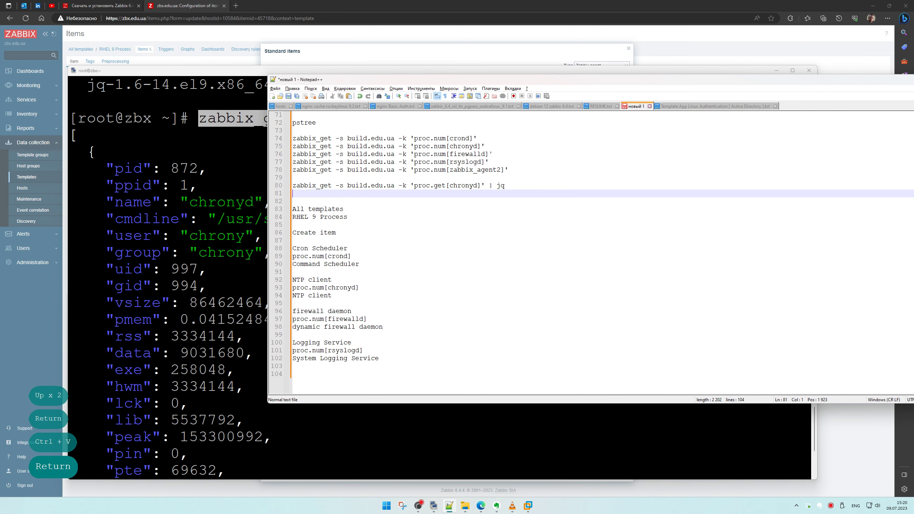
Add a proc.mem[crond] zabbix_get line 81 and run it in the terminal, returning 8806400.
{"action": "left_click_drag", "start_coordinate": [477, 138], "coordinate": [292, 139]}
{"action": "key", "text": "ctrl+c"}
{"action": "left_click", "coordinate": [302, 193]}
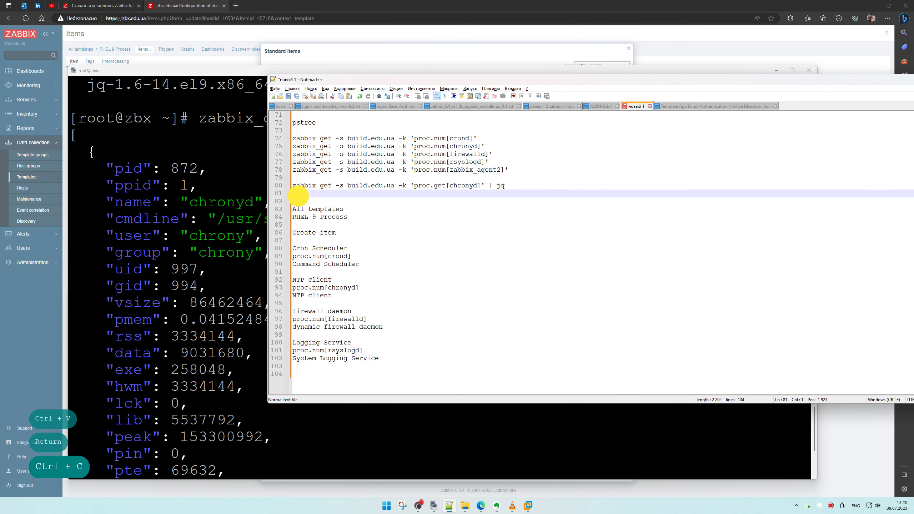
{"action": "key", "text": "ctrl+v"}
{"action": "double_click", "coordinate": [439, 194]}
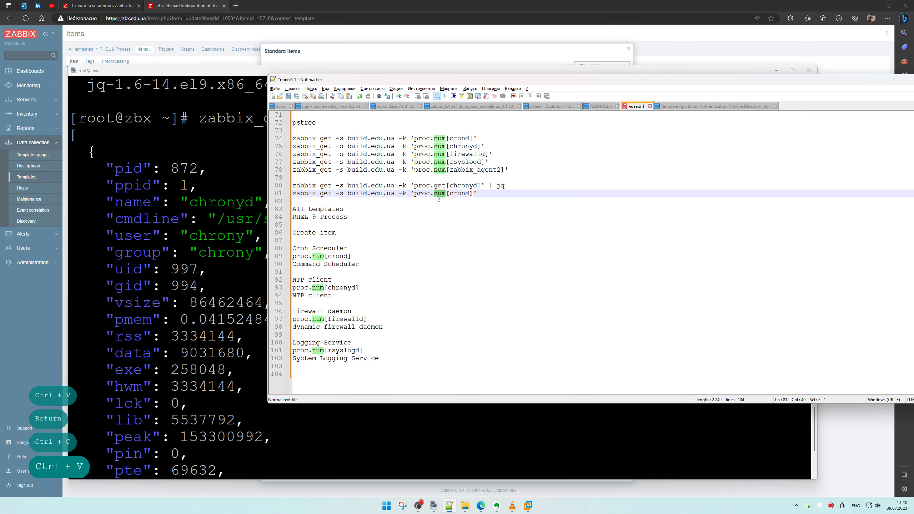
{"action": "type", "text": "mem"}
{"action": "left_click_drag", "start_coordinate": [478, 193], "coordinate": [296, 194]}
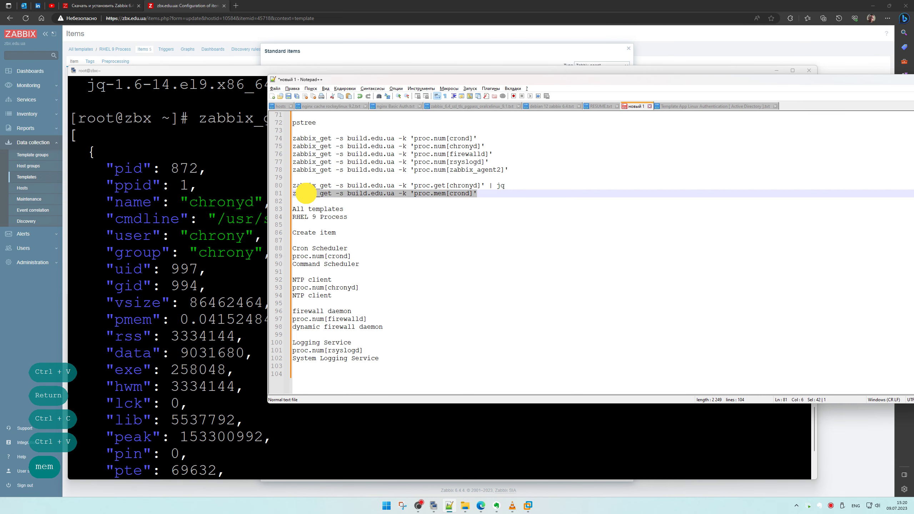
{"action": "key", "text": "ctrl+c"}
{"action": "left_click", "coordinate": [259, 202]}
{"action": "right_click", "coordinate": [259, 202]}
{"action": "key", "text": "Return"}
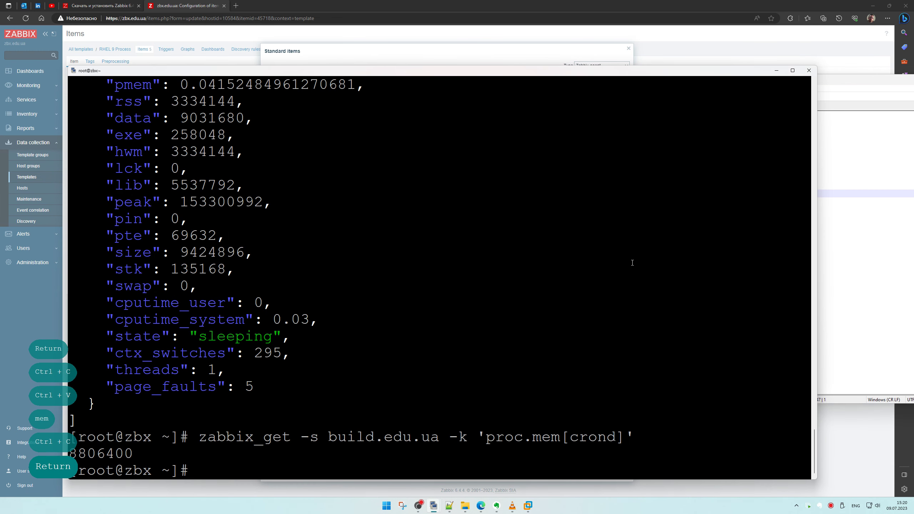
{"action": "left_click", "coordinate": [820, 248]}
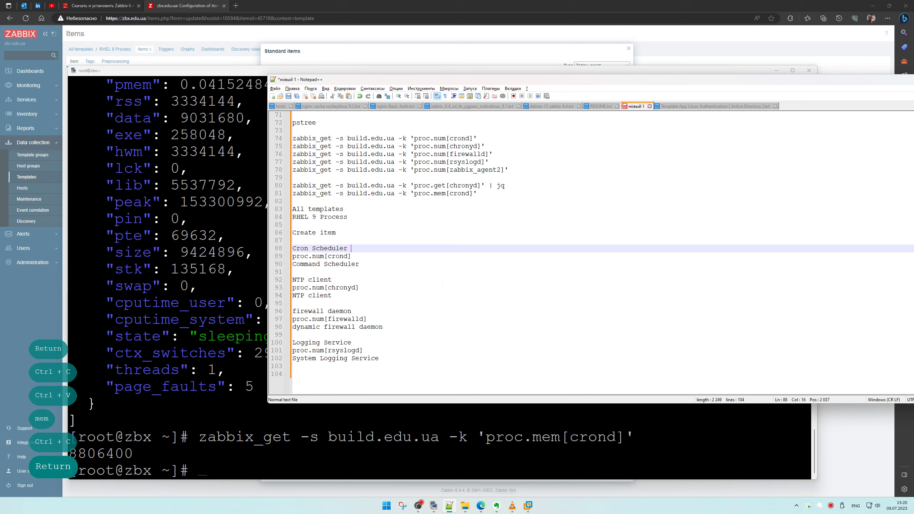
Copy the system.run[command,<mode>] key from the Standard items list.
{"action": "left_click", "coordinate": [481, 506]}
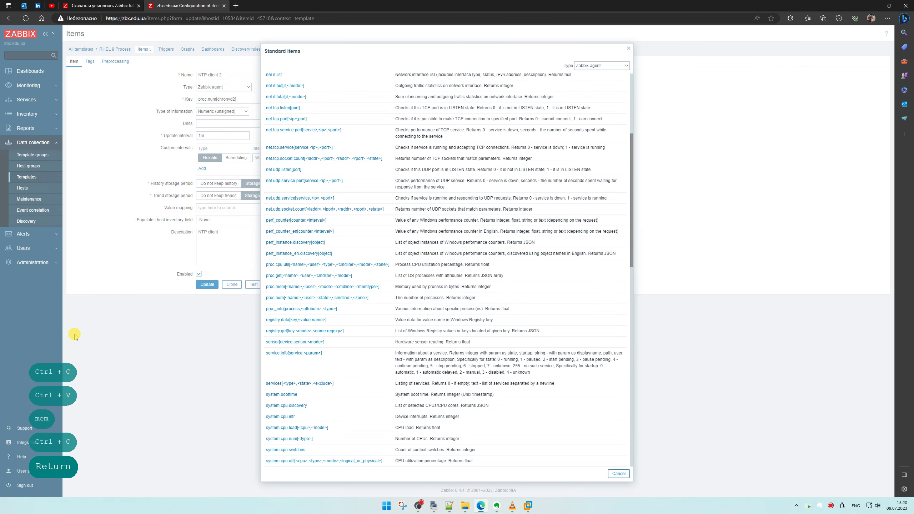
{"action": "scroll", "coordinate": [416, 318], "scroll_direction": "down", "scroll_amount": 1}
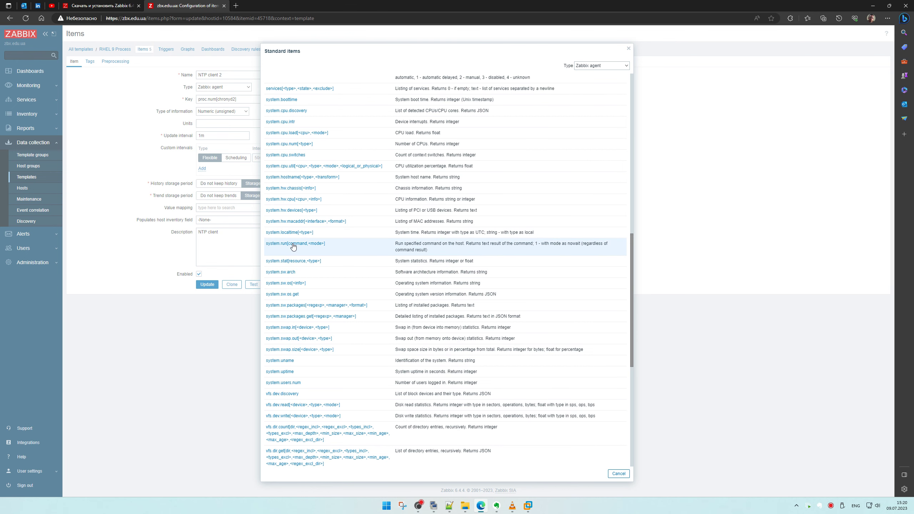
{"action": "left_click_drag", "start_coordinate": [334, 246], "coordinate": [261, 241]}
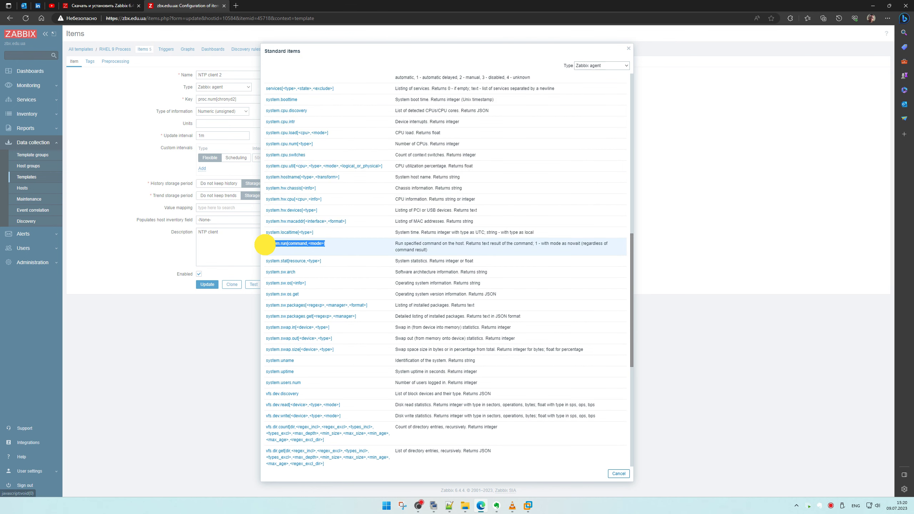
{"action": "key", "text": "ctrl+c"}
{"action": "key", "text": "ctrl+c"}
Apply the system.run key to the item and paste it onto a new notes line.
{"action": "left_click", "coordinate": [313, 245]}
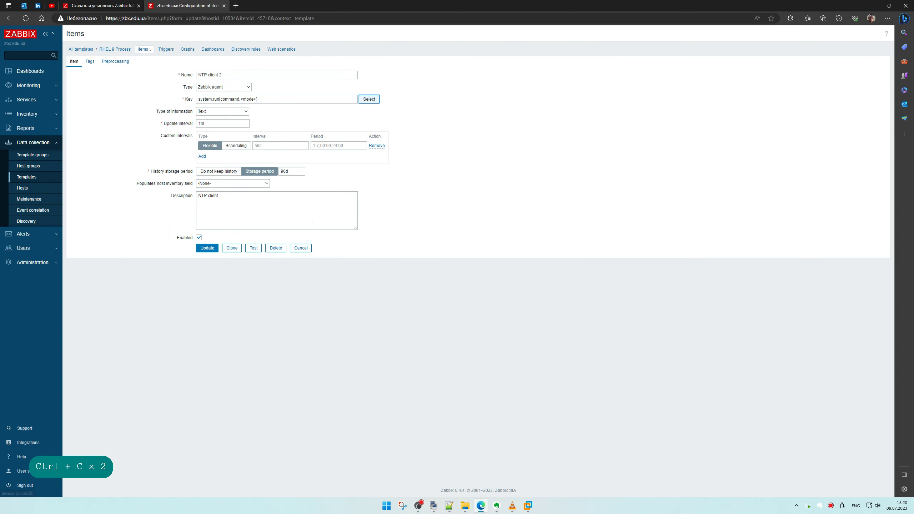
{"action": "key", "text": "alt+Tab"}
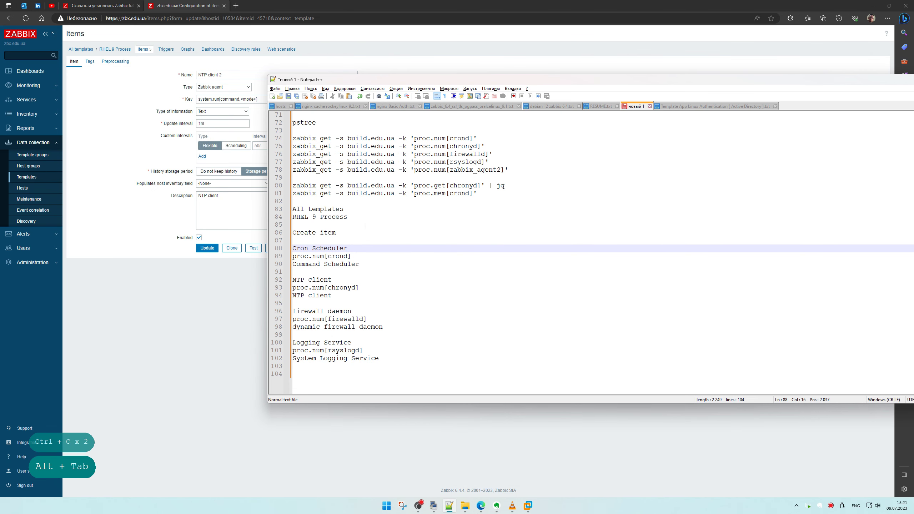
{"action": "left_click", "coordinate": [292, 202]}
{"action": "key", "text": "Return"}
{"action": "key", "text": "ctrl+v"}
{"action": "key", "text": "Return"}
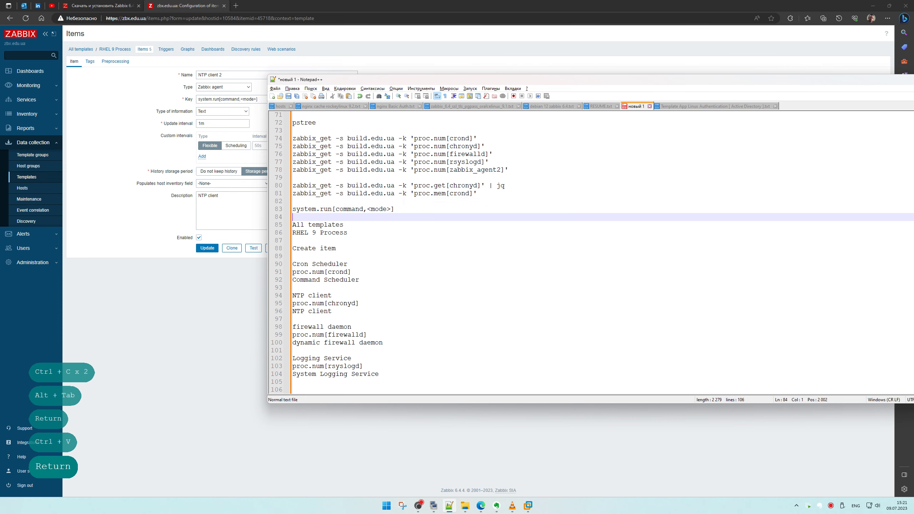
Duplicate the proc.mem[crond] command as line 83 and swap its key for system.run[command,<mode>].
{"action": "left_click_drag", "start_coordinate": [478, 194], "coordinate": [291, 197]}
{"action": "key", "text": "ctrl+c"}
{"action": "left_click", "coordinate": [306, 200]}
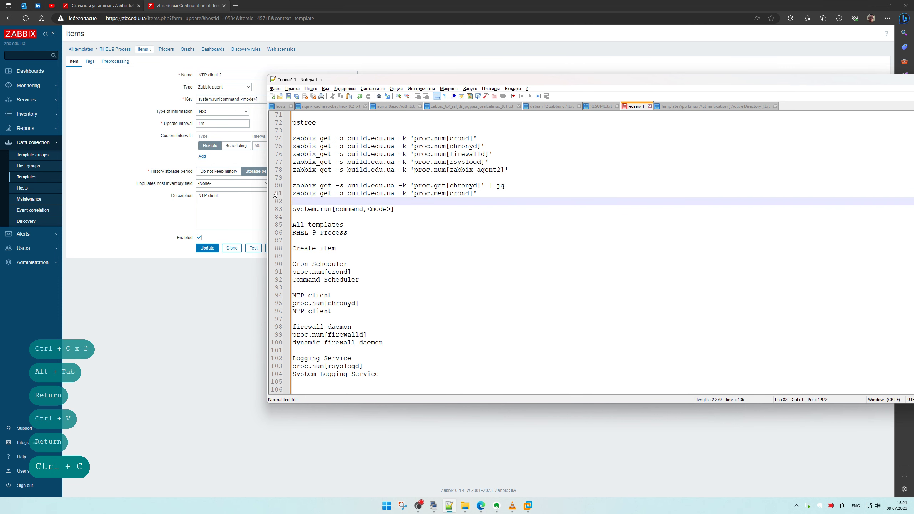
{"action": "key", "text": "Return"}
{"action": "key", "text": "ctrl+v"}
{"action": "left_click_drag", "start_coordinate": [394, 216], "coordinate": [291, 218]}
{"action": "key", "text": "ctrl+x"}
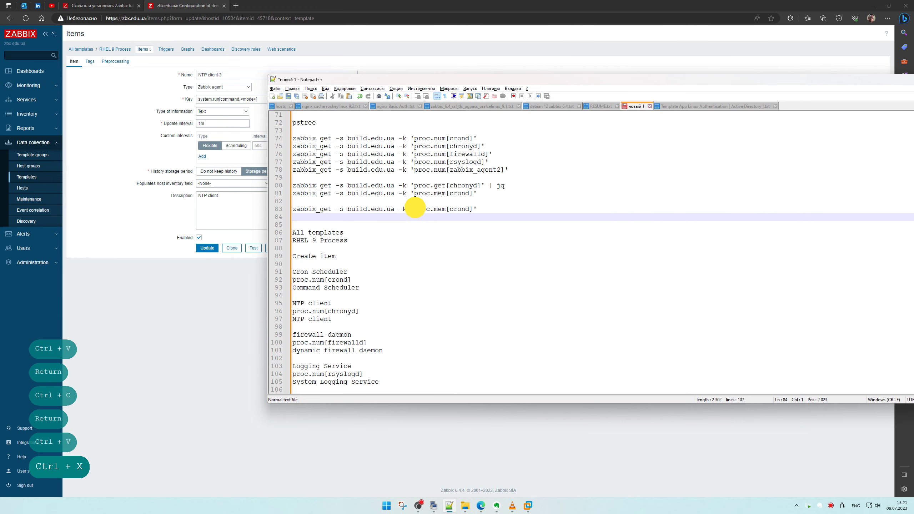
{"action": "left_click_drag", "start_coordinate": [414, 209], "coordinate": [472, 211]}
{"action": "key", "text": "ctrl+v"}
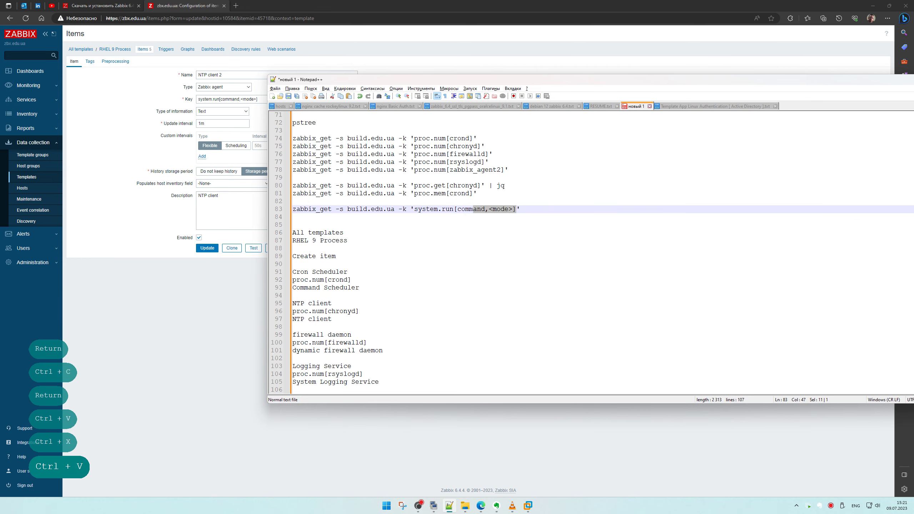
Change the key to system.run[dnf repolist] and copy the line 83 command.
{"action": "double_click", "coordinate": [472, 209]}
{"action": "type", "text": "dnf"}
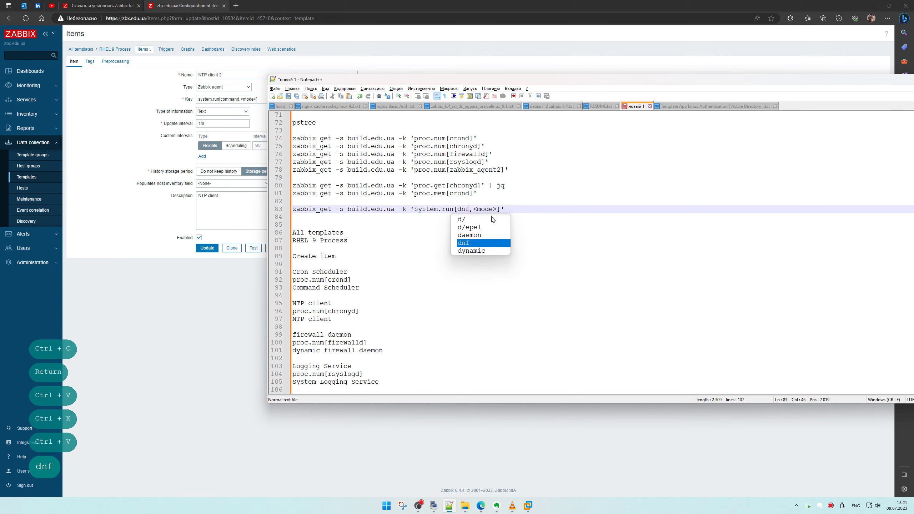
{"action": "key", "text": "Delete"}
{"action": "key", "text": "Delete"}
{"action": "key", "text": "Delete"}
{"action": "key", "text": "Delete"}
{"action": "key", "text": "Delete"}
{"action": "key", "text": "Delete"}
{"action": "key", "text": "Delete"}
{"action": "type", "text": "repolist"}
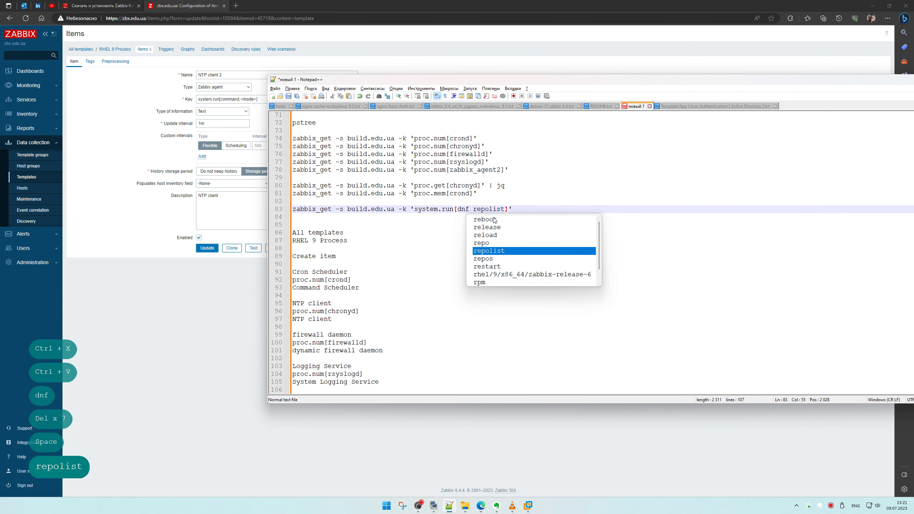
{"action": "left_click", "coordinate": [515, 209]}
{"action": "key", "text": "Delete"}
{"action": "left_click_drag", "start_coordinate": [514, 209], "coordinate": [245, 219]}
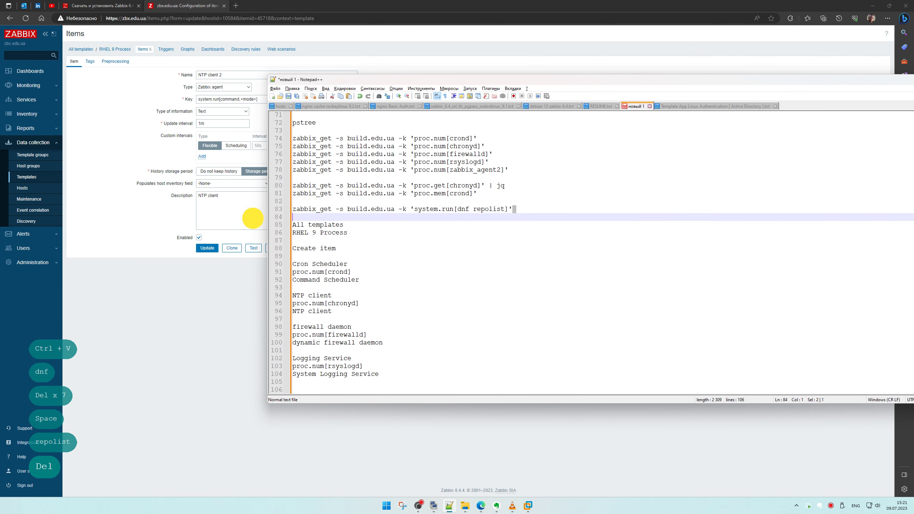
{"action": "key", "text": "ctrl+c"}
{"action": "left_click", "coordinate": [449, 506]}
Run the system.run[dnf repolist] zabbix_get command in the terminal.
{"action": "mouse_move", "coordinate": [434, 506]}
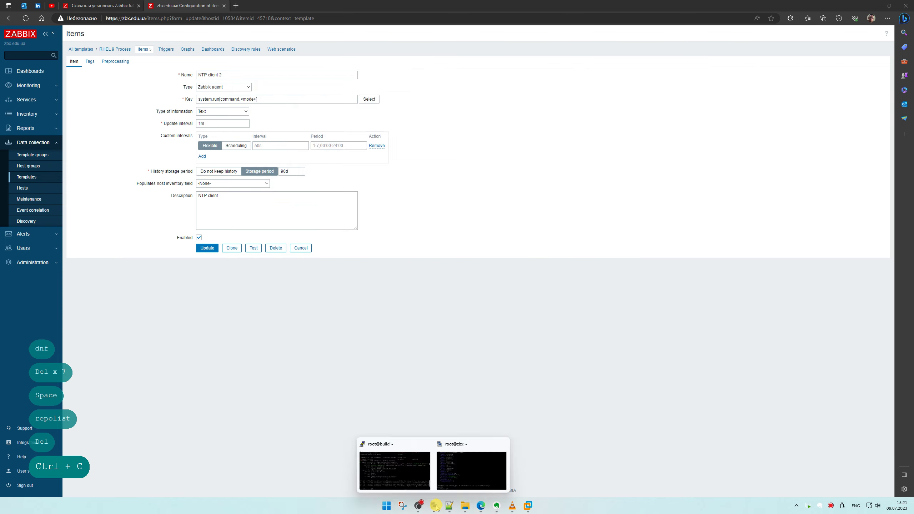
{"action": "left_click", "coordinate": [444, 462]}
{"action": "right_click", "coordinate": [395, 343]}
{"action": "key", "text": "Return"}
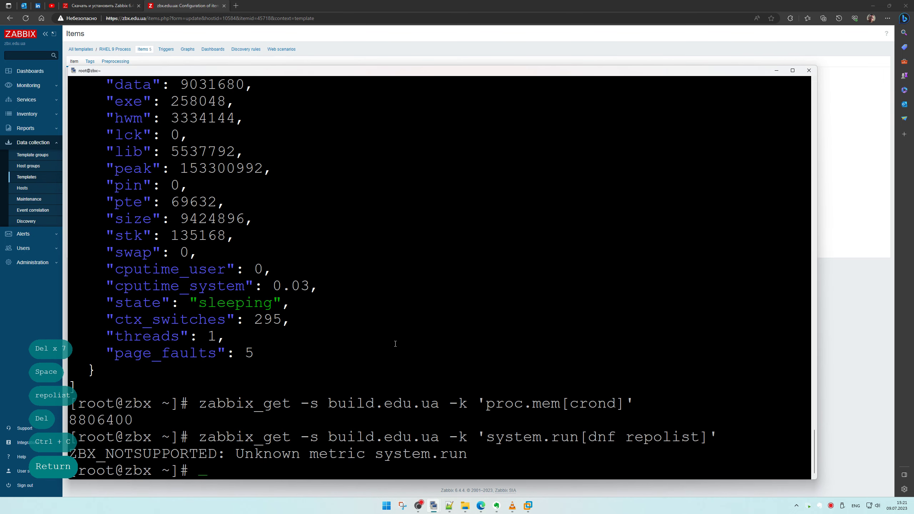
Rerun the query as system.run[dnf]; it also returns ZBX_NOTSUPPORTED: Unknown metric system.run.
{"action": "key", "text": "Up"}
{"action": "key", "text": "Left"}
{"action": "key", "text": "Left"}
{"action": "key", "text": "BackSpace"}
{"action": "key", "text": "BackSpace"}
{"action": "key", "text": "BackSpace"}
{"action": "key", "text": "BackSpace"}
{"action": "key", "text": "BackSpace"}
{"action": "key", "text": "BackSpace"}
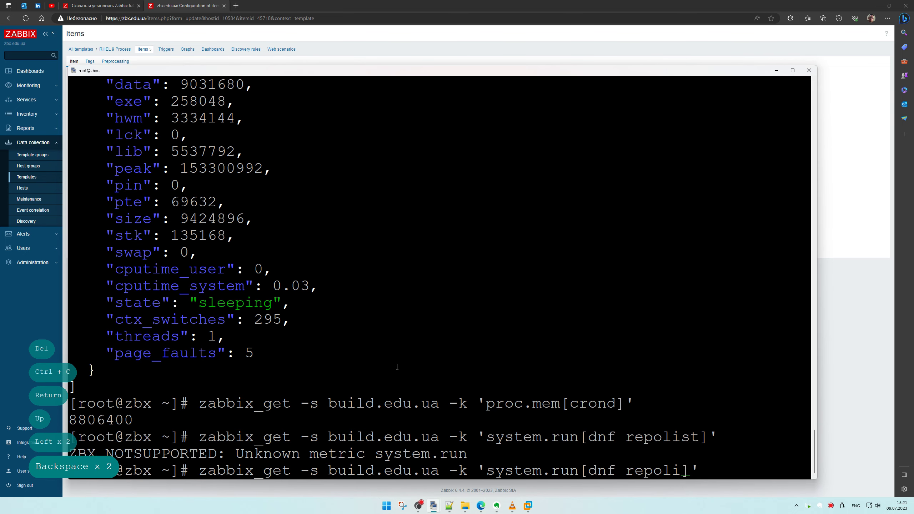
{"action": "key", "text": "BackSpace"}
{"action": "key", "text": "BackSpace"}
{"action": "key", "text": "BackSpace"}
{"action": "key", "text": "Return"}
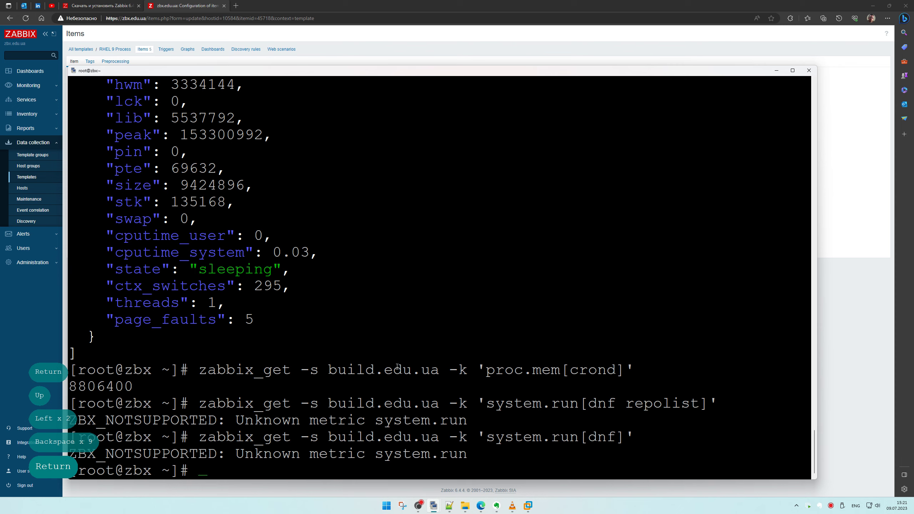
{"action": "left_click", "coordinate": [9, 336]}
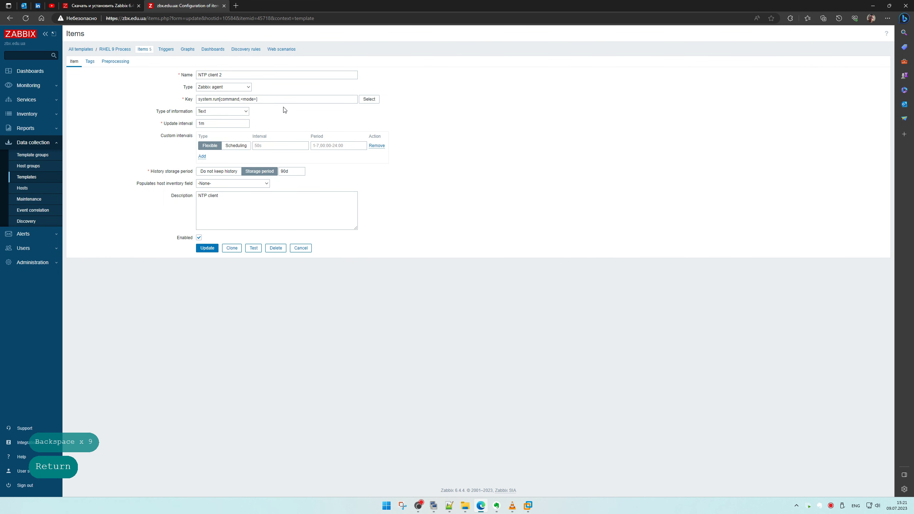
Copy the system.run[command,<mode>] item key, browse the standard agent items, then return to the notes.
{"action": "triple_click", "coordinate": [234, 98]}
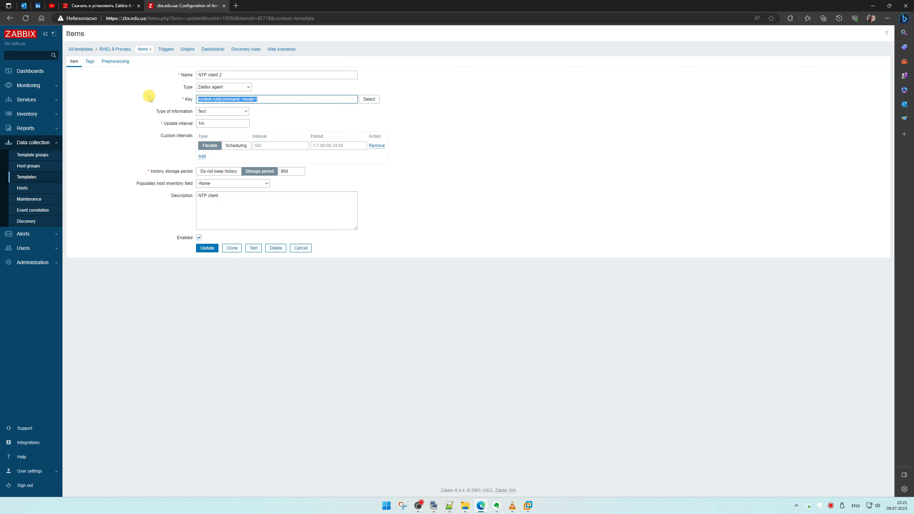
{"action": "key", "text": "ctrl+c"}
{"action": "left_click", "coordinate": [369, 99]}
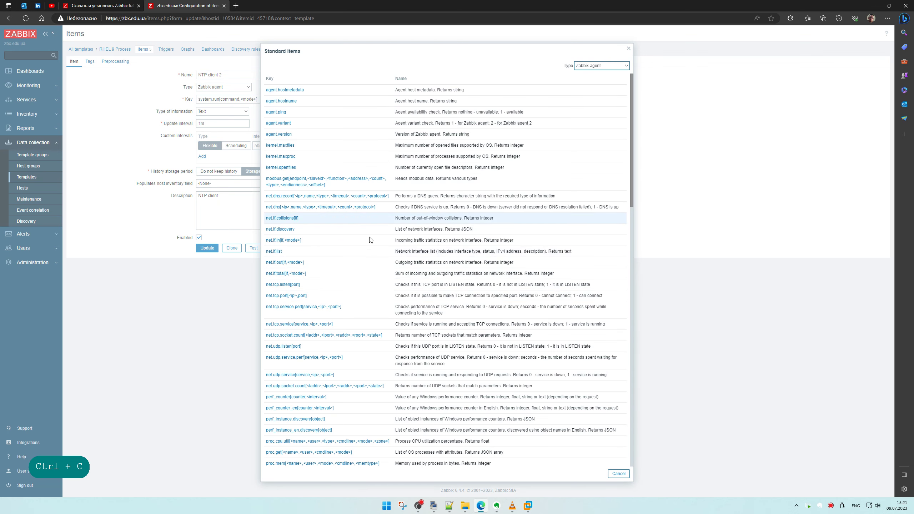
{"action": "scroll", "coordinate": [353, 294], "scroll_direction": "down", "scroll_amount": 7}
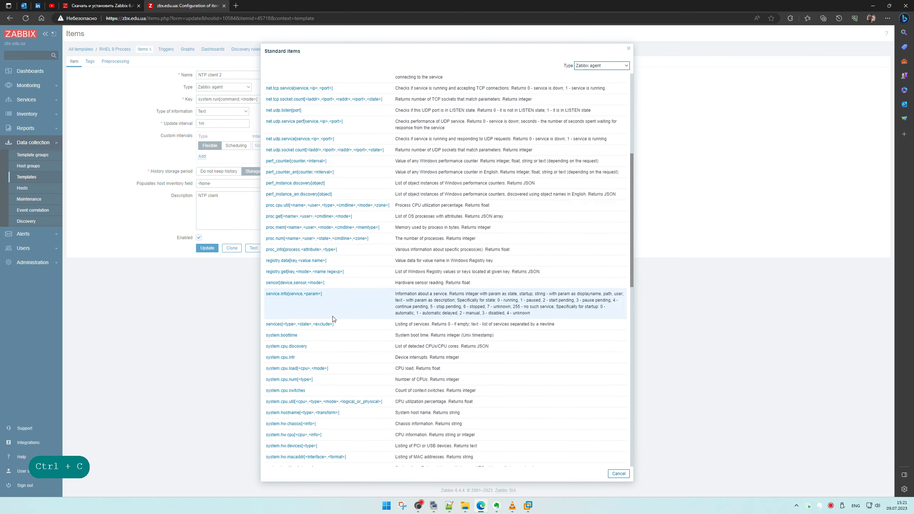
{"action": "scroll", "coordinate": [334, 319], "scroll_direction": "down", "scroll_amount": 7}
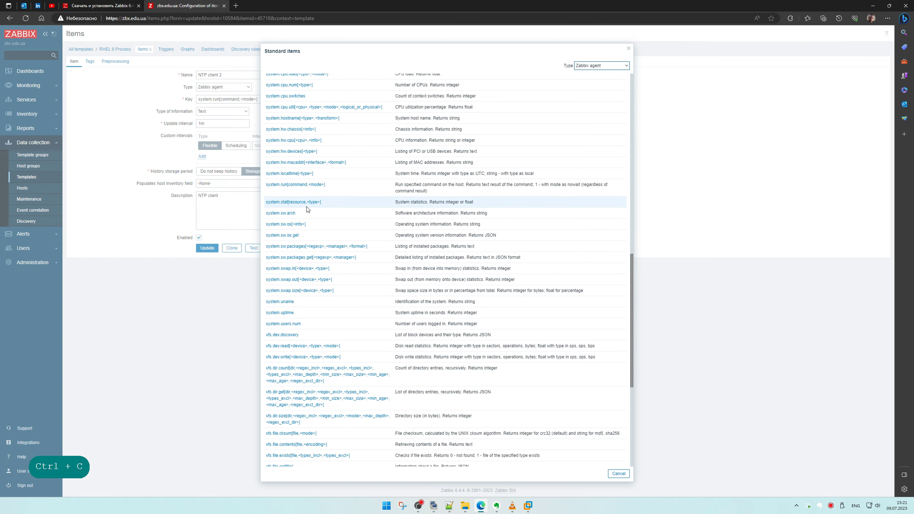
{"action": "key", "text": "alt+Tab"}
{"action": "key", "text": "alt+Tab"}
{"action": "key", "text": "Tab"}
{"action": "key", "text": "Tab"}
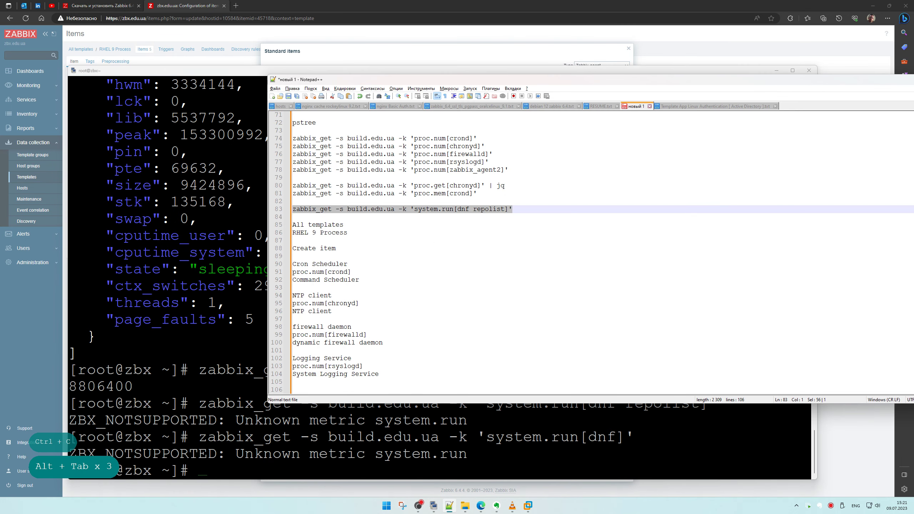
Paste the copied system.run key into the notes as new line 85.
{"action": "left_click", "coordinate": [520, 209]}
{"action": "left_click_drag", "start_coordinate": [520, 209], "coordinate": [478, 209]}
{"action": "left_click", "coordinate": [467, 216]}
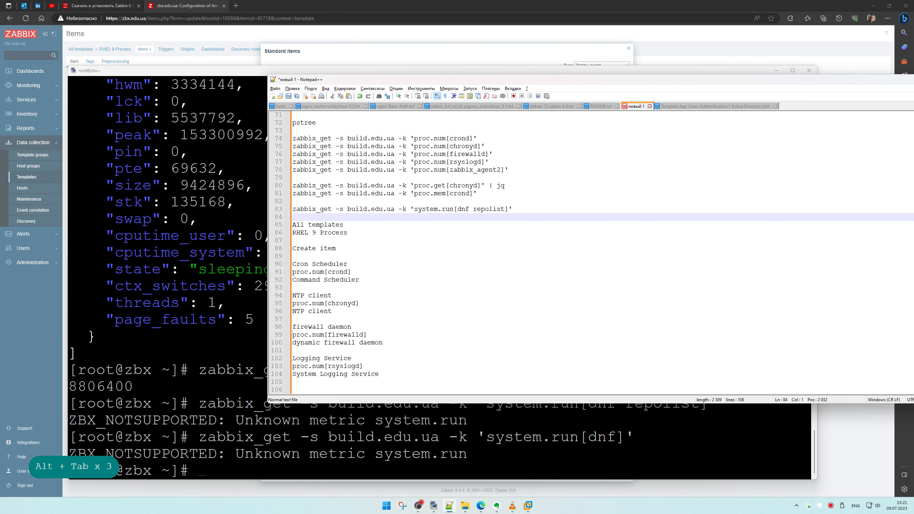
{"action": "key", "text": "Return"}
{"action": "key", "text": "ctrl+v"}
{"action": "key", "text": "Return"}
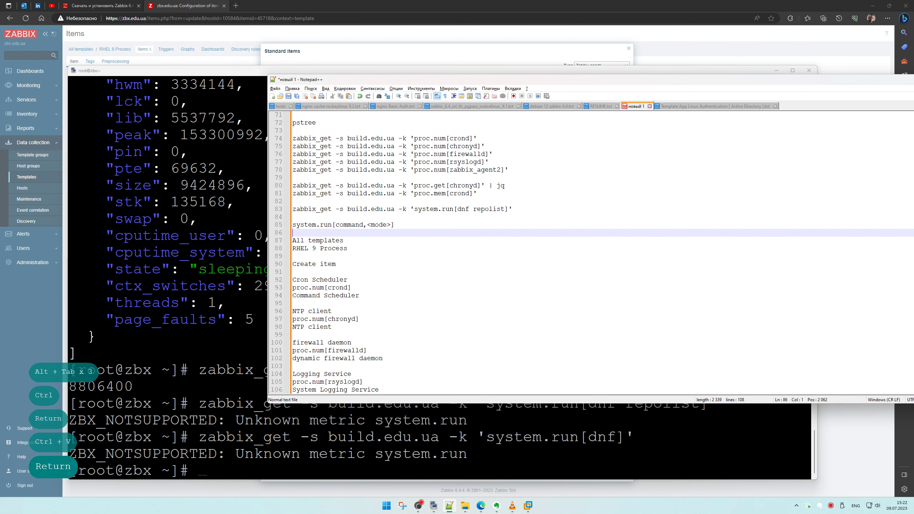
Remove the quotes around system.run[dnf repolist] on line 83 and copy the command.
{"action": "left_click", "coordinate": [412, 209]}
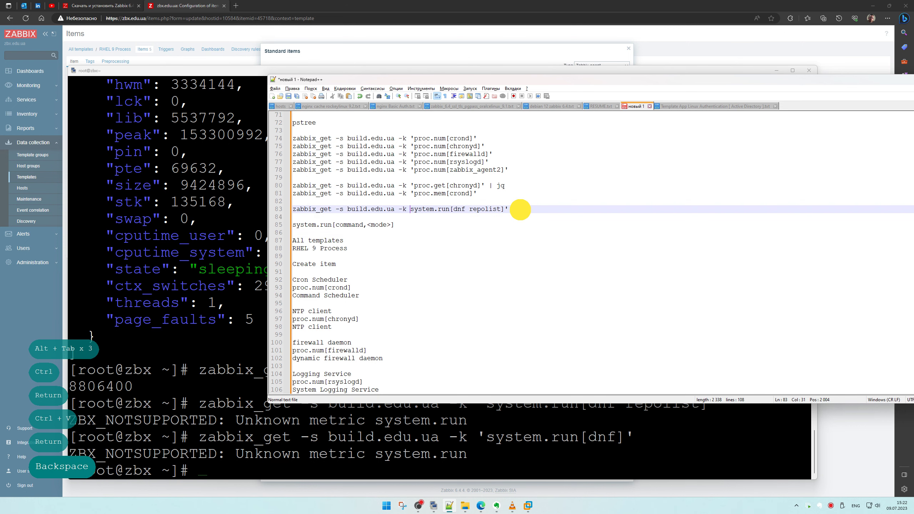
{"action": "key", "text": "BackSpace"}
{"action": "left_click", "coordinate": [514, 210]}
{"action": "key", "text": "BackSpace"}
{"action": "triple_click", "coordinate": [316, 210]}
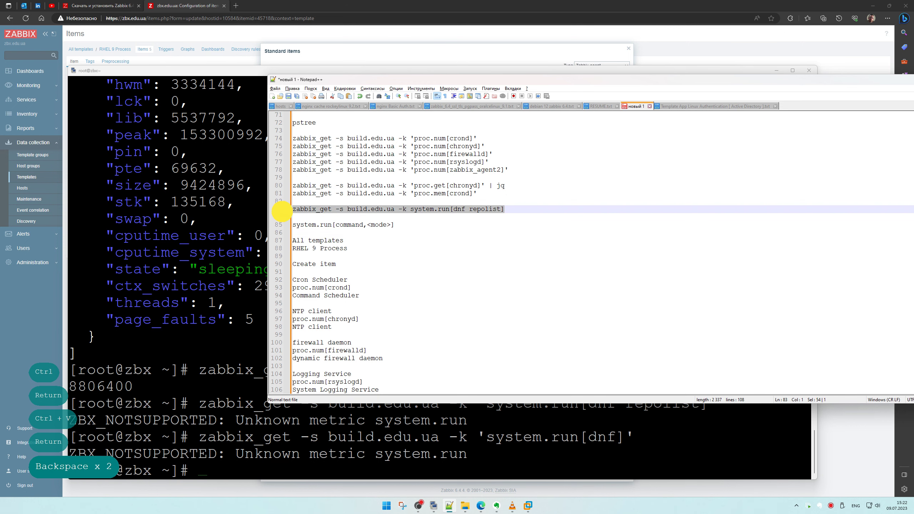
{"action": "key", "text": "ctrl+c"}
Run the unquoted zabbix_get command in the terminal; it fails with invalid parameter "repolist".
{"action": "right_click", "coordinate": [98, 247]}
{"action": "key", "text": "Return"}
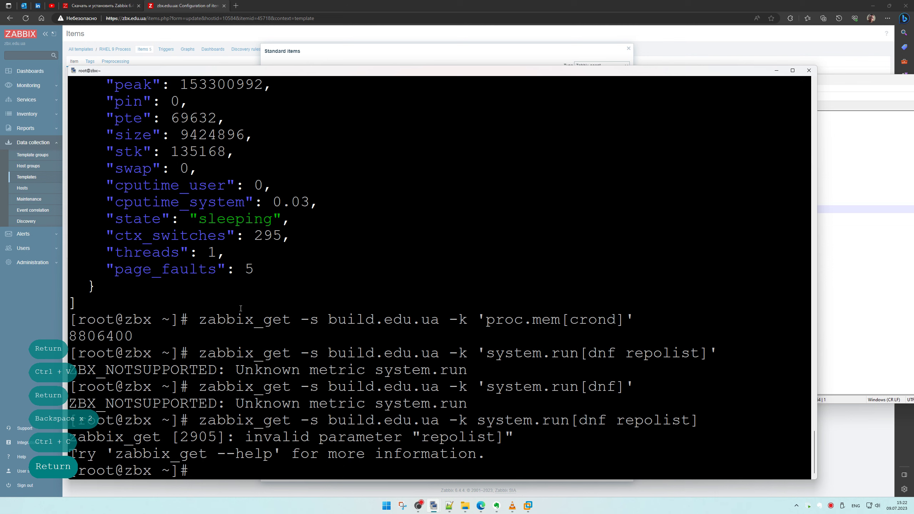
{"action": "left_click_drag", "start_coordinate": [180, 437], "coordinate": [504, 437]}
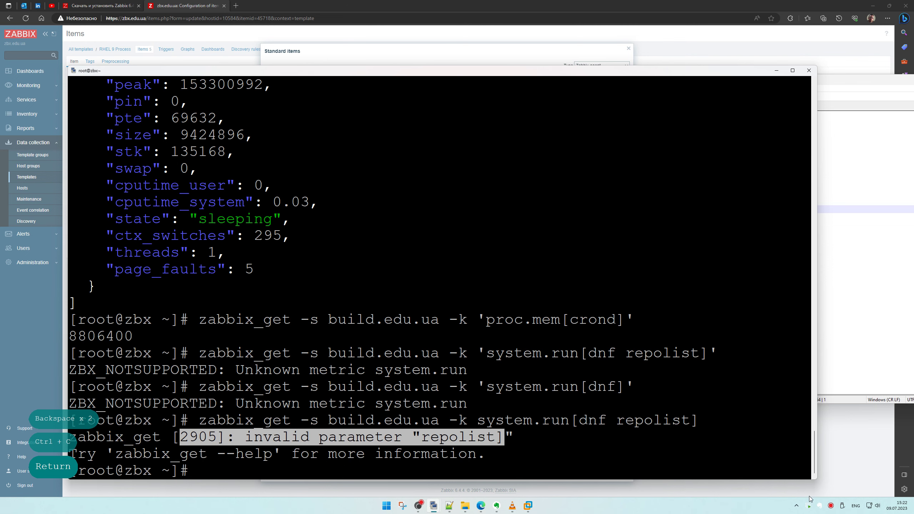
{"action": "right_click", "coordinate": [831, 506]}
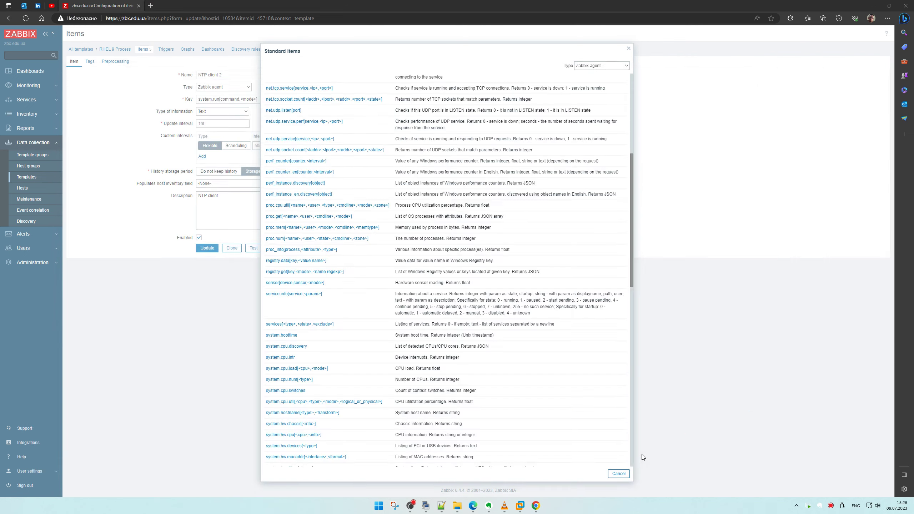
Delete the NTP client 2 item from the RHEL 9 Process template's item list.
{"action": "left_click", "coordinate": [623, 475]}
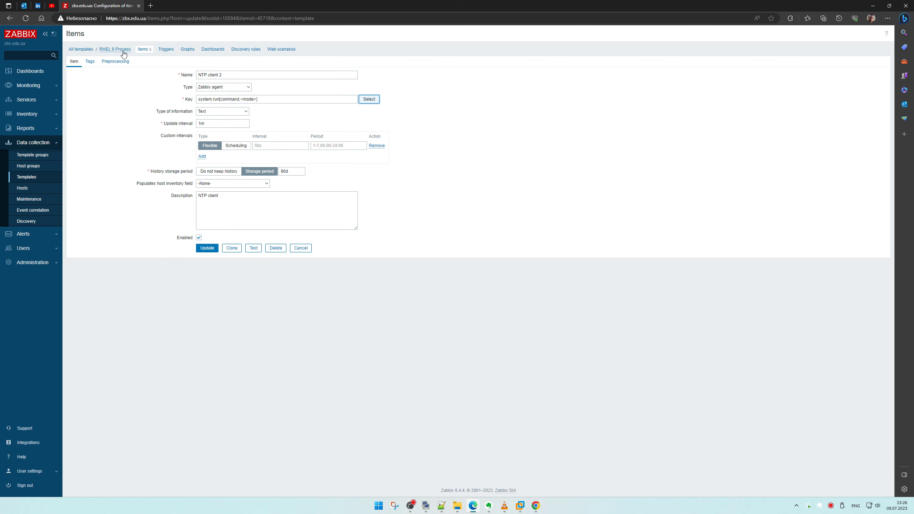
{"action": "left_click", "coordinate": [140, 49]}
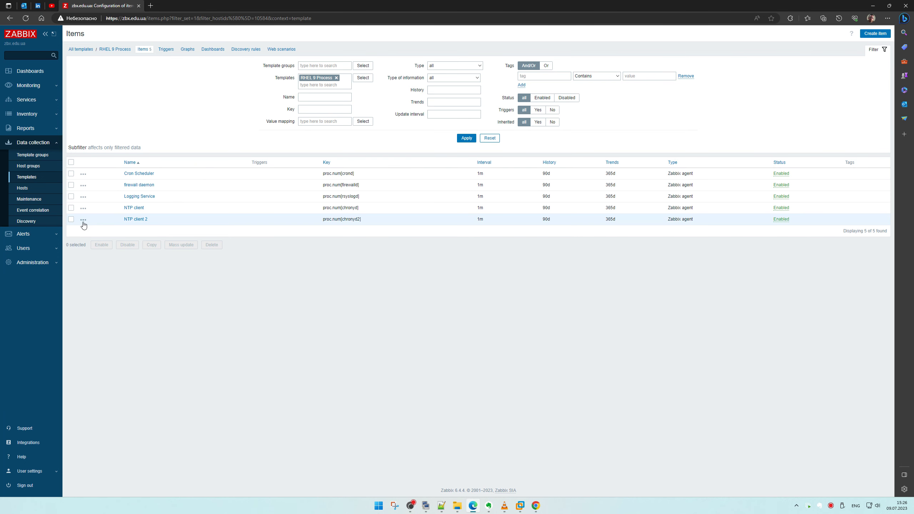
{"action": "left_click", "coordinate": [71, 219]}
{"action": "left_click", "coordinate": [212, 245]}
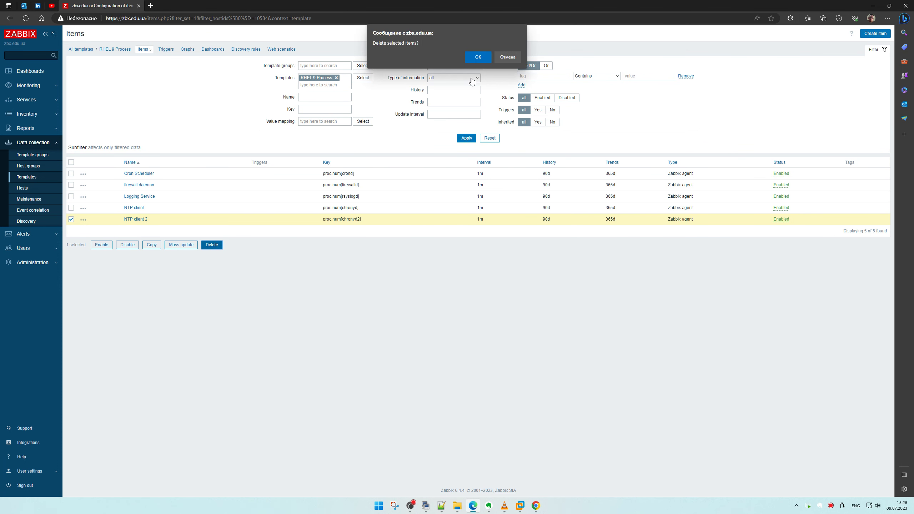
{"action": "key", "text": "Return"}
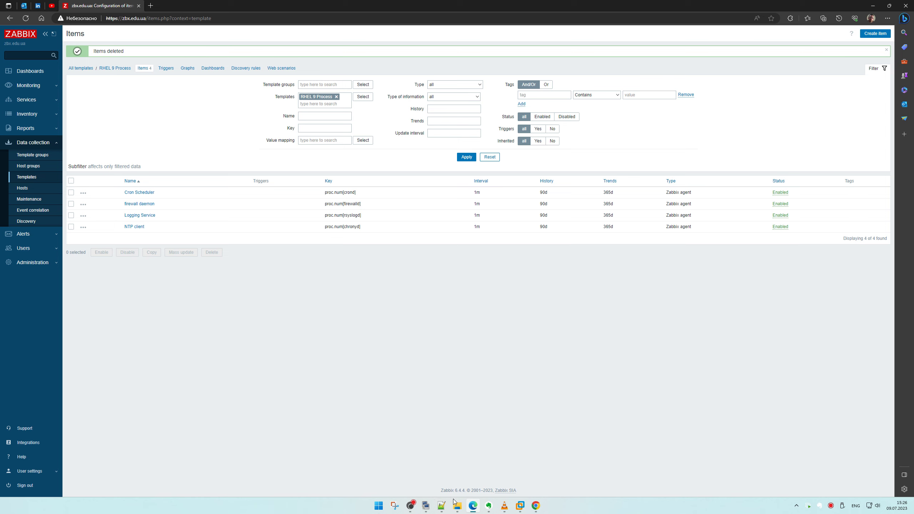
{"action": "left_click", "coordinate": [441, 506]}
Copy the SSSD trigger and zabbix_get lines from the Linux Authentication notes to the end of новый 1.
{"action": "scroll", "coordinate": [482, 310], "scroll_direction": "down", "scroll_amount": 3}
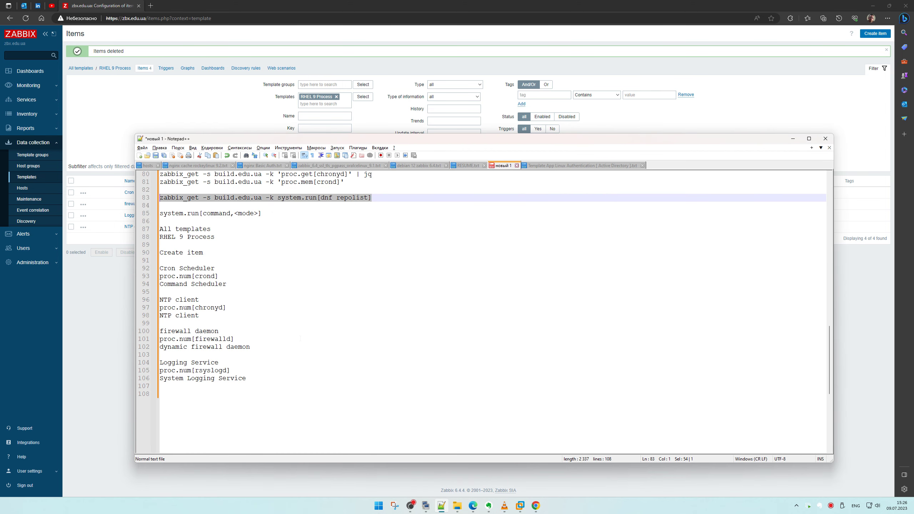
{"action": "scroll", "coordinate": [482, 310], "scroll_direction": "up", "scroll_amount": 1}
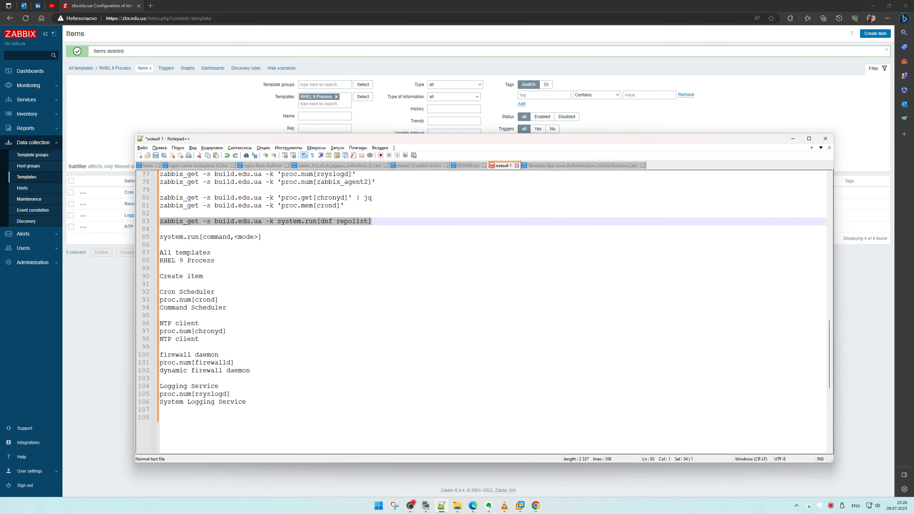
{"action": "double_click", "coordinate": [570, 160]}
{"action": "left_click", "coordinate": [572, 161]}
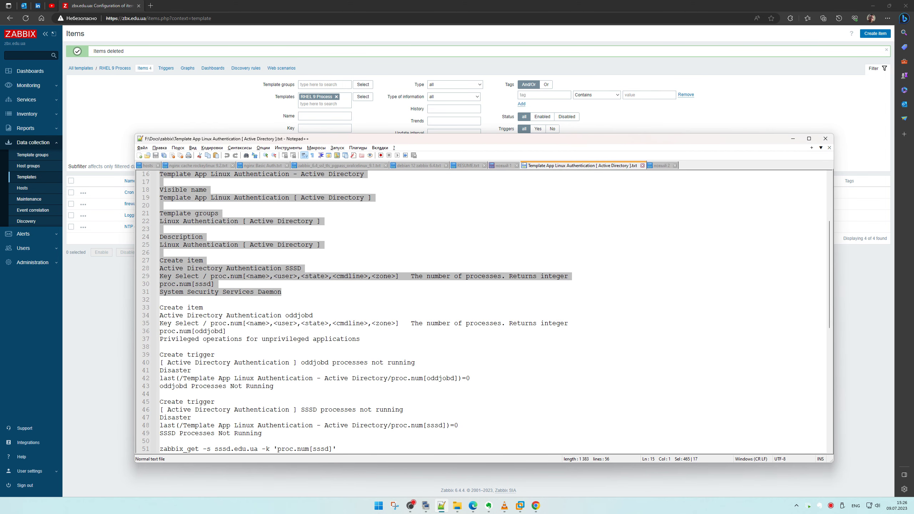
{"action": "scroll", "coordinate": [482, 309], "scroll_direction": "down", "scroll_amount": 2}
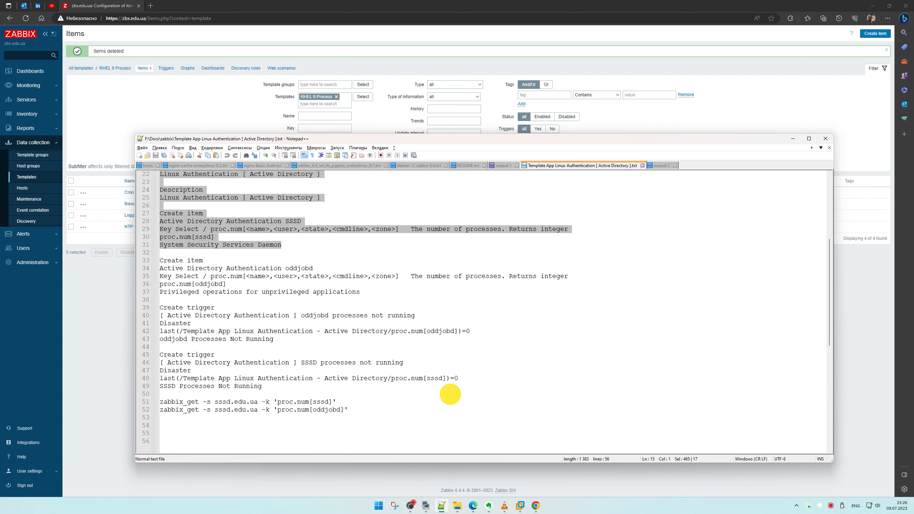
{"action": "left_click_drag", "start_coordinate": [449, 394], "coordinate": [136, 361]}
{"action": "left_click_drag", "start_coordinate": [459, 378], "coordinate": [127, 363]}
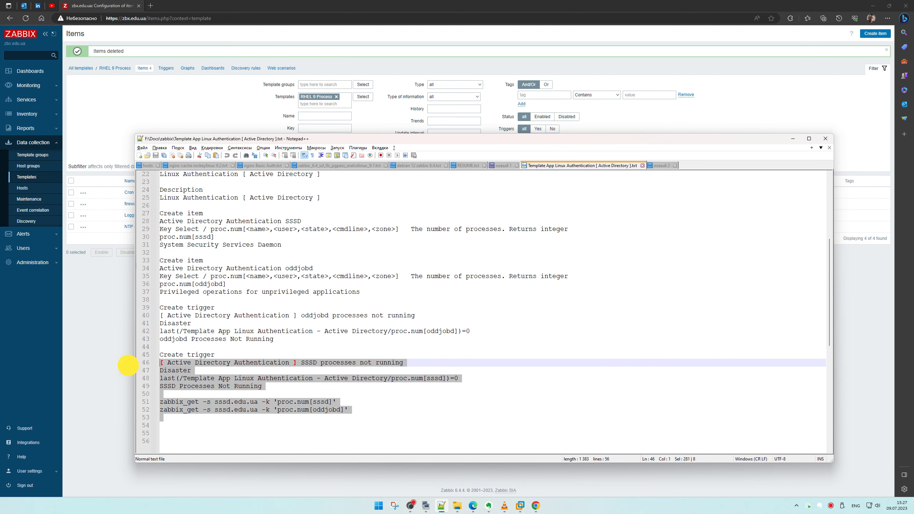
{"action": "key", "text": "ctrl+c"}
{"action": "left_click", "coordinate": [504, 166]}
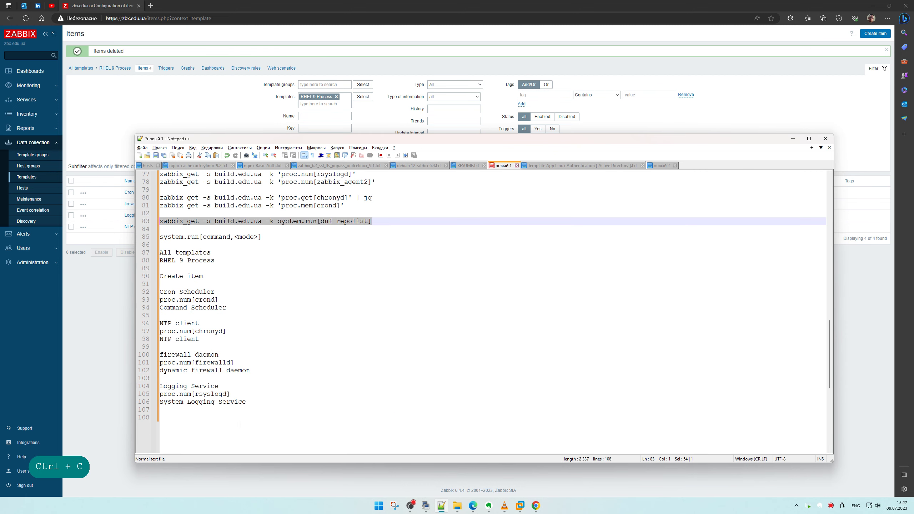
{"action": "left_click", "coordinate": [244, 417]}
{"action": "key", "text": "ctrl+v"}
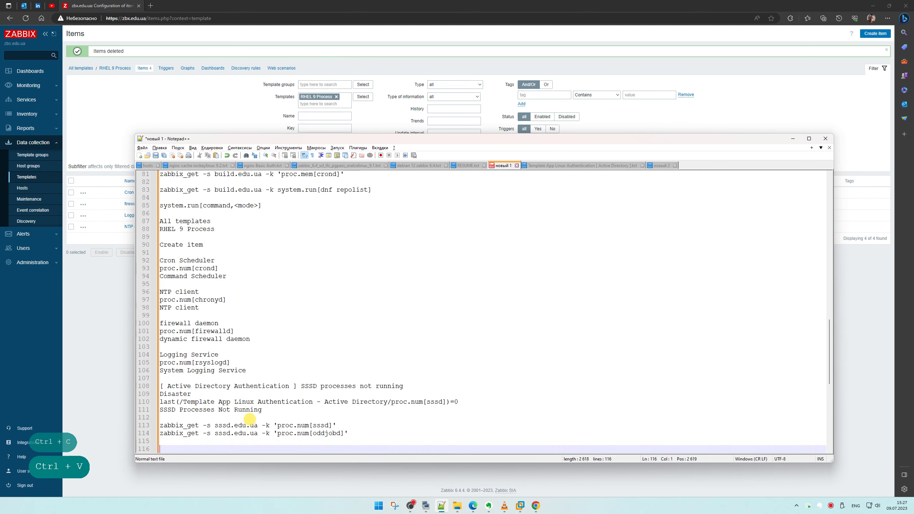
{"action": "left_click", "coordinate": [675, 165]}
Replace oddjobd with crond on line 114 of the pasted block.
{"action": "scroll", "coordinate": [221, 273], "scroll_direction": "up", "scroll_amount": 2}
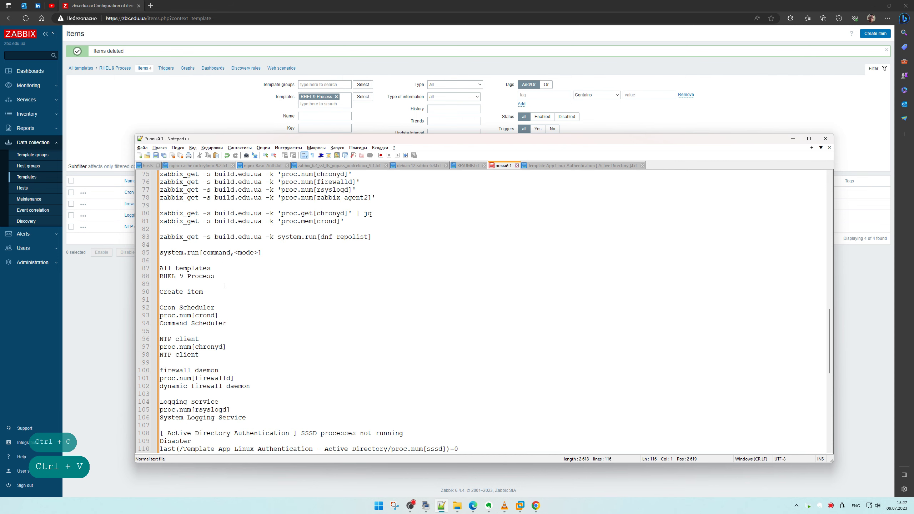
{"action": "double_click", "coordinate": [318, 221]}
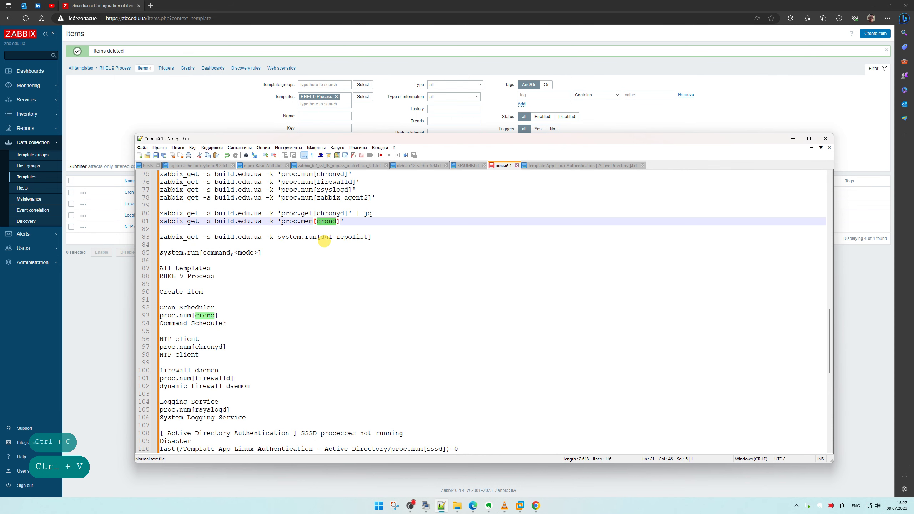
{"action": "key", "text": "ctrl+c"}
{"action": "scroll", "coordinate": [320, 230], "scroll_direction": "down", "scroll_amount": 3}
{"action": "double_click", "coordinate": [326, 410]}
{"action": "key", "text": "ctrl+v"}
Insert a copy of the proc.get[chronyd] command line above the pasted zabbix_get lines.
{"action": "scroll", "coordinate": [324, 289], "scroll_direction": "up", "scroll_amount": 3}
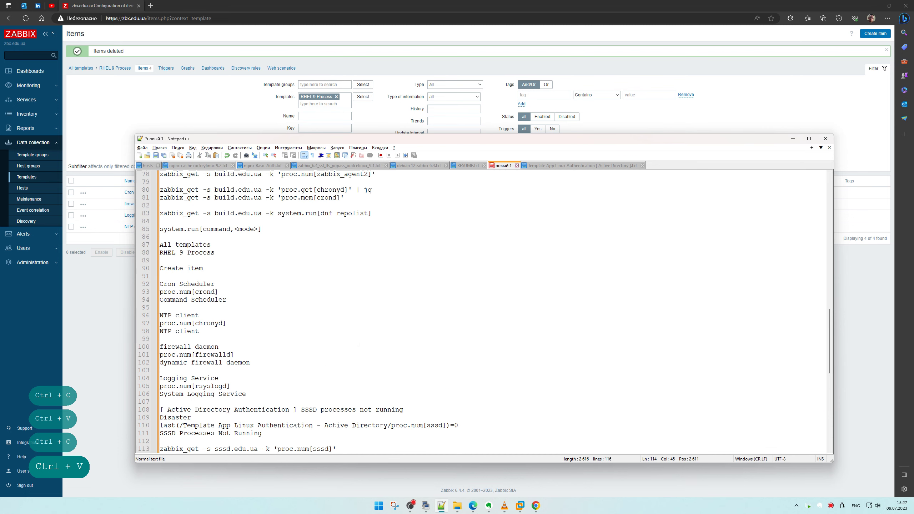
{"action": "left_click_drag", "start_coordinate": [373, 214], "coordinate": [101, 214]}
{"action": "key", "text": "ctrl+c"}
{"action": "scroll", "coordinate": [284, 342], "scroll_direction": "down", "scroll_amount": 5}
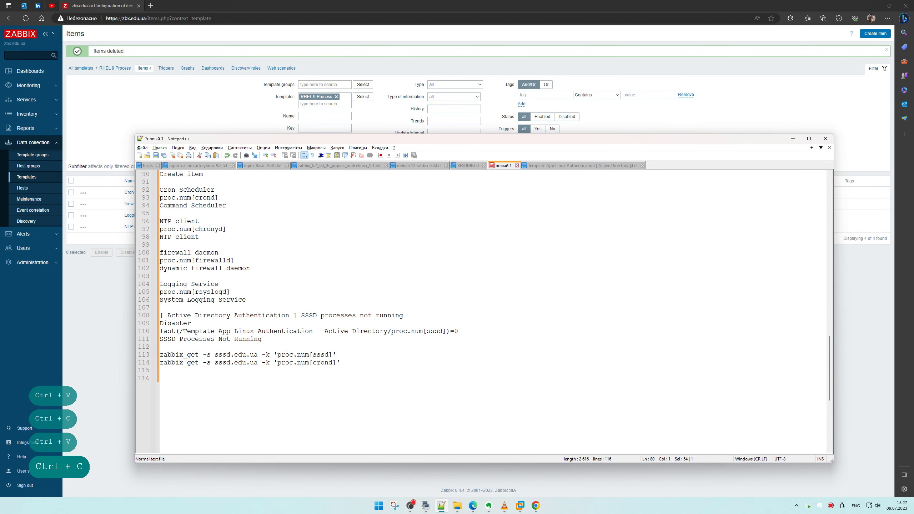
{"action": "left_click", "coordinate": [289, 348]}
{"action": "key", "text": "Return"}
{"action": "key", "text": "ctrl+v"}
{"action": "key", "text": "Return"}
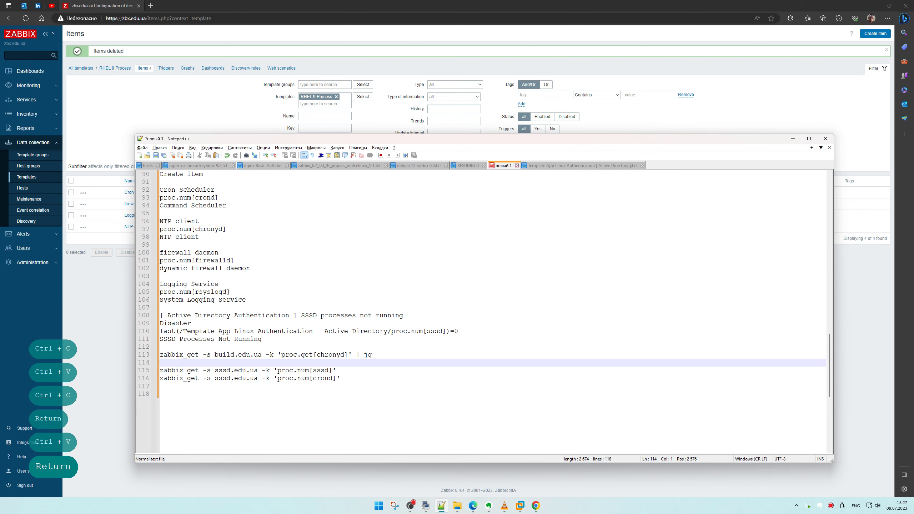
Change proc.num[sssd] on line 115 to proc.num[chronyd].
{"action": "left_click", "coordinate": [331, 355]}
{"action": "double_click", "coordinate": [331, 355]}
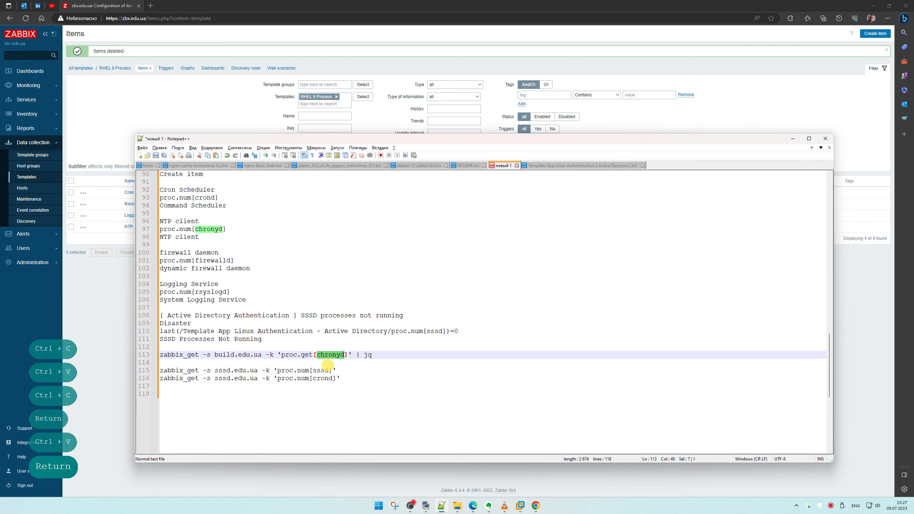
{"action": "key", "text": "ctrl+x"}
{"action": "left_click", "coordinate": [324, 370]}
{"action": "double_click", "coordinate": [324, 370]}
{"action": "key", "text": "ctrl+v"}
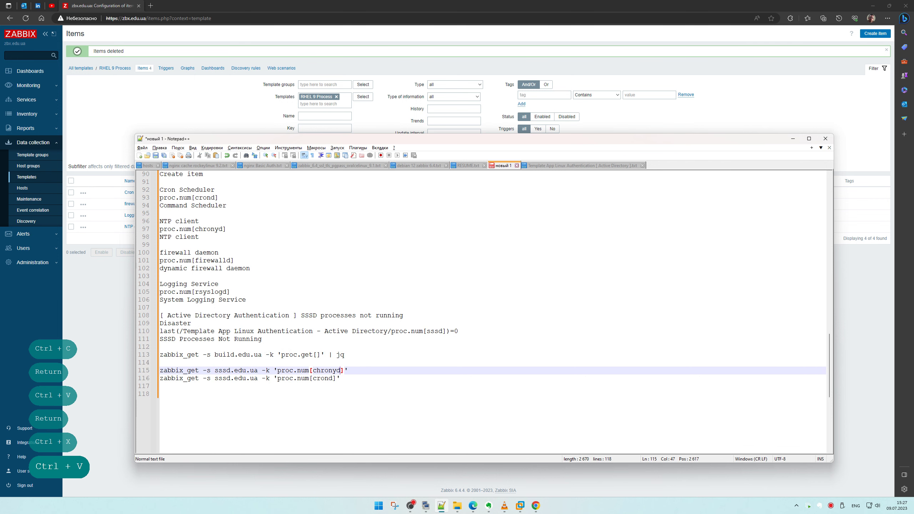
Set the host to build on lines 115-116 and delete the leftover proc.get[] line.
{"action": "double_click", "coordinate": [219, 355]}
{"action": "key", "text": "ctrl+c"}
{"action": "left_click", "coordinate": [224, 370]}
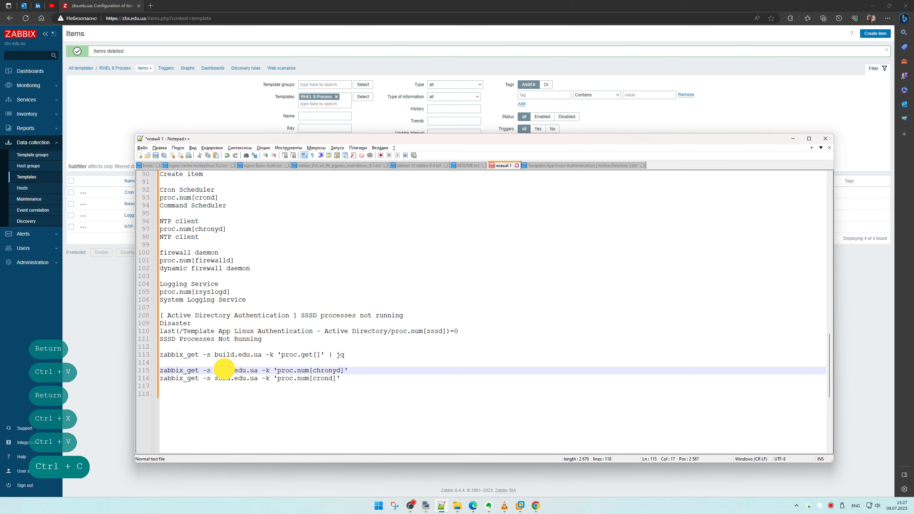
{"action": "double_click", "coordinate": [224, 370]}
{"action": "key", "text": "ctrl+v"}
{"action": "double_click", "coordinate": [221, 379]}
{"action": "key", "text": "ctrl+v"}
{"action": "left_click_drag", "start_coordinate": [134, 356], "coordinate": [123, 346]}
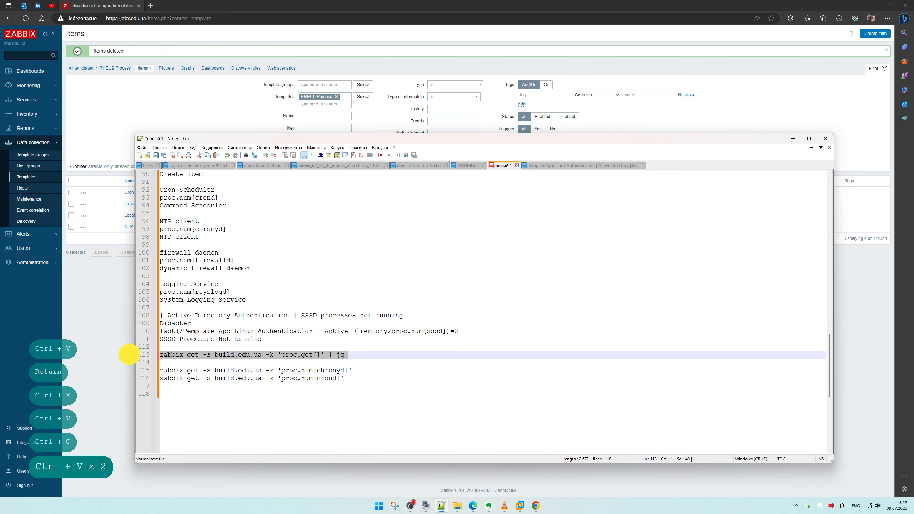
{"action": "key", "text": "Delete"}
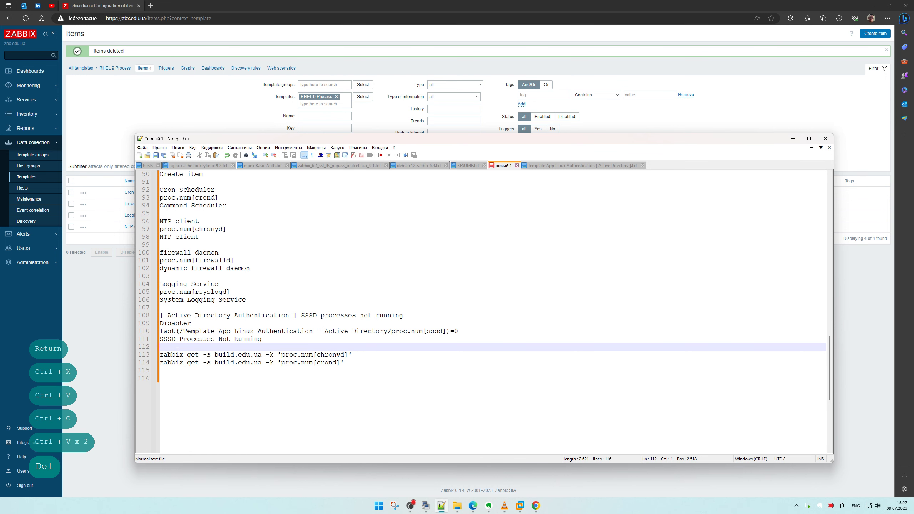
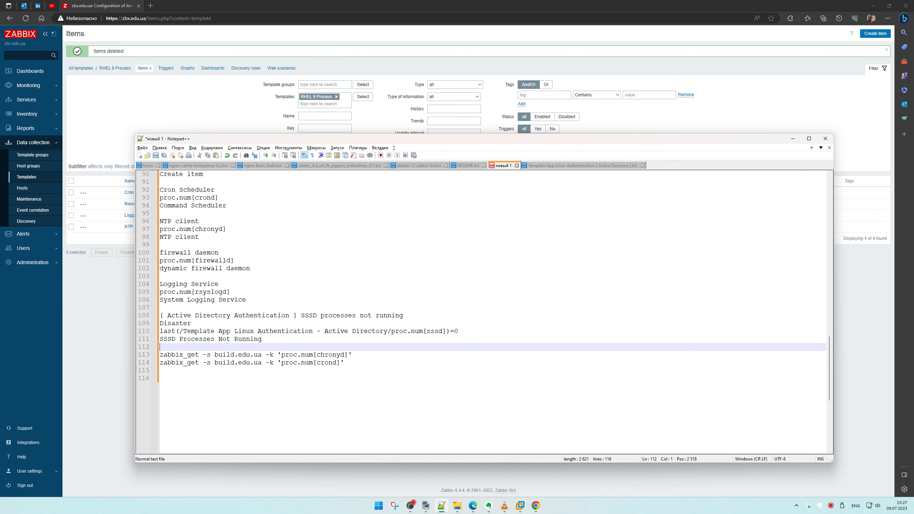
In the notes, move the caret to the empty line above the SSSD Disaster trigger block.
{"action": "left_click", "coordinate": [201, 323]}
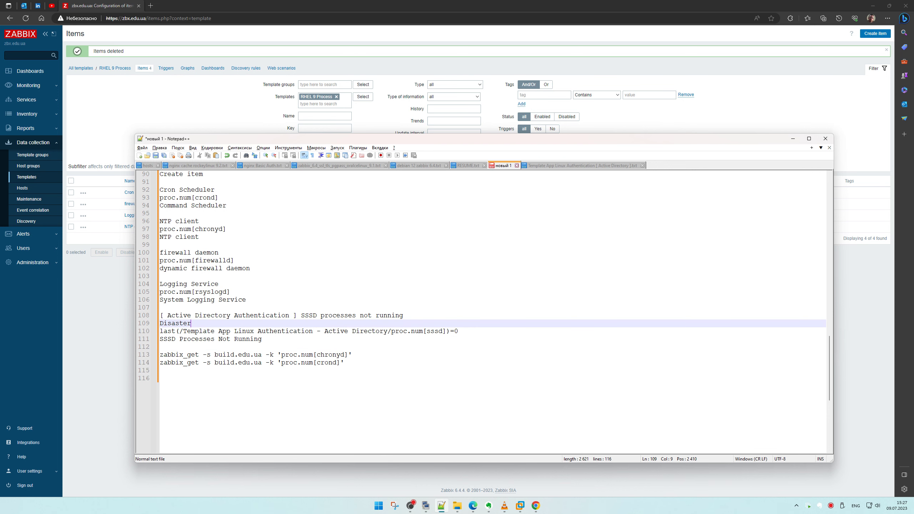
{"action": "left_click_drag", "start_coordinate": [293, 315], "coordinate": [166, 315]}
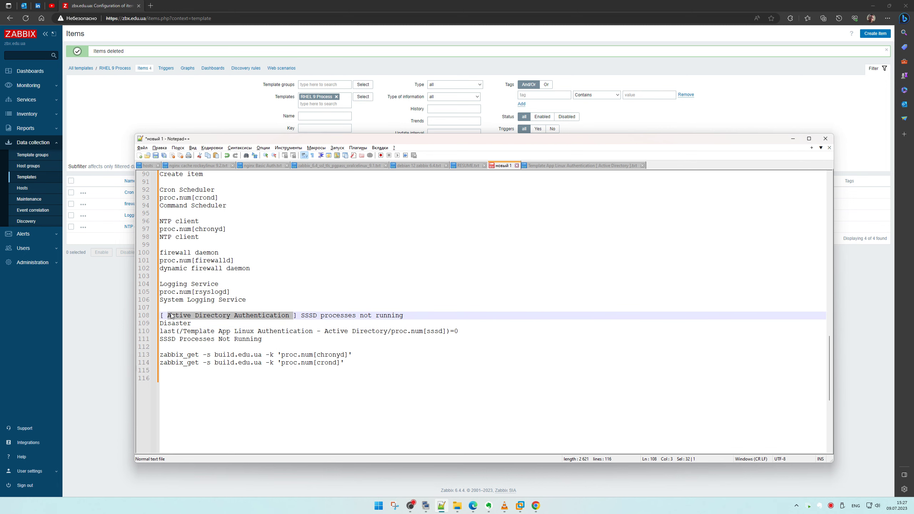
{"action": "left_click", "coordinate": [182, 307]}
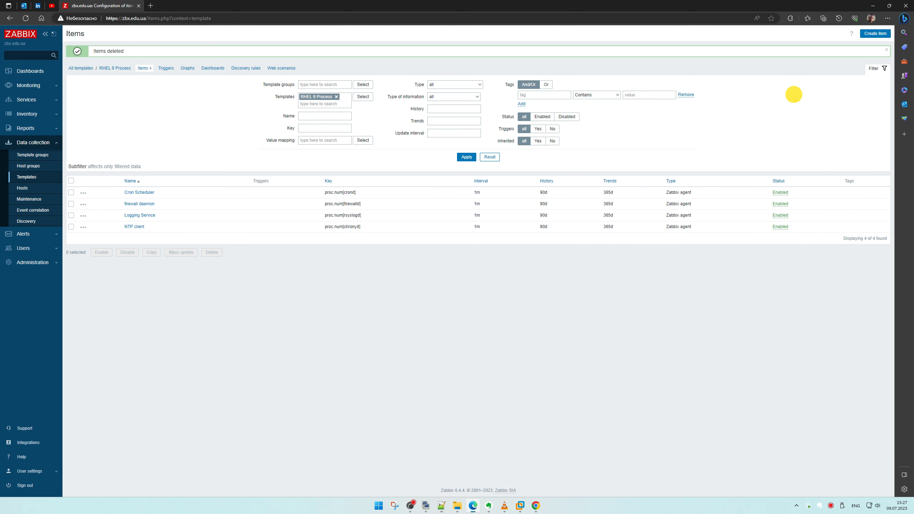
Start a new trigger from the RHEL 9 Process template's Triggers list and copy the heading.
{"action": "left_click", "coordinate": [794, 94]}
{"action": "left_click", "coordinate": [159, 68]}
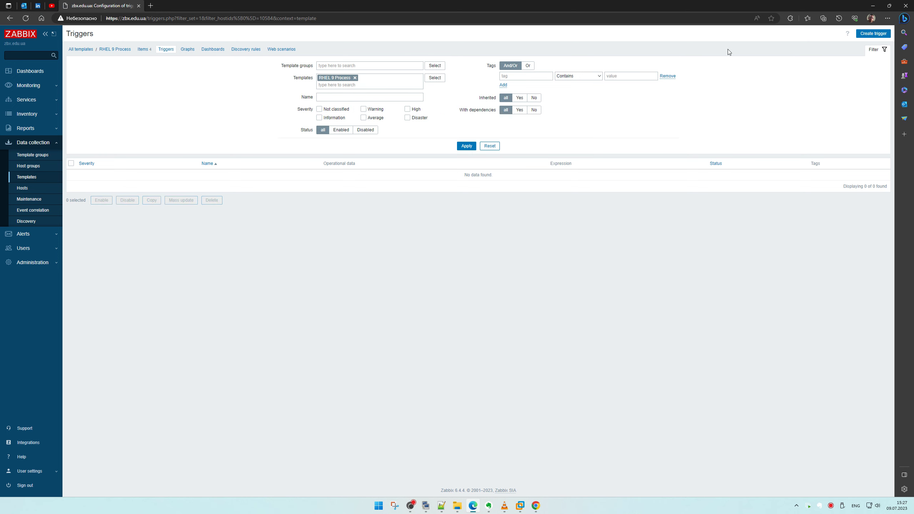
{"action": "left_click", "coordinate": [869, 34]}
{"action": "key", "text": "ctrl+c"}
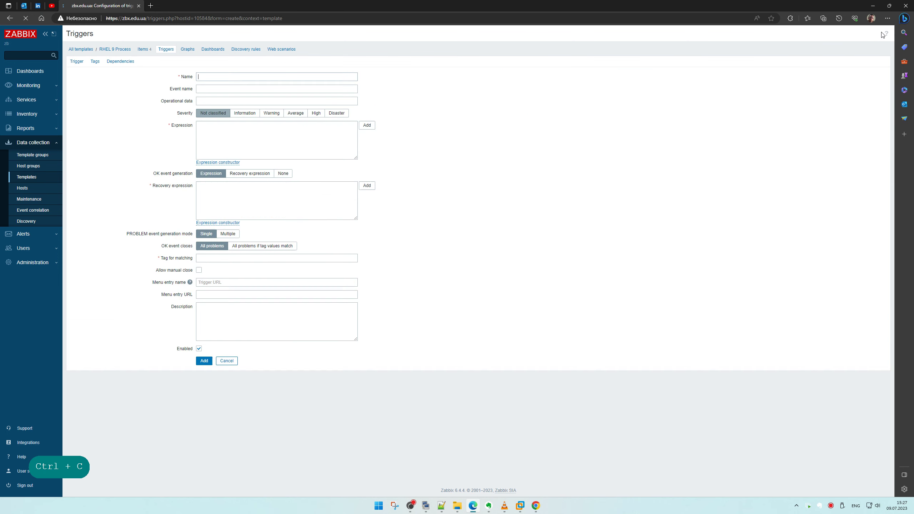
{"action": "key", "text": "alt+Tab"}
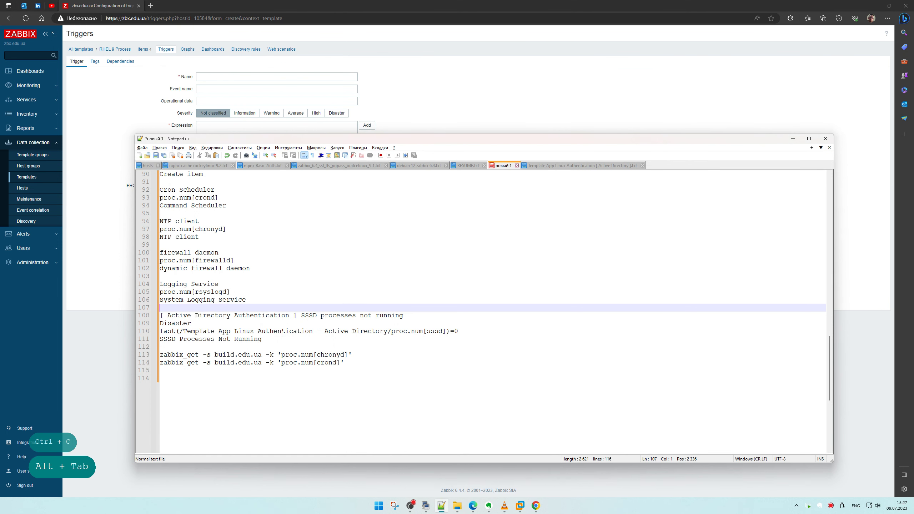
Paste the copied text onto a new line above the trigger block in the notes.
{"action": "key", "text": "ctrl"}
{"action": "key", "text": "Return"}
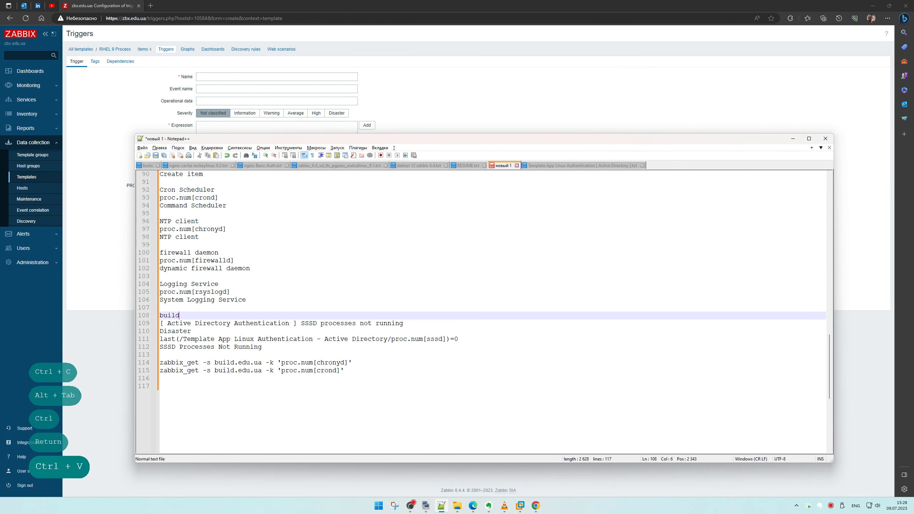
{"action": "key", "text": "ctrl+v"}
{"action": "key", "text": "Return"}
{"action": "left_click", "coordinate": [81, 35]}
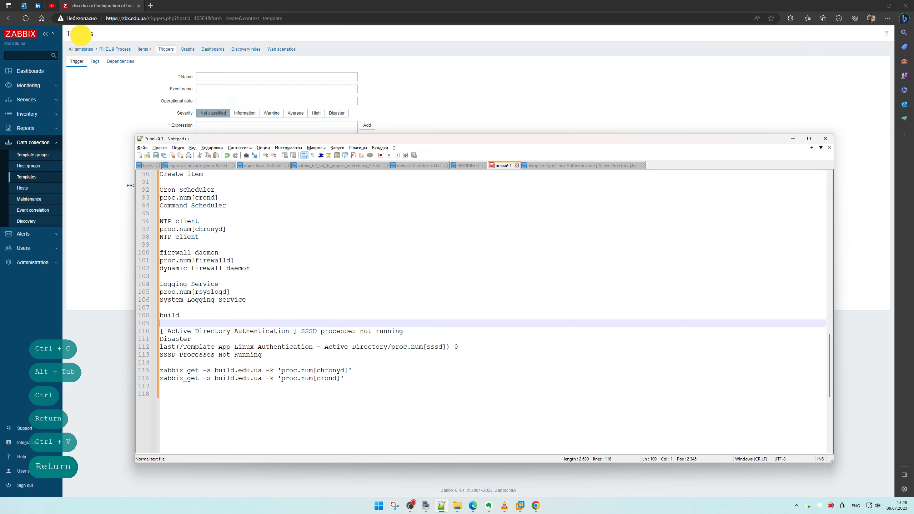
{"action": "key", "text": "alt+Tab"}
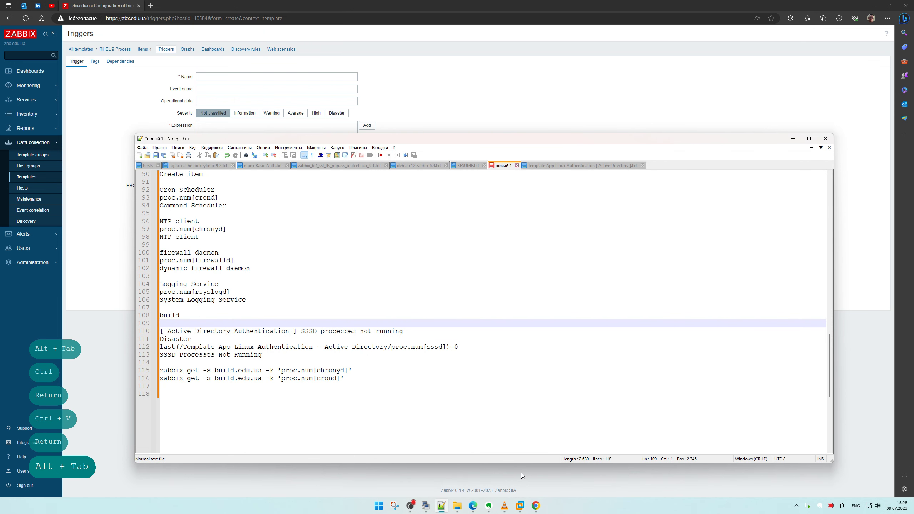
Replace the word 'build' with the 'Create trigger' heading copied from the Authentication notes file.
{"action": "left_click", "coordinate": [533, 165]}
{"action": "left_click_drag", "start_coordinate": [215, 354], "coordinate": [111, 352]}
{"action": "key", "text": "ctrl+c"}
{"action": "left_click", "coordinate": [502, 165]}
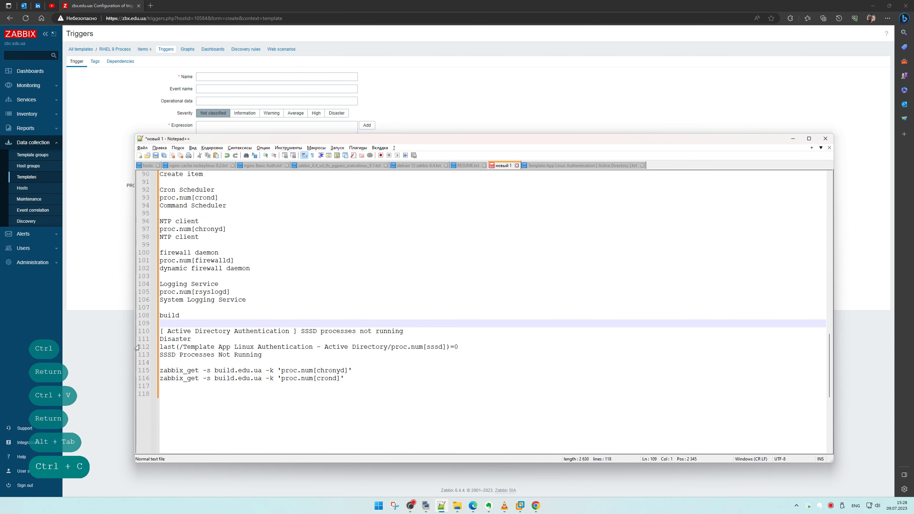
{"action": "left_click", "coordinate": [189, 316]}
{"action": "double_click", "coordinate": [189, 316]}
{"action": "key", "text": "ctrl+v"}
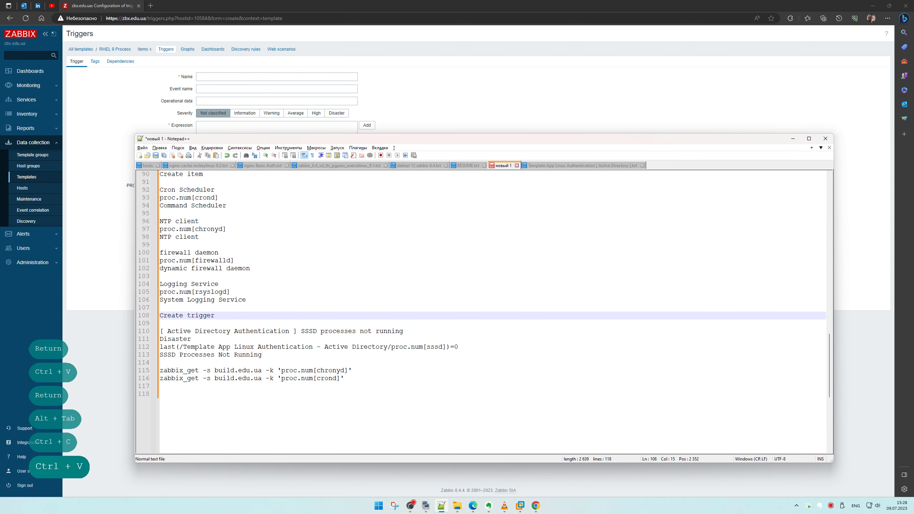
{"action": "left_click", "coordinate": [196, 324]}
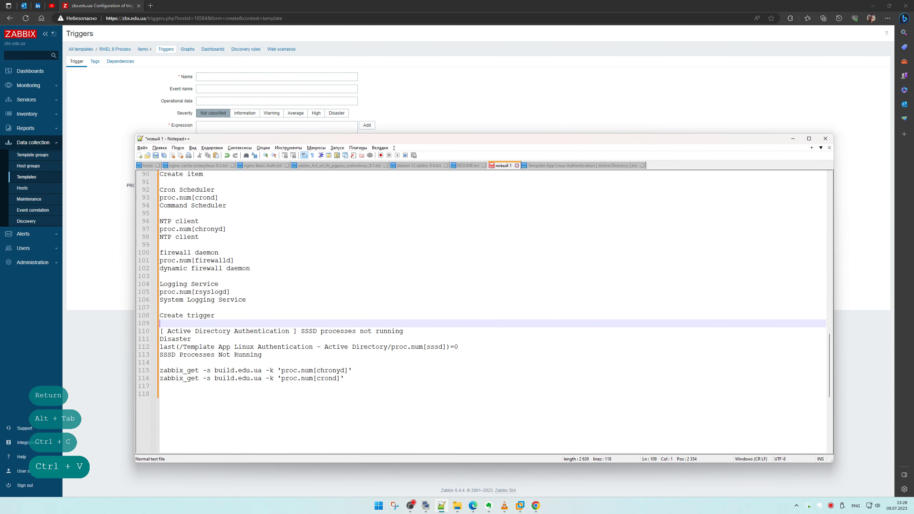
Copy the four-line SSSD trigger block and paste three more copies below it.
{"action": "left_click_drag", "start_coordinate": [160, 362], "coordinate": [124, 328]}
{"action": "key", "text": "ctrl+c"}
{"action": "left_click", "coordinate": [160, 362]}
{"action": "key", "text": "Return"}
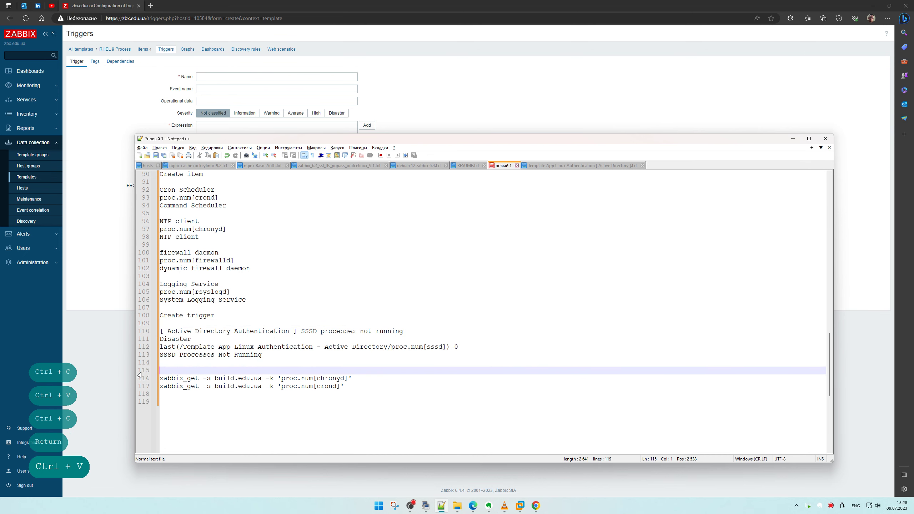
{"action": "key", "text": "ctrl+v"}
{"action": "key", "text": "Return"}
{"action": "key", "text": "ctrl+v"}
{"action": "key", "text": "Return"}
{"action": "key", "text": "ctrl+v"}
{"action": "key", "text": "Return"}
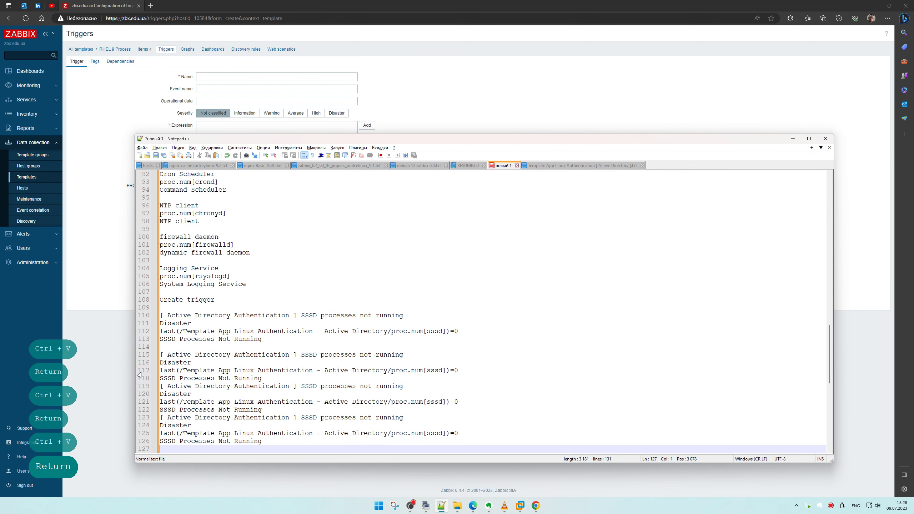
Separate the four trigger blocks with blank lines and scroll back up to the top.
{"action": "left_click", "coordinate": [377, 410]}
{"action": "key", "text": "Return"}
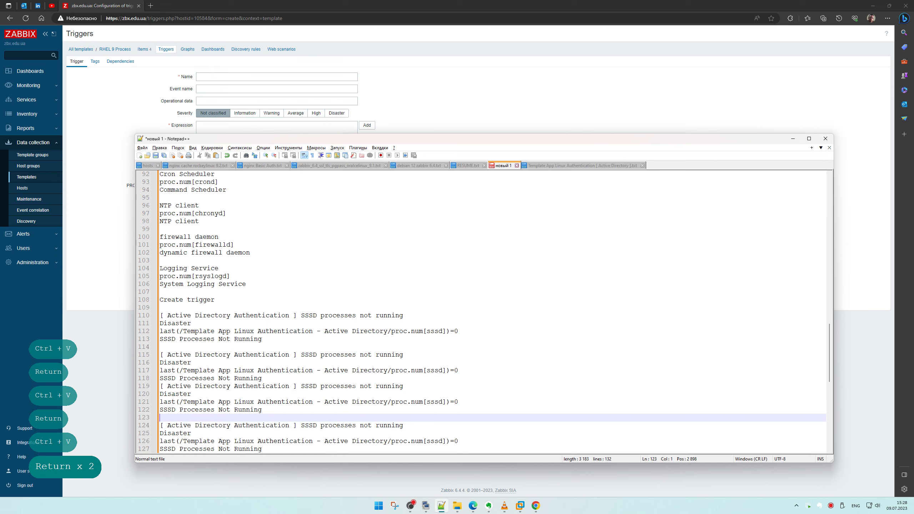
{"action": "left_click", "coordinate": [436, 378]}
{"action": "key", "text": "Return"}
{"action": "left_click", "coordinate": [341, 339]}
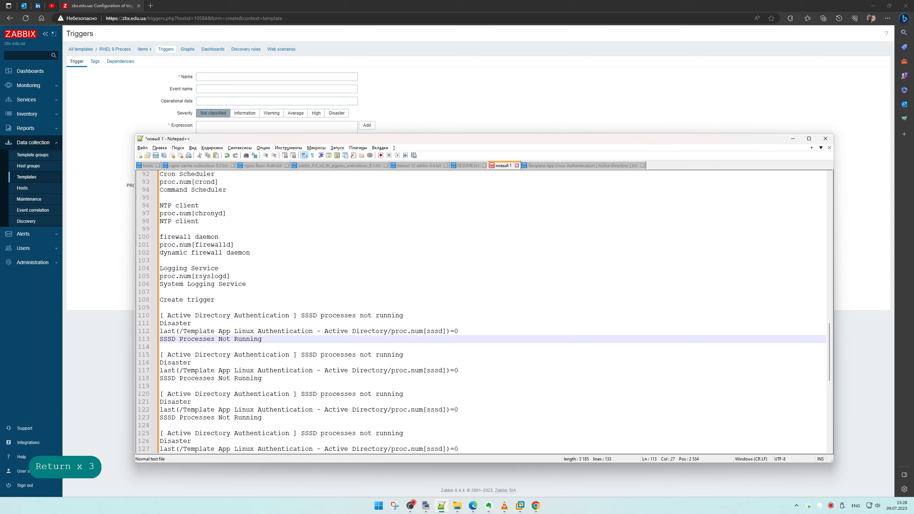
{"action": "scroll", "coordinate": [259, 316], "scroll_direction": "up", "scroll_amount": 2}
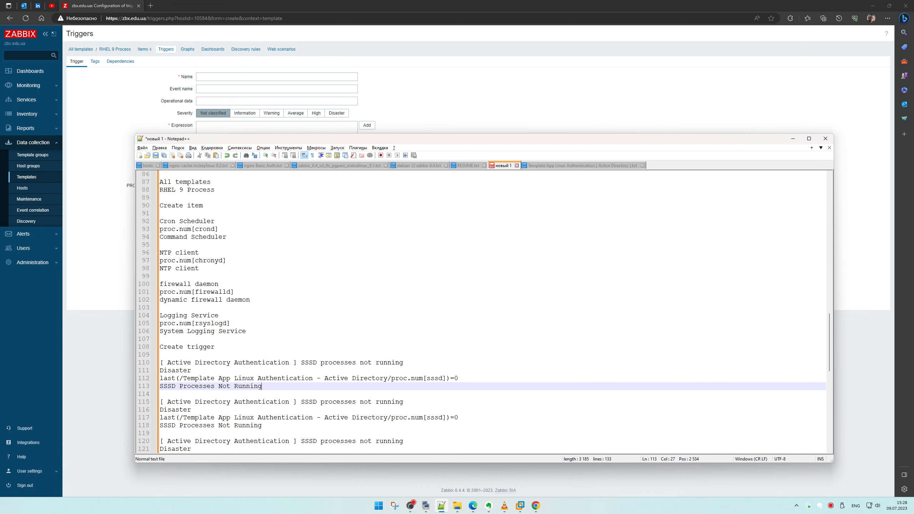
{"action": "left_click_drag", "start_coordinate": [167, 363], "coordinate": [218, 363]}
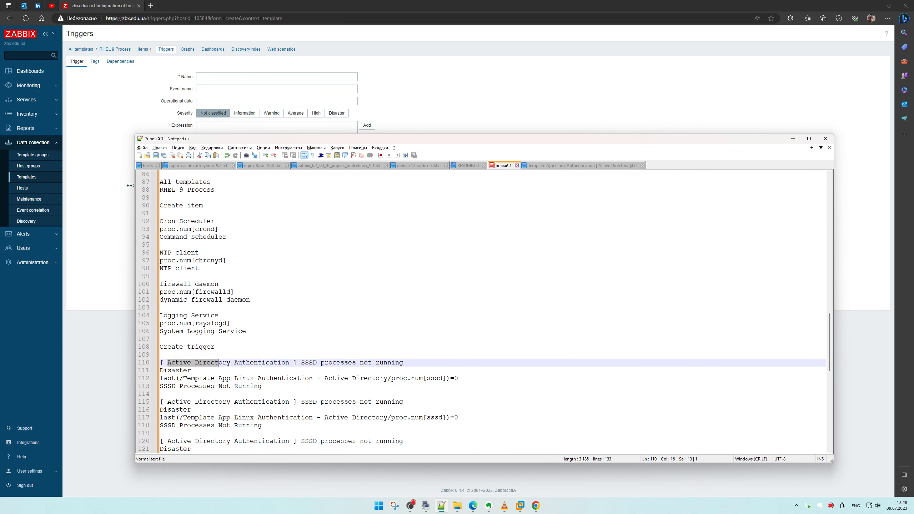
{"action": "left_click", "coordinate": [179, 362]}
{"action": "scroll", "coordinate": [179, 363], "scroll_direction": "up", "scroll_amount": 1}
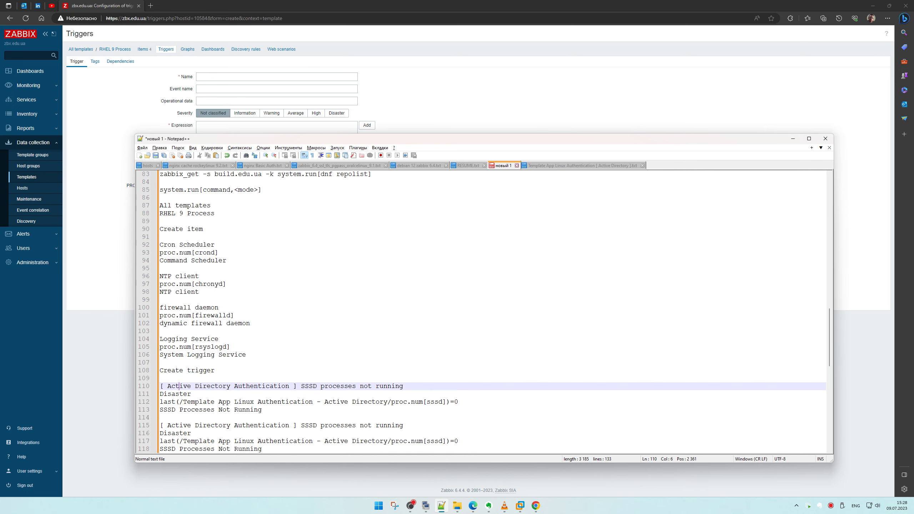
{"action": "left_click", "coordinate": [196, 222]}
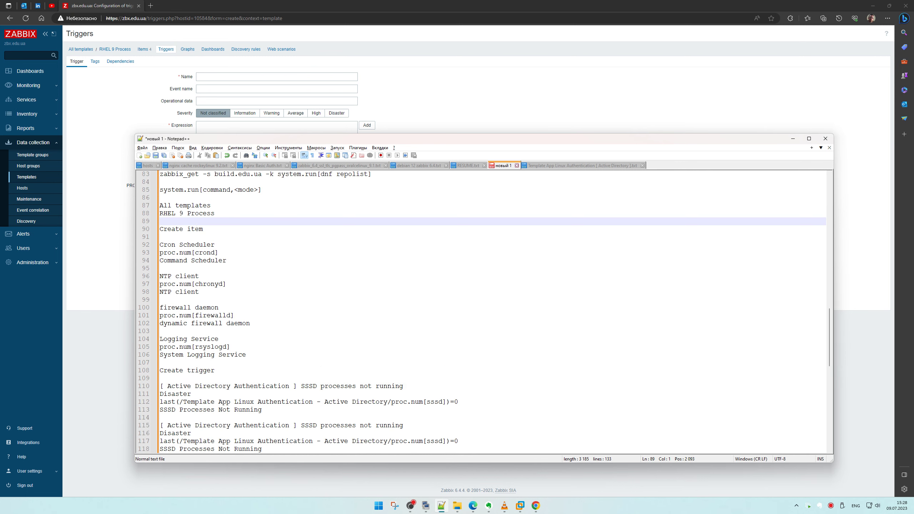
{"action": "scroll", "coordinate": [226, 212], "scroll_direction": "up", "scroll_amount": 1}
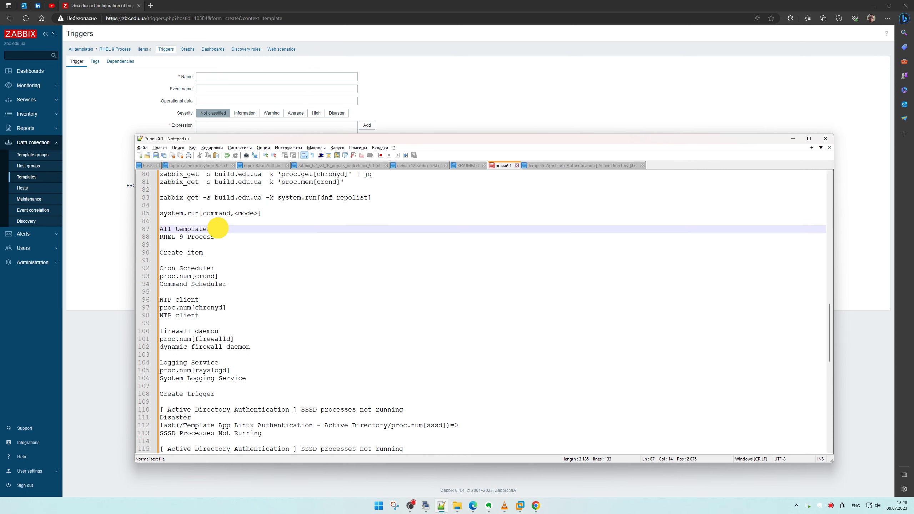
Delete the All templates, system.run and dnf repolist zabbix_get lines from the notes.
{"action": "left_click_drag", "start_coordinate": [214, 229], "coordinate": [161, 221]}
{"action": "key", "text": "Delete"}
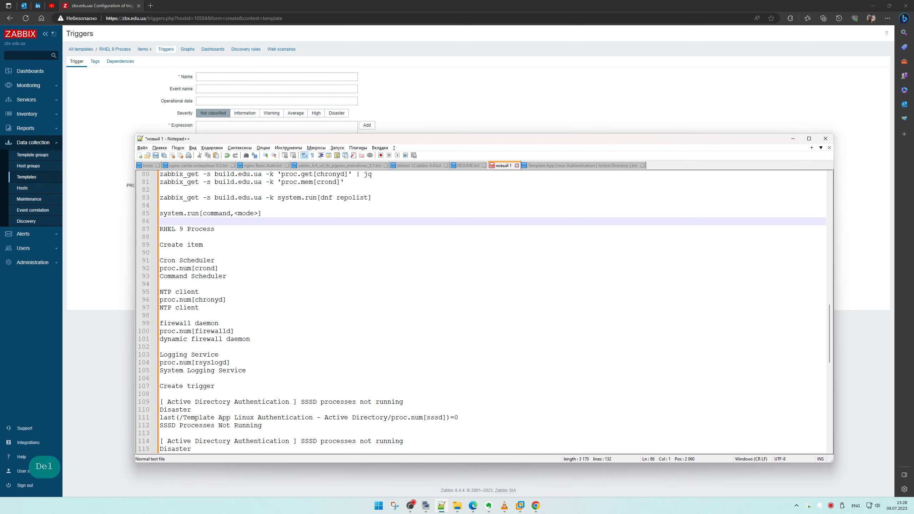
{"action": "left_click_drag", "start_coordinate": [262, 213], "coordinate": [149, 205]}
{"action": "key", "text": "Delete"}
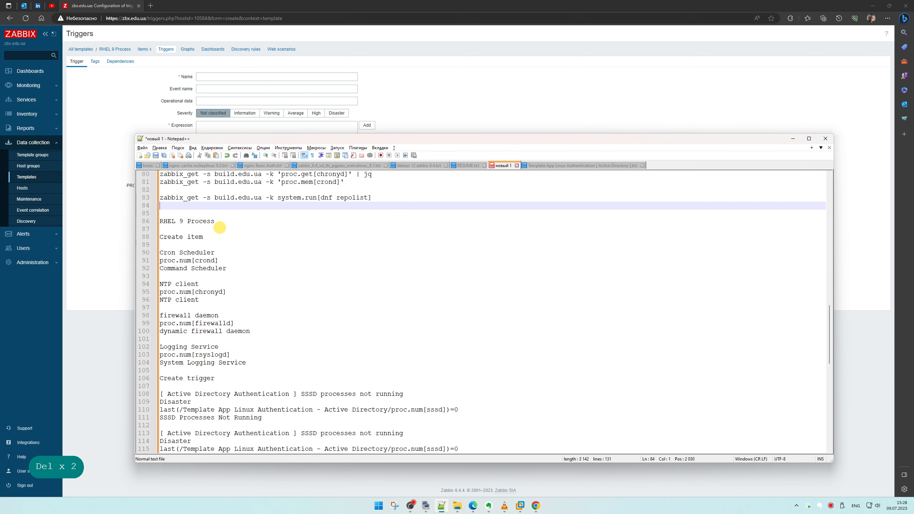
{"action": "key", "text": "Delete"}
{"action": "left_click_drag", "start_coordinate": [371, 198], "coordinate": [160, 197]}
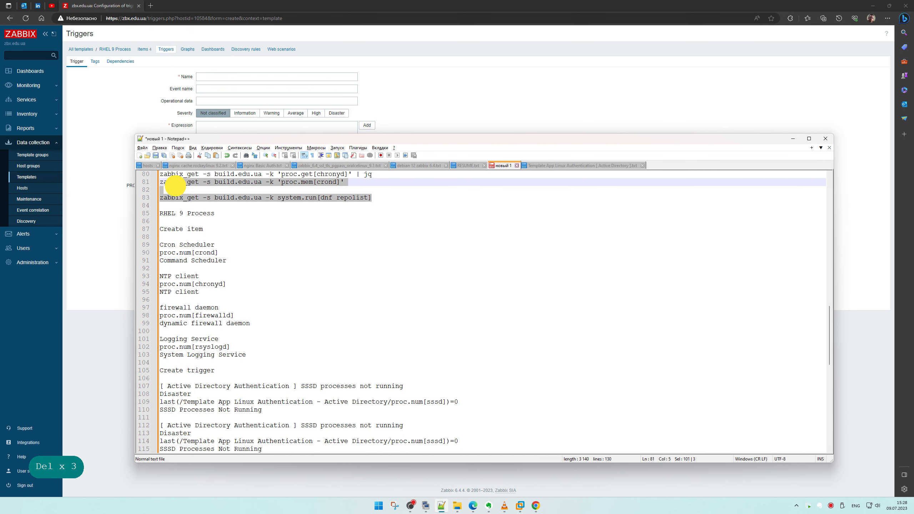
{"action": "key", "text": "Delete"}
{"action": "key", "text": "Delete"}
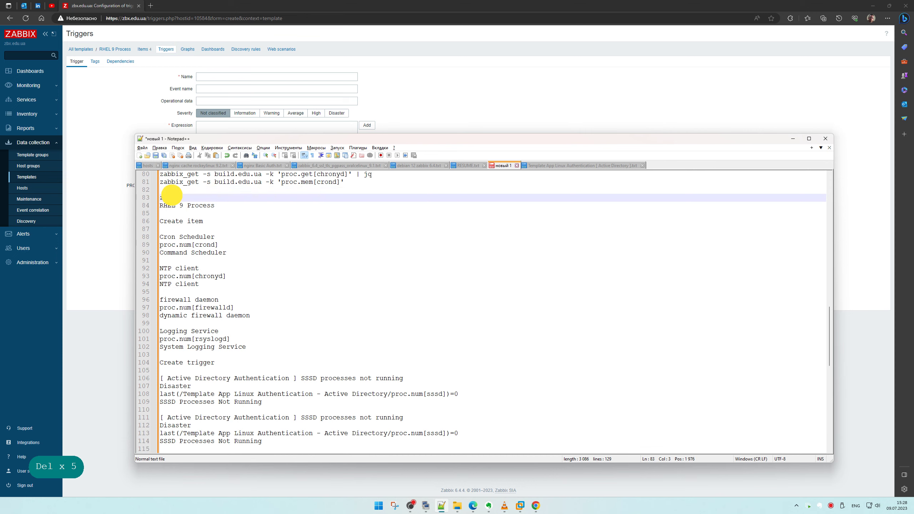
{"action": "key", "text": "Delete"}
Replace 'Active Directory Authentication' in the first trigger name with 'Scheduler', using the copied Cron Scheduler name.
{"action": "left_click", "coordinate": [204, 213]}
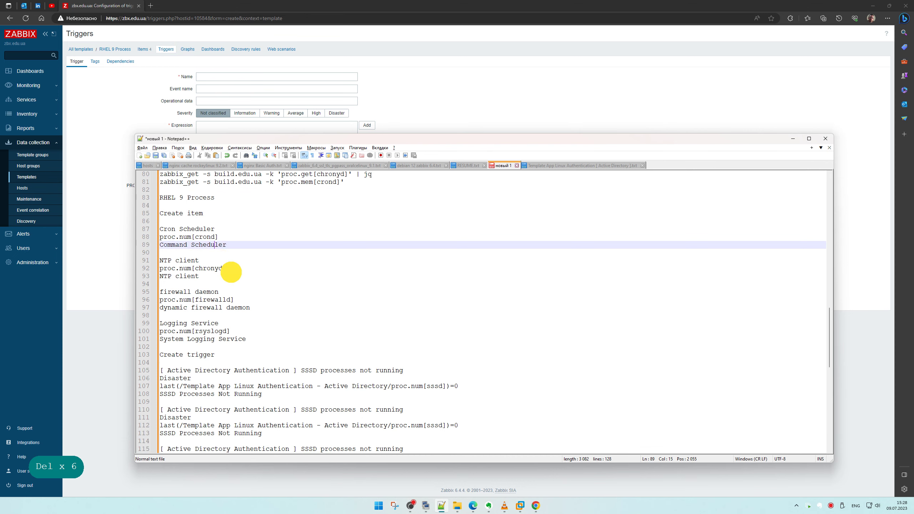
{"action": "left_click", "coordinate": [255, 355]}
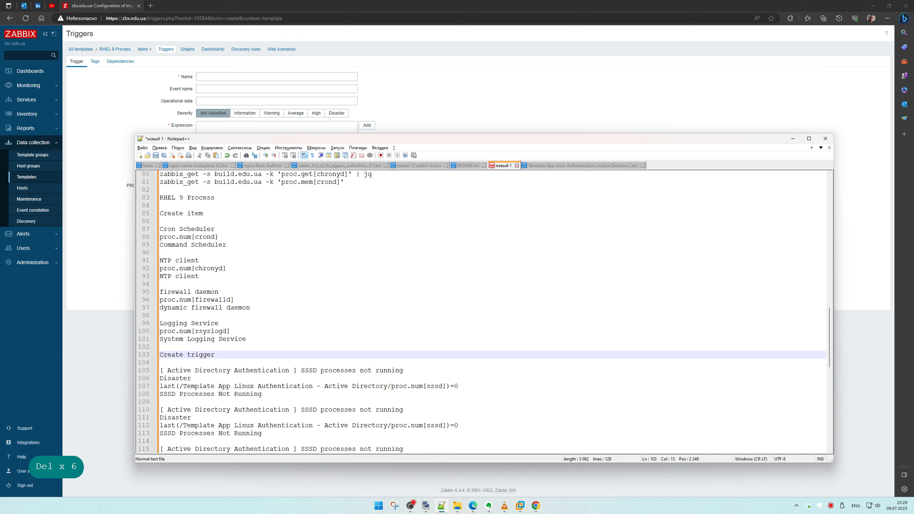
{"action": "left_click_drag", "start_coordinate": [218, 229], "coordinate": [160, 229]}
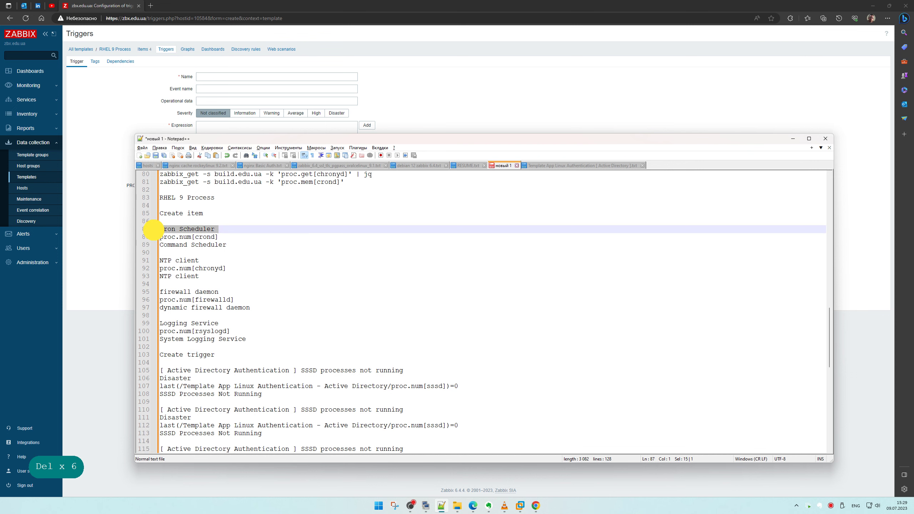
{"action": "key", "text": "ctrl+c"}
{"action": "left_click_drag", "start_coordinate": [164, 370], "coordinate": [290, 371]}
{"action": "key", "text": "ctrl+v"}
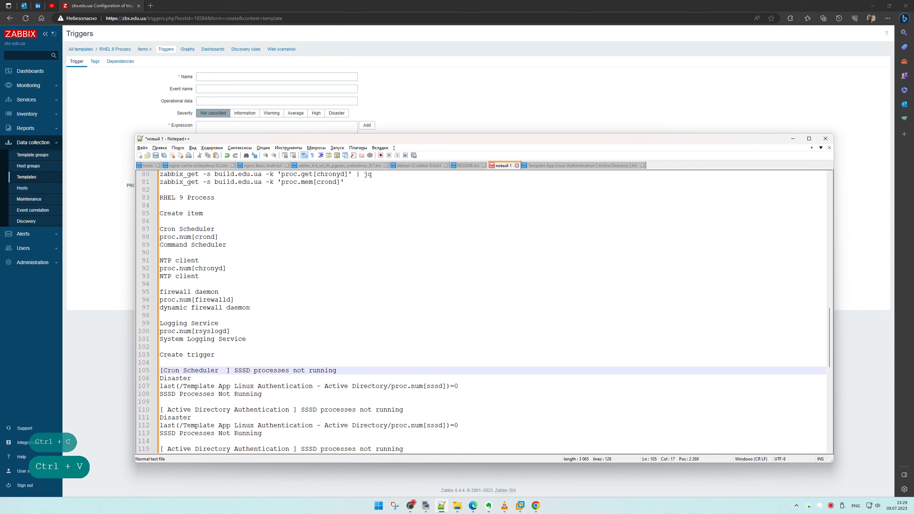
{"action": "double_click", "coordinate": [171, 371]}
{"action": "key", "text": "Delete"}
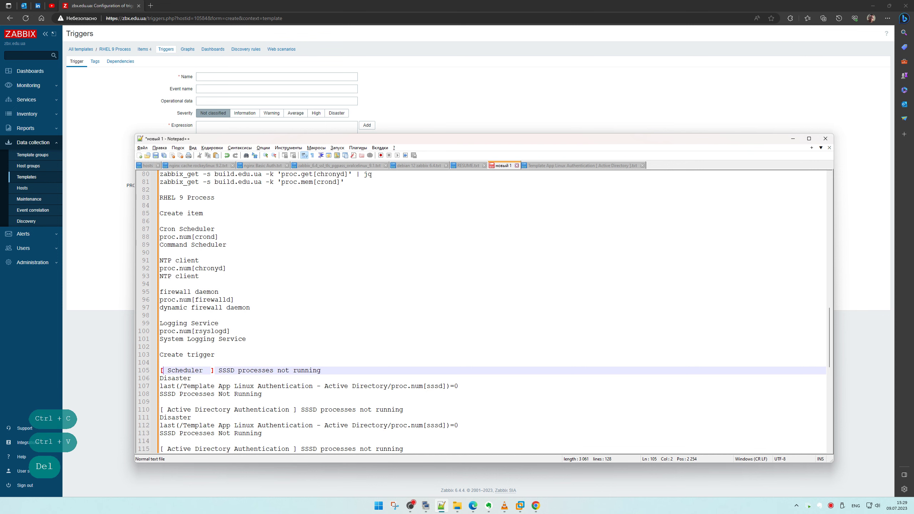
Fix the spacing so the bracket reads '[ Scheduler ]' on line 105.
{"action": "left_click", "coordinate": [204, 370]}
{"action": "key", "text": "Delete"}
{"action": "key", "text": "Delete"}
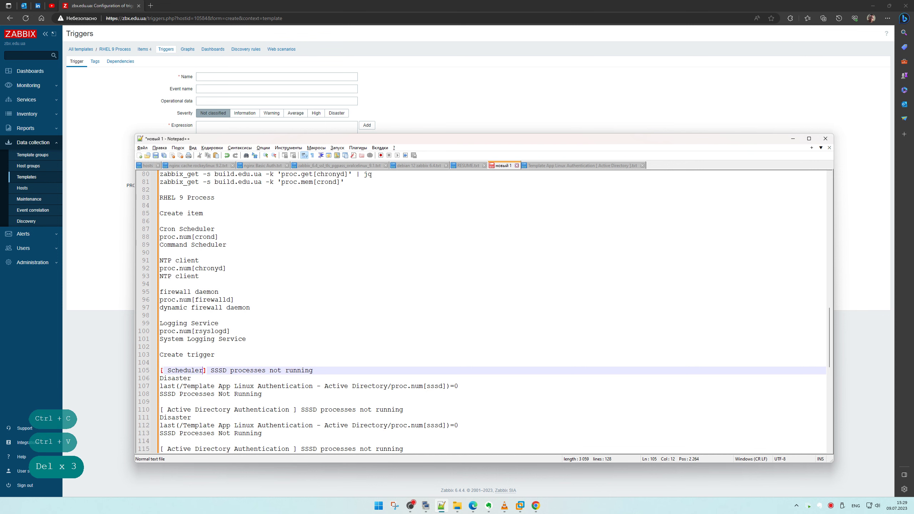
{"action": "left_click", "coordinate": [168, 370]}
{"action": "key", "text": "BackSpace"}
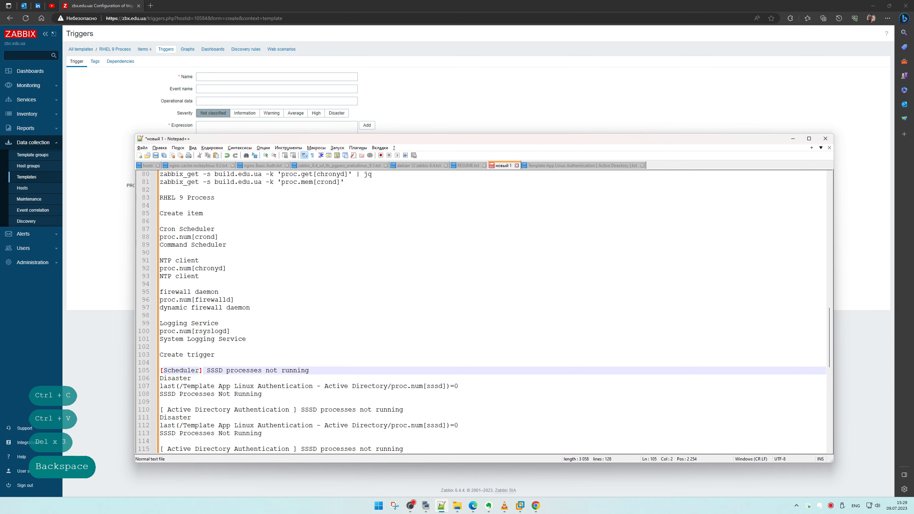
{"action": "key", "text": "BackSpace"}
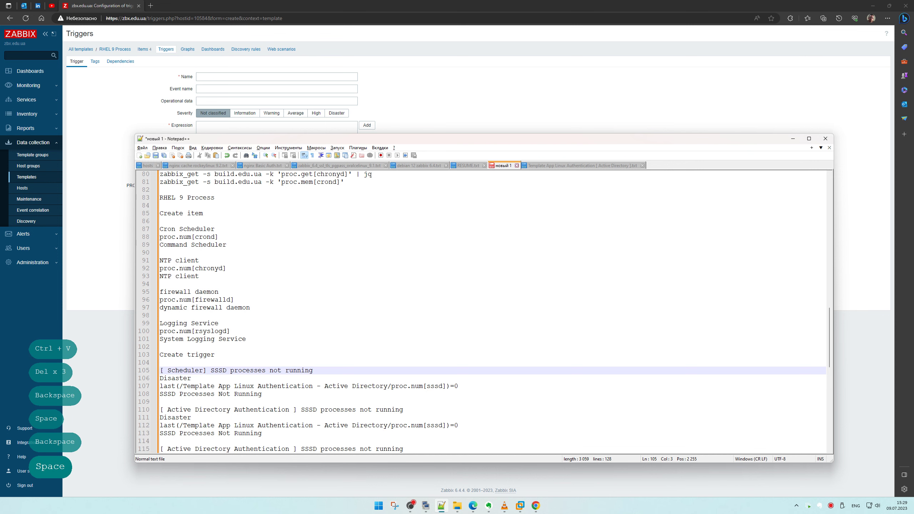
{"action": "left_click", "coordinate": [207, 370]}
Change SSSD to Cron so the heading reads '[ Scheduler ] Cron processes not running', and copy it.
{"action": "left_click", "coordinate": [219, 371]}
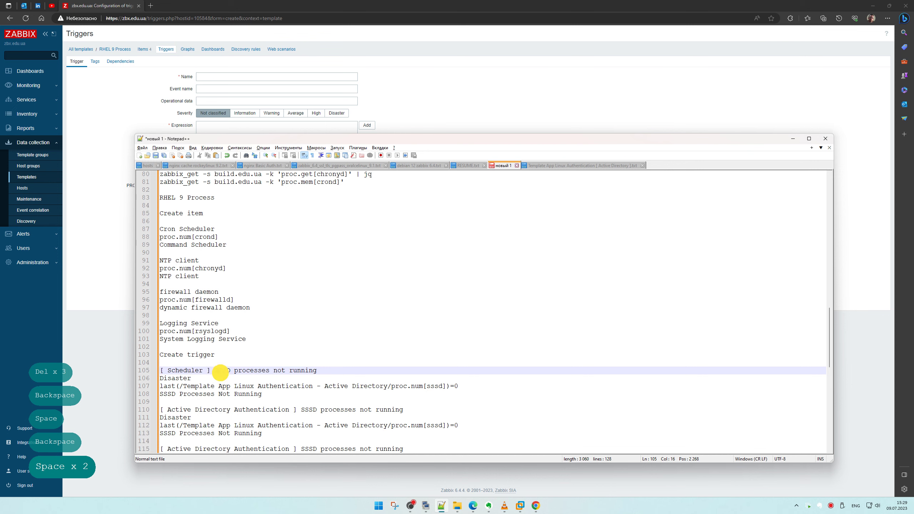
{"action": "mouse_move", "coordinate": [216, 370]}
{"action": "left_mouse_down"}
{"action": "mouse_move", "coordinate": [269, 370]}
{"action": "mouse_move", "coordinate": [227, 370]}
{"action": "left_mouse_up"}
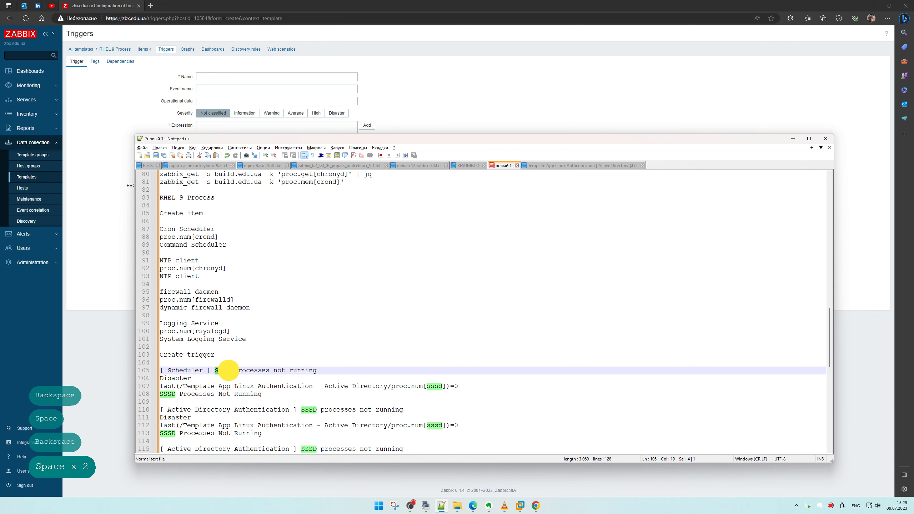
{"action": "key", "text": "ctrl+v"}
{"action": "double_click", "coordinate": [237, 371]}
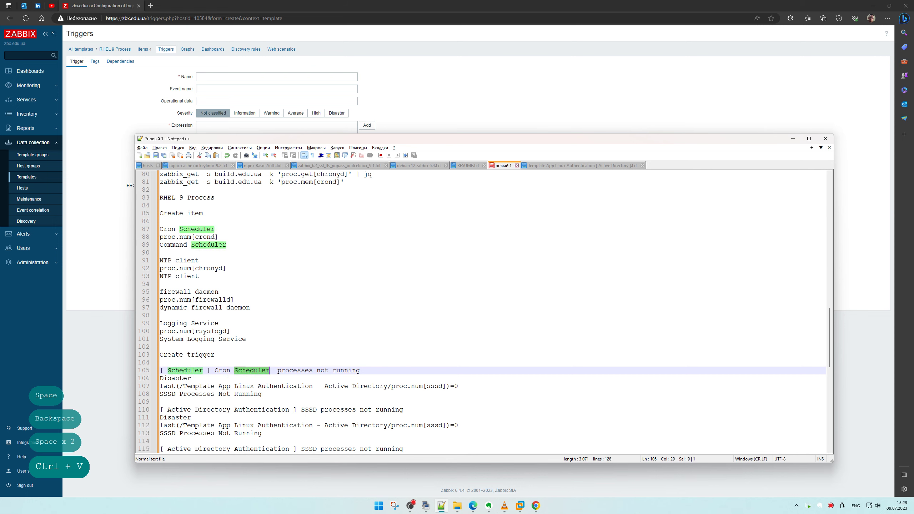
{"action": "key", "text": "Delete"}
{"action": "key", "text": "Delete"}
{"action": "key", "text": "Delete"}
{"action": "key", "text": "BackSpace"}
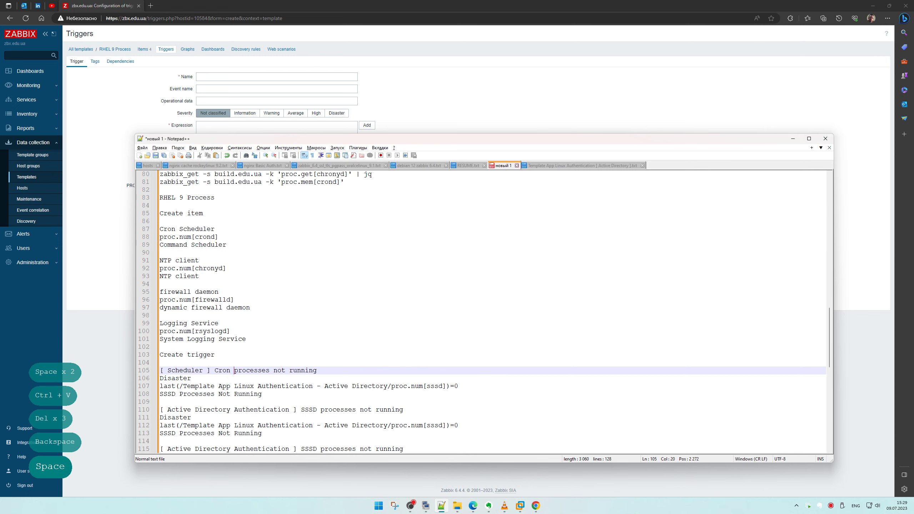
{"action": "scroll", "coordinate": [483, 311], "scroll_direction": "down", "scroll_amount": 2}
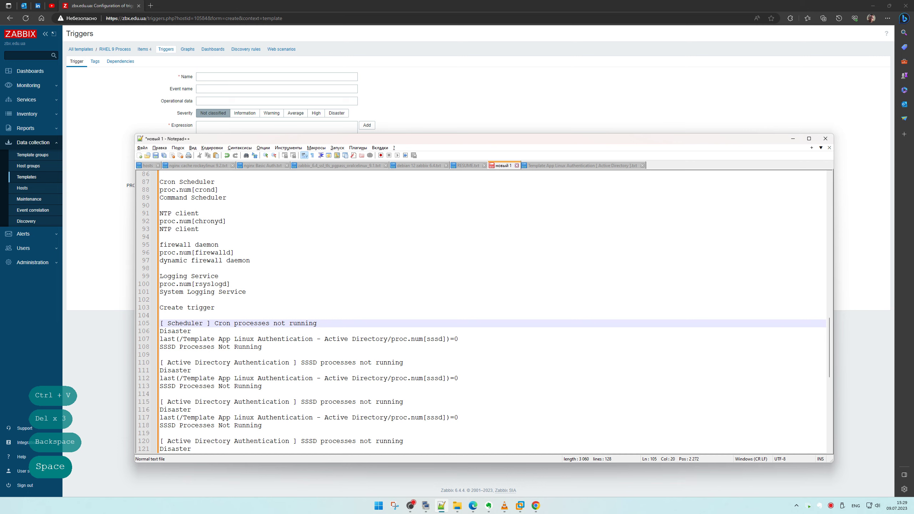
{"action": "left_click", "coordinate": [153, 323]}
{"action": "key", "text": "ctrl+c"}
Fill Name, Event name and Operational data with '[ Scheduler ] Cron processes not running' and set severity Disaster.
{"action": "left_click", "coordinate": [219, 82]}
{"action": "key", "text": "ctrl+v"}
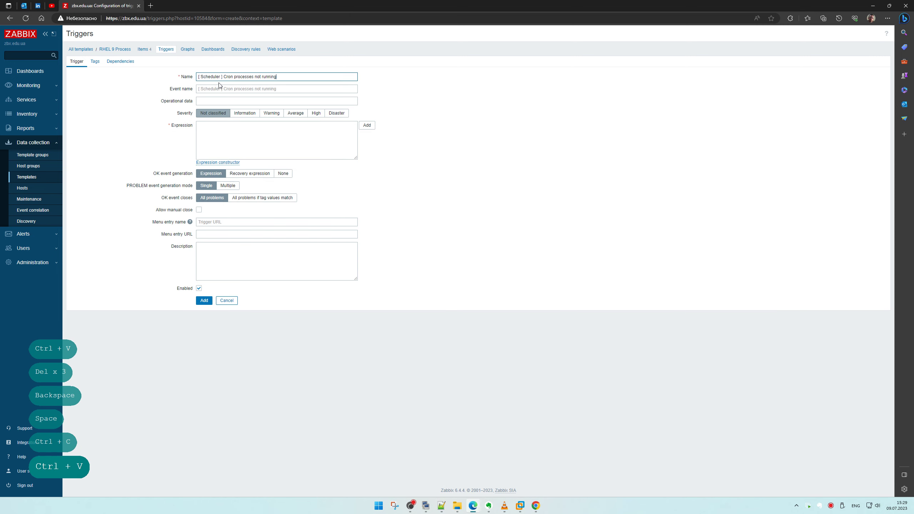
{"action": "left_click", "coordinate": [216, 89]}
{"action": "key", "text": "ctrl+v"}
{"action": "left_click", "coordinate": [214, 100]}
{"action": "key", "text": "ctrl+v"}
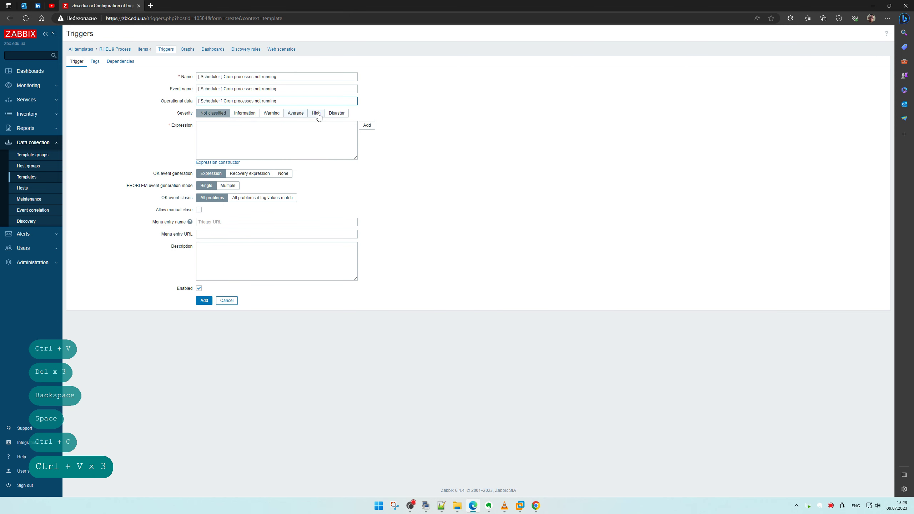
{"action": "left_click", "coordinate": [333, 115]}
Build the expression last(/RHEL 9 Process/proc.num[crond])=0 from the Cron item and copy it.
{"action": "left_click", "coordinate": [368, 126]}
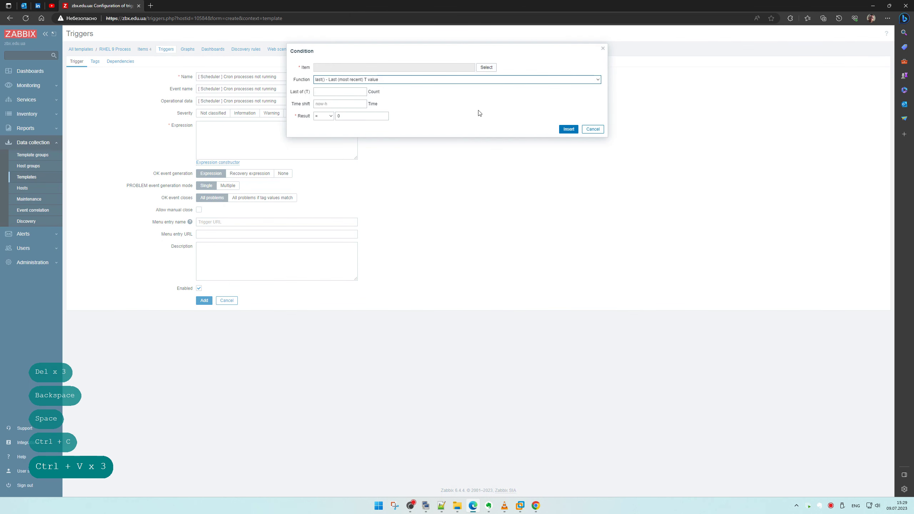
{"action": "left_click", "coordinate": [569, 129]}
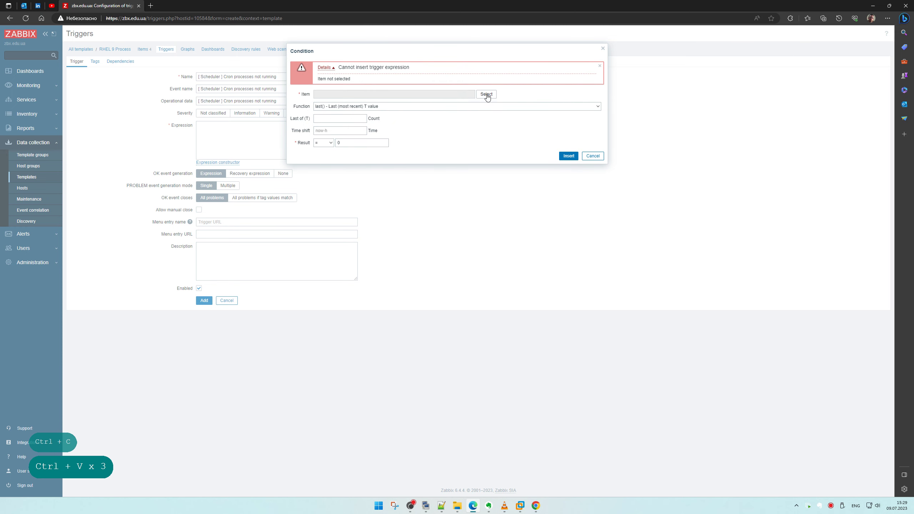
{"action": "left_click", "coordinate": [486, 94]}
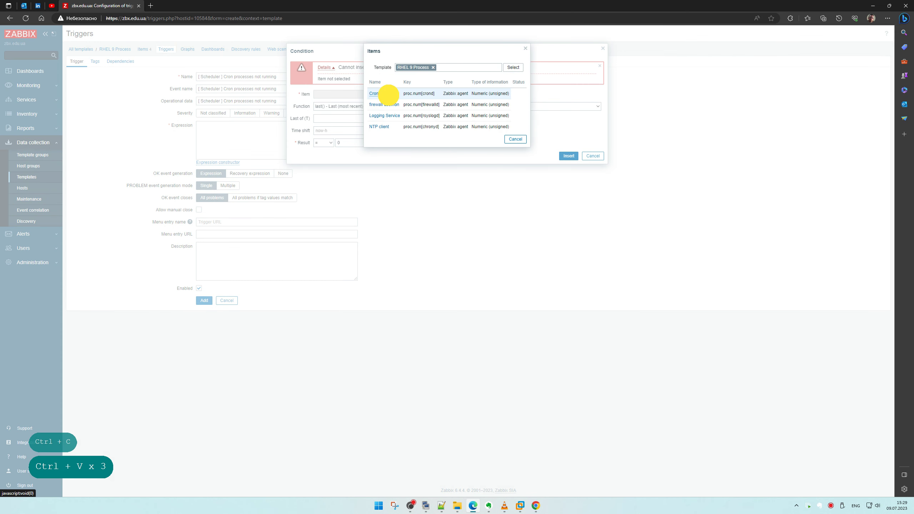
{"action": "left_click", "coordinate": [374, 93]}
{"action": "left_click", "coordinate": [566, 126]}
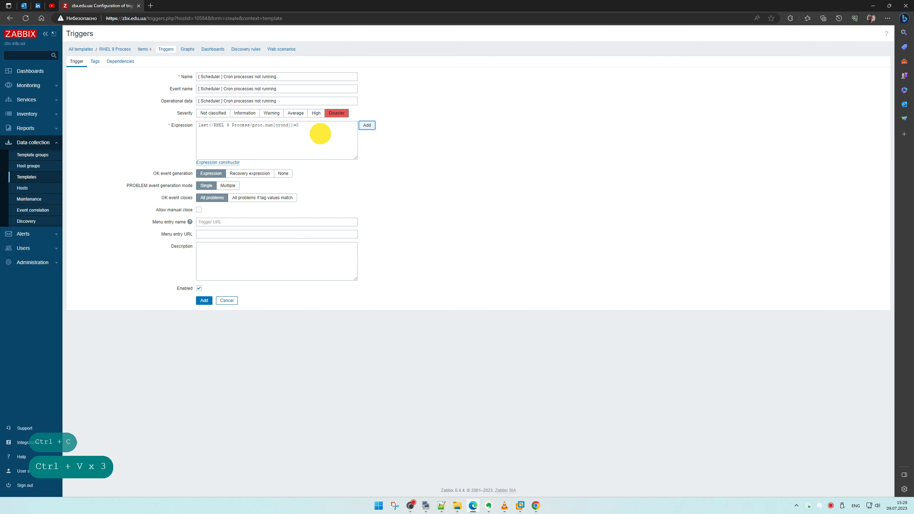
{"action": "triple_click", "coordinate": [320, 134]}
{"action": "key", "text": "ctrl+c"}
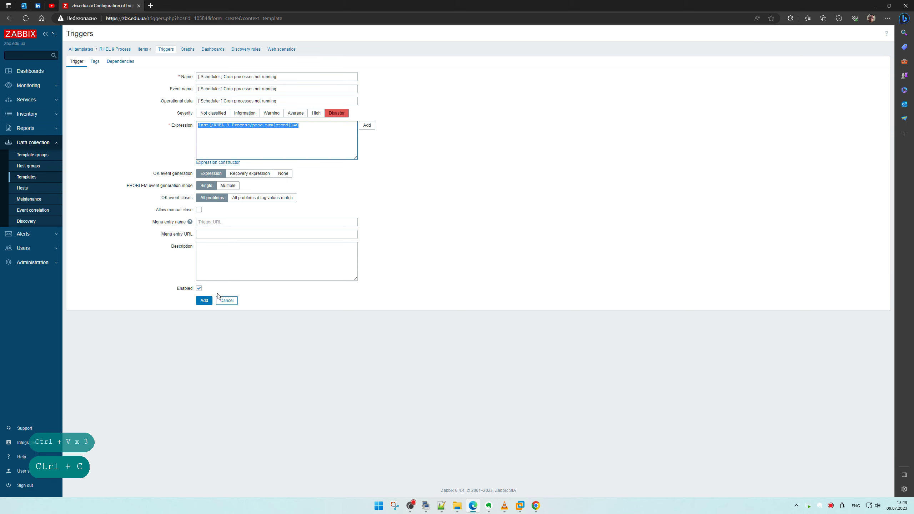
Update notes lines 107-108 with the crond expression and the Cron processes not running description.
{"action": "key", "text": "alt+Tab"}
{"action": "left_click_drag", "start_coordinate": [458, 339], "coordinate": [317, 323]}
{"action": "key", "text": "ctrl+v"}
{"action": "key", "text": "ctrl+c"}
{"action": "left_click_drag", "start_coordinate": [262, 347], "coordinate": [112, 348]}
{"action": "key", "text": "ctrl+v"}
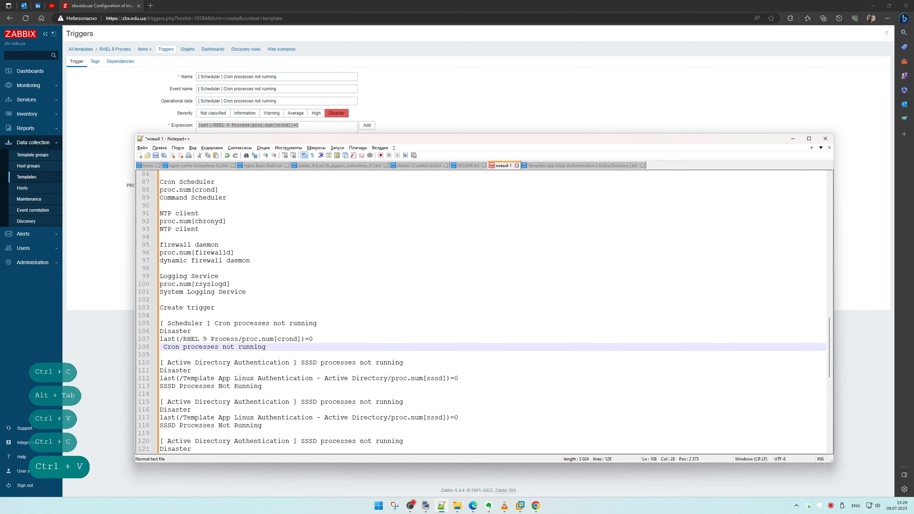
{"action": "key", "text": "Home"}
{"action": "key", "text": "BackSpace"}
Paste the Cron description into the trigger's Description and add the trigger.
{"action": "left_click", "coordinate": [99, 296]}
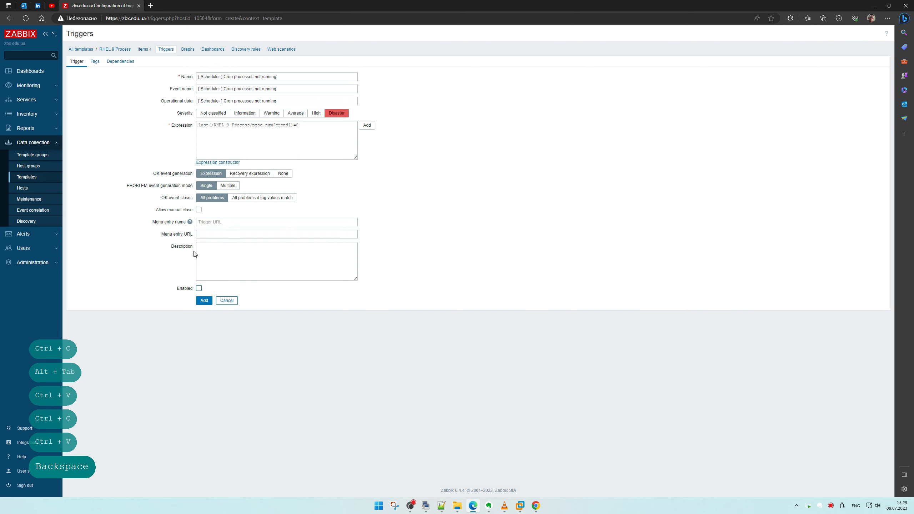
{"action": "left_click", "coordinate": [216, 252]}
{"action": "key", "text": "ctrl+v"}
{"action": "left_click", "coordinate": [204, 300]}
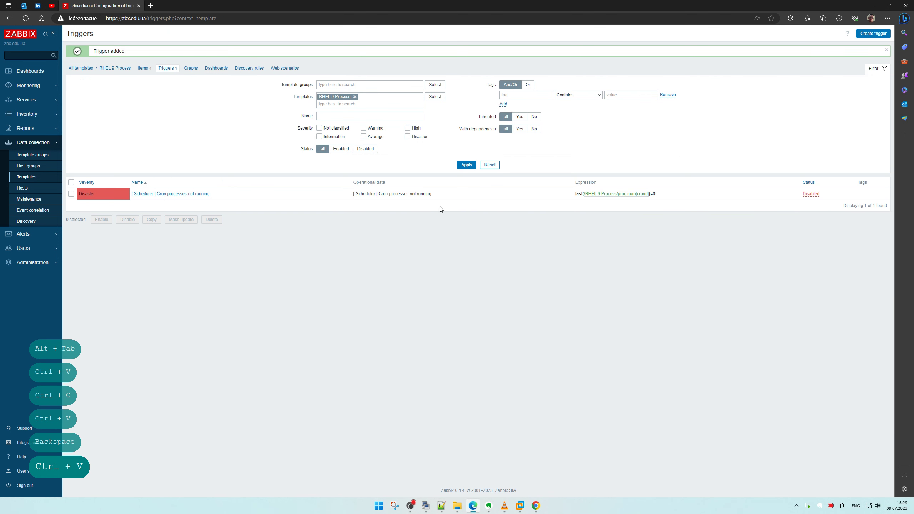
Start a new Zabbix trigger, then duplicate the NTP client notes block below the second trigger draft.
{"action": "left_click", "coordinate": [877, 36]}
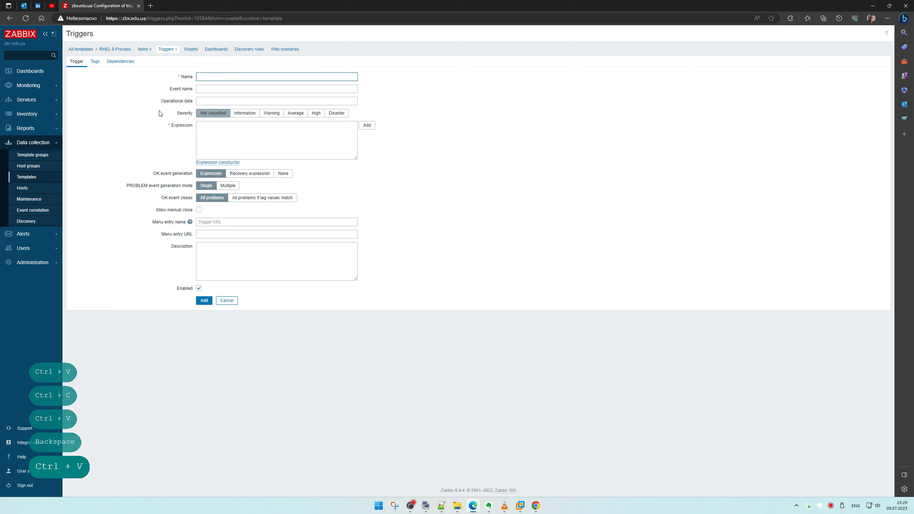
{"action": "key", "text": "alt+Tab"}
{"action": "scroll", "coordinate": [251, 323], "scroll_direction": "down", "scroll_amount": 1}
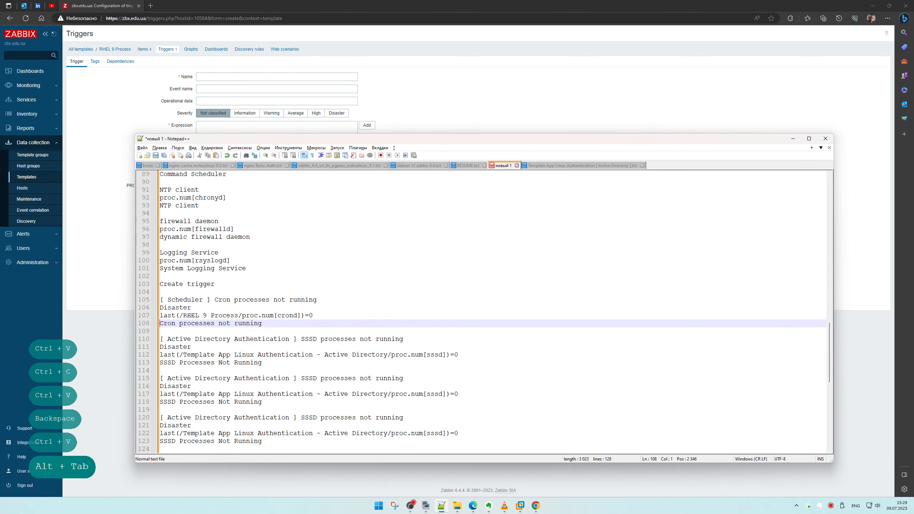
{"action": "scroll", "coordinate": [482, 311], "scroll_direction": "up", "scroll_amount": 2}
{"action": "left_click_drag", "start_coordinate": [199, 252], "coordinate": [134, 238]}
{"action": "key", "text": "ctrl+c"}
{"action": "scroll", "coordinate": [213, 339], "scroll_direction": "down", "scroll_amount": 2}
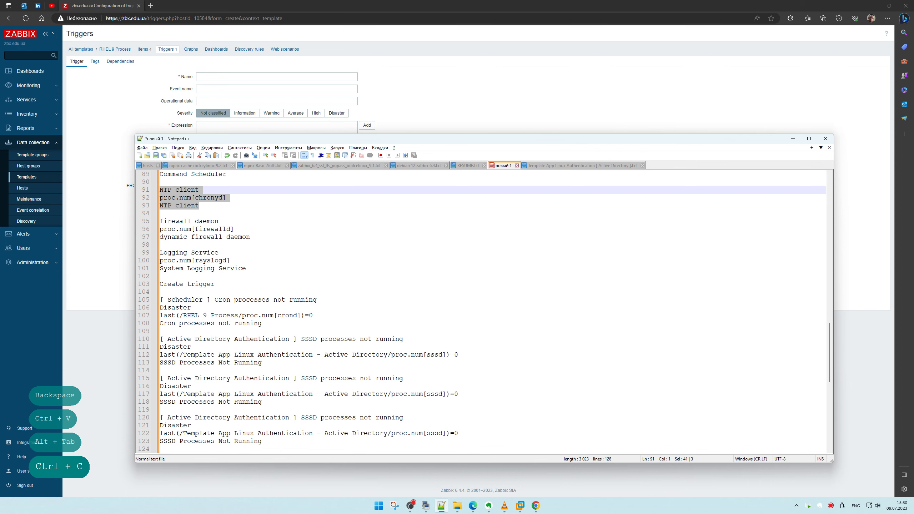
{"action": "left_click", "coordinate": [192, 370]}
{"action": "key", "text": "Return"}
{"action": "key", "text": "ctrl+v"}
{"action": "key", "text": "Return"}
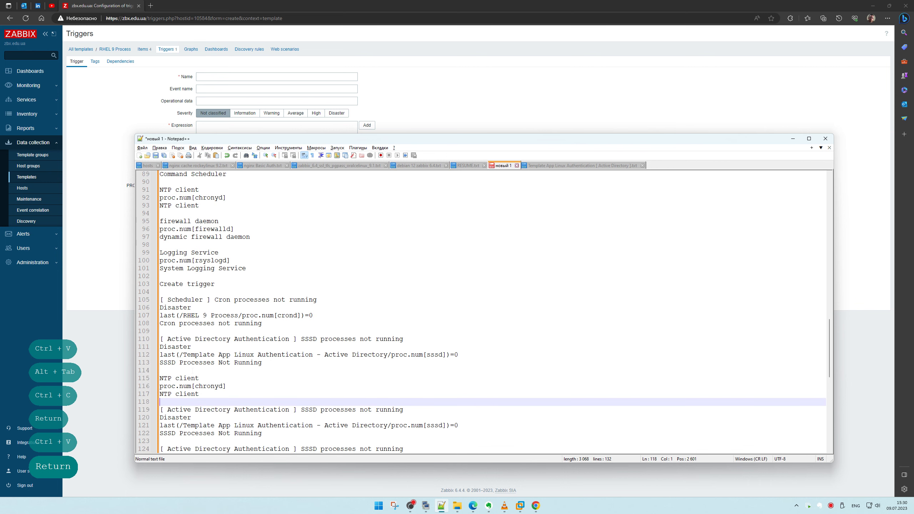
Replace the 'Active Directory Authentication' and SSSD wording in the line 110 heading with NTP.
{"action": "left_click_drag", "start_coordinate": [222, 379], "coordinate": [158, 379]}
{"action": "key", "text": "ctrl+x"}
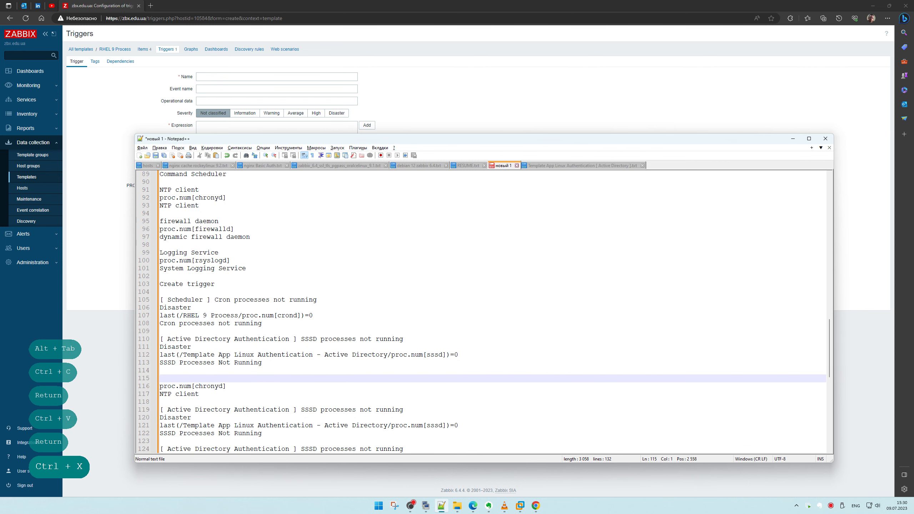
{"action": "left_click_drag", "start_coordinate": [168, 339], "coordinate": [293, 340]}
{"action": "key", "text": "ctrl+v"}
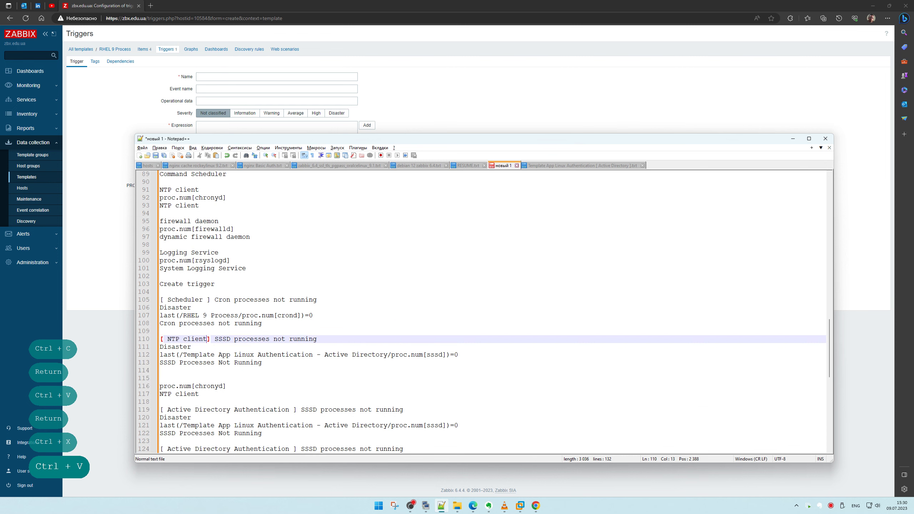
{"action": "key", "text": "BackSpace"}
{"action": "key", "text": "BackSpace"}
{"action": "key", "text": "BackSpace"}
{"action": "key", "text": "BackSpace"}
{"action": "key", "text": "BackSpace"}
{"action": "key", "text": "BackSpace"}
{"action": "key", "text": "BackSpace"}
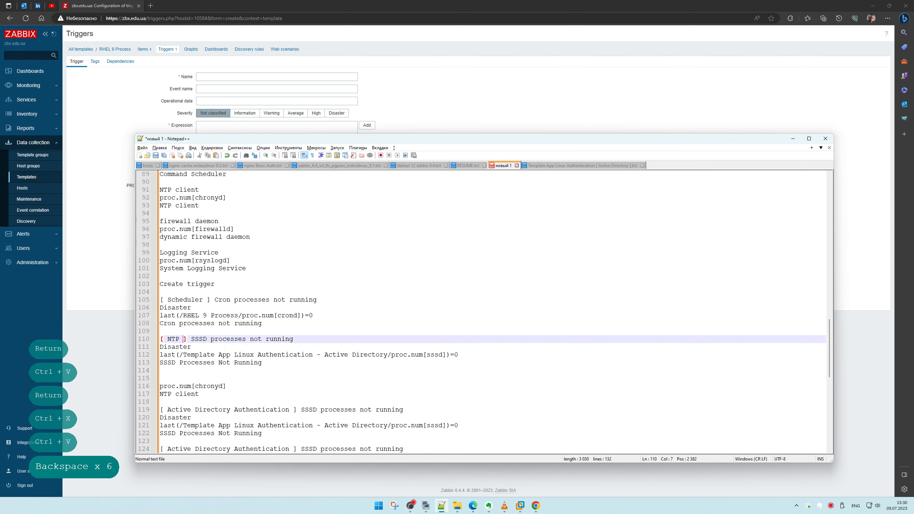
{"action": "key", "text": "BackSpace"}
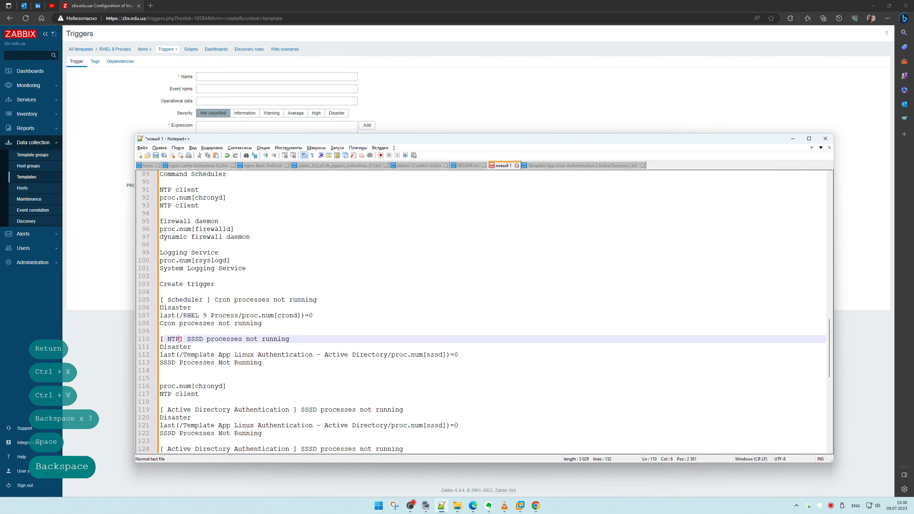
{"action": "left_click", "coordinate": [167, 339]}
{"action": "type", "text": "="}
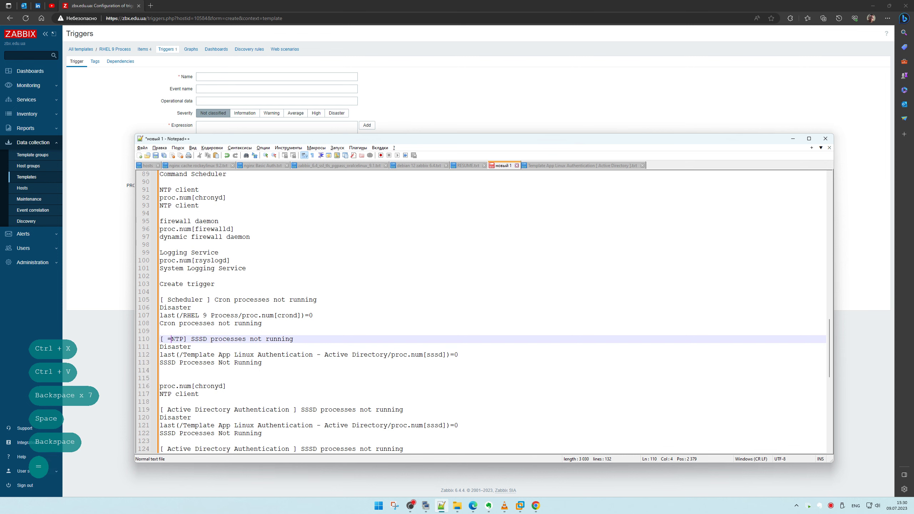
{"action": "key", "text": "BackSpace"}
{"action": "key", "text": "BackSpace"}
{"action": "left_click", "coordinate": [183, 339]}
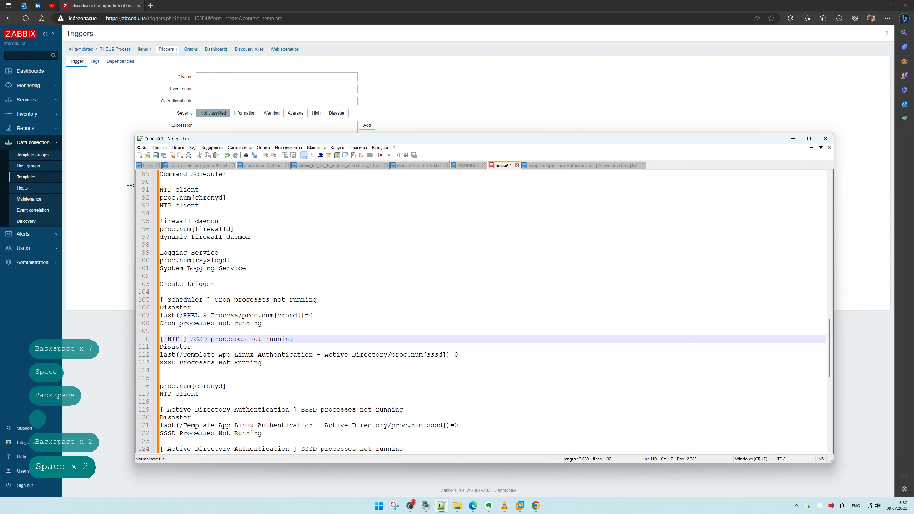
{"action": "double_click", "coordinate": [166, 394]}
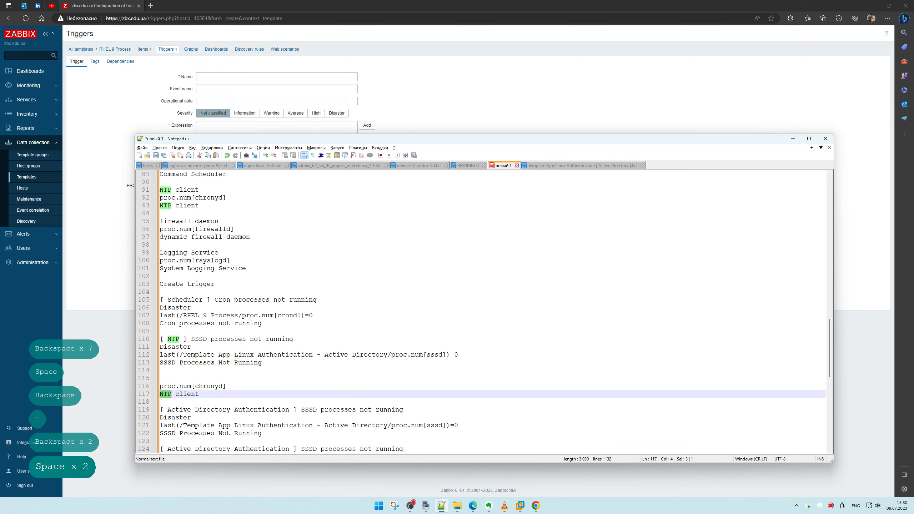
{"action": "key", "text": "ctrl+x"}
{"action": "double_click", "coordinate": [203, 339]}
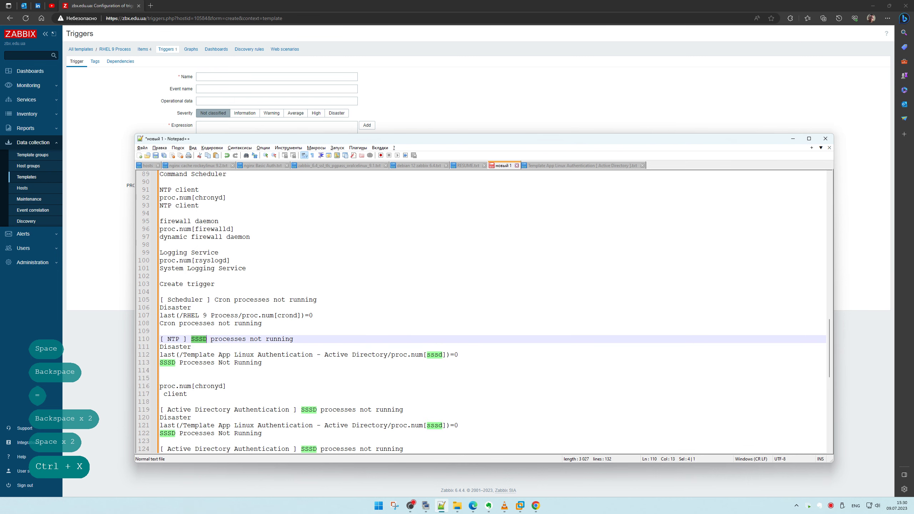
{"action": "key", "text": "ctrl+v"}
Move 'client' into the line 110 title and delete leftover lines 114–116.
{"action": "double_click", "coordinate": [175, 394]}
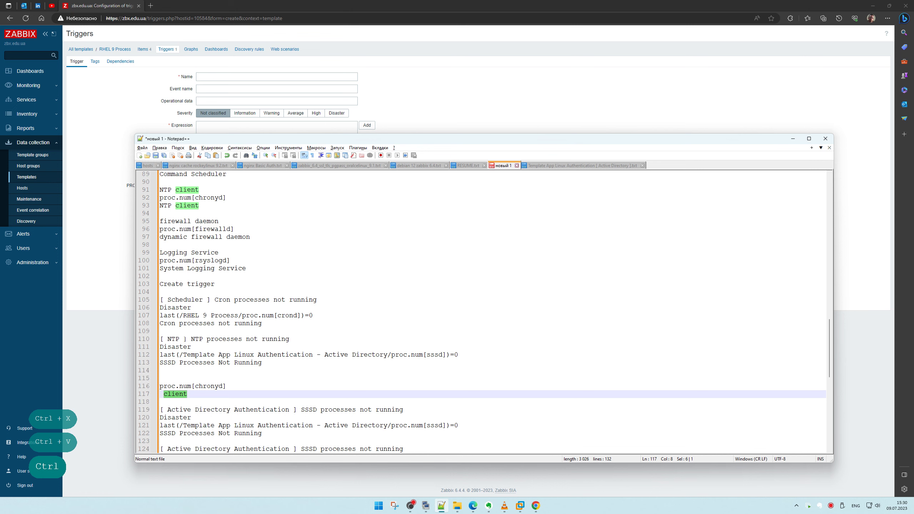
{"action": "double_click", "coordinate": [173, 339]}
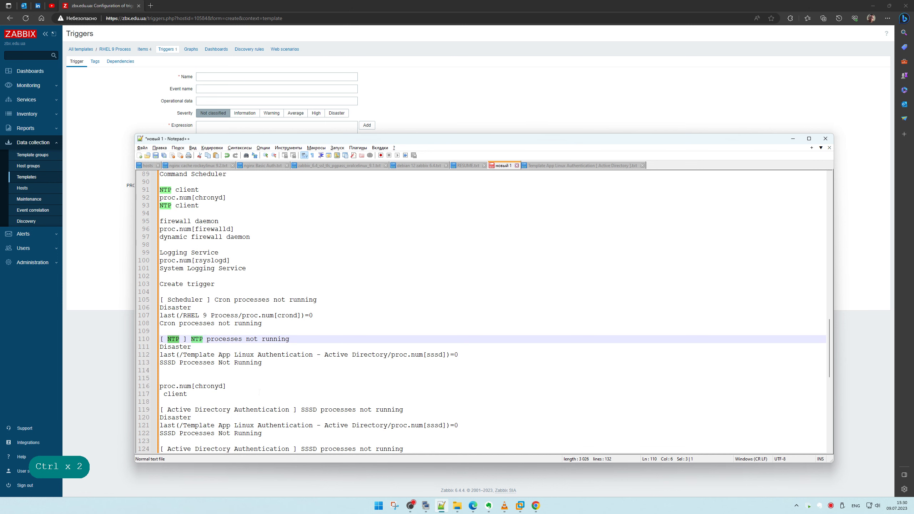
{"action": "double_click", "coordinate": [197, 339]}
{"action": "key", "text": "ctrl+v"}
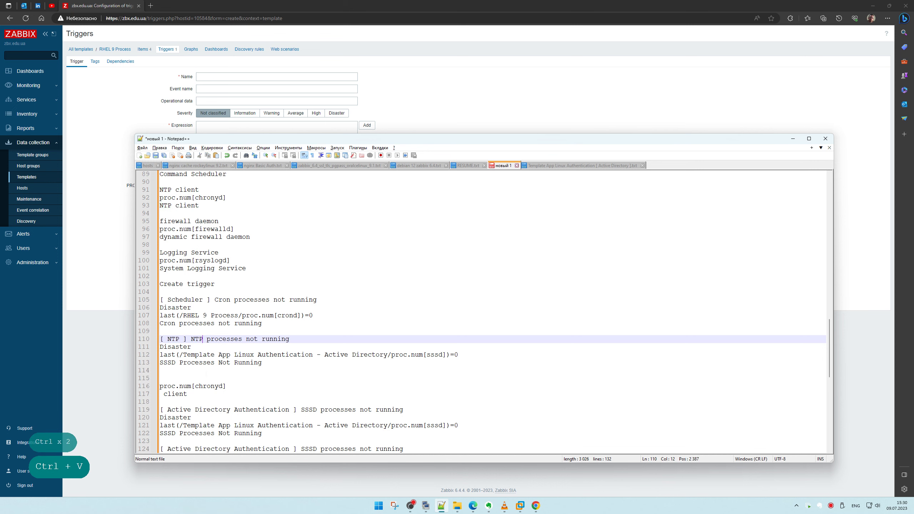
{"action": "left_click_drag", "start_coordinate": [187, 394], "coordinate": [159, 394]}
{"action": "key", "text": "ctrl+x"}
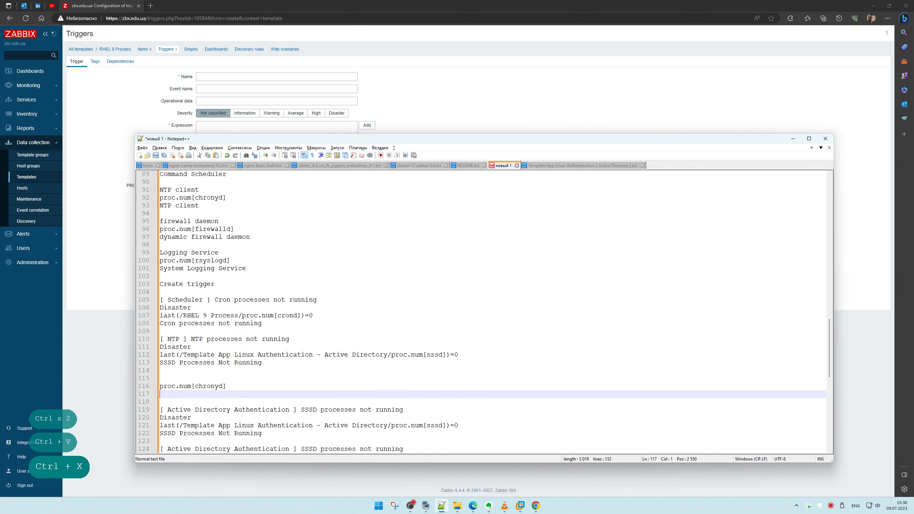
{"action": "double_click", "coordinate": [197, 339]}
{"action": "key", "text": "ctrl+v"}
{"action": "left_click_drag", "start_coordinate": [228, 385], "coordinate": [137, 388]}
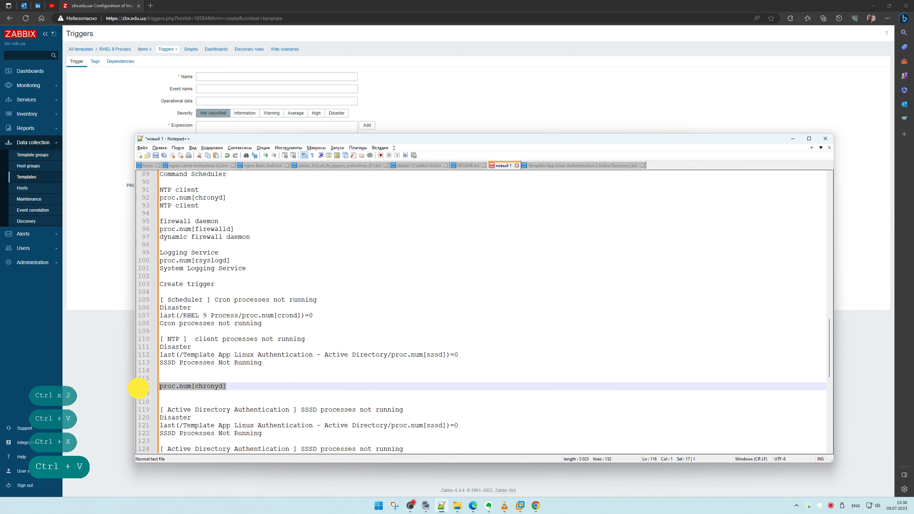
{"action": "double_click", "coordinate": [209, 386]}
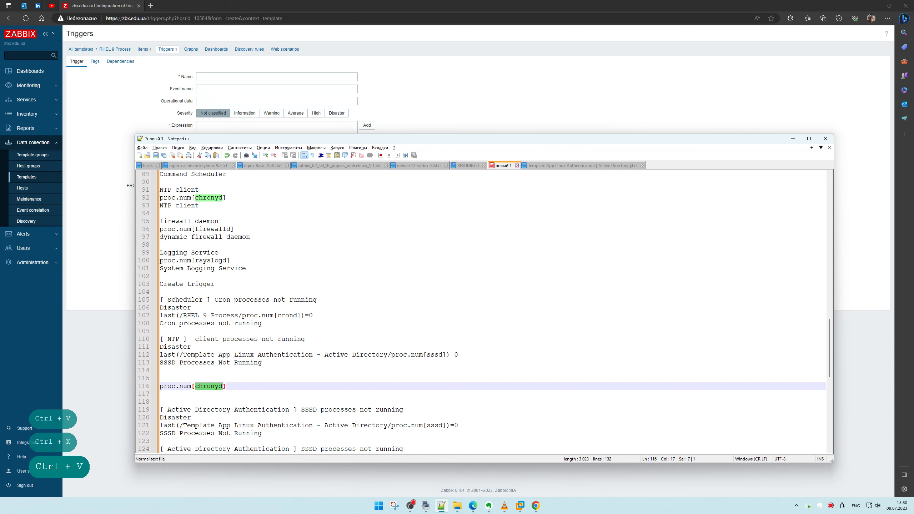
{"action": "left_click_drag", "start_coordinate": [190, 393], "coordinate": [160, 371]}
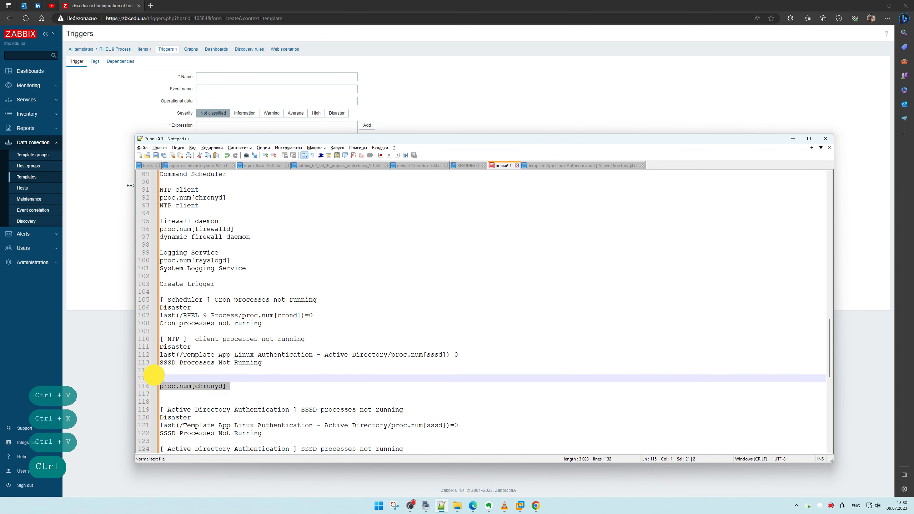
{"action": "key", "text": "Delete"}
{"action": "key", "text": "Delete"}
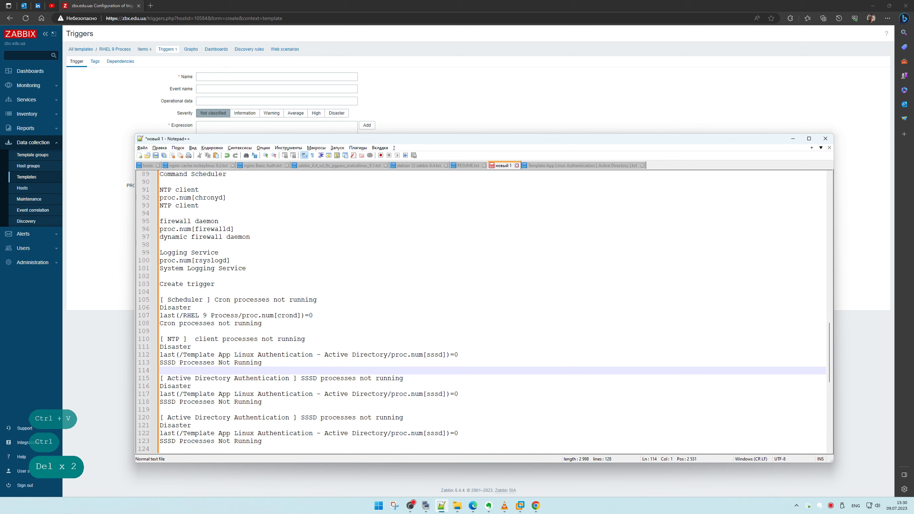
Fix line 110 to read '[ NTP client ] processes not running' with correct spacing.
{"action": "double_click", "coordinate": [206, 339]}
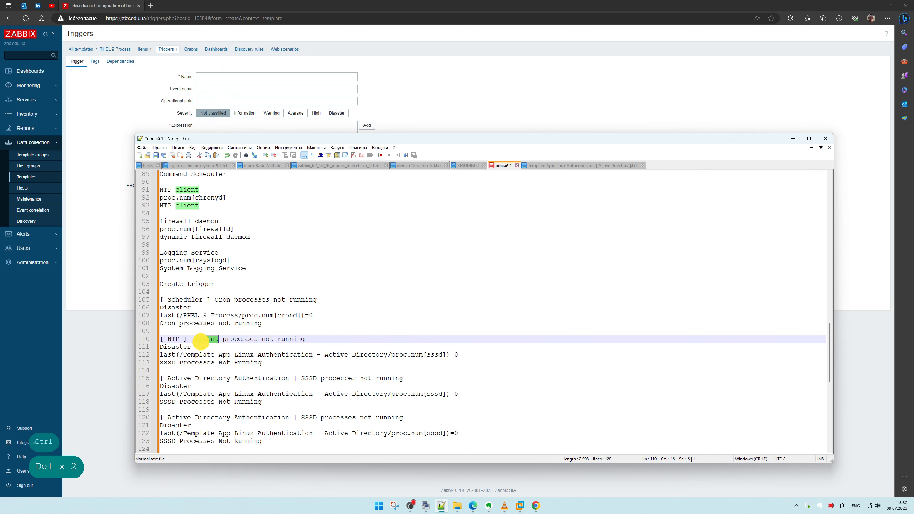
{"action": "key", "text": "ctrl+x"}
{"action": "left_click", "coordinate": [168, 339]}
{"action": "key", "text": "ctrl+v"}
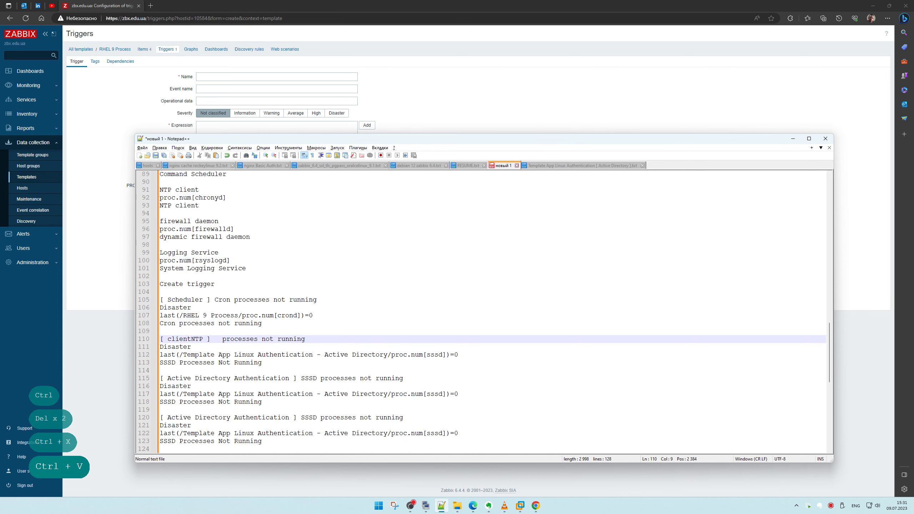
{"action": "key", "text": "ctrl+z"}
{"action": "left_click", "coordinate": [183, 339]}
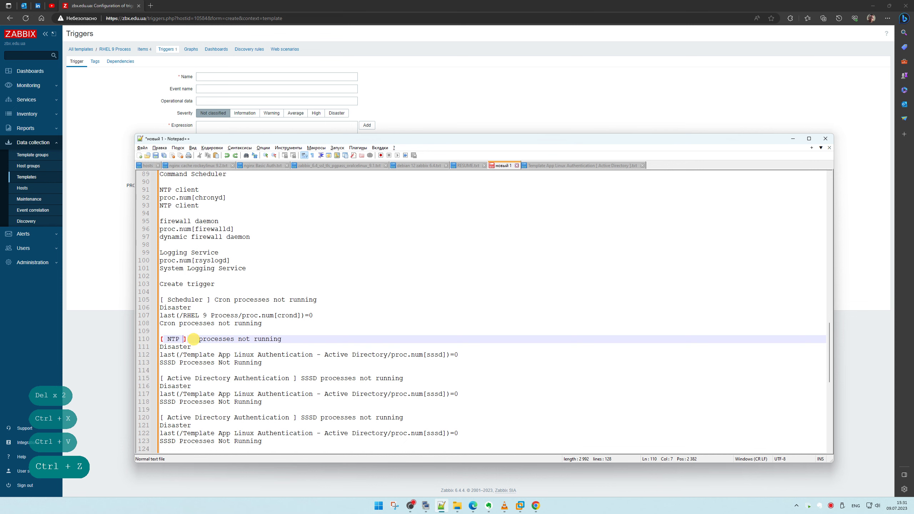
{"action": "key", "text": "ctrl+v"}
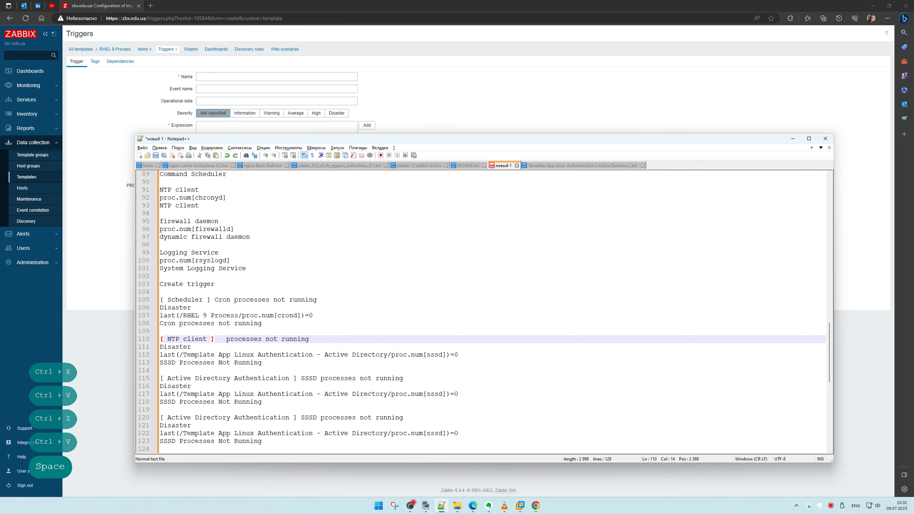
{"action": "double_click", "coordinate": [174, 339]}
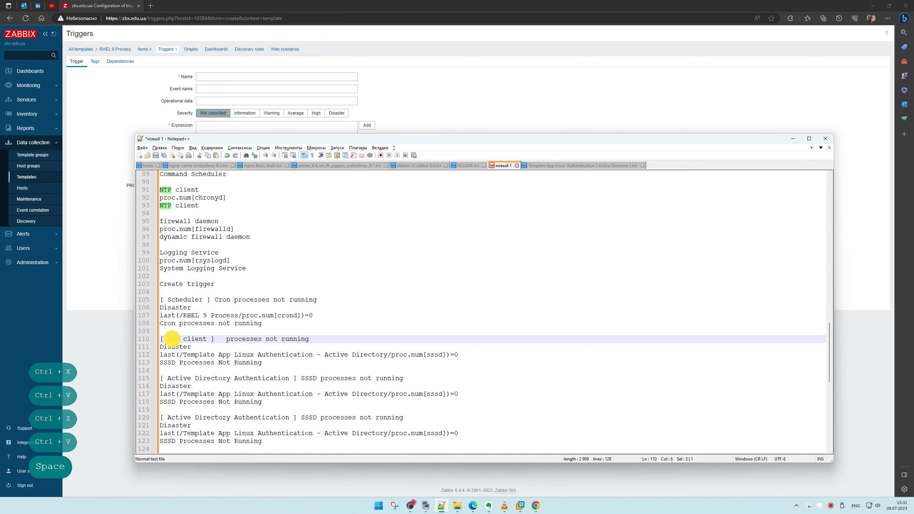
{"action": "key", "text": "ctrl+c"}
{"action": "left_click", "coordinate": [222, 339]}
{"action": "key", "text": "BackSpace"}
{"action": "key", "text": "BackSpace"}
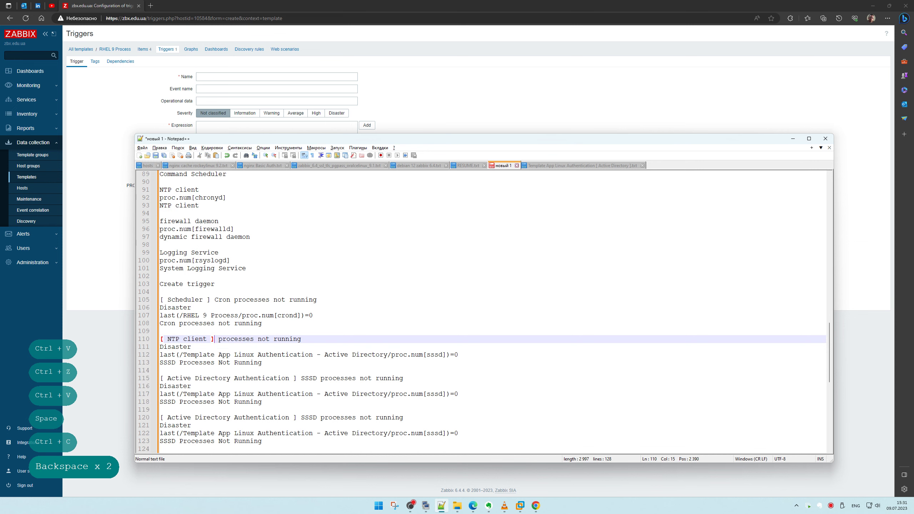
Retitle line 105 '[ Cron Scheduler ] processes not running' and copy the NTP client title.
{"action": "double_click", "coordinate": [223, 299]}
{"action": "key", "text": "ctrl+x"}
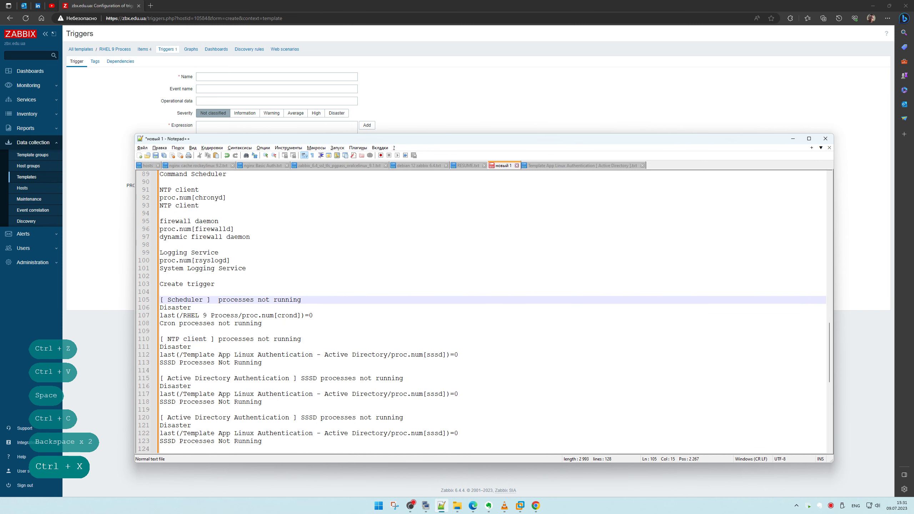
{"action": "left_click", "coordinate": [168, 300]}
{"action": "key", "text": "ctrl+v"}
{"action": "left_click", "coordinate": [234, 300]}
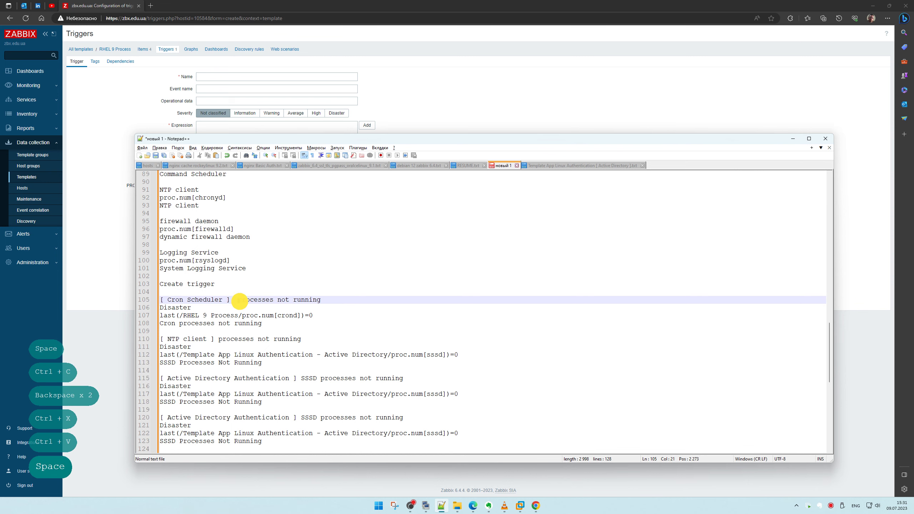
{"action": "key", "text": "BackSpace"}
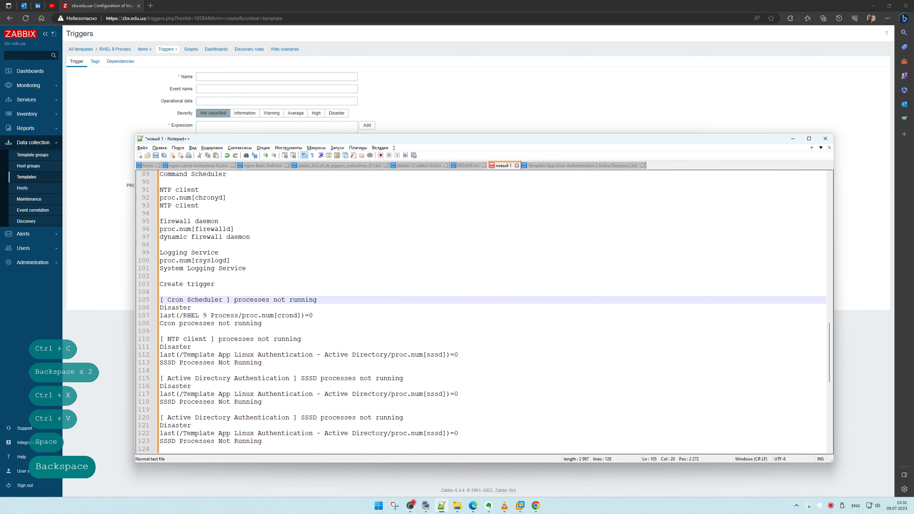
{"action": "left_click", "coordinate": [146, 340]}
{"action": "key", "text": "ctrl+c"}
{"action": "left_click", "coordinate": [225, 65]}
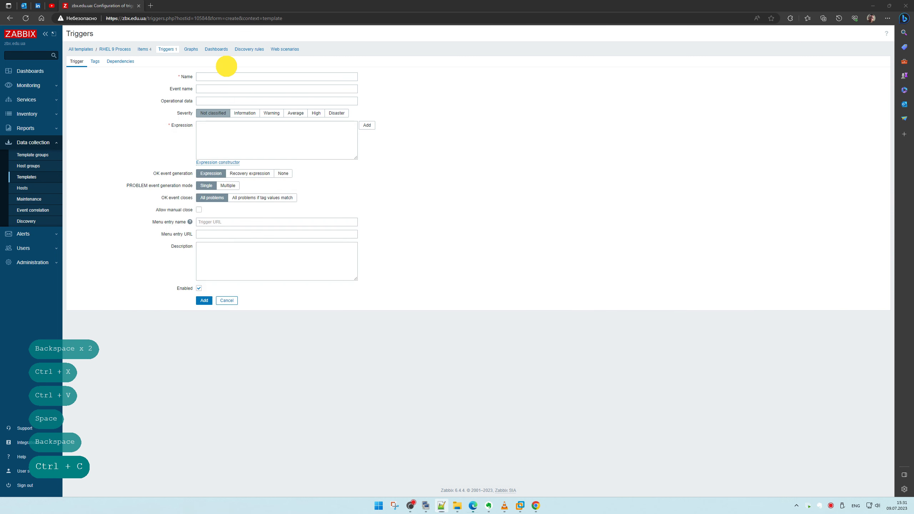
Fill Name, Event name and Operational data with '[ NTP client ] processes not running', severity Disaster.
{"action": "left_click", "coordinate": [216, 76]}
{"action": "key", "text": "ctrl+v"}
{"action": "left_click", "coordinate": [223, 89]}
{"action": "key", "text": "ctrl+v"}
{"action": "left_click", "coordinate": [224, 100]}
{"action": "key", "text": "ctrl+v"}
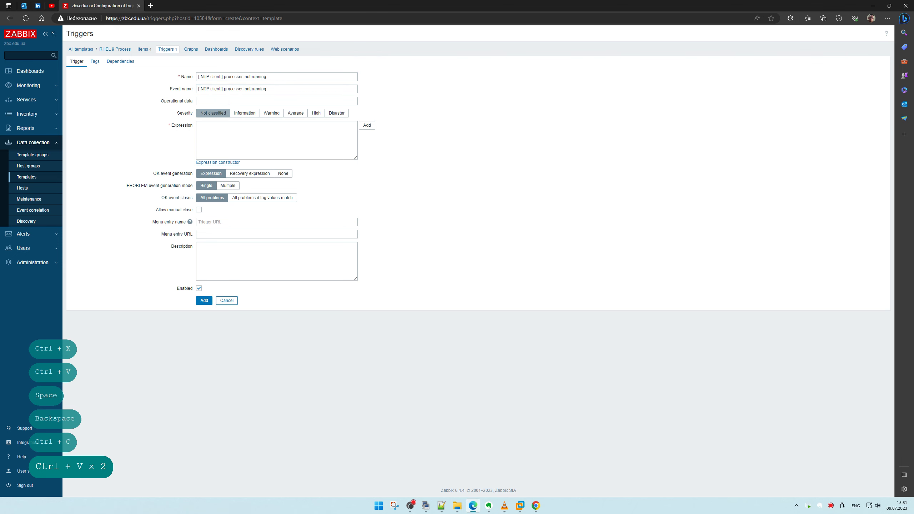
{"action": "left_click", "coordinate": [336, 113]}
Build the trigger expression from the NTP client item (proc.num[chronyd]) and copy it.
{"action": "left_click", "coordinate": [367, 125]}
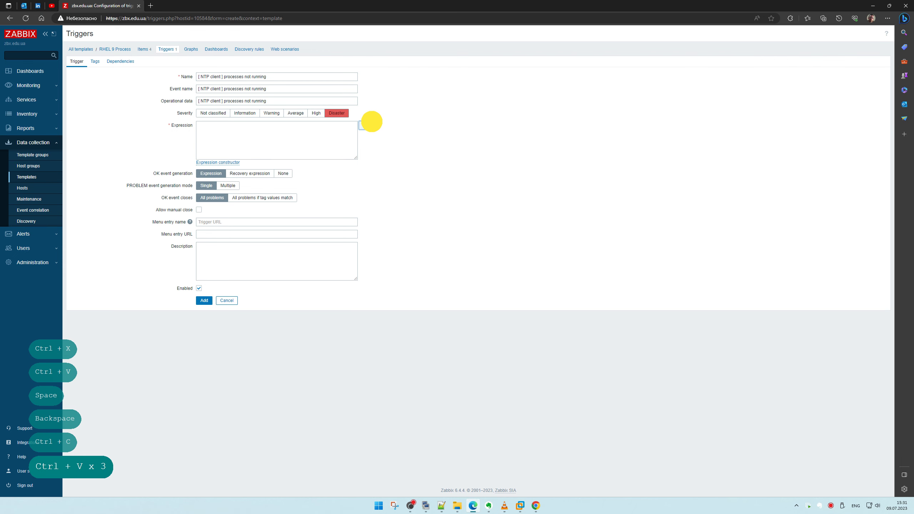
{"action": "left_click", "coordinate": [487, 67]}
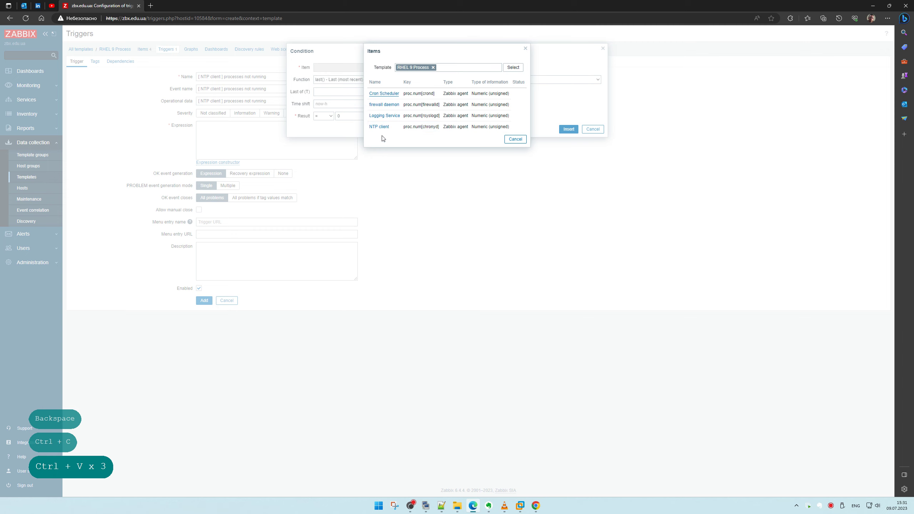
{"action": "left_click", "coordinate": [408, 126]}
{"action": "left_click", "coordinate": [569, 129]}
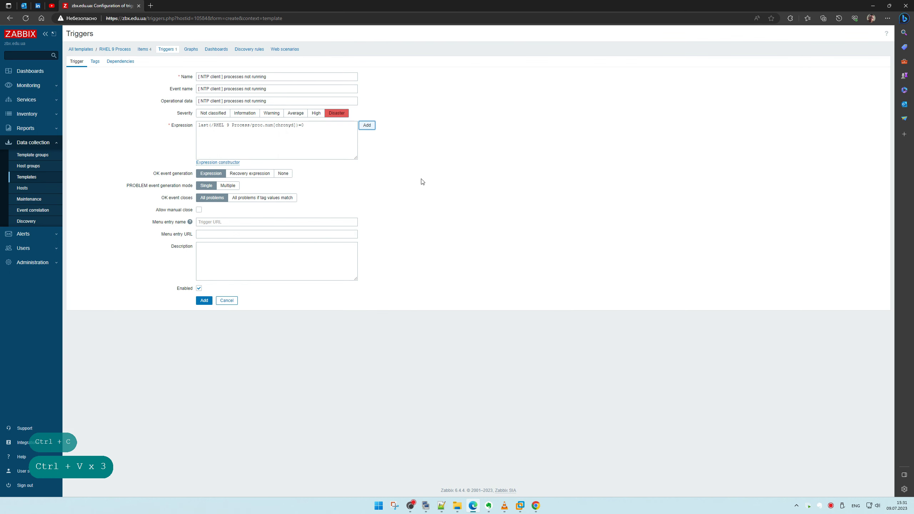
{"action": "right_click", "coordinate": [259, 124]}
{"action": "left_click", "coordinate": [287, 107]}
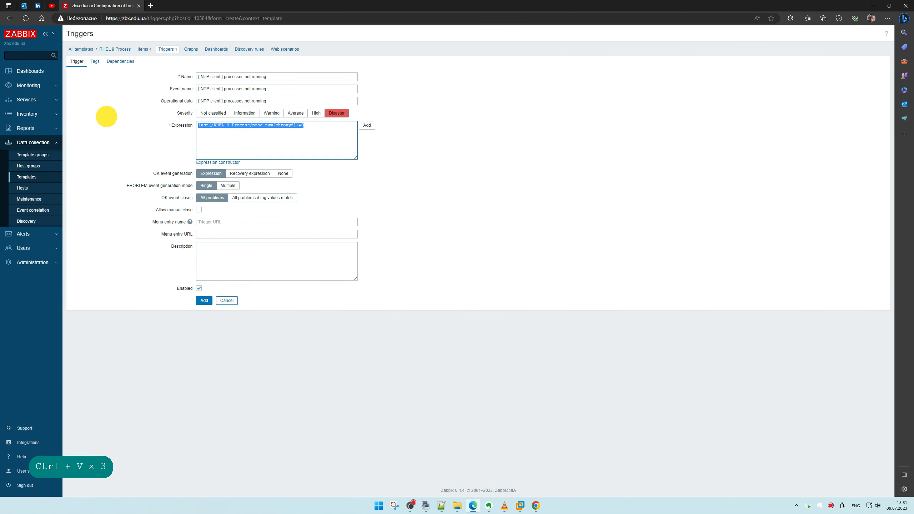
{"action": "key", "text": "ctrl+c"}
In the notes, insert the chronyd expression and change the description line to 'NTP Processes Not Running'.
{"action": "key", "text": "alt+Tab"}
{"action": "left_click_drag", "start_coordinate": [475, 355], "coordinate": [157, 355]}
{"action": "key", "text": "ctrl+v"}
{"action": "left_click_drag", "start_coordinate": [302, 339], "coordinate": [218, 339]}
{"action": "key", "text": "ctrl+c"}
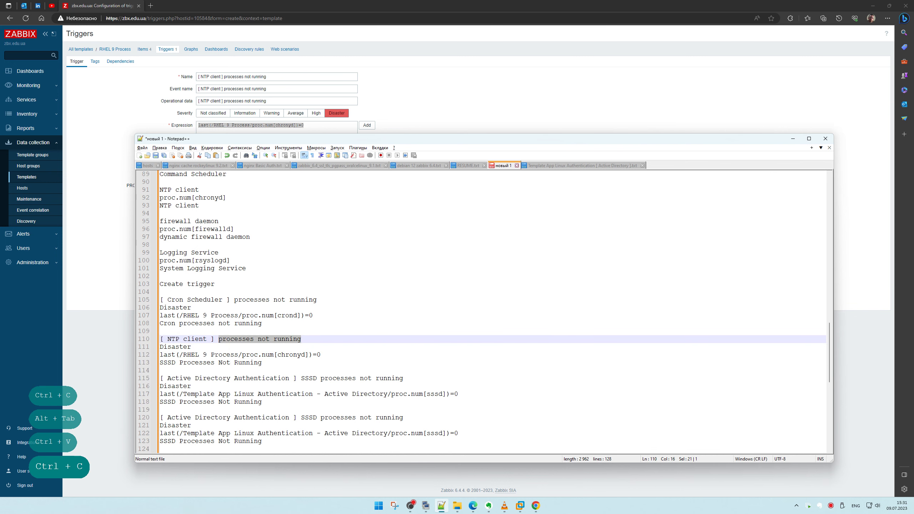
{"action": "double_click", "coordinate": [173, 339]}
{"action": "key", "text": "ctrl+c"}
{"action": "double_click", "coordinate": [169, 362]}
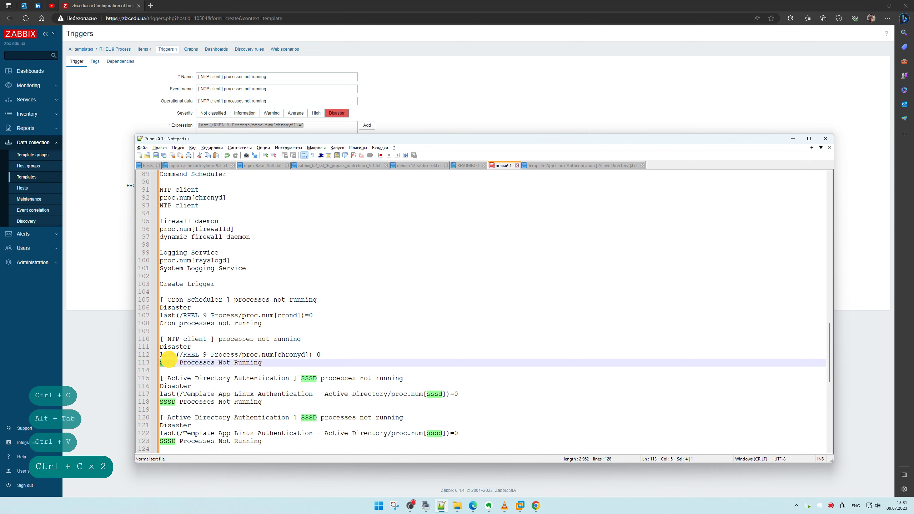
{"action": "key", "text": "ctrl+v"}
{"action": "left_click_drag", "start_coordinate": [279, 362], "coordinate": [121, 359]}
{"action": "key", "text": "ctrl+c"}
Set the description to 'NTP Processes Not Running' and add the trigger.
{"action": "left_click", "coordinate": [126, 116]}
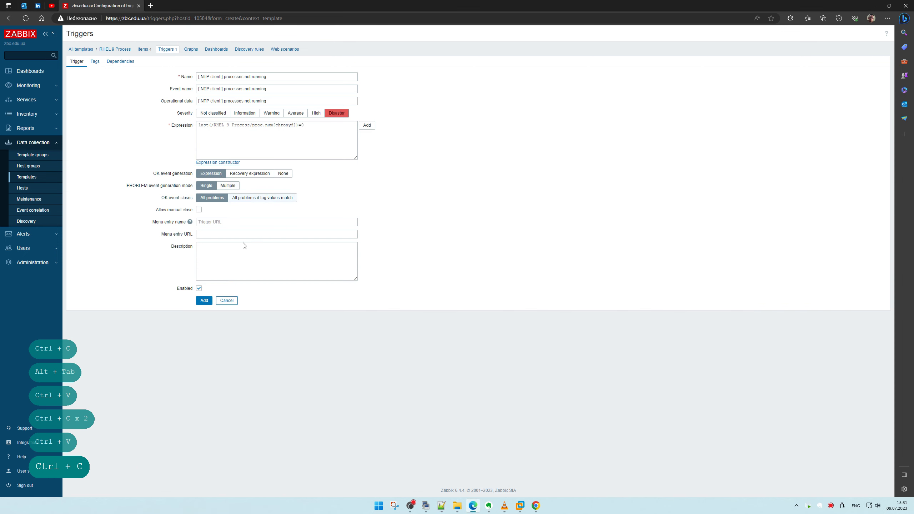
{"action": "left_click", "coordinate": [245, 266]}
{"action": "key", "text": "ctrl+v"}
{"action": "left_click", "coordinate": [204, 300]}
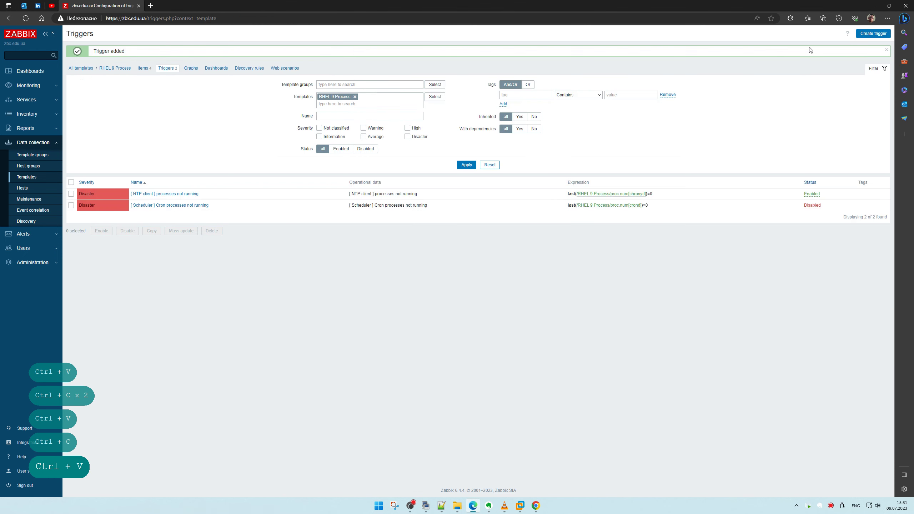
{"action": "left_click", "coordinate": [868, 34]}
In Notepad++, duplicate the firewall daemon lines 95–97 below line 119.
{"action": "key", "text": "alt+Tab"}
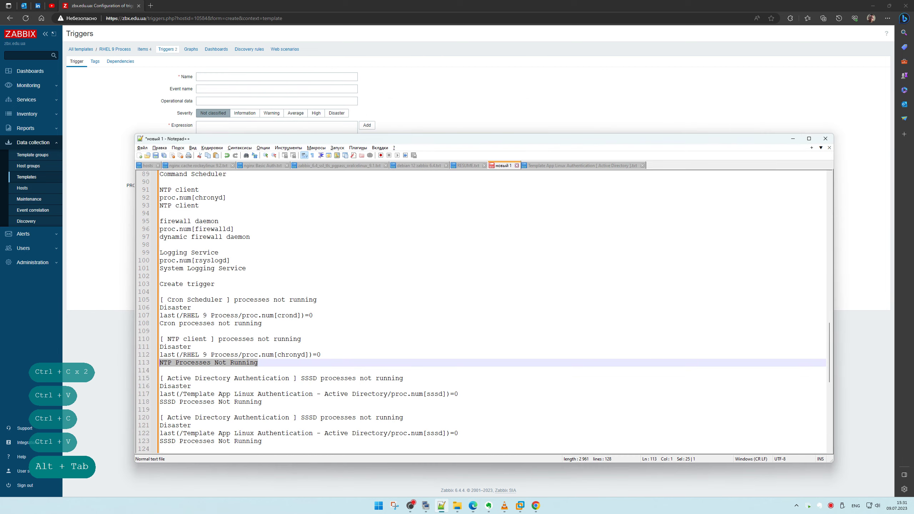
{"action": "left_click_drag", "start_coordinate": [251, 236], "coordinate": [160, 221]}
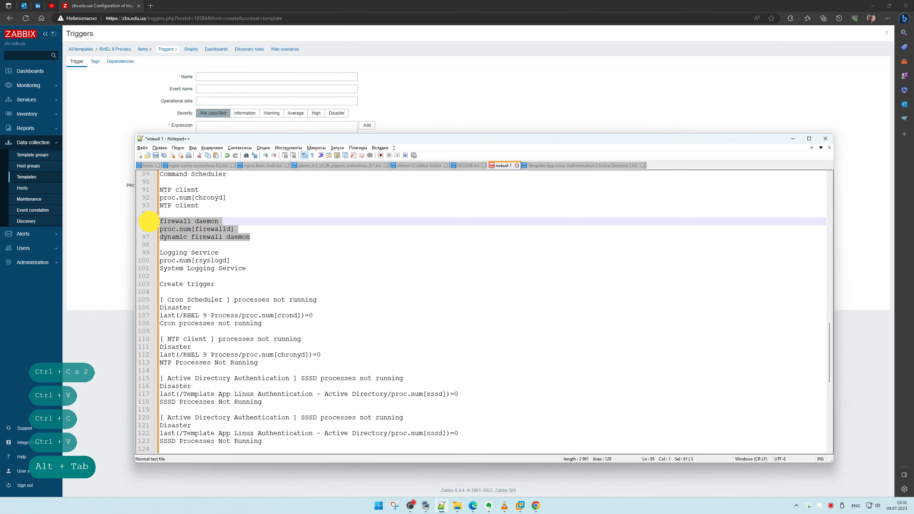
{"action": "key", "text": "ctrl+c"}
{"action": "scroll", "coordinate": [162, 221], "scroll_direction": "down", "scroll_amount": 2}
{"action": "left_click", "coordinate": [221, 362]}
{"action": "key", "text": "Return"}
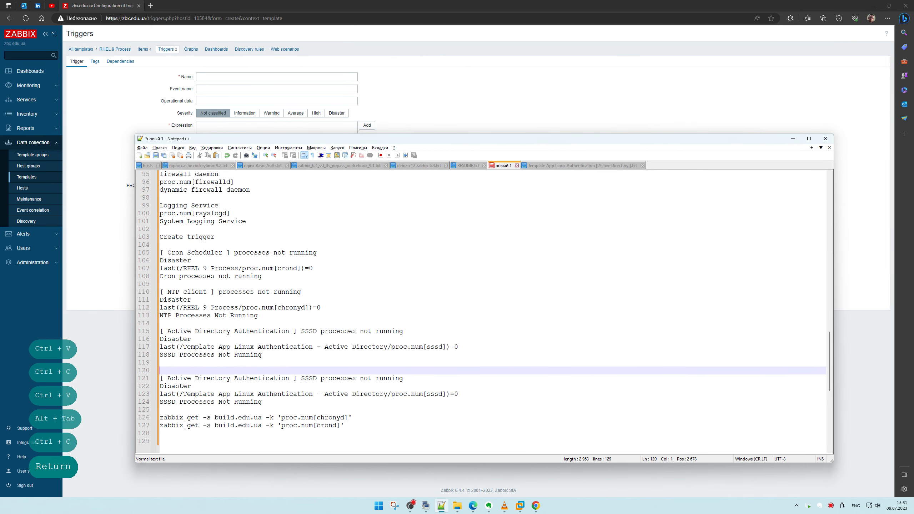
{"action": "key", "text": "ctrl+v"}
{"action": "key", "text": "Return"}
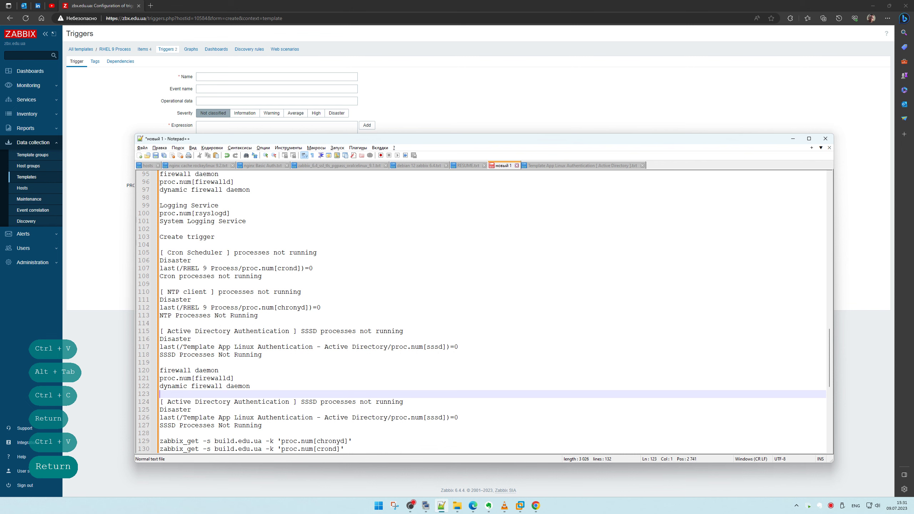
Replace SSSD on line 118 with the 'dynamic firewall daemon' text.
{"action": "left_click_drag", "start_coordinate": [219, 370], "coordinate": [160, 371]}
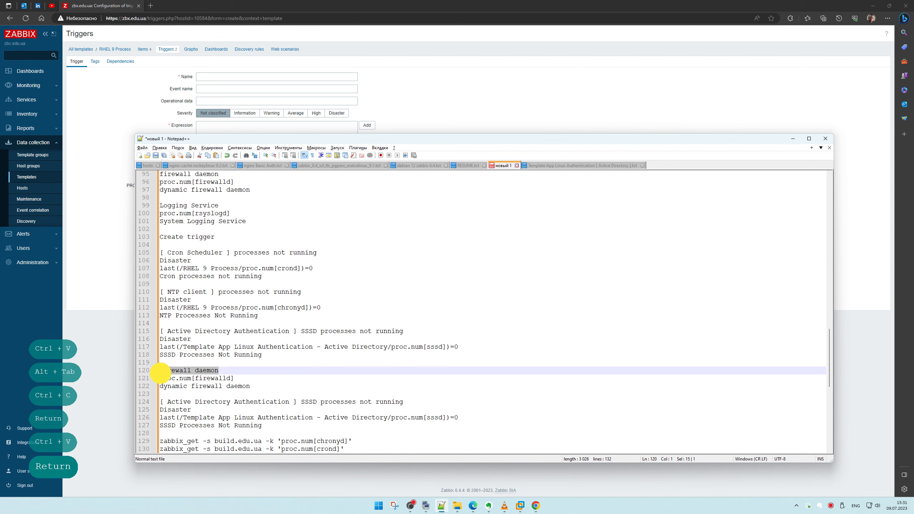
{"action": "double_click", "coordinate": [185, 371]}
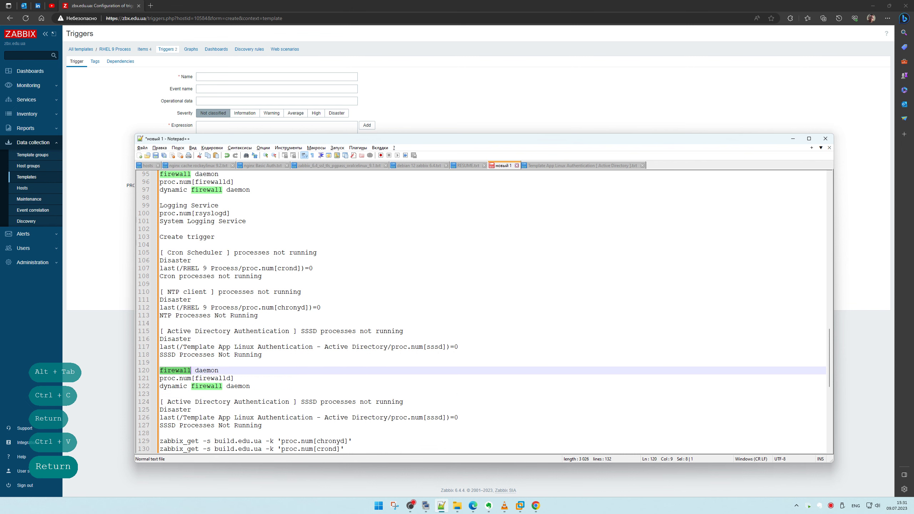
{"action": "left_click_drag", "start_coordinate": [219, 371], "coordinate": [95, 371]}
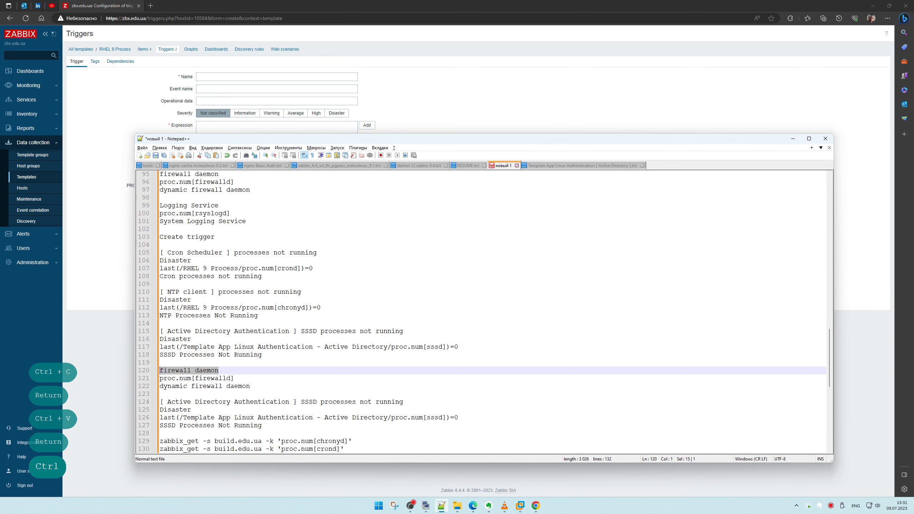
{"action": "left_click_drag", "start_coordinate": [249, 386], "coordinate": [116, 386]}
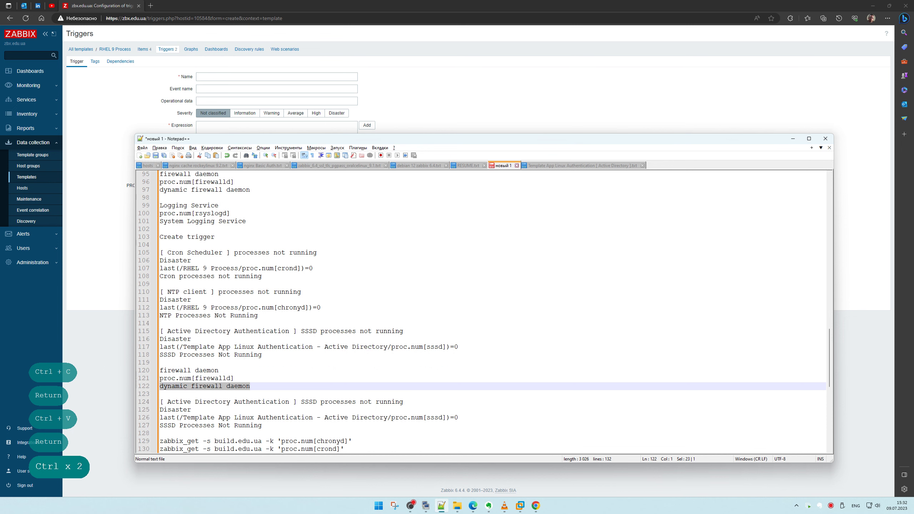
{"action": "key", "text": "ctrl+x"}
{"action": "double_click", "coordinate": [172, 354]}
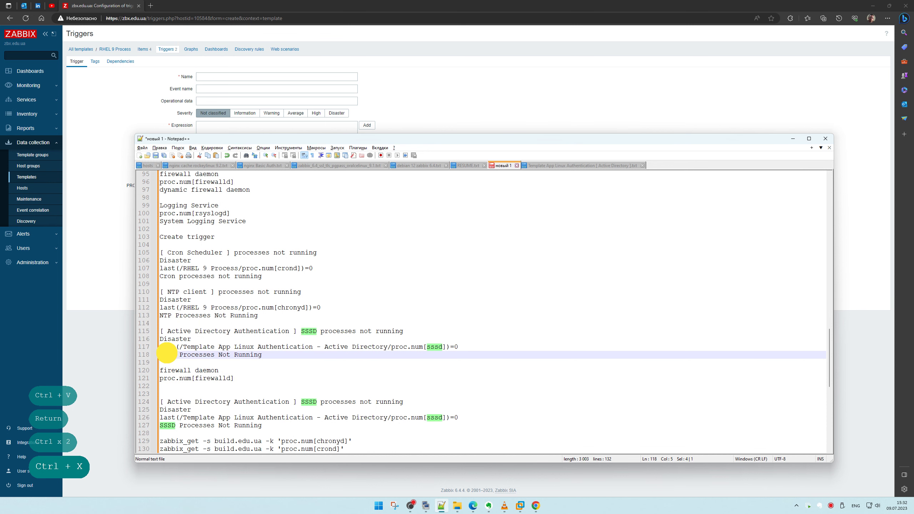
{"action": "key", "text": "ctrl+v"}
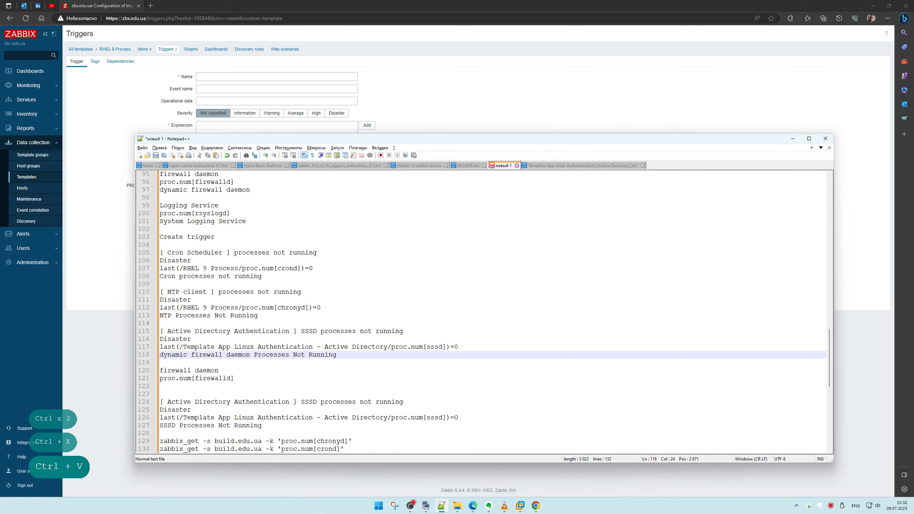
Capitalize the line 118 description to 'Dynamic Firewall Daemon'.
{"action": "left_click", "coordinate": [163, 355]}
{"action": "key", "text": "BackSpace"}
{"action": "key", "text": "Caps_Lock"}
{"action": "type", "text": "D"}
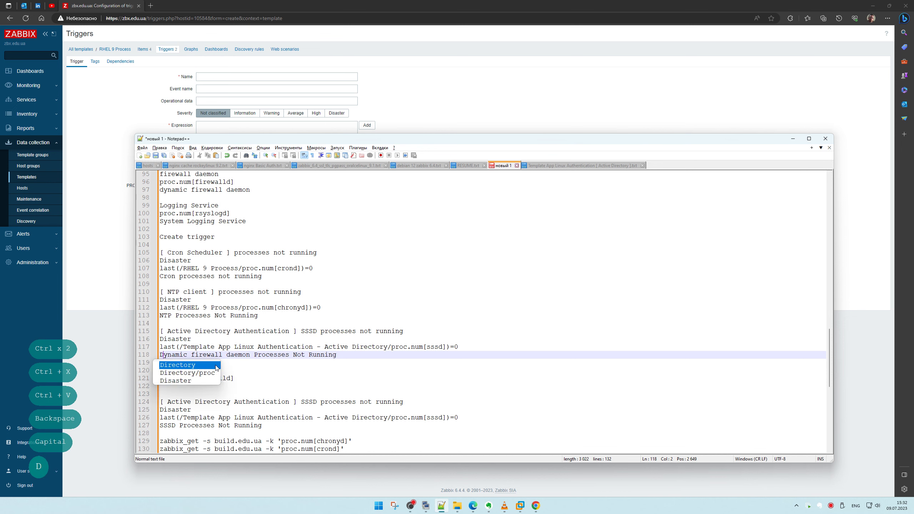
{"action": "key", "text": "Right"}
{"action": "key", "text": "Right"}
{"action": "key", "text": "Right"}
{"action": "key", "text": "Right"}
{"action": "key", "text": "Right"}
{"action": "key", "text": "Right"}
{"action": "key", "text": "Right"}
{"action": "key", "text": "Right"}
{"action": "key", "text": "BackSpace"}
{"action": "type", "text": "F"}
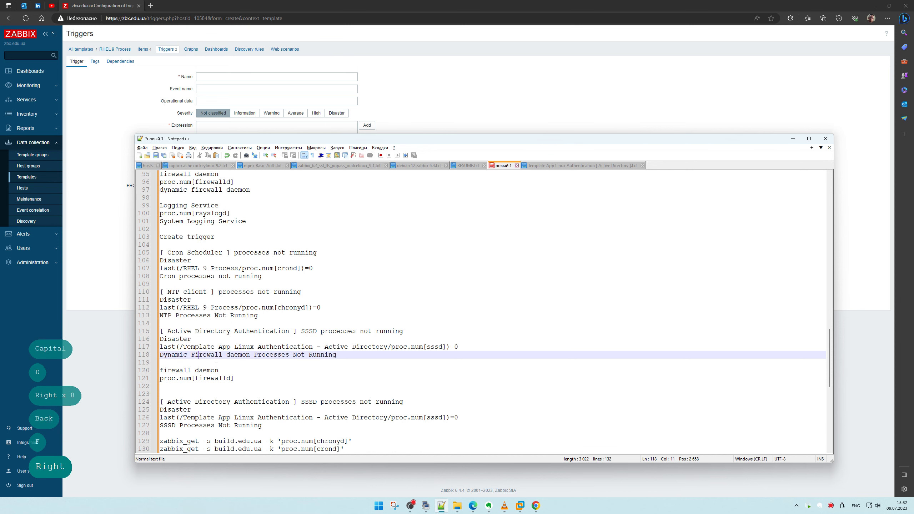
{"action": "key", "text": "Right"}
{"action": "key", "text": "BackSpace"}
{"action": "type", "text": "F"}
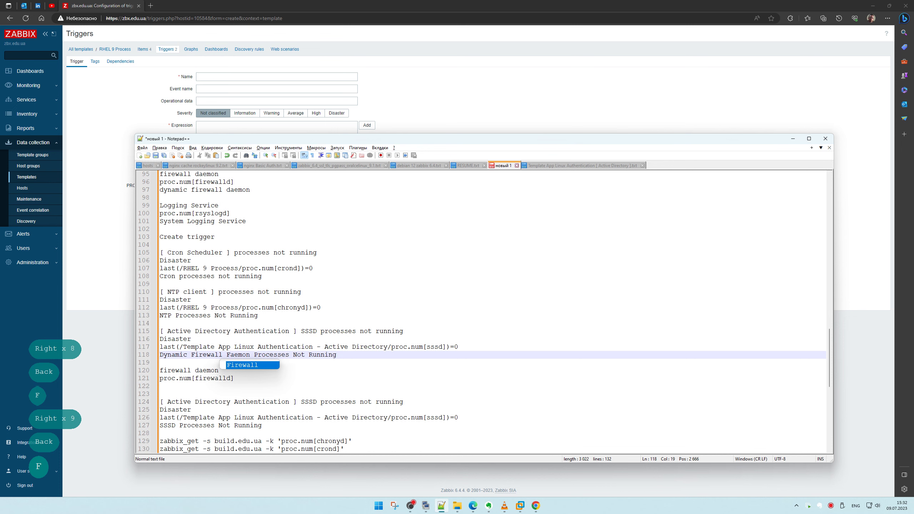
{"action": "key", "text": "BackSpace"}
{"action": "type", "text": "D"}
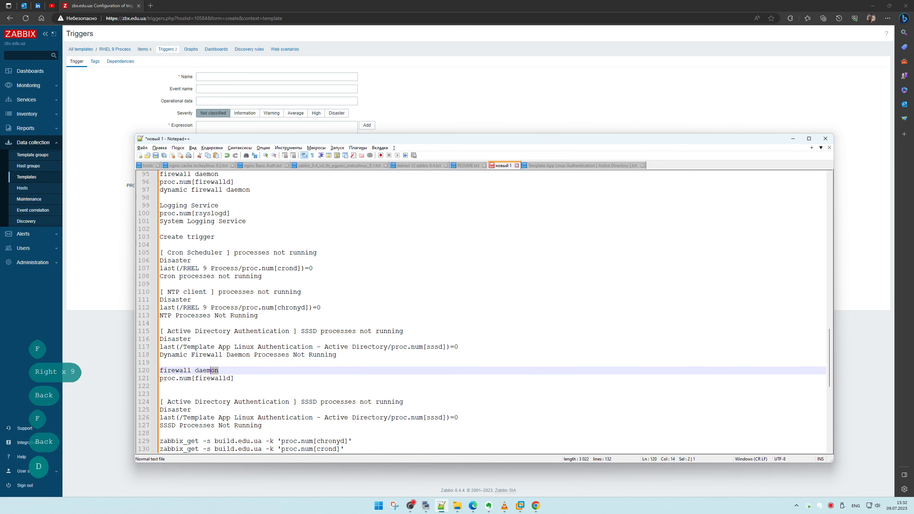
Replace 'Active' in the line 115 title with 'Firewall'.
{"action": "left_click", "coordinate": [210, 353]}
{"action": "double_click", "coordinate": [210, 354]}
{"action": "key", "text": "ctrl+c"}
{"action": "key", "text": "ctrl+c"}
{"action": "key", "text": "ctrl+c"}
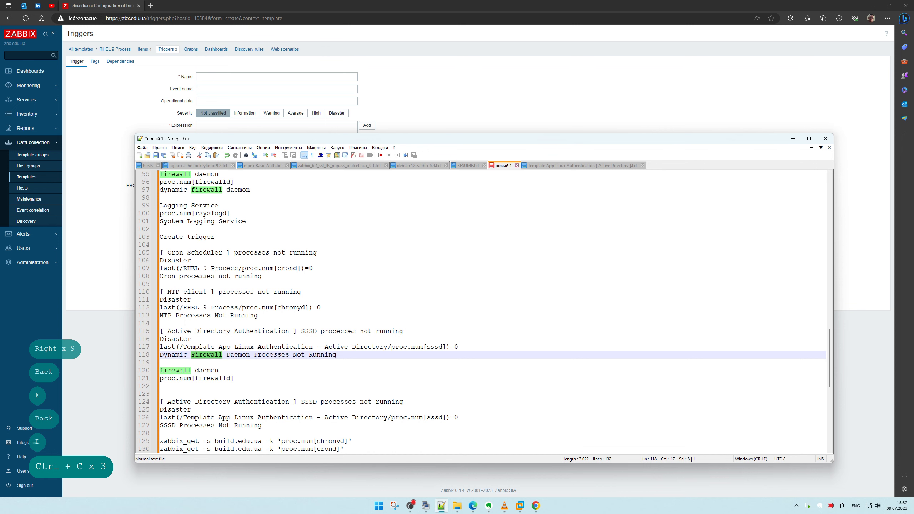
{"action": "left_click", "coordinate": [178, 331]}
{"action": "double_click", "coordinate": [179, 331]}
{"action": "key", "text": "ctrl+v"}
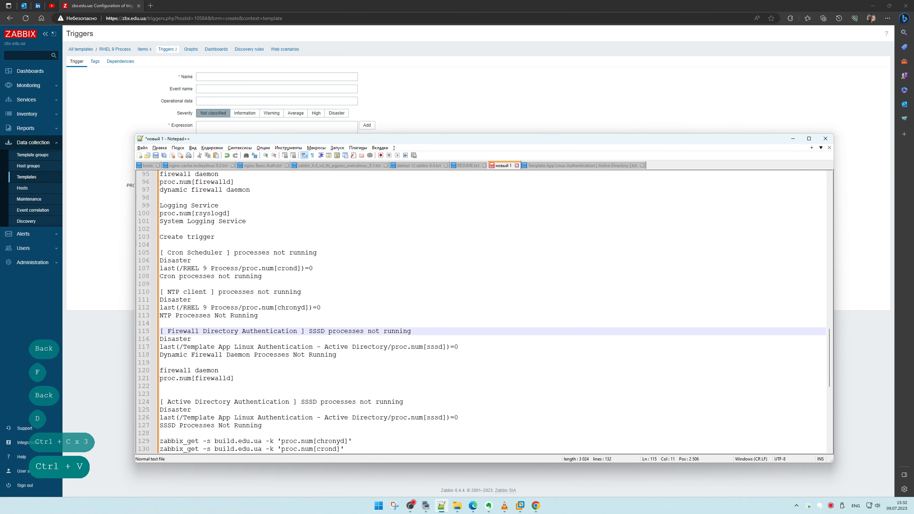
{"action": "double_click", "coordinate": [238, 355]}
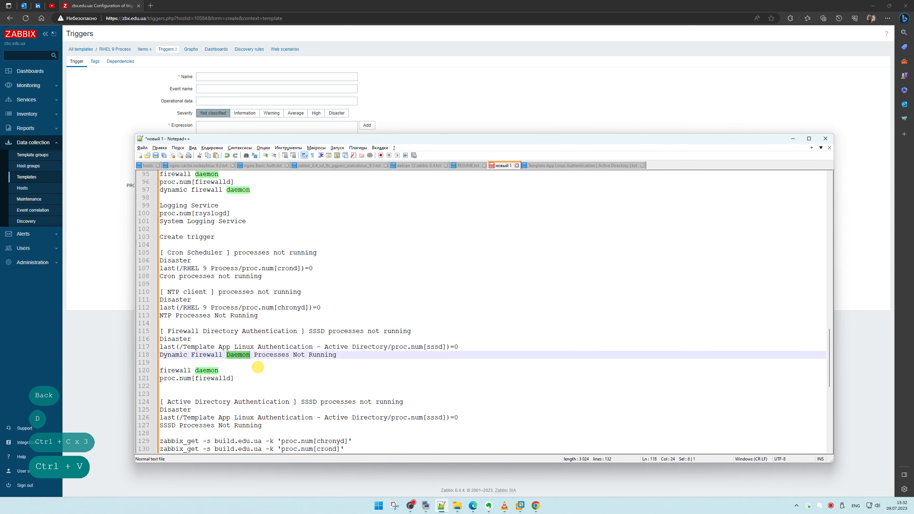
{"action": "double_click", "coordinate": [173, 355]}
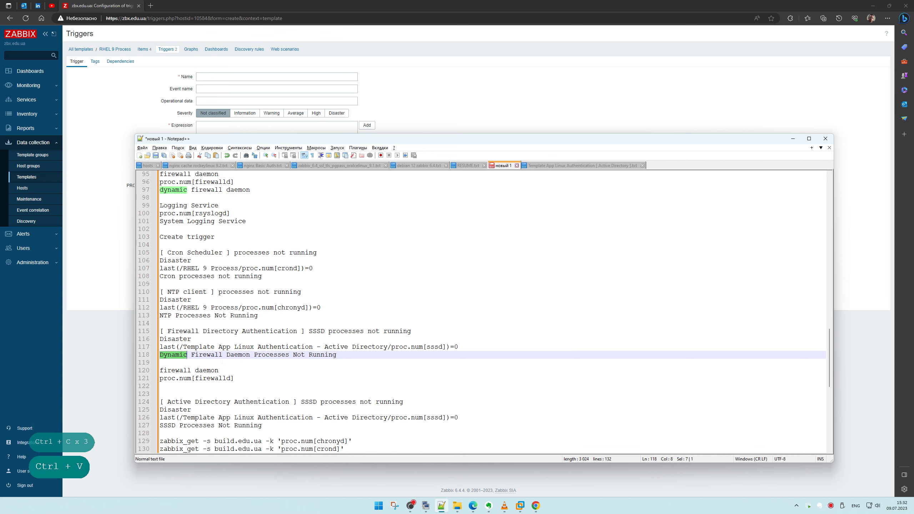
{"action": "double_click", "coordinate": [207, 354]}
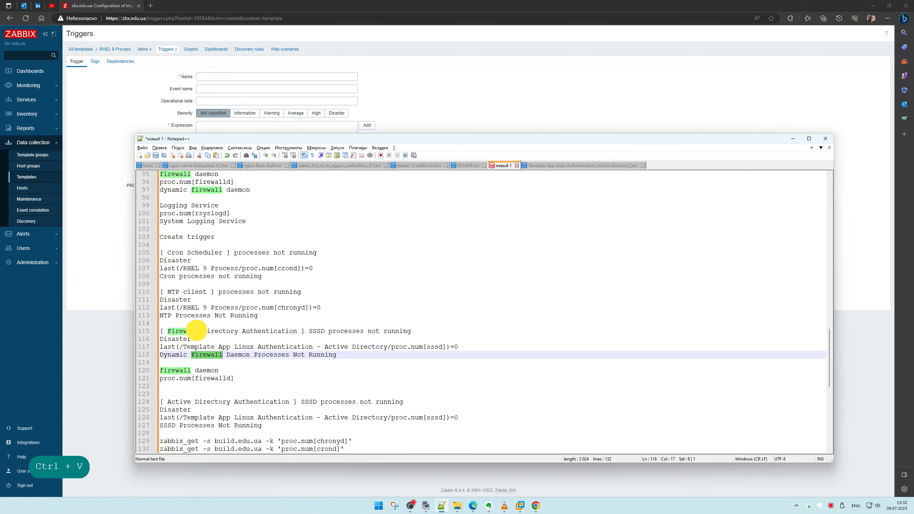
Delete the leftover 'Directory Authentication' words from the title and fix the bracket spacing.
{"action": "left_click_drag", "start_coordinate": [199, 331], "coordinate": [295, 331]}
{"action": "key", "text": "BackSpace"}
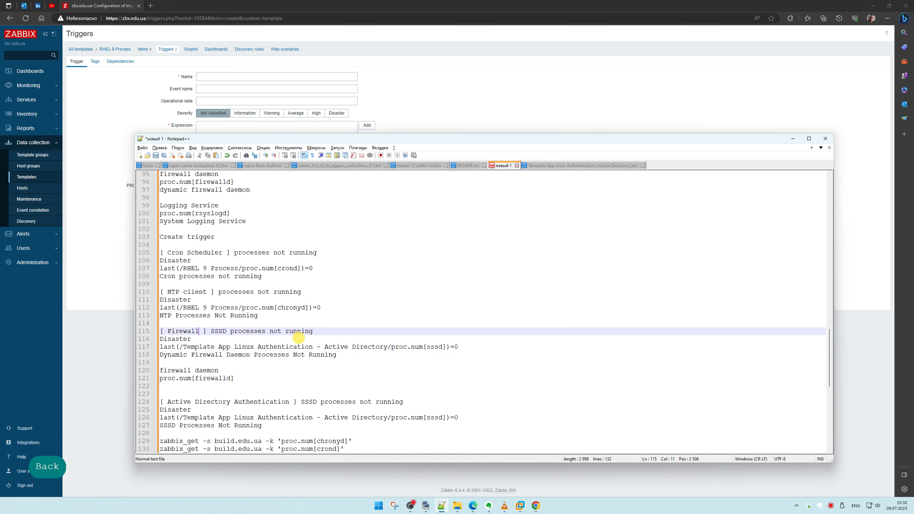
{"action": "key", "text": "Delete"}
{"action": "key", "text": "space"}
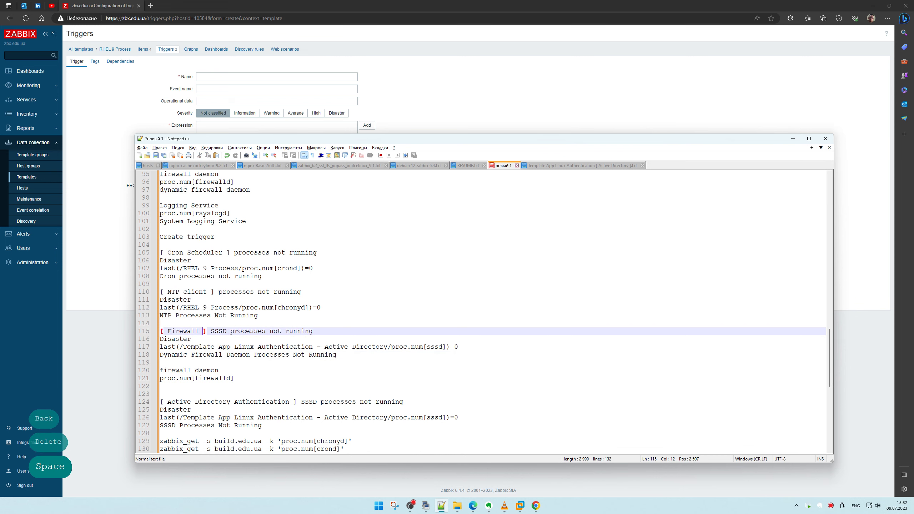
{"action": "key", "text": "Delete"}
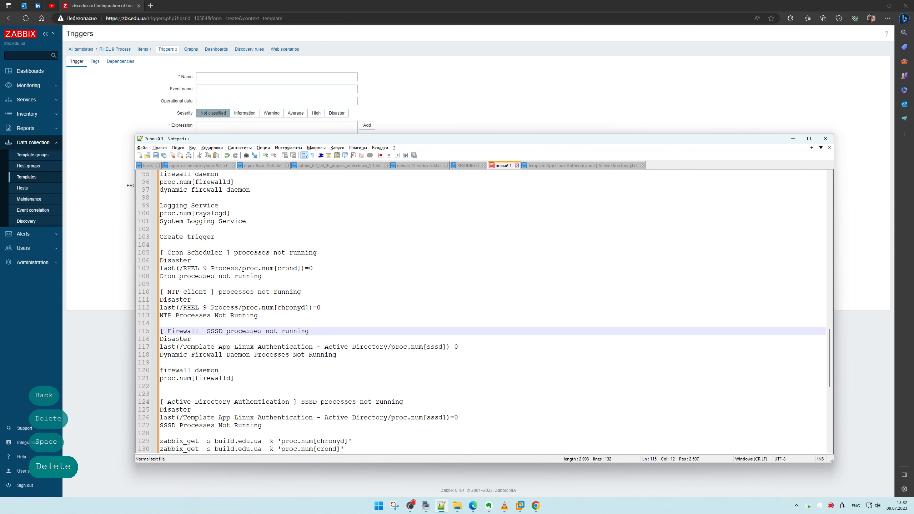
{"action": "key", "text": "ctrl+z"}
{"action": "key", "text": "BackSpace"}
{"action": "key", "text": "BackSpace"}
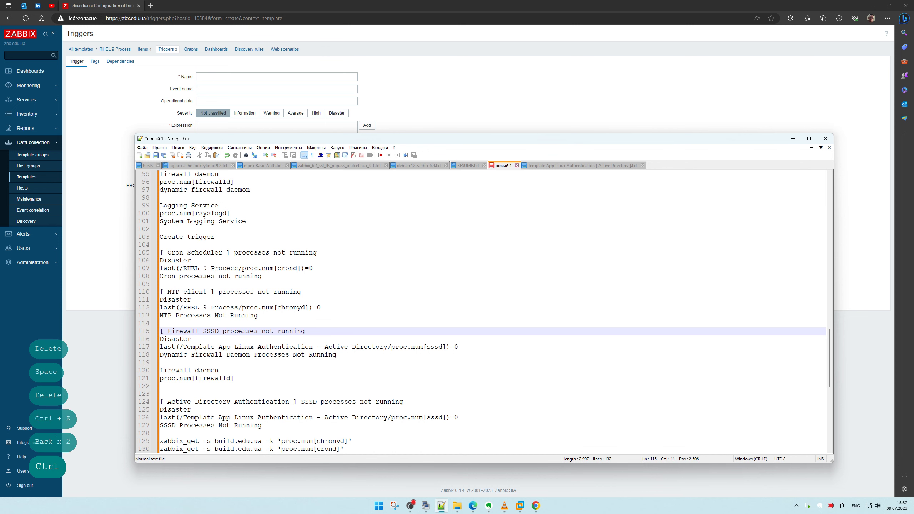
{"action": "key", "text": "ctrl+z"}
{"action": "key", "text": "Left"}
{"action": "key", "text": "BackSpace"}
{"action": "key", "text": "Left"}
{"action": "key", "text": "Left"}
{"action": "key", "text": "Left"}
{"action": "key", "text": "Left"}
{"action": "key", "text": "Left"}
{"action": "key", "text": "Left"}
{"action": "key", "text": "Left"}
{"action": "key", "text": "Left"}
{"action": "key", "text": "Left"}
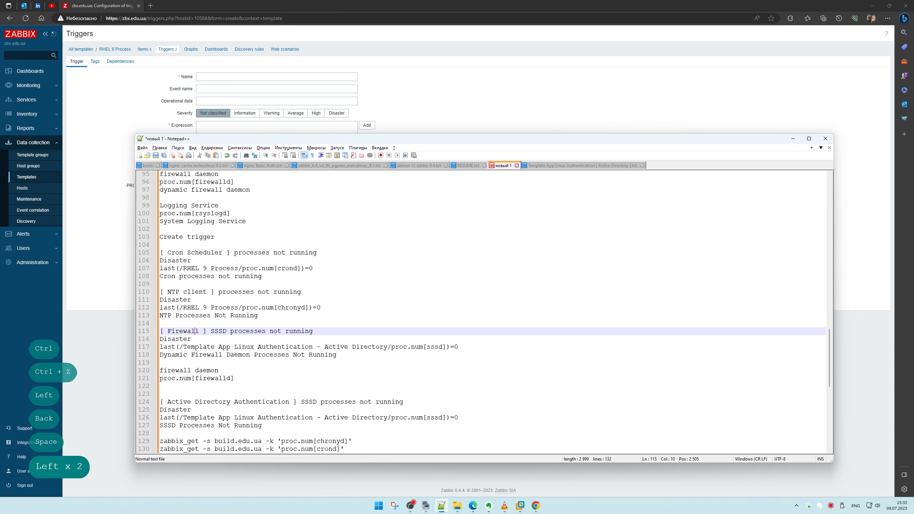
{"action": "key", "text": "BackSpace"}
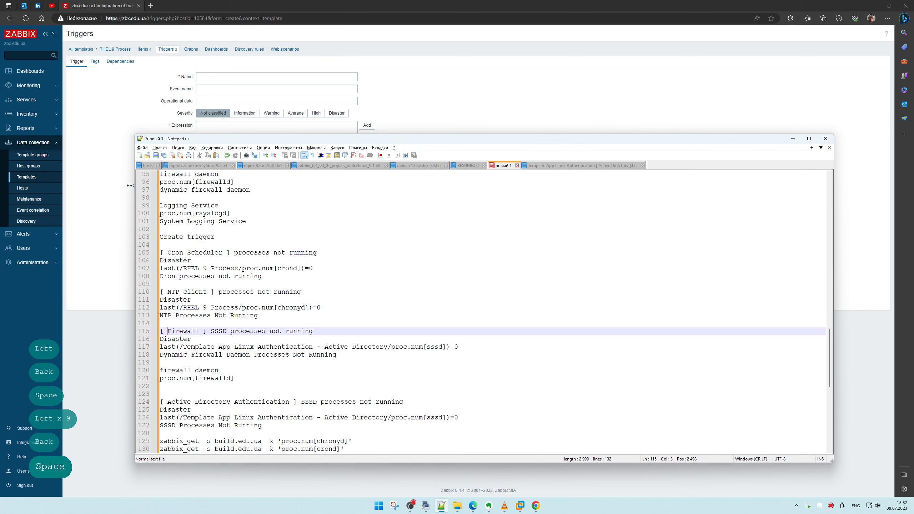
Move 'firewalld' from line 121 into the title in place of SSSD and delete leftover lines 120–121.
{"action": "double_click", "coordinate": [219, 331]}
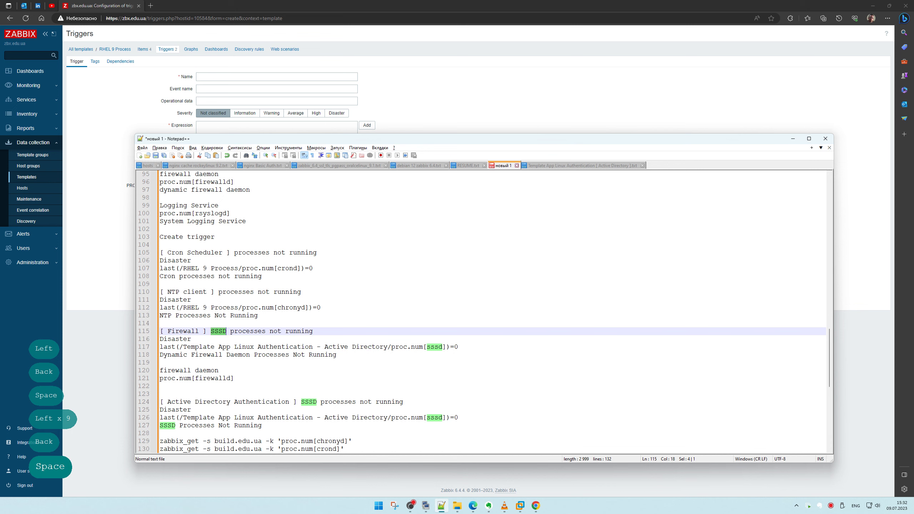
{"action": "double_click", "coordinate": [213, 378]}
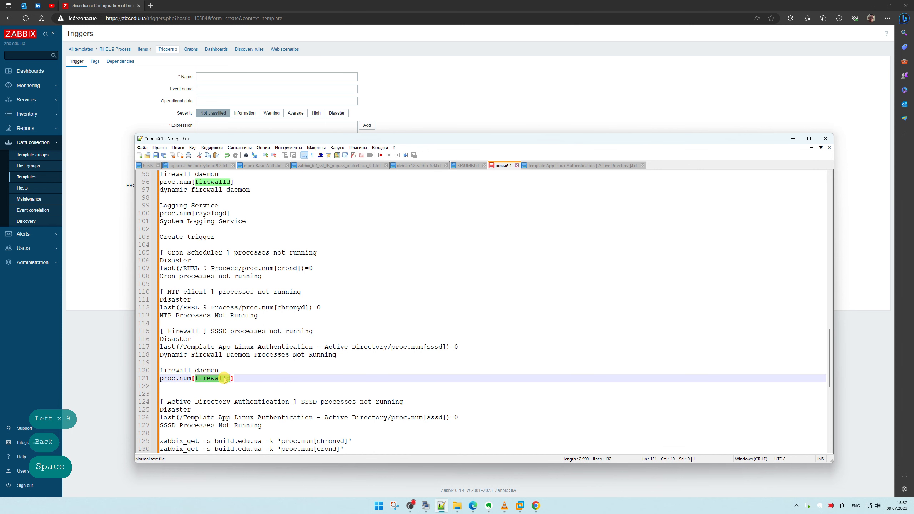
{"action": "key", "text": "ctrl+x"}
{"action": "left_click", "coordinate": [218, 331]}
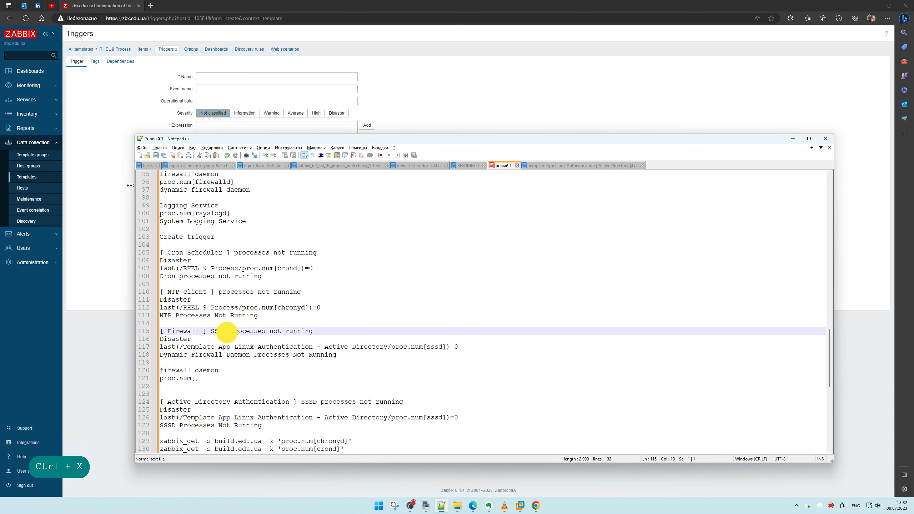
{"action": "double_click", "coordinate": [219, 331]}
{"action": "key", "text": "ctrl+v"}
{"action": "left_click_drag", "start_coordinate": [218, 379], "coordinate": [160, 362]}
{"action": "key", "text": "Delete"}
{"action": "key", "text": "Delete"}
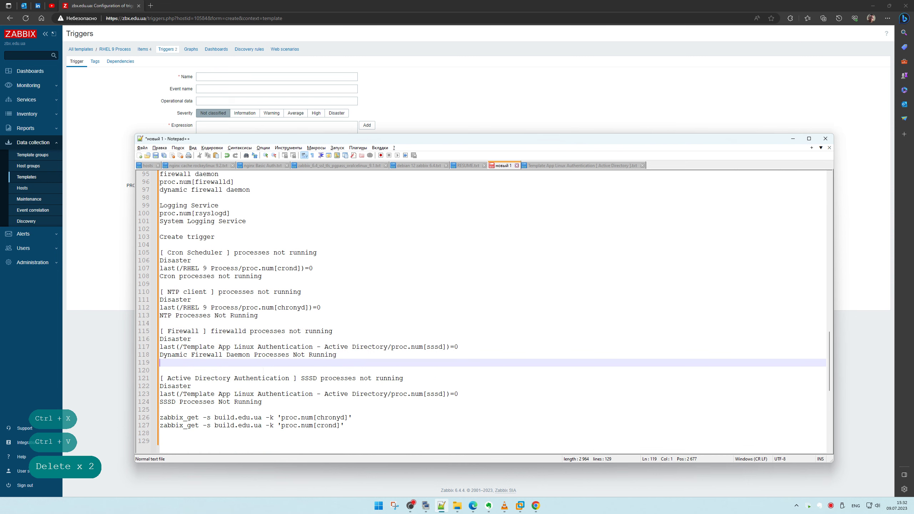
Correct the title to '[ FirewallD ] processes not running' and copy it.
{"action": "double_click", "coordinate": [227, 331]}
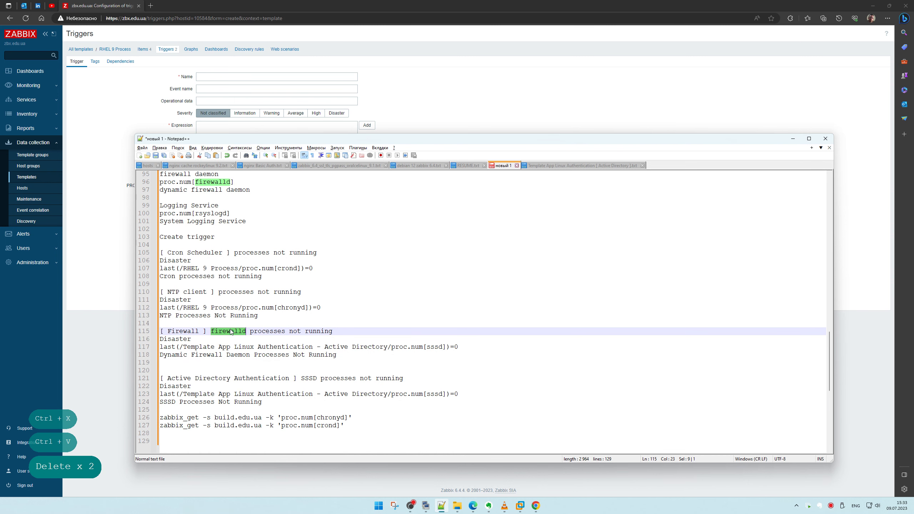
{"action": "key", "text": "Delete"}
{"action": "key", "text": "Delete"}
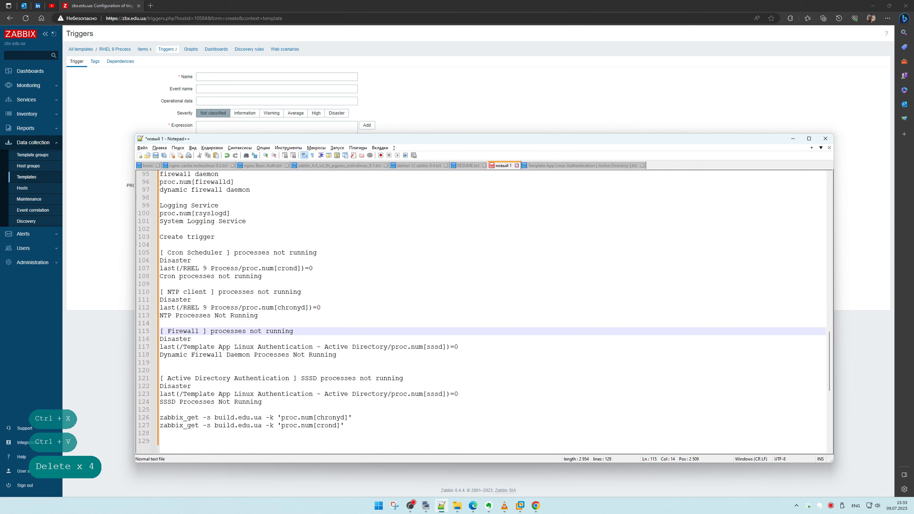
{"action": "left_click", "coordinate": [200, 331]}
{"action": "key", "text": "Caps_Lock"}
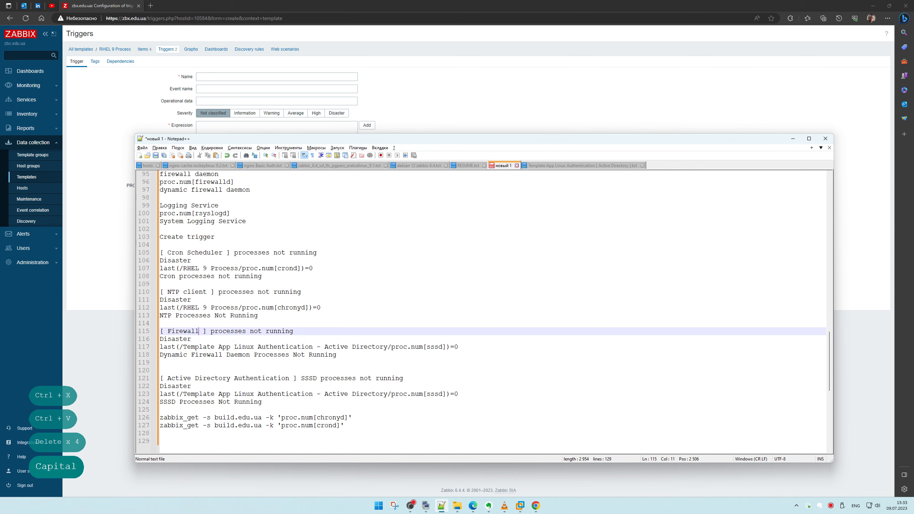
{"action": "type", "text": "sd"}
{"action": "key", "text": "Caps_Lock"}
{"action": "key", "text": "BackSpace"}
{"action": "type", "text": "D"}
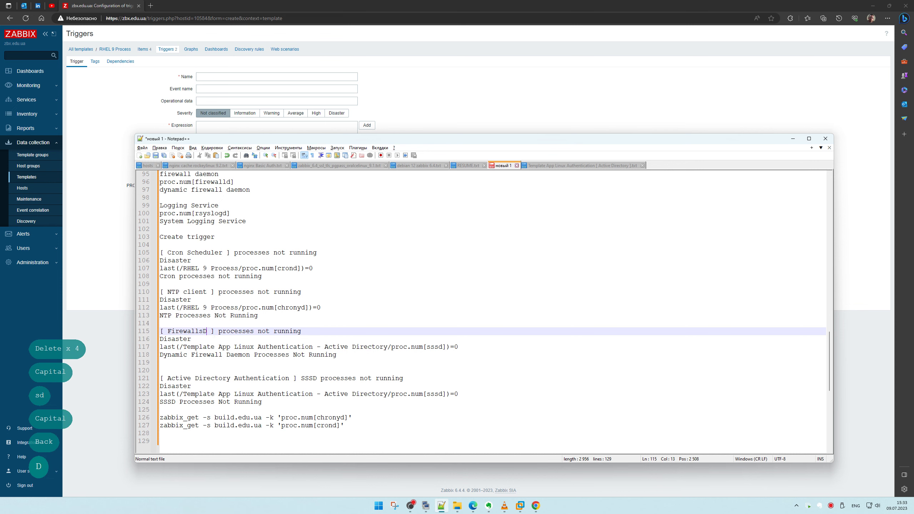
{"action": "key", "text": "BackSpace"}
{"action": "key", "text": "BackSpace"}
{"action": "type", "text": "D"}
{"action": "key", "text": "Caps_Lock"}
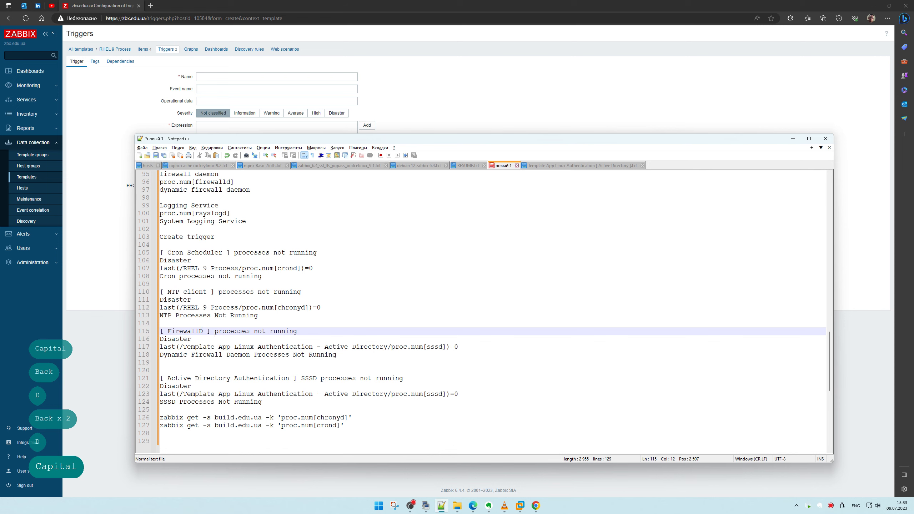
{"action": "left_click_drag", "start_coordinate": [297, 331], "coordinate": [126, 325]}
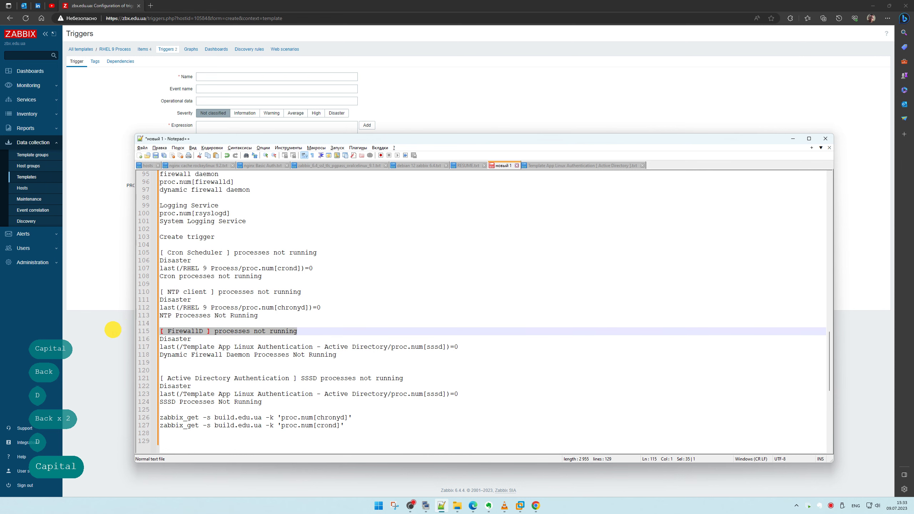
{"action": "key", "text": "ctrl+c"}
Paste '[ FirewallD ] processes not running' into Name, Event name and Operational data, and set severity Disaster.
{"action": "left_click", "coordinate": [238, 76]}
{"action": "key", "text": "ctrl+v"}
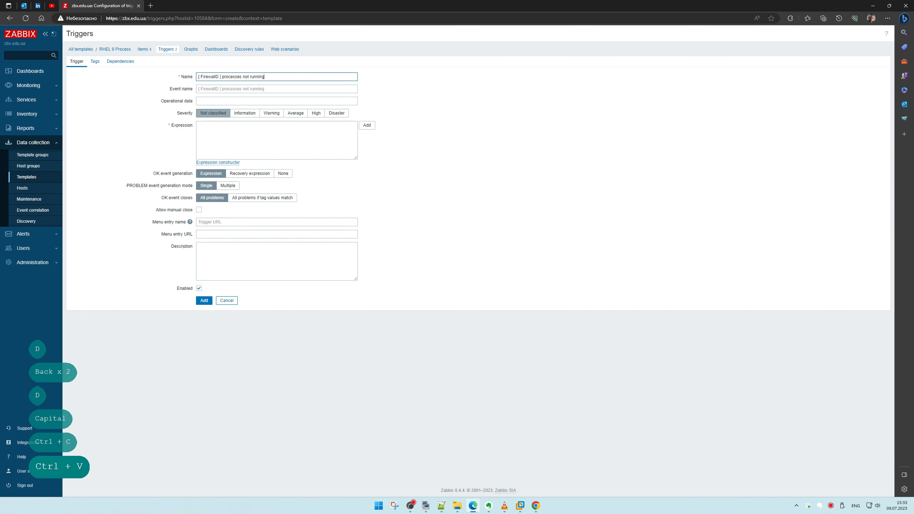
{"action": "left_click", "coordinate": [231, 90]}
{"action": "key", "text": "ctrl+v"}
{"action": "left_click", "coordinate": [228, 101]}
{"action": "key", "text": "ctrl+v"}
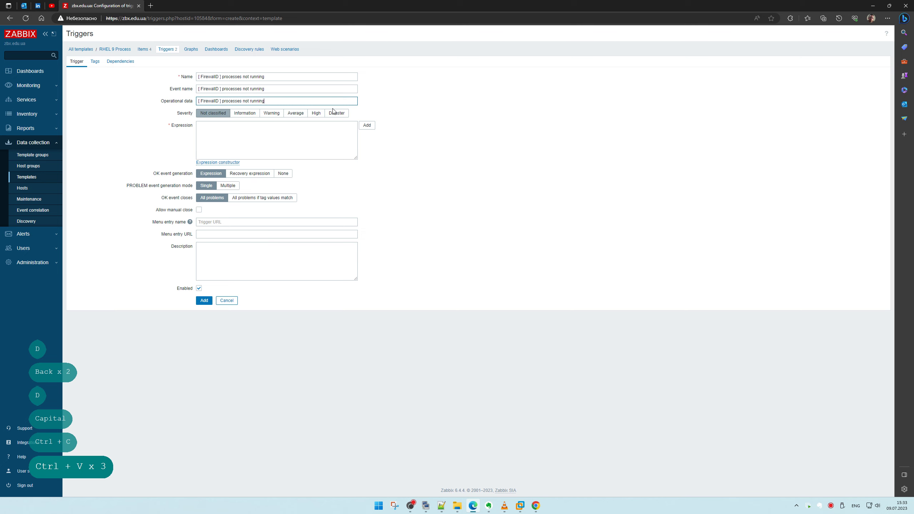
{"action": "left_click", "coordinate": [336, 113]}
Build the expression last(/RHEL 9 Process/proc.num[firewalld])=0 from the firewall daemon item.
{"action": "left_click", "coordinate": [367, 126]}
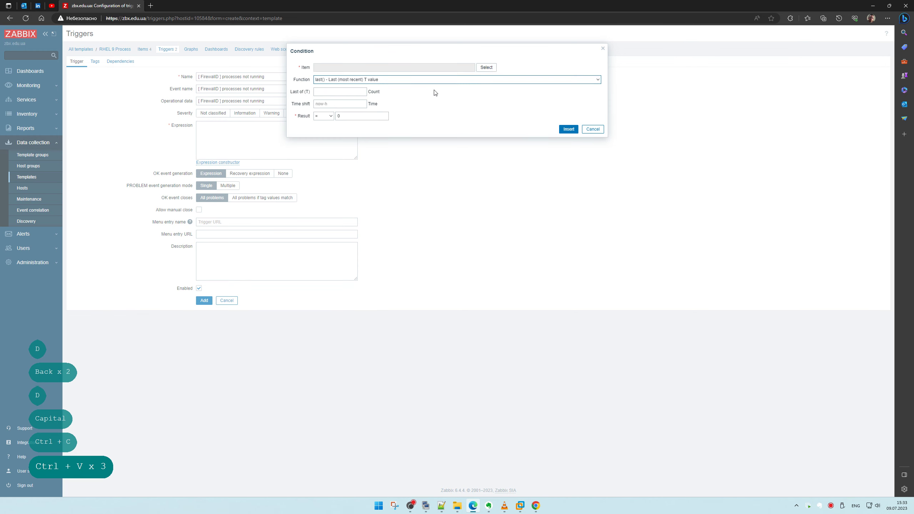
{"action": "left_click", "coordinate": [491, 68]}
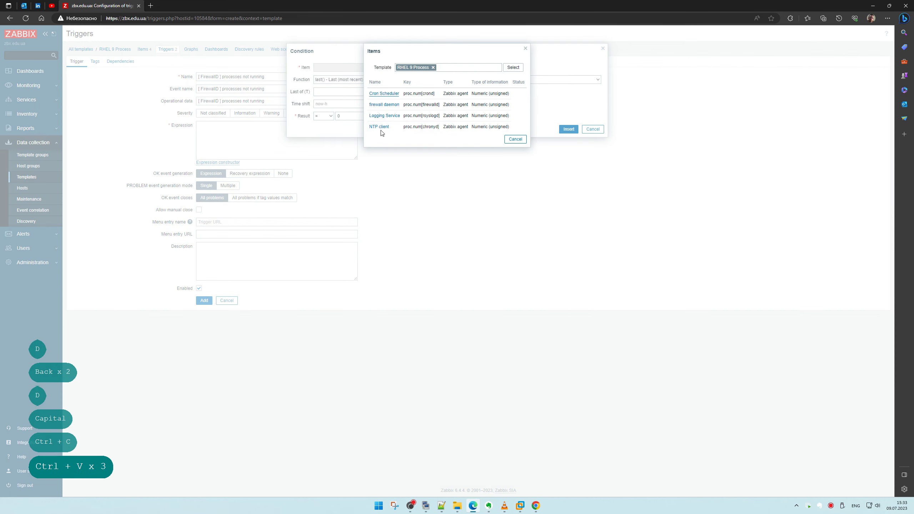
{"action": "left_click", "coordinate": [384, 104]}
{"action": "left_click", "coordinate": [567, 129]}
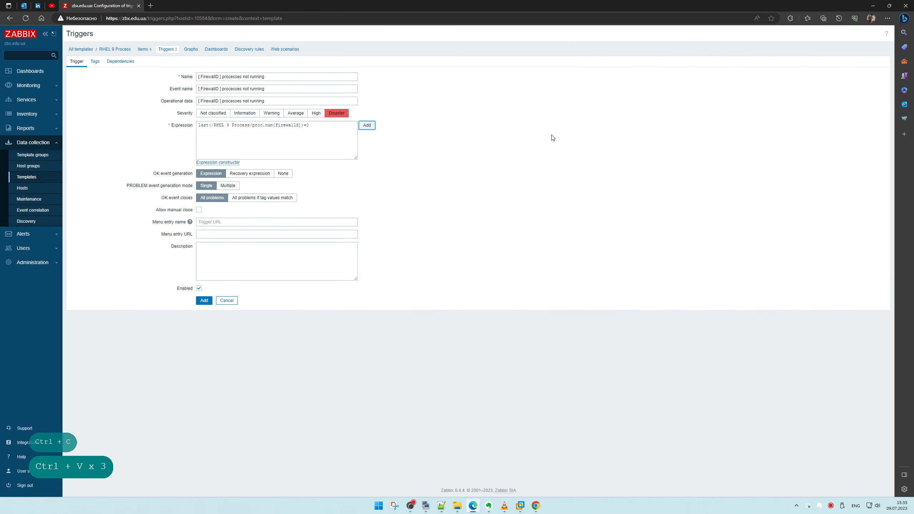
Fill Description with 'Dynamic Firewall Daemon Processes Not Running' from the notes and copy the finished expression.
{"action": "left_click", "coordinate": [235, 268]}
{"action": "key", "text": "alt+Tab"}
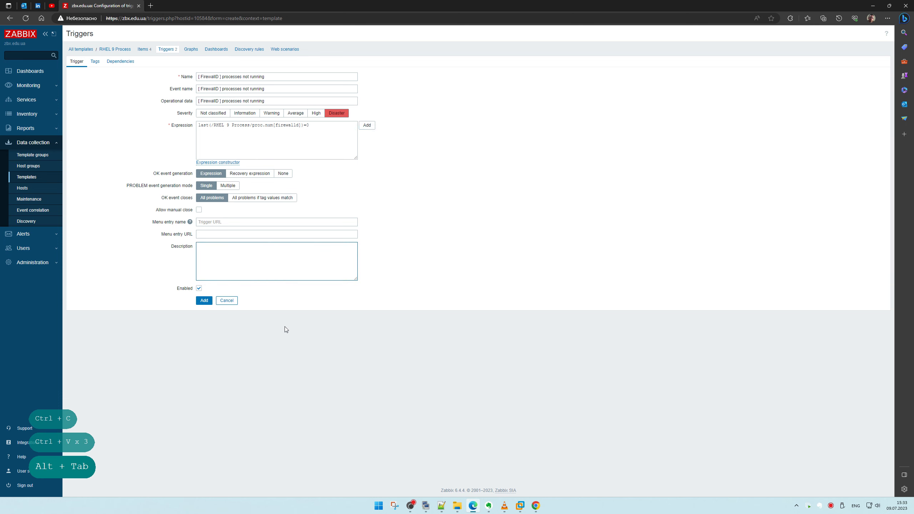
{"action": "left_click", "coordinate": [285, 361]}
{"action": "left_click_drag", "start_coordinate": [284, 362], "coordinate": [119, 352]}
{"action": "key", "text": "ctrl+c"}
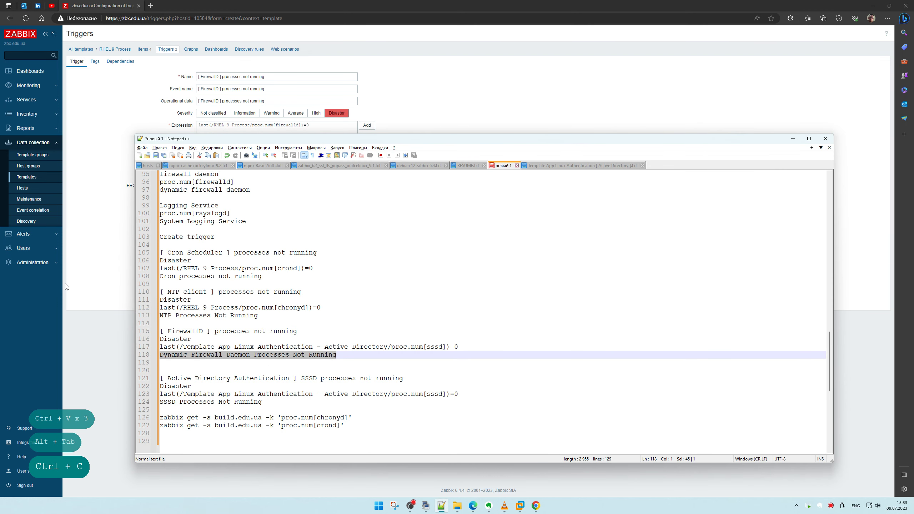
{"action": "left_click", "coordinate": [88, 235]}
{"action": "left_click", "coordinate": [235, 247]}
{"action": "key", "text": "ctrl+v"}
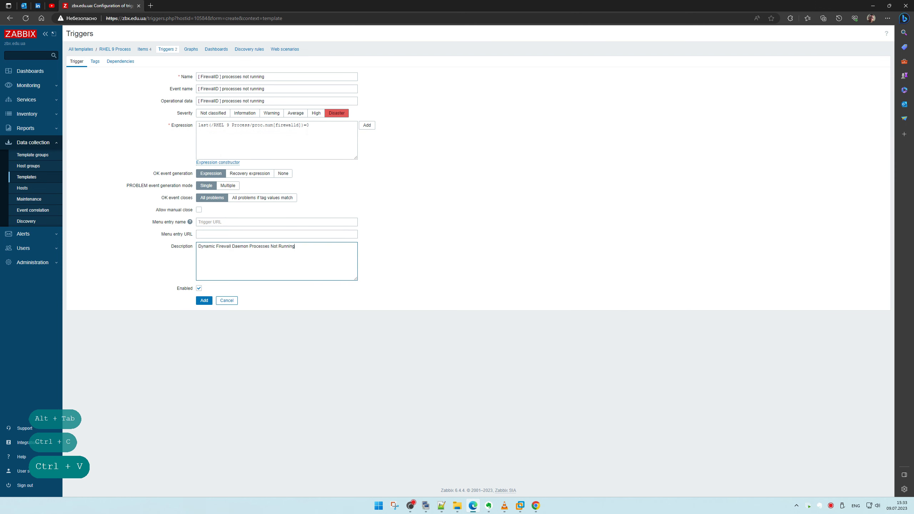
{"action": "left_click_drag", "start_coordinate": [309, 125], "coordinate": [61, 106]}
{"action": "key", "text": "ctrl+c"}
{"action": "key", "text": "alt+Tab"}
Replace the outdated expression under FirewallD with the firewalld expression and remove the extra blank line.
{"action": "left_click_drag", "start_coordinate": [458, 347], "coordinate": [159, 347]}
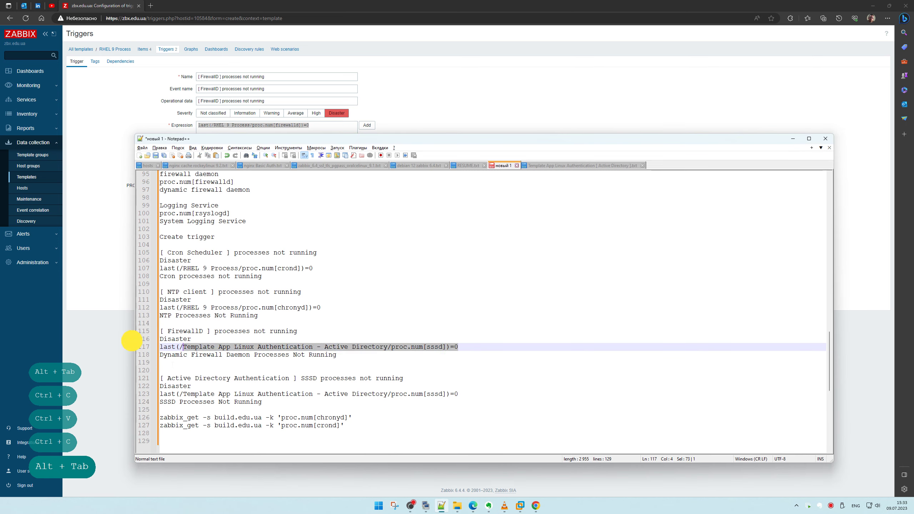
{"action": "key", "text": "ctrl+v"}
{"action": "left_click", "coordinate": [241, 370]}
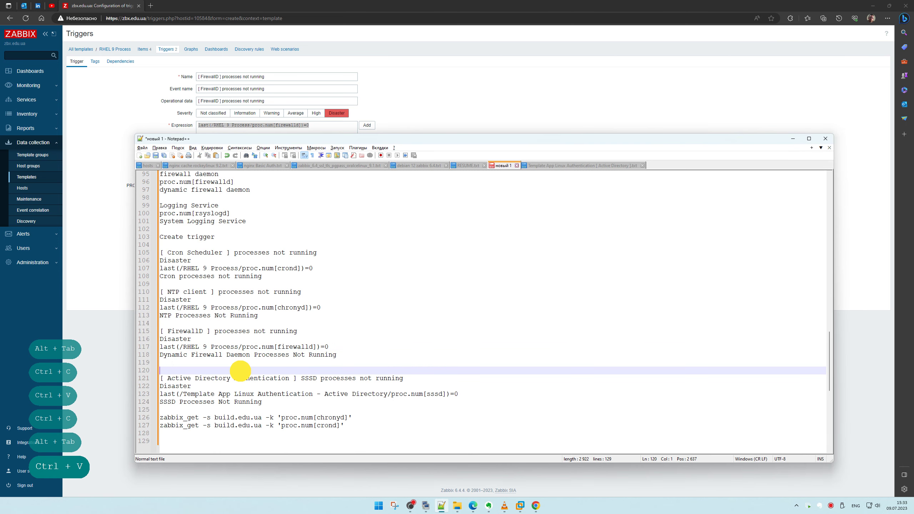
{"action": "key", "text": "BackSpace"}
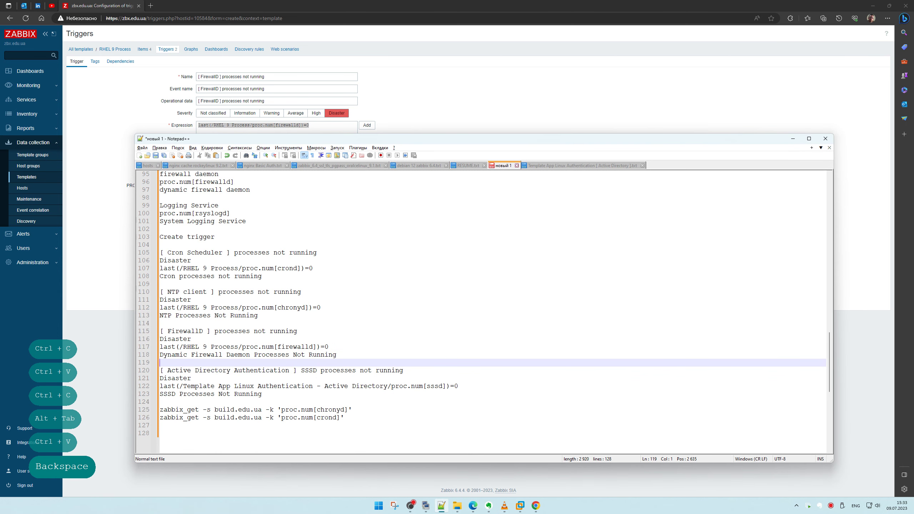
Copy the Logging Service item lines and paste them after the SSSD block.
{"action": "scroll", "coordinate": [271, 226], "scroll_direction": "up", "scroll_amount": 3}
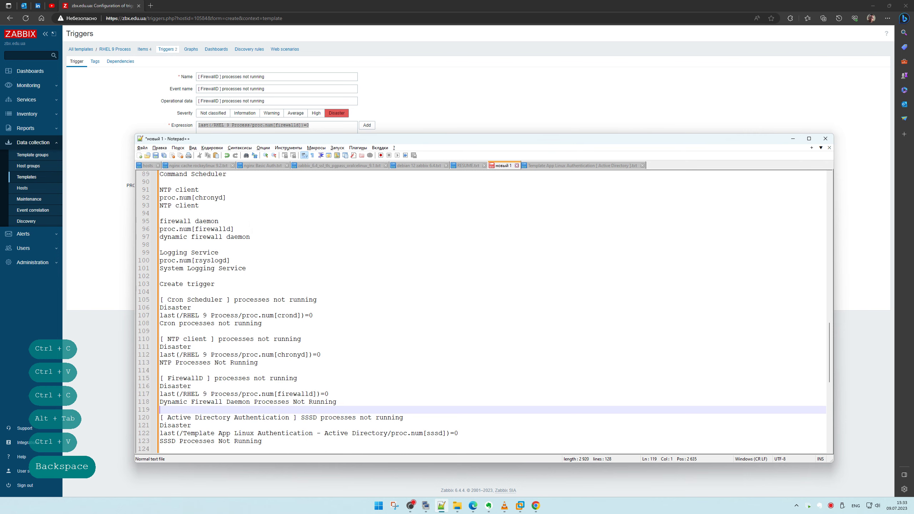
{"action": "left_click_drag", "start_coordinate": [151, 229], "coordinate": [151, 214]}
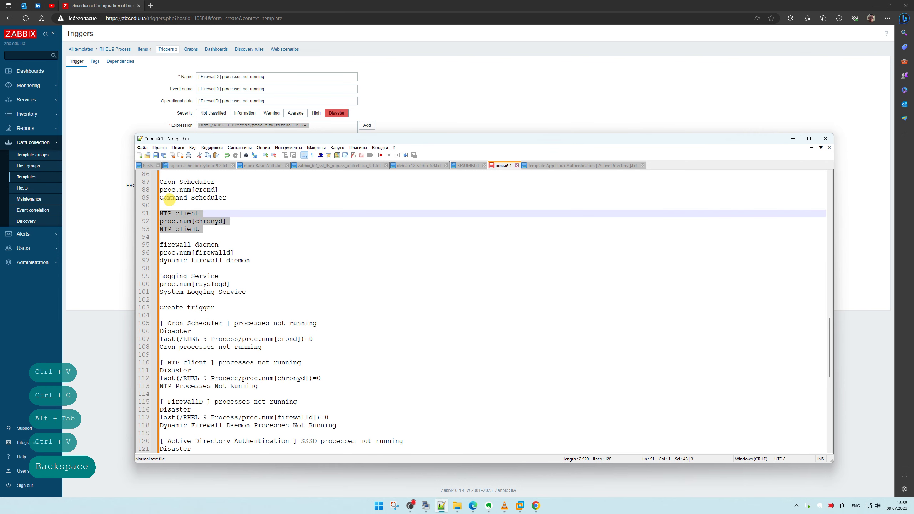
{"action": "left_click_drag", "start_coordinate": [245, 139], "coordinate": [298, 133]}
{"action": "left_click_drag", "start_coordinate": [299, 287], "coordinate": [213, 270]}
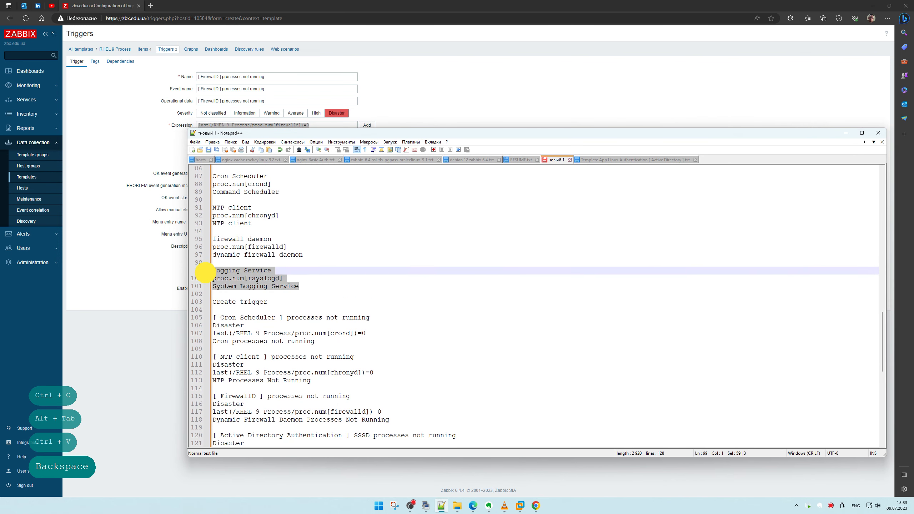
{"action": "key", "text": "ctrl+c"}
{"action": "scroll", "coordinate": [216, 273], "scroll_direction": "down", "scroll_amount": 7}
{"action": "left_click", "coordinate": [286, 326]}
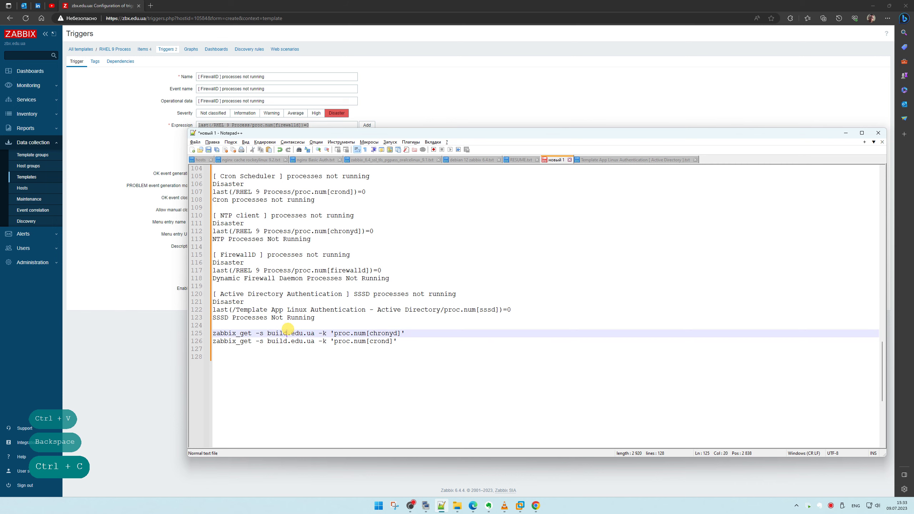
{"action": "key", "text": "Return"}
{"action": "key", "text": "ctrl+v"}
{"action": "key", "text": "Return"}
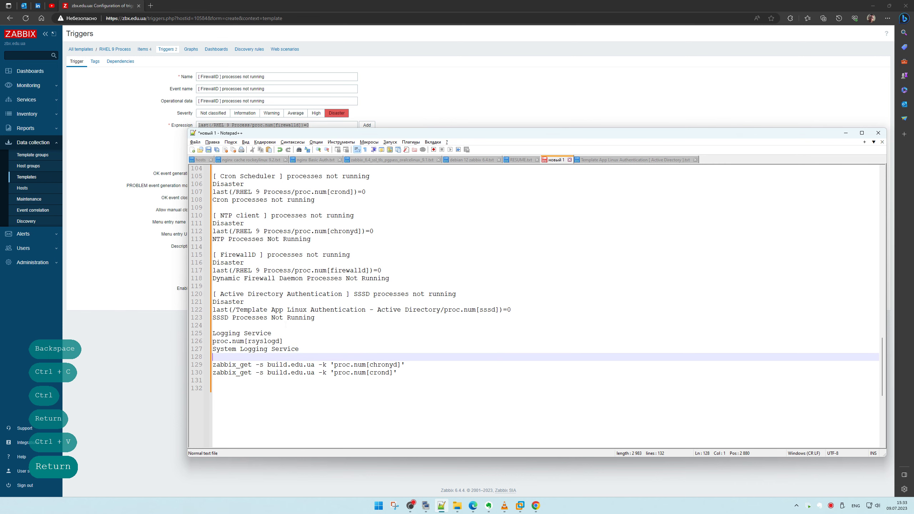
Put 'rsyslogd' into the SSSD heading in place of the service name.
{"action": "double_click", "coordinate": [263, 341]}
{"action": "key", "text": "ctrl+x"}
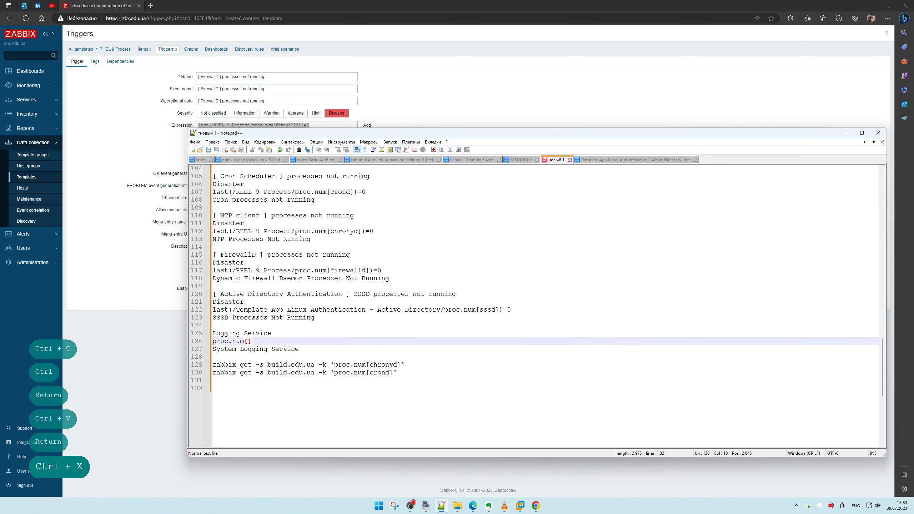
{"action": "left_click_drag", "start_coordinate": [217, 294], "coordinate": [342, 294]}
{"action": "key", "text": "ctrl+v"}
Correct the heading to '[ RsyslogD ] processes not running', removing the SSSD word.
{"action": "left_click", "coordinate": [217, 294]}
{"action": "key", "text": "Caps_Lock"}
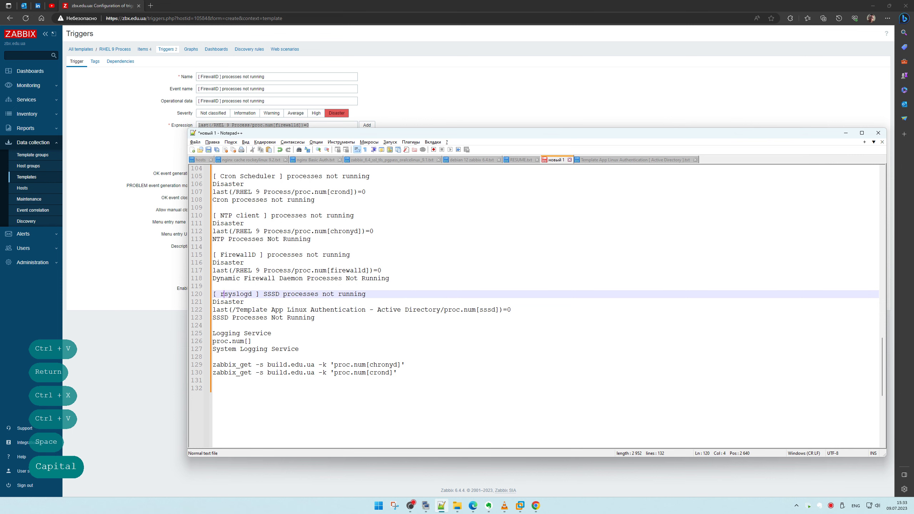
{"action": "left_click", "coordinate": [221, 294]}
{"action": "type", "text": "R"}
{"action": "key", "text": "BackSpace"}
{"action": "key", "text": "BackSpace"}
{"action": "type", "text": "R"}
{"action": "key", "text": "Right"}
{"action": "key", "text": "Right"}
{"action": "key", "text": "Right"}
{"action": "key", "text": "Right"}
{"action": "key", "text": "Right"}
{"action": "key", "text": "Right"}
{"action": "key", "text": "Right"}
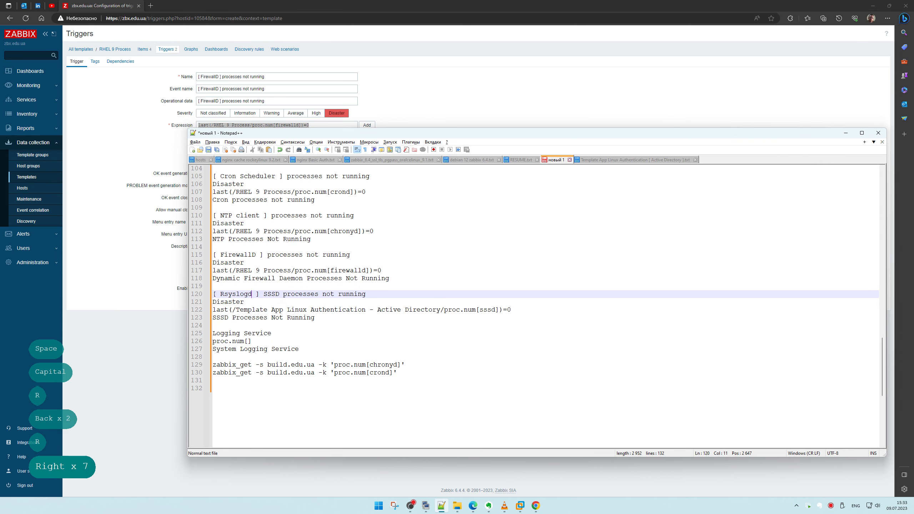
{"action": "key", "text": "BackSpace"}
{"action": "type", "text": "D"}
{"action": "key", "text": "Caps_Lock"}
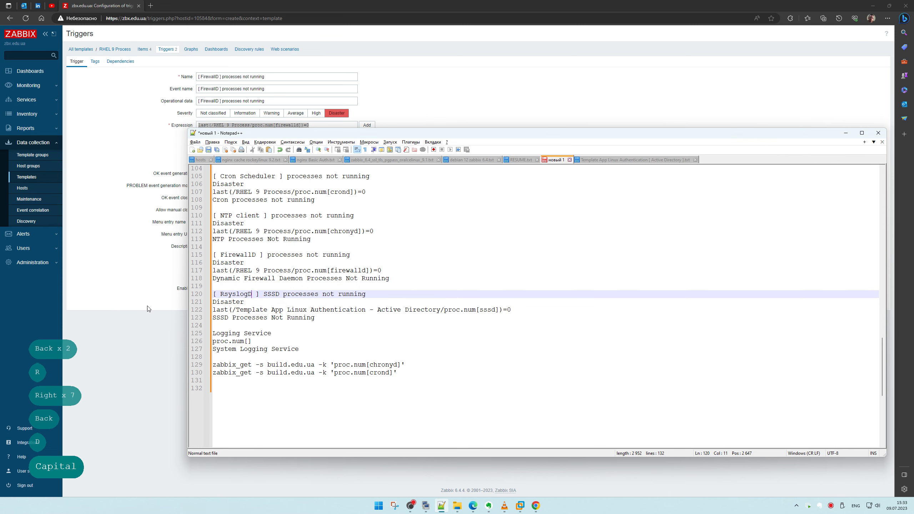
{"action": "key", "text": "Delete"}
{"action": "key", "text": "Delete"}
{"action": "key", "text": "Delete"}
{"action": "key", "text": "Delete"}
{"action": "key", "text": "BackSpace"}
{"action": "key", "text": "BackSpace"}
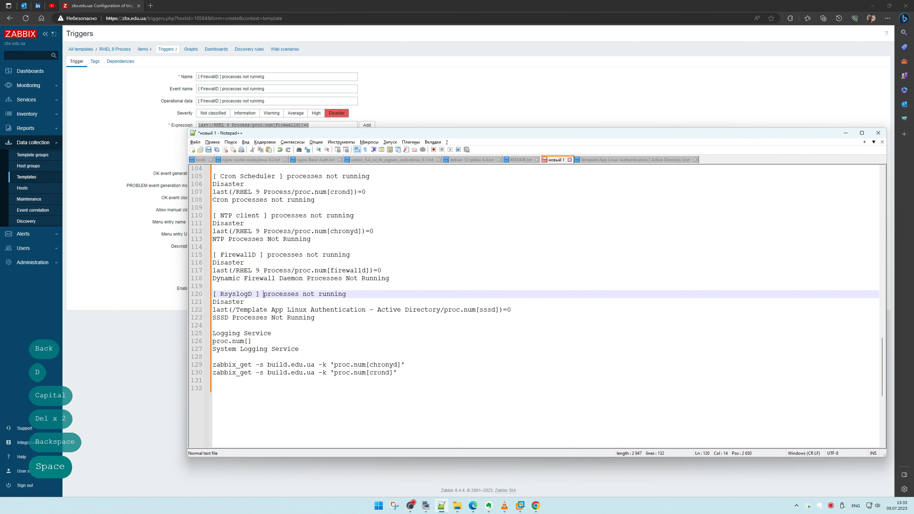
Change the description to 'System Logging Service Processes Not Running' and delete the leftover Logging Service lines.
{"action": "left_click_drag", "start_coordinate": [301, 350], "coordinate": [212, 349]}
{"action": "key", "text": "ctrl+x"}
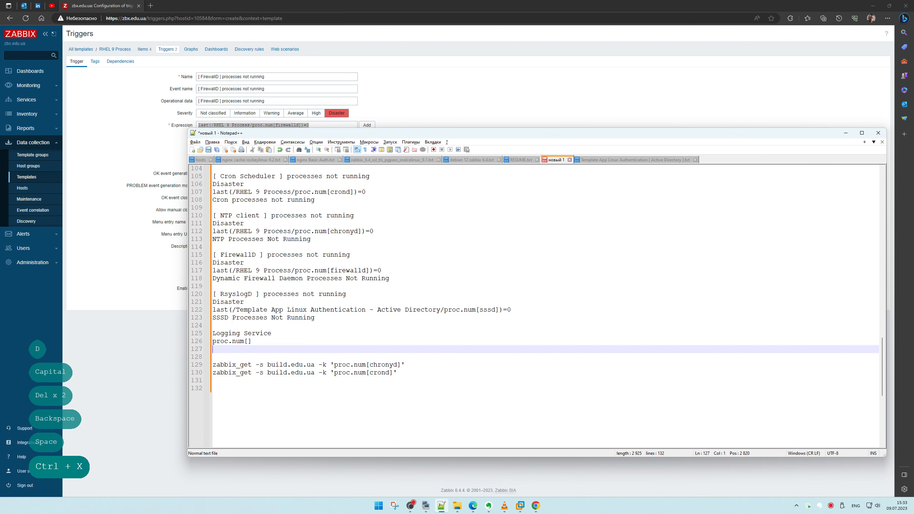
{"action": "double_click", "coordinate": [223, 317]}
{"action": "key", "text": "ctrl+v"}
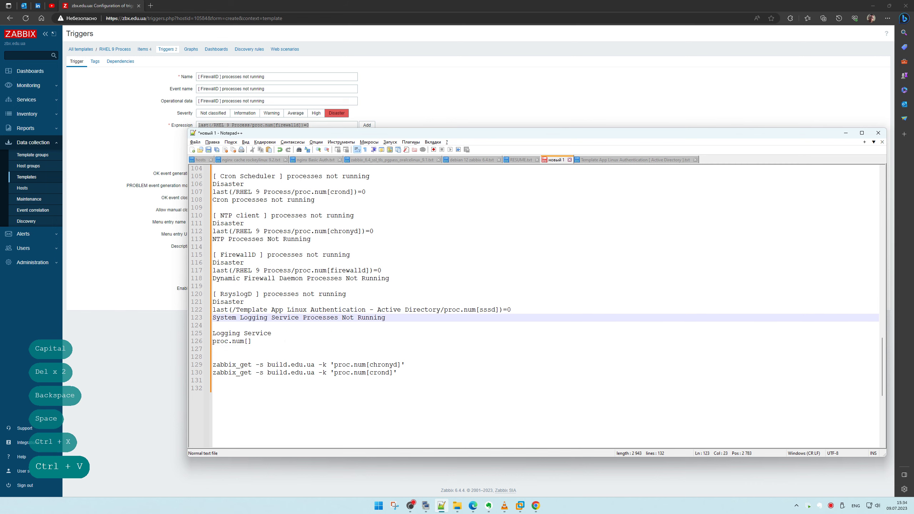
{"action": "left_click_drag", "start_coordinate": [282, 348], "coordinate": [213, 325]}
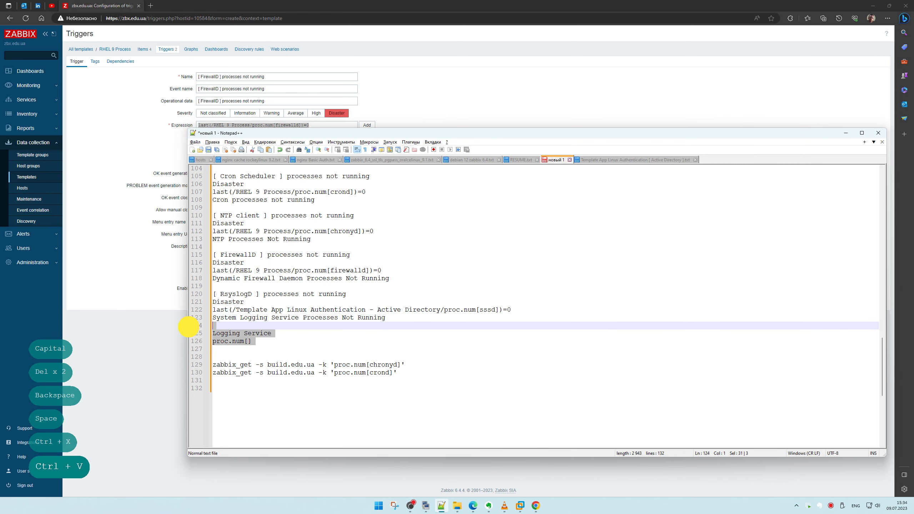
{"action": "key", "text": "Delete"}
{"action": "key", "text": "Delete"}
Copy the '[ RsyslogD ] processes not running' title for the Zabbix trigger form.
{"action": "left_click_drag", "start_coordinate": [355, 295], "coordinate": [213, 294]}
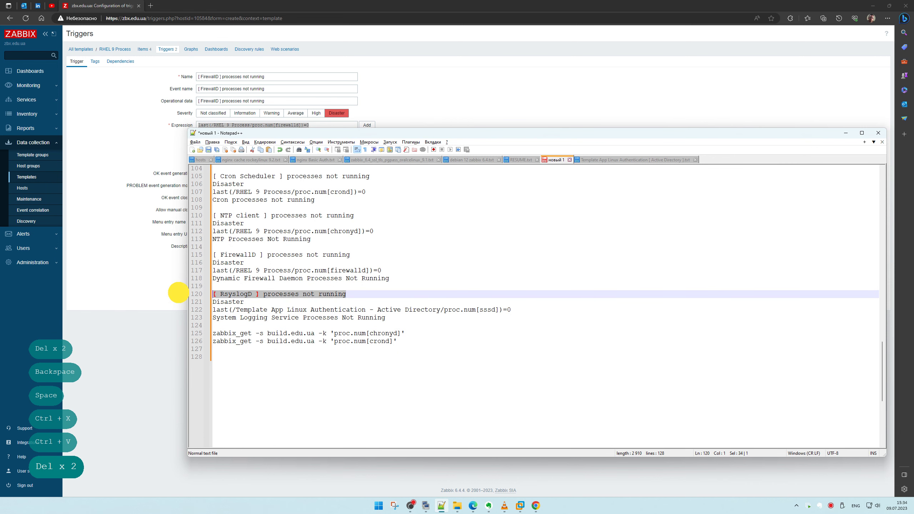
{"action": "key", "text": "ctrl+c"}
{"action": "left_click", "coordinate": [277, 77]}
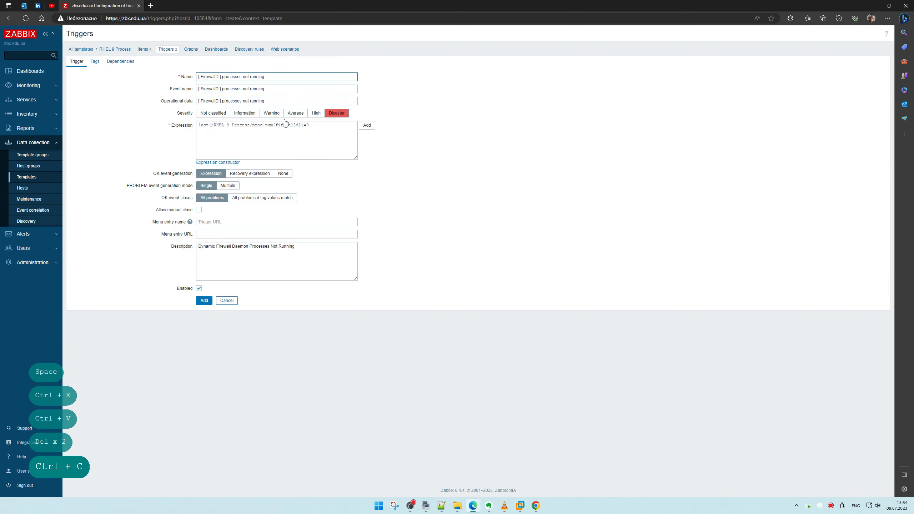
Save the FirewallD trigger, then name a new RsyslogD trigger and set severity to Disaster.
{"action": "left_click", "coordinate": [204, 301]}
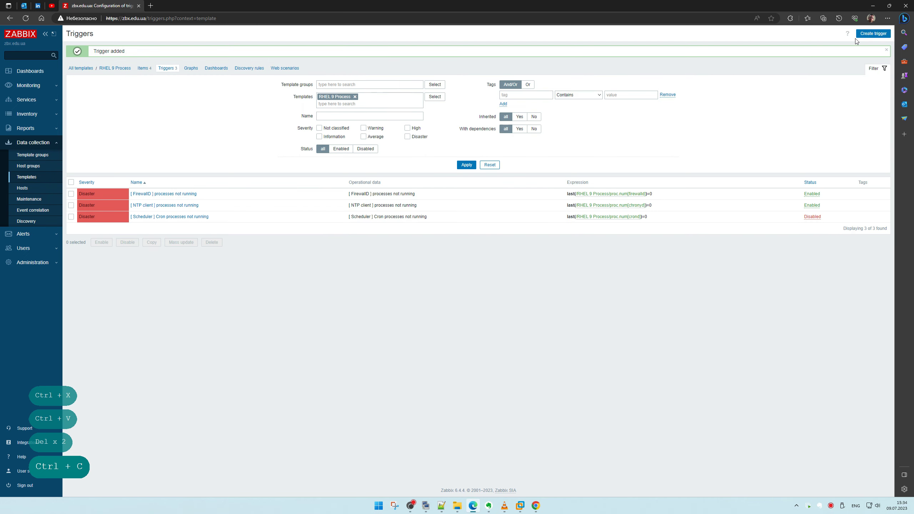
{"action": "left_click", "coordinate": [238, 83]}
{"action": "key", "text": "ctrl+v"}
{"action": "key", "text": "ctrl+v"}
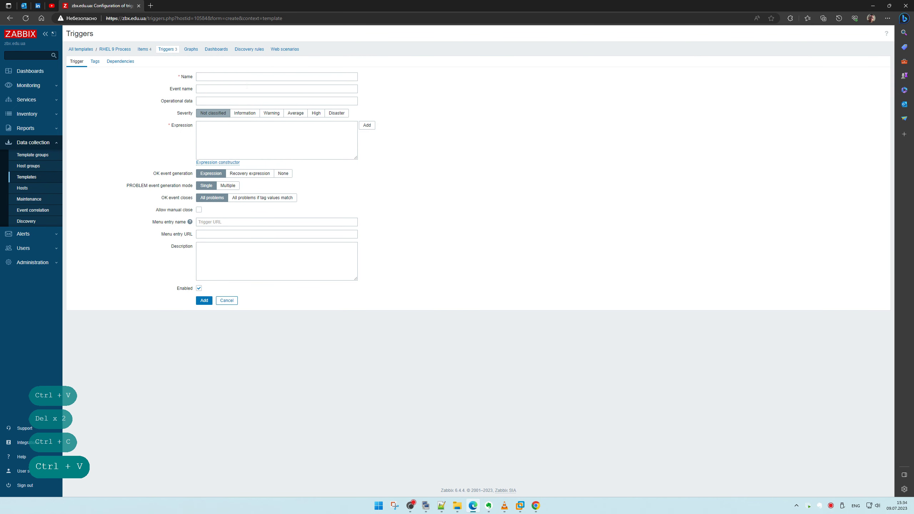
{"action": "left_click", "coordinate": [241, 76]}
{"action": "key", "text": "ctrl+v"}
{"action": "left_click", "coordinate": [243, 89]}
{"action": "key", "text": "ctrl+v"}
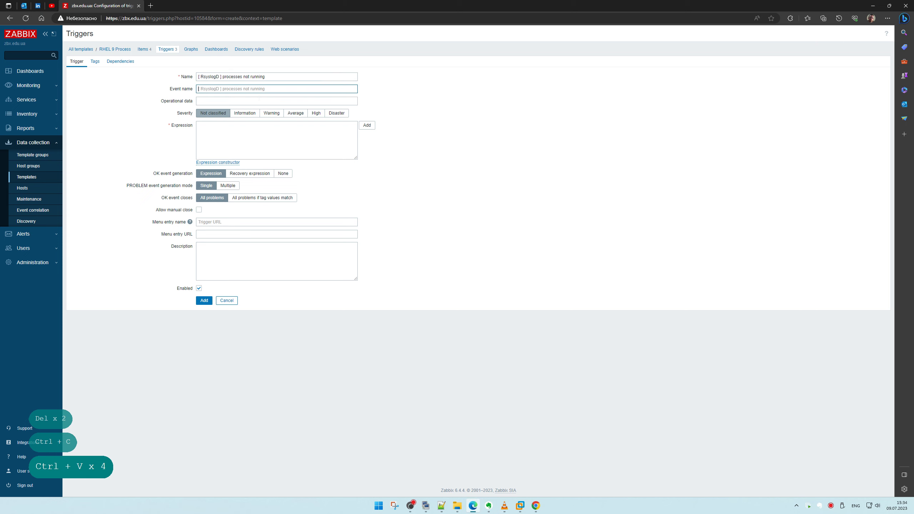
{"action": "left_click", "coordinate": [266, 101]}
{"action": "key", "text": "ctrl+v"}
{"action": "left_click", "coordinate": [336, 113]}
Build the trigger expression from the Logging Service rsyslogd process-count item.
{"action": "left_click", "coordinate": [367, 125]}
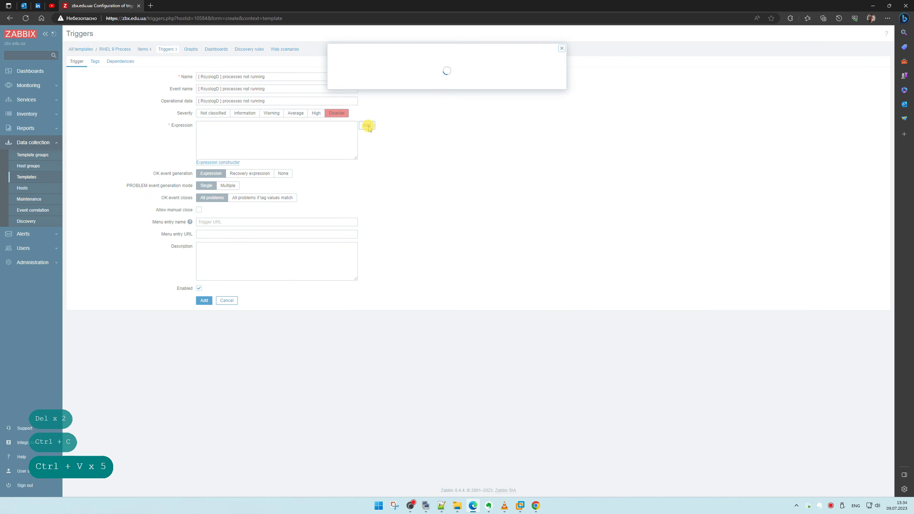
{"action": "left_click", "coordinate": [486, 68]}
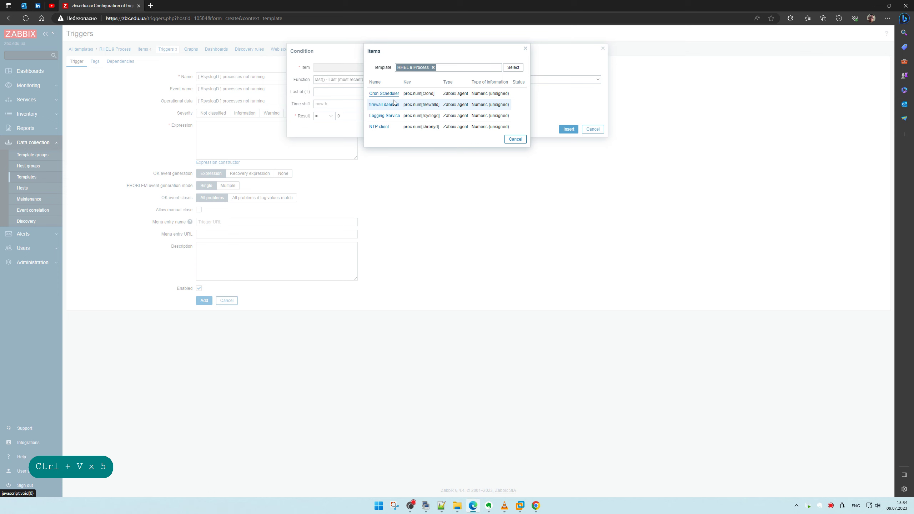
{"action": "left_click", "coordinate": [385, 116]}
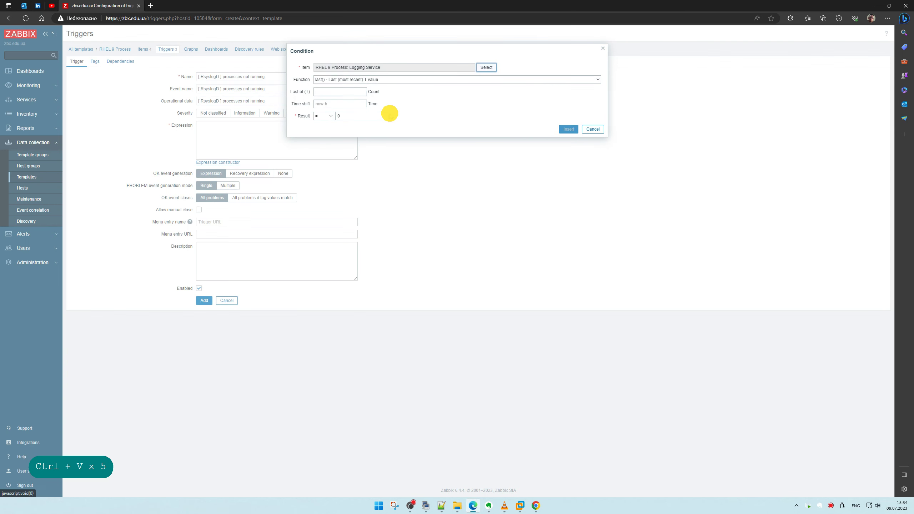
{"action": "left_click", "coordinate": [568, 129]}
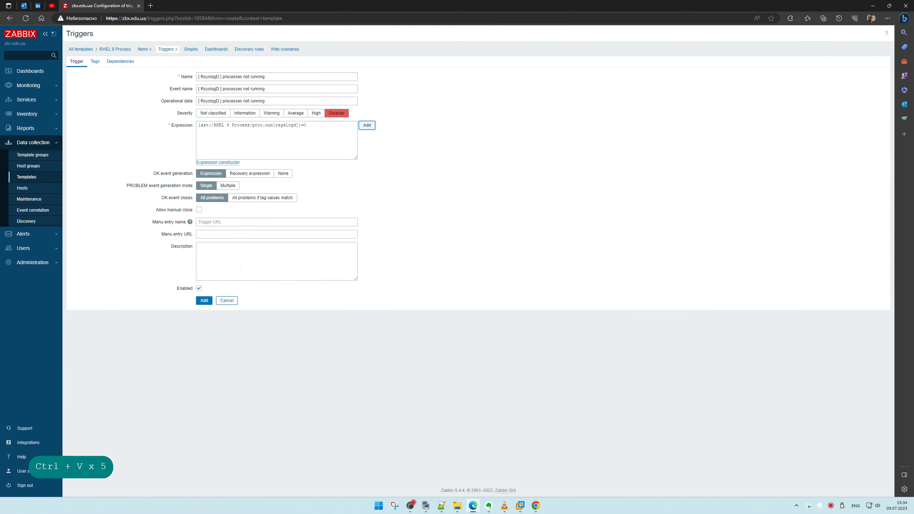
Copy the rsyslogd description line from the notes into the trigger's Description.
{"action": "key", "text": "alt+Tab"}
{"action": "left_click_drag", "start_coordinate": [386, 317], "coordinate": [153, 310]}
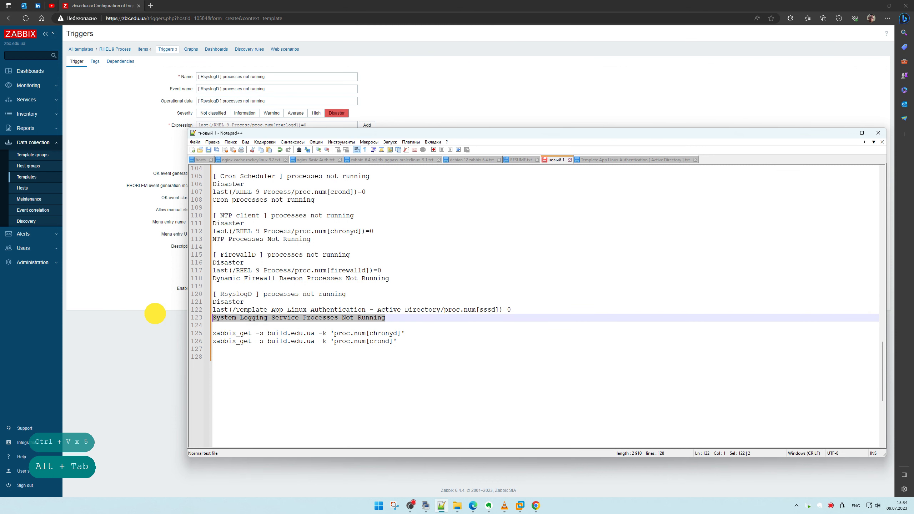
{"action": "key", "text": "ctrl+c"}
{"action": "key", "text": "alt+Tab"}
{"action": "key", "text": "alt+Tab"}
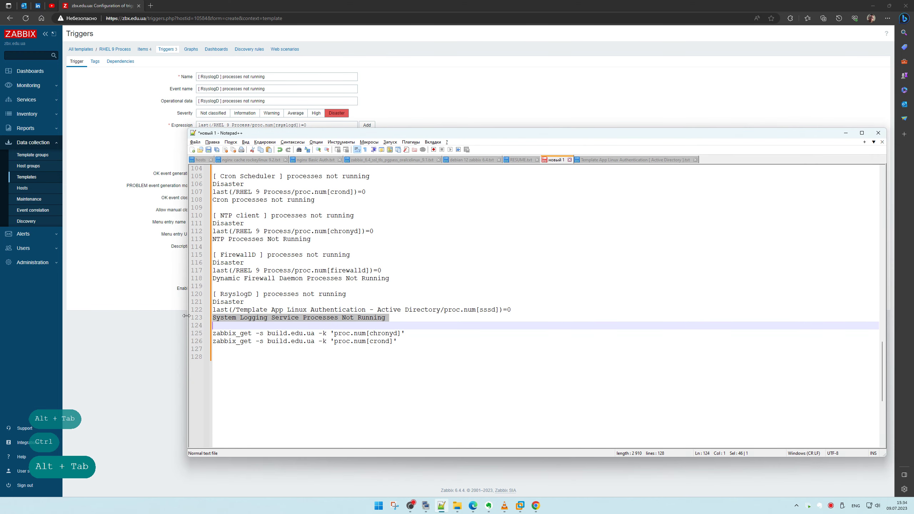
{"action": "key", "text": "ctrl+c"}
{"action": "left_click", "coordinate": [121, 210]}
{"action": "left_click", "coordinate": [243, 248]}
{"action": "key", "text": "ctrl+v"}
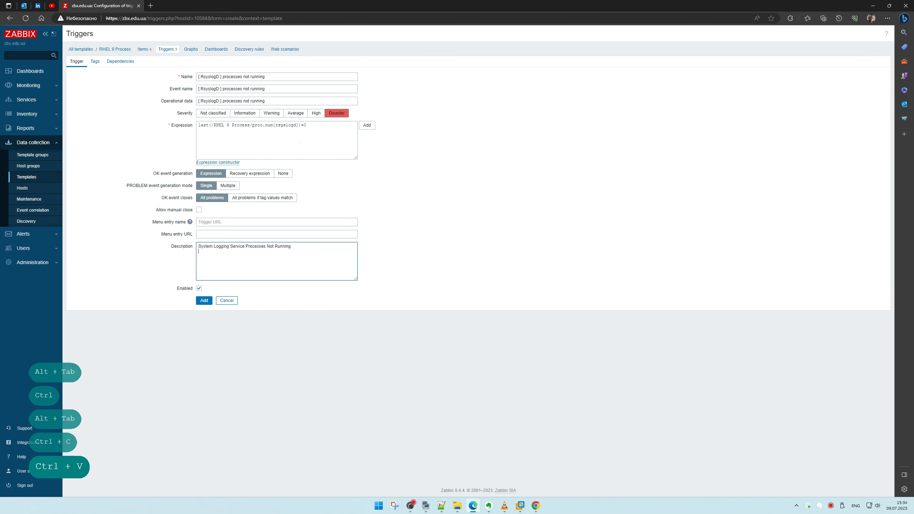
Replace the old sssd expression in the notes with the rsyslogd one, then add the trigger.
{"action": "triple_click", "coordinate": [247, 126]}
{"action": "key", "text": "ctrl+c"}
{"action": "key", "text": "alt+Tab"}
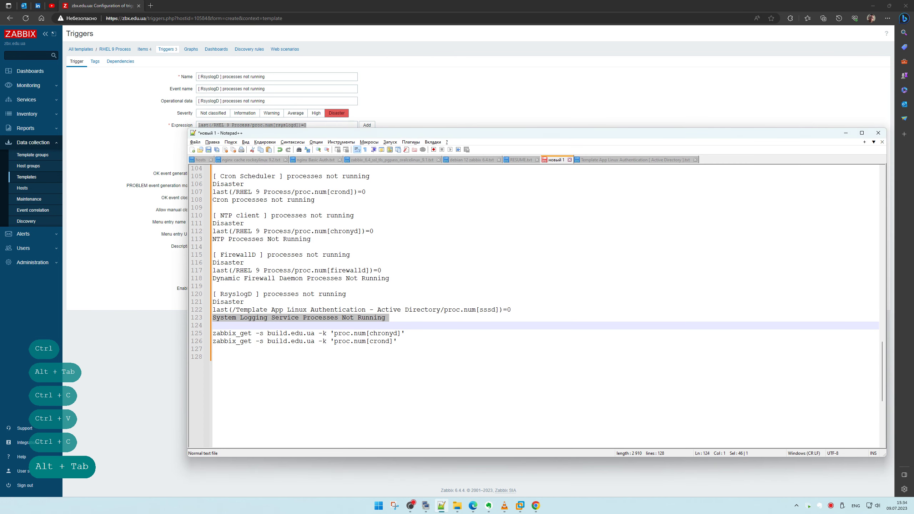
{"action": "left_click_drag", "start_coordinate": [511, 309], "coordinate": [176, 309]}
{"action": "key", "text": "ctrl+v"}
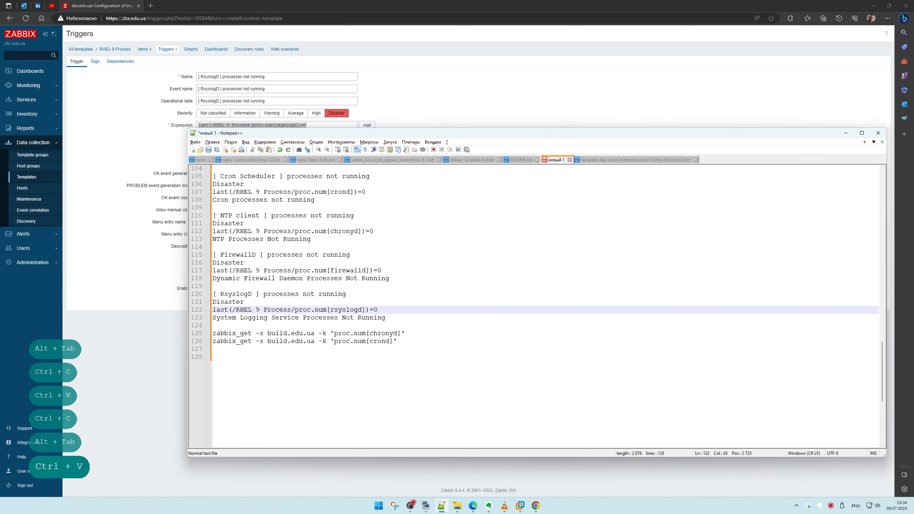
{"action": "left_click", "coordinate": [154, 293]}
{"action": "left_click", "coordinate": [204, 302]}
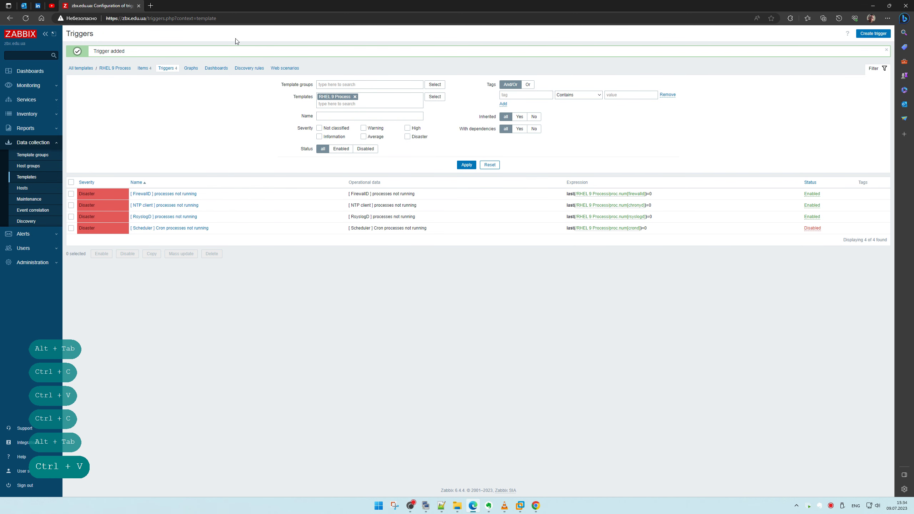
Move from the template pages via the dashboard and Monitoring to the Data collection hosts list.
{"action": "left_click", "coordinate": [143, 68]}
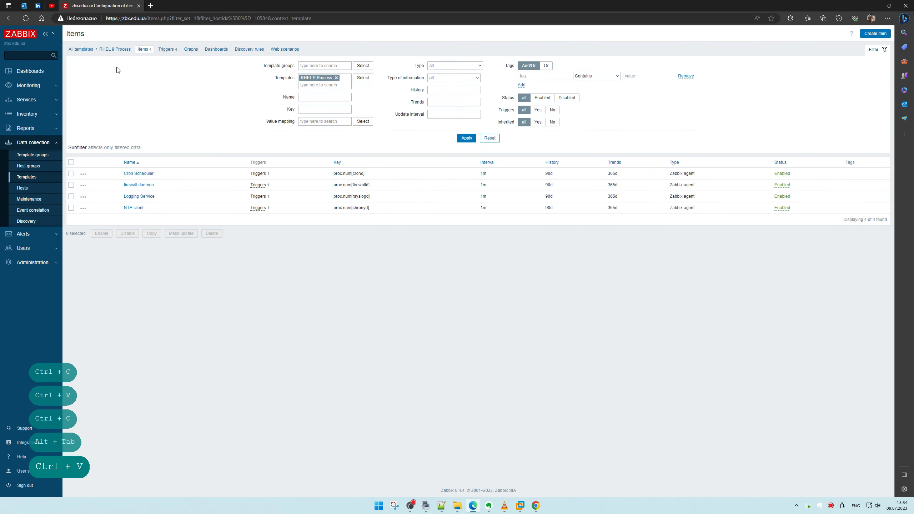
{"action": "left_click", "coordinate": [115, 52]}
{"action": "left_click", "coordinate": [81, 49]}
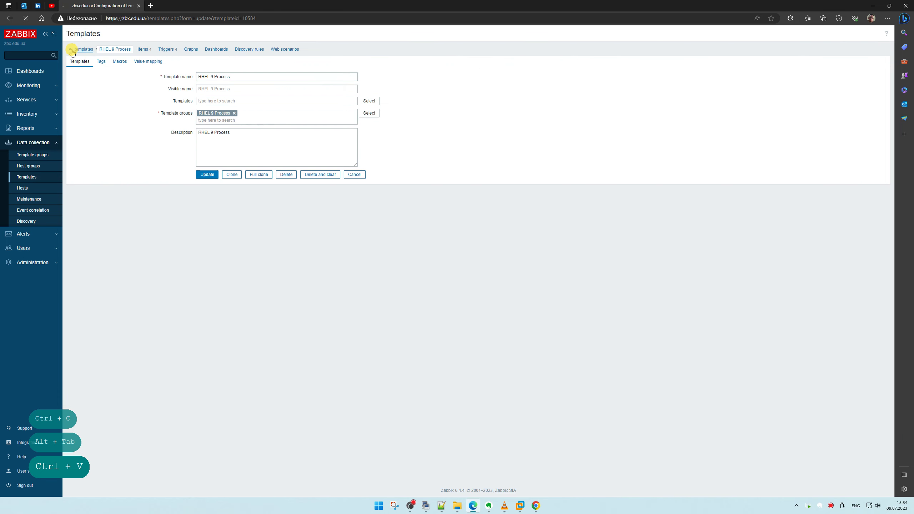
{"action": "left_click", "coordinate": [36, 73]}
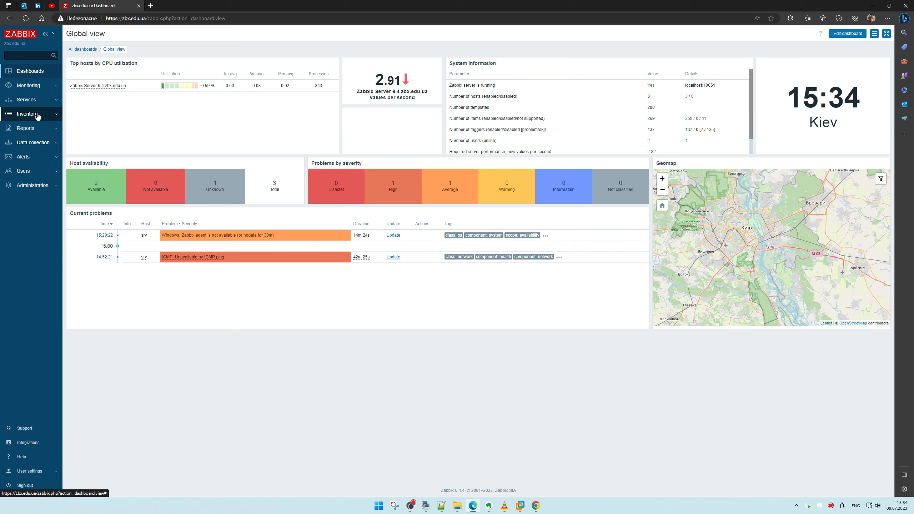
{"action": "left_click", "coordinate": [36, 85]}
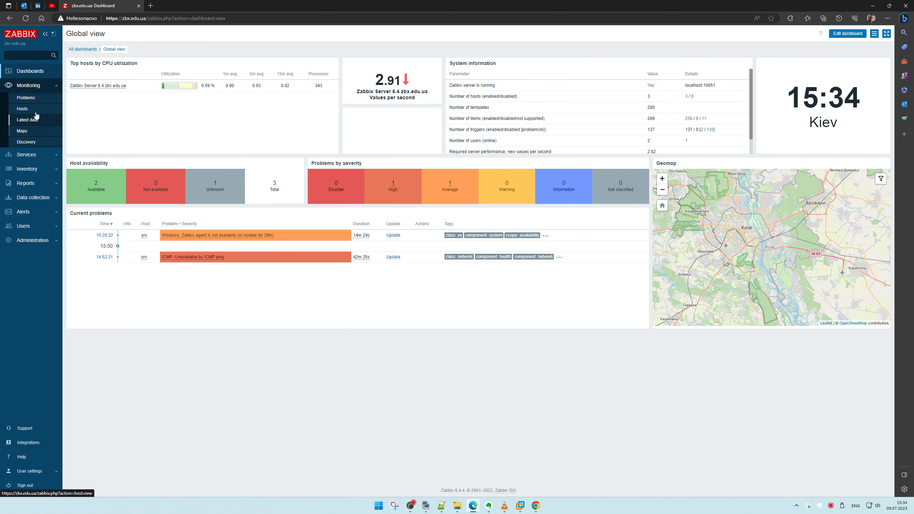
{"action": "left_click", "coordinate": [36, 112]}
{"action": "left_click", "coordinate": [38, 198]}
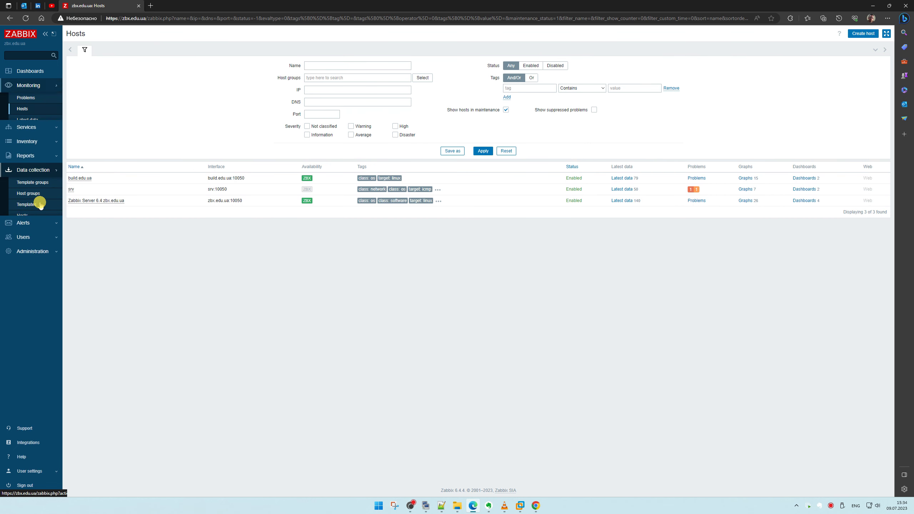
{"action": "left_click", "coordinate": [32, 188]}
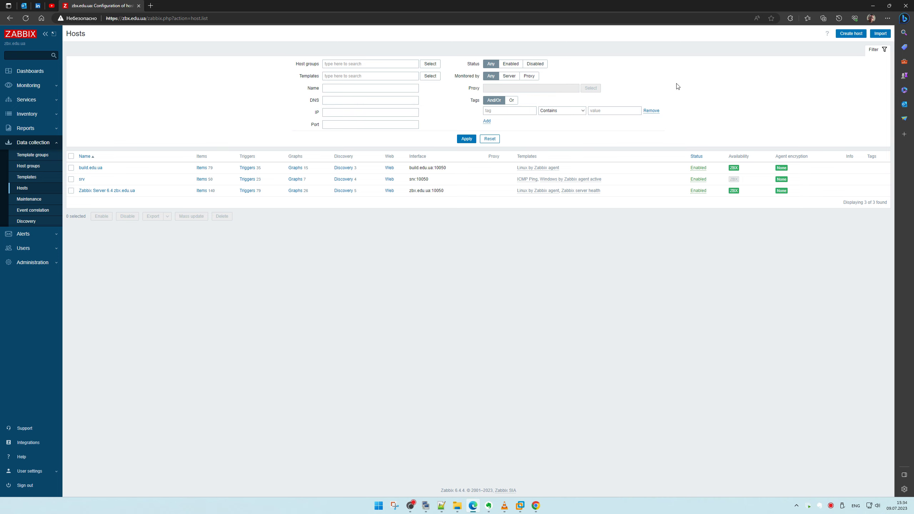
Add the RHEL 9 Process template to build.edu.ua and update the host.
{"action": "left_click", "coordinate": [91, 168]}
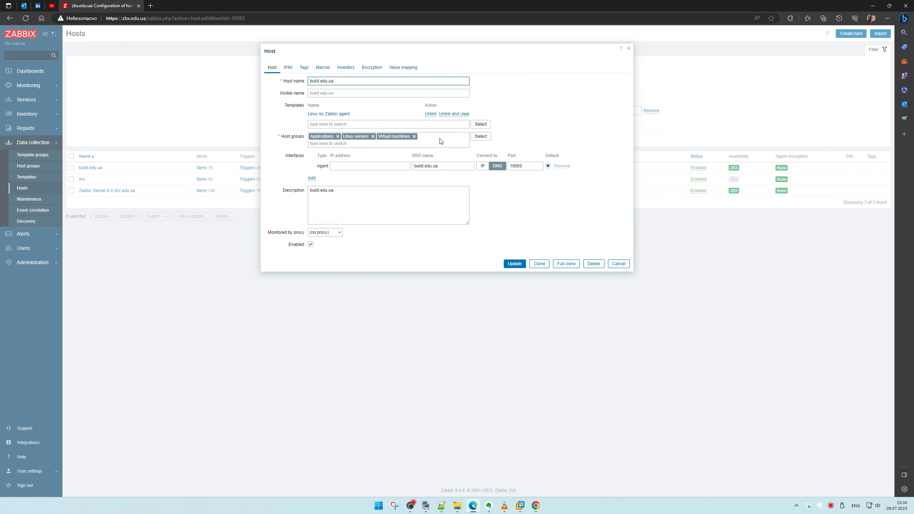
{"action": "left_click", "coordinate": [482, 124]}
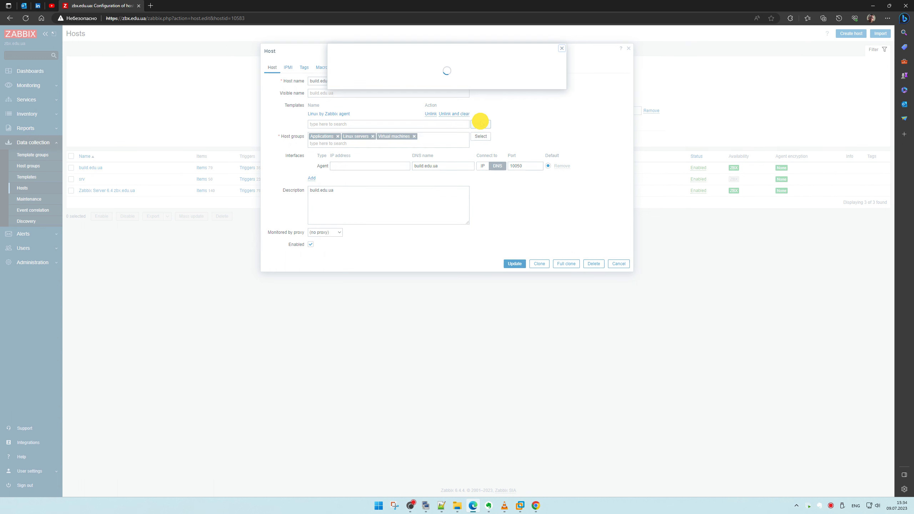
{"action": "left_click", "coordinate": [433, 68]}
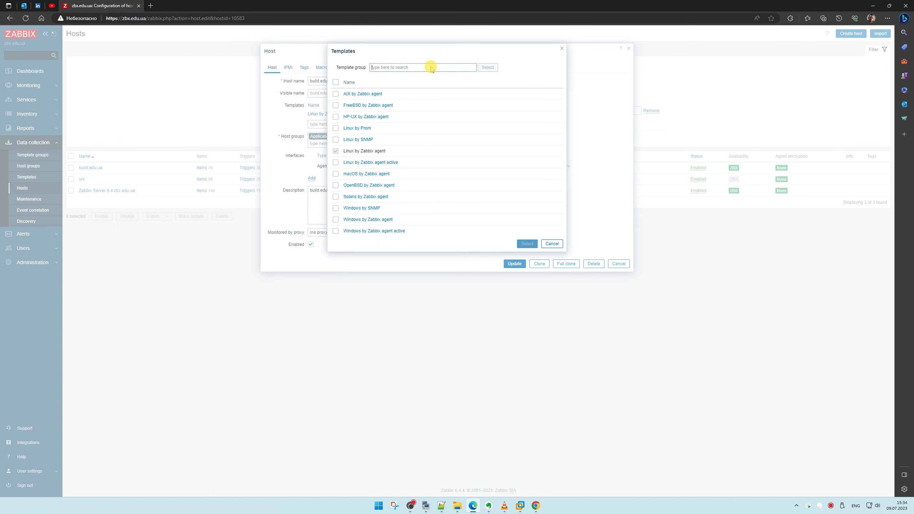
{"action": "left_click", "coordinate": [486, 68]}
{"action": "left_click", "coordinate": [363, 78]}
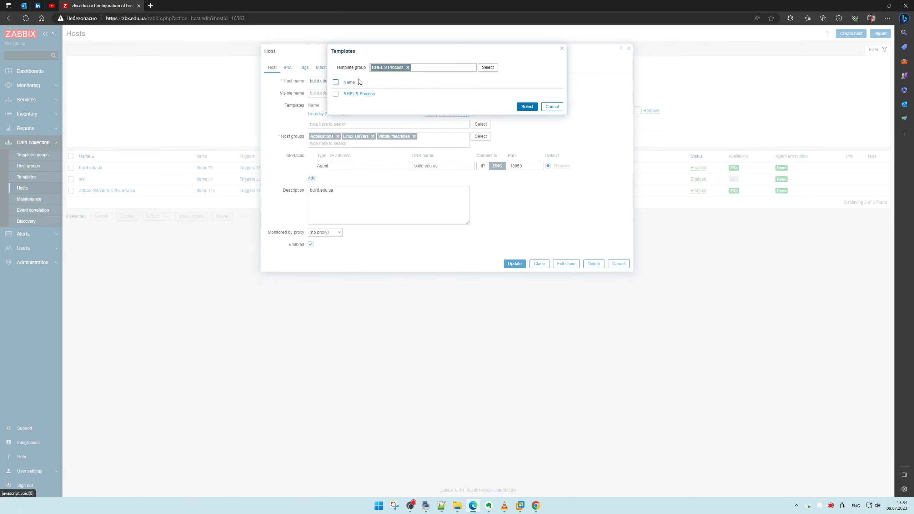
{"action": "left_click", "coordinate": [356, 93]}
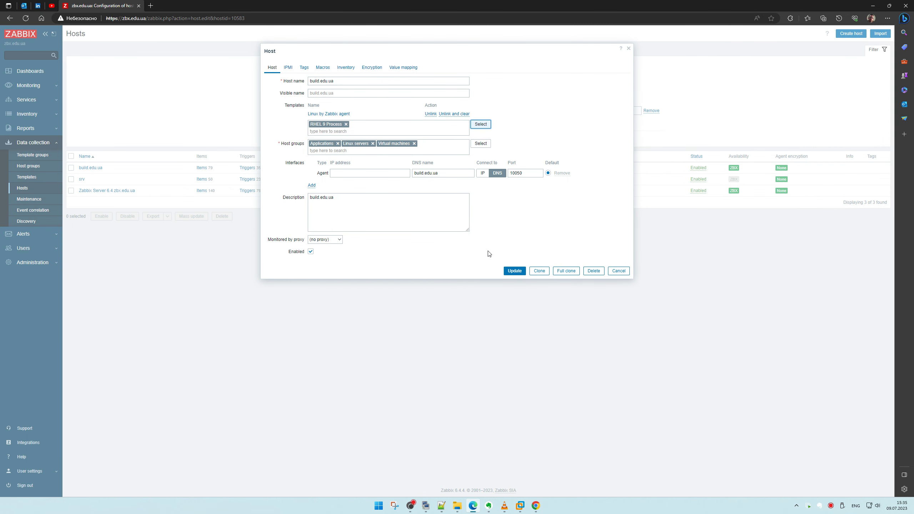
{"action": "left_click", "coordinate": [515, 271]}
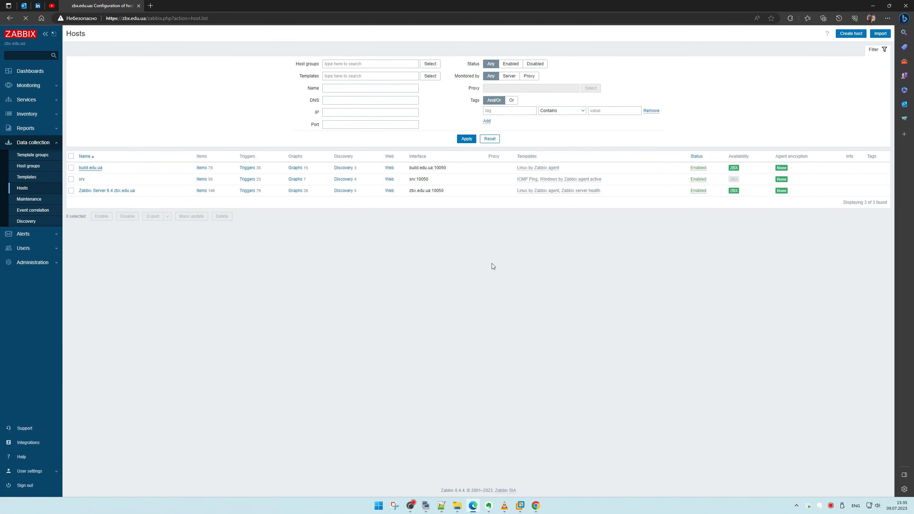
{"action": "left_click", "coordinate": [34, 70]}
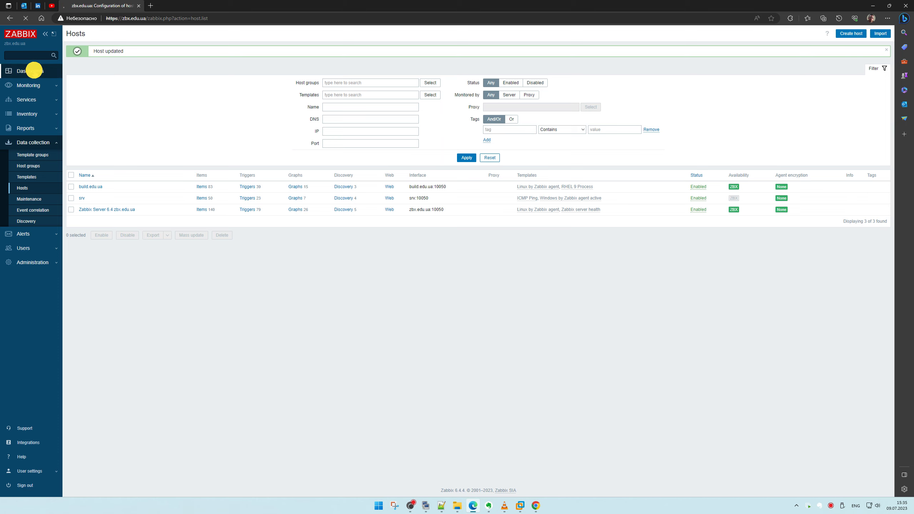
{"action": "left_click", "coordinate": [29, 85]}
Review the two srv problems and the hosts list, then return to Global view with Notepad++ in front.
{"action": "left_click", "coordinate": [41, 101]}
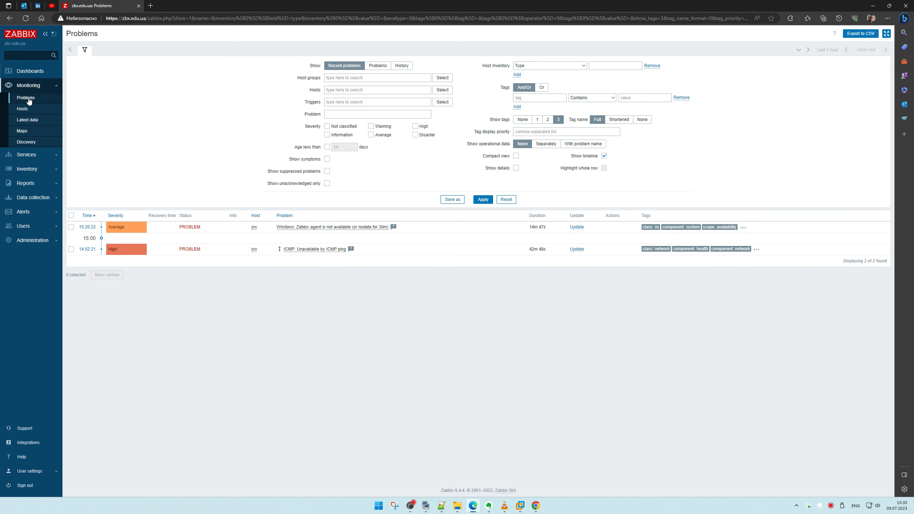
{"action": "left_click", "coordinate": [29, 109]}
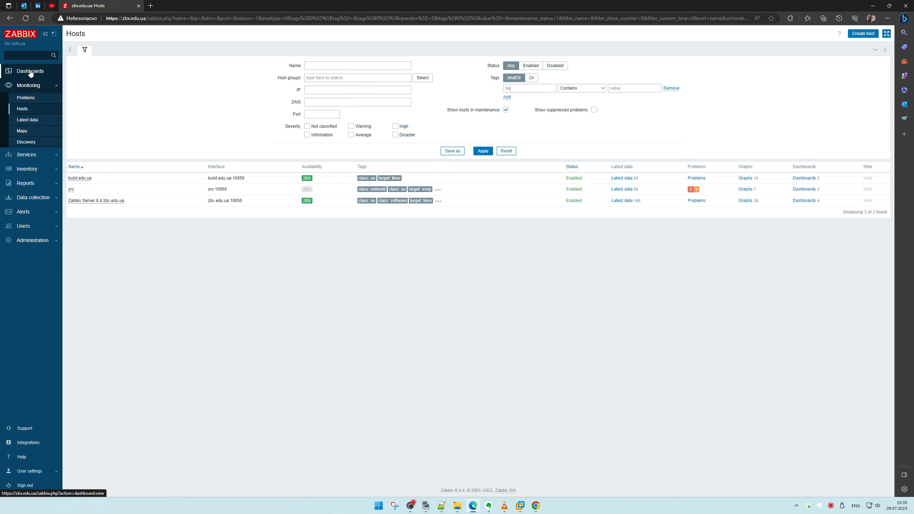
{"action": "left_click", "coordinate": [30, 73]}
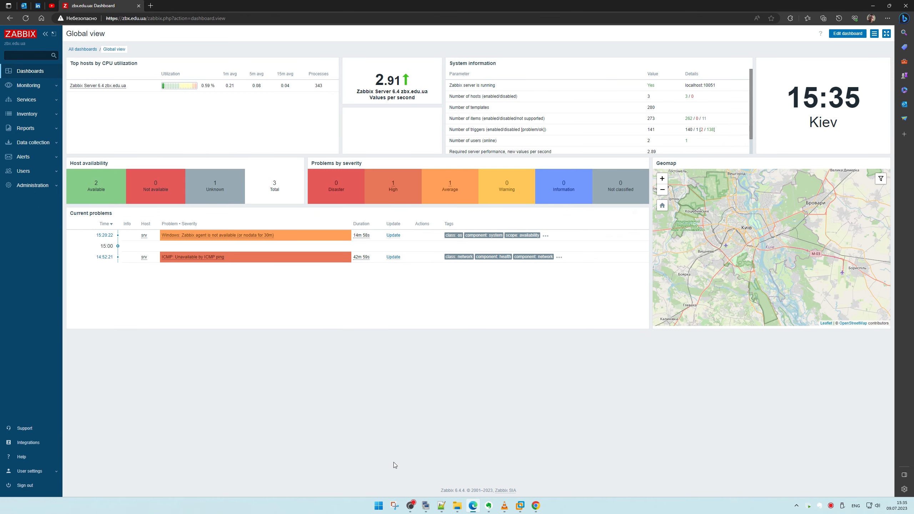
{"action": "left_click", "coordinate": [443, 506]}
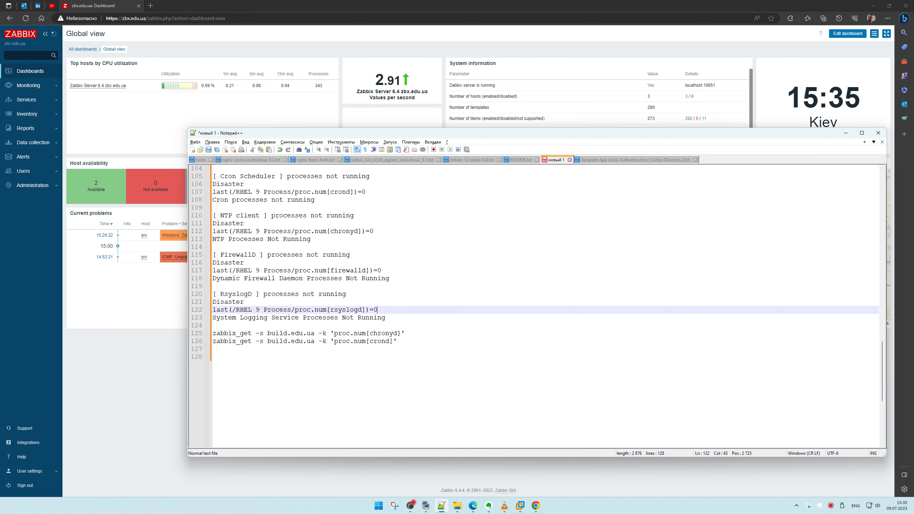
Extend line 125's zabbix_get command to chronyd,crond and copy it.
{"action": "double_click", "coordinate": [379, 341]}
{"action": "key", "text": "ctrl+c"}
{"action": "left_click", "coordinate": [393, 334]}
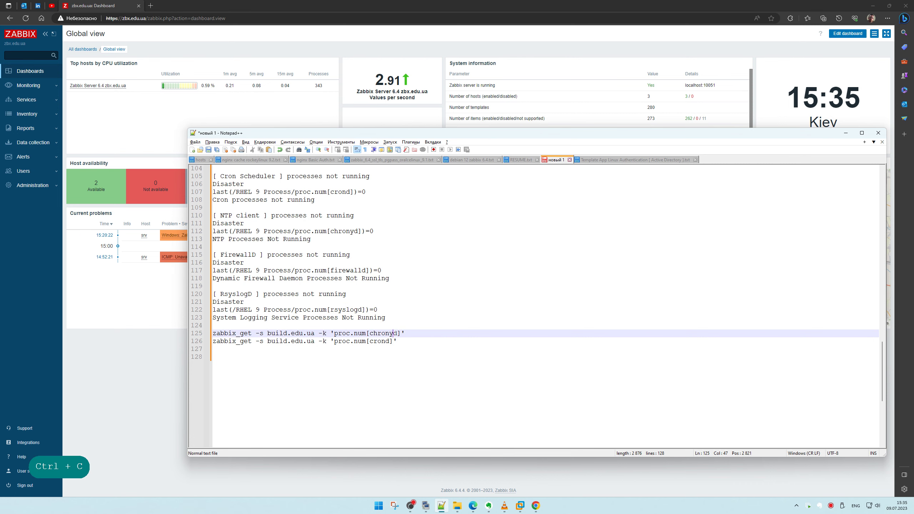
{"action": "type", "text": ","}
{"action": "key", "text": "ctrl+v"}
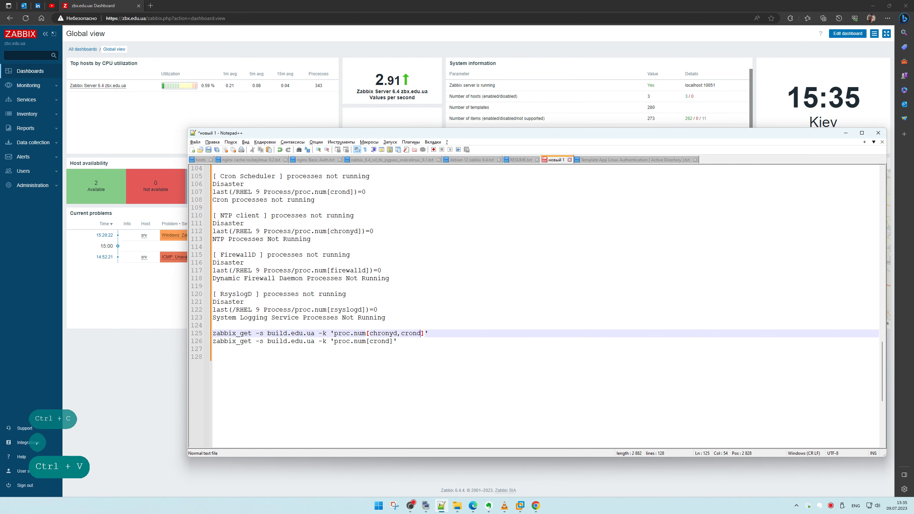
{"action": "left_click_drag", "start_coordinate": [428, 333], "coordinate": [82, 333]}
{"action": "key", "text": "ctrl+c"}
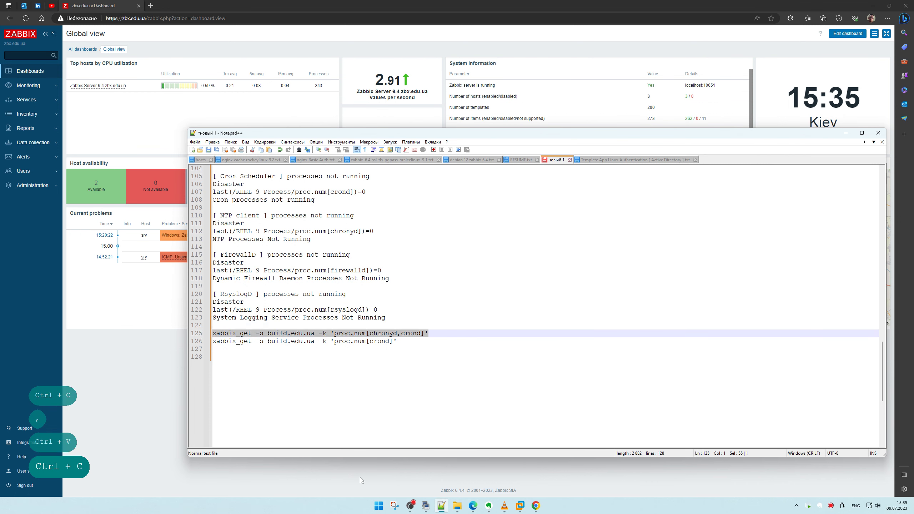
Run the chronyd,crond process-count check on zbx, then rerun it for chronyd alone.
{"action": "mouse_move", "coordinate": [425, 507]}
{"action": "left_click", "coordinate": [450, 466]}
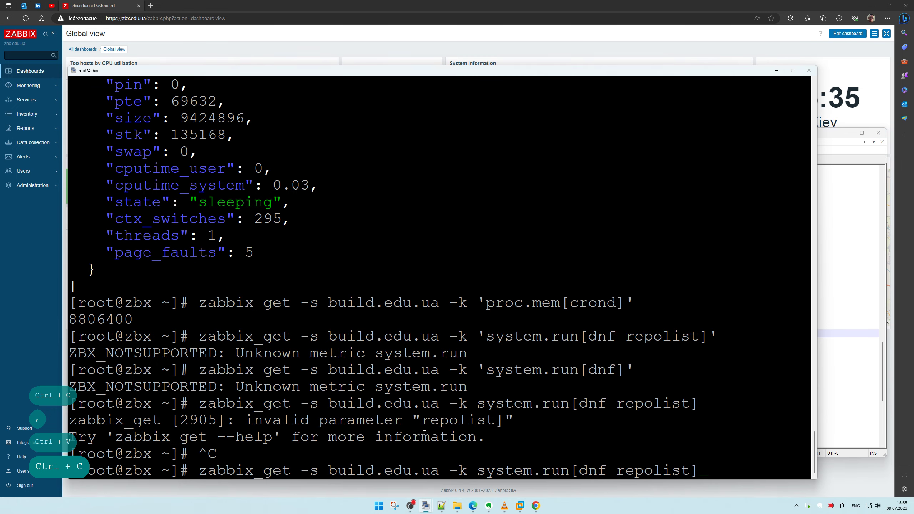
{"action": "key", "text": "ctrl+c"}
{"action": "key", "text": "ctrl+c"}
{"action": "right_click", "coordinate": [401, 375]}
{"action": "key", "text": "ctrl+l"}
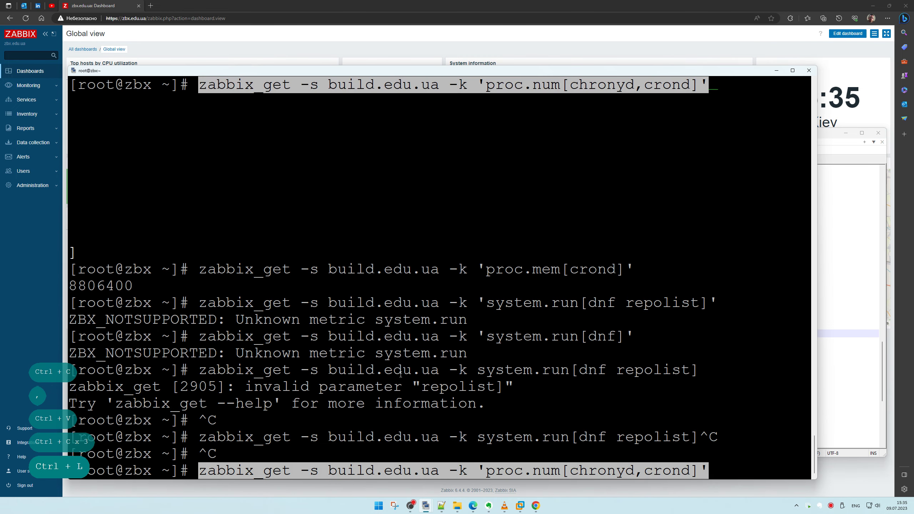
{"action": "key", "text": "Return"}
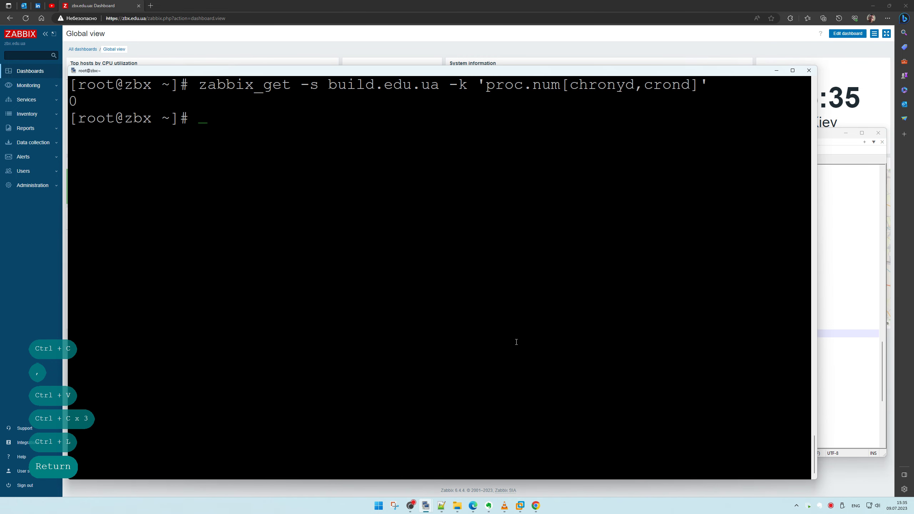
{"action": "key", "text": "Up"}
{"action": "key", "text": "Left"}
{"action": "key", "text": "Left"}
{"action": "key", "text": "BackSpace"}
{"action": "key", "text": "BackSpace"}
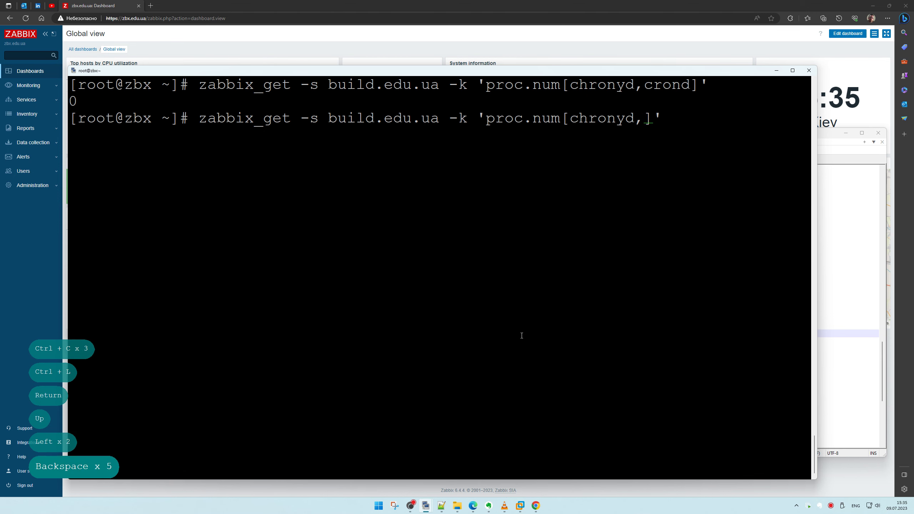
{"action": "key", "text": "BackSpace"}
{"action": "key", "text": "Return"}
Copy the five service check commands to the end of the notes, replacing the old checks.
{"action": "left_click", "coordinate": [835, 346]}
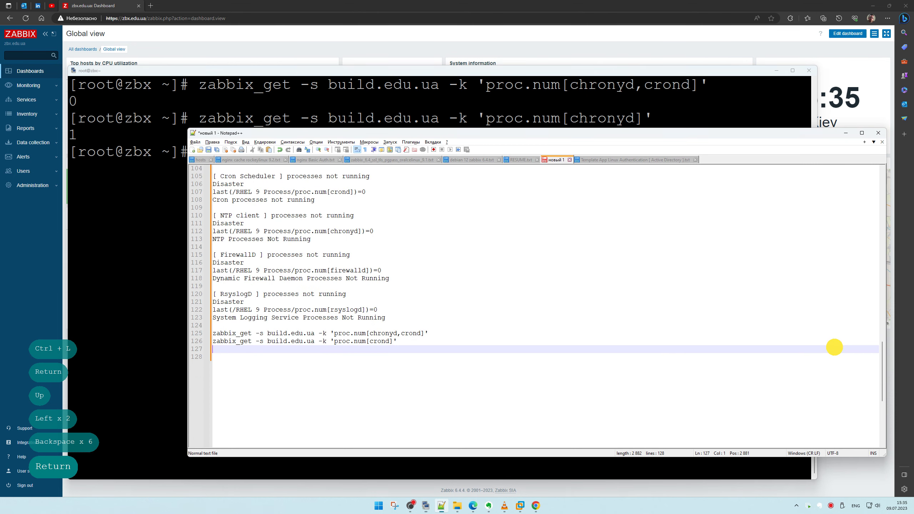
{"action": "scroll", "coordinate": [389, 290], "scroll_direction": "up", "scroll_amount": 12}
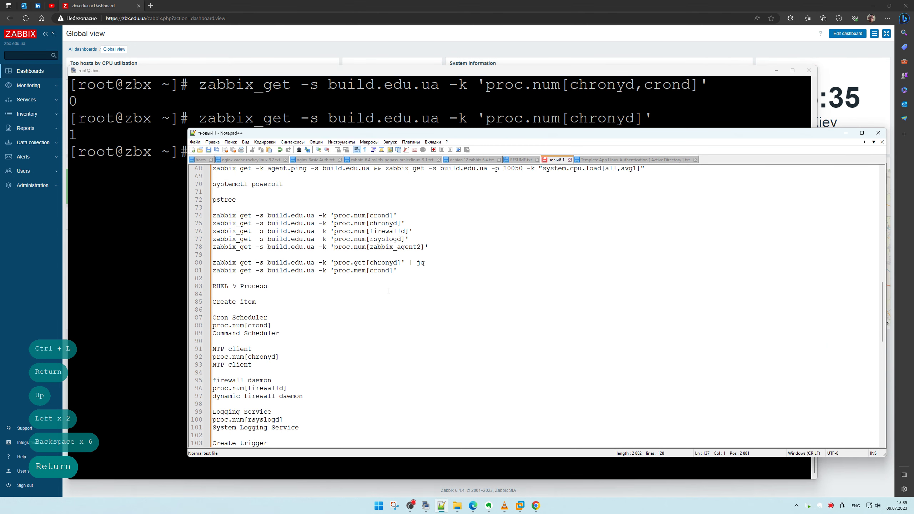
{"action": "left_click_drag", "start_coordinate": [216, 255], "coordinate": [182, 218]}
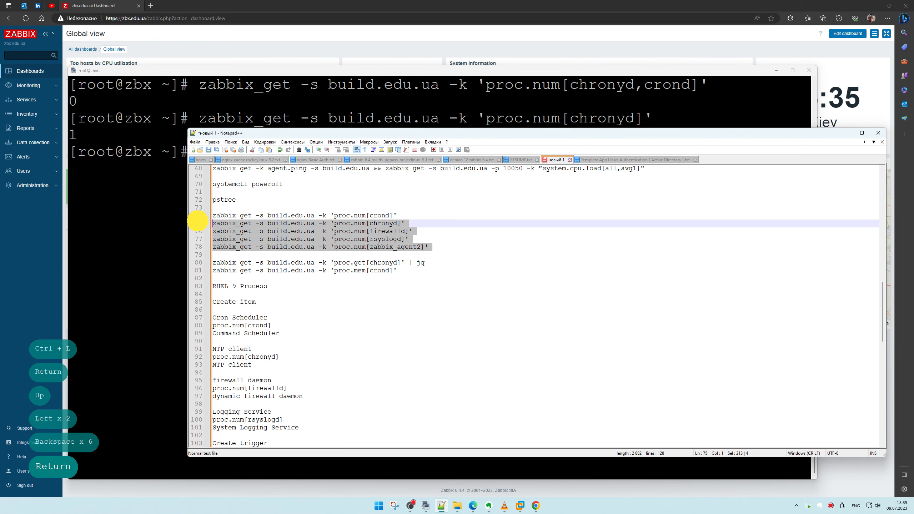
{"action": "key", "text": "ctrl+c"}
{"action": "key", "text": "ctrl+c"}
{"action": "key", "text": "ctrl+c"}
{"action": "scroll", "coordinate": [536, 306], "scroll_direction": "down", "scroll_amount": 2}
{"action": "scroll", "coordinate": [392, 325], "scroll_direction": "down", "scroll_amount": 10}
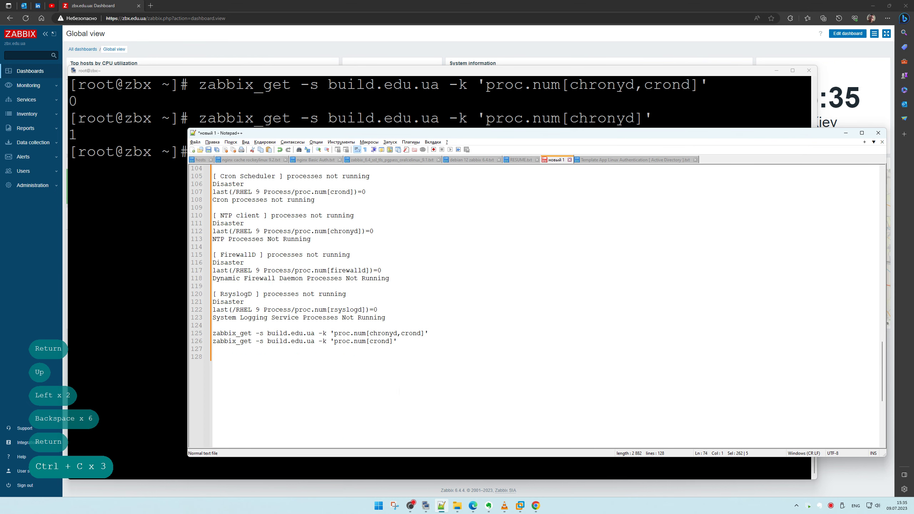
{"action": "left_click", "coordinate": [392, 387]}
{"action": "left_click_drag", "start_coordinate": [217, 357], "coordinate": [213, 333]}
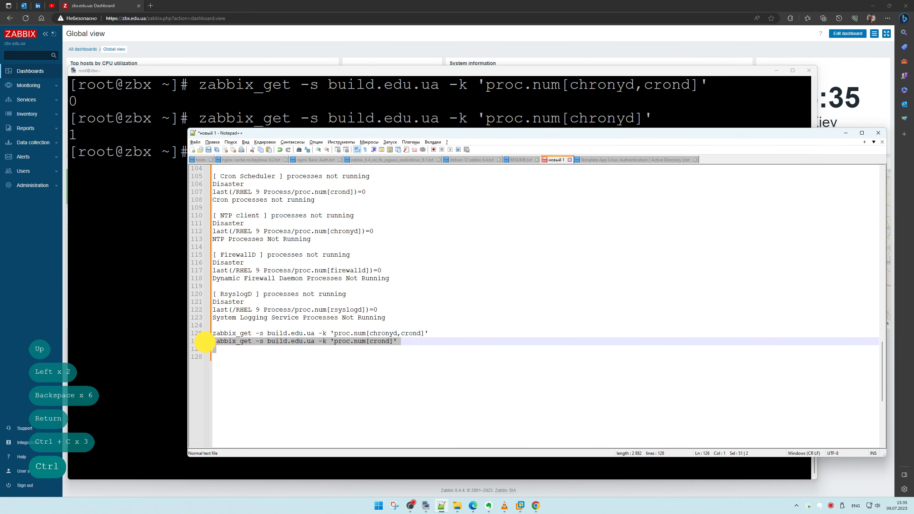
{"action": "key", "text": "ctrl+v"}
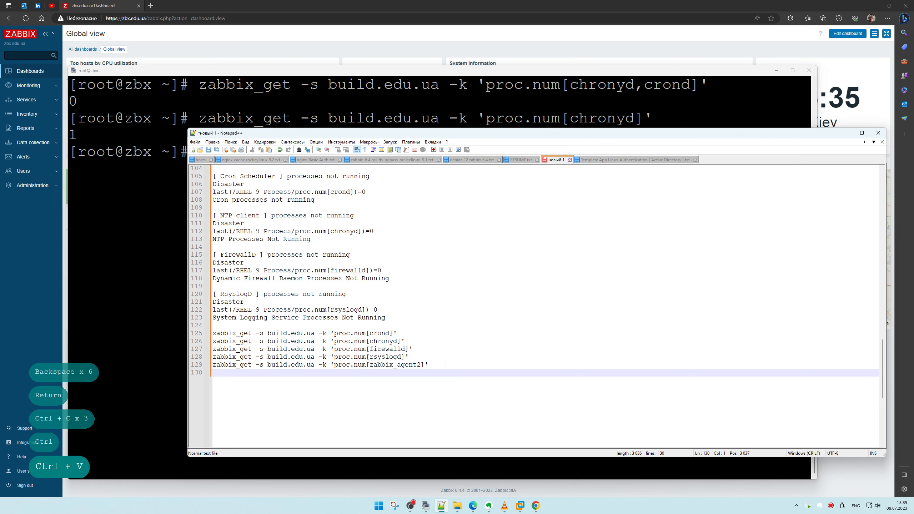
Run the five checks from lines 125–129 in the zbx terminal; each returns 1.
{"action": "left_click_drag", "start_coordinate": [441, 366], "coordinate": [143, 331]}
{"action": "key", "text": "ctrl+c"}
{"action": "right_click", "coordinate": [125, 275]}
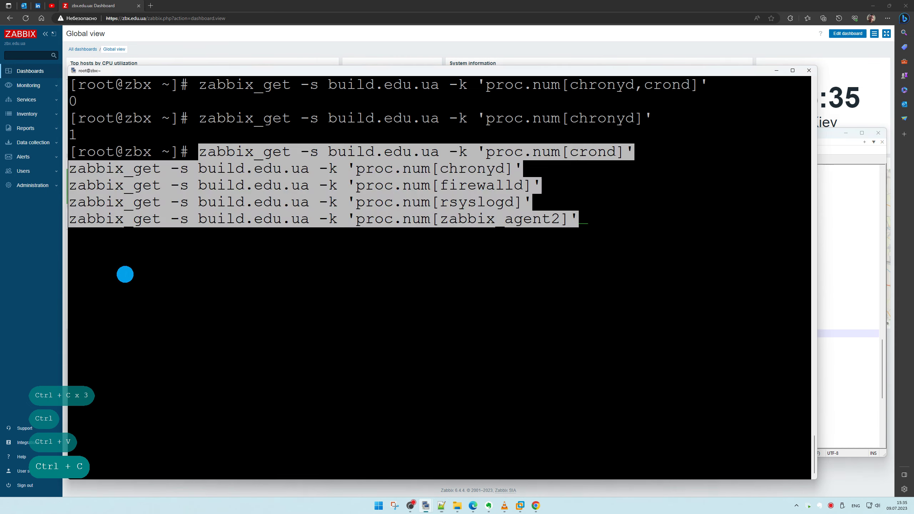
{"action": "key", "text": "Return"}
{"action": "key", "text": "Return"}
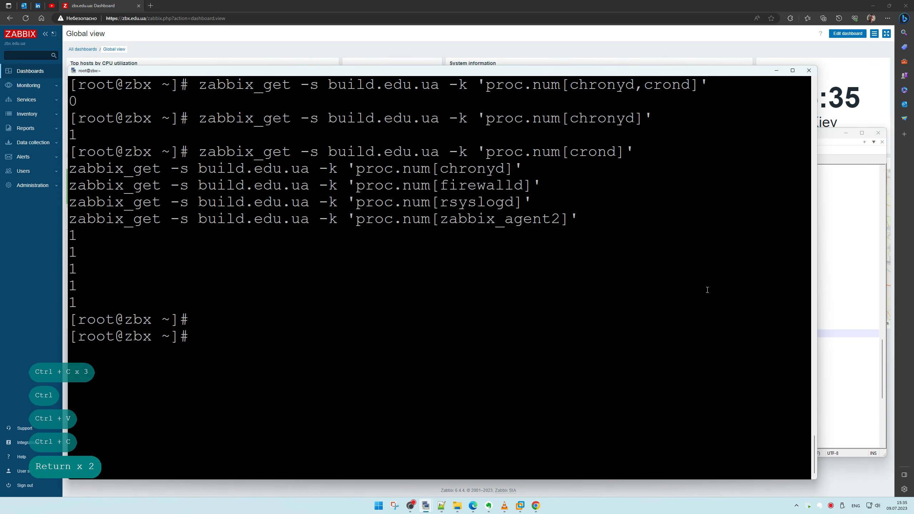
{"action": "key", "text": "alt+Tab"}
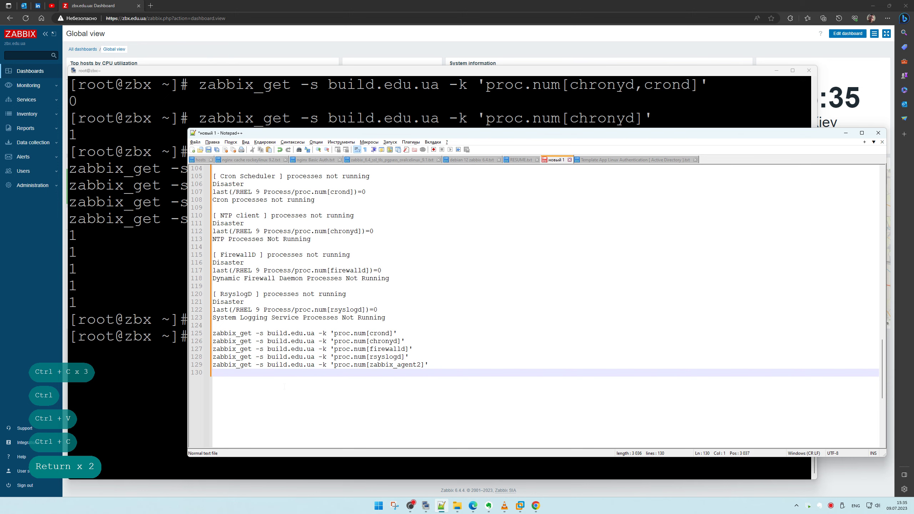
{"action": "key", "text": "Return"}
{"action": "key", "text": "Return"}
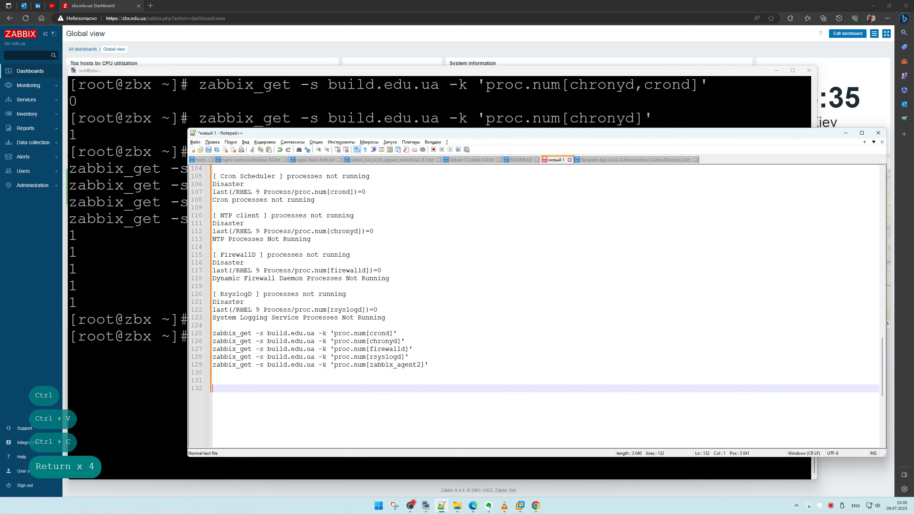
Run 'history | grep sys' on zbx and copy that command.
{"action": "left_click", "coordinate": [152, 395]}
{"action": "type", "text": "g"}
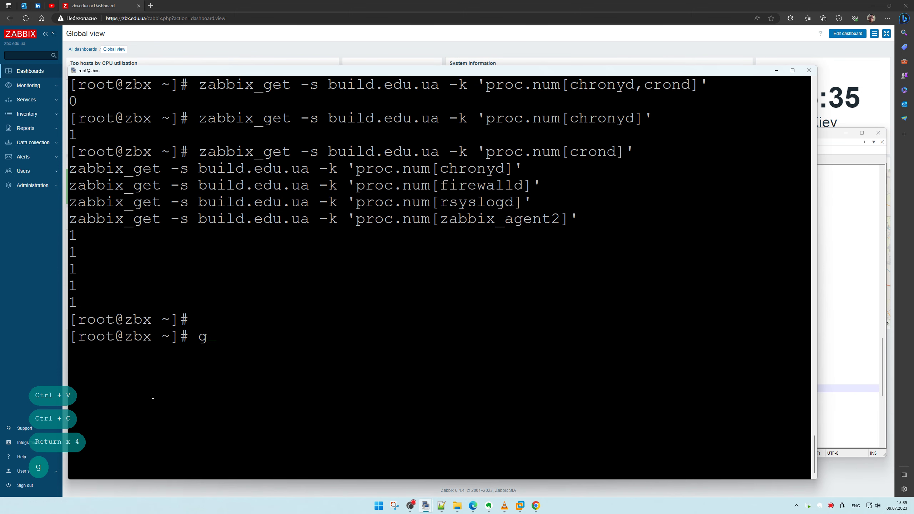
{"action": "key", "text": "BackSpace"}
{"action": "key", "text": "BackSpace"}
{"action": "type", "text": "hist"}
{"action": "key", "text": "Tab"}
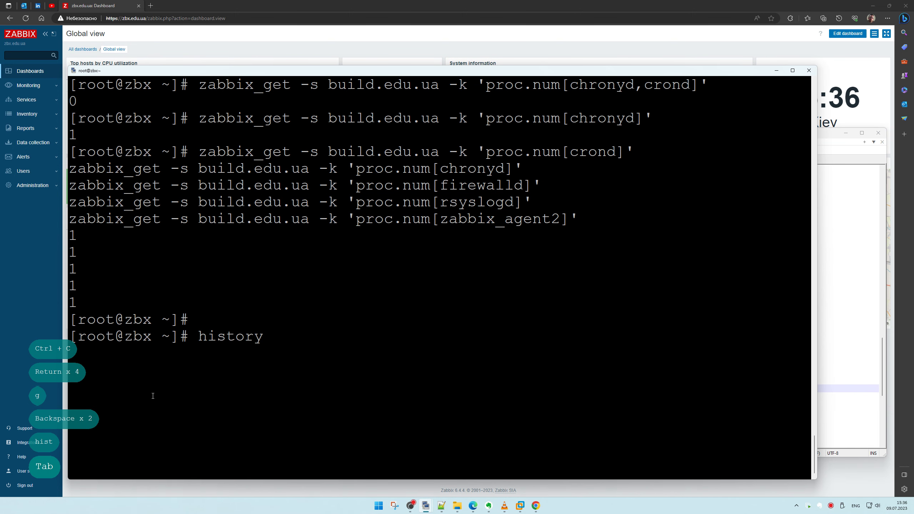
{"action": "type", "text": "| grep"}
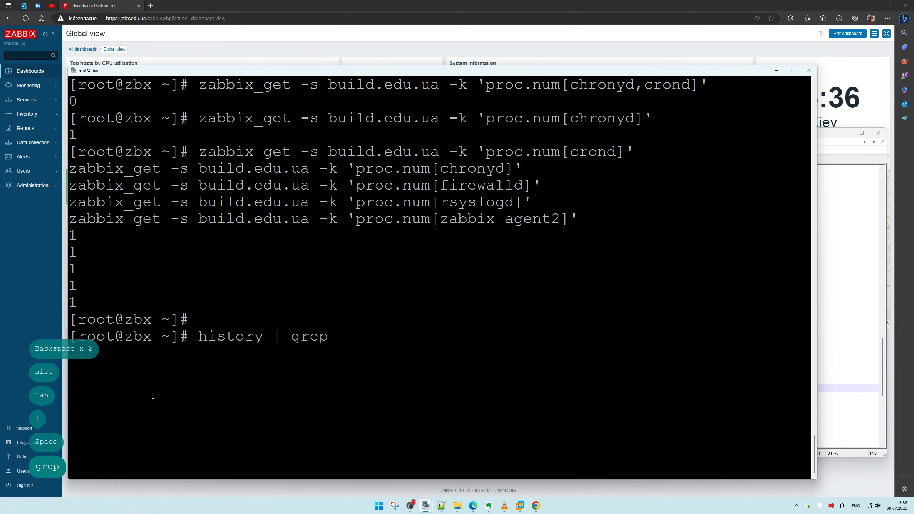
{"action": "type", "text": " sys"}
{"action": "key", "text": "Return"}
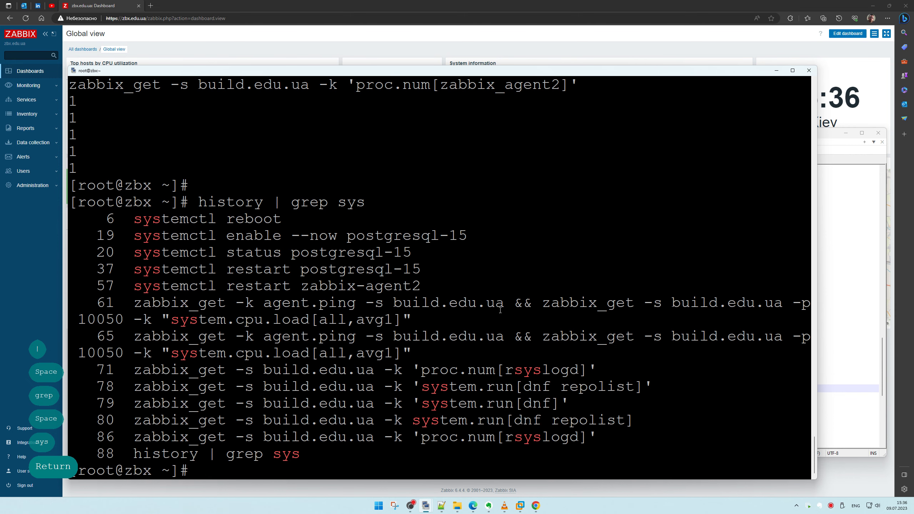
{"action": "left_click_drag", "start_coordinate": [198, 202], "coordinate": [365, 202]}
Run 'history | grep sys' on build.edu.ua and copy the 'systemctl status crond' command.
{"action": "left_click", "coordinate": [426, 506]}
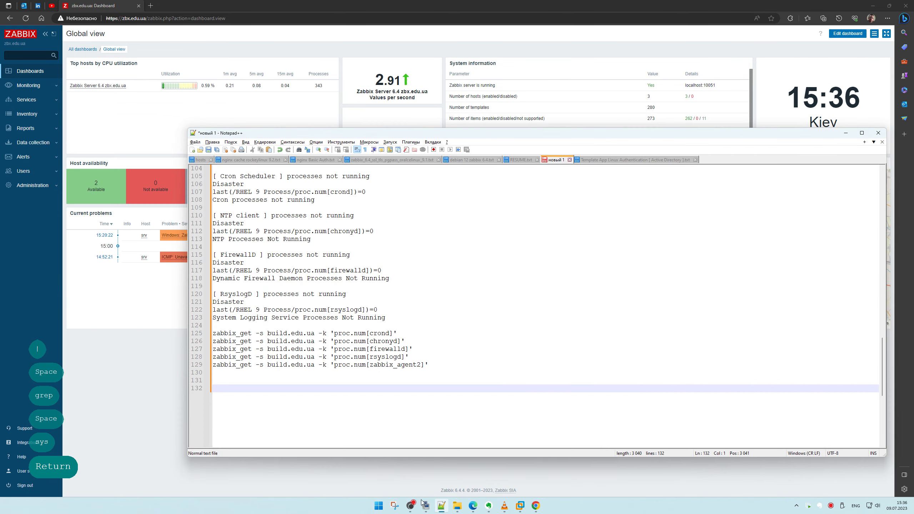
{"action": "left_click", "coordinate": [414, 468]}
{"action": "right_click", "coordinate": [239, 234]}
{"action": "key", "text": "Return"}
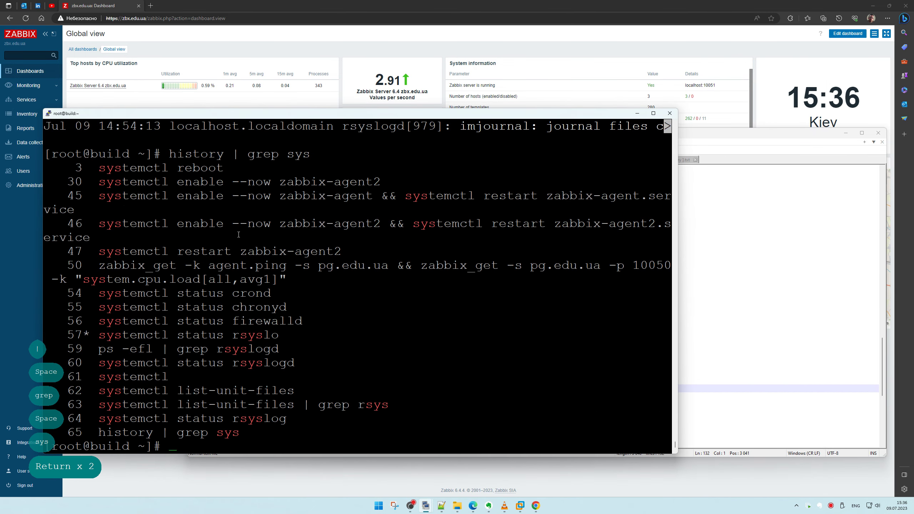
{"action": "key", "text": "space"}
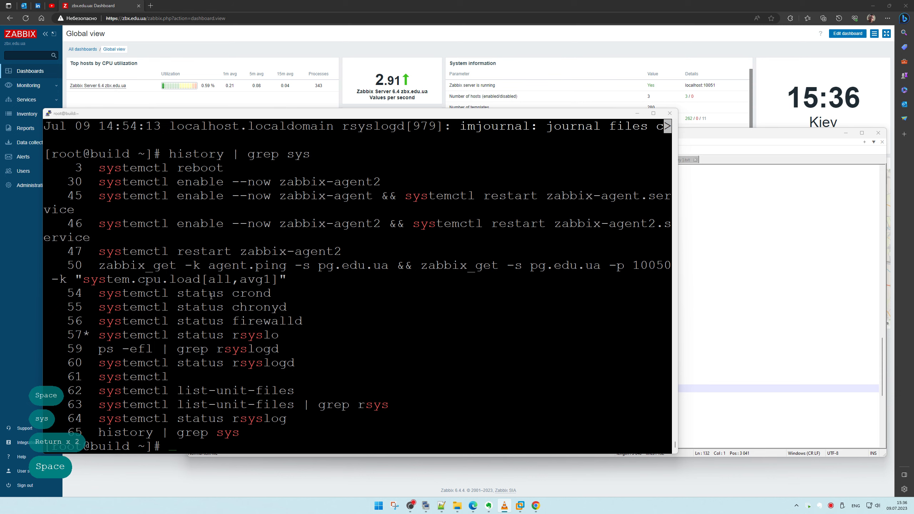
{"action": "left_click_drag", "start_coordinate": [94, 294], "coordinate": [268, 294]}
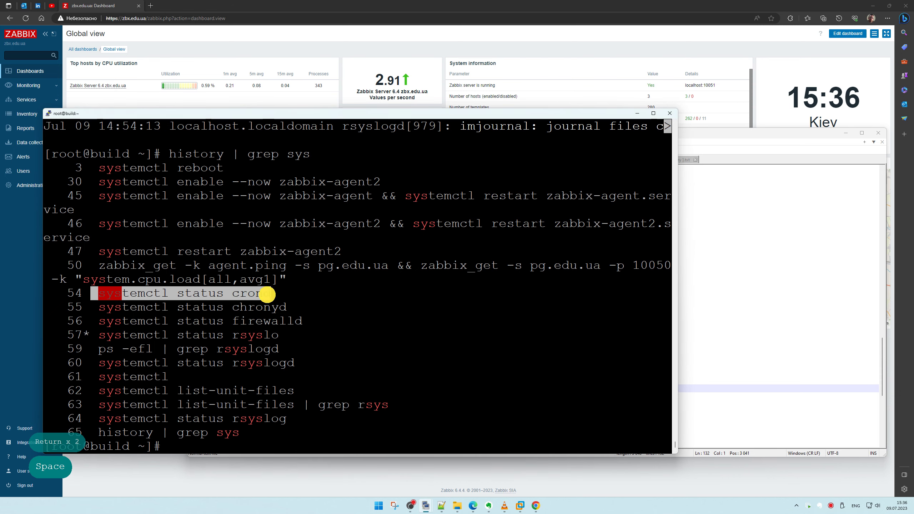
Put 'systemctl status crond' on notes line 131 and append chronyd.
{"action": "left_click", "coordinate": [711, 351]}
{"action": "left_click", "coordinate": [457, 418]}
{"action": "left_click", "coordinate": [471, 380]}
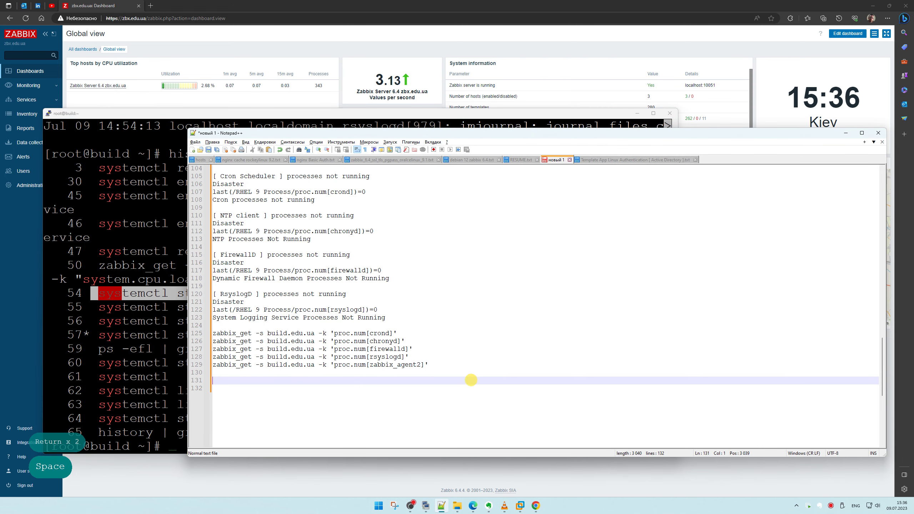
{"action": "key", "text": "ctrl+v"}
{"action": "left_click", "coordinate": [218, 380]}
{"action": "key", "text": "BackSpace"}
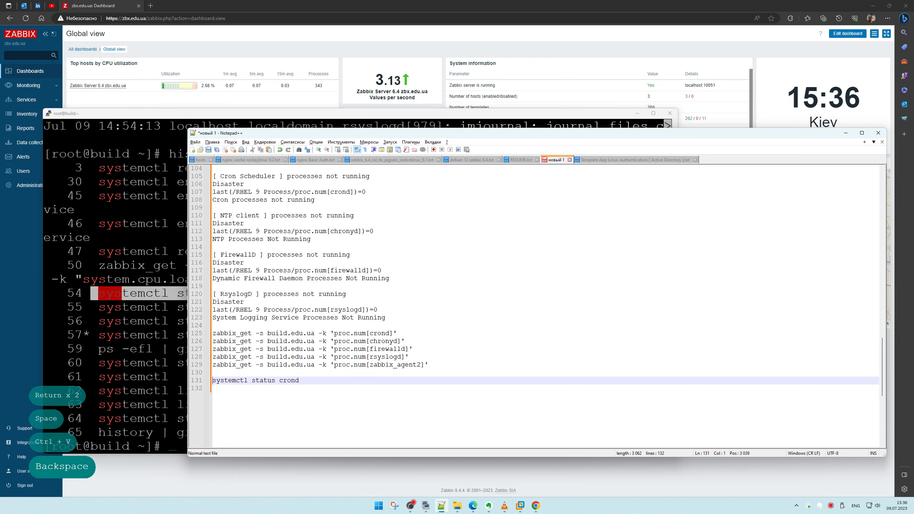
{"action": "left_click", "coordinate": [330, 382]}
{"action": "left_click", "coordinate": [174, 346]}
{"action": "double_click", "coordinate": [279, 306]}
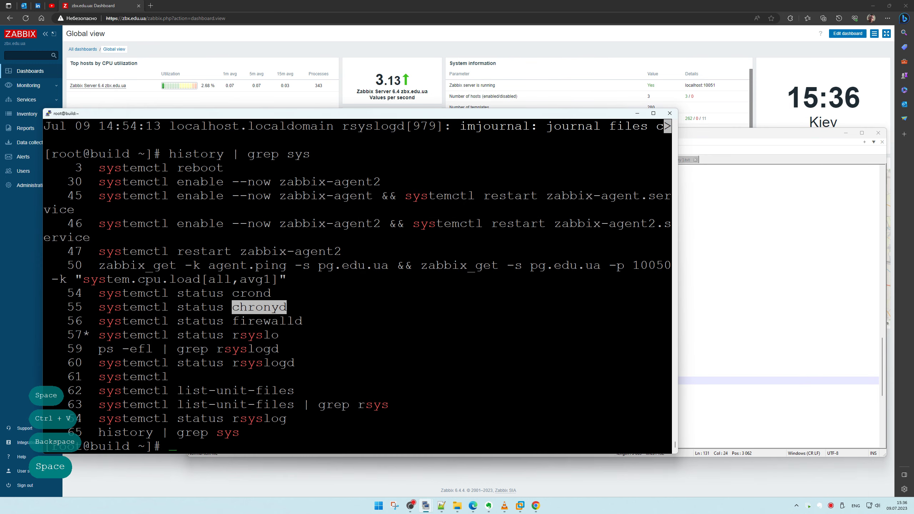
{"action": "left_click", "coordinate": [442, 506]}
{"action": "left_click", "coordinate": [357, 381]}
{"action": "key", "text": "ctrl+v"}
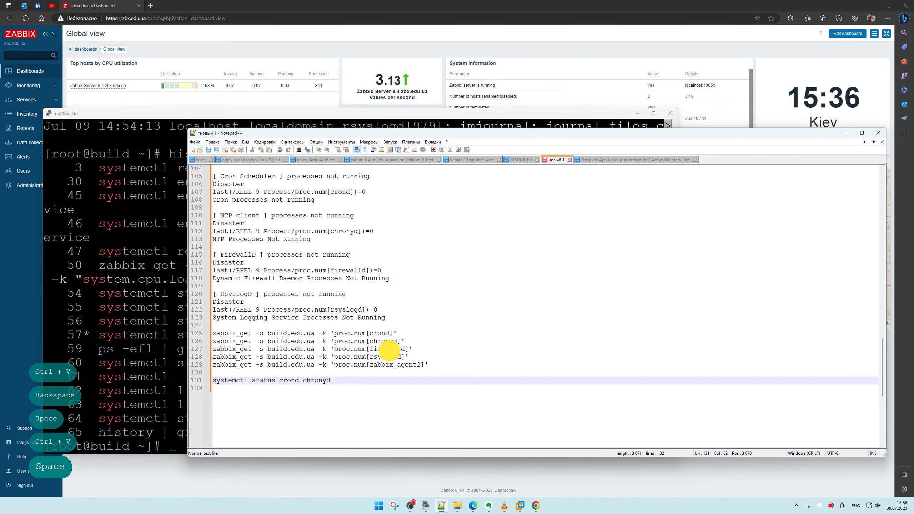
Append firewalld and rsyslogd to line 131 and copy the four-service status command.
{"action": "double_click", "coordinate": [390, 349]}
{"action": "key", "text": "ctrl+c"}
{"action": "left_click", "coordinate": [350, 379]}
{"action": "key", "text": "ctrl+v"}
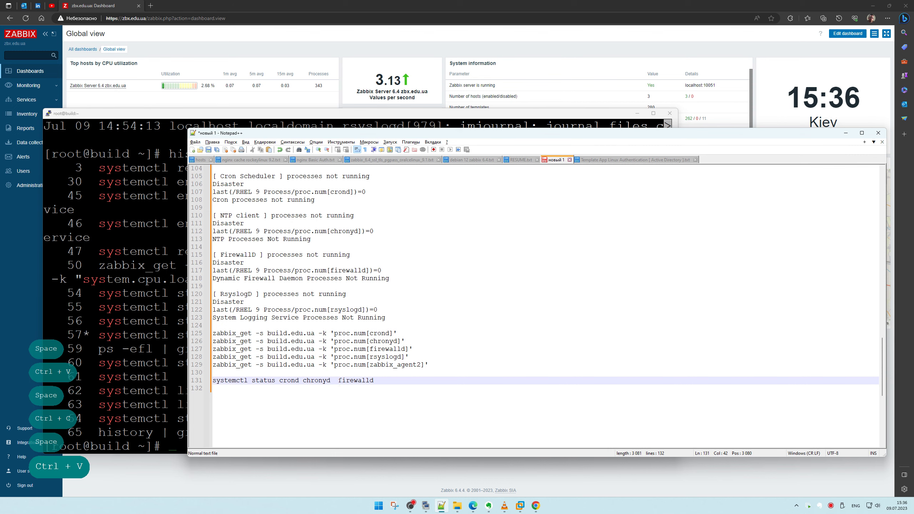
{"action": "left_click", "coordinate": [337, 380]}
{"action": "key", "text": "BackSpace"}
{"action": "double_click", "coordinate": [389, 357]}
{"action": "key", "text": "ctrl+c"}
{"action": "left_click", "coordinate": [387, 380]}
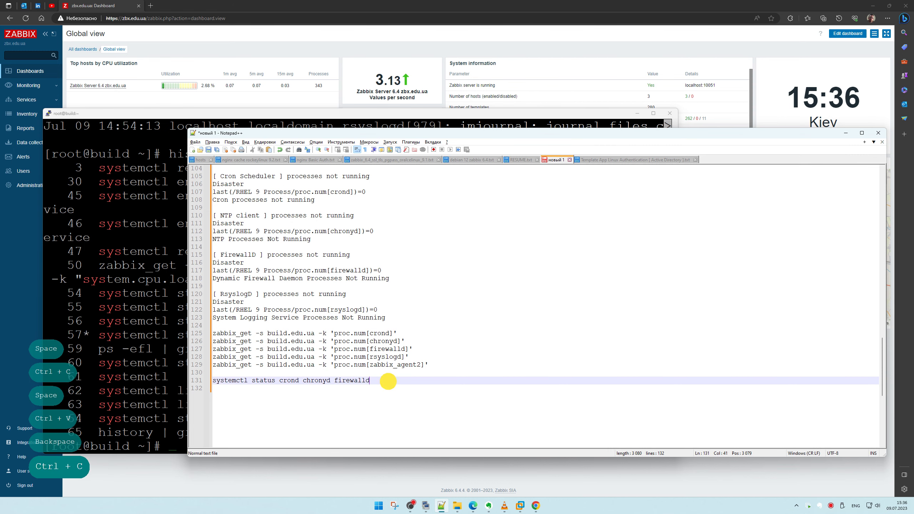
{"action": "key", "text": "ctrl+v"}
{"action": "left_click_drag", "start_coordinate": [411, 381], "coordinate": [203, 383]}
{"action": "key", "text": "ctrl+c"}
Run the status command on build.edu.ua, then rerun it filtered with '| grep -i act'.
{"action": "right_click", "coordinate": [159, 396]}
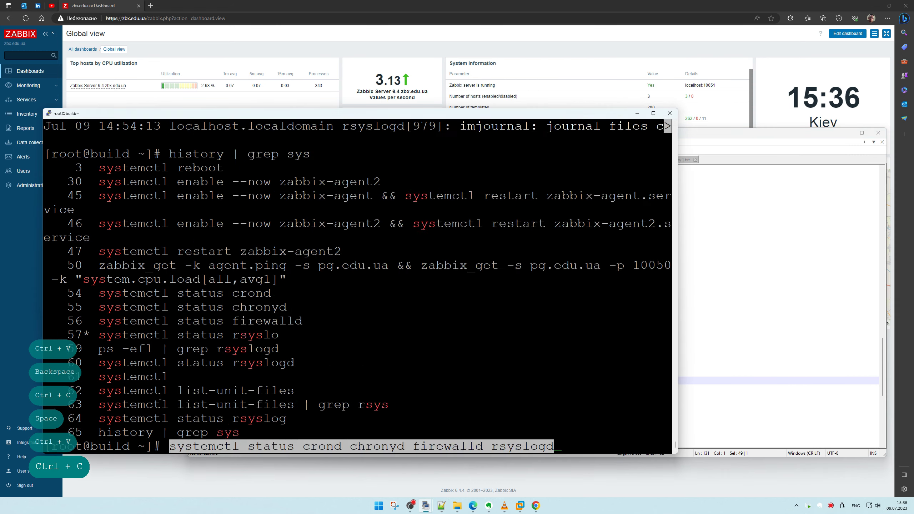
{"action": "key", "text": "Return"}
{"action": "key", "text": "q"}
{"action": "key", "text": "Up"}
{"action": "type", "text": "| gre"}
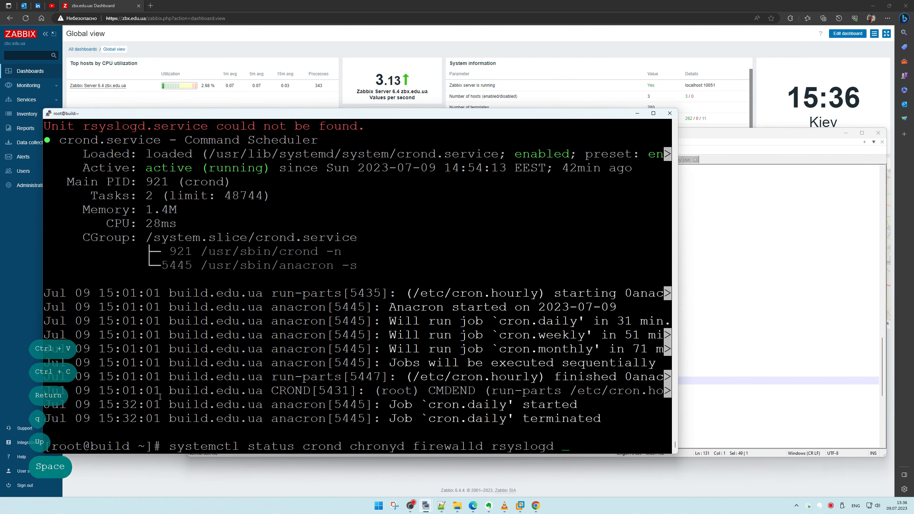
{"action": "type", "text": "p -i a"}
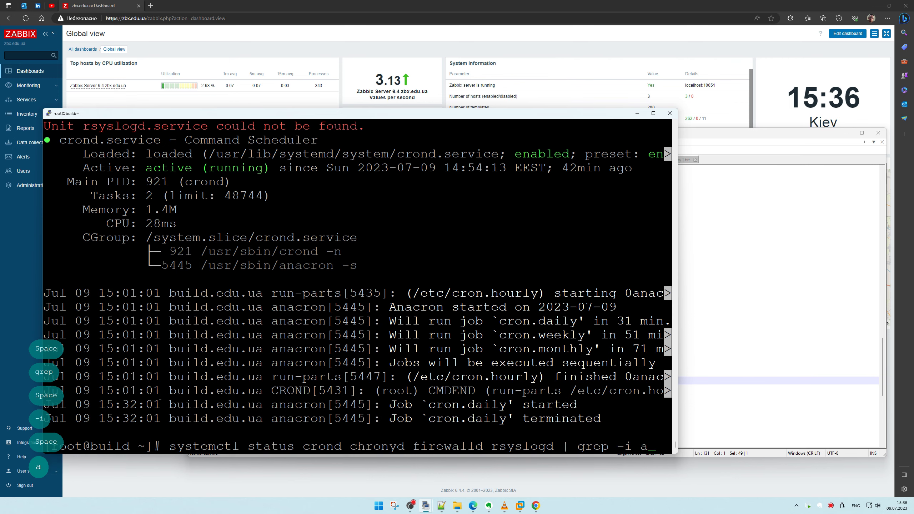
{"action": "type", "text": "ct"}
{"action": "key", "text": "ctrl+l"}
{"action": "key", "text": "Return"}
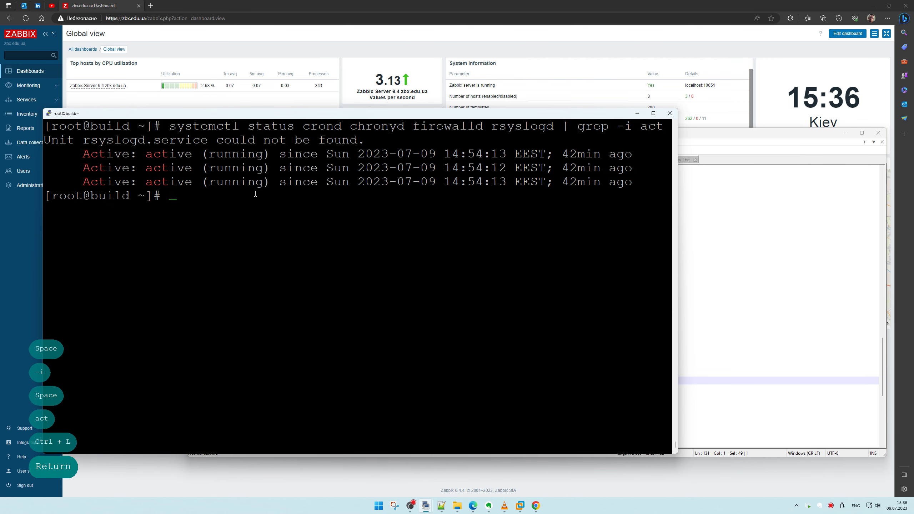
Change rsyslogd to rsyslog, rerun to show all four active, and copy the command to the notes.
{"action": "key", "text": "Up"}
{"action": "key", "text": "Left"}
{"action": "key", "text": "Left"}
{"action": "key", "text": "Left"}
{"action": "key", "text": "Right"}
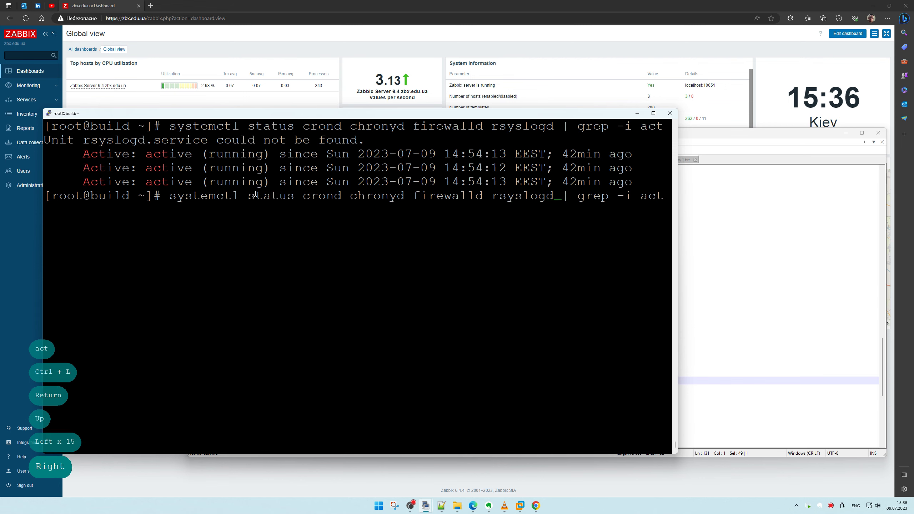
{"action": "key", "text": "BackSpace"}
{"action": "key", "text": "ctrl+l"}
{"action": "key", "text": "Return"}
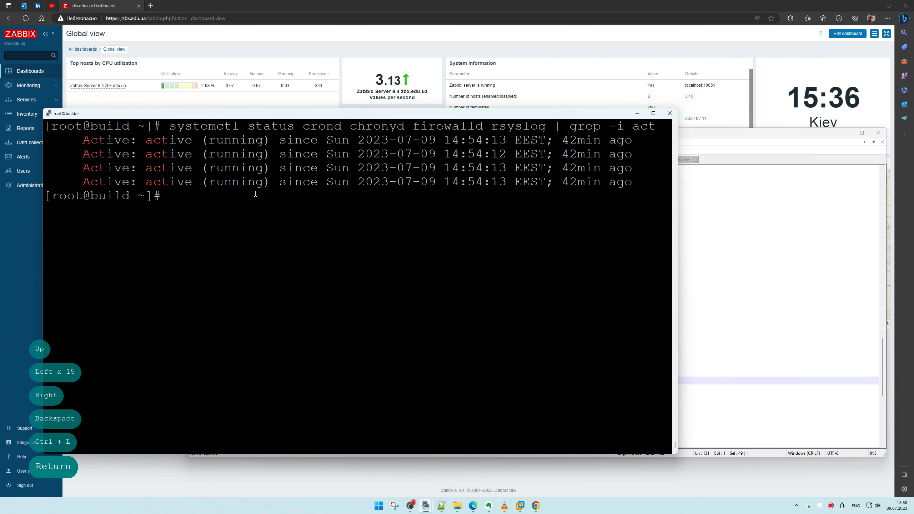
{"action": "left_click_drag", "start_coordinate": [165, 127], "coordinate": [664, 127]}
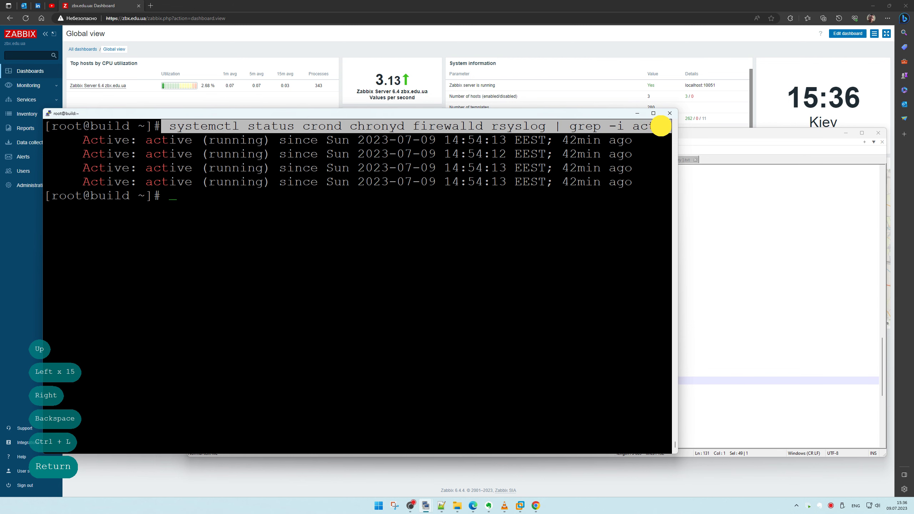
{"action": "left_click", "coordinate": [718, 327]}
{"action": "left_click_drag", "start_coordinate": [414, 388], "coordinate": [137, 376]}
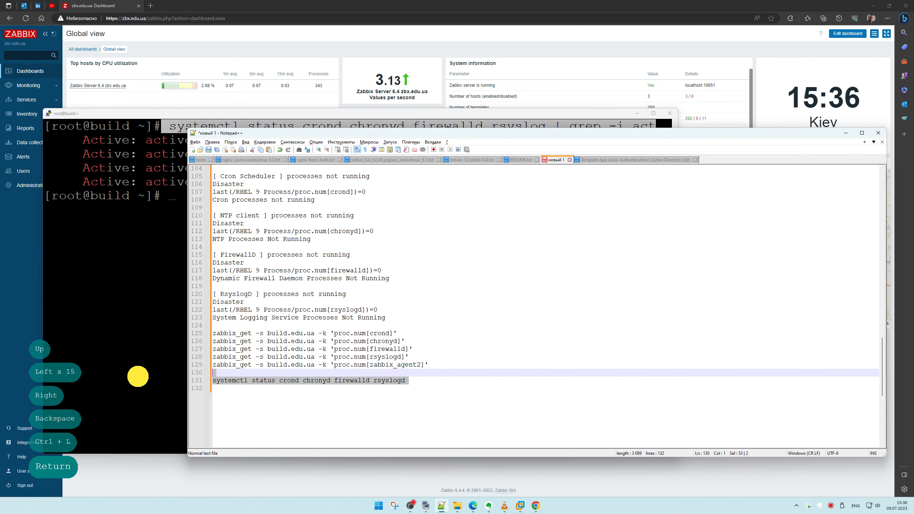
In Notepad++, turn a copy of the status command into 'systemctl stop' for the four services and copy it.
{"action": "key", "text": "ctrl+v"}
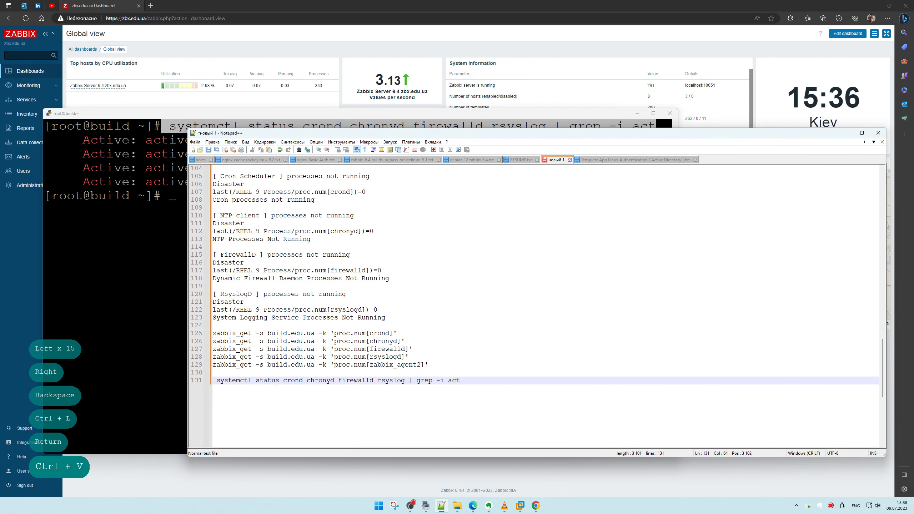
{"action": "key", "text": "BackSpace"}
{"action": "key", "text": "Return"}
{"action": "key", "text": "Return"}
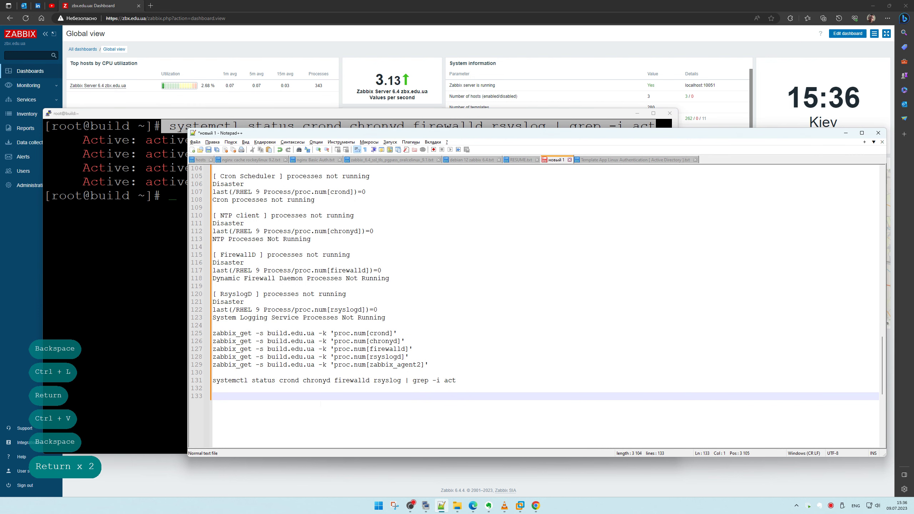
{"action": "key", "text": "ctrl+v"}
{"action": "double_click", "coordinate": [268, 396]}
{"action": "type", "text": "st"}
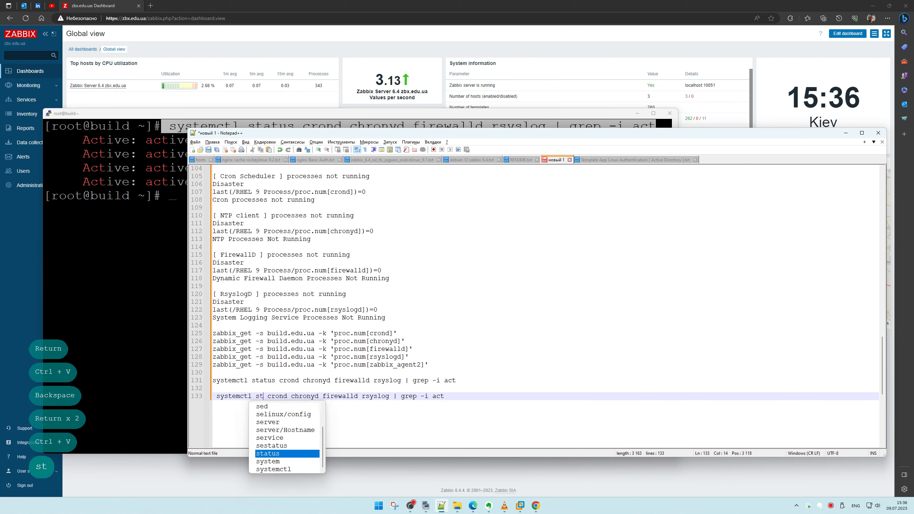
{"action": "type", "text": "op"}
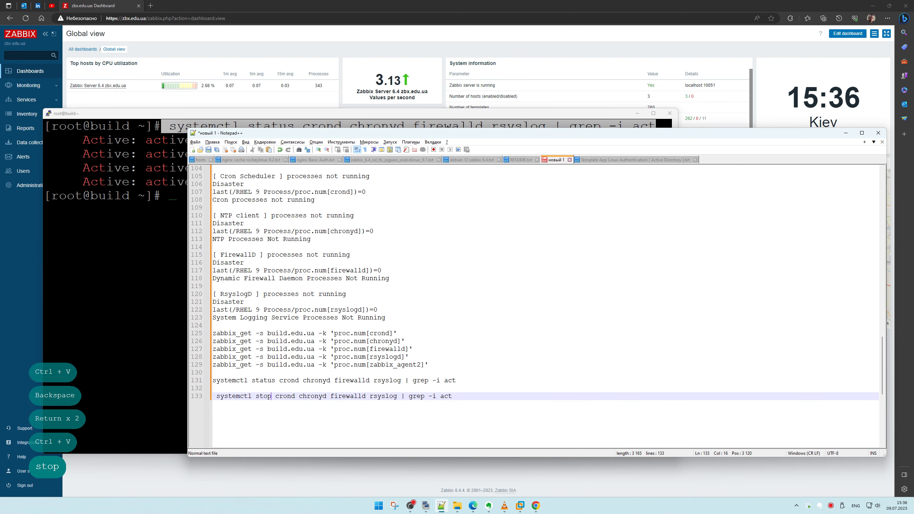
{"action": "left_click", "coordinate": [216, 396]}
{"action": "key", "text": "BackSpace"}
{"action": "left_click_drag", "start_coordinate": [449, 396], "coordinate": [213, 397]}
{"action": "key", "text": "ctrl+c"}
Run the stop command on build.edu.ua and rerun status to confirm the services are inactive (dead).
{"action": "right_click", "coordinate": [93, 338]}
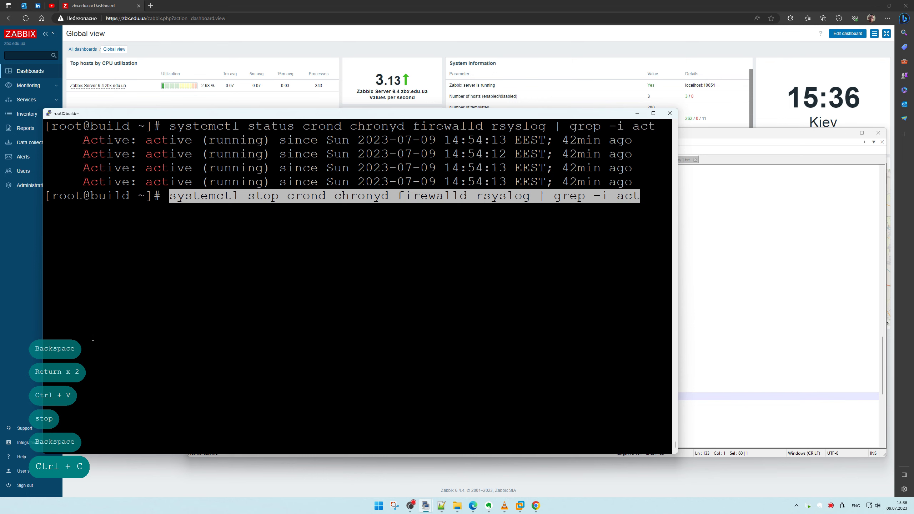
{"action": "key", "text": "Return"}
{"action": "key", "text": "Up"}
{"action": "key", "text": "Up"}
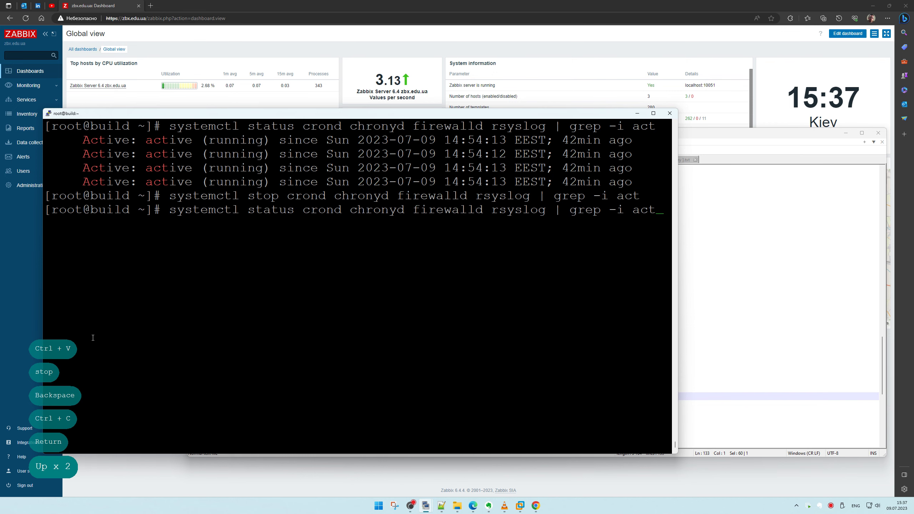
{"action": "key", "text": "Return"}
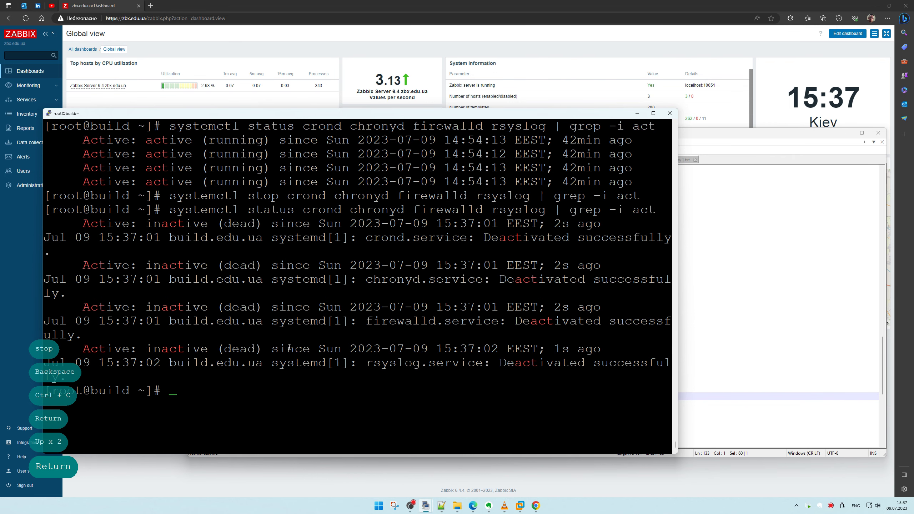
{"action": "double_click", "coordinate": [245, 264]}
Copy the five zabbix_get process-count commands from the notes and run them in the terminal.
{"action": "left_click", "coordinate": [442, 506]}
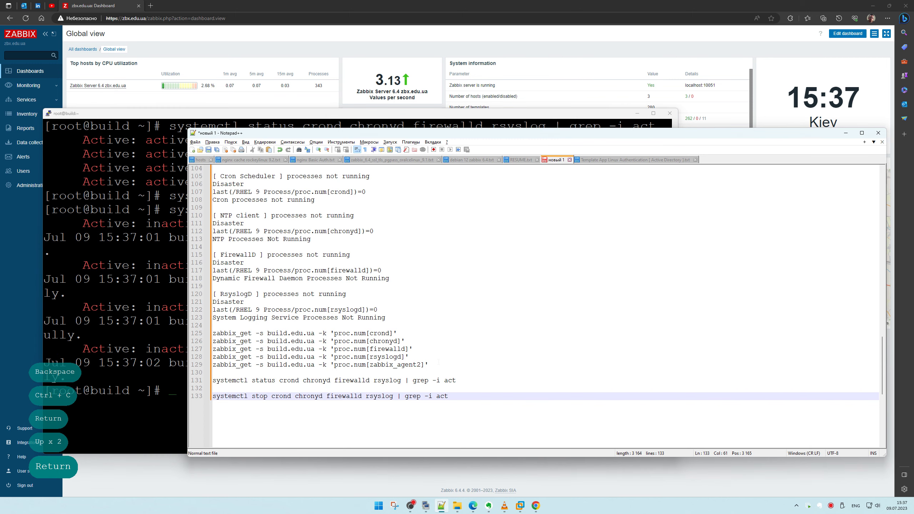
{"action": "left_click_drag", "start_coordinate": [448, 380], "coordinate": [111, 337]}
{"action": "left_click_drag", "start_coordinate": [428, 365], "coordinate": [184, 333]}
{"action": "key", "text": "ctrl+c"}
{"action": "right_click", "coordinate": [158, 349]}
{"action": "key", "text": "Return"}
{"action": "key", "text": "Return"}
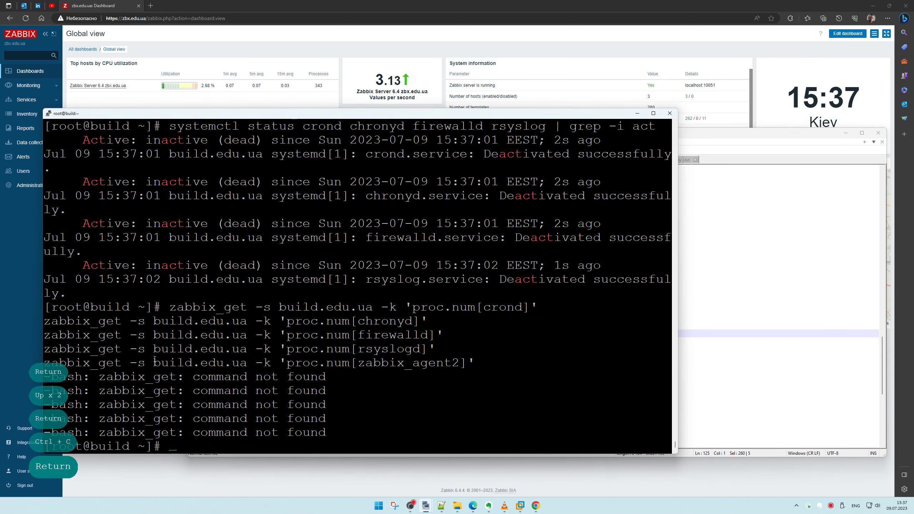
Rerun the zabbix_get checks on the Zabbix server: zero processes, but zabbix_agent2 still returns 1.
{"action": "mouse_move", "coordinate": [426, 506]}
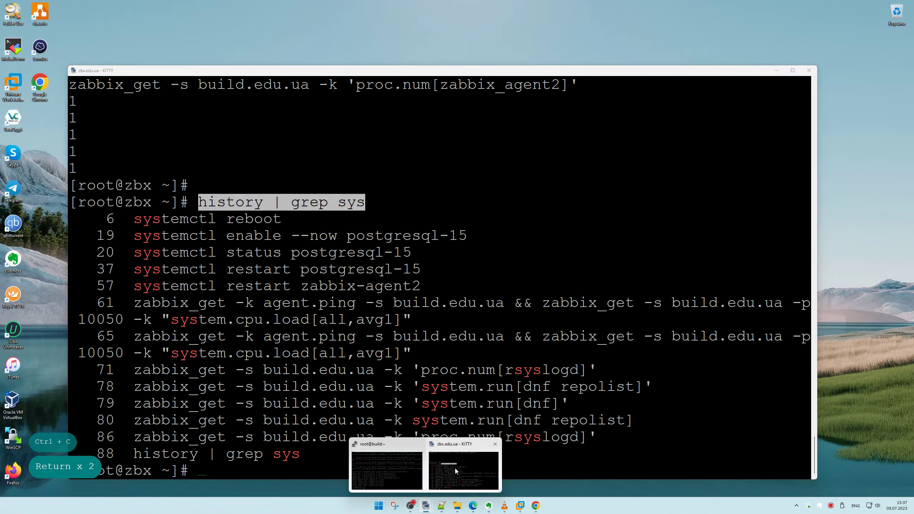
{"action": "left_click", "coordinate": [456, 472]}
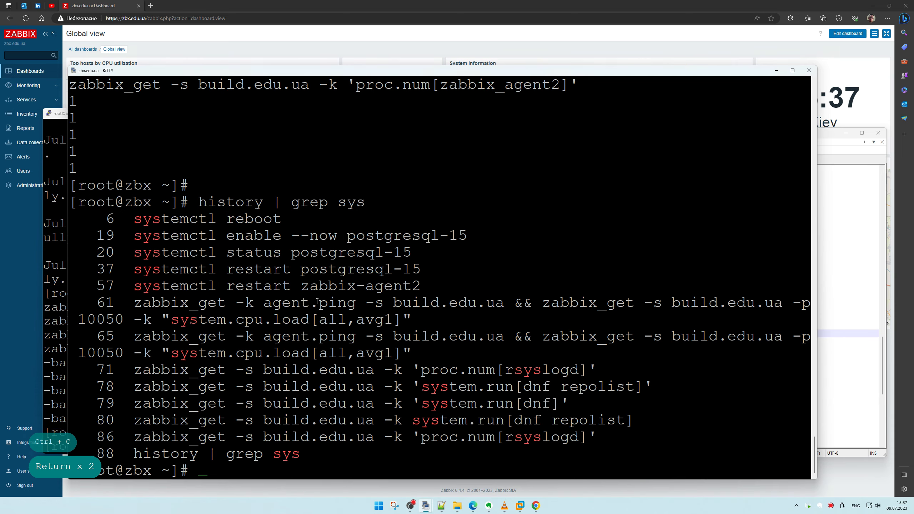
{"action": "key", "text": "ctrl+l"}
{"action": "right_click", "coordinate": [346, 306]}
{"action": "key", "text": "Return"}
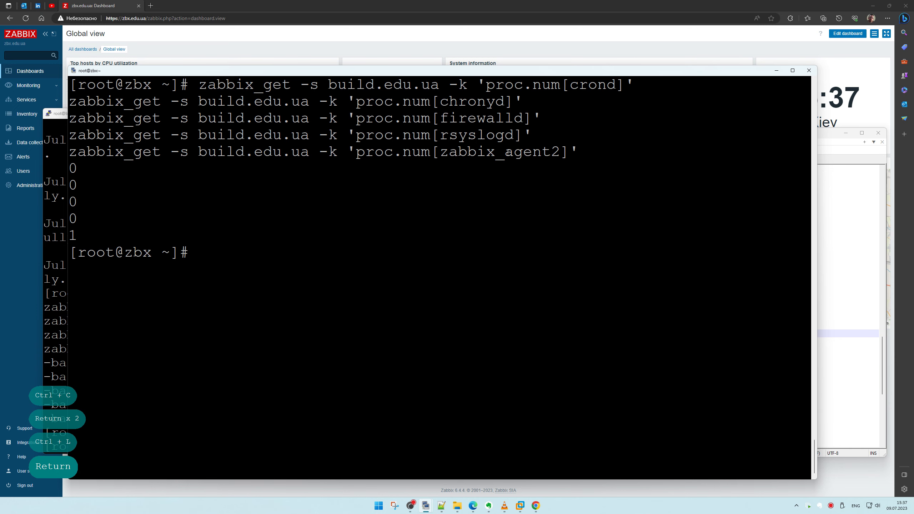
{"action": "double_click", "coordinate": [486, 150]}
{"action": "left_click", "coordinate": [776, 71]}
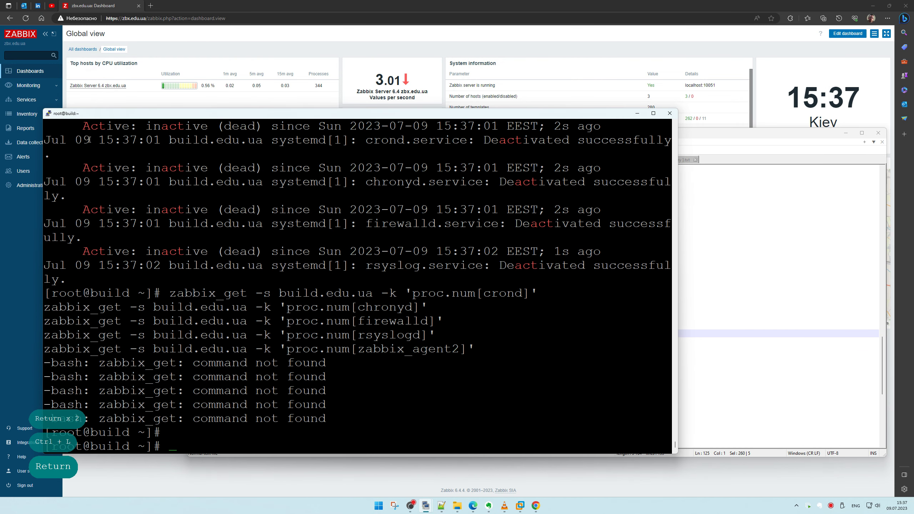
Reload the Global view to show Disaster problems for RsyslogD, FirewallD and NTP client not running.
{"action": "left_click", "coordinate": [2, 220]}
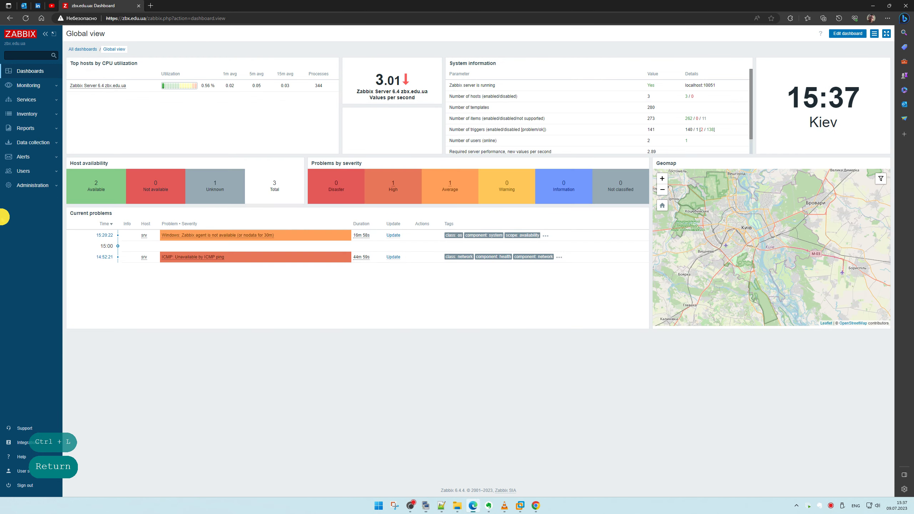
{"action": "left_click", "coordinate": [25, 18]}
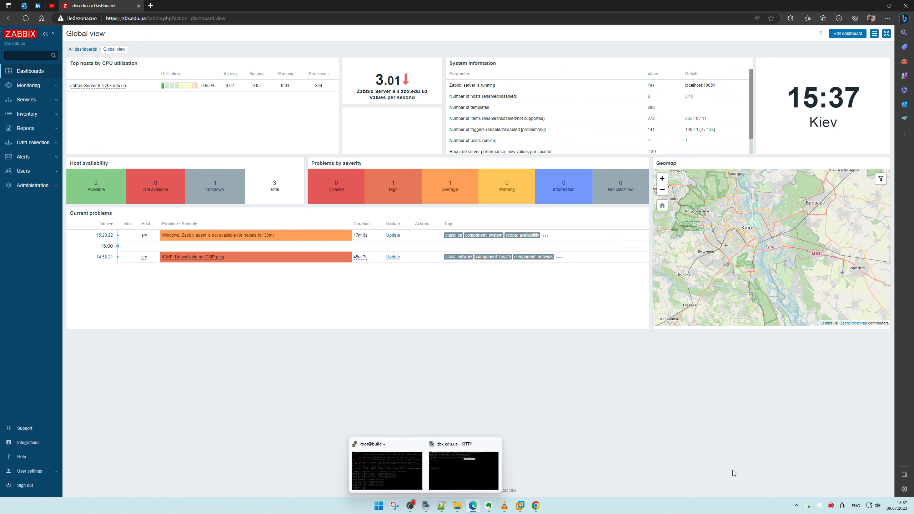
{"action": "left_click", "coordinate": [828, 503]}
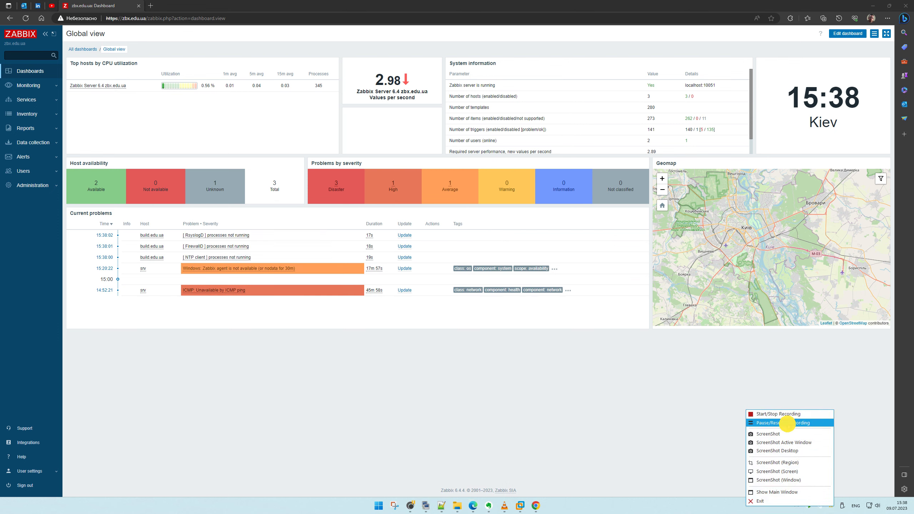
{"action": "left_click", "coordinate": [771, 409]}
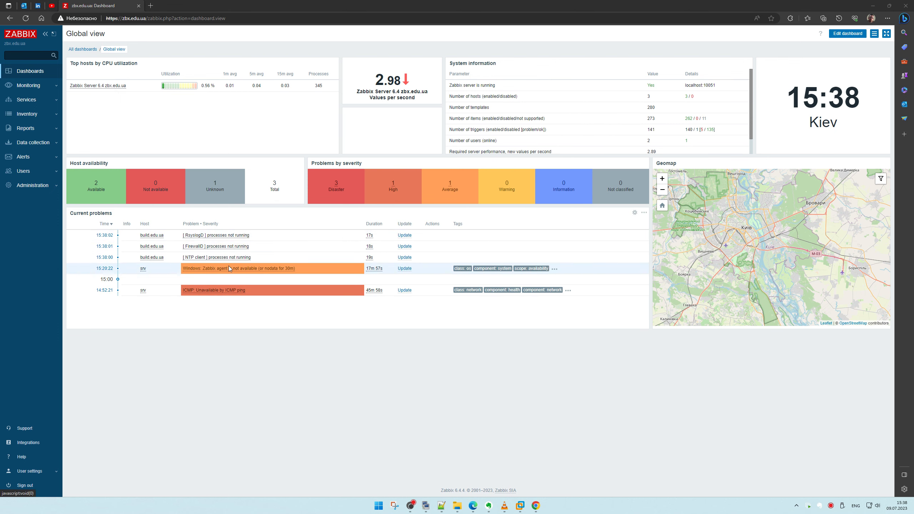
{"action": "mouse_move", "coordinate": [425, 508]}
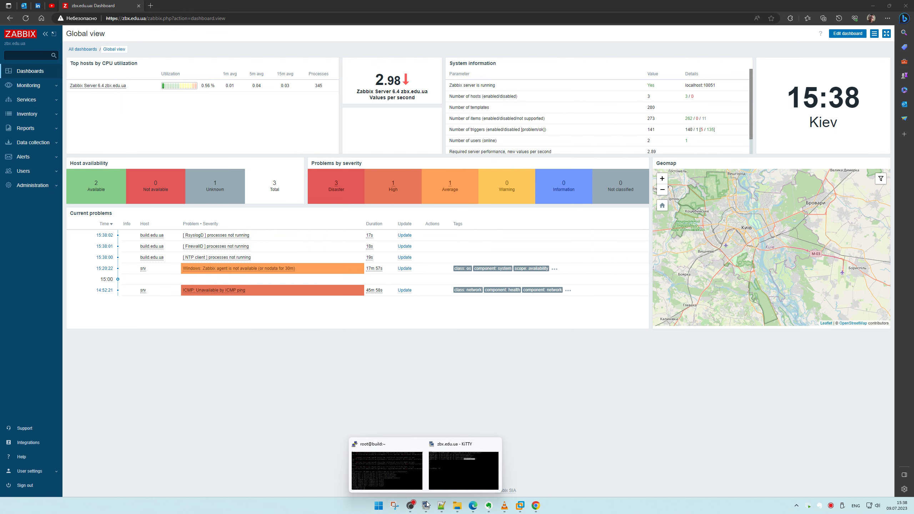
{"action": "left_click", "coordinate": [582, 378]}
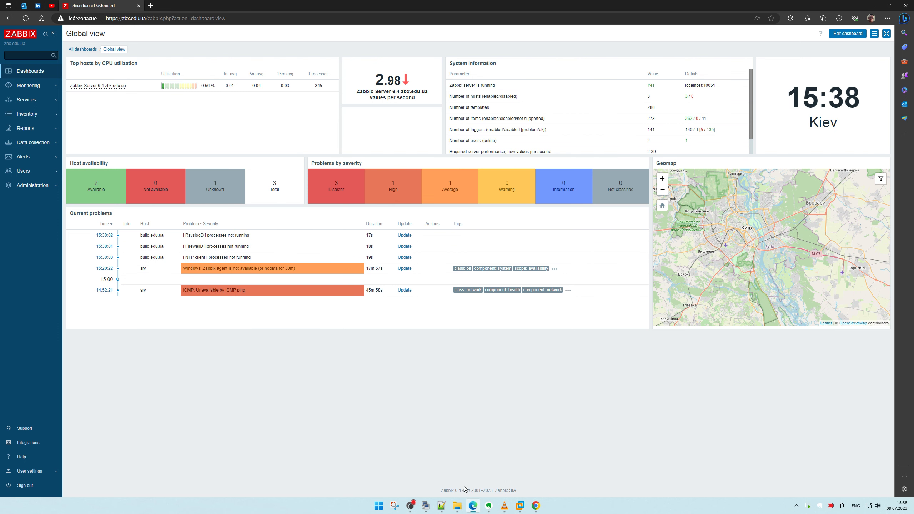
{"action": "mouse_move", "coordinate": [426, 506]}
{"action": "mouse_move", "coordinate": [468, 474]}
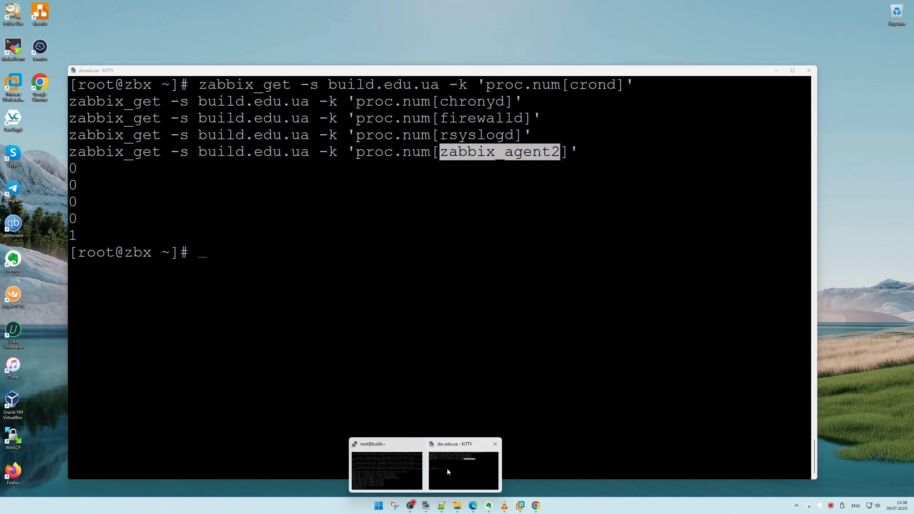
{"action": "left_click", "coordinate": [400, 468]}
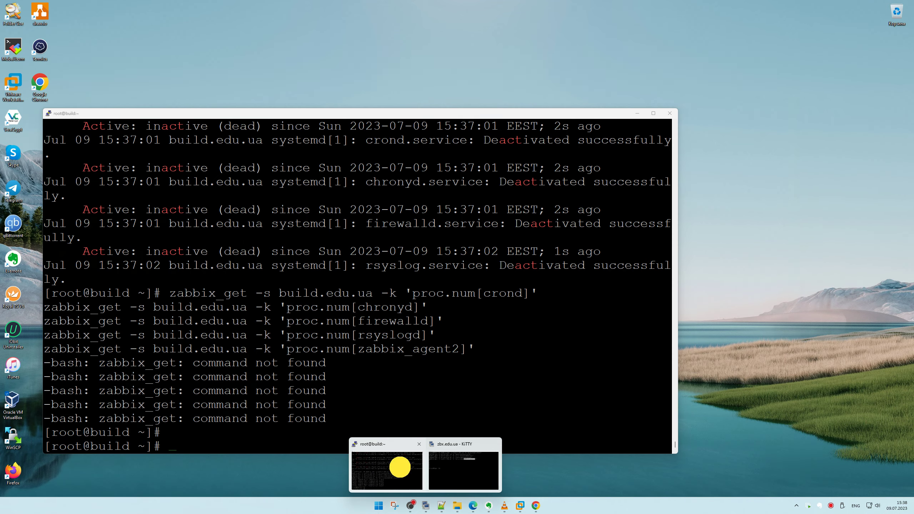
{"action": "left_click_drag", "start_coordinate": [303, 114], "coordinate": [566, 122]}
{"action": "left_click_drag", "start_coordinate": [676, 301], "coordinate": [738, 302]}
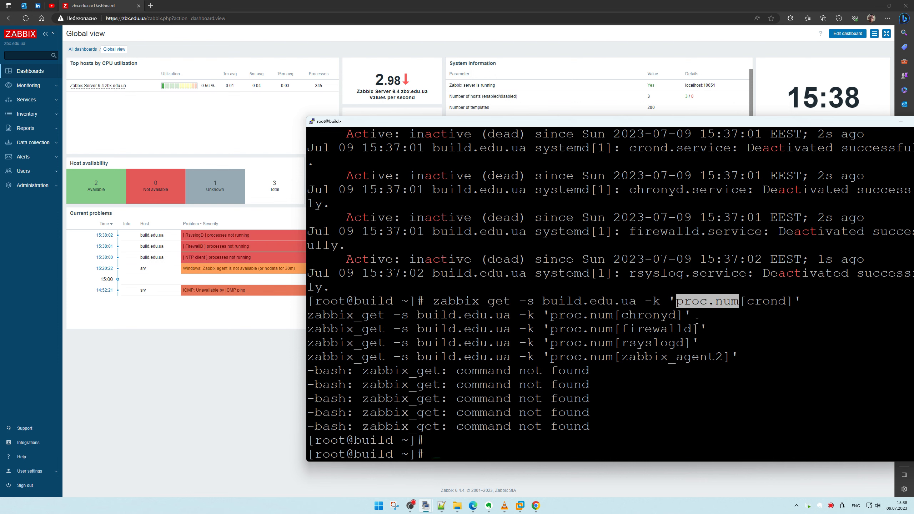
{"action": "double_click", "coordinate": [656, 316]}
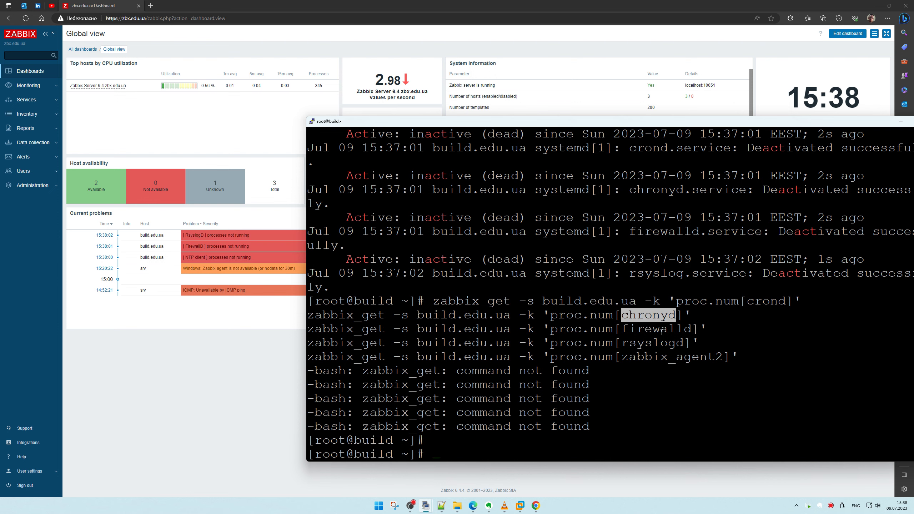
{"action": "double_click", "coordinate": [659, 329]}
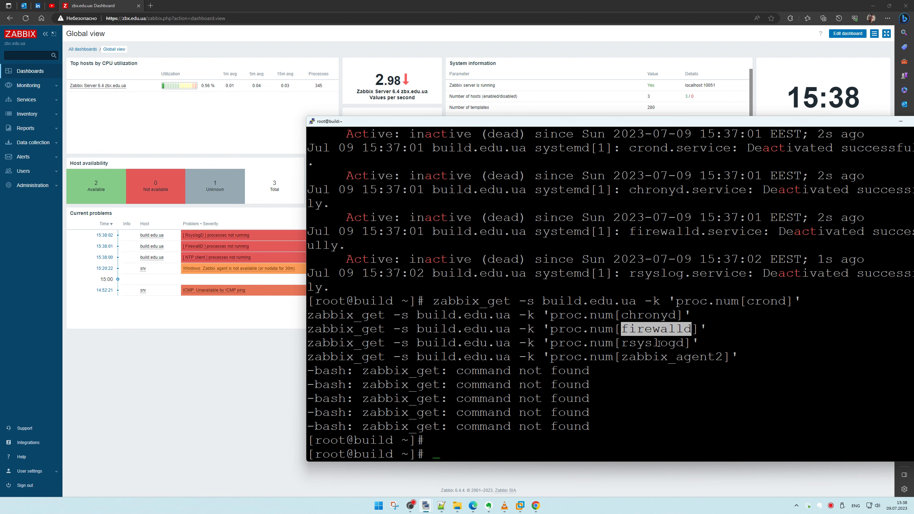
{"action": "left_click", "coordinate": [659, 343]}
{"action": "double_click", "coordinate": [659, 343]}
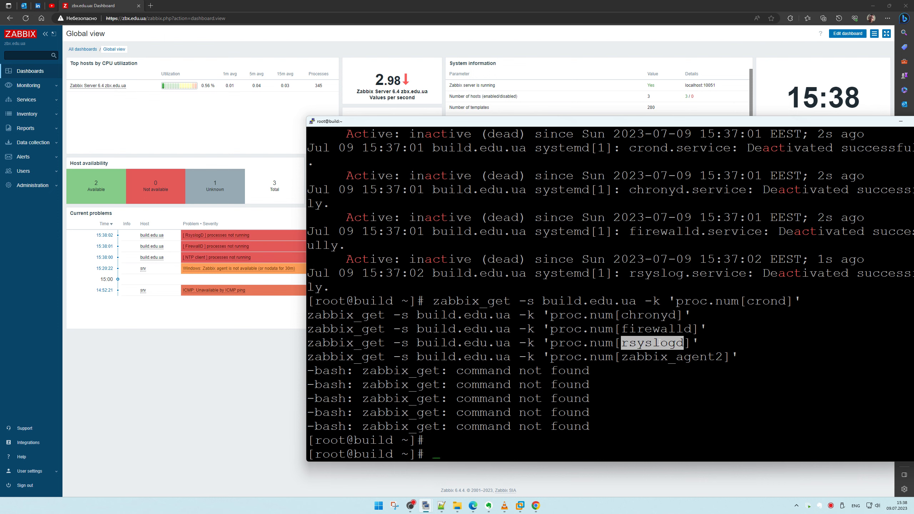
{"action": "double_click", "coordinate": [659, 330]}
{"action": "double_click", "coordinate": [648, 315]}
{"action": "double_click", "coordinate": [727, 301]}
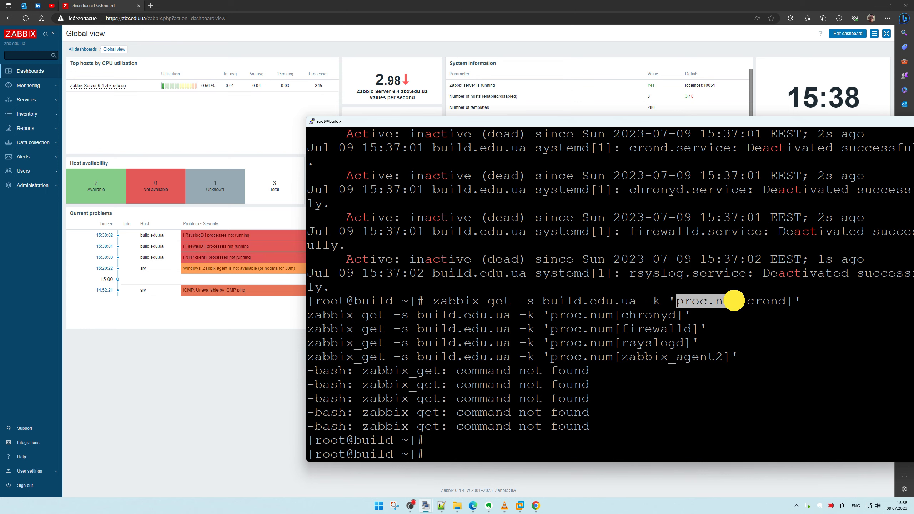
{"action": "left_click", "coordinate": [26, 142]}
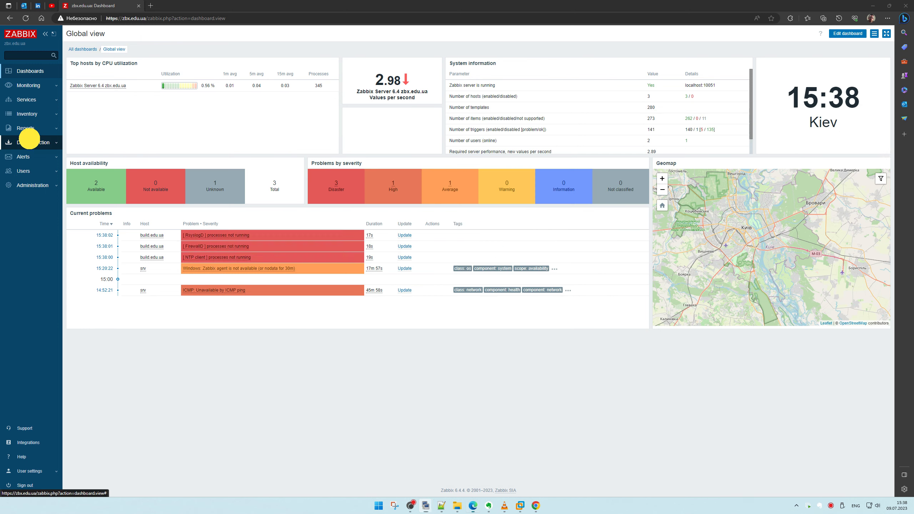
Inspect the Cron Scheduler item in the RHEL 9 Process template's items list.
{"action": "left_click", "coordinate": [26, 177]}
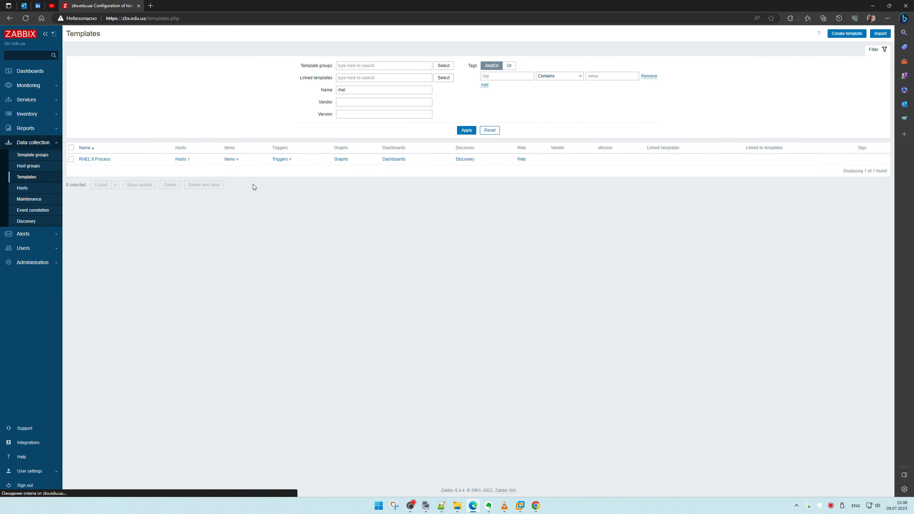
{"action": "left_click", "coordinate": [101, 160]}
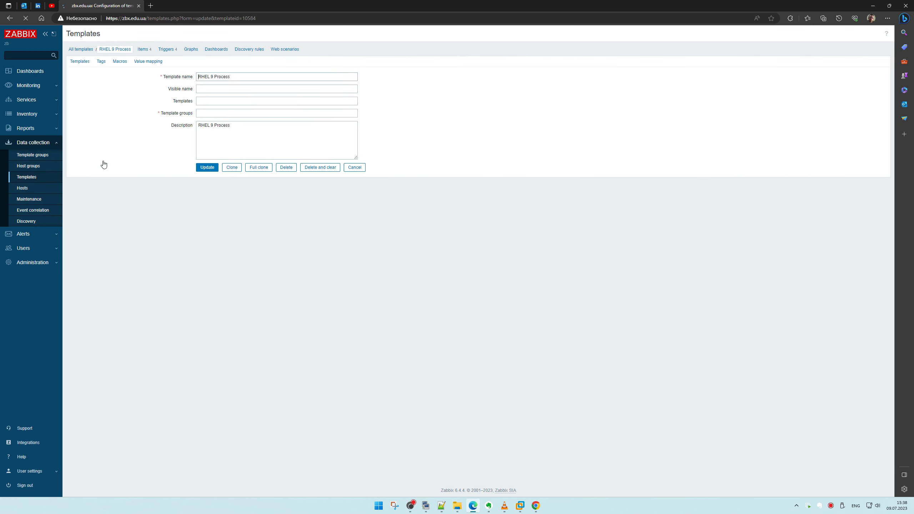
{"action": "left_click", "coordinate": [145, 50]}
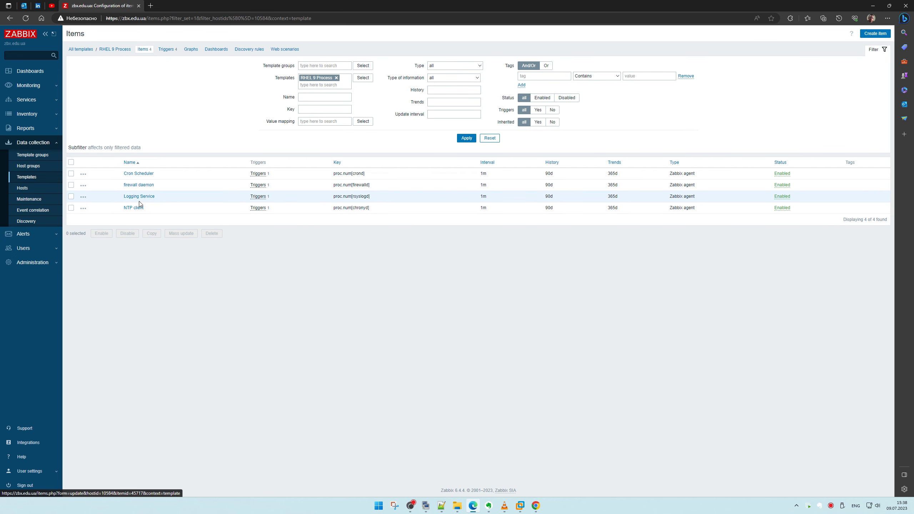
{"action": "left_click", "coordinate": [138, 173]}
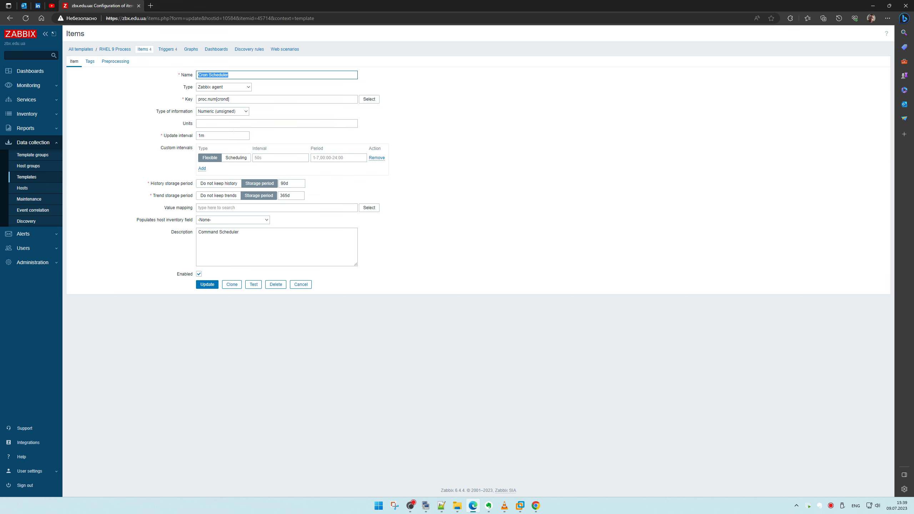
Rebuild the cron Scheduler trigger expression as last(/RHEL 9 Process/proc.num[crond])=0.
{"action": "left_click", "coordinate": [167, 49]}
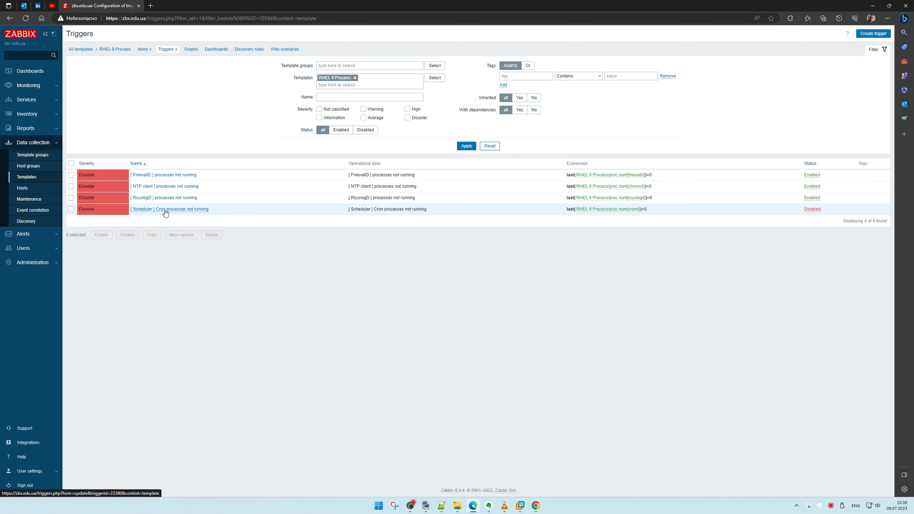
{"action": "left_click", "coordinate": [165, 211]}
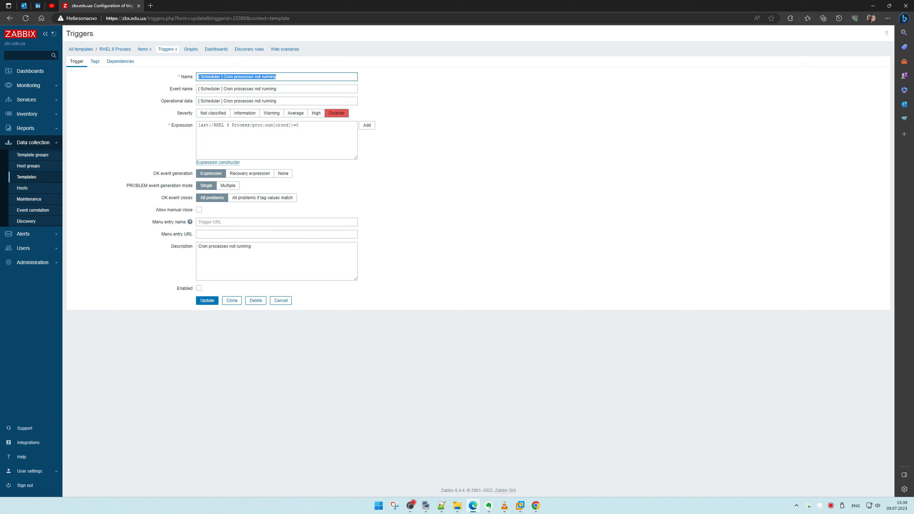
{"action": "left_click", "coordinate": [225, 126]}
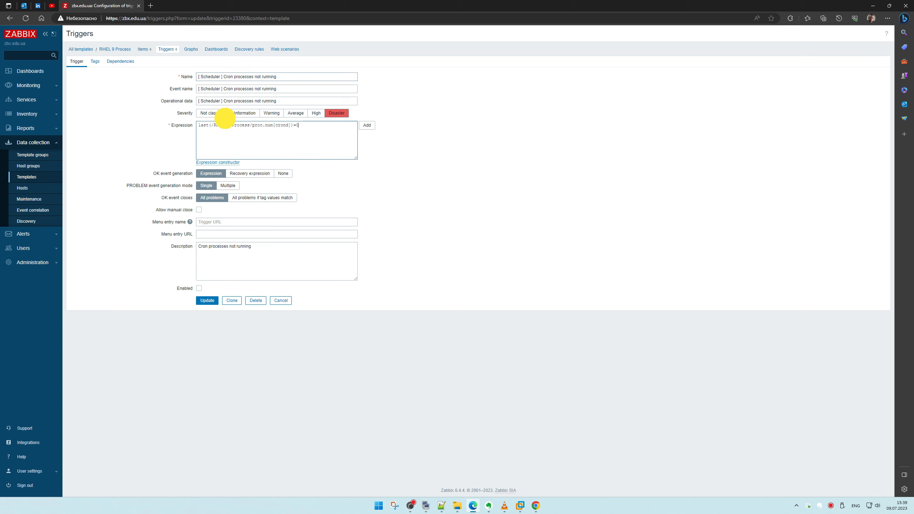
{"action": "key", "text": "ctrl+a"}
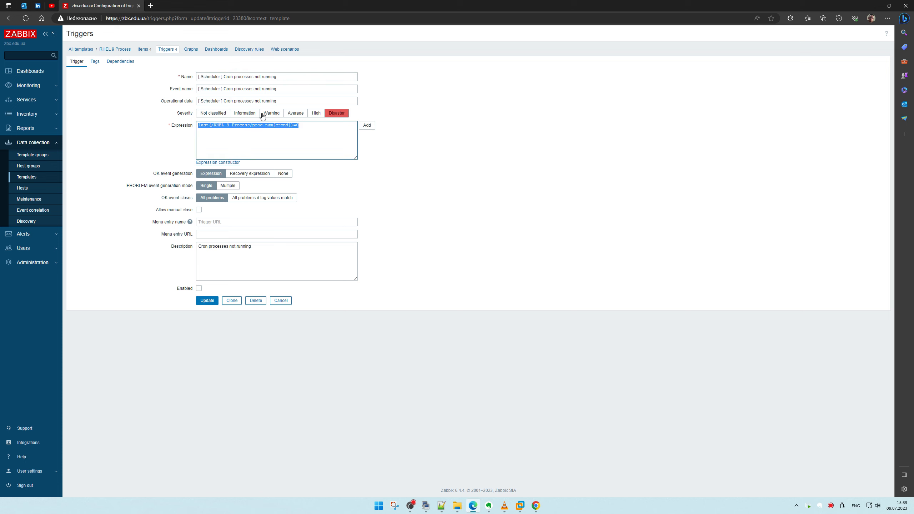
{"action": "key", "text": "Delete"}
{"action": "left_click", "coordinate": [371, 126]}
{"action": "left_click", "coordinate": [483, 67]}
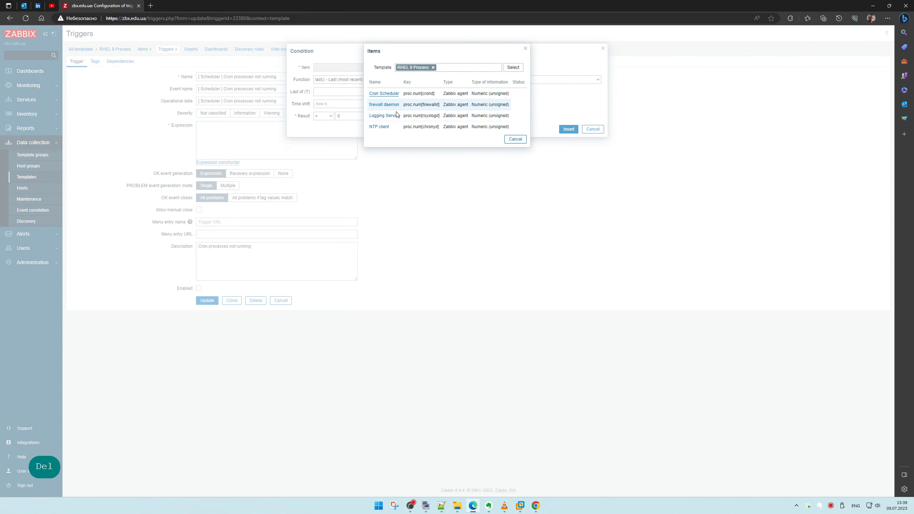
{"action": "left_click", "coordinate": [392, 94]}
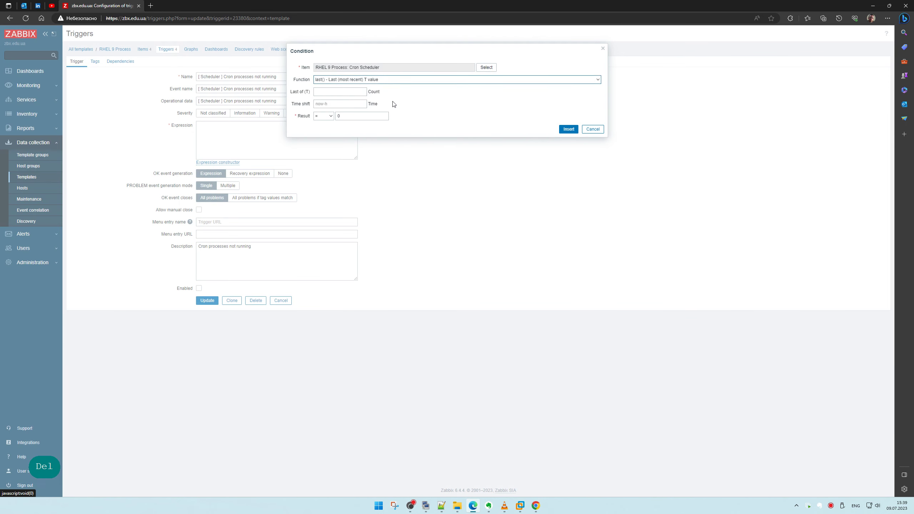
{"action": "left_click", "coordinate": [568, 129]}
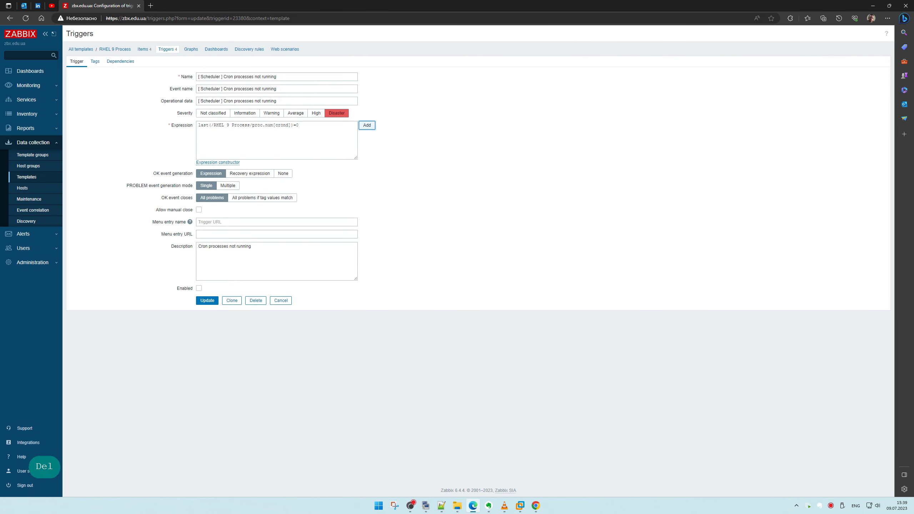
Copy the new expression, update the trigger, and return to the Global view dashboard.
{"action": "key", "text": "ctrl+a"}
{"action": "key", "text": "ctrl+c"}
{"action": "left_click", "coordinate": [208, 301]}
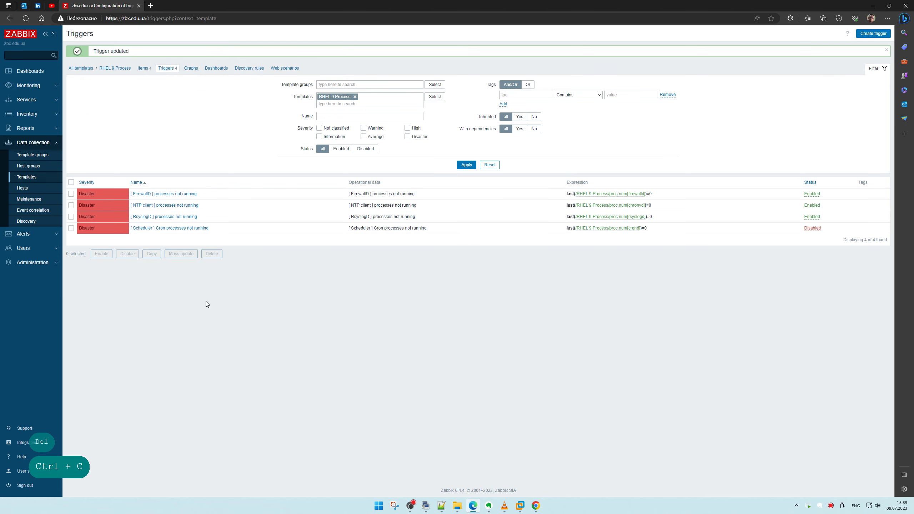
{"action": "left_click", "coordinate": [30, 71]}
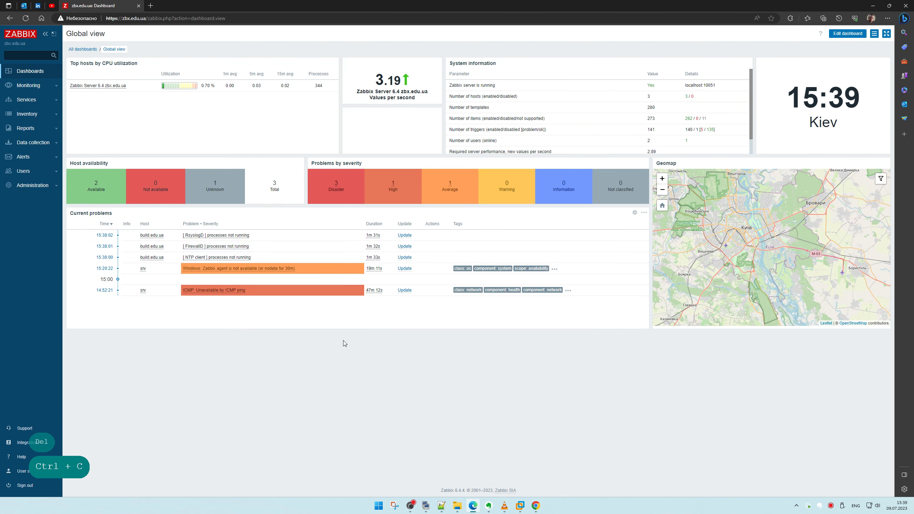
Bring the Notepad++ notes forward, move the window aside, and clear the zabbix_get selection.
{"action": "mouse_move", "coordinate": [441, 506]}
{"action": "left_click", "coordinate": [425, 465]}
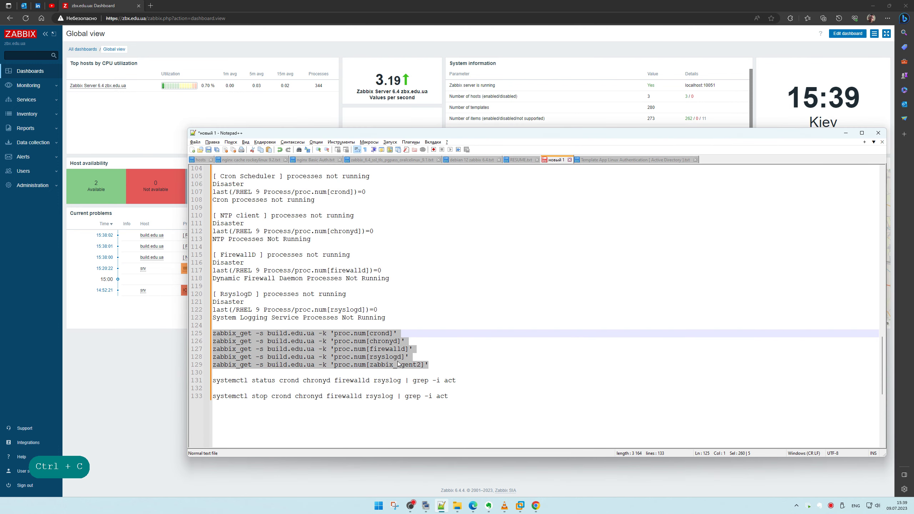
{"action": "left_click_drag", "start_coordinate": [330, 132], "coordinate": [462, 145]}
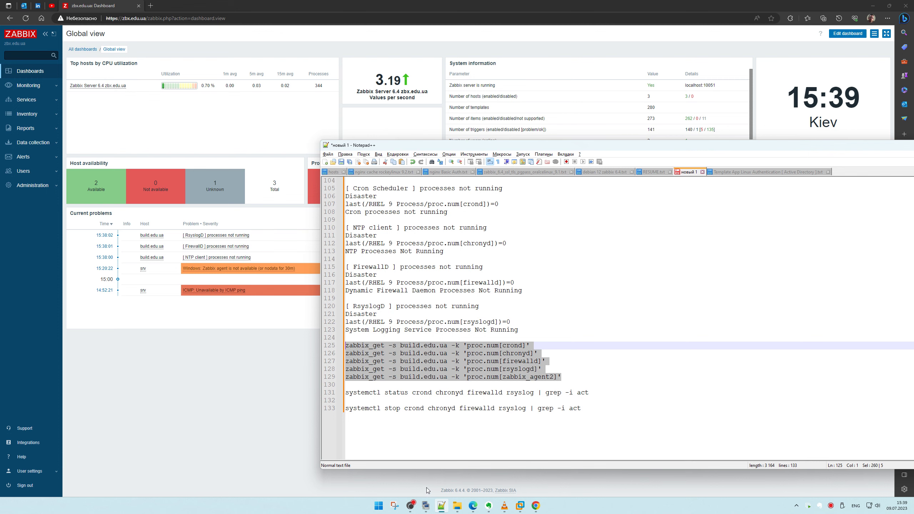
{"action": "left_click", "coordinate": [491, 362]}
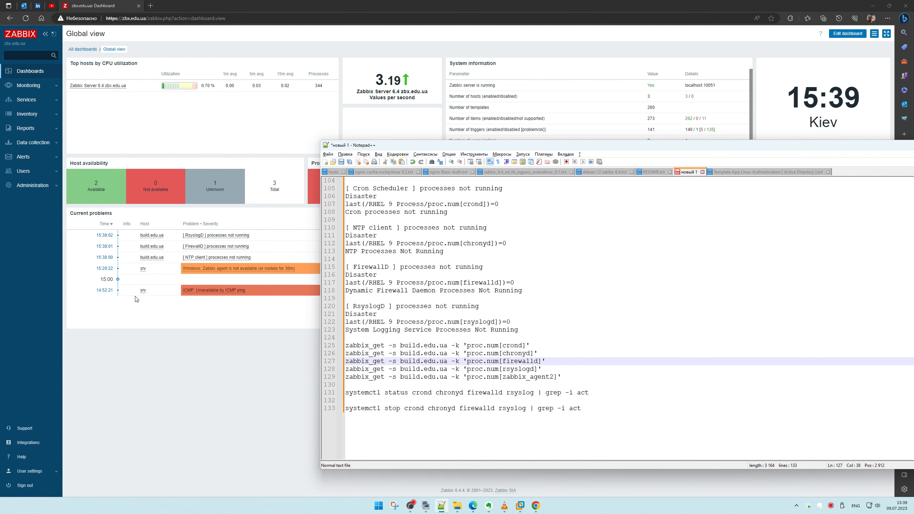
Correct line 133's stop command so crond isn't repeated, then copy the whole command.
{"action": "left_click", "coordinate": [599, 401]}
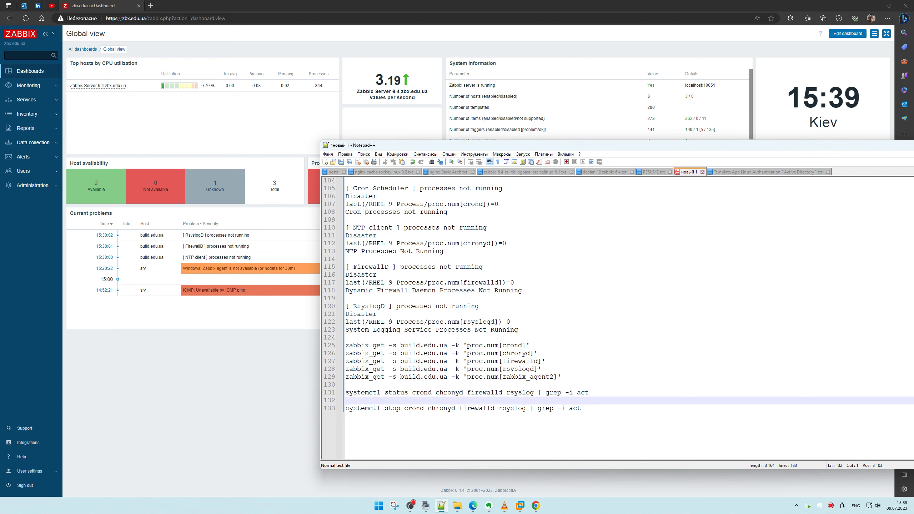
{"action": "left_click", "coordinate": [529, 408]}
{"action": "type", "text": "c"}
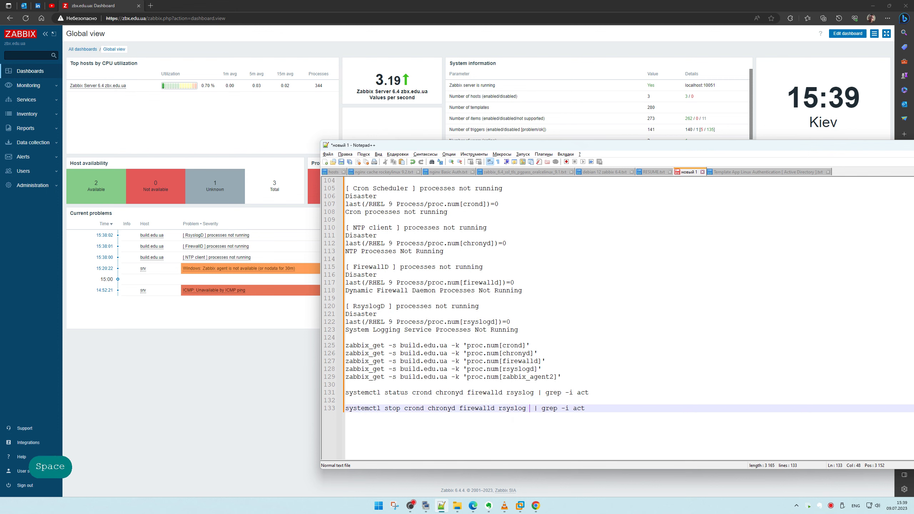
{"action": "type", "text": "rond"}
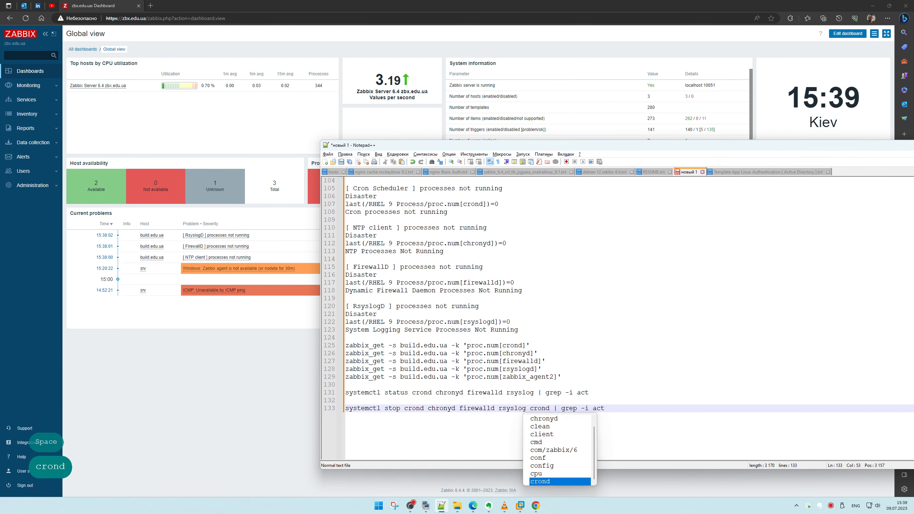
{"action": "key", "text": "ctrl+c"}
{"action": "left_click", "coordinate": [554, 408]}
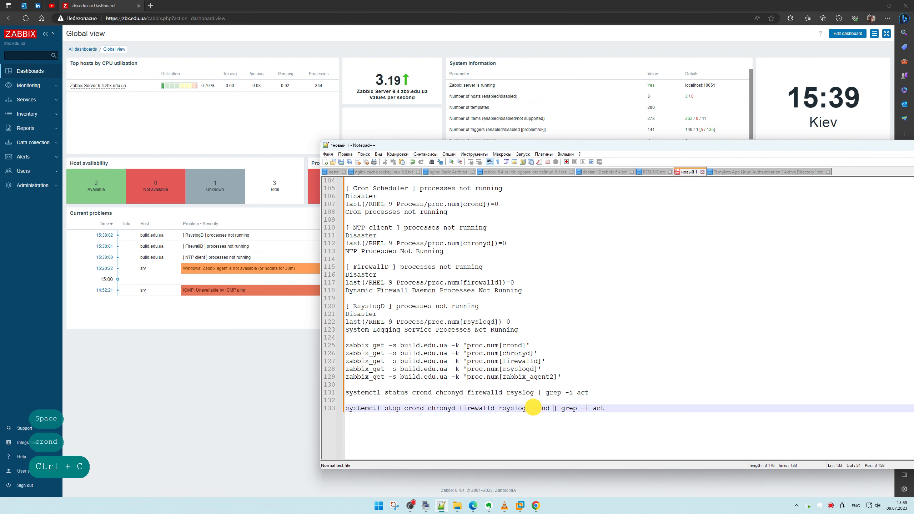
{"action": "double_click", "coordinate": [534, 408]}
{"action": "key", "text": "ctrl+c"}
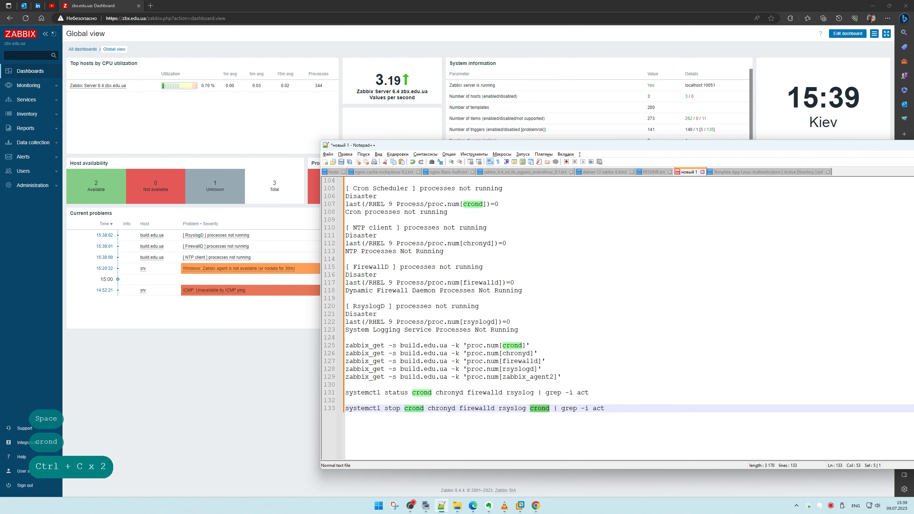
{"action": "double_click", "coordinate": [422, 393]}
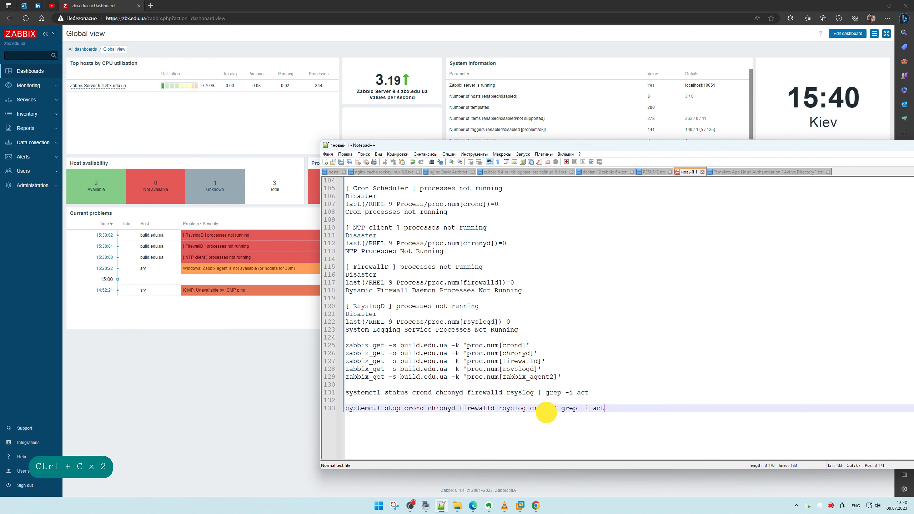
{"action": "double_click", "coordinate": [540, 408]}
{"action": "key", "text": "Delete"}
{"action": "key", "text": "Delete"}
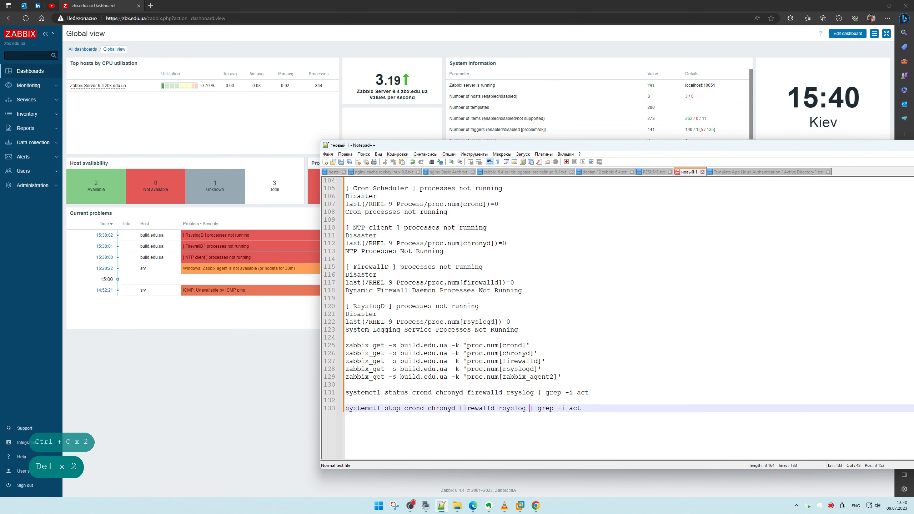
{"action": "left_click_drag", "start_coordinate": [591, 409], "coordinate": [272, 410]}
{"action": "key", "text": "ctrl+c"}
{"action": "key", "text": "ctrl+c"}
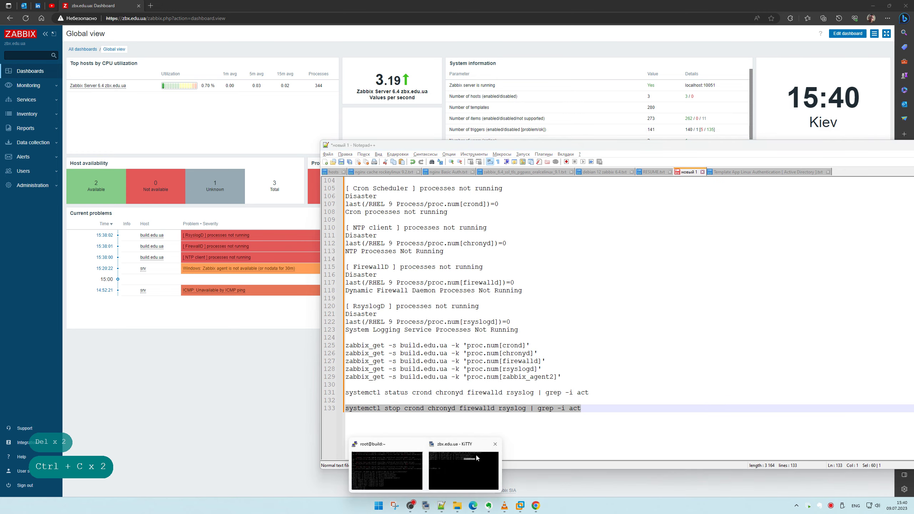
Paste the stop command, unexecuted, at the build.edu.ua root terminal prompt.
{"action": "left_click", "coordinate": [429, 448]}
{"action": "right_click", "coordinate": [357, 371]}
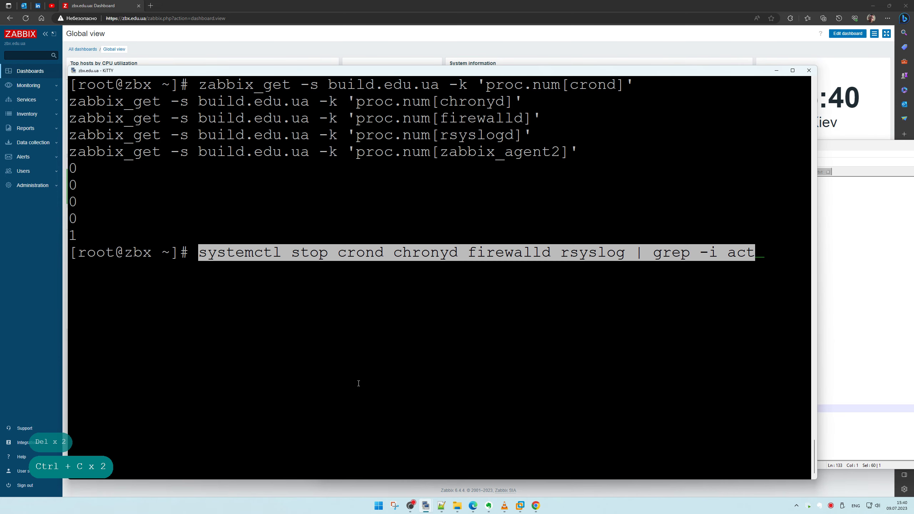
{"action": "key", "text": "ctrl+c"}
{"action": "left_click", "coordinate": [777, 70]}
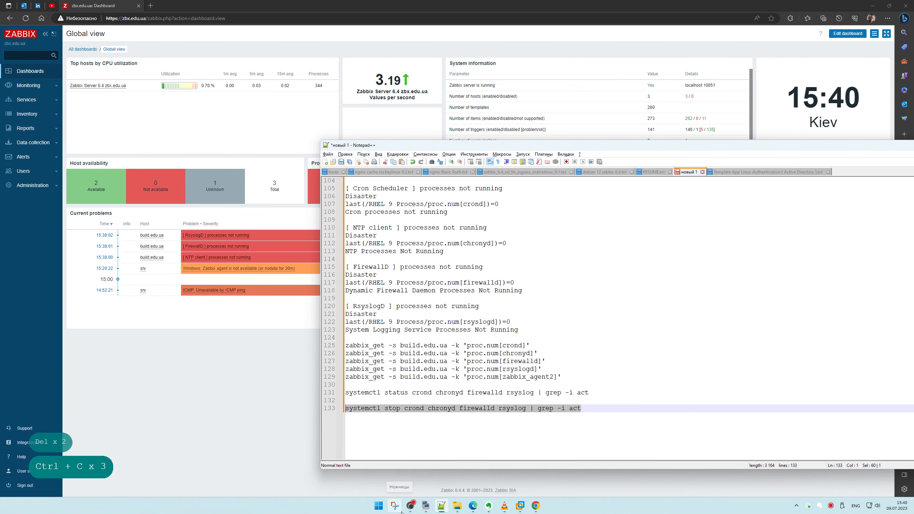
{"action": "mouse_move", "coordinate": [415, 496]}
{"action": "left_click", "coordinate": [392, 475]}
{"action": "right_click", "coordinate": [434, 330]}
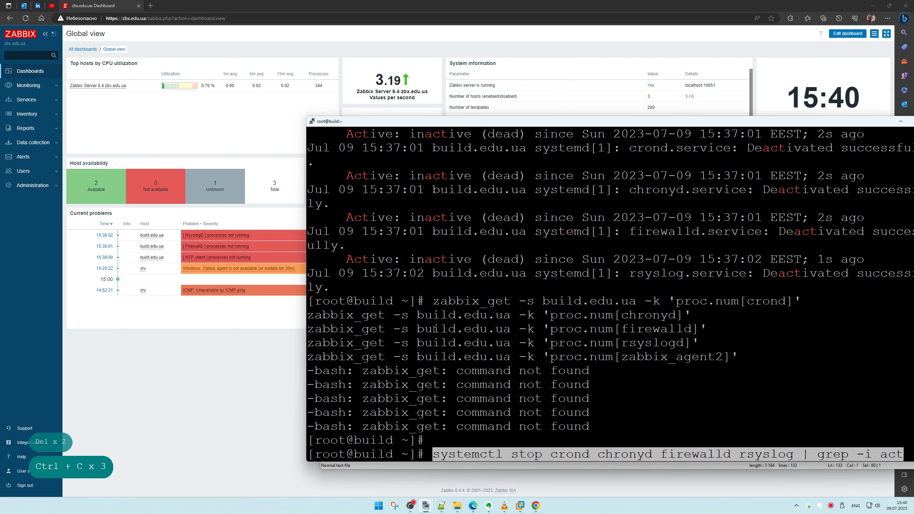
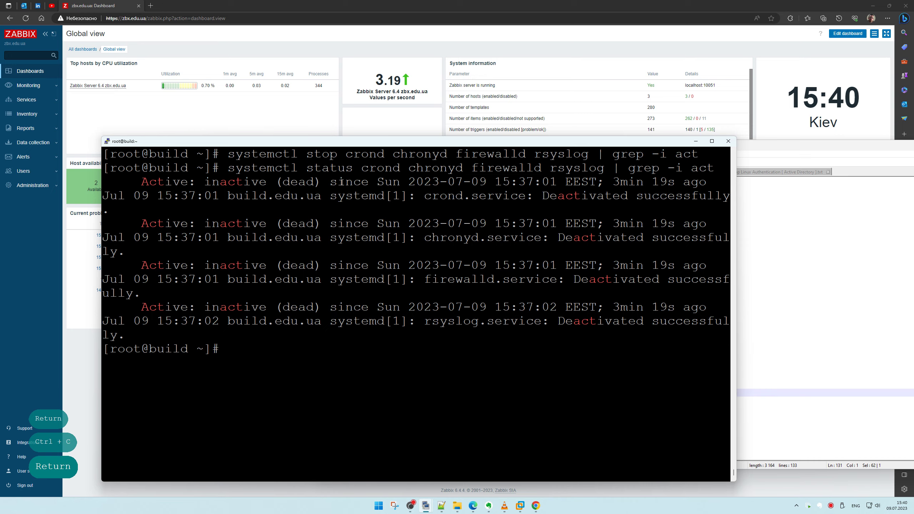
Paste the zabbix_get proc.num[crond] query for build.edu.ua into the zbx terminal and run it.
{"action": "left_click_drag", "start_coordinate": [362, 146], "coordinate": [352, 245]}
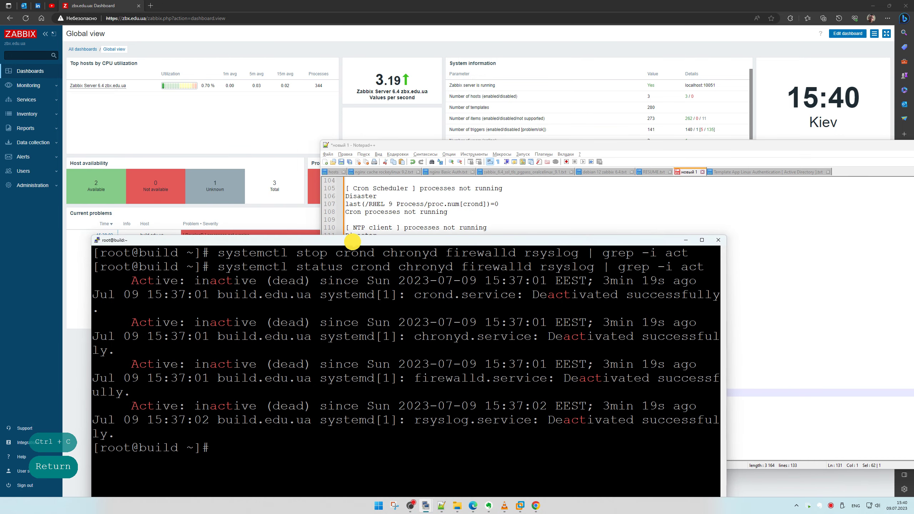
{"action": "key", "text": "ctrl"}
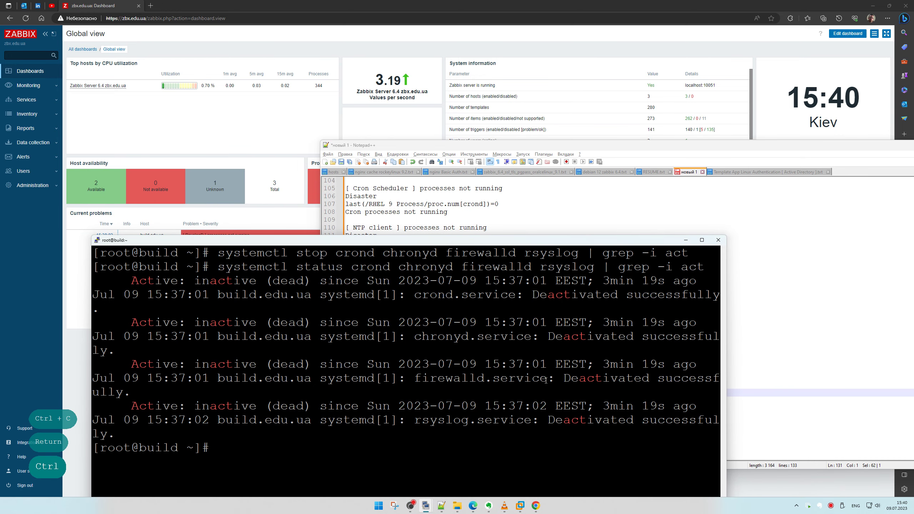
{"action": "mouse_move", "coordinate": [426, 505]}
{"action": "left_click", "coordinate": [473, 454]}
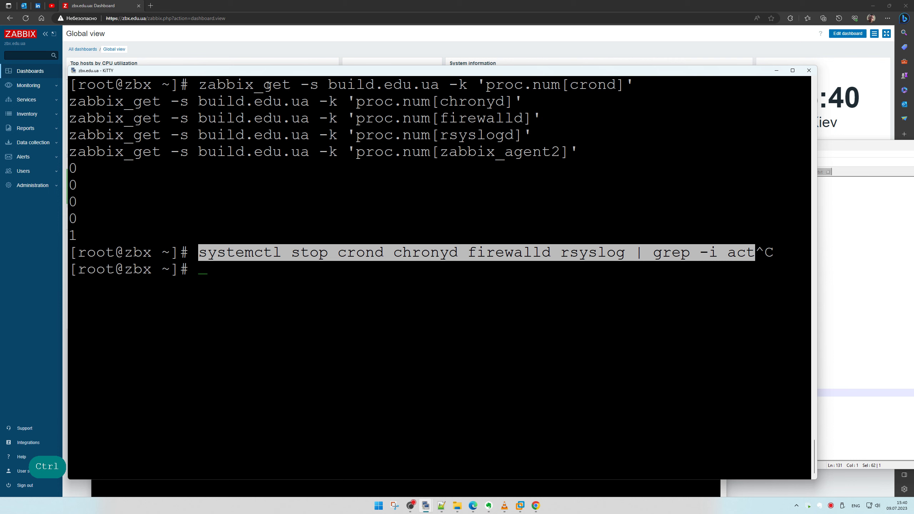
{"action": "left_click_drag", "start_coordinate": [200, 85], "coordinate": [626, 85]}
{"action": "right_click", "coordinate": [465, 315]}
{"action": "key", "text": "Return"}
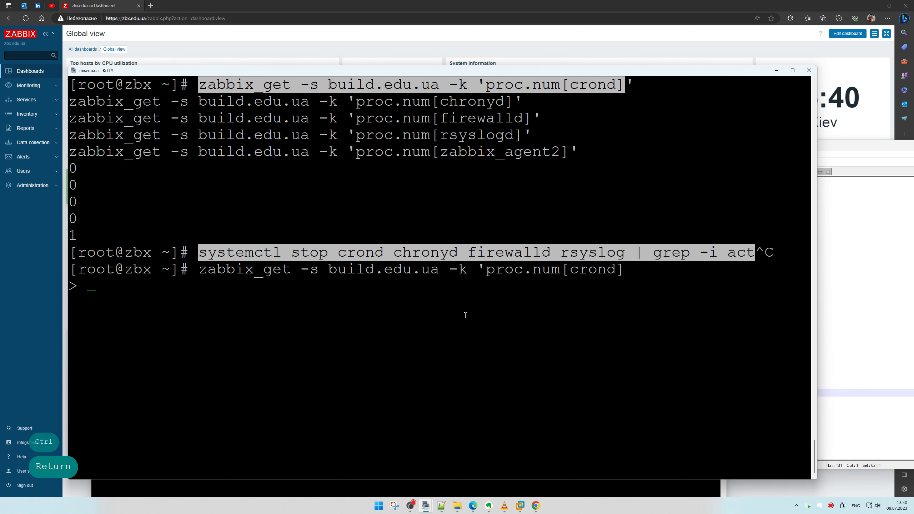
Add the missing closing quote and rerun the crond query three times, each returning 0.
{"action": "key", "text": "ctrl+c"}
{"action": "key", "text": "Up"}
{"action": "type", "text": "'"}
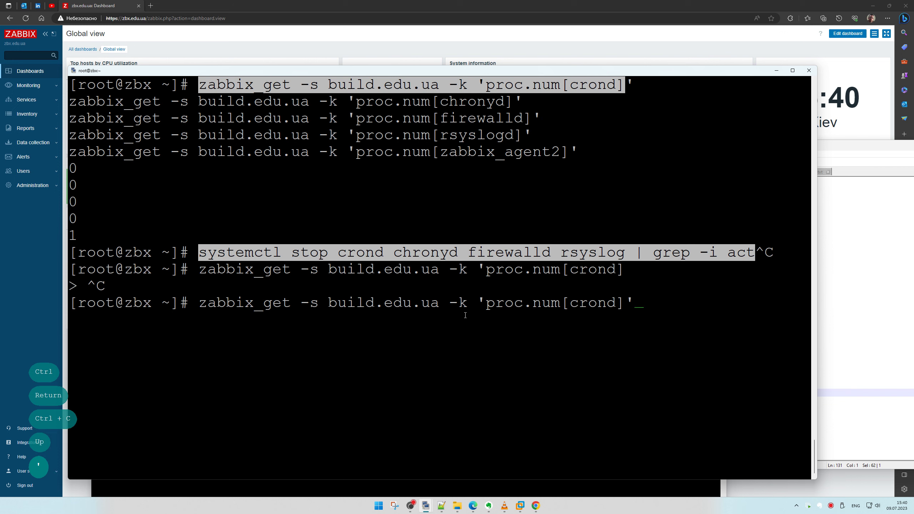
{"action": "key", "text": "Return"}
{"action": "key", "text": "Up"}
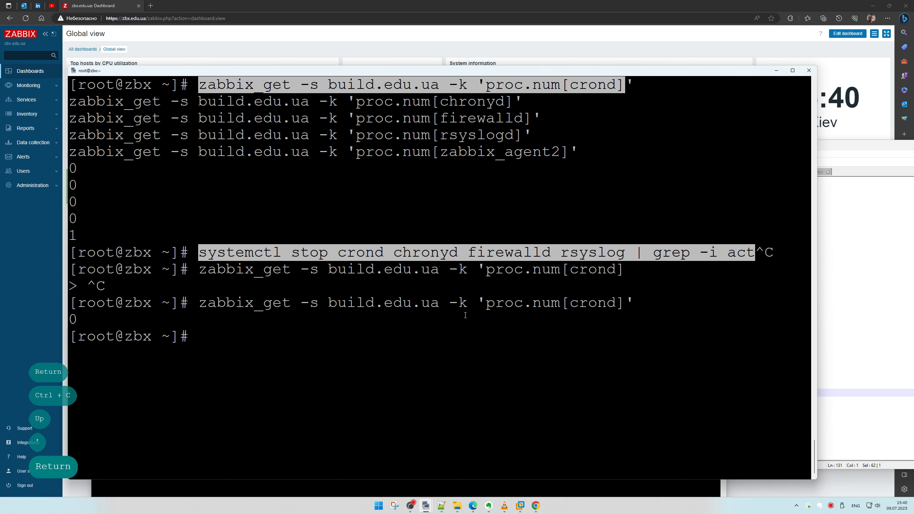
{"action": "key", "text": "Return"}
{"action": "key", "text": "Up"}
{"action": "key", "text": "Return"}
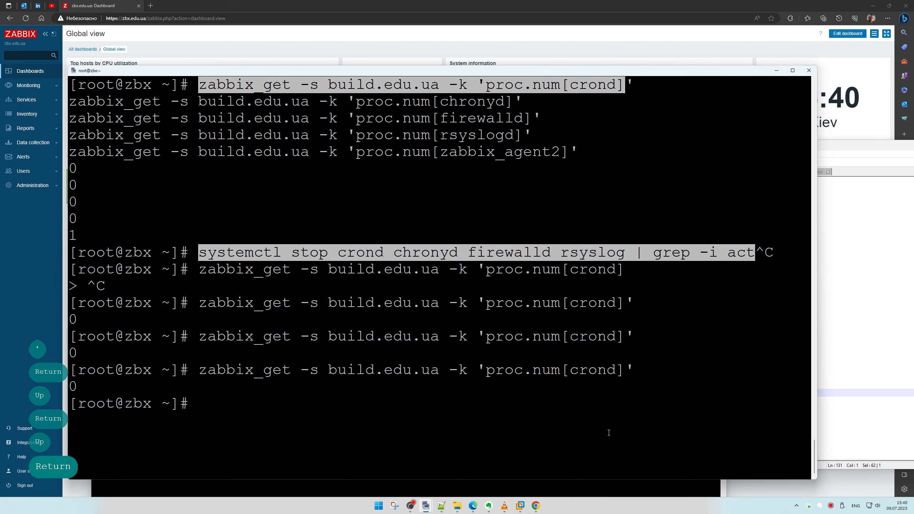
Reload the dashboard and open the RHEL 9 Process template from Data collection > Templates.
{"action": "left_click", "coordinate": [30, 305]}
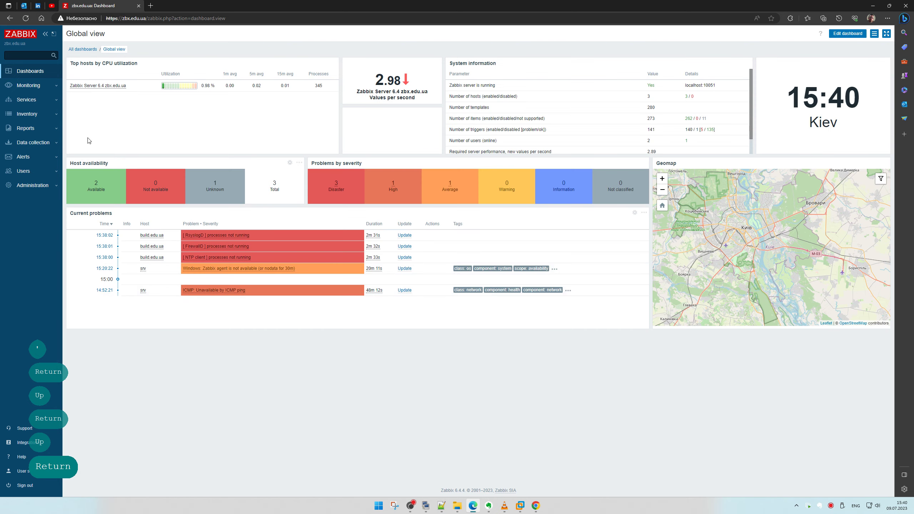
{"action": "left_click", "coordinate": [26, 18]}
{"action": "left_click", "coordinate": [33, 142]}
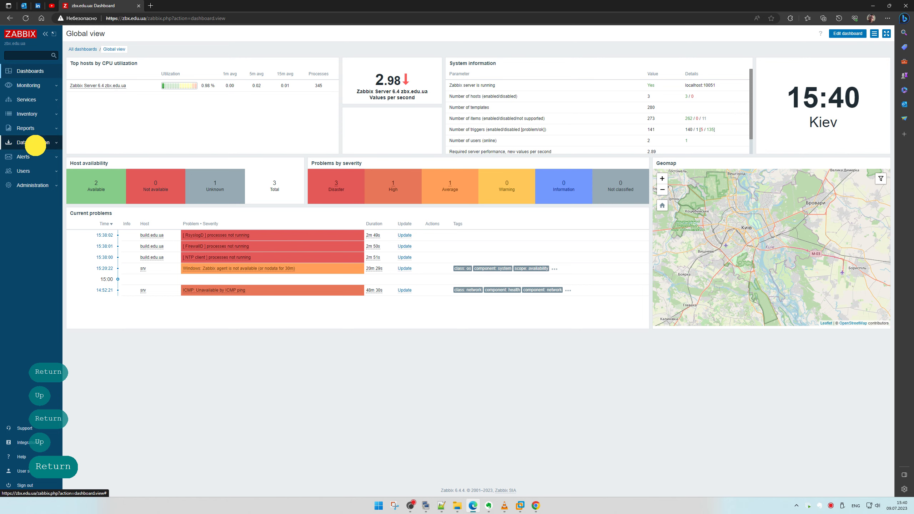
{"action": "left_click", "coordinate": [27, 177]}
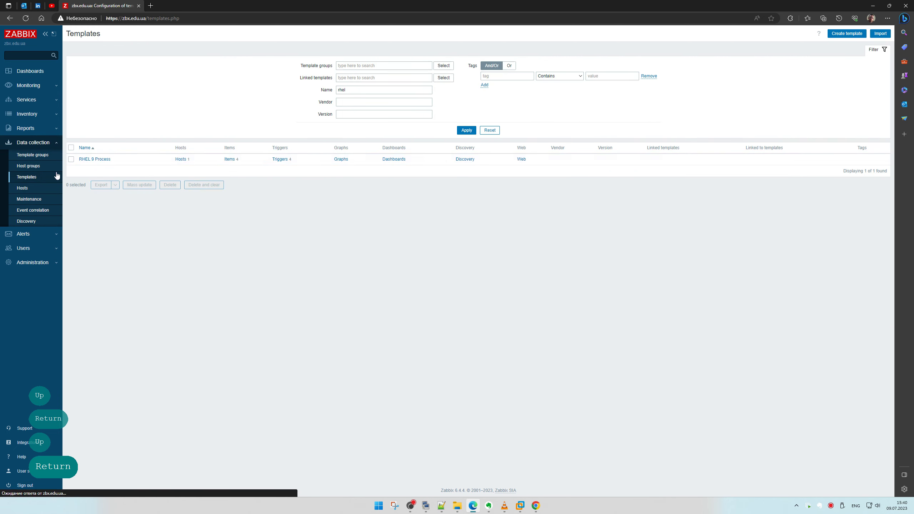
{"action": "left_click", "coordinate": [106, 162]}
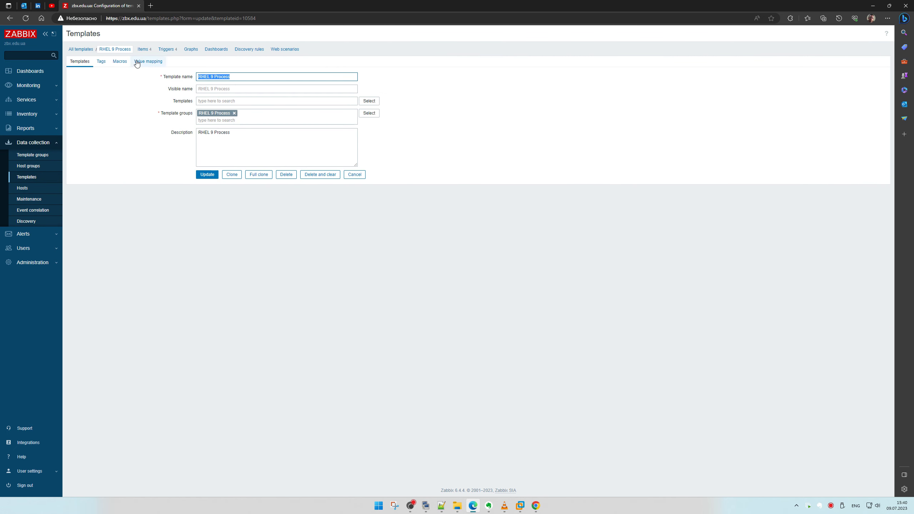
Inspect the template's Cron Scheduler item and its key proc.num[crond].
{"action": "left_click", "coordinate": [166, 49]}
{"action": "left_click", "coordinate": [143, 49]}
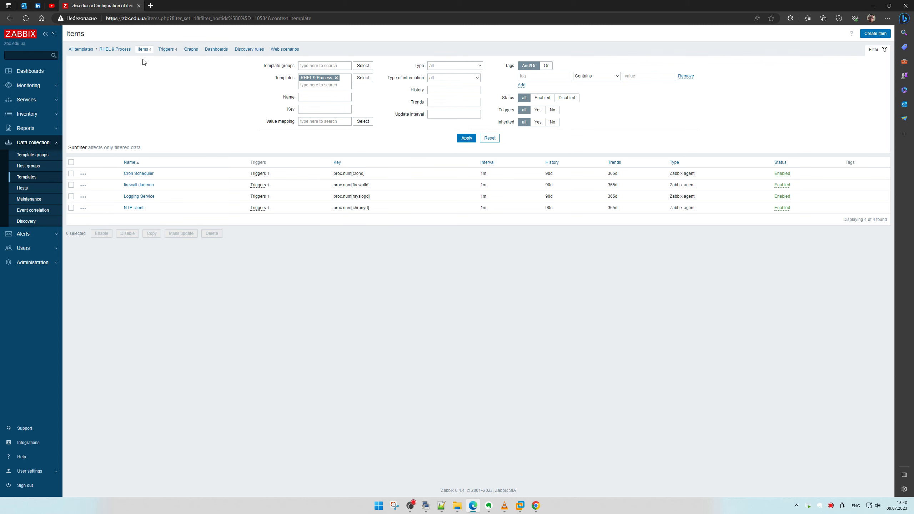
{"action": "left_click", "coordinate": [144, 177]}
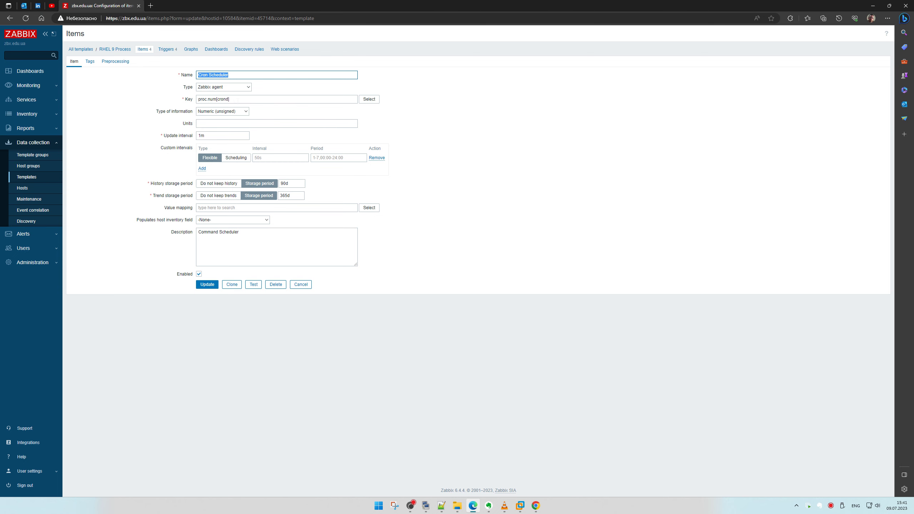
{"action": "left_click", "coordinate": [236, 100]}
Rerun the crond query on the server, then list the template's triggers showing Cron disabled.
{"action": "key", "text": "alt+Tab"}
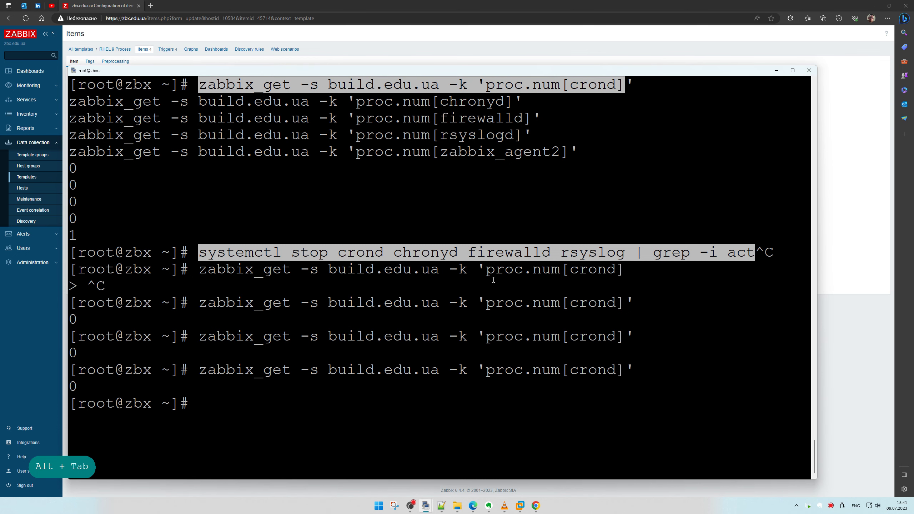
{"action": "key", "text": "Up"}
{"action": "key", "text": "Return"}
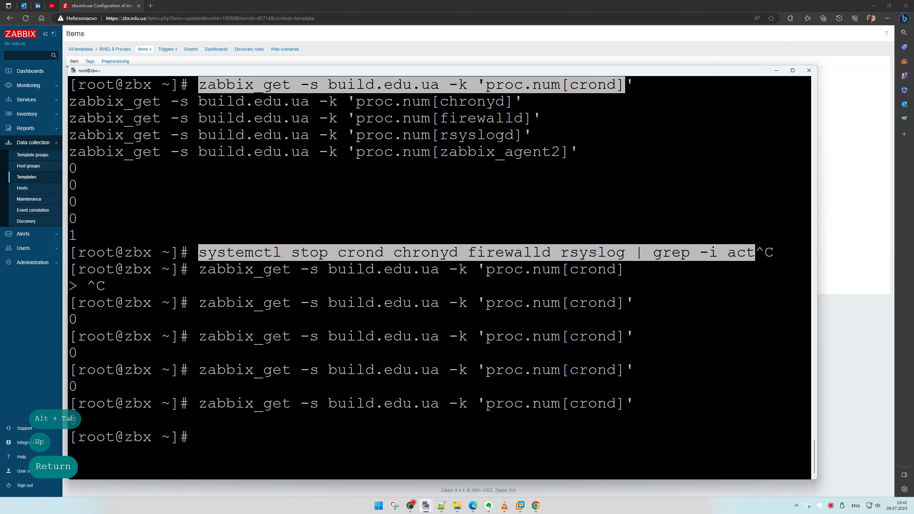
{"action": "key", "text": "alt+Tab"}
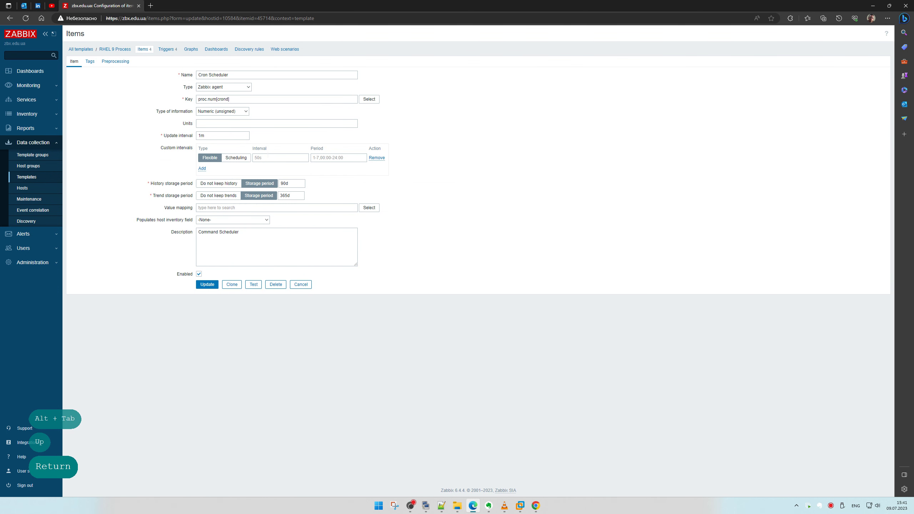
{"action": "left_click", "coordinate": [257, 247]}
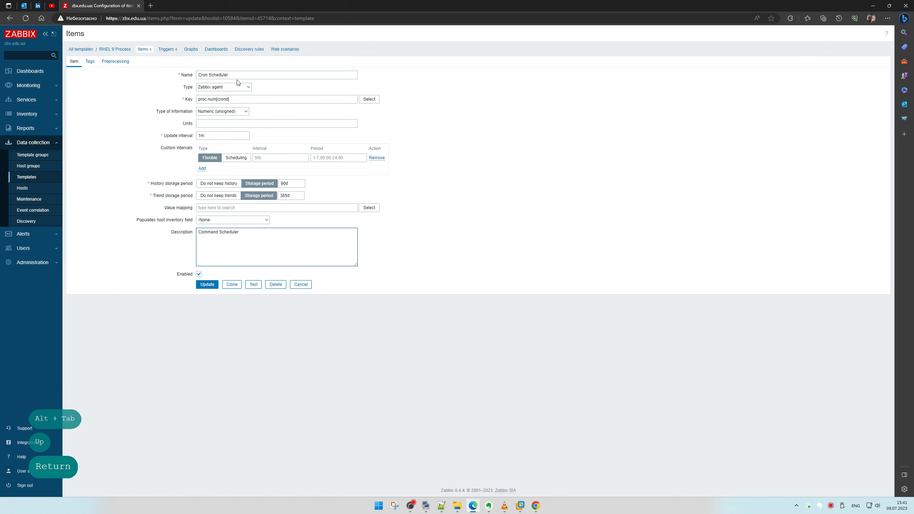
{"action": "left_click", "coordinate": [167, 49]}
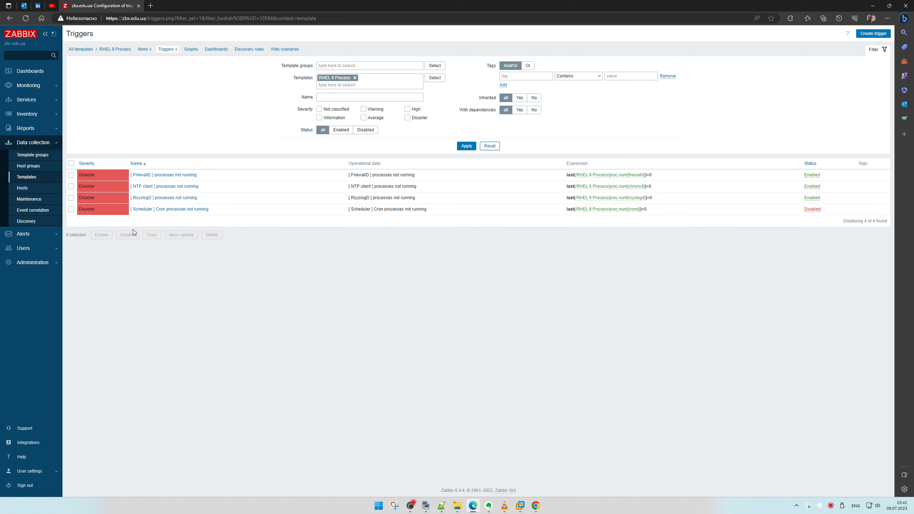
Enable the Cron processes not running trigger and update it.
{"action": "left_click", "coordinate": [172, 209]}
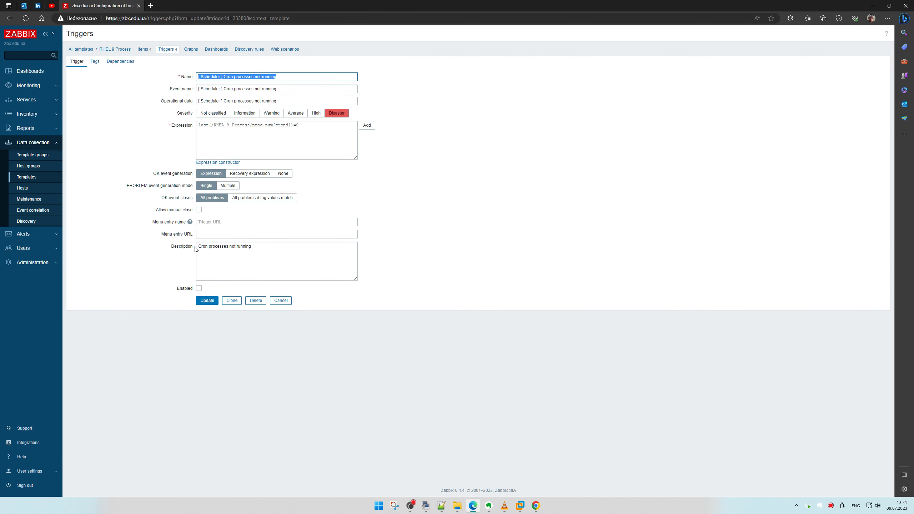
{"action": "left_click", "coordinate": [199, 288]}
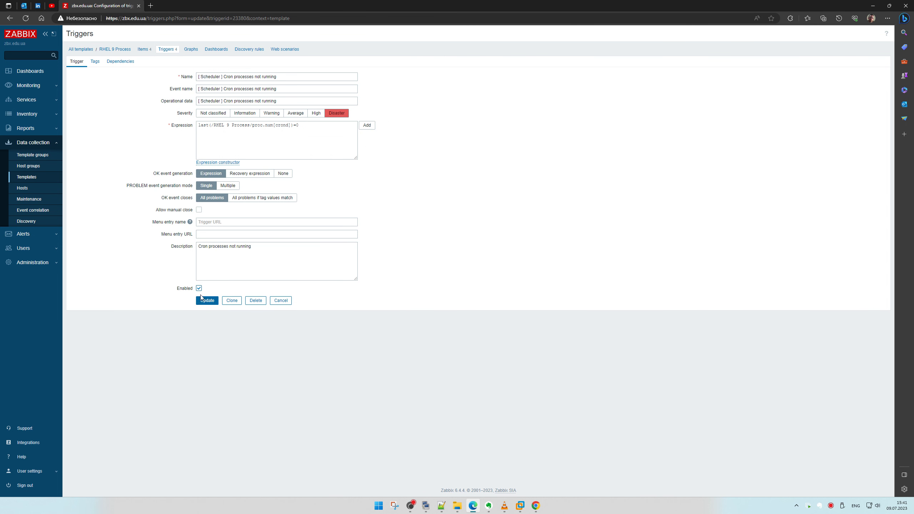
{"action": "left_click", "coordinate": [207, 301]}
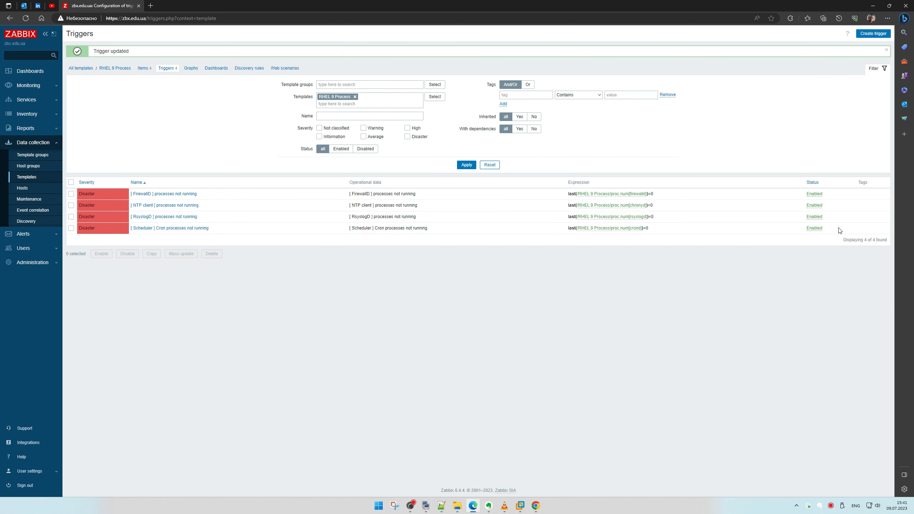
Return to the Global view dashboard, now listing four Disaster problems, then bring up the terminals.
{"action": "left_click", "coordinate": [30, 70]}
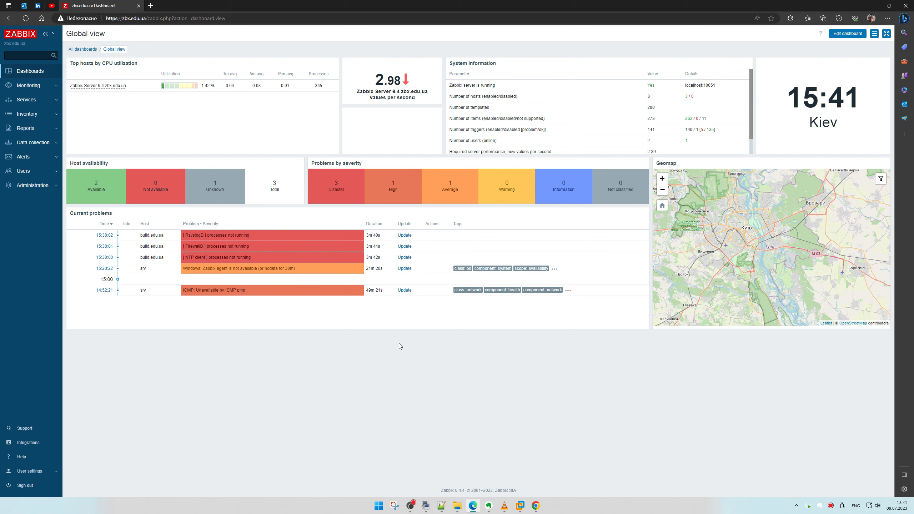
{"action": "right_click", "coordinate": [830, 506]}
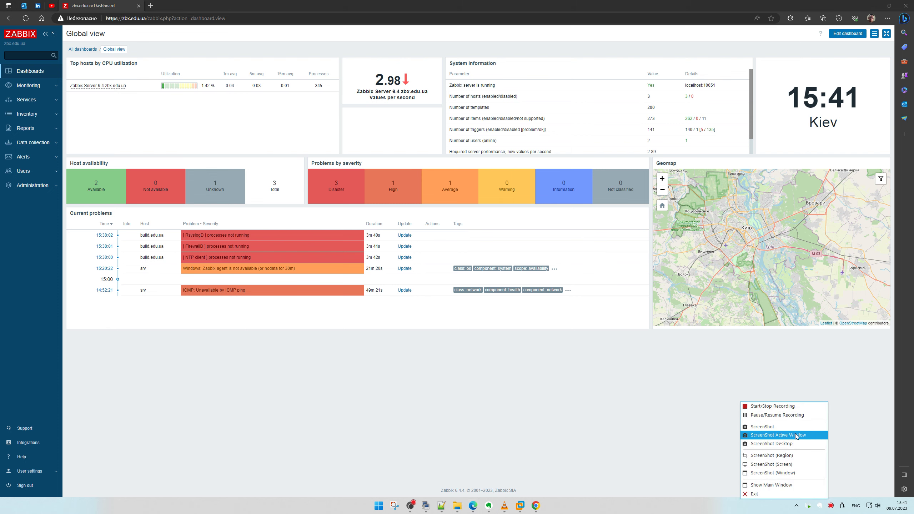
{"action": "left_click", "coordinate": [788, 416]}
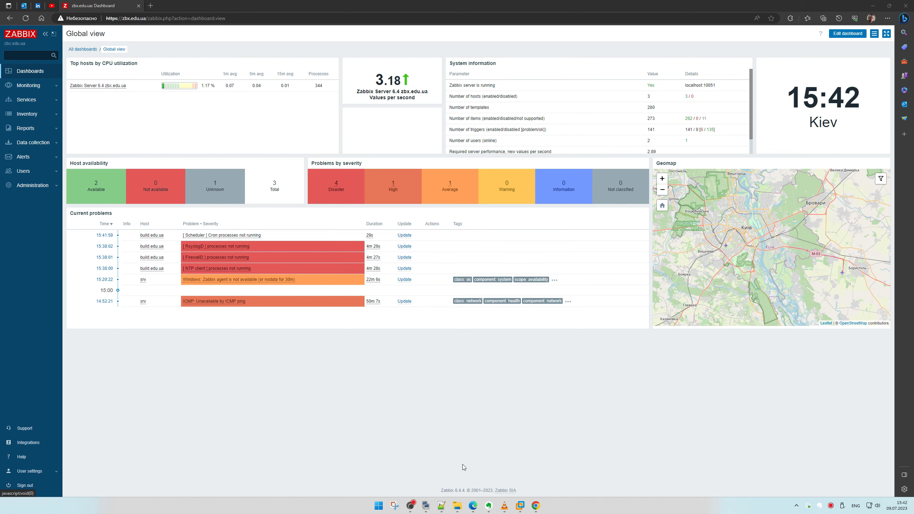
{"action": "left_click", "coordinate": [422, 499]}
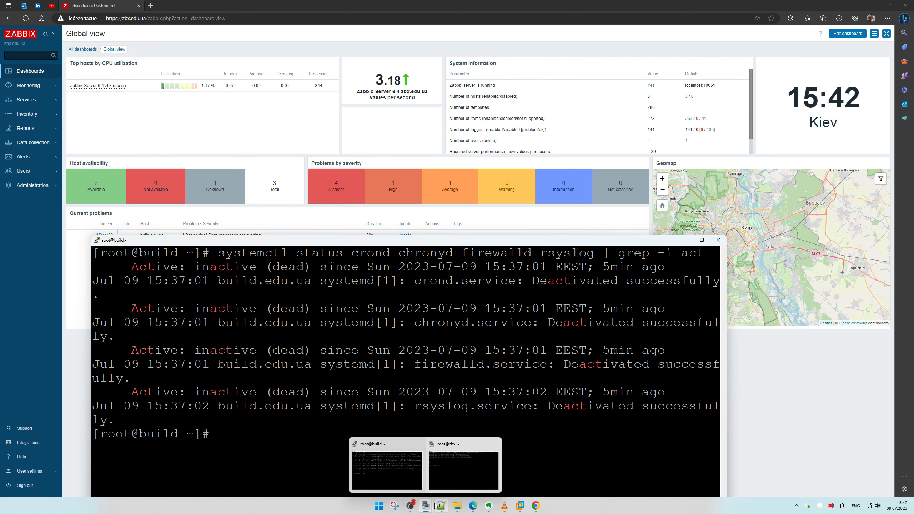
Copy the four zabbix_get queries from the notes and run them on zbx.
{"action": "left_click", "coordinate": [447, 479]}
{"action": "left_click", "coordinate": [442, 505]}
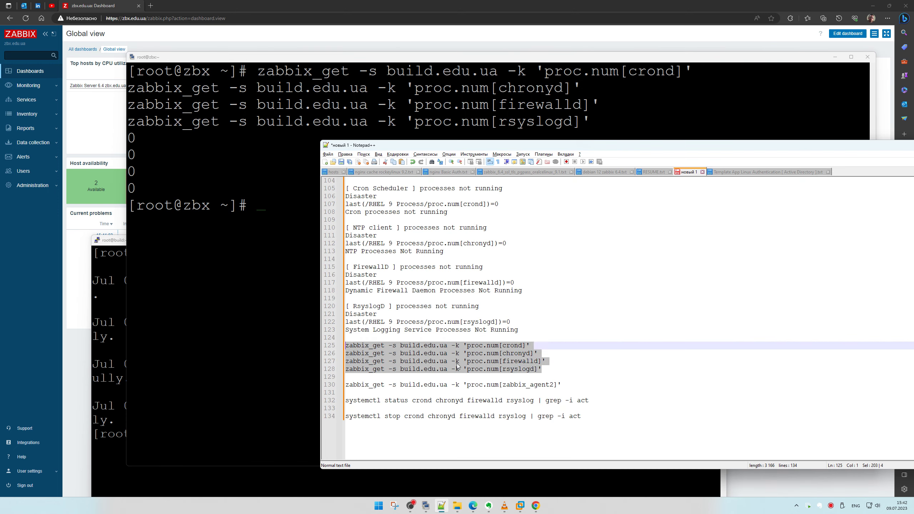
{"action": "right_click", "coordinate": [518, 361]}
{"action": "left_click", "coordinate": [542, 212]}
{"action": "right_click", "coordinate": [217, 242]}
{"action": "key", "text": "Return"}
{"action": "key", "text": "Return"}
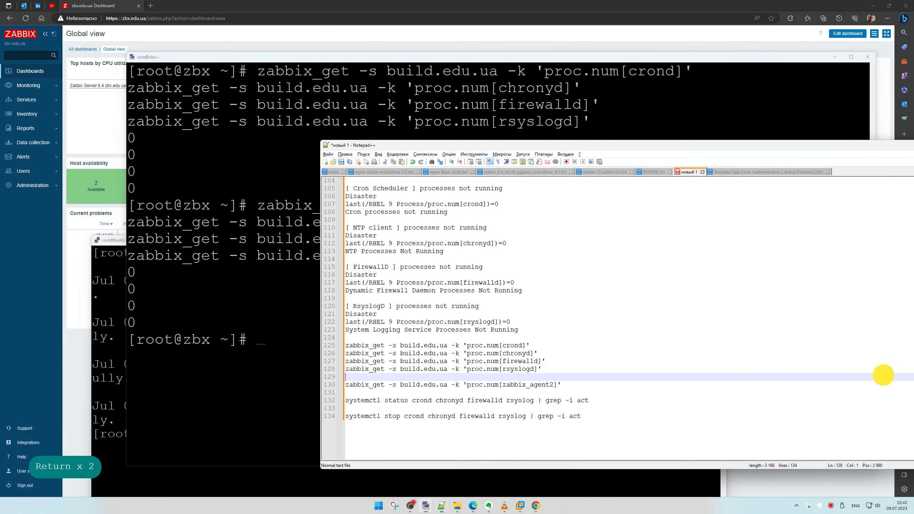
In the notes, turn a copy of the systemctl stop line into a systemctl start command.
{"action": "left_click", "coordinate": [881, 373]}
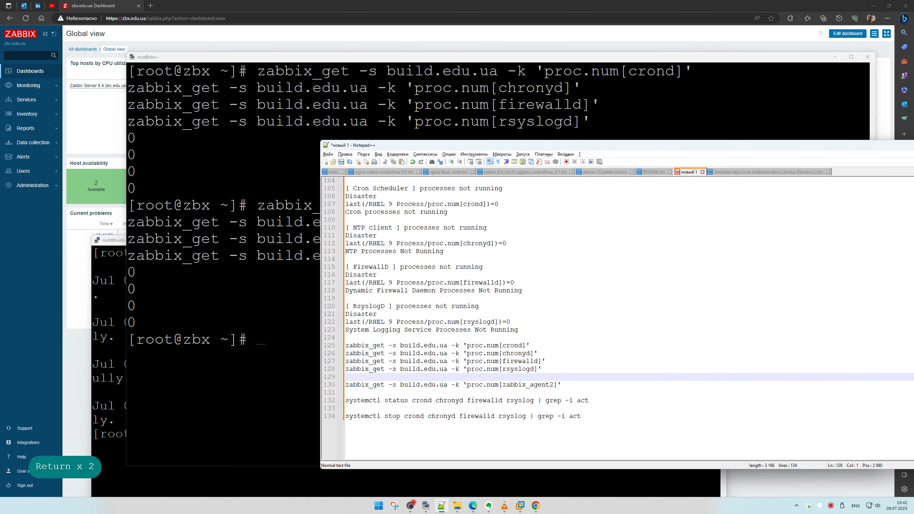
{"action": "left_click_drag", "start_coordinate": [591, 417], "coordinate": [231, 417]}
{"action": "key", "text": "ctrl+c"}
{"action": "left_click", "coordinate": [351, 433]}
{"action": "key", "text": "Return"}
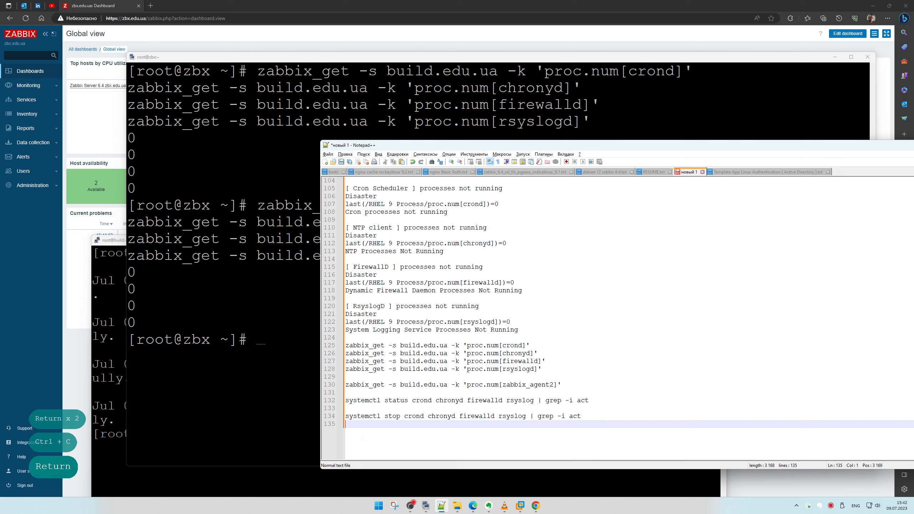
{"action": "key", "text": "Return"}
{"action": "key", "text": "ctrl+v"}
{"action": "double_click", "coordinate": [392, 432]}
{"action": "type", "text": "st"}
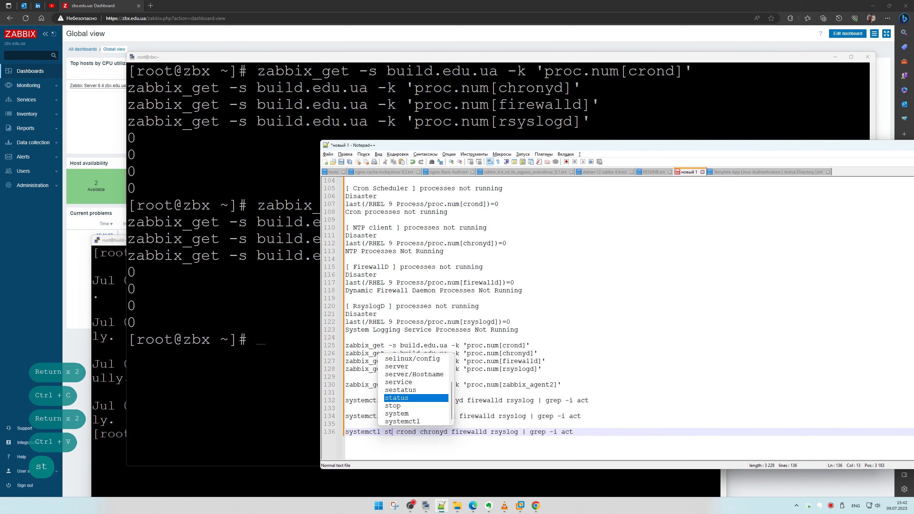
{"action": "type", "text": "art"}
{"action": "left_click_drag", "start_coordinate": [591, 432], "coordinate": [272, 418]}
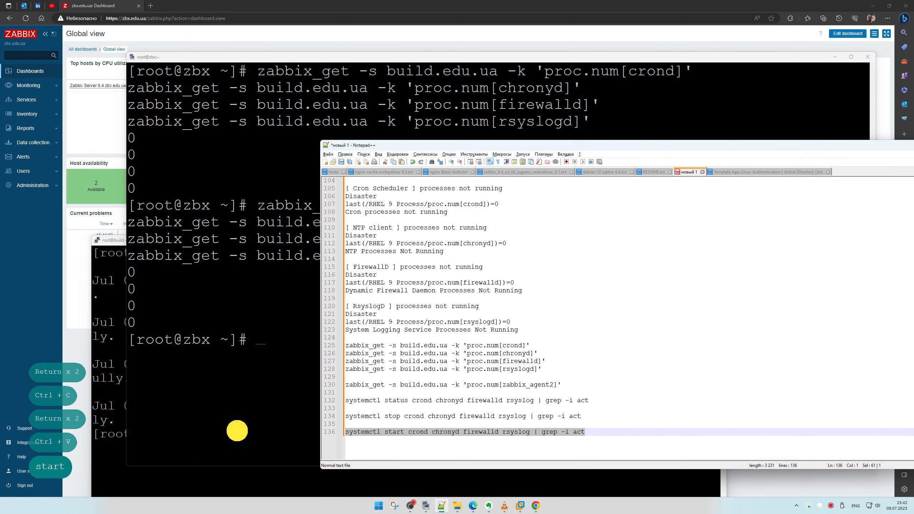
{"action": "key", "text": "ctrl+c"}
Start crond, chronyd, firewalld and rsyslog on build.edu.ua and check their status.
{"action": "right_click", "coordinate": [114, 411]}
{"action": "key", "text": "ctrl+l"}
{"action": "key", "text": "Return"}
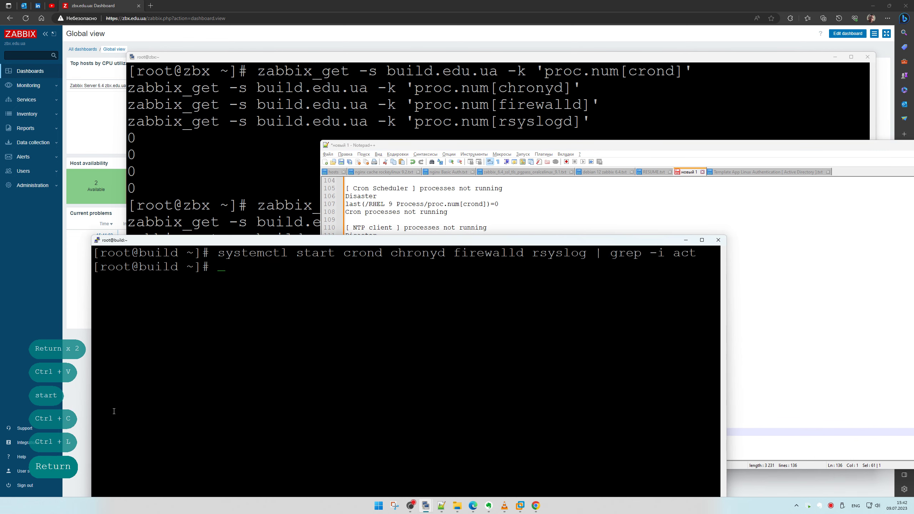
{"action": "key", "text": "Up"}
{"action": "key", "text": "Up"}
{"action": "key", "text": "Up"}
{"action": "key", "text": "Down"}
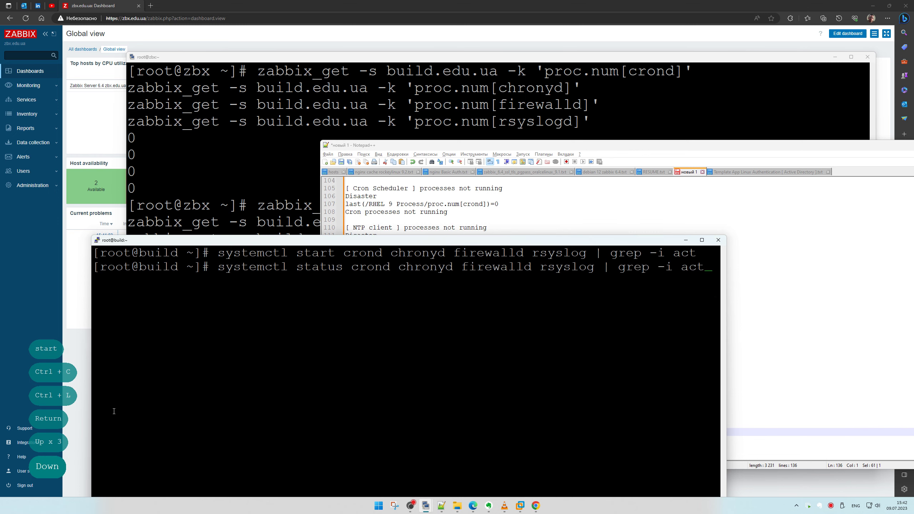
{"action": "key", "text": "Return"}
Rerun the four zabbix_get queries on zbx, each now returning 1.
{"action": "left_click", "coordinate": [802, 408]}
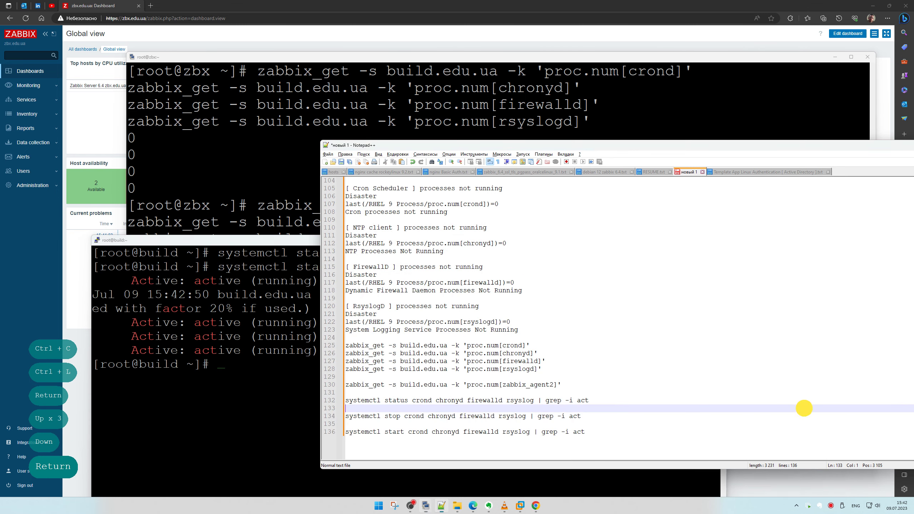
{"action": "left_click_drag", "start_coordinate": [542, 369], "coordinate": [295, 343]}
{"action": "key", "text": "ctrl+c"}
{"action": "right_click", "coordinate": [266, 180]}
{"action": "key", "text": "Return"}
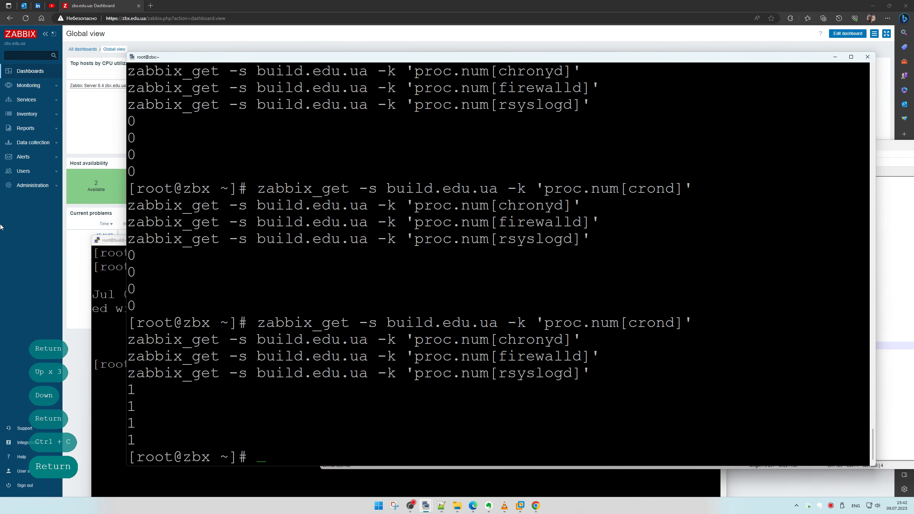
{"action": "left_click", "coordinate": [11, 254]}
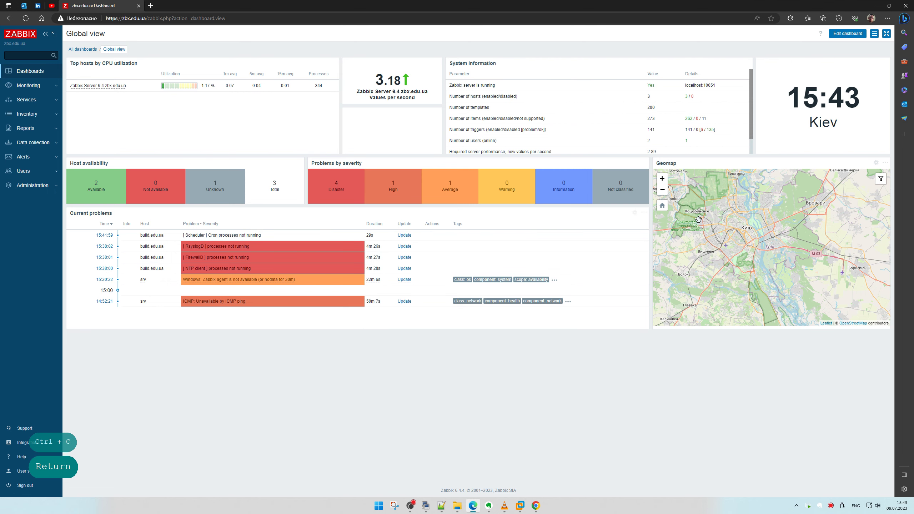
Set the Current problems widget's refresh interval to 10 seconds, apply it, and save the dashboard.
{"action": "left_click", "coordinate": [636, 214]}
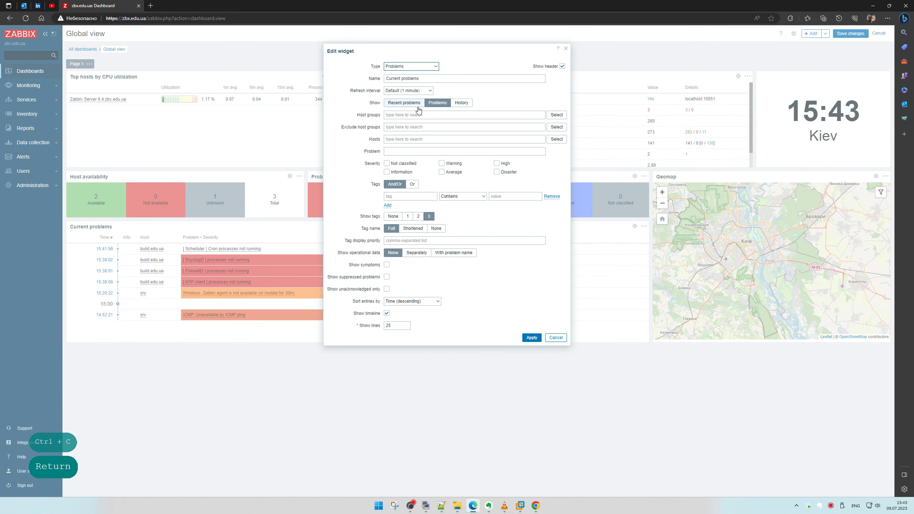
{"action": "left_click", "coordinate": [418, 91]}
{"action": "left_click", "coordinate": [410, 124]}
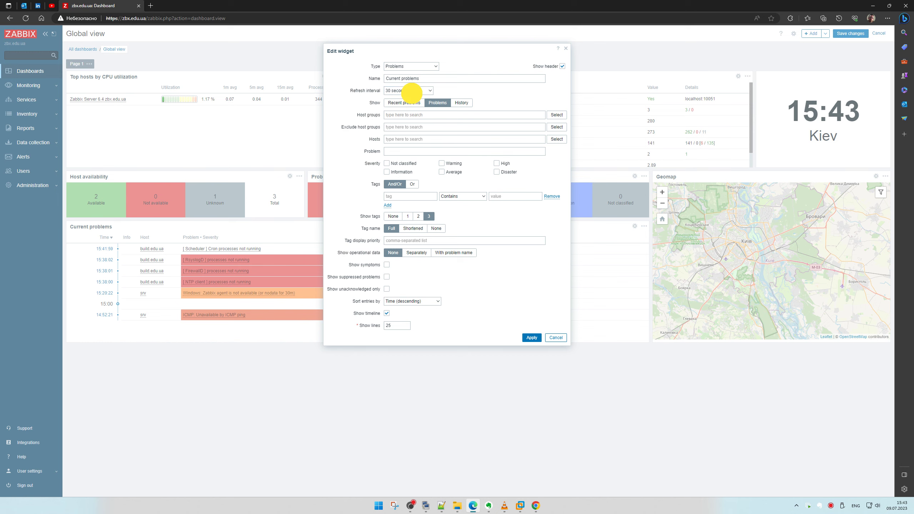
{"action": "left_click", "coordinate": [410, 90]}
{"action": "left_click", "coordinate": [410, 116]}
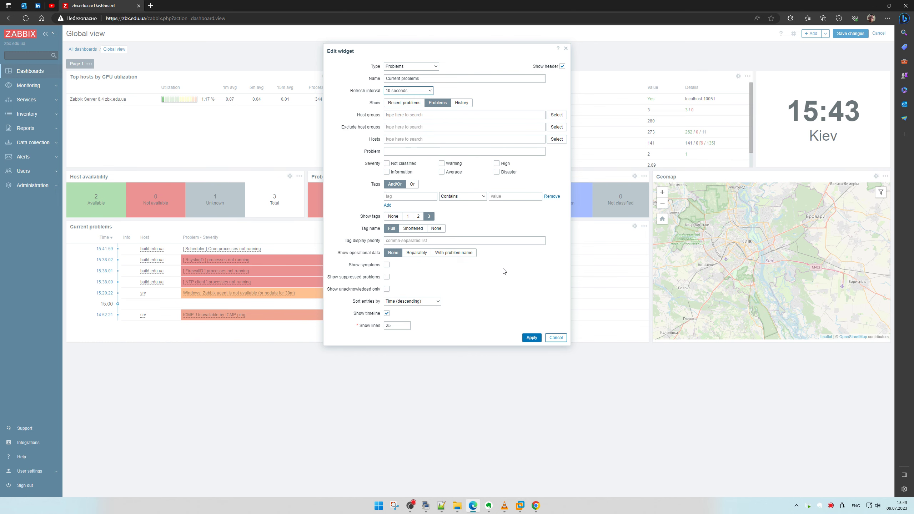
{"action": "left_click", "coordinate": [530, 339]}
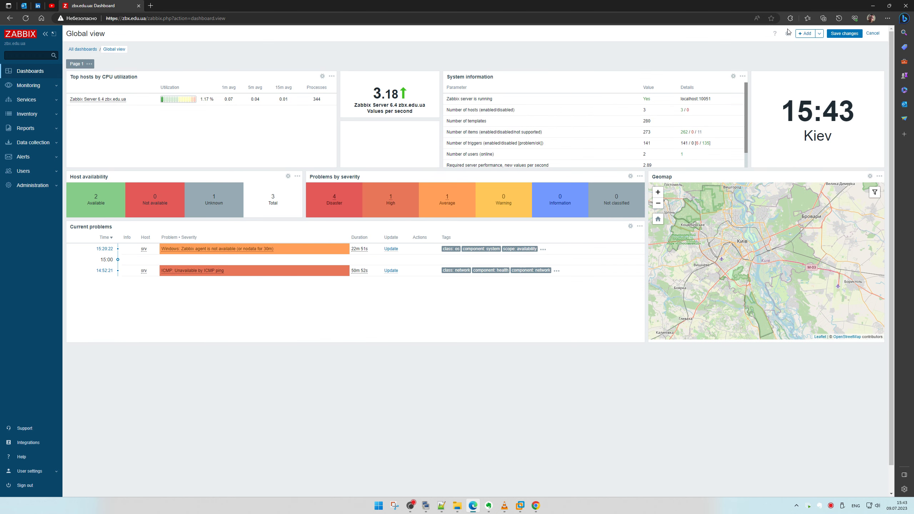
{"action": "left_click", "coordinate": [844, 33]}
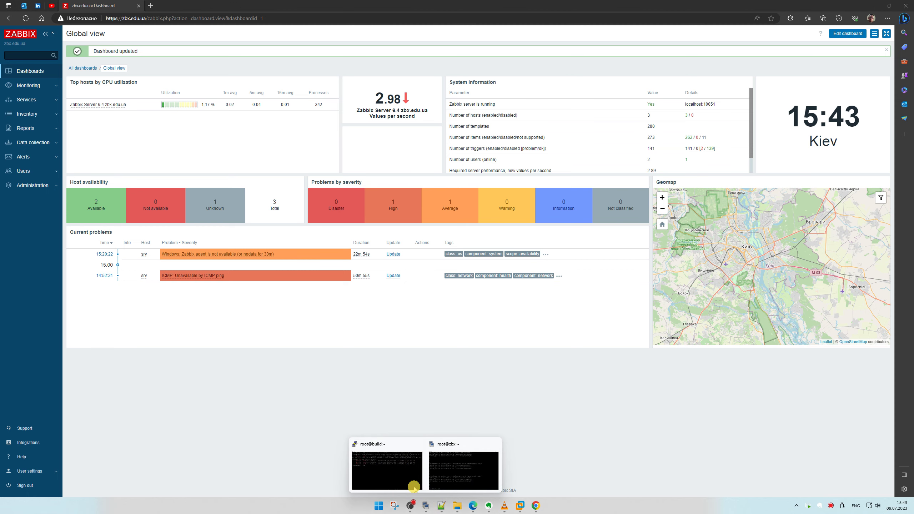
Run the four zabbix_get process-count queries on zbx from the notes.
{"action": "left_click", "coordinate": [427, 505]}
{"action": "left_click", "coordinate": [464, 470]}
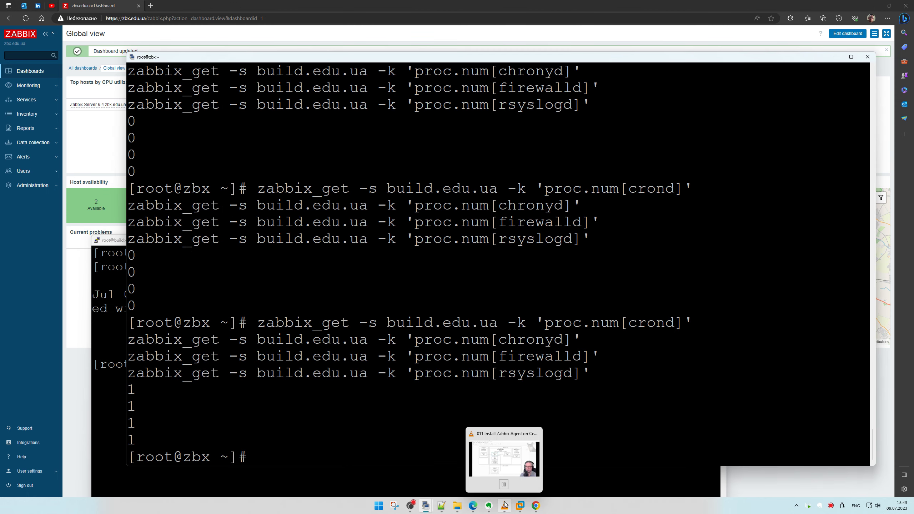
{"action": "left_click", "coordinate": [452, 505]}
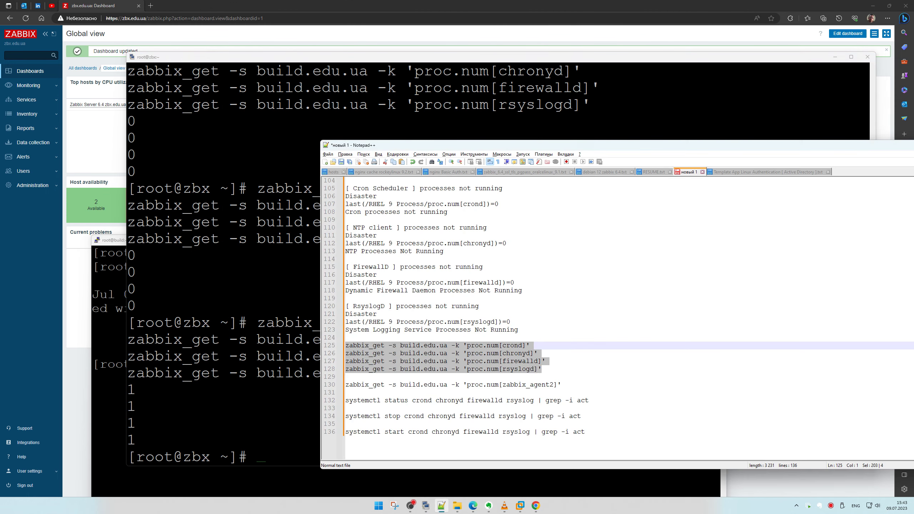
{"action": "left_click", "coordinate": [472, 353]}
{"action": "left_click", "coordinate": [580, 386]}
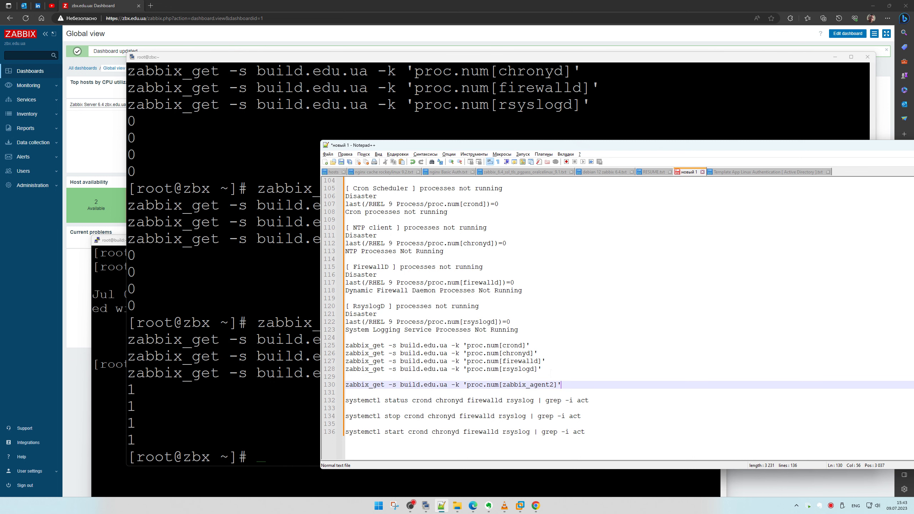
{"action": "left_click_drag", "start_coordinate": [551, 373], "coordinate": [296, 342]}
{"action": "key", "text": "ctrl+c"}
{"action": "right_click", "coordinate": [296, 342]}
{"action": "key", "text": "Return"}
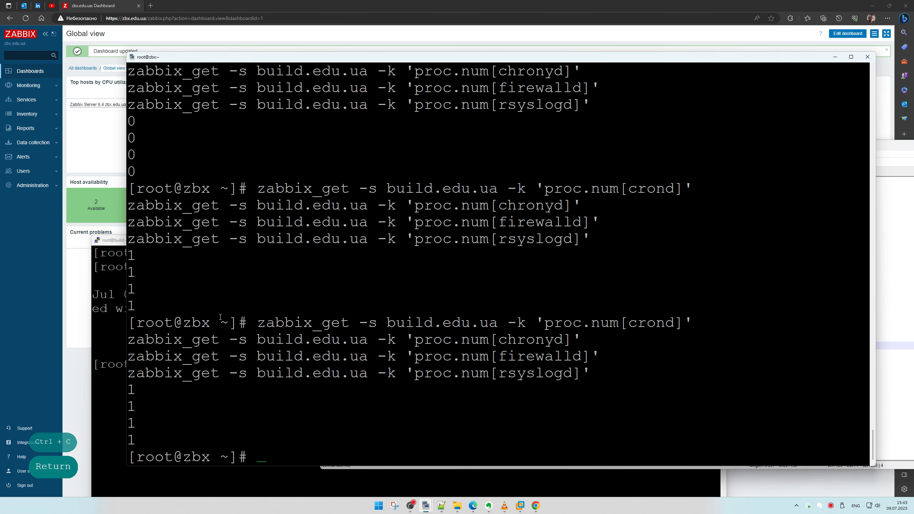
Run the service status command on the build terminal to check the four services.
{"action": "left_click", "coordinate": [875, 371]}
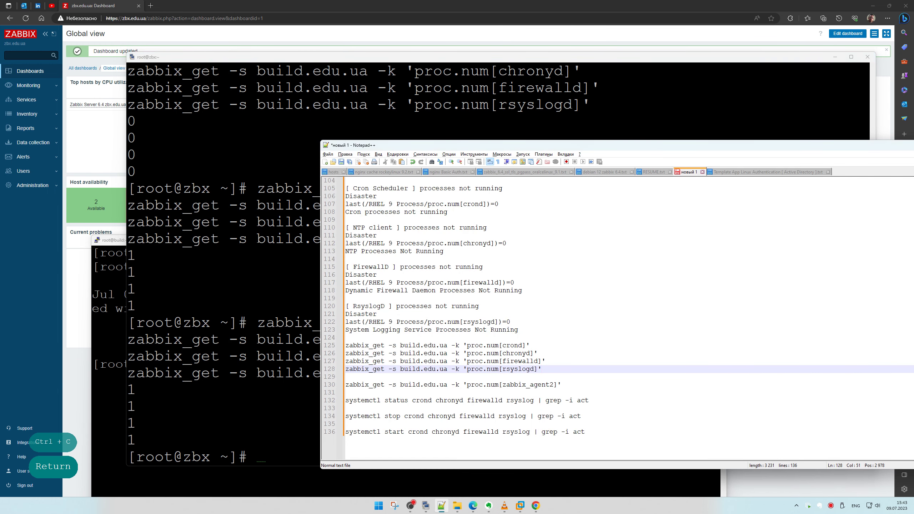
{"action": "left_click_drag", "start_coordinate": [589, 400], "coordinate": [313, 400]}
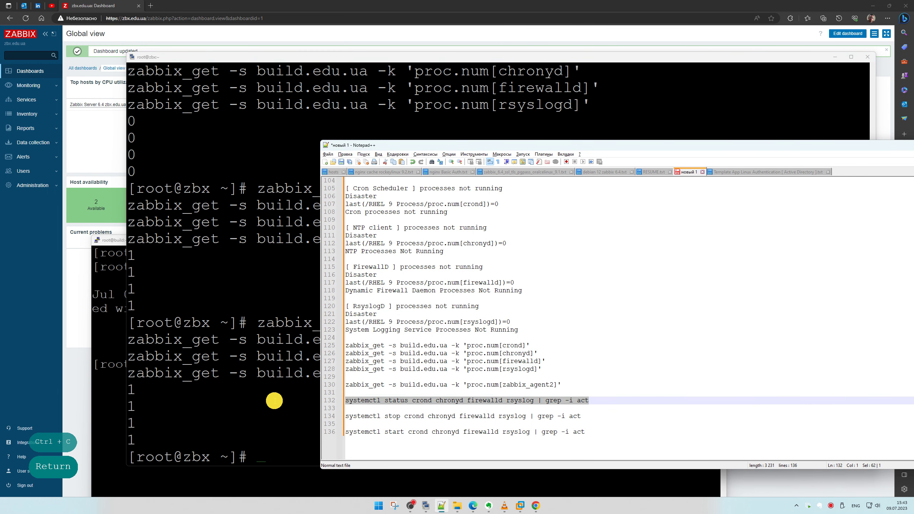
{"action": "key", "text": "ctrl+c"}
{"action": "right_click", "coordinate": [118, 400]}
{"action": "key", "text": "Return"}
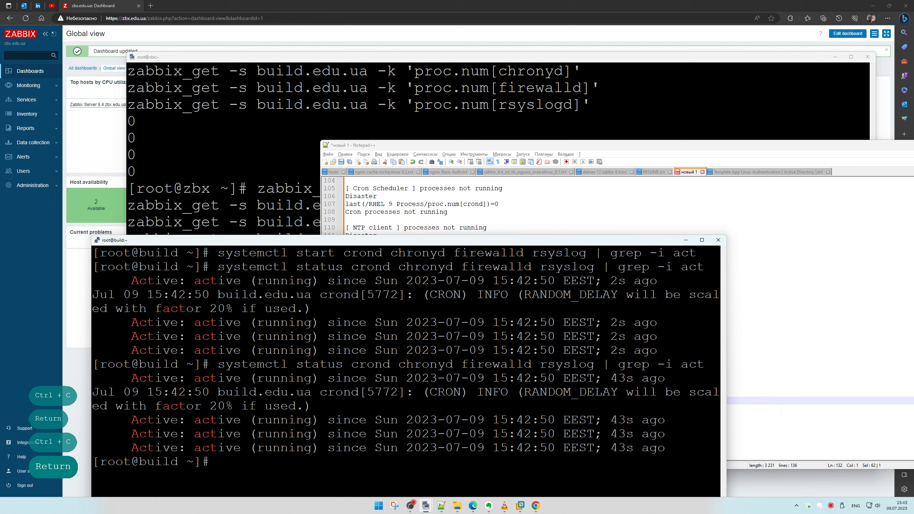
{"action": "key", "text": "ctrl+l"}
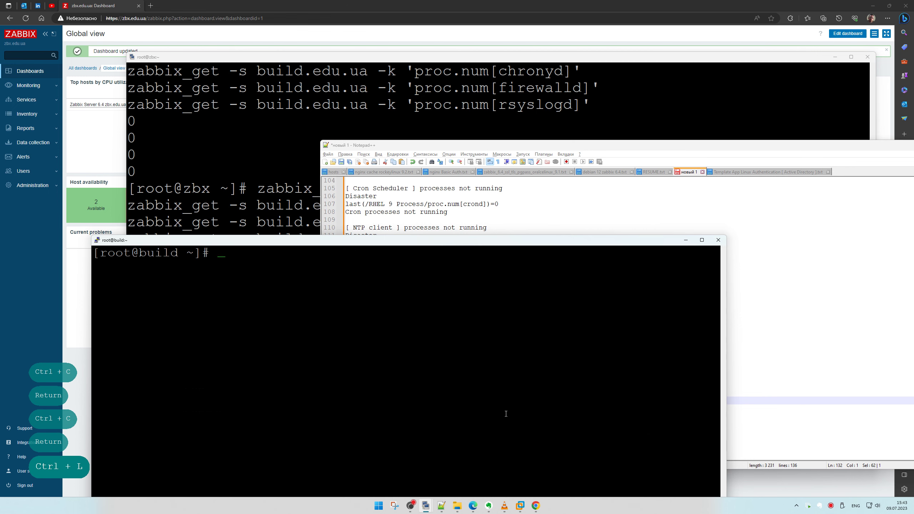
{"action": "right_click", "coordinate": [499, 392]}
{"action": "key", "text": "Return"}
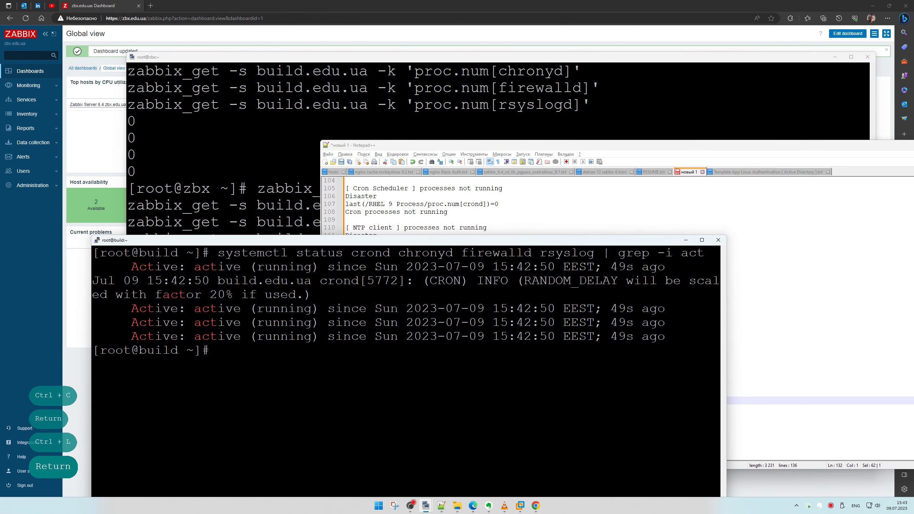
Stop crond, chronyd, firewalld and rsyslog on build.edu.ua and confirm they are inactive.
{"action": "left_click", "coordinate": [760, 400]}
{"action": "left_click_drag", "start_coordinate": [602, 417], "coordinate": [249, 415]}
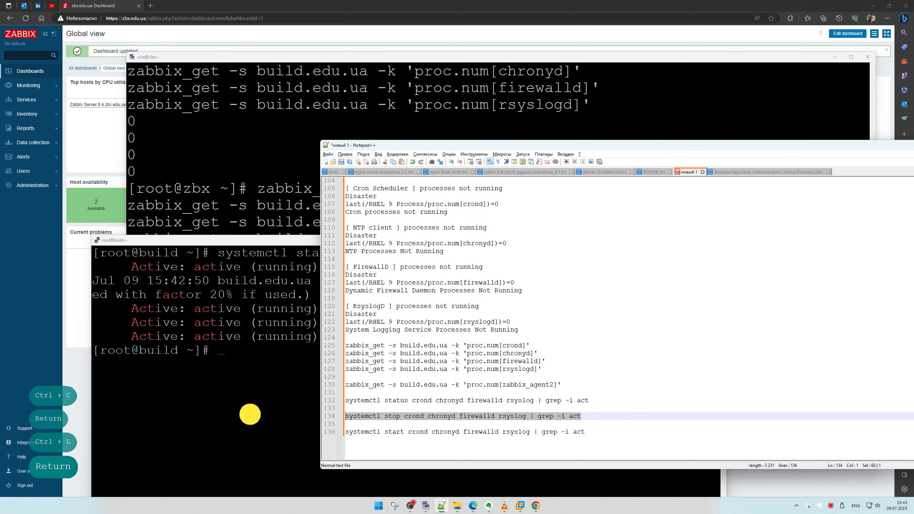
{"action": "key", "text": "ctrl+c"}
{"action": "right_click", "coordinate": [245, 416]}
{"action": "key", "text": "ctrl+l"}
{"action": "key", "text": "Return"}
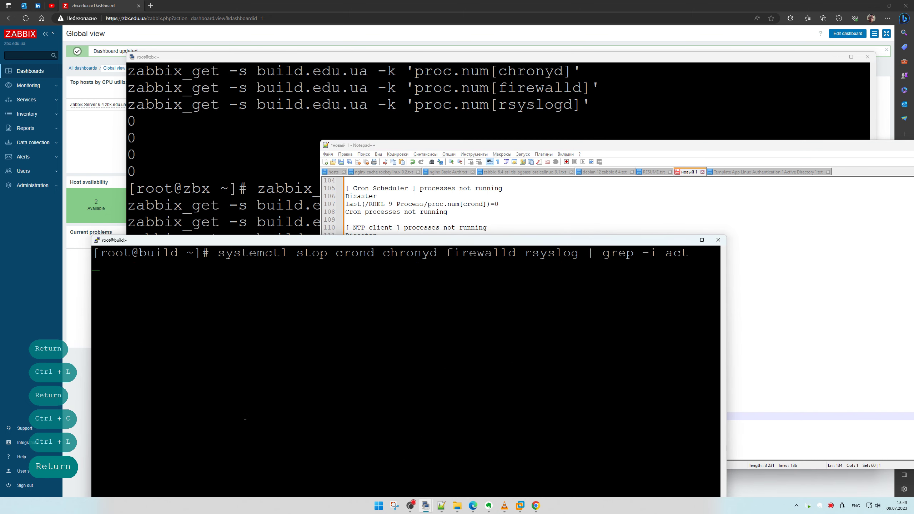
{"action": "key", "text": "ctrl+l"}
{"action": "key", "text": "Up"}
{"action": "key", "text": "Up"}
{"action": "key", "text": "Return"}
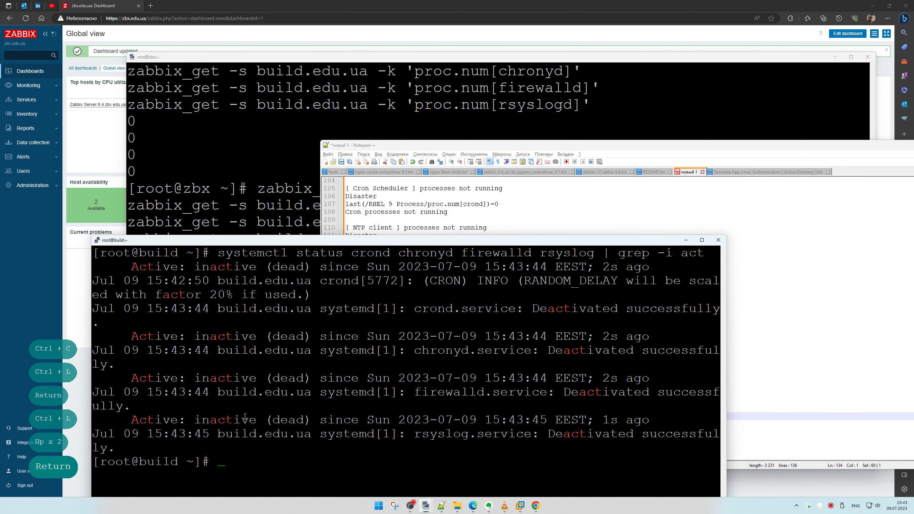
Rerun the four zabbix_get queries on zbx, each now returning 0.
{"action": "left_click", "coordinate": [251, 205]}
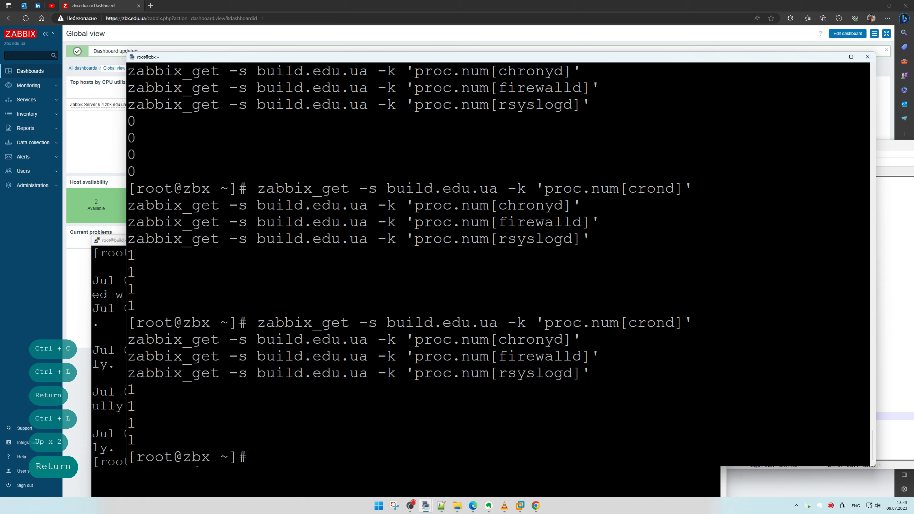
{"action": "left_click", "coordinate": [442, 505]}
{"action": "left_click_drag", "start_coordinate": [542, 370], "coordinate": [250, 341]}
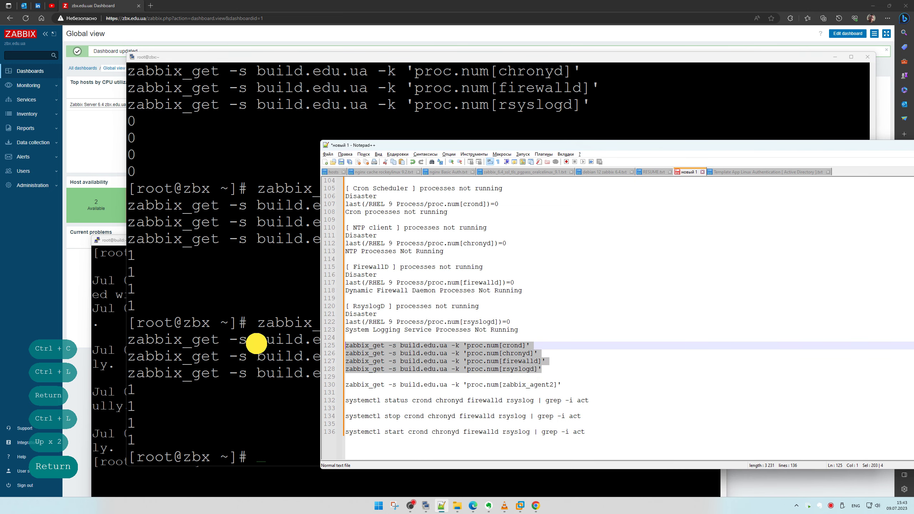
{"action": "key", "text": "ctrl+c"}
{"action": "right_click", "coordinate": [275, 228]}
{"action": "key", "text": "Return"}
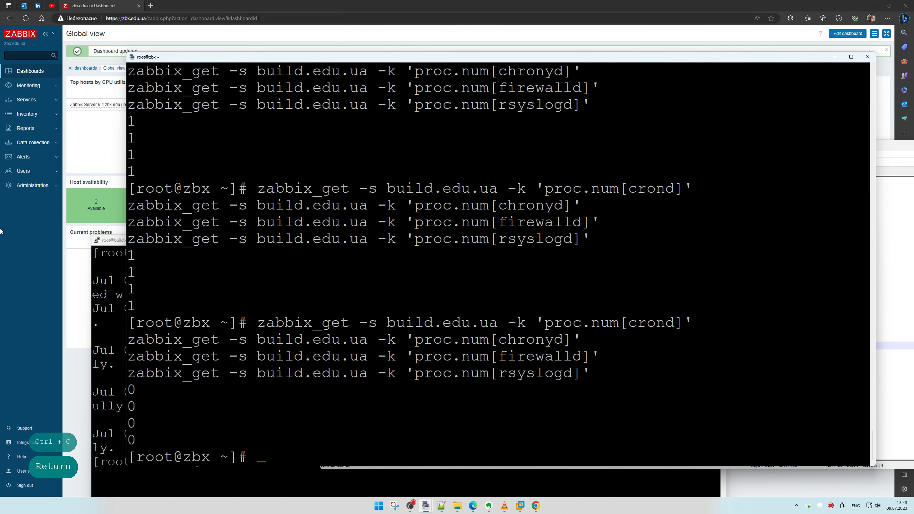
Reload the Global view to show four build.edu.ua Disaster problems, then switch to Notepad++.
{"action": "left_click", "coordinate": [36, 255]}
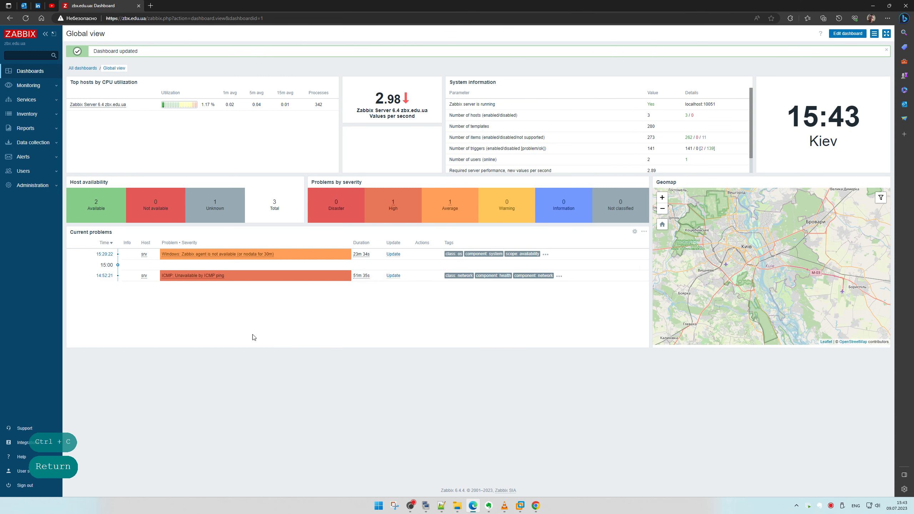
{"action": "left_click", "coordinate": [25, 18]}
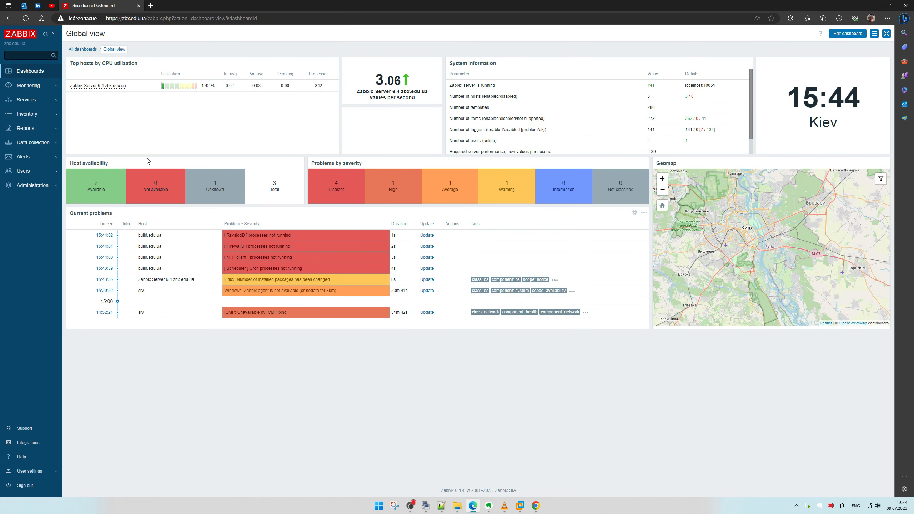
{"action": "left_click", "coordinate": [29, 38]}
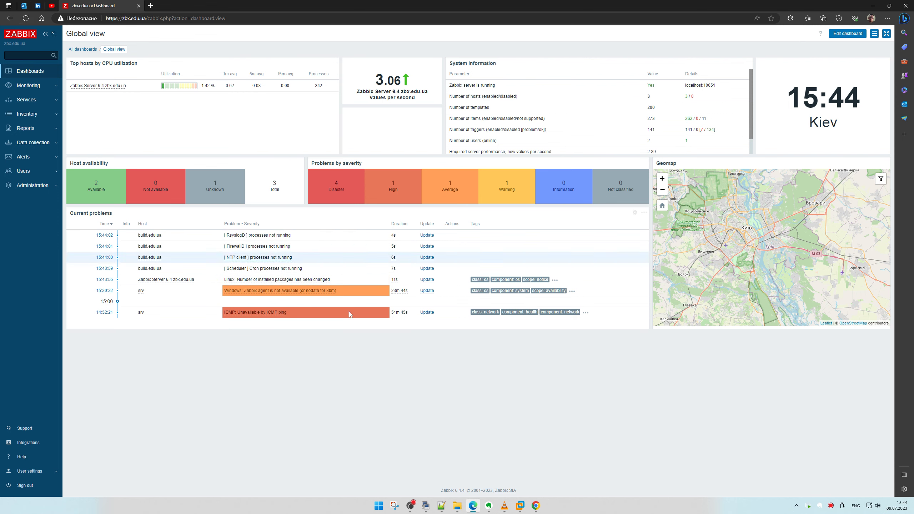
{"action": "mouse_move", "coordinate": [426, 505]}
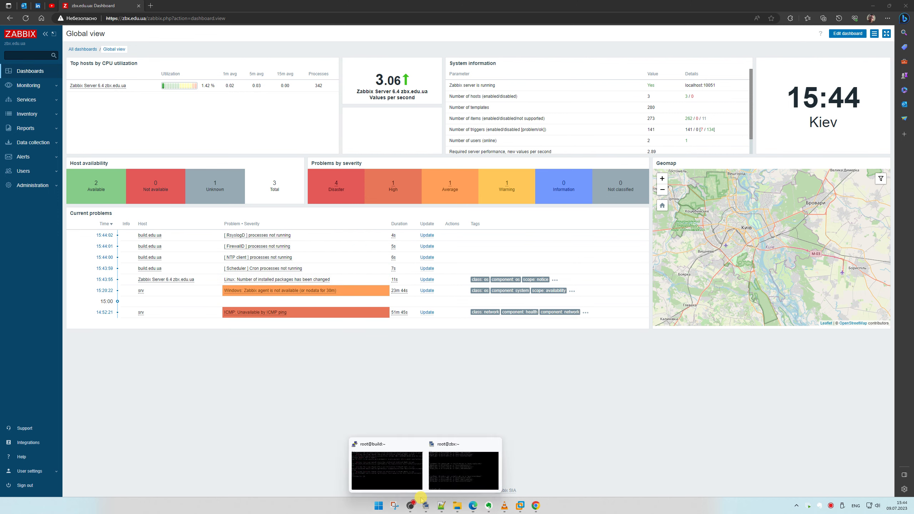
{"action": "left_click", "coordinate": [406, 467]}
{"action": "key", "text": "alt+Tab"}
{"action": "key", "text": "alt+Tab"}
{"action": "key", "text": "alt+Tab"}
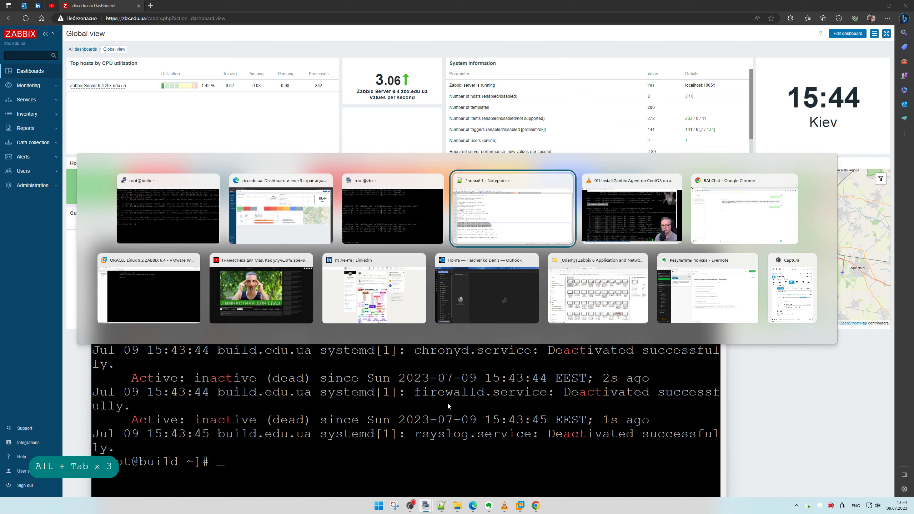